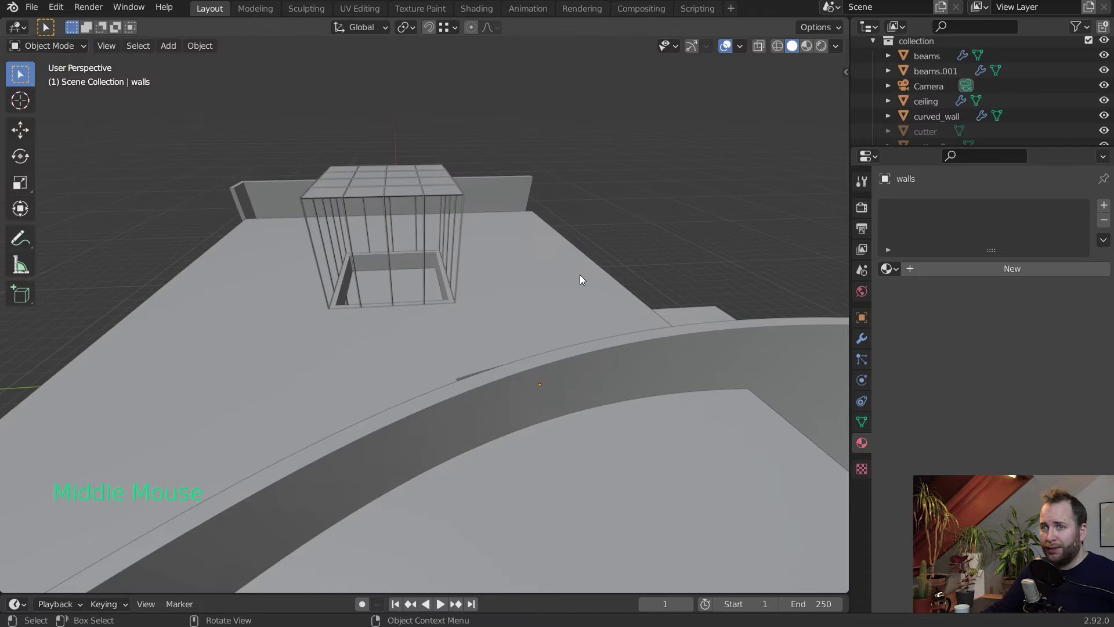
# Look over the building model, switch to the camera's interior view and set the viewport shading to Material Preview
pyautogui.moveTo(649, 247); pyautogui.dragTo(500, 272, button='middle')
pyautogui.scroll(4, 356, 256)
pyautogui.scroll(-5, 489, 259)
pyautogui.scroll(-2, 500, 271)
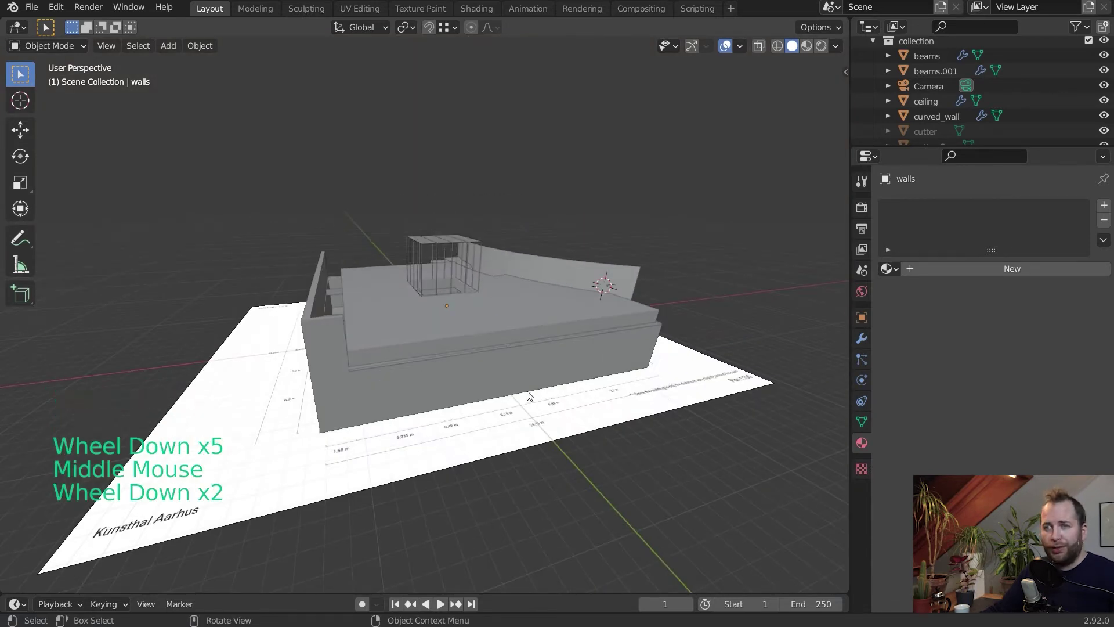
pyautogui.moveTo(505, 338); pyautogui.dragTo(381, 361, button='middle')
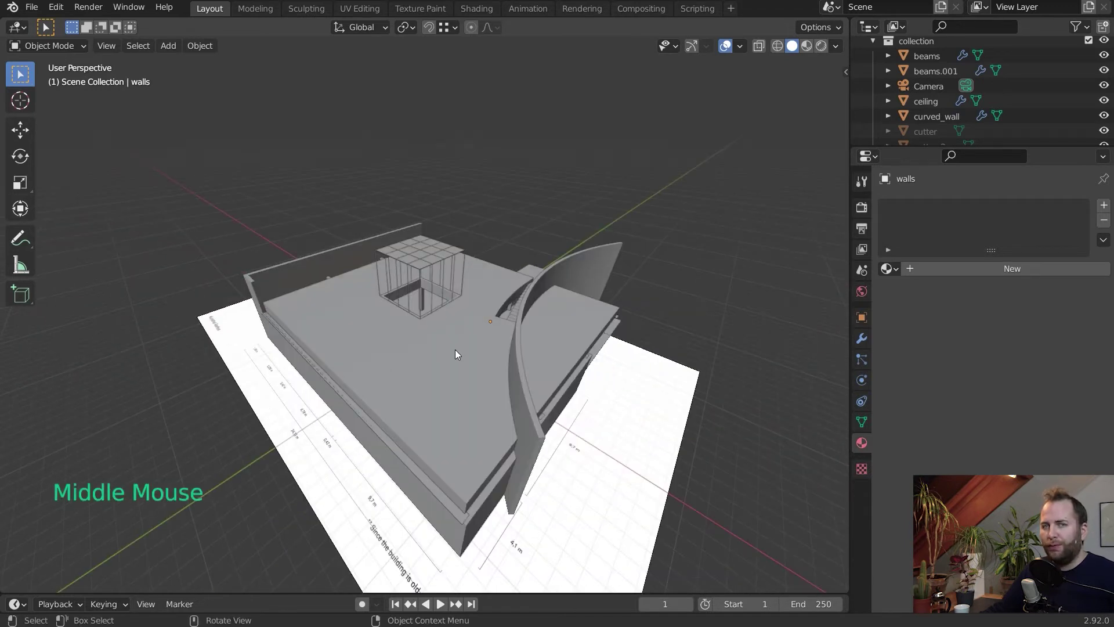
pyautogui.scroll(5, 421, 437)
pyautogui.moveTo(421, 438); pyautogui.dragTo(535, 268, button='middle')
pyautogui.press('KP_0')
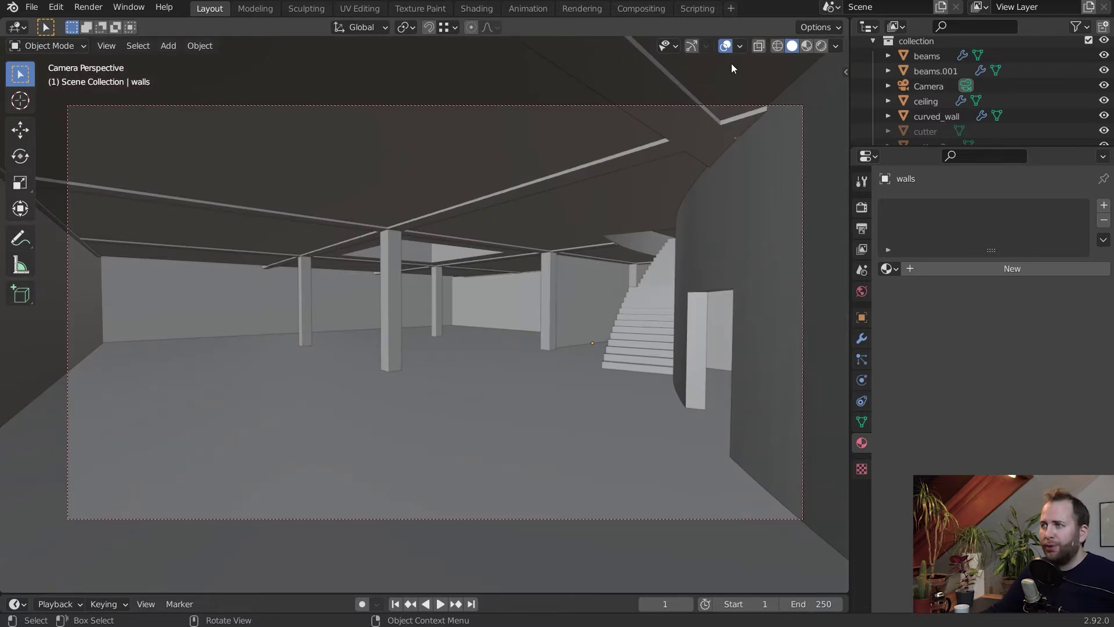
pyautogui.click(806, 49)
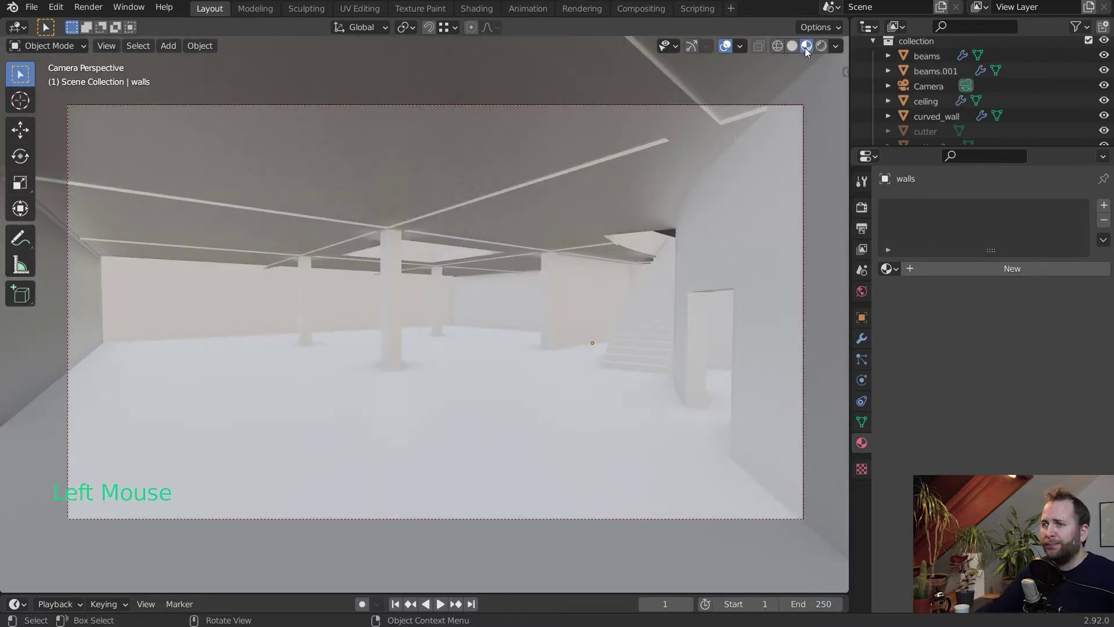
# Create a new material on the pillars and name it "walls"
pyautogui.click(394, 267)
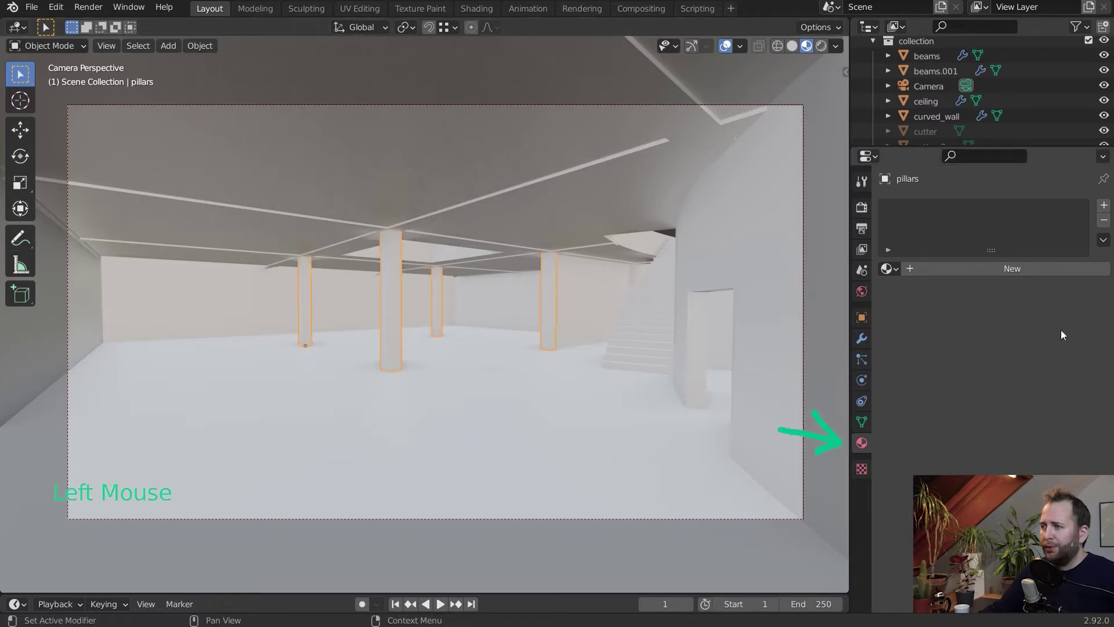
pyautogui.click(1001, 280)
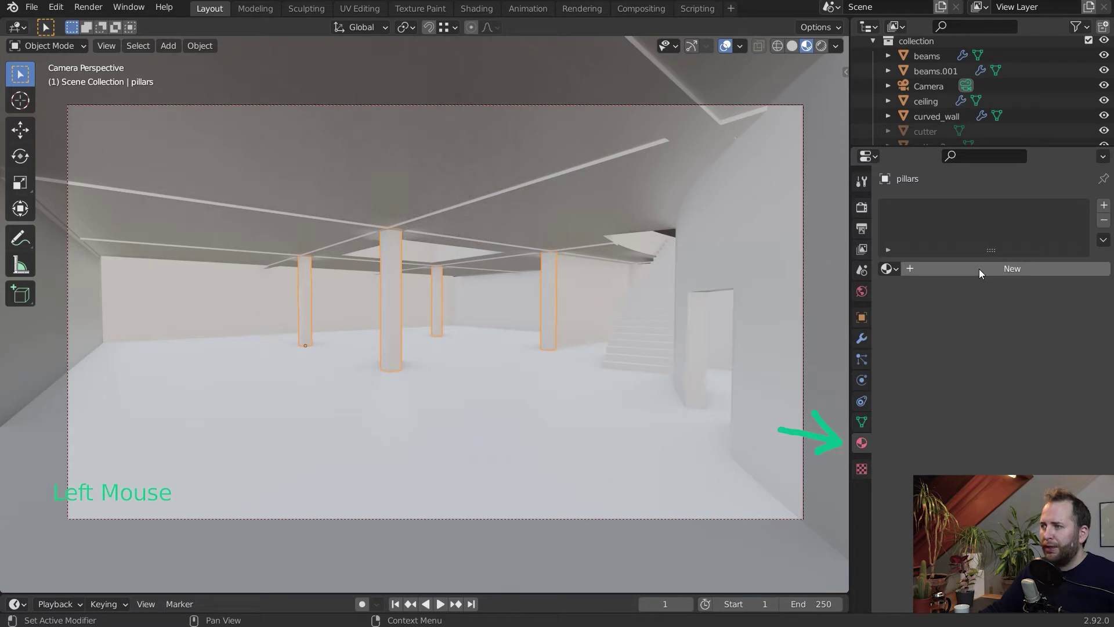
pyautogui.click(980, 269)
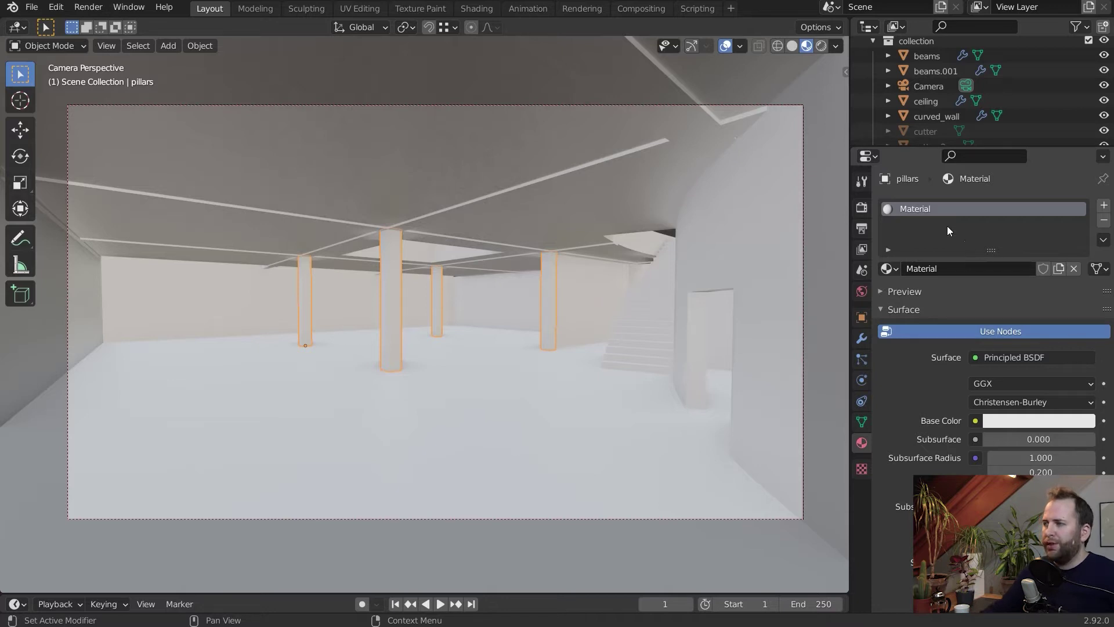
pyautogui.click(943, 266)
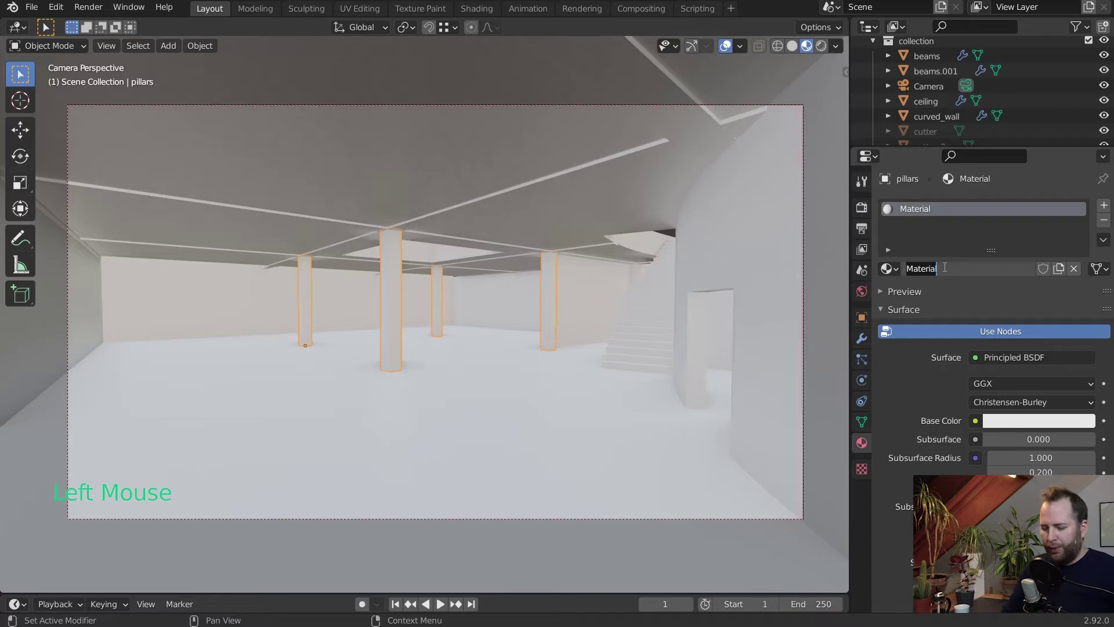
pyautogui.write('walls')
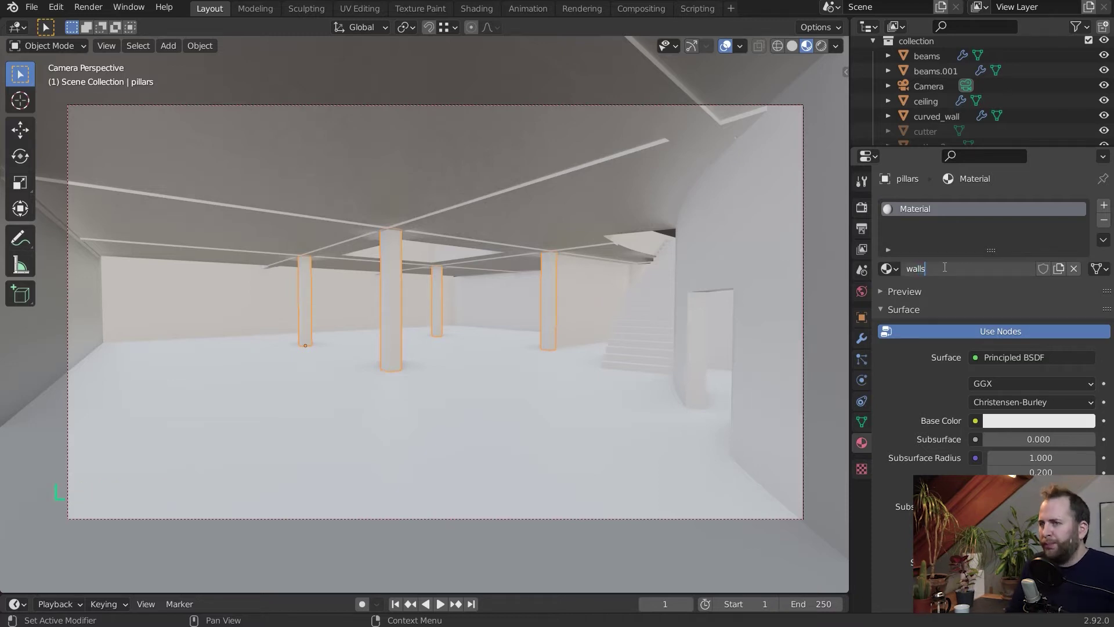
pyautogui.press('Return')
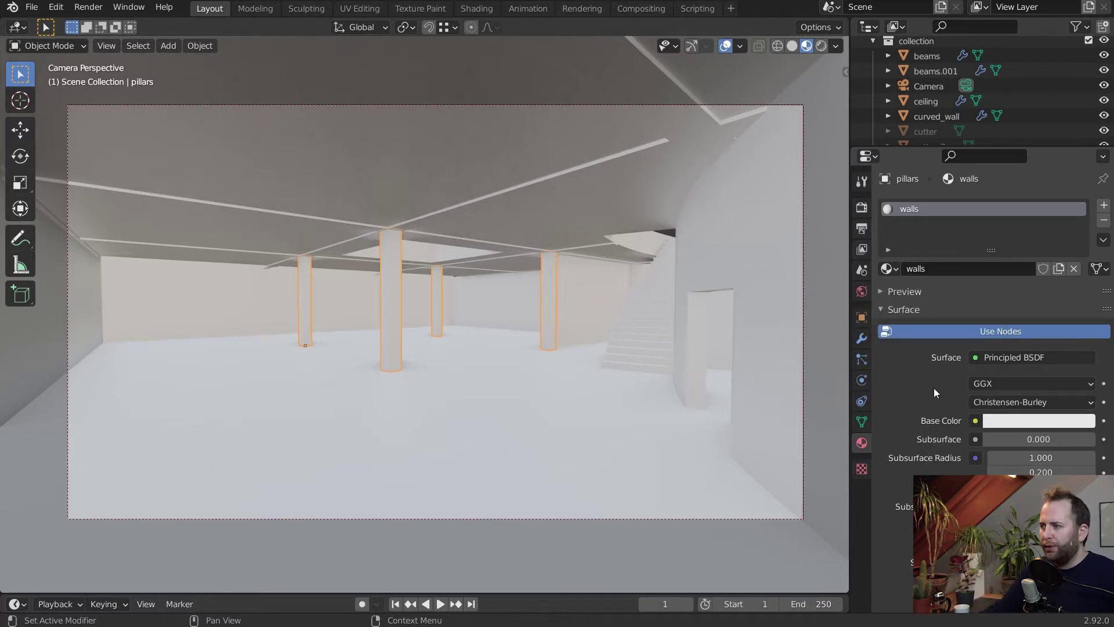
# Set the Base Color of the pillars' material to a mid grey with a value of about 0.337
pyautogui.scroll(-5, 934, 389)
pyautogui.scroll(-5, 932, 447)
pyautogui.scroll(6, 936, 297)
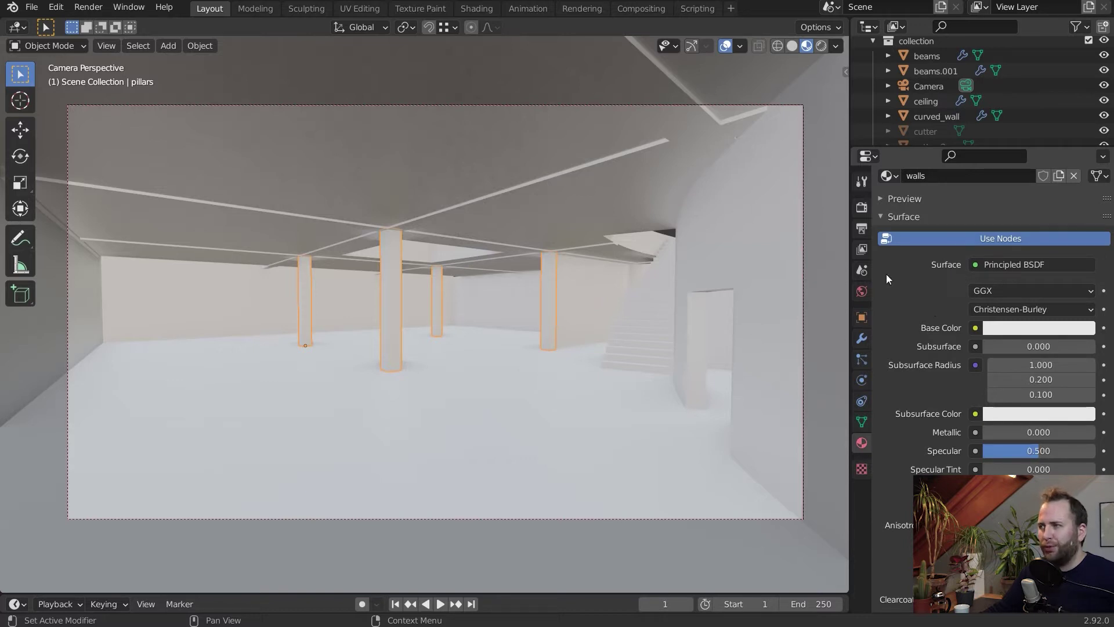
pyautogui.scroll(-1, 966, 464)
pyautogui.scroll(-3, 952, 453)
pyautogui.scroll(3, 932, 259)
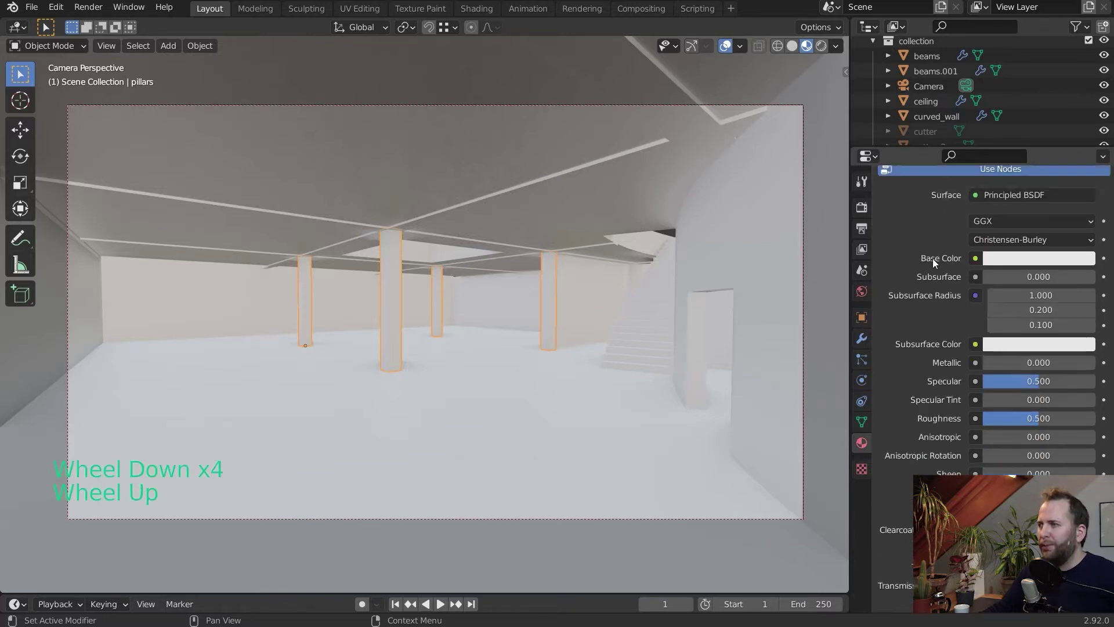
pyautogui.click(1015, 306)
pyautogui.moveTo(1083, 115)
pyautogui.mouseDown()
pyautogui.moveTo(1082, 141)
pyautogui.moveTo(1087, 113)
pyautogui.moveTo(1084, 130)
pyautogui.mouseUp()
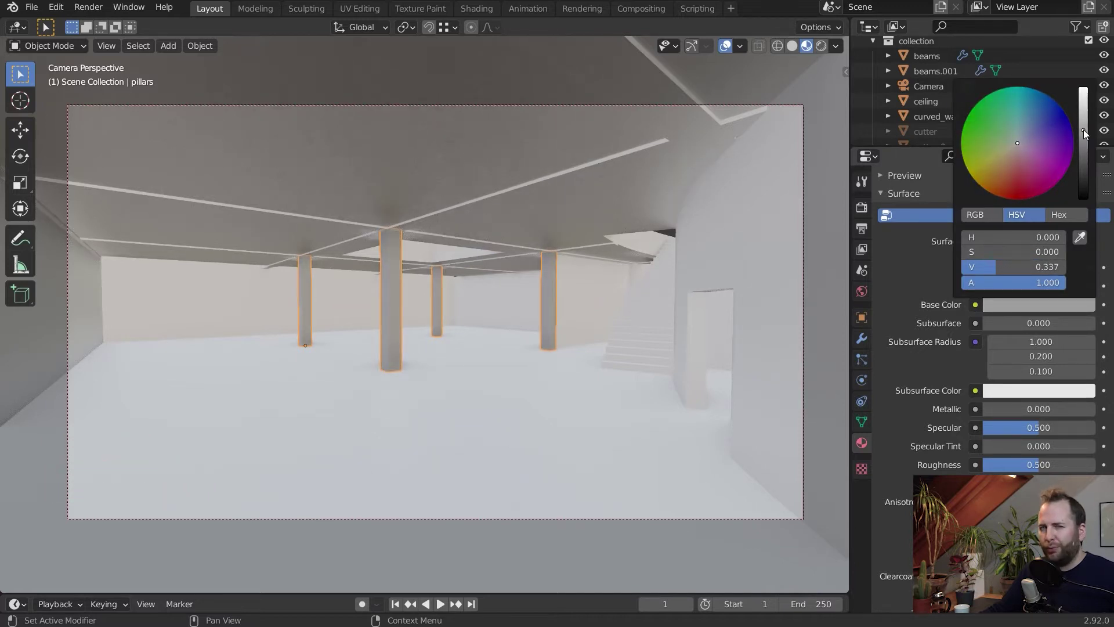
# Try a fully metallic look on the pillars' material, with Metallic at 1.0 and an altered Roughness
pyautogui.scroll(-2, 902, 452)
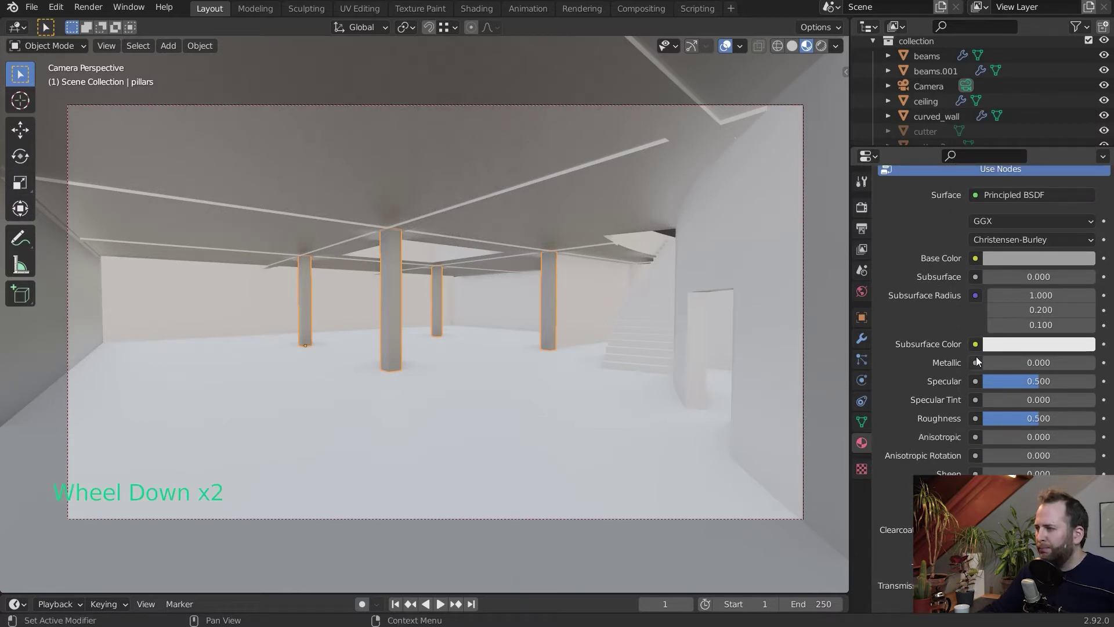
pyautogui.moveTo(985, 365); pyautogui.dragTo(1096, 361)
pyautogui.scroll(9, 402, 301)
pyautogui.scroll(-2, 1005, 348)
pyautogui.moveTo(1021, 372)
pyautogui.mouseDown()
pyautogui.moveTo(1005, 371)
pyautogui.moveTo(1092, 373)
pyautogui.moveTo(1035, 372)
pyautogui.mouseUp()
# Reset the pillars' material to Roughness 0.5 and Metallic 0
pyautogui.click(1035, 371)
pyautogui.write('0.5')
pyautogui.press('Return')
pyautogui.doubleClick(1043, 316)
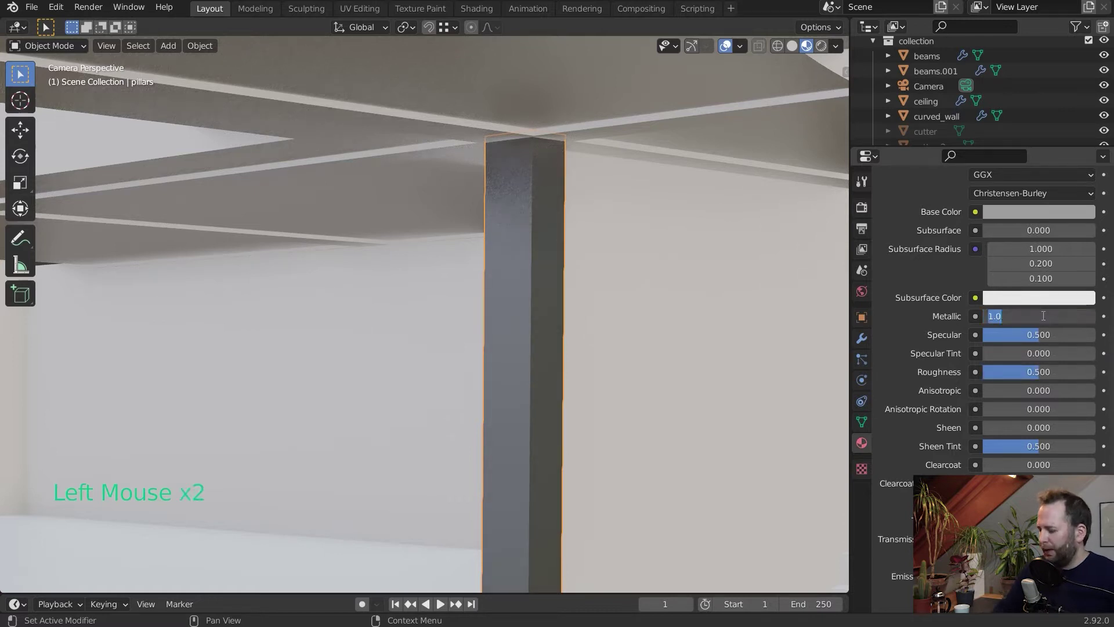
pyautogui.write('0')
pyautogui.press('Return')
# Assign the existing "walls" material to the walls object
pyautogui.keyDown('shift'); pyautogui.moveTo(622, 306); pyautogui.dragTo(689, 298, button='middle'); pyautogui.keyUp('shift')
pyautogui.scroll(-2, 679, 308)
pyautogui.scroll(-2, 689, 298)
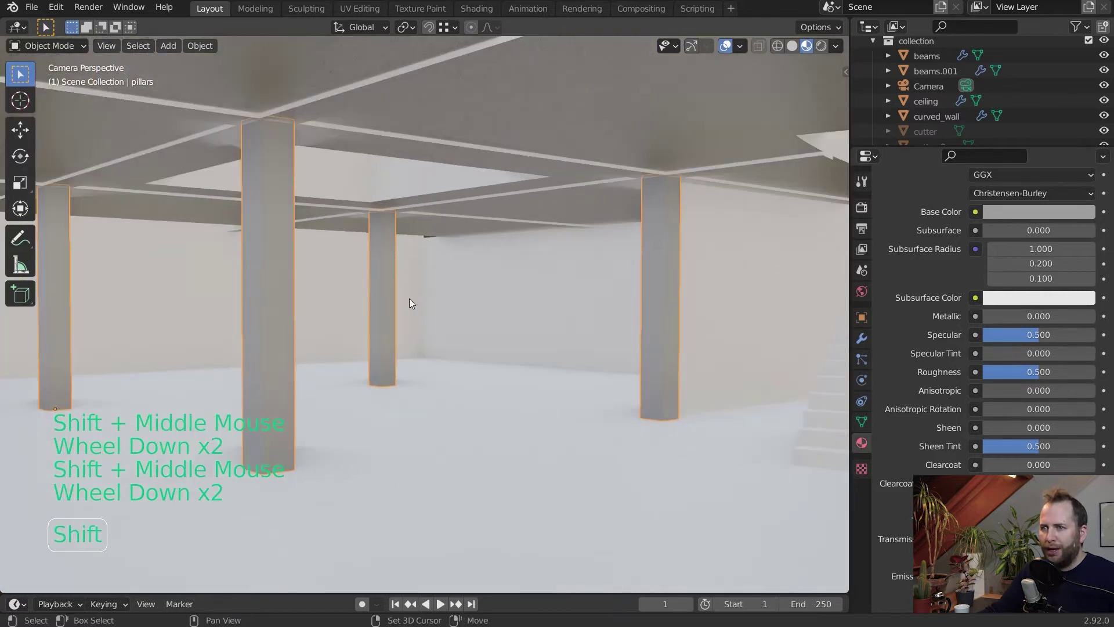
pyautogui.keyDown('shift'); pyautogui.moveTo(409, 299); pyautogui.dragTo(594, 307, button='middle'); pyautogui.keyUp('shift')
pyautogui.keyDown('shift'); pyautogui.moveTo(670, 290); pyautogui.dragTo(694, 311, button='middle'); pyautogui.keyUp('shift')
pyautogui.scroll(10, 959, 297)
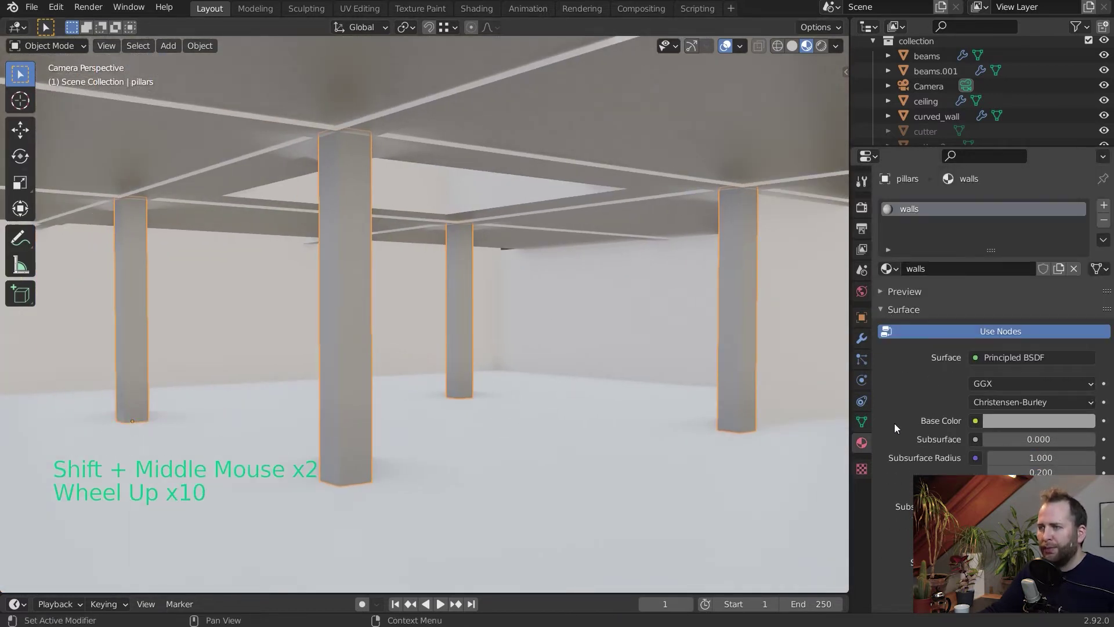
pyautogui.scroll(-2, 668, 300)
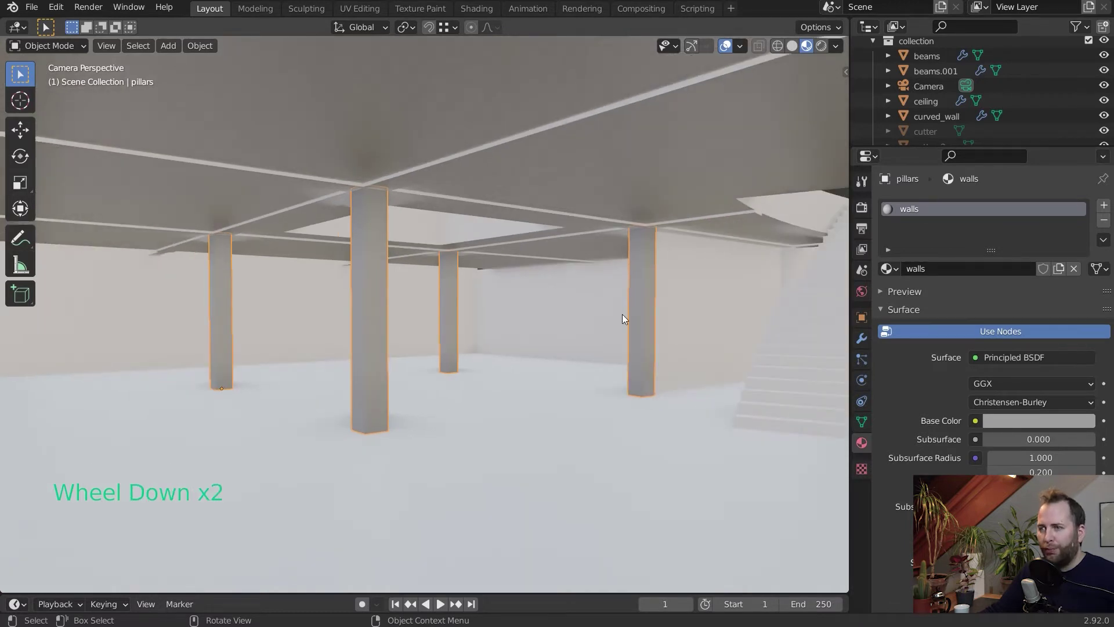
pyautogui.click(527, 310)
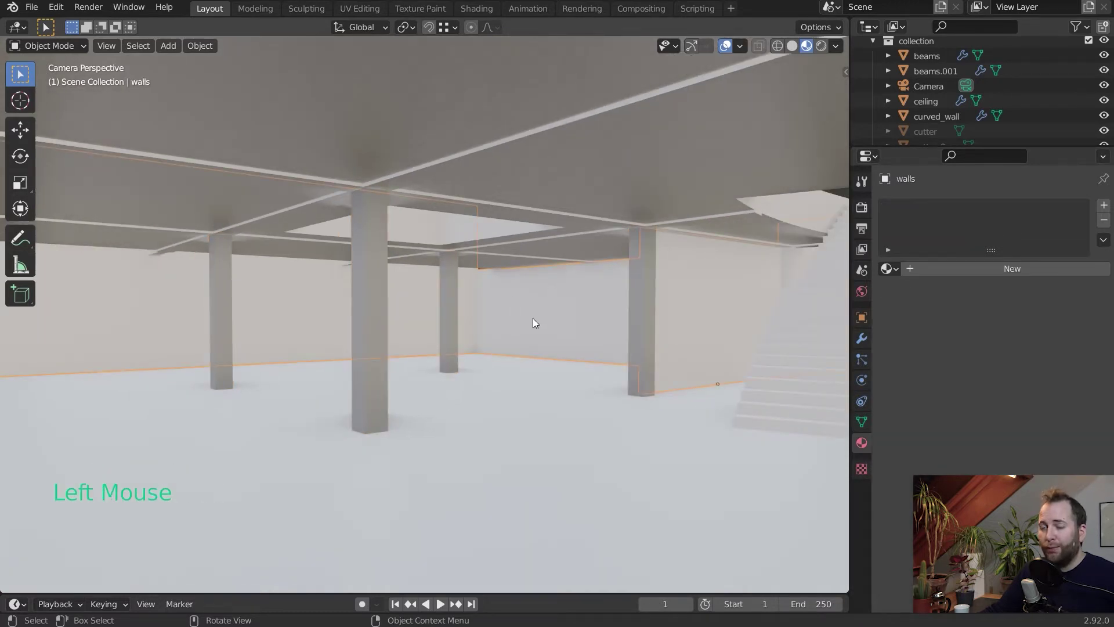
pyautogui.scroll(-2, 538, 303)
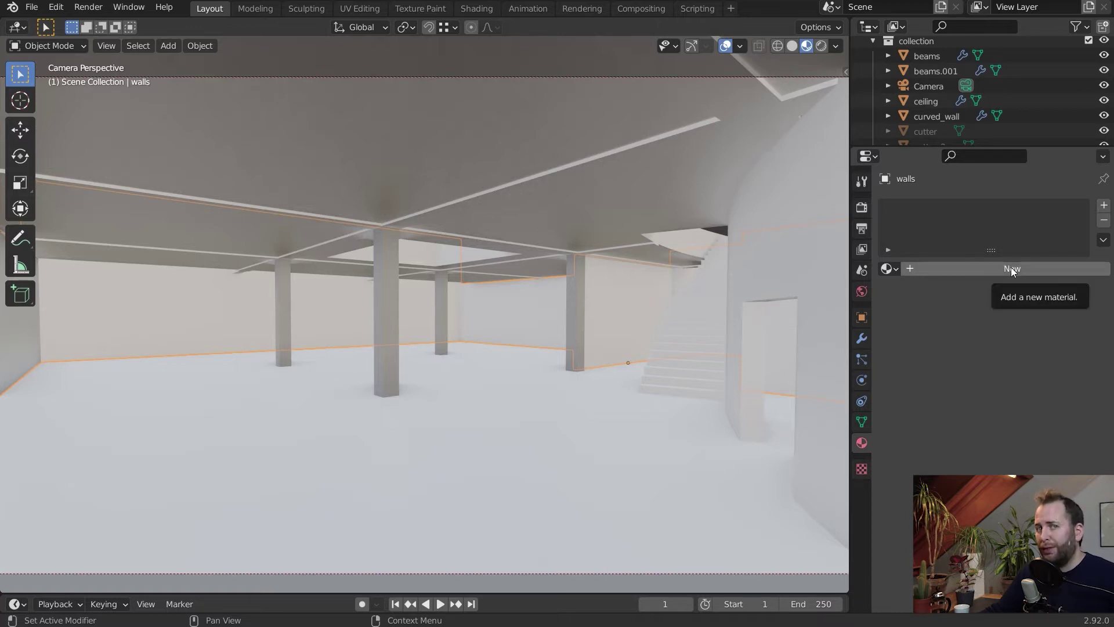
pyautogui.click(889, 269)
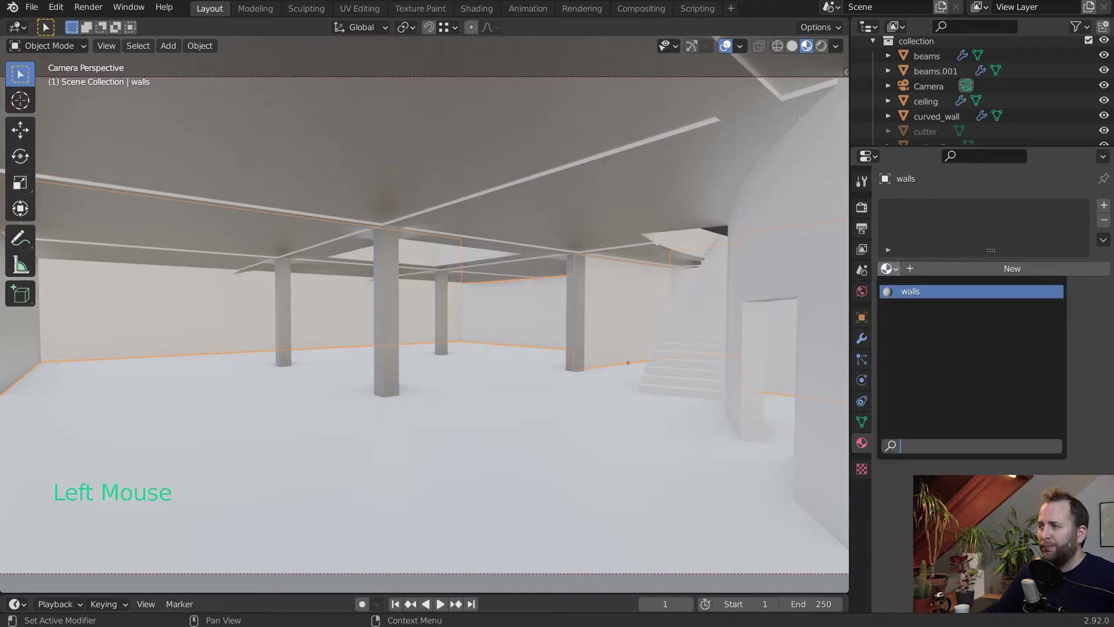
pyautogui.click(911, 291)
# Assign the existing "walls" material to the stairs and to the curved wall
pyautogui.click(711, 299)
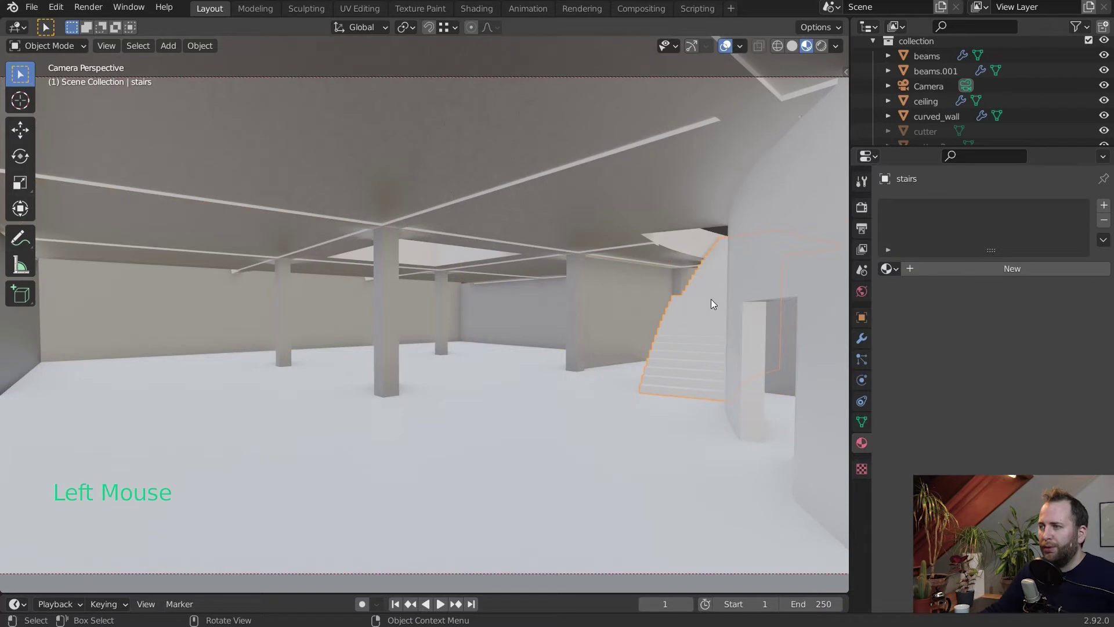
pyautogui.click(889, 268)
pyautogui.click(900, 291)
pyautogui.click(767, 240)
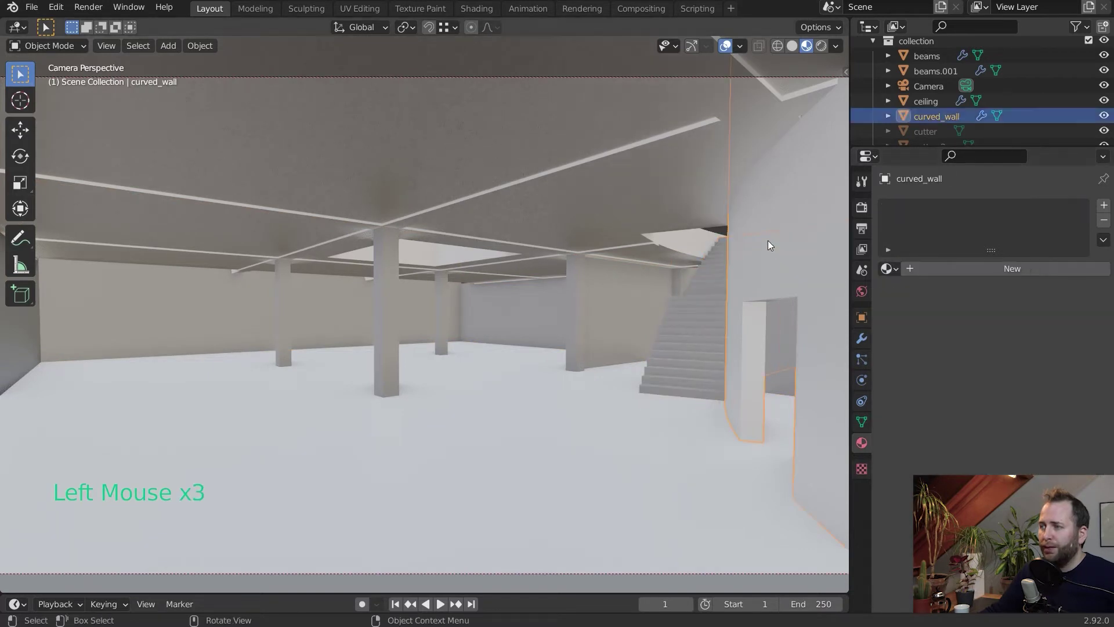
pyautogui.moveTo(889, 268); pyautogui.dragTo(900, 292)
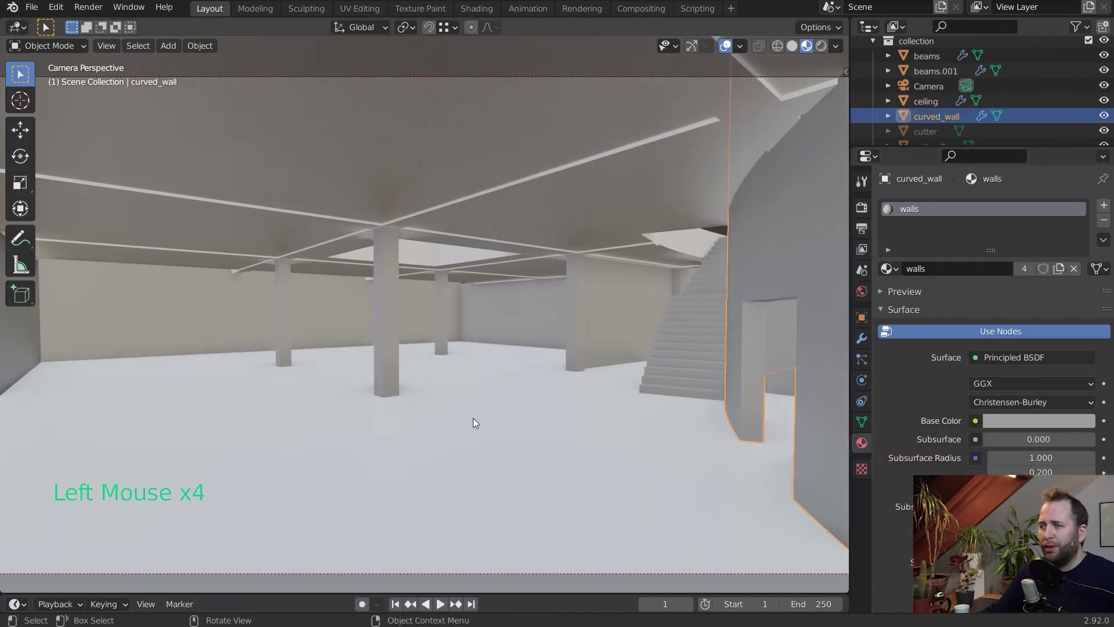
# Select the walls, pillars, stairs and curved wall in turn to check which material each one uses
pyautogui.click(475, 326)
pyautogui.click(445, 319)
pyautogui.click(606, 284)
pyautogui.click(706, 301)
pyautogui.click(768, 281)
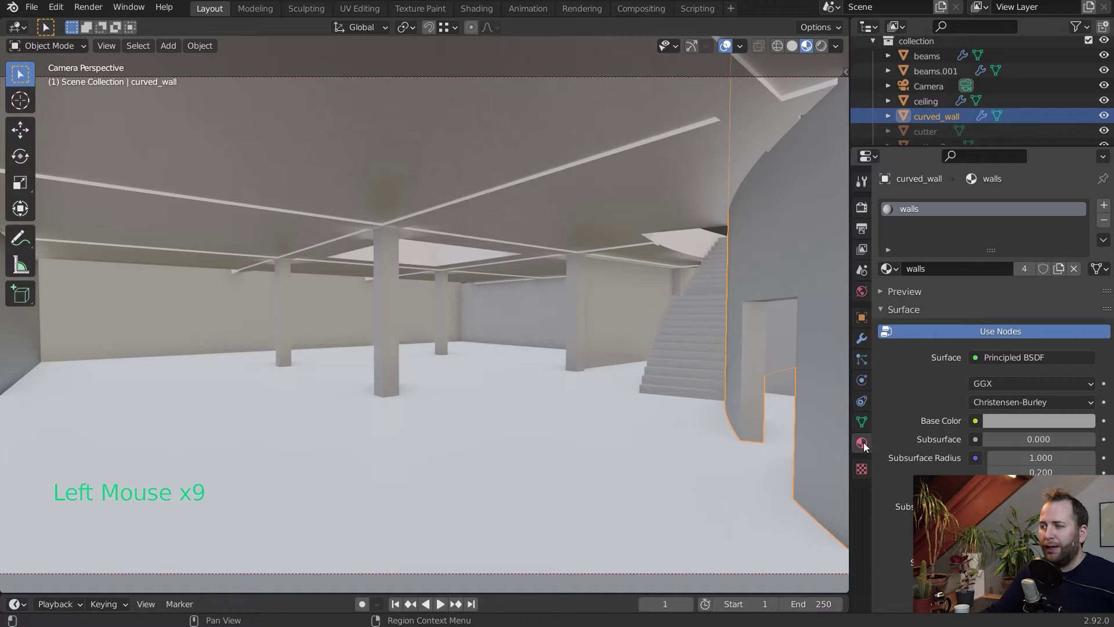
# Darken the Base Color of the shared "walls" material to a deeper grey and inspect the stairs, walls and pillars
pyautogui.click(768, 283)
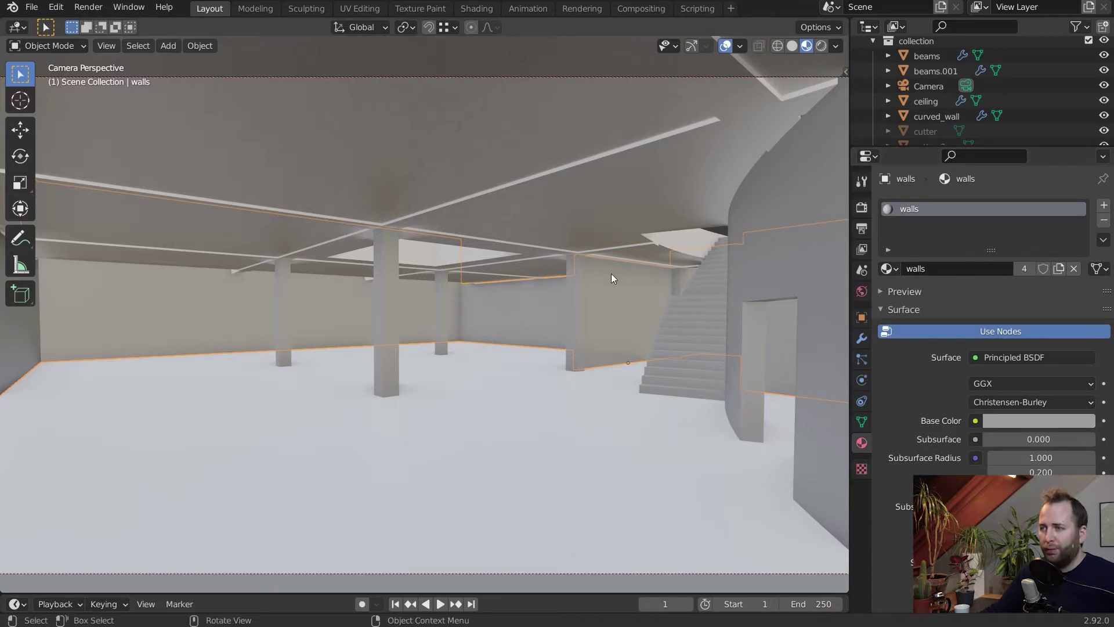
pyautogui.click(665, 290)
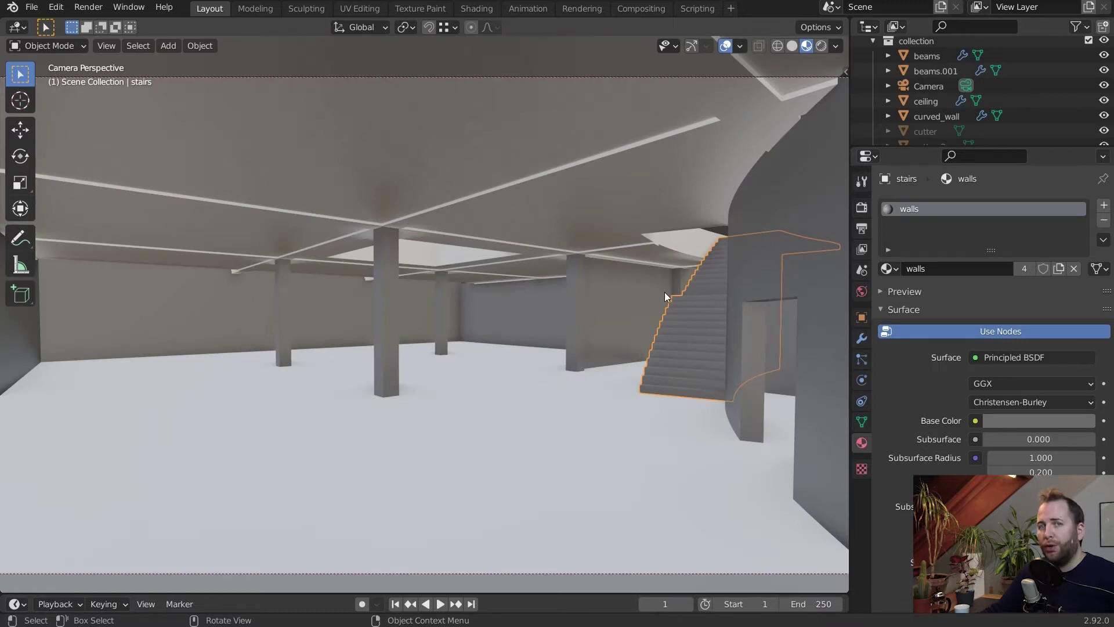
pyautogui.scroll(3, 470, 305)
pyautogui.keyDown('shift'); pyautogui.moveTo(474, 308); pyautogui.dragTo(544, 273, button='middle'); pyautogui.keyUp('shift')
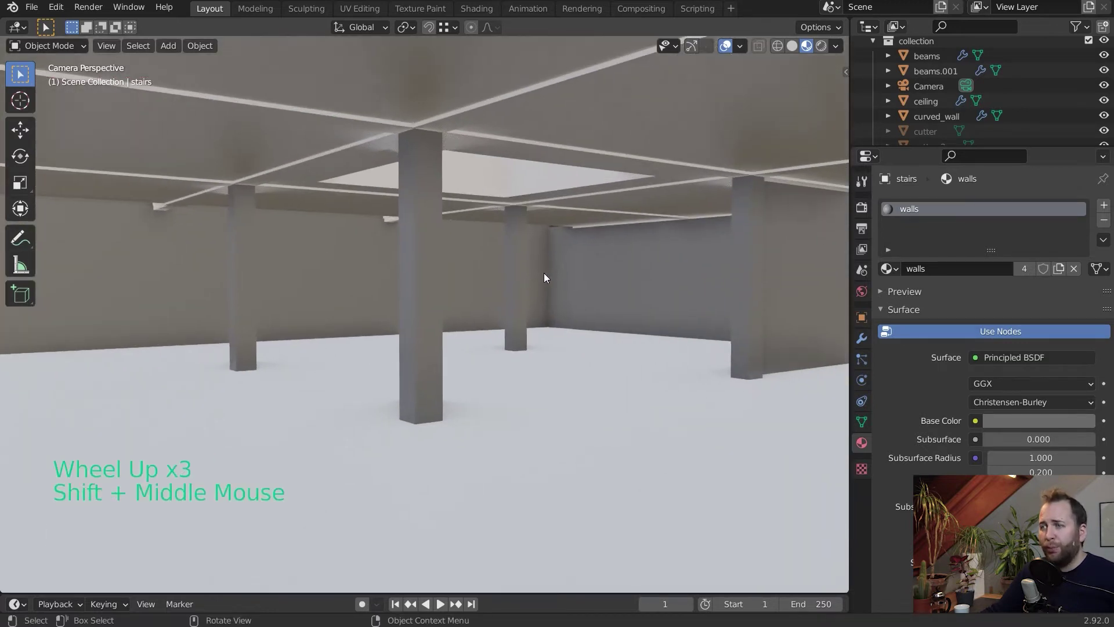
# Enter Edit Mode on the walls object and select the far wall face between the two rear pillars
pyautogui.click(633, 277)
pyautogui.scroll(-2, 632, 274)
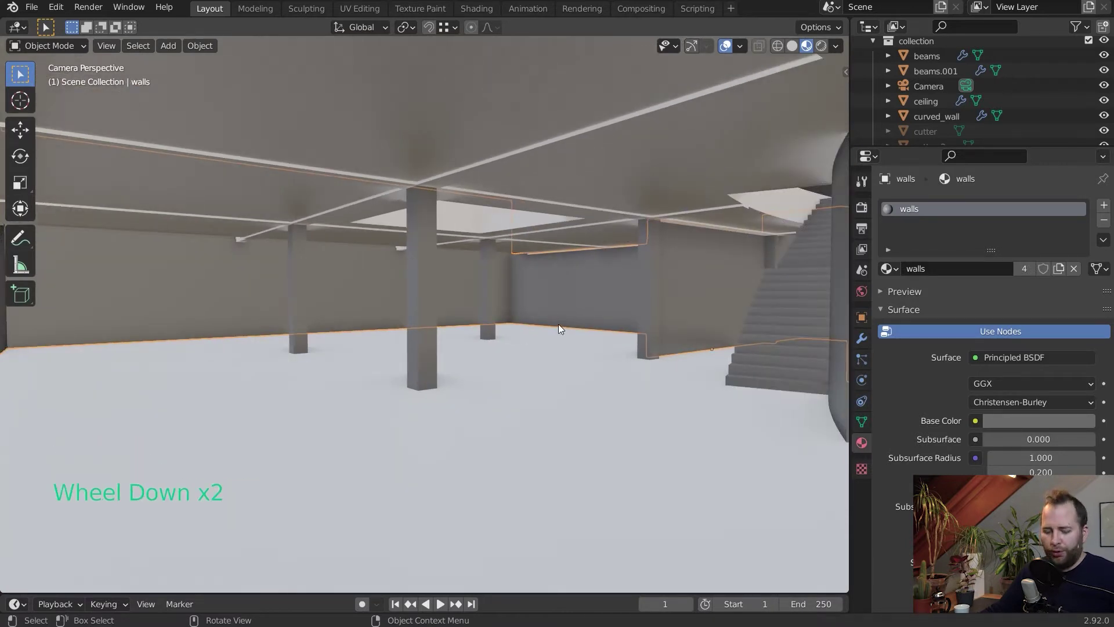
pyautogui.press('Tab')
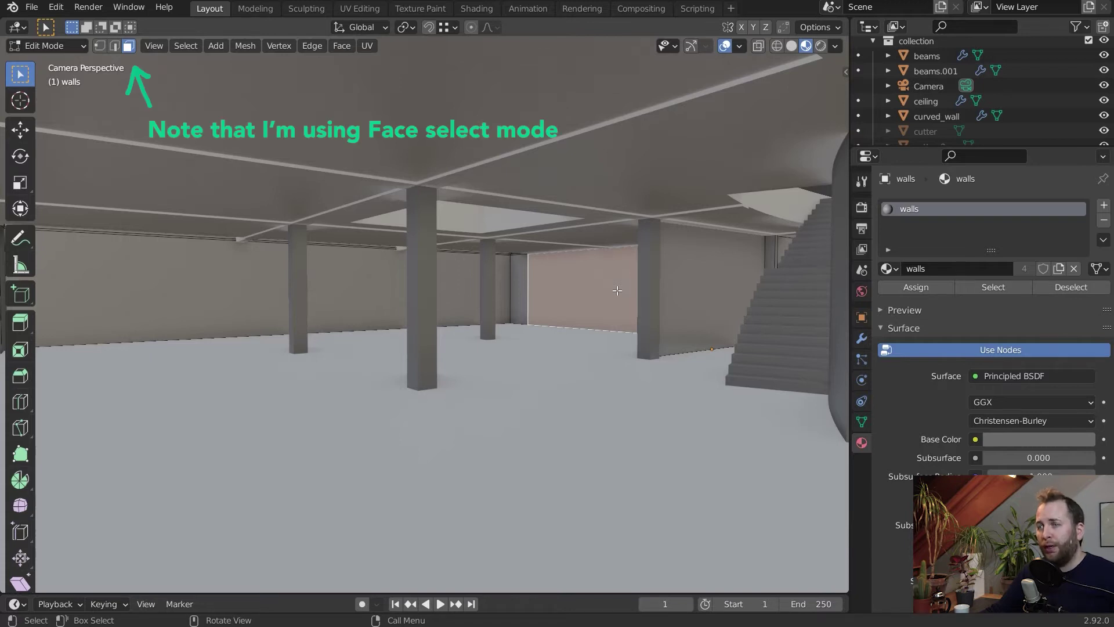
pyautogui.scroll(-2, 464, 273)
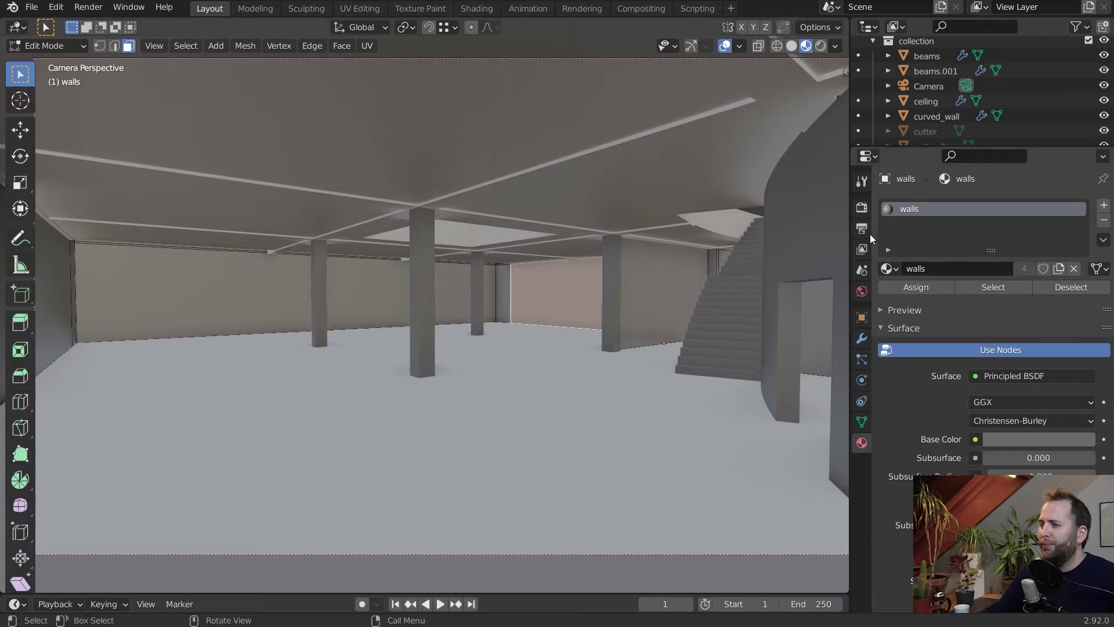
# Add a second material slot to the walls object with a new material and set its Base Color to a medium green
pyautogui.click(1102, 207)
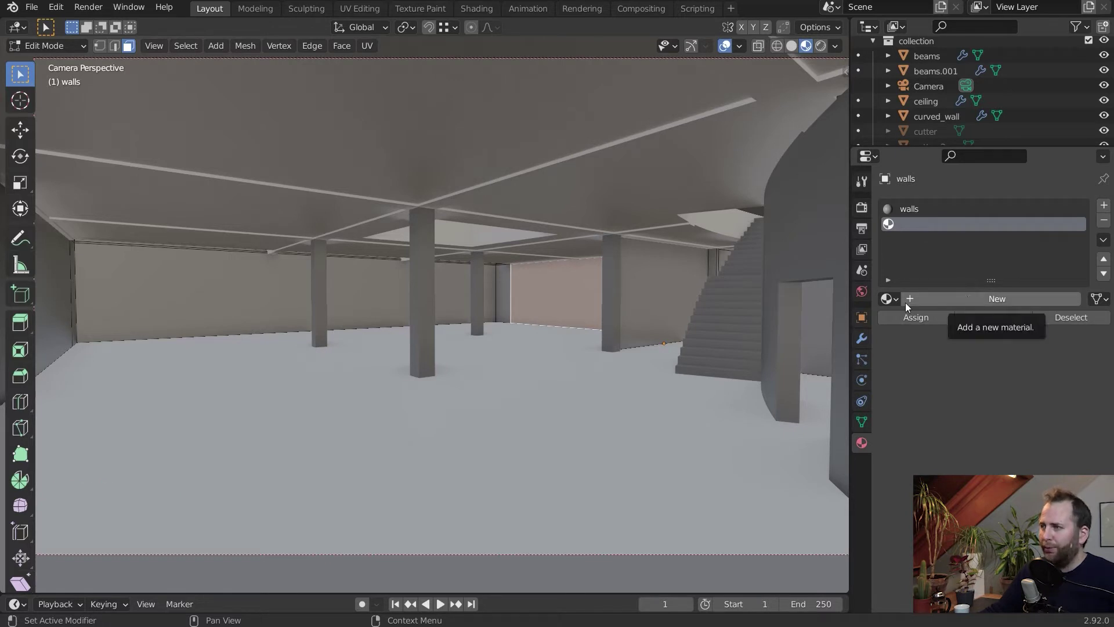
pyautogui.click(888, 298)
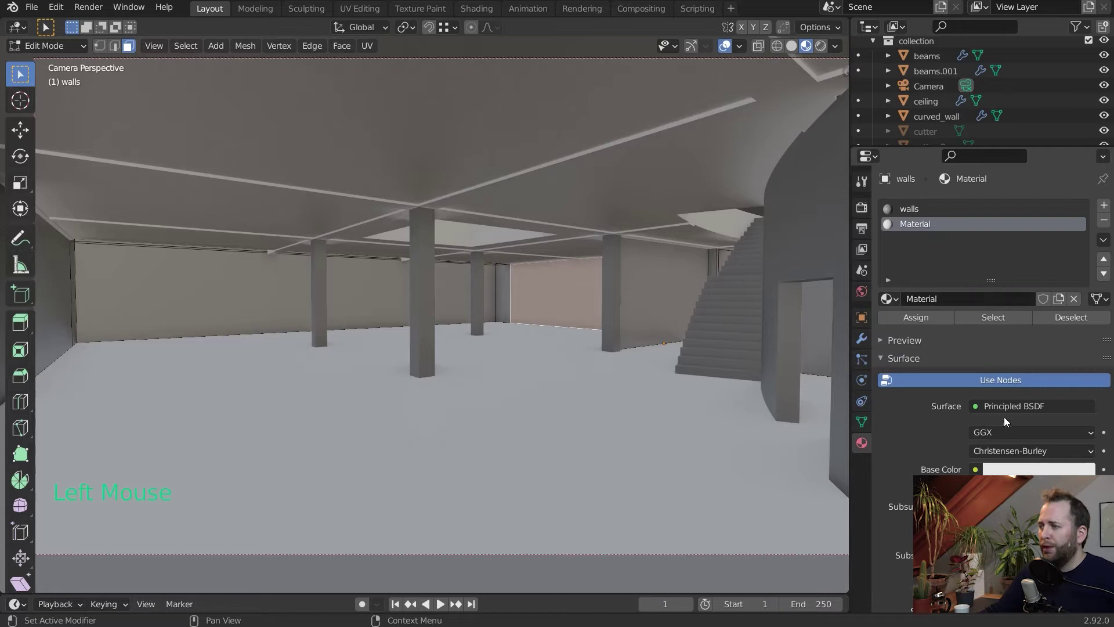
pyautogui.scroll(-1, 1010, 406)
pyautogui.click(1022, 447)
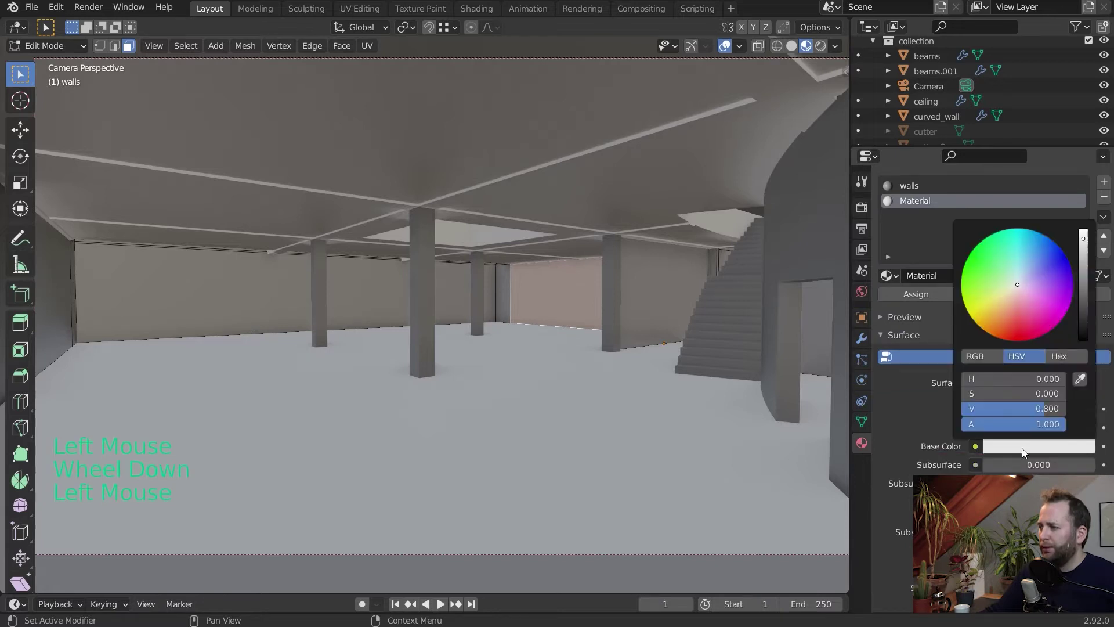
pyautogui.click(999, 278)
pyautogui.moveTo(1083, 273); pyautogui.dragTo(1083, 288)
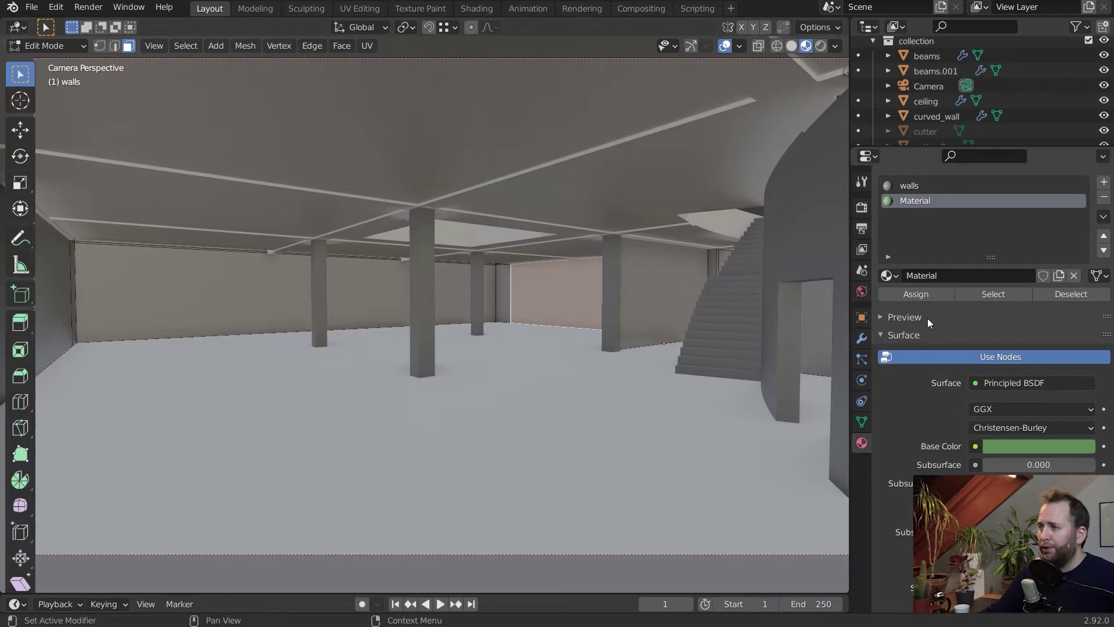
# Assign the green material to the selected far wall face and return to Object Mode to inspect it
pyautogui.click(914, 294)
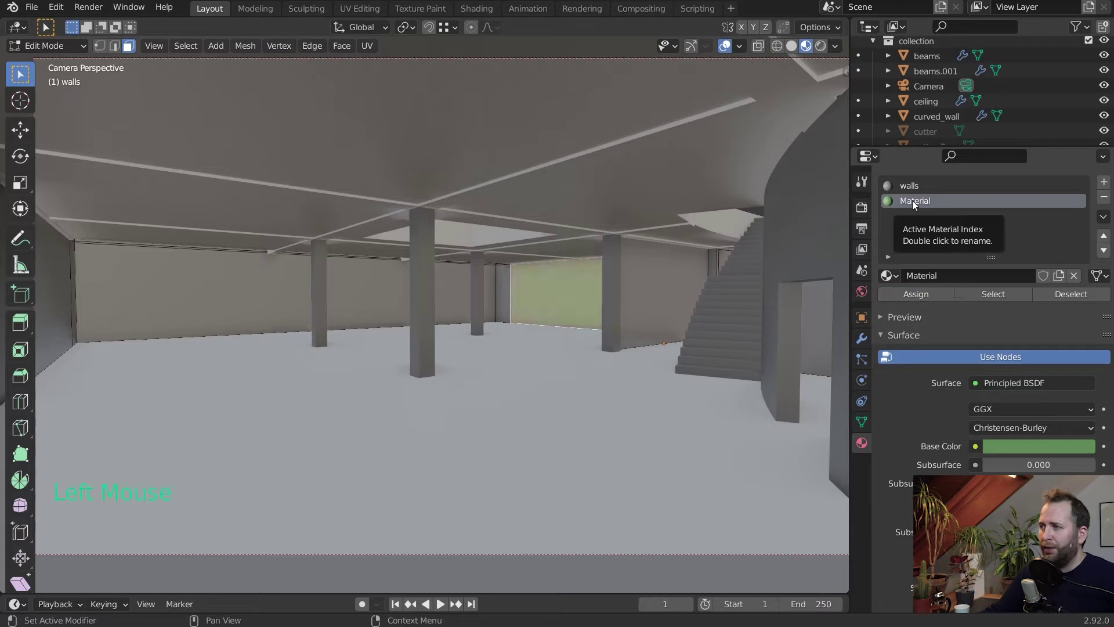
pyautogui.doubleClick(918, 200)
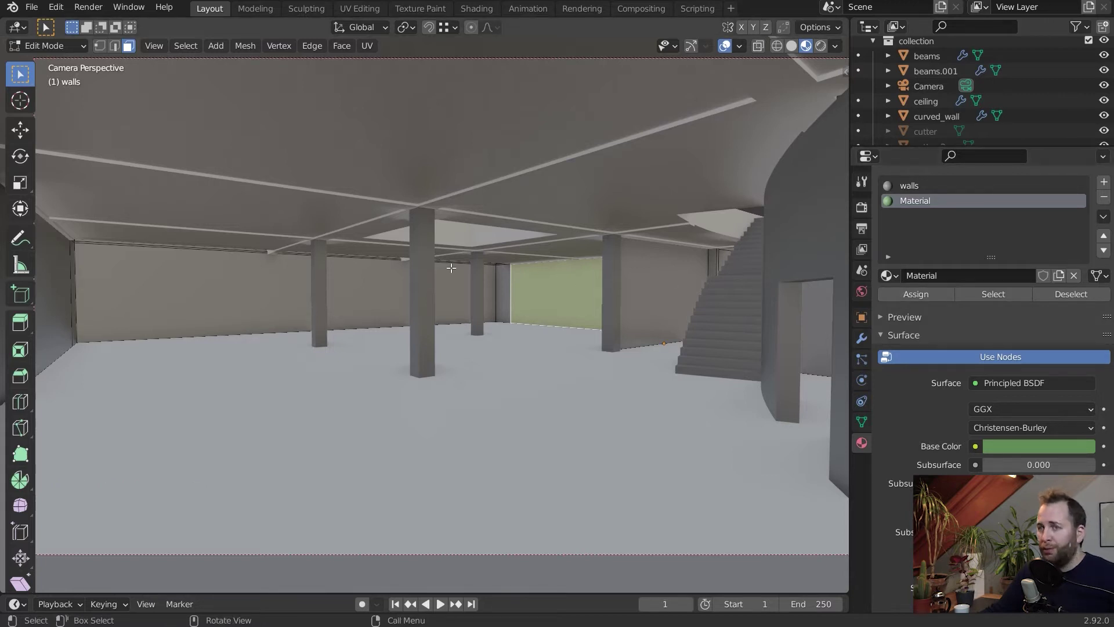
pyautogui.press('Tab')
pyautogui.moveTo(503, 286); pyautogui.dragTo(575, 318, button='middle')
pyautogui.scroll(5, 564, 287)
pyautogui.scroll(6, 424, 317)
pyautogui.click(714, 308)
pyautogui.scroll(-2, 714, 308)
pyautogui.moveTo(714, 312); pyautogui.dragTo(534, 333, button='middle')
pyautogui.scroll(-5, 455, 333)
pyautogui.moveTo(455, 333); pyautogui.dragTo(498, 321, button='middle')
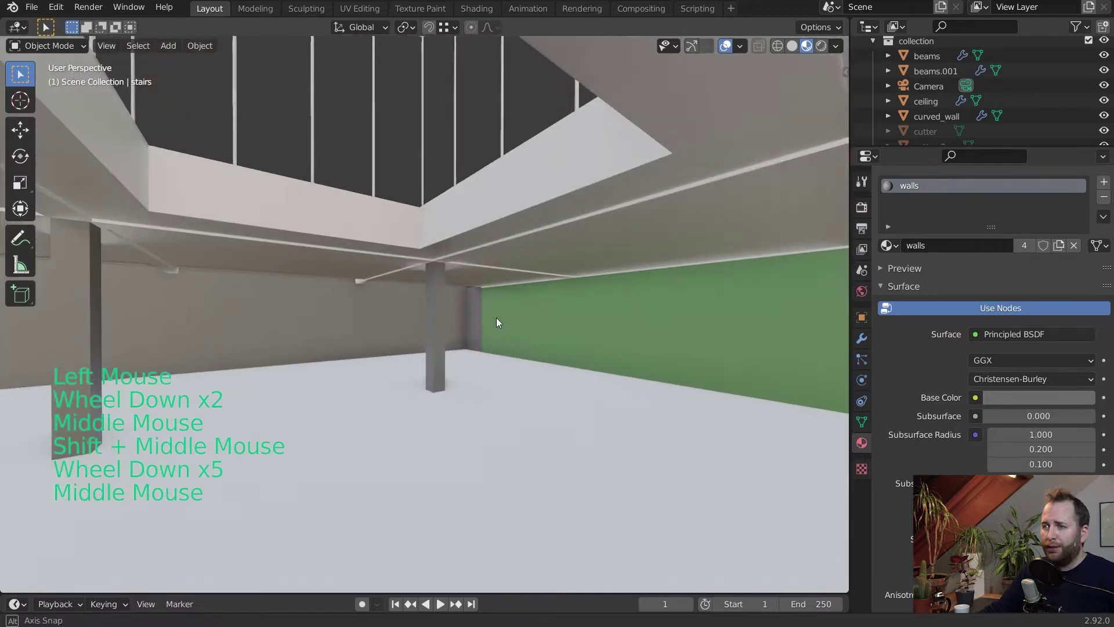
# Enter Edit Mode on the walls object and add a third slot with a new material whose Base Color is pinkish red
pyautogui.click(330, 323)
pyautogui.press('Tab')
pyautogui.keyDown('shift'); pyautogui.moveTo(331, 322); pyautogui.dragTo(482, 325, button='middle'); pyautogui.keyUp('shift')
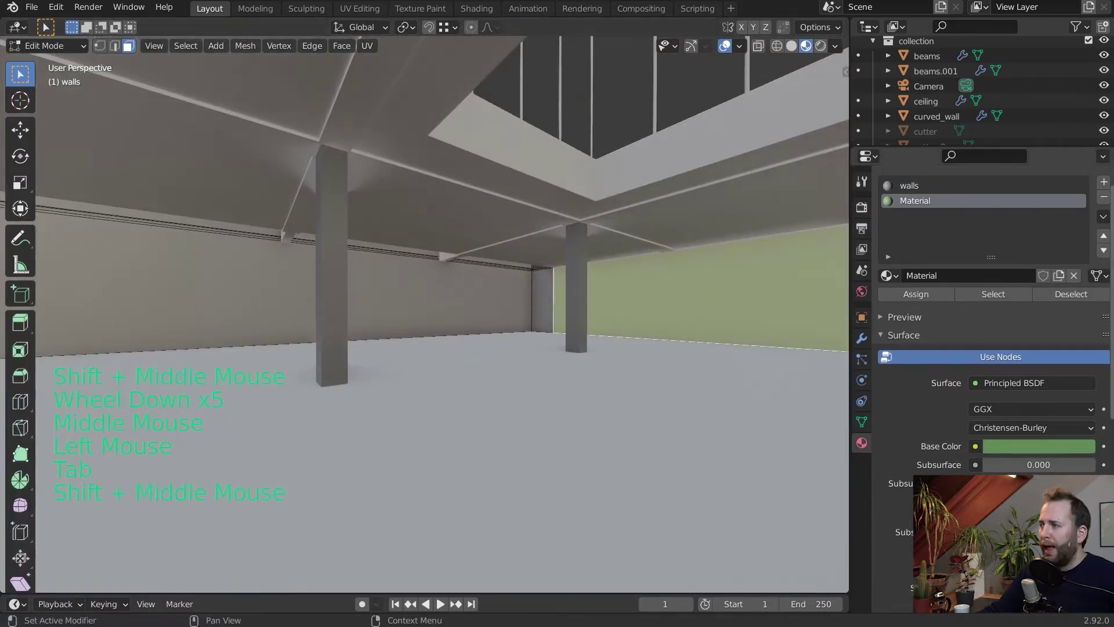
pyautogui.click(1104, 185)
pyautogui.click(969, 298)
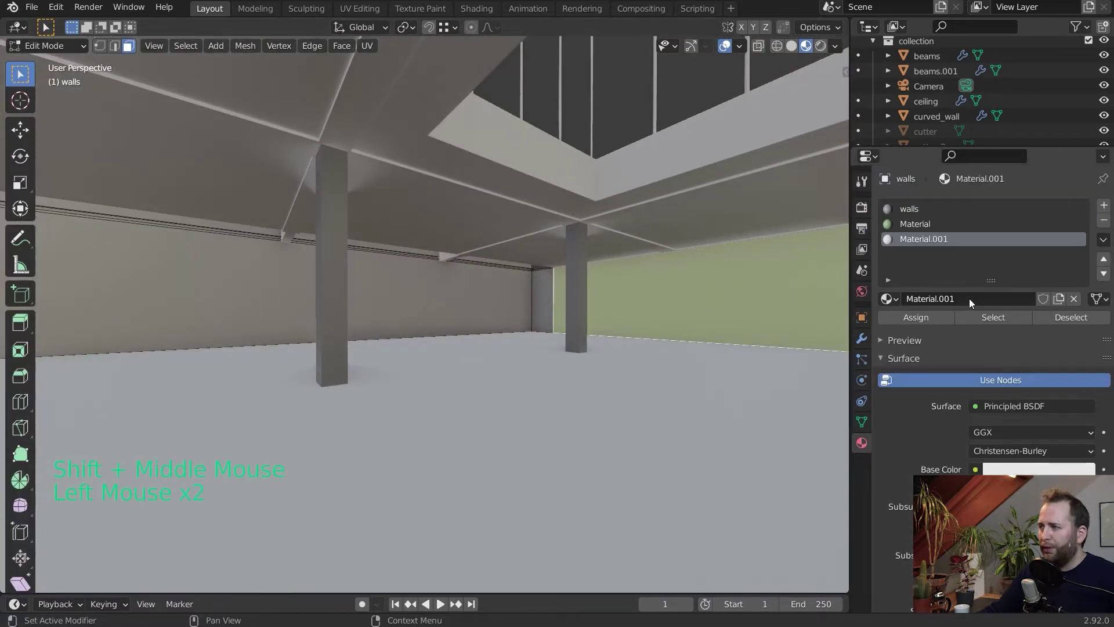
pyautogui.click(1027, 468)
pyautogui.click(1026, 324)
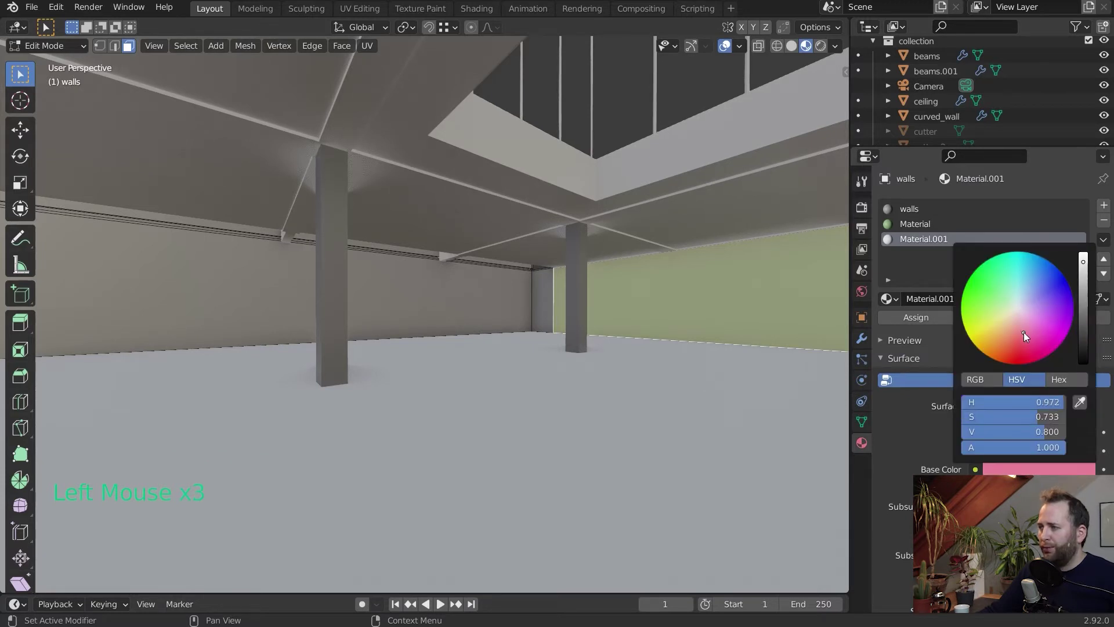
# Assign the pinkish-red material to the long wall face adjoining the green wall and leave Edit Mode
pyautogui.click(481, 292)
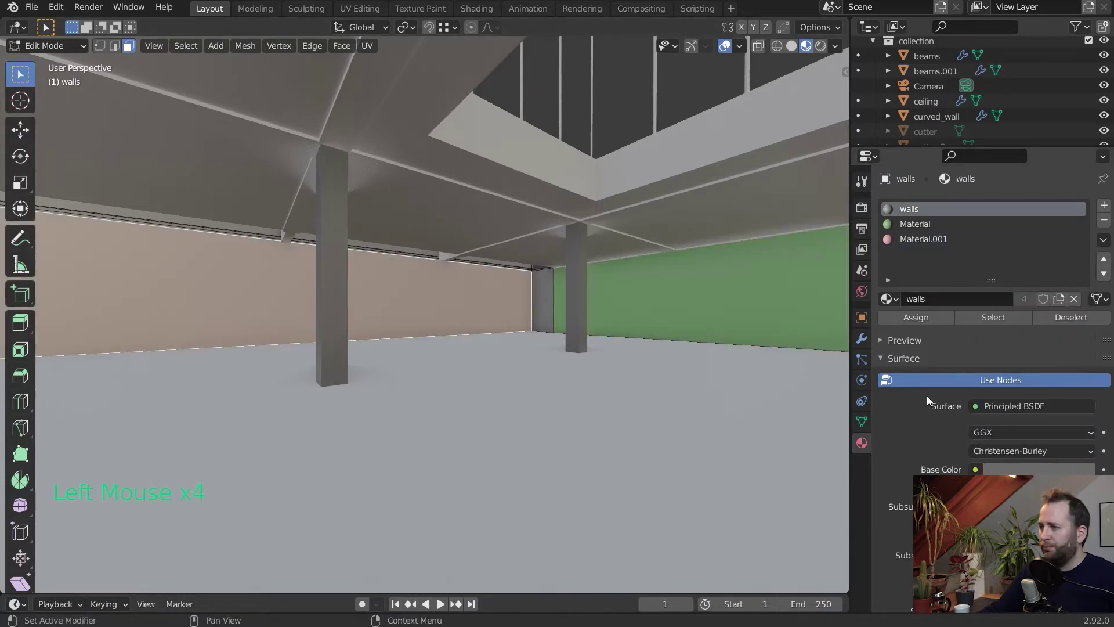
pyautogui.click(924, 319)
pyautogui.scroll(-2, 769, 284)
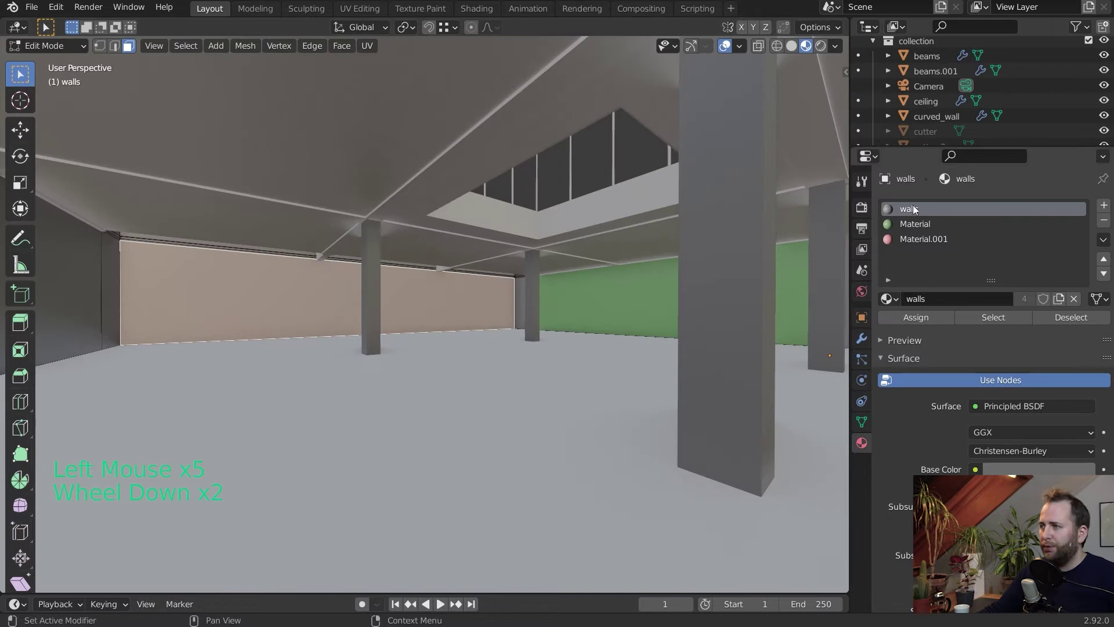
pyautogui.click(903, 239)
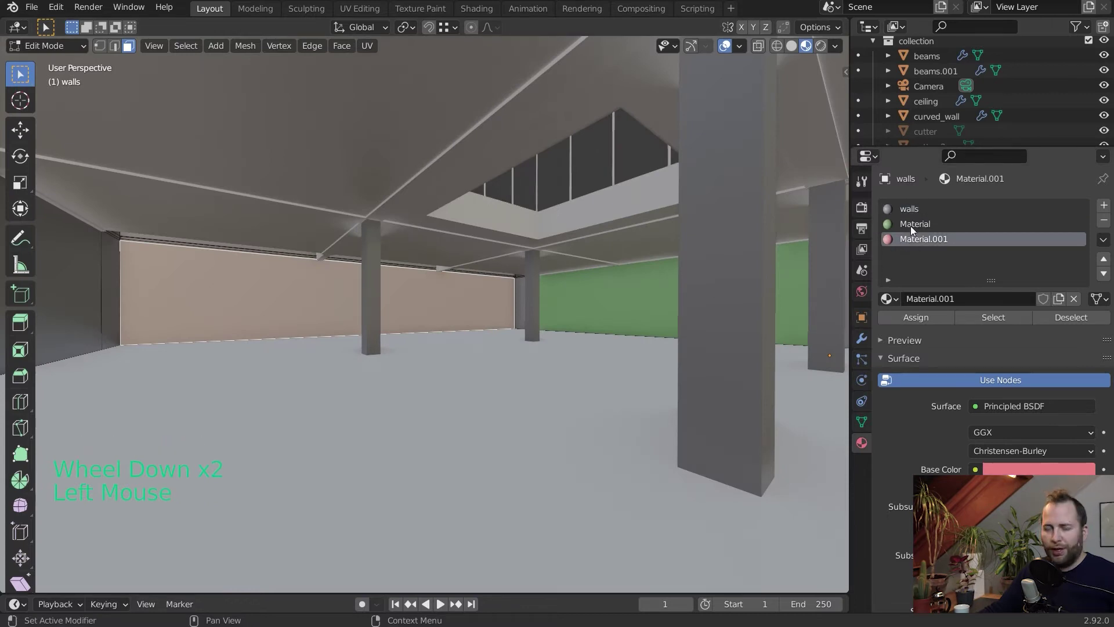
pyautogui.click(928, 312)
pyautogui.press('Tab')
pyautogui.moveTo(447, 349)
pyautogui.mouseDown(button='middle')
pyautogui.moveTo(355, 363)
pyautogui.moveTo(430, 358)
pyautogui.mouseUp(button='middle')
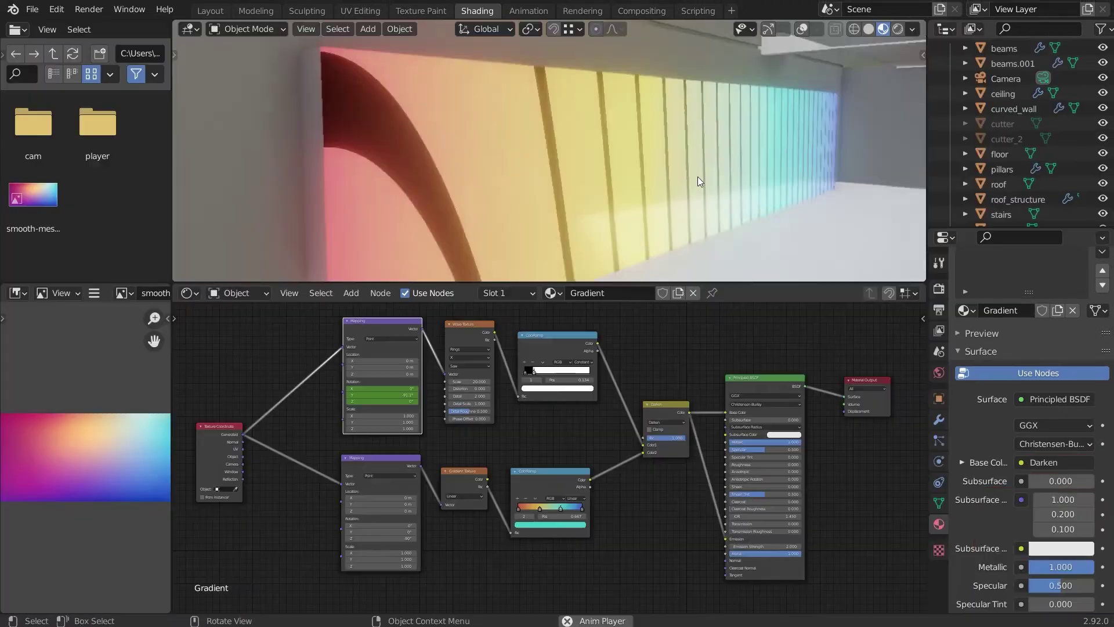
pyautogui.moveTo(684, 171); pyautogui.dragTo(684, 171, button='middle')
pyautogui.scroll(-3, 683, 171)
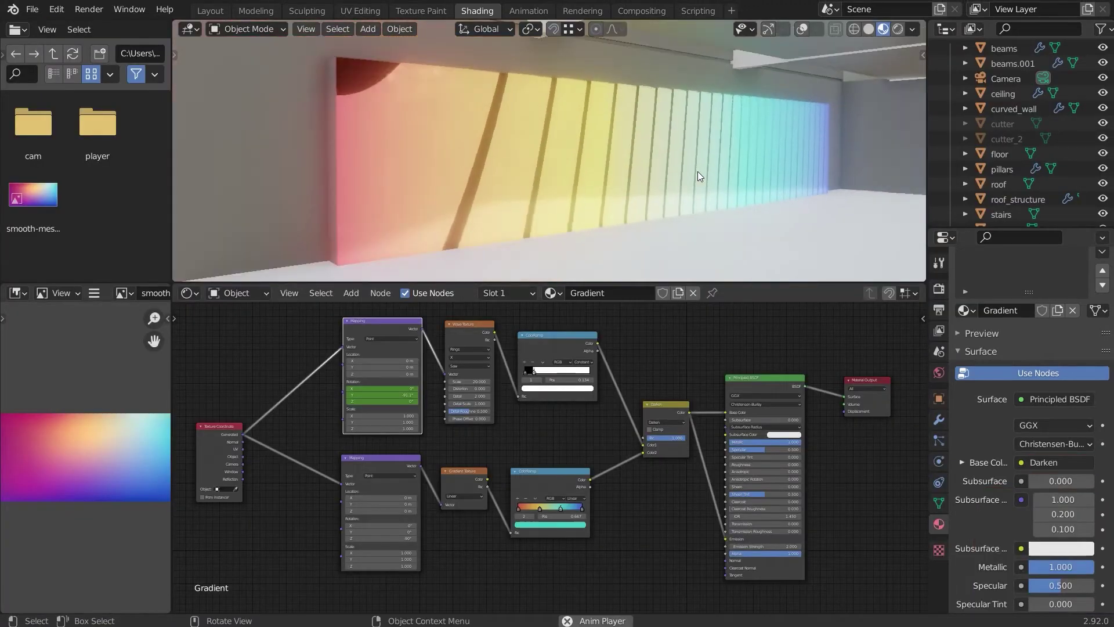
pyautogui.moveTo(826, 204)
pyautogui.mouseDown(button='middle')
pyautogui.moveTo(803, 207)
pyautogui.moveTo(814, 208)
pyautogui.mouseUp(button='middle')
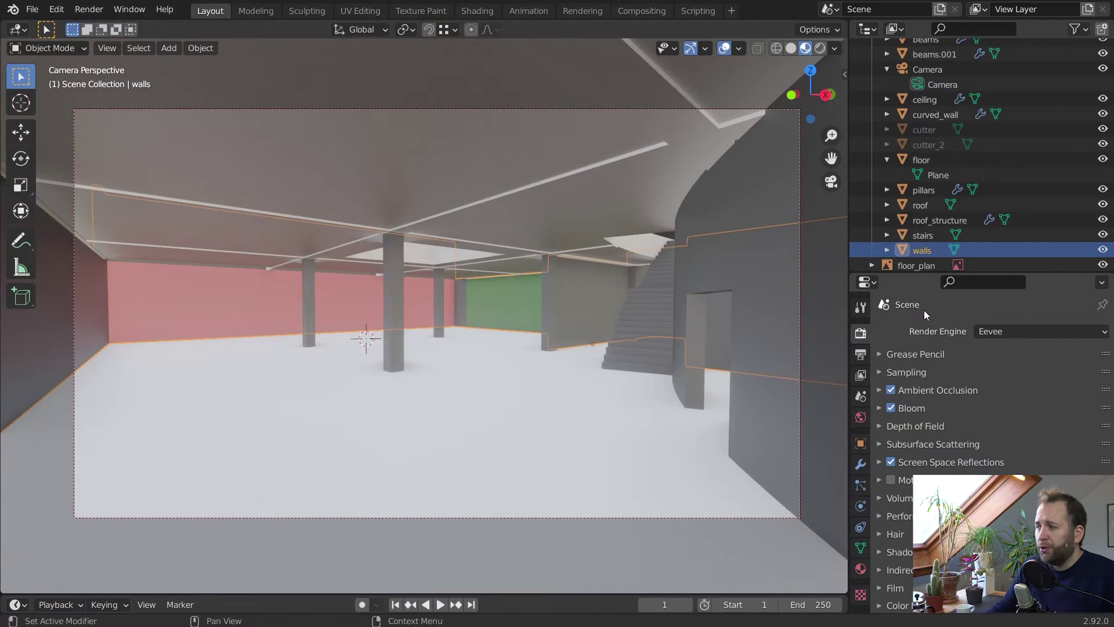
# Review the available render engines in the render settings and keep Eevee as the scene's engine
pyautogui.click(861, 333)
pyautogui.click(998, 331)
pyautogui.click(1003, 331)
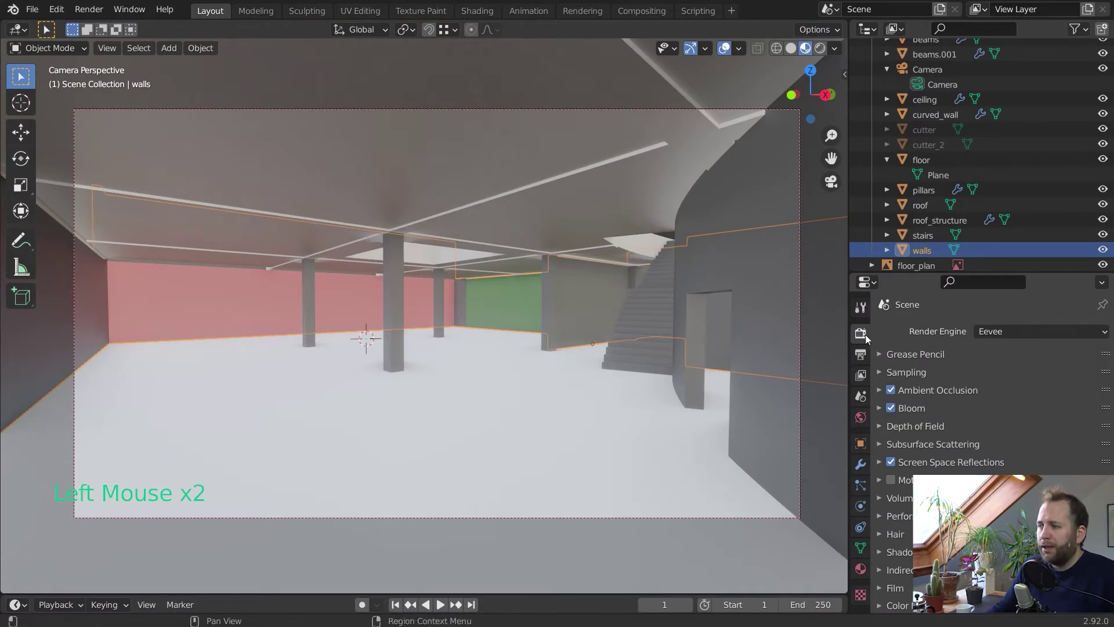
pyautogui.click(998, 330)
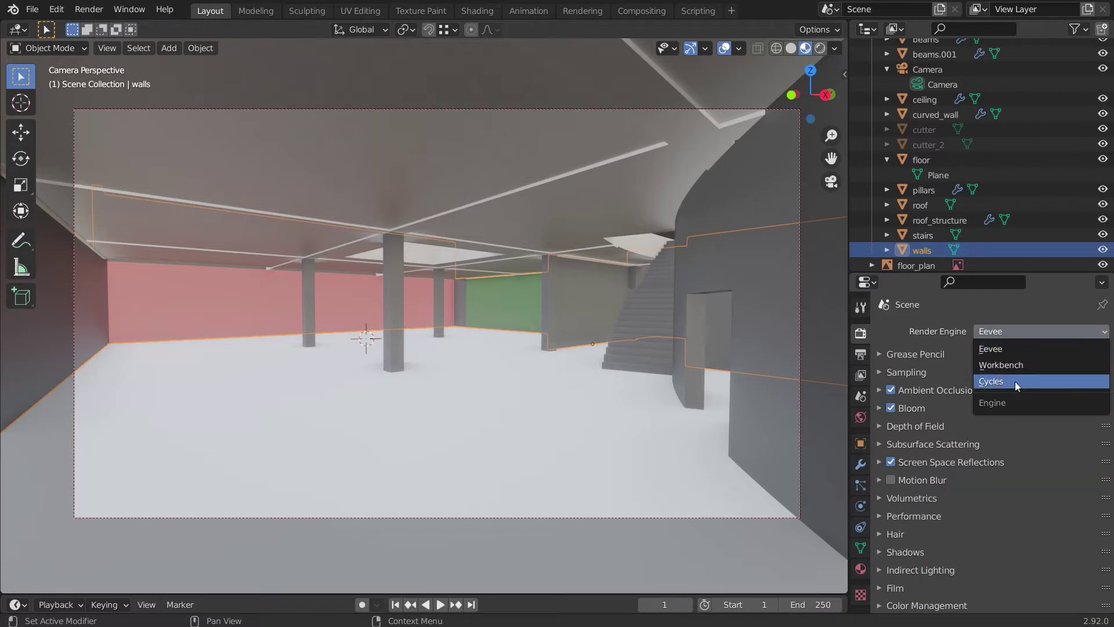
pyautogui.click(1009, 348)
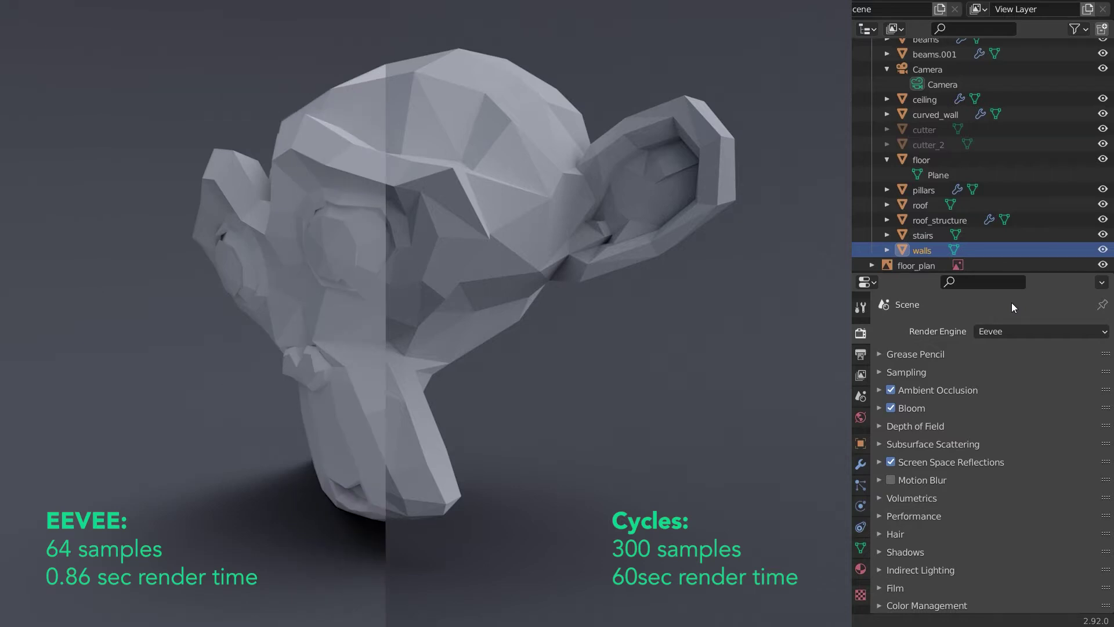
pyautogui.click(1006, 331)
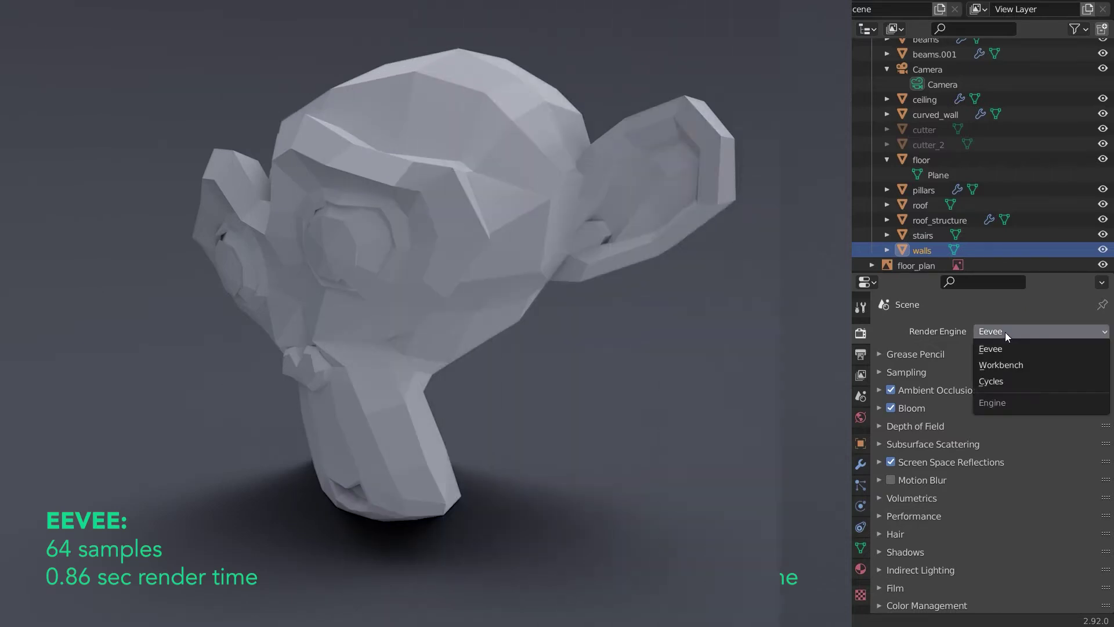
pyautogui.click(1004, 347)
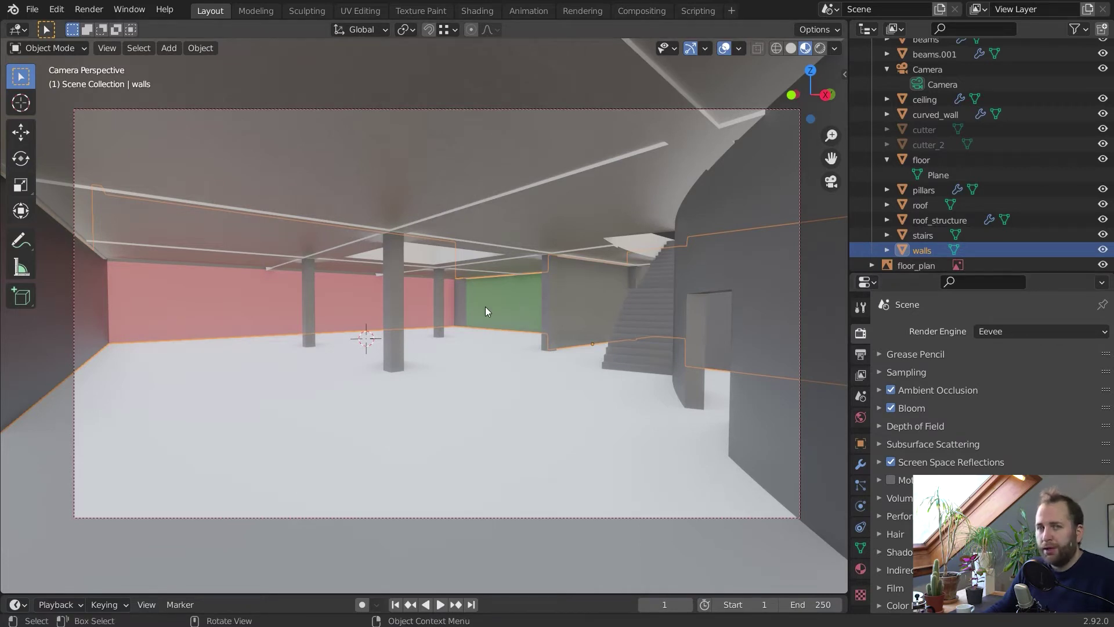
# Place the 3D cursor on the floor in front of the red wall, between the two pillars
pyautogui.moveTo(418, 308); pyautogui.dragTo(525, 293, button='middle')
pyautogui.scroll(4, 493, 305)
pyautogui.moveTo(525, 293)
pyautogui.mouseDown(button='middle')
pyautogui.moveTo(536, 291)
pyautogui.moveTo(503, 297)
pyautogui.moveTo(510, 304)
pyautogui.mouseUp(button='middle')
pyautogui.scroll(-2, 510, 304)
pyautogui.scroll(1, 510, 304)
pyautogui.scroll(-1, 510, 304)
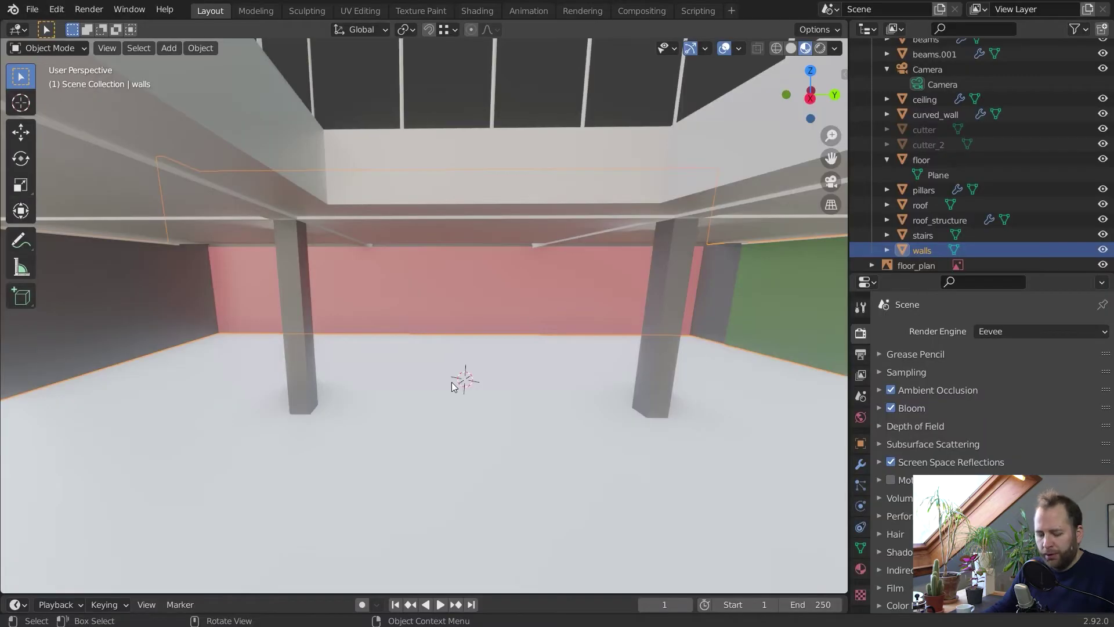
pyautogui.keyDown('shift'); pyautogui.rightClick(460, 355); pyautogui.keyUp('shift')
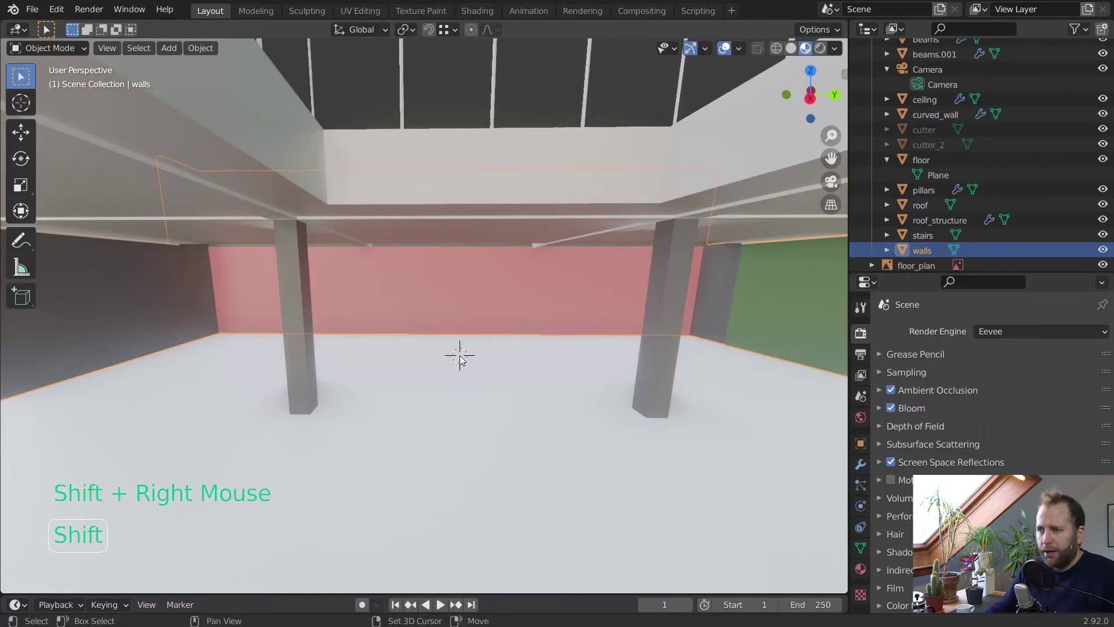
pyautogui.keyDown('shift'); pyautogui.rightClick(434, 351); pyautogui.keyUp('shift')
pyautogui.keyDown('shift'); pyautogui.rightClick(421, 300); pyautogui.keyUp('shift')
pyautogui.keyDown('shift'); pyautogui.rightClick(498, 298); pyautogui.keyUp('shift')
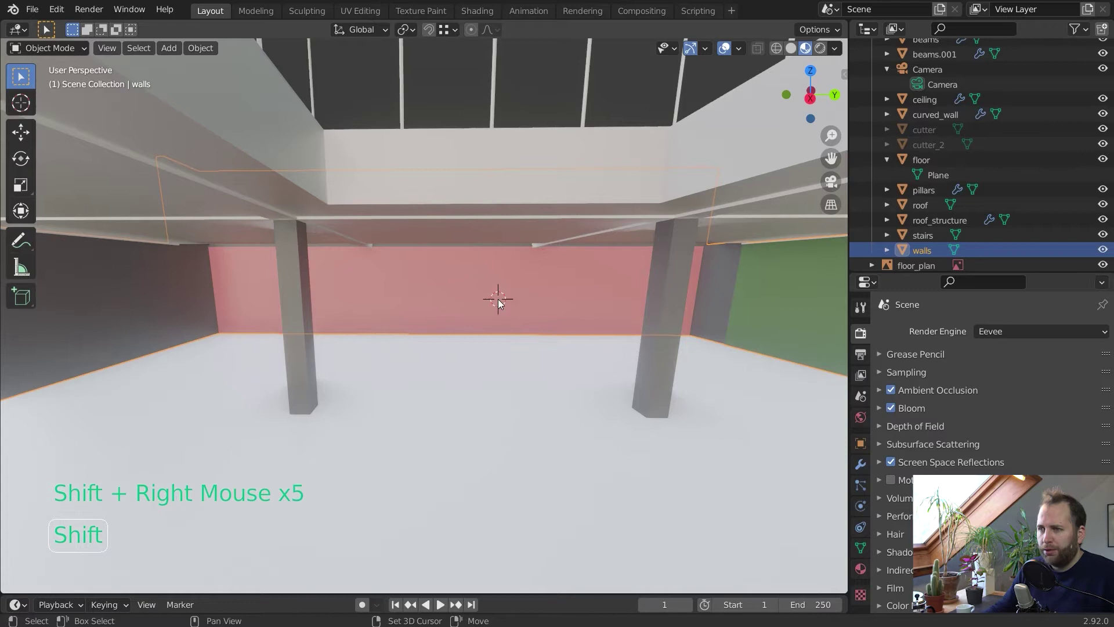
pyautogui.keyDown('shift'); pyautogui.rightClick(486, 364); pyautogui.keyUp('shift')
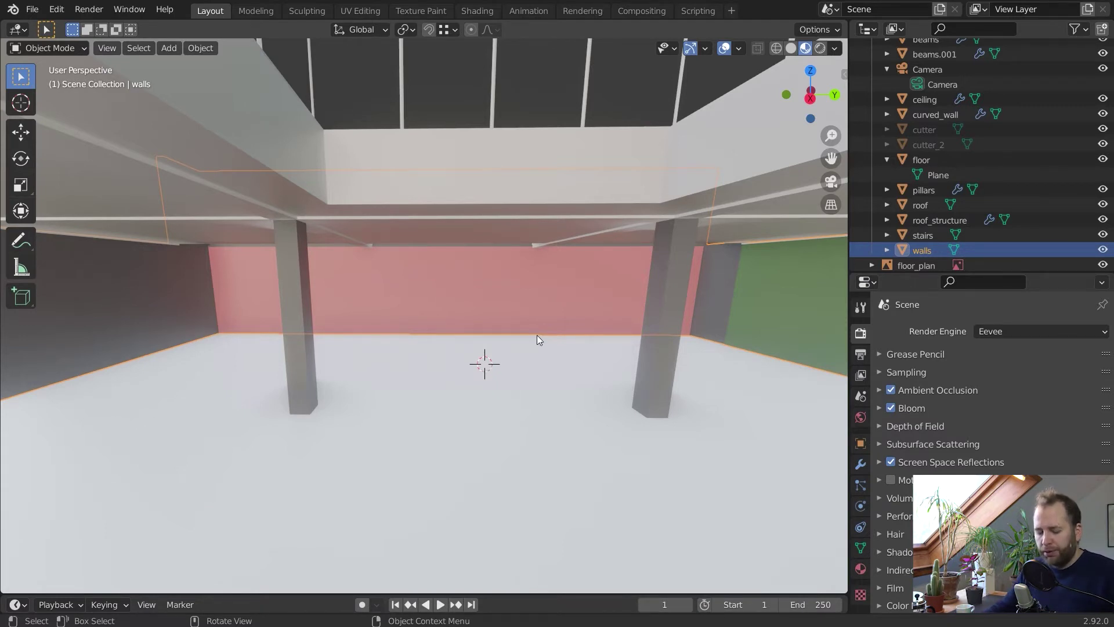
# Add a cube mesh at the 3D cursor
pyautogui.hotkey('shift', 'a')
pyautogui.moveTo(535, 323)
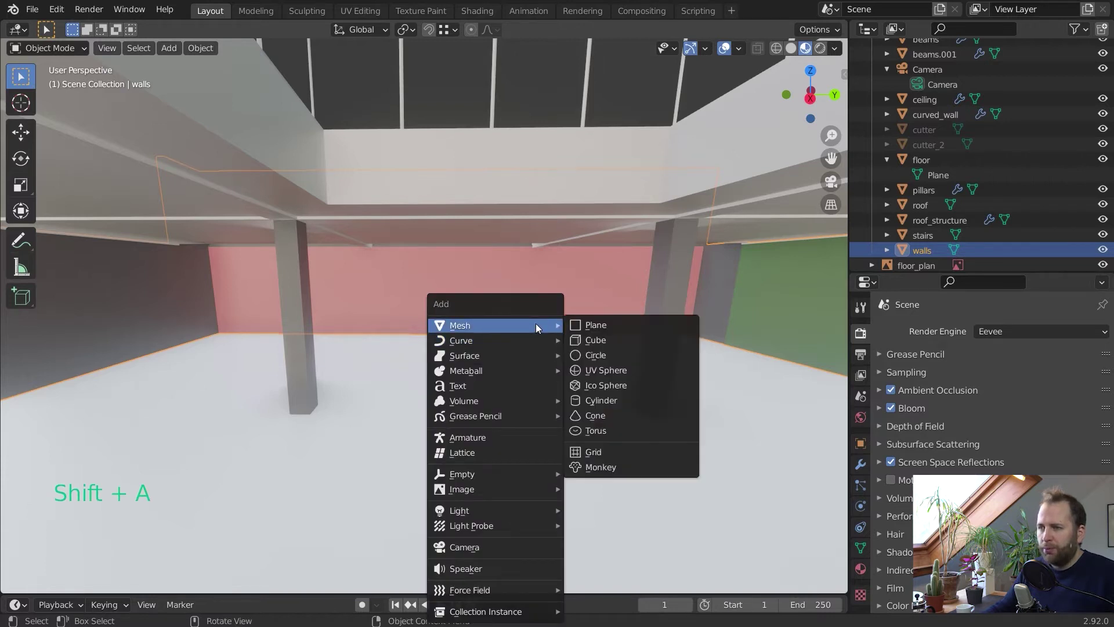
pyautogui.click(612, 338)
pyautogui.scroll(4, 600, 345)
pyautogui.scroll(-2, 589, 348)
pyautogui.moveTo(572, 354); pyautogui.dragTo(544, 343, button='middle')
pyautogui.scroll(-2, 543, 341)
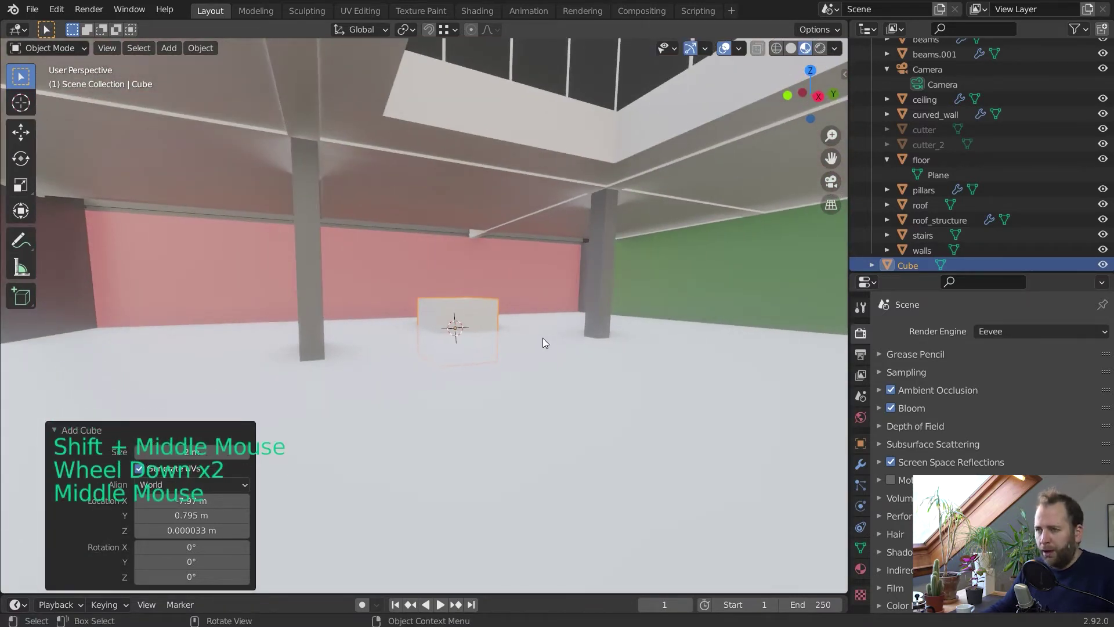
# Raise the cube about 1.75 m along the global Z axis so it sits above the floor
pyautogui.press('g')
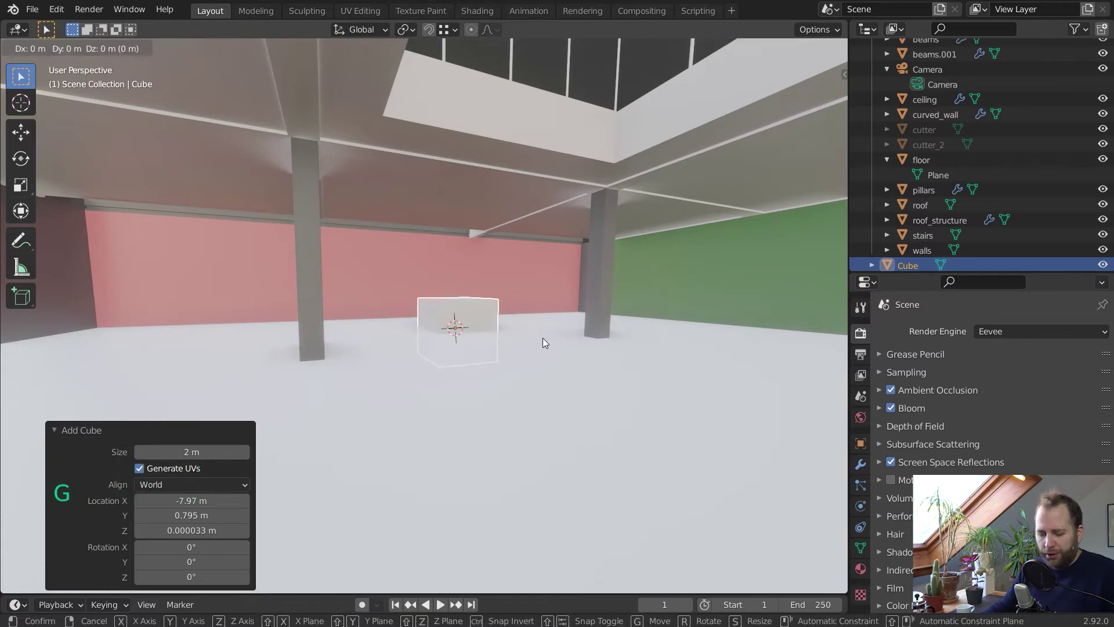
pyautogui.press('z')
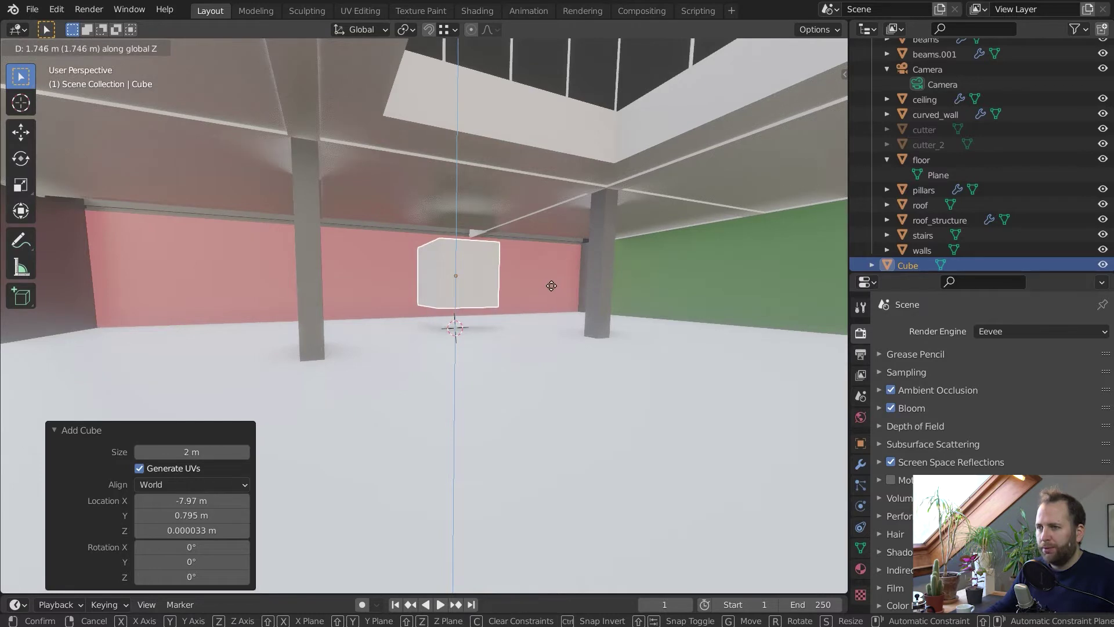
pyautogui.click(551, 285)
# Set the cube's dimensions to 0.5 m in X, 16 m in Y and 3 m in Z
pyautogui.press('n')
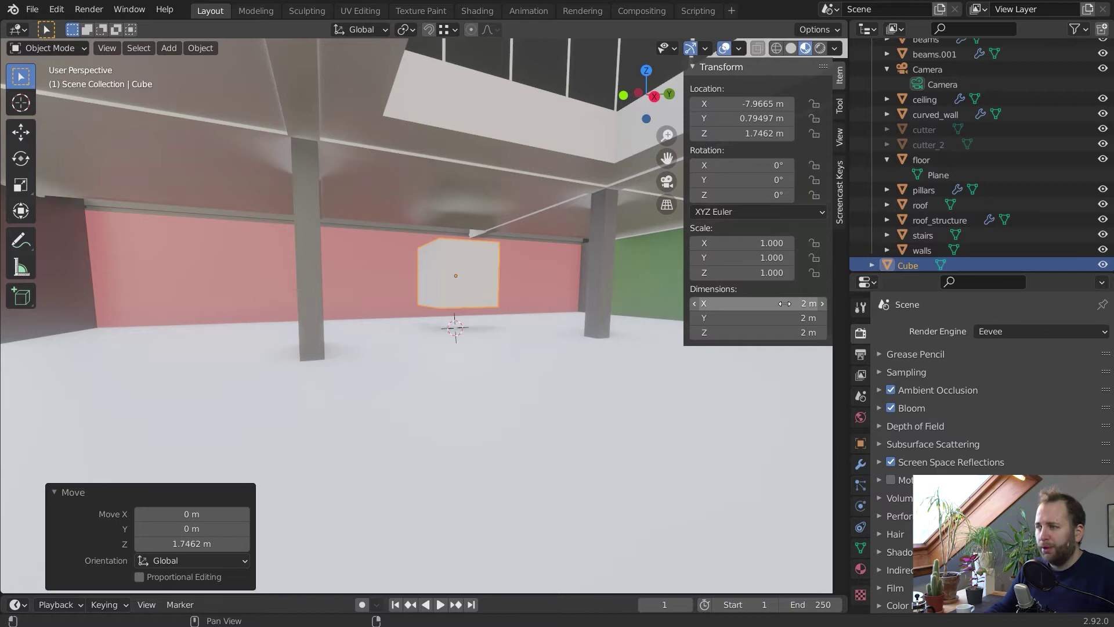
pyautogui.click(789, 332)
pyautogui.write('3')
pyautogui.press('Return')
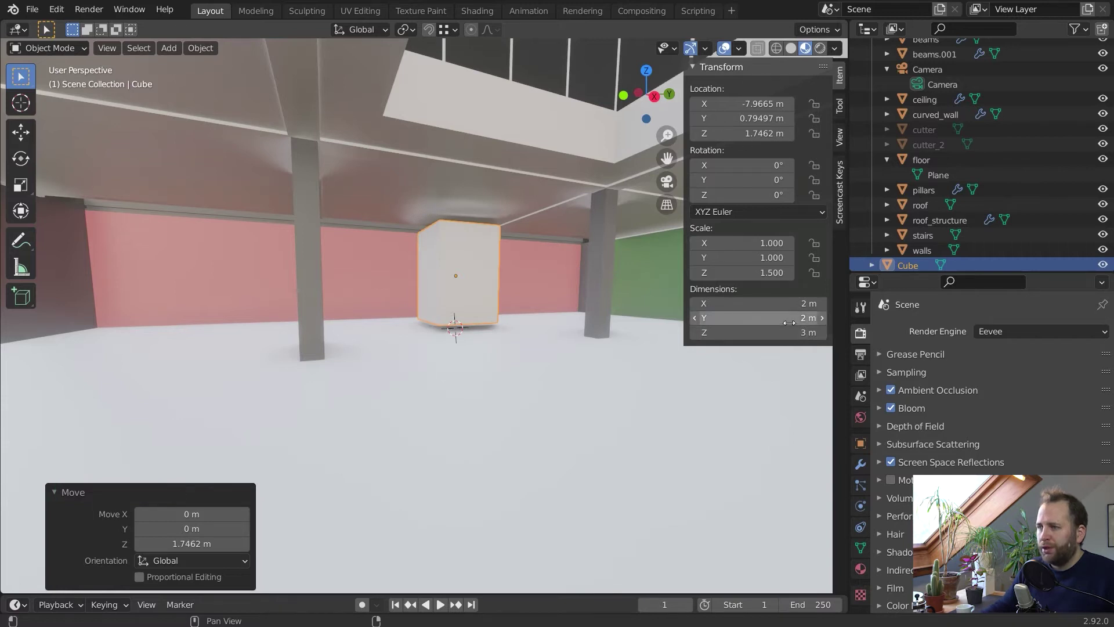
pyautogui.click(790, 318)
pyautogui.write('16')
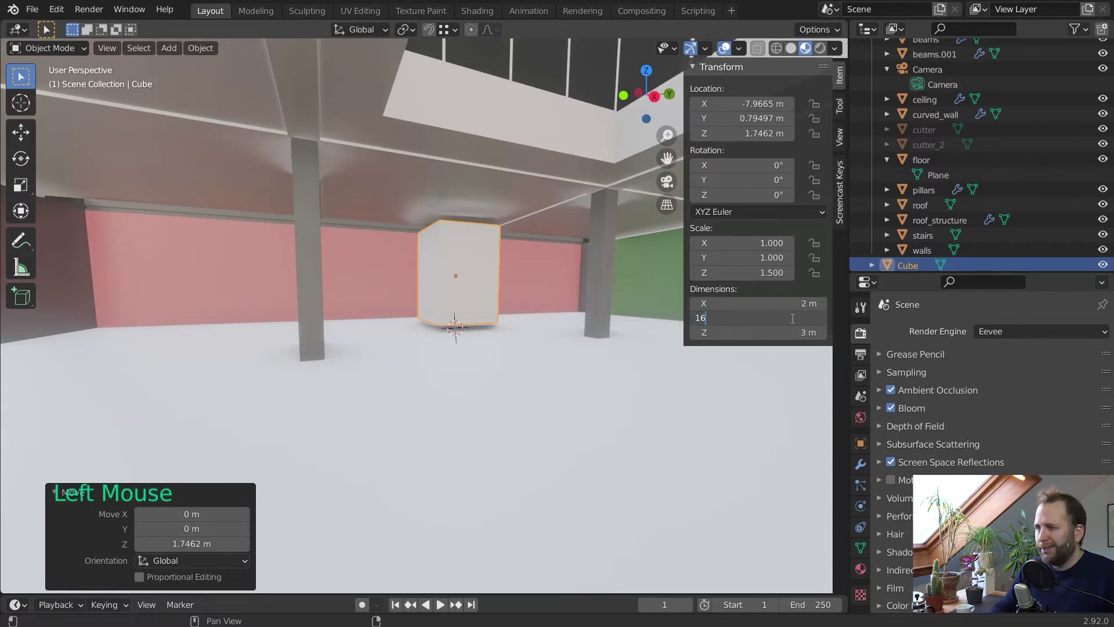
pyautogui.press('Return')
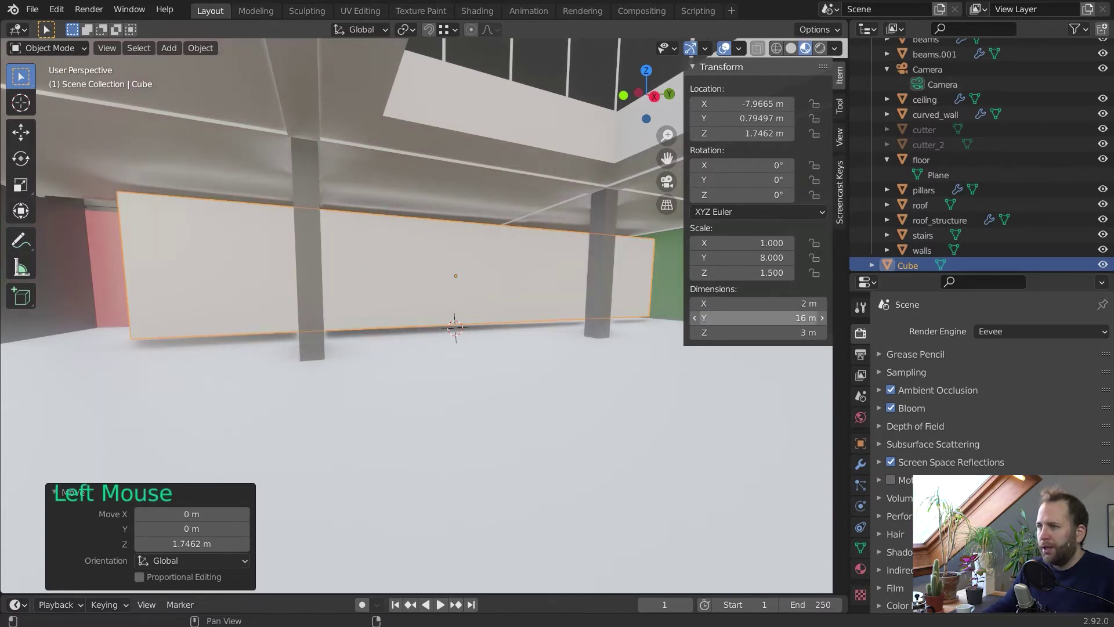
pyautogui.click(792, 304)
pyautogui.write('0.5')
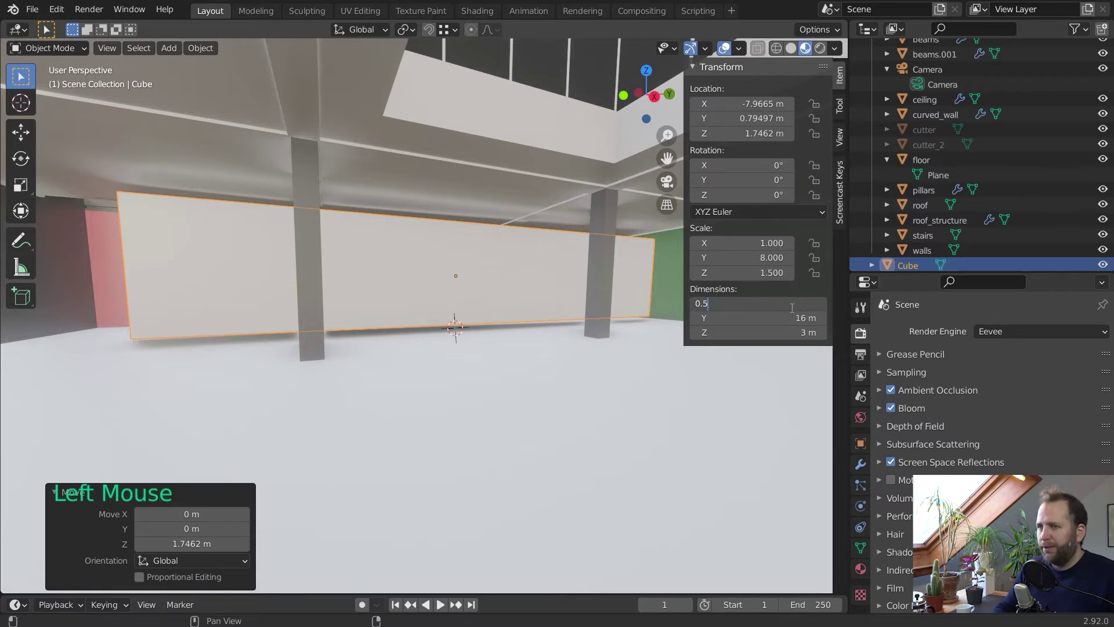
pyautogui.press('Return')
# Apply the scale of the resized cube
pyautogui.scroll(-1, 496, 235)
pyautogui.moveTo(496, 236); pyautogui.dragTo(360, 224, button='middle')
pyautogui.scroll(-1, 345, 232)
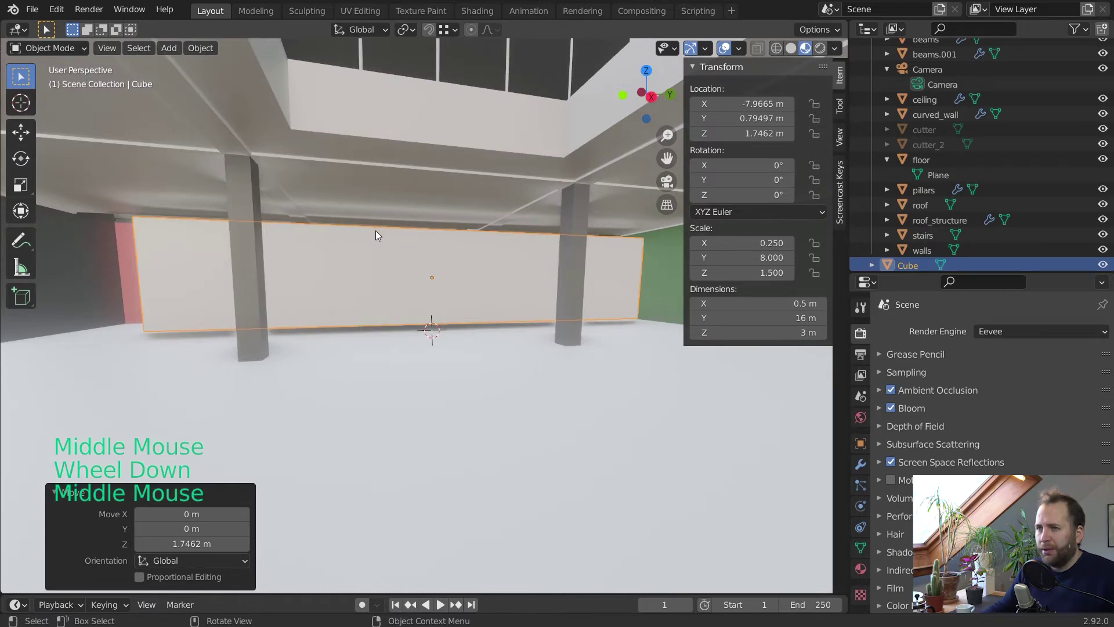
pyautogui.scroll(-1, 380, 251)
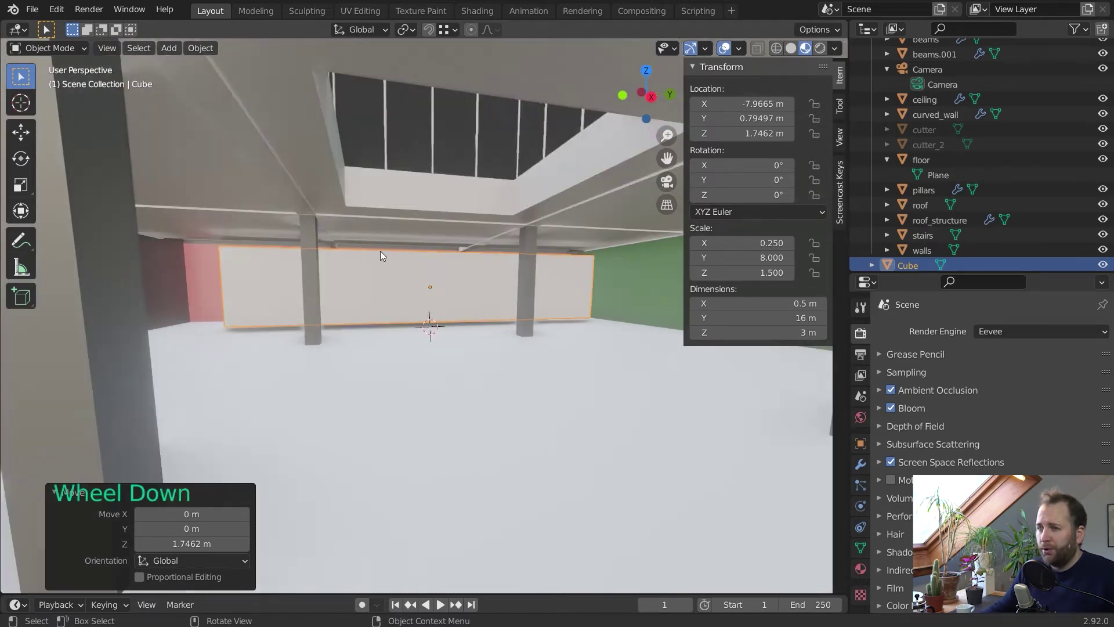
pyautogui.moveTo(376, 252); pyautogui.dragTo(527, 305, button='middle')
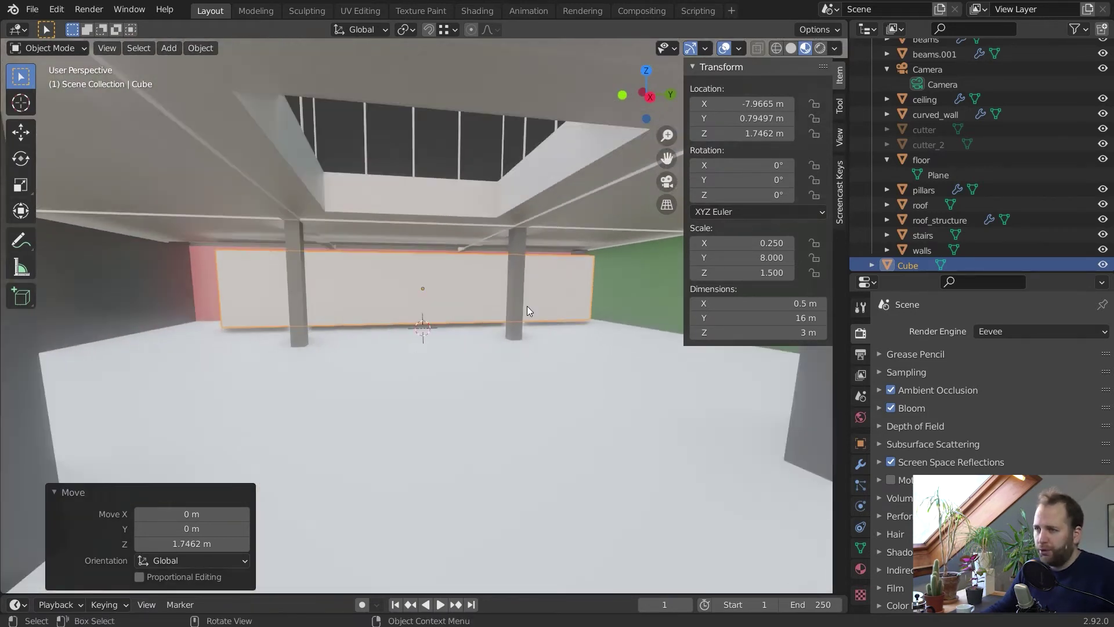
pyautogui.hotkey('ctrl', 'a')
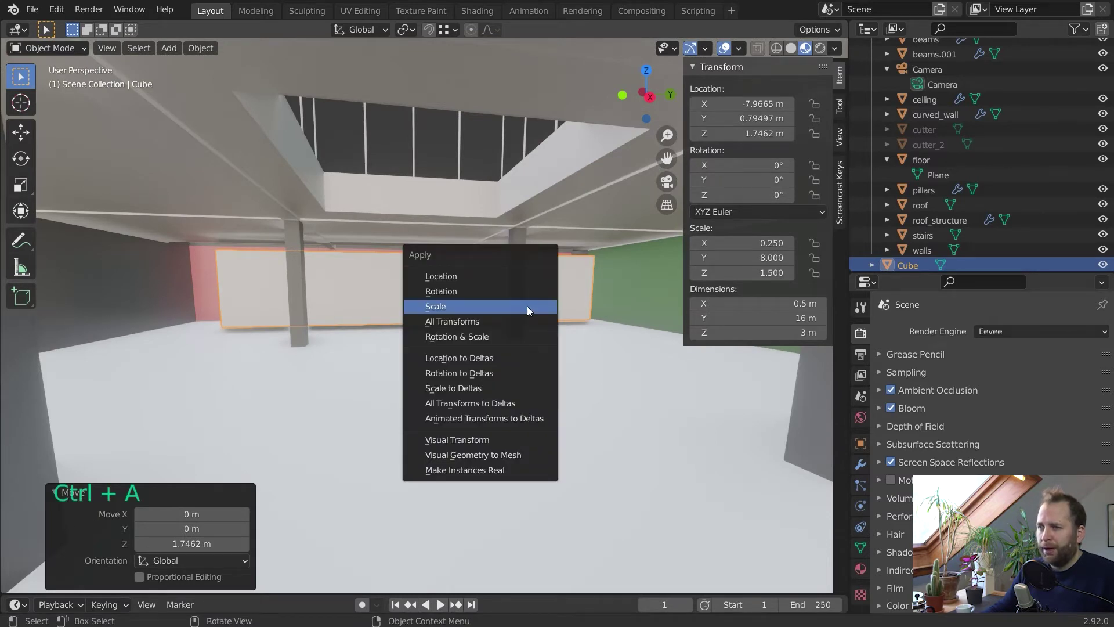
pyautogui.click(471, 307)
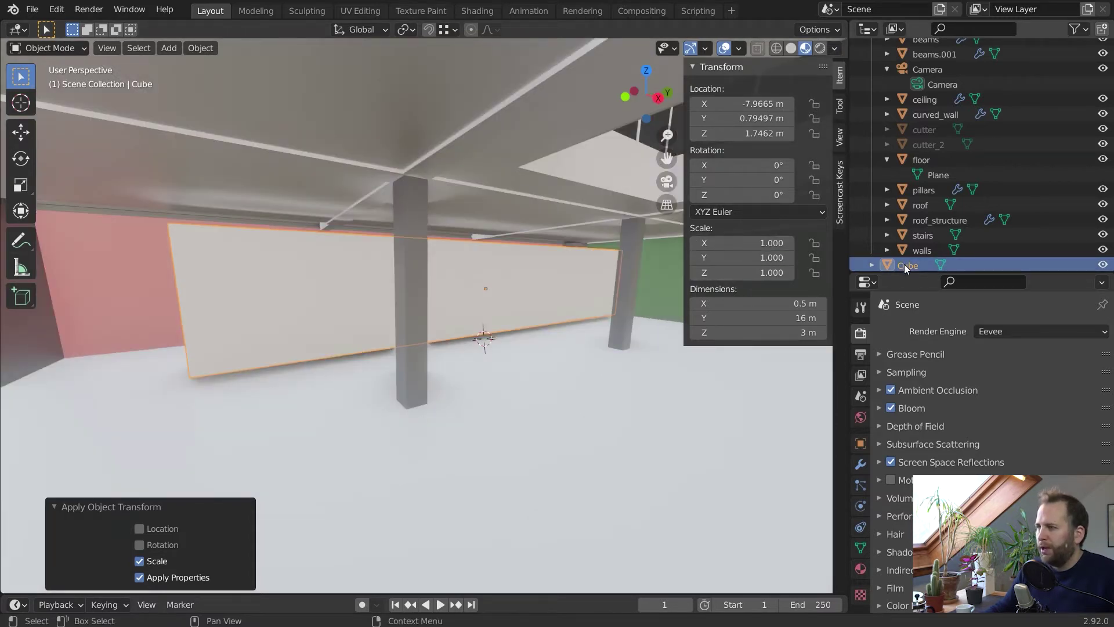
# Rename the cube object as Gradient_wall
pyautogui.tripleClick(903, 264)
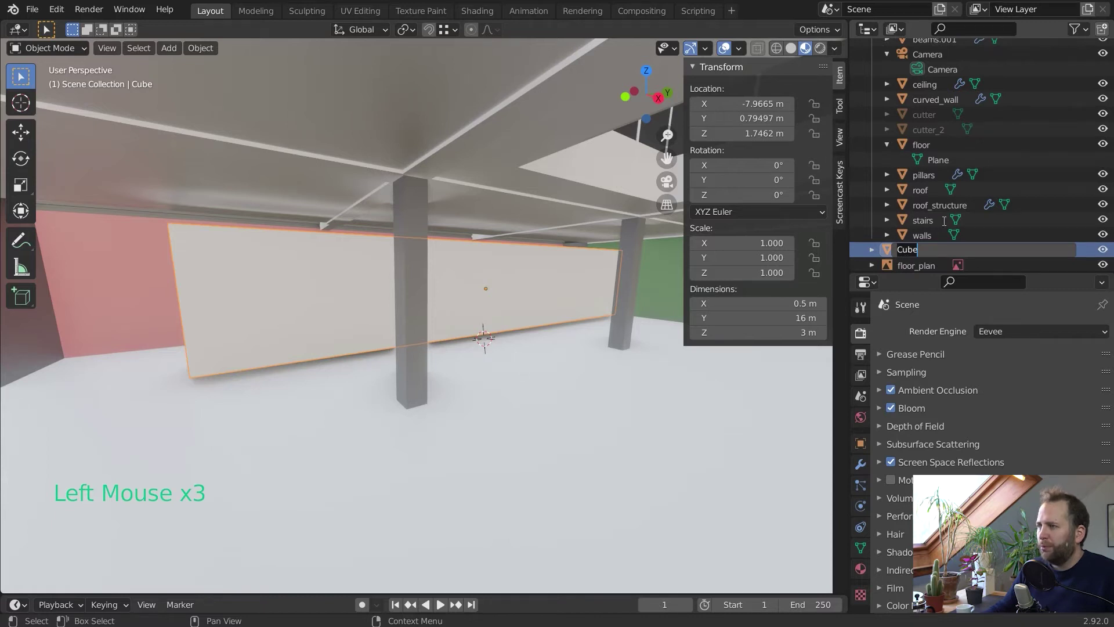
pyautogui.write('Cr')
pyautogui.write('adient')
pyautogui.write('_wa')
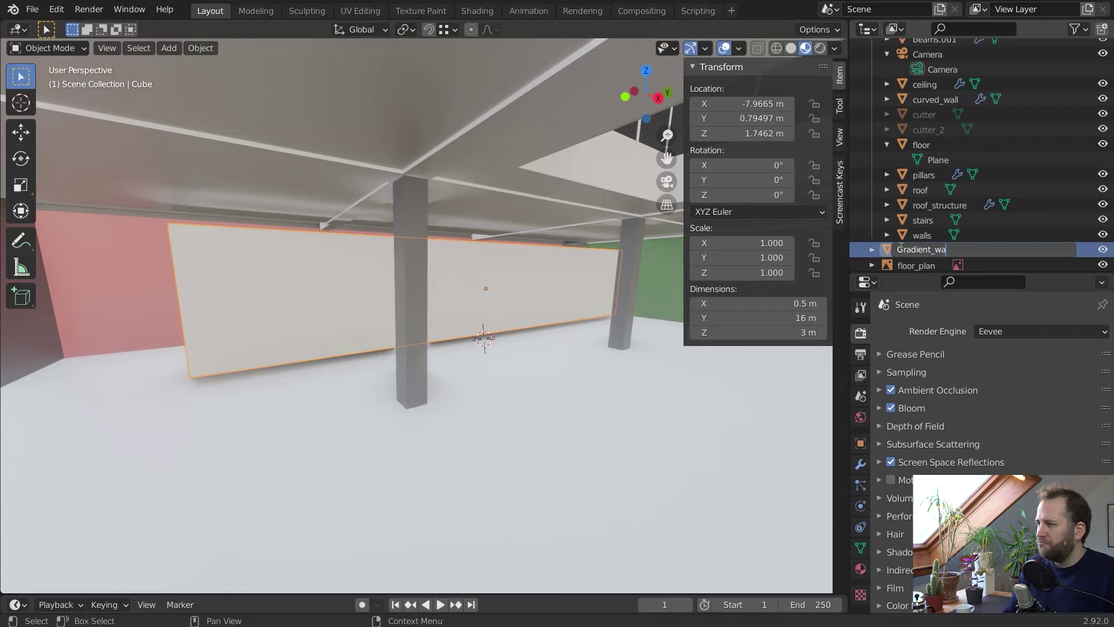
pyautogui.write('ll')
pyautogui.press('Return')
# Move Gradient_wall back against the red wall, about -3.87 m in X, -1.57 m in Y and -0.18 m in Z
pyautogui.scroll(3, 528, 299)
pyautogui.moveTo(528, 299); pyautogui.dragTo(527, 298, button='middle')
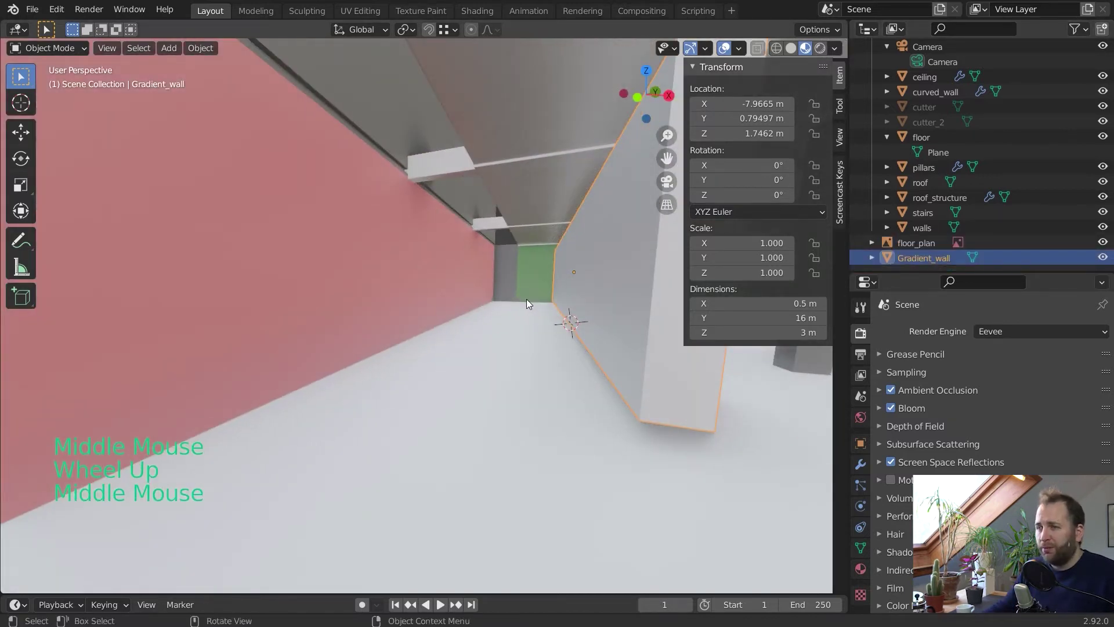
pyautogui.press('g')
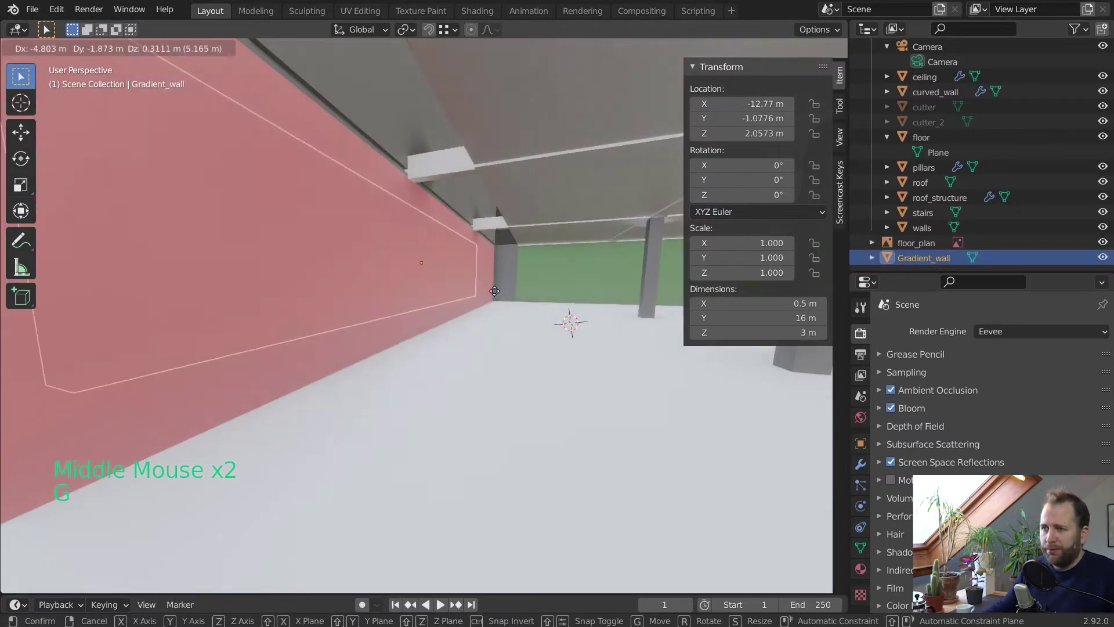
pyautogui.click(520, 304)
pyautogui.moveTo(521, 291); pyautogui.dragTo(458, 284, button='middle')
pyautogui.scroll(-2, 400, 282)
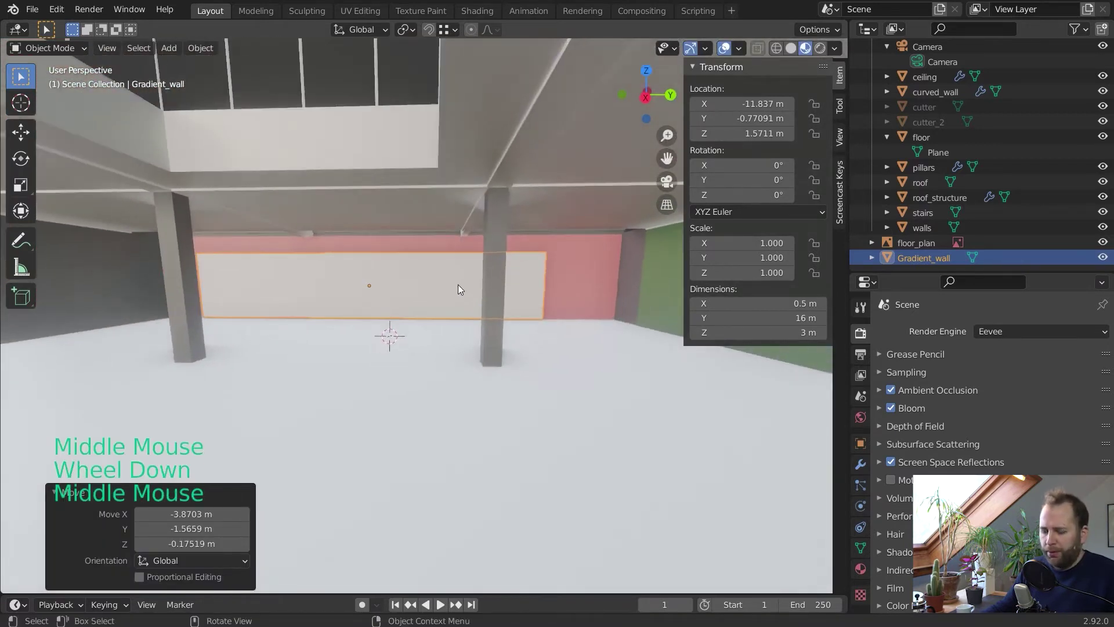
# Shift Gradient_wall about 1.31 m along the global Y axis, parallel to the red wall
pyautogui.press('g')
pyautogui.press('x')
pyautogui.middleClick(458, 284)
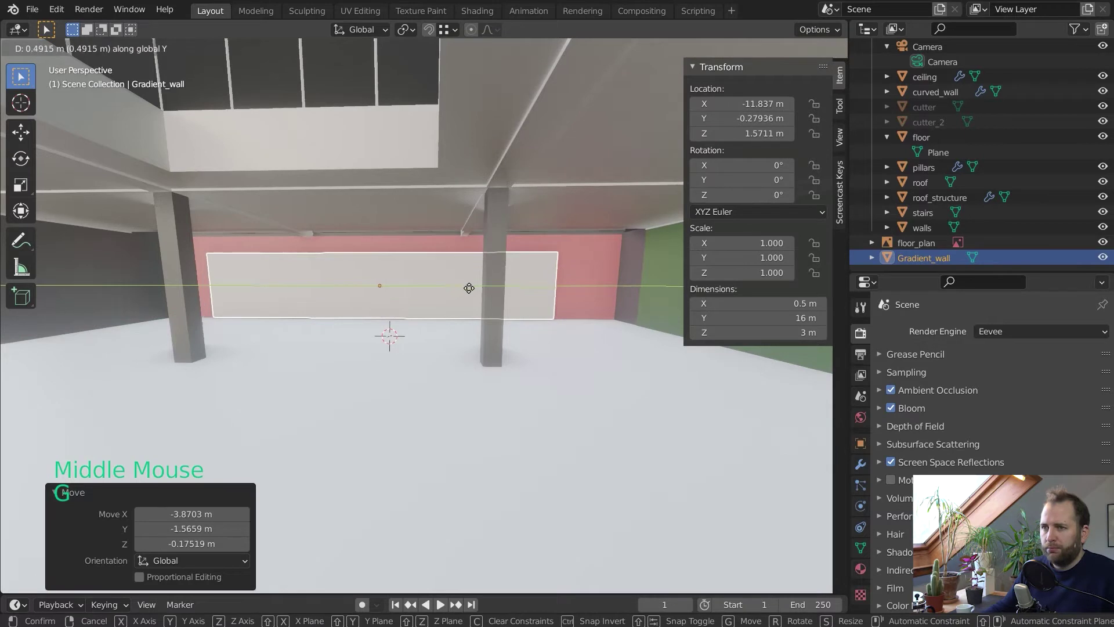
pyautogui.click(468, 287)
# Lower Gradient_wall about 0.07 m along the global Z axis so it rests on the floor
pyautogui.moveTo(468, 287); pyautogui.dragTo(504, 275, button='middle')
pyautogui.scroll(2, 552, 288)
pyautogui.press('g')
pyautogui.press('z')
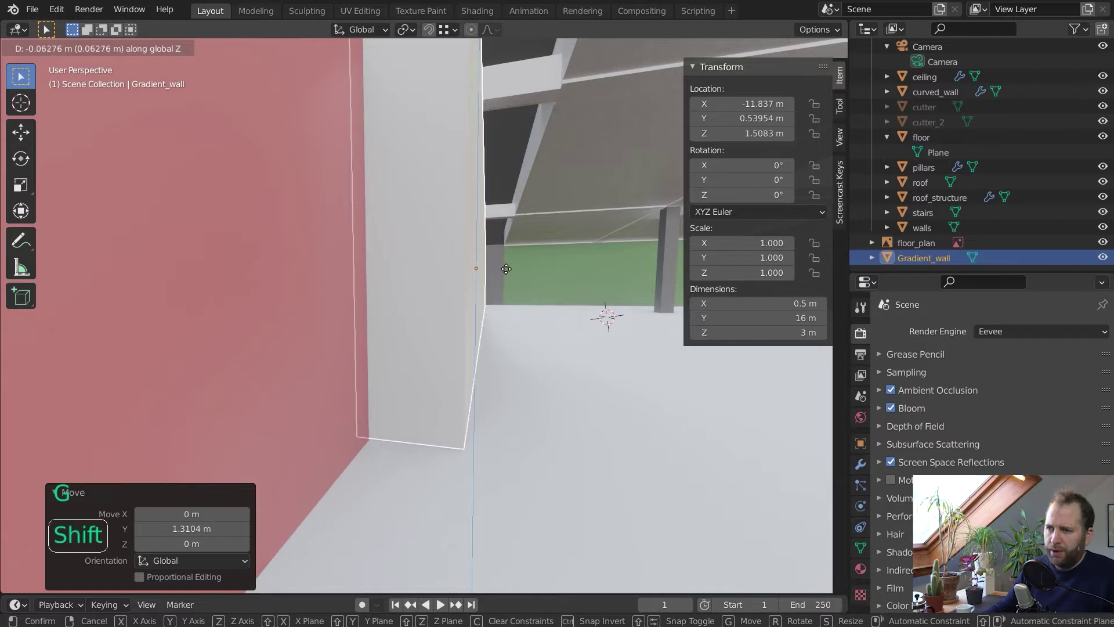
pyautogui.click(506, 272)
pyautogui.click(428, 29)
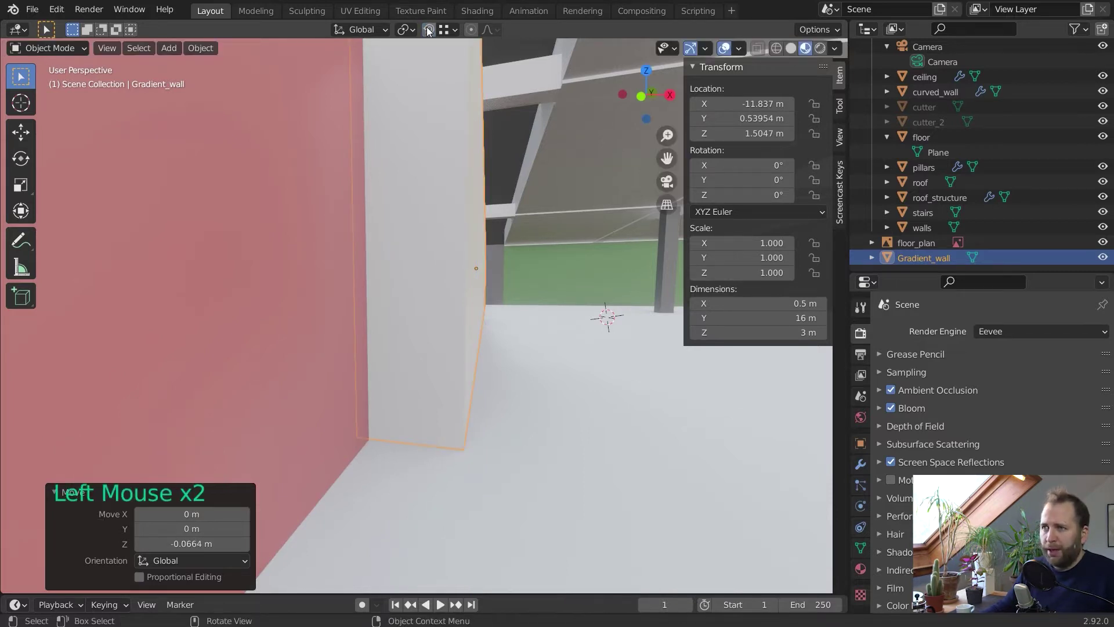
# Switch to the Shading workspace and create a new material for Gradient_wall
pyautogui.moveTo(581, 274); pyautogui.dragTo(447, 275, button='middle')
pyautogui.scroll(-2, 471, 277)
pyautogui.moveTo(448, 275); pyautogui.dragTo(527, 266, button='middle')
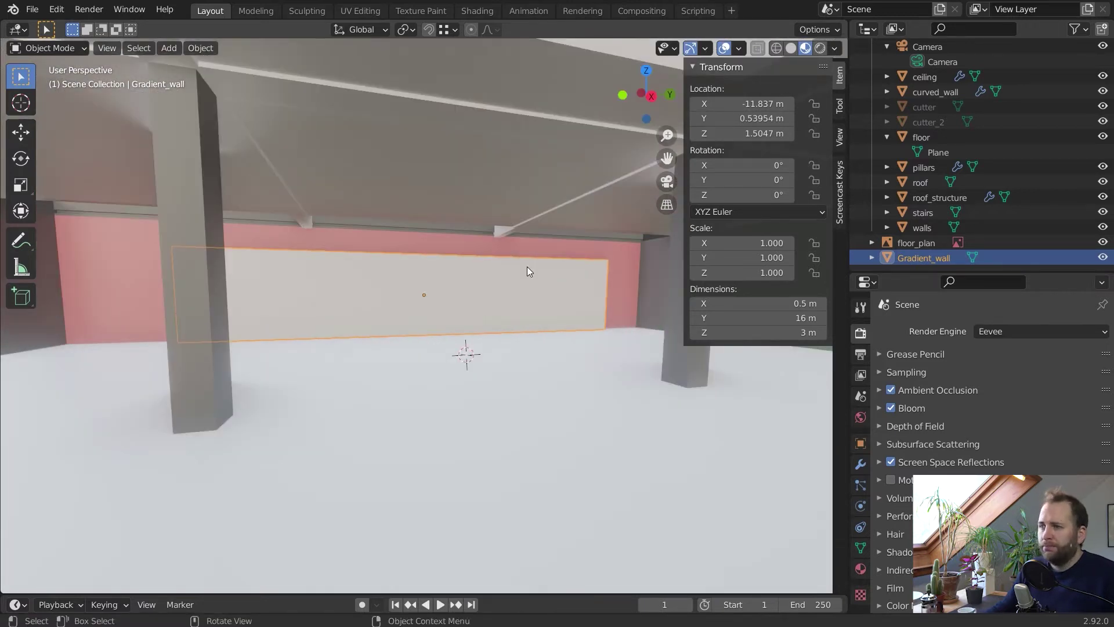
pyautogui.click(861, 571)
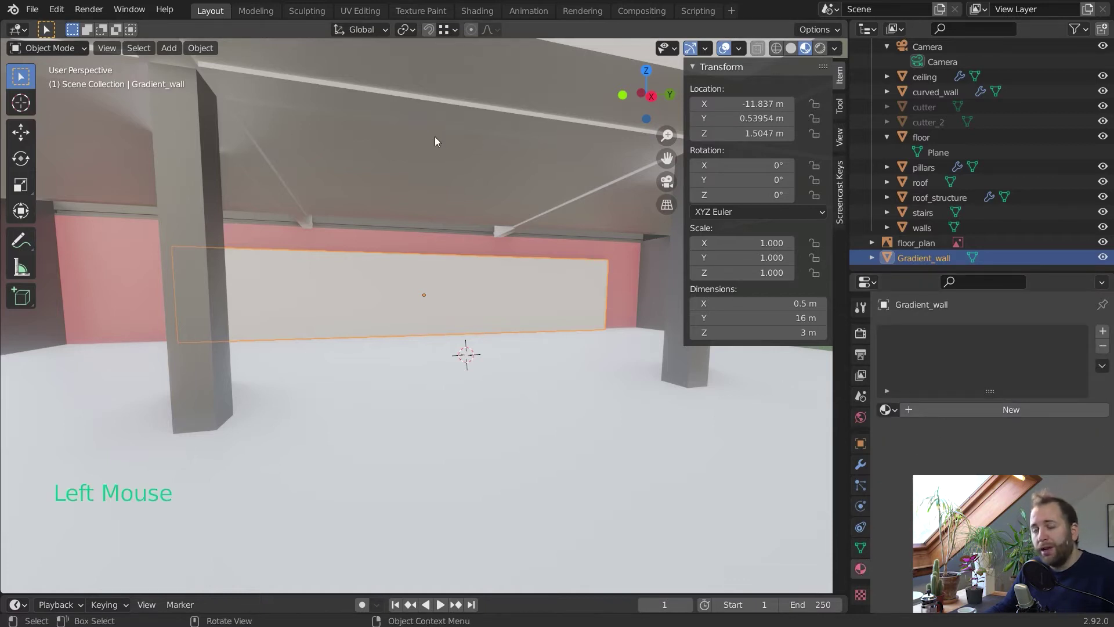
pyautogui.click(479, 12)
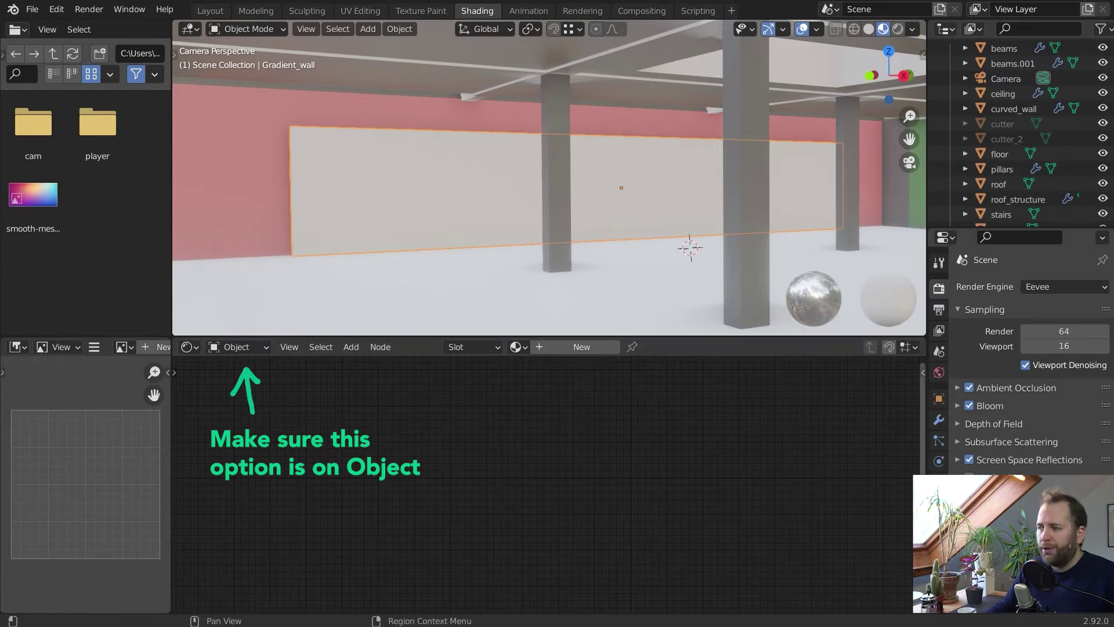
pyautogui.click(938, 523)
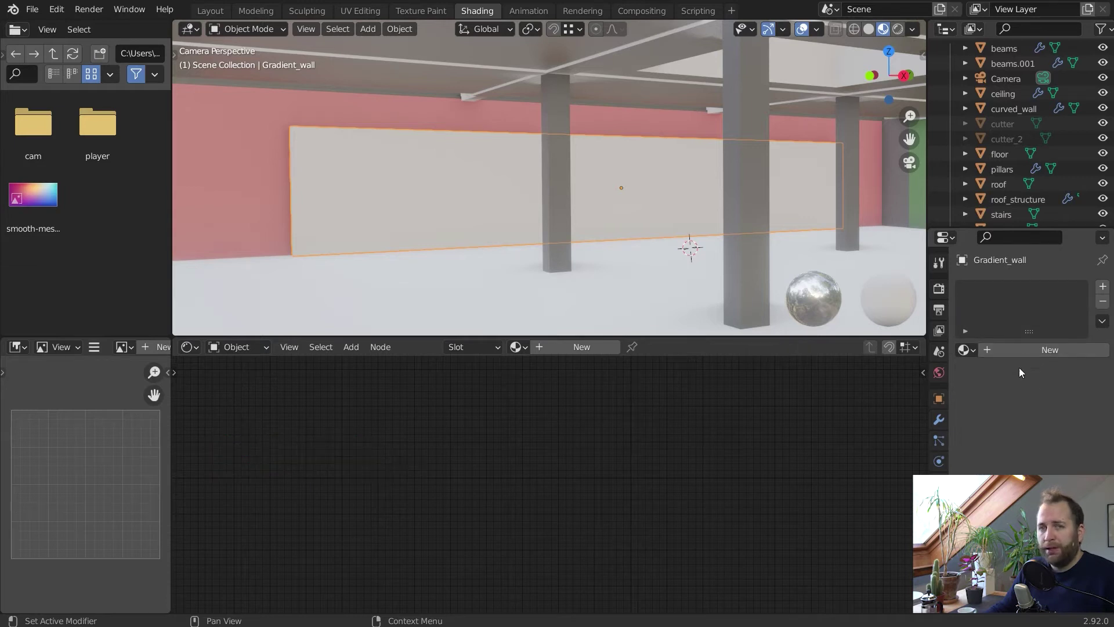
pyautogui.click(576, 347)
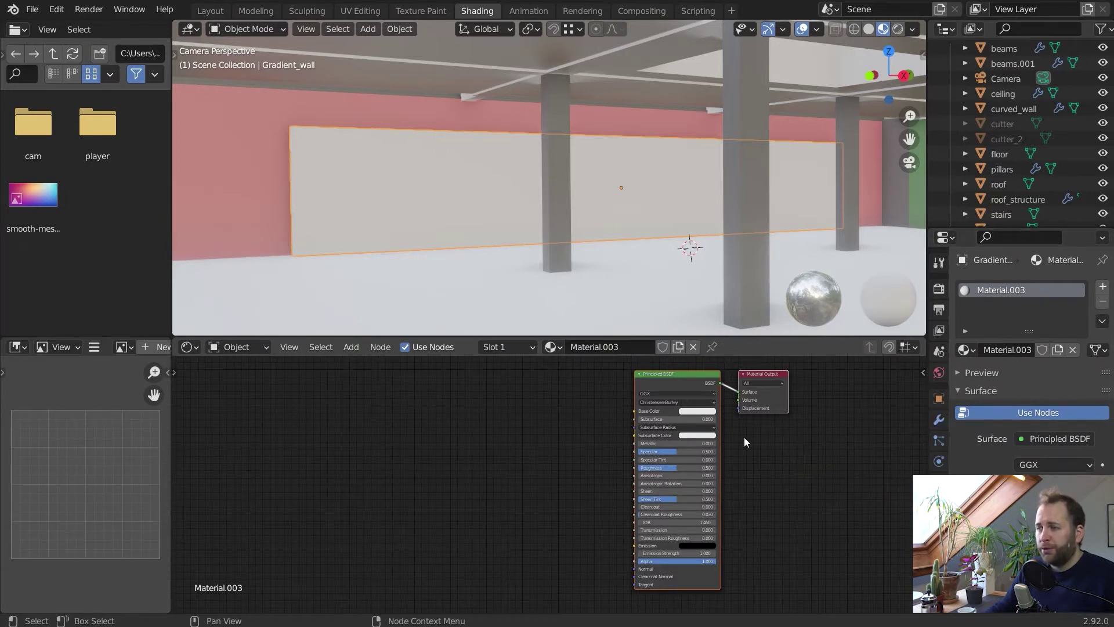
pyautogui.scroll(-1, 823, 473)
pyautogui.scroll(2, 823, 473)
pyautogui.scroll(-3, 822, 472)
pyautogui.scroll(3, 822, 473)
pyautogui.scroll(-2, 823, 475)
pyautogui.scroll(2, 823, 481)
pyautogui.scroll(-2, 802, 409)
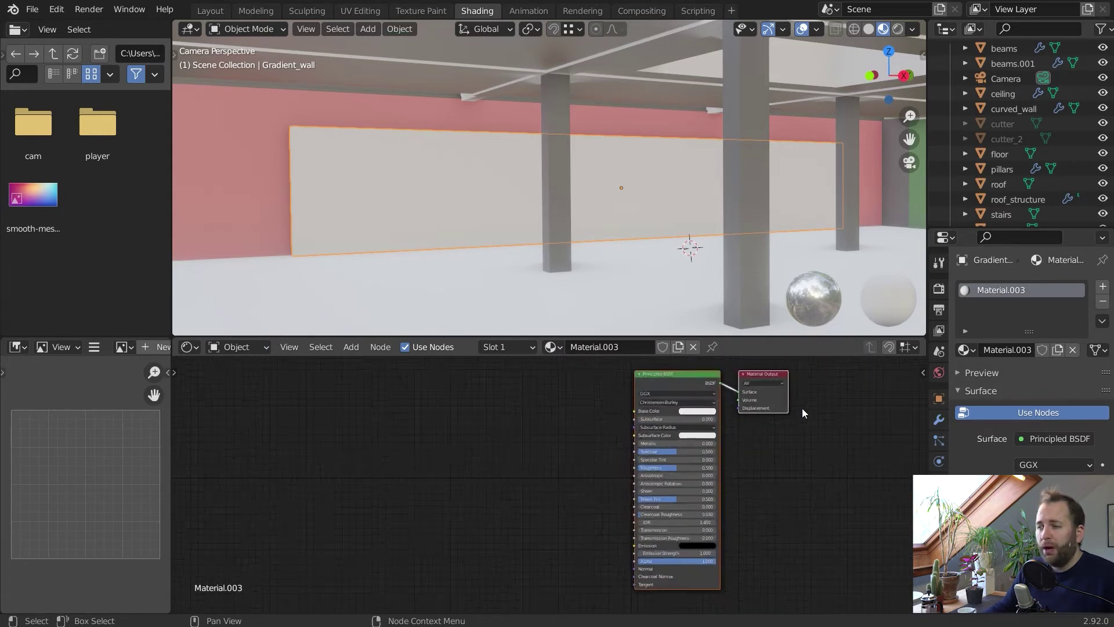
pyautogui.scroll(1, 768, 449)
pyautogui.moveTo(767, 447)
pyautogui.mouseDown(button='middle')
pyautogui.moveTo(614, 470)
pyautogui.moveTo(784, 405)
pyautogui.moveTo(798, 460)
pyautogui.moveTo(766, 459)
pyautogui.mouseUp(button='middle')
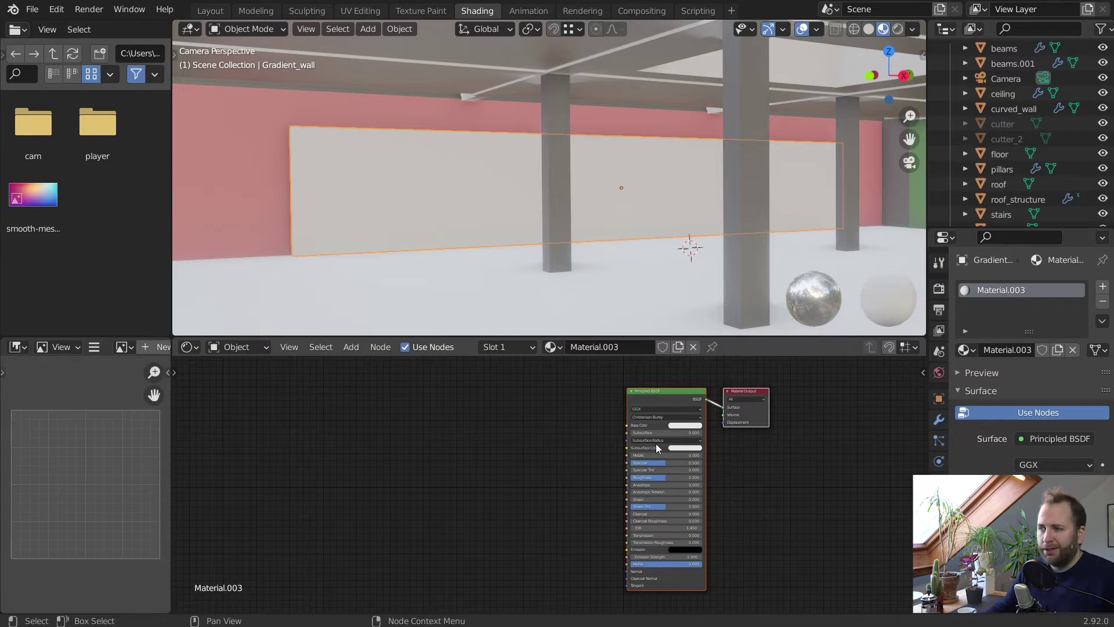
# Spread the Principled BSDF and Material Output nodes apart, leaving a wide gap between them
pyautogui.click(742, 458)
pyautogui.click(688, 393)
pyautogui.click(748, 395)
pyautogui.moveTo(667, 393)
pyautogui.mouseDown()
pyautogui.moveTo(401, 390)
pyautogui.moveTo(655, 389)
pyautogui.mouseUp()
pyautogui.moveTo(764, 392); pyautogui.dragTo(800, 391)
pyautogui.moveTo(684, 386)
pyautogui.mouseDown()
pyautogui.moveTo(653, 387)
pyautogui.moveTo(664, 387)
pyautogui.mouseUp()
pyautogui.moveTo(758, 404)
pyautogui.mouseDown()
pyautogui.moveTo(735, 375)
pyautogui.moveTo(729, 385)
pyautogui.moveTo(758, 405)
pyautogui.mouseUp()
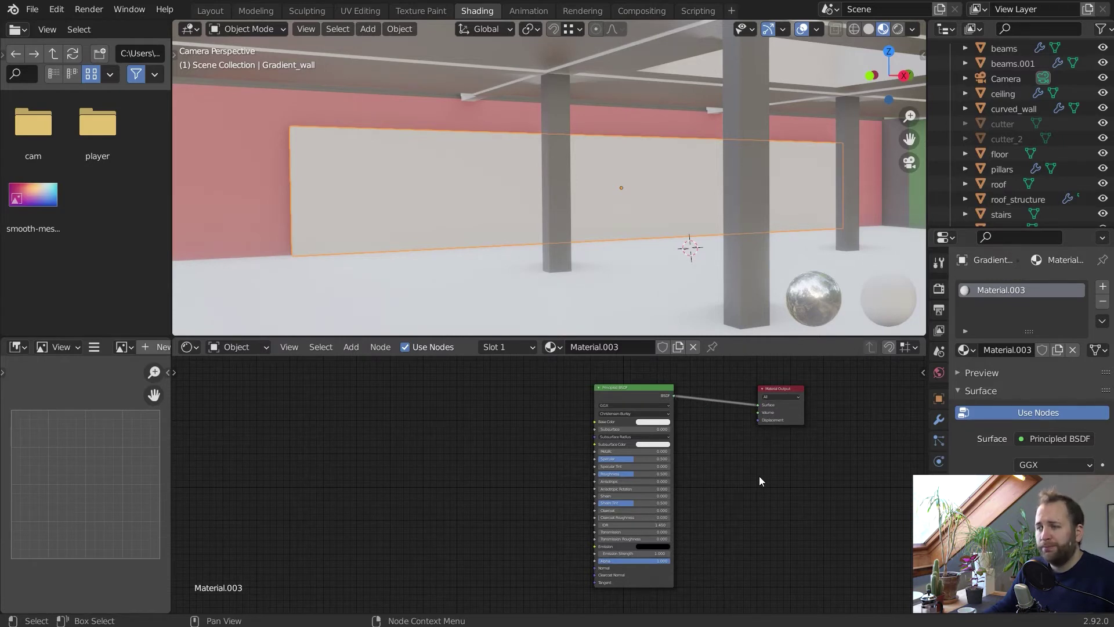
pyautogui.scroll(1, 754, 478)
pyautogui.moveTo(654, 385); pyautogui.dragTo(663, 381)
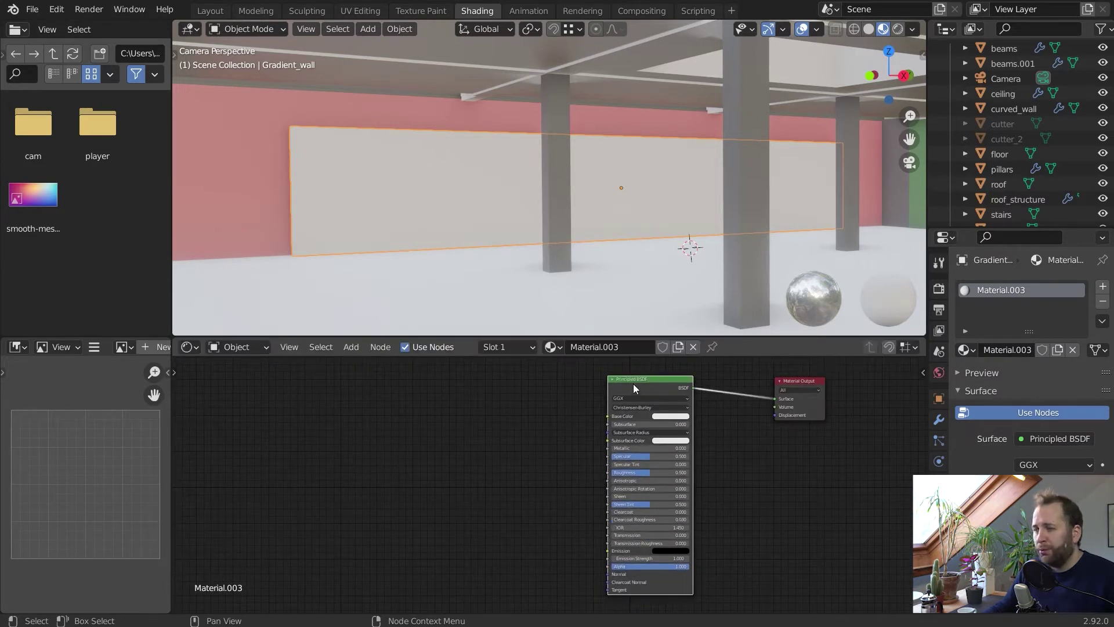
pyautogui.moveTo(643, 378); pyautogui.dragTo(637, 380)
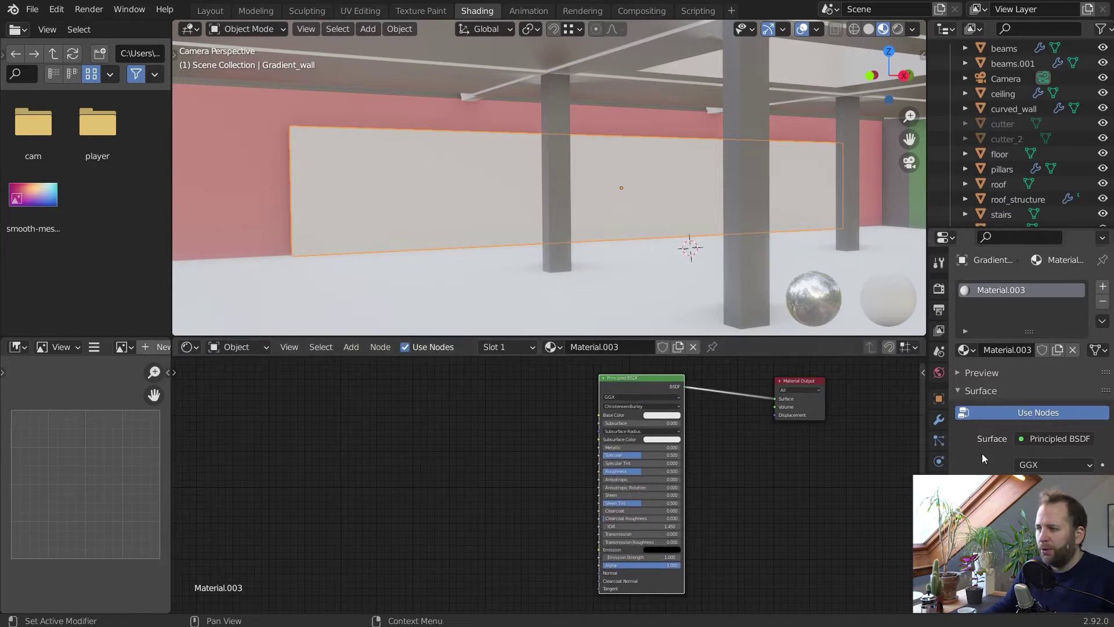
# Set the Principled BSDF base color to a pale pink
pyautogui.scroll(-5, 982, 453)
pyautogui.scroll(6, 1057, 395)
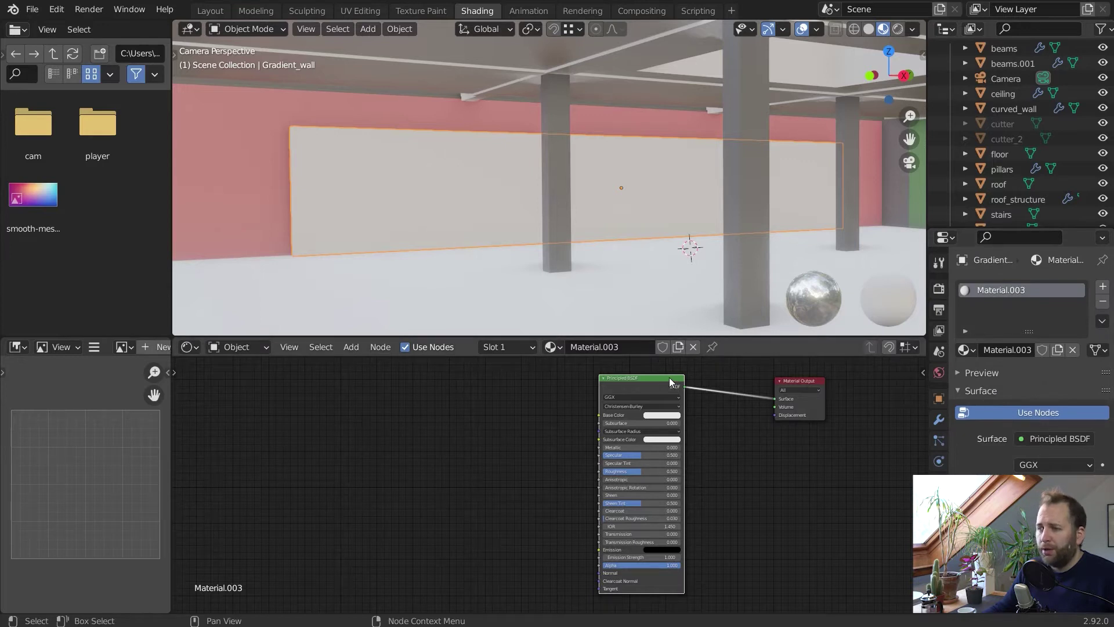
pyautogui.scroll(4, 672, 440)
pyautogui.moveTo(701, 432); pyautogui.dragTo(652, 465, button='middle')
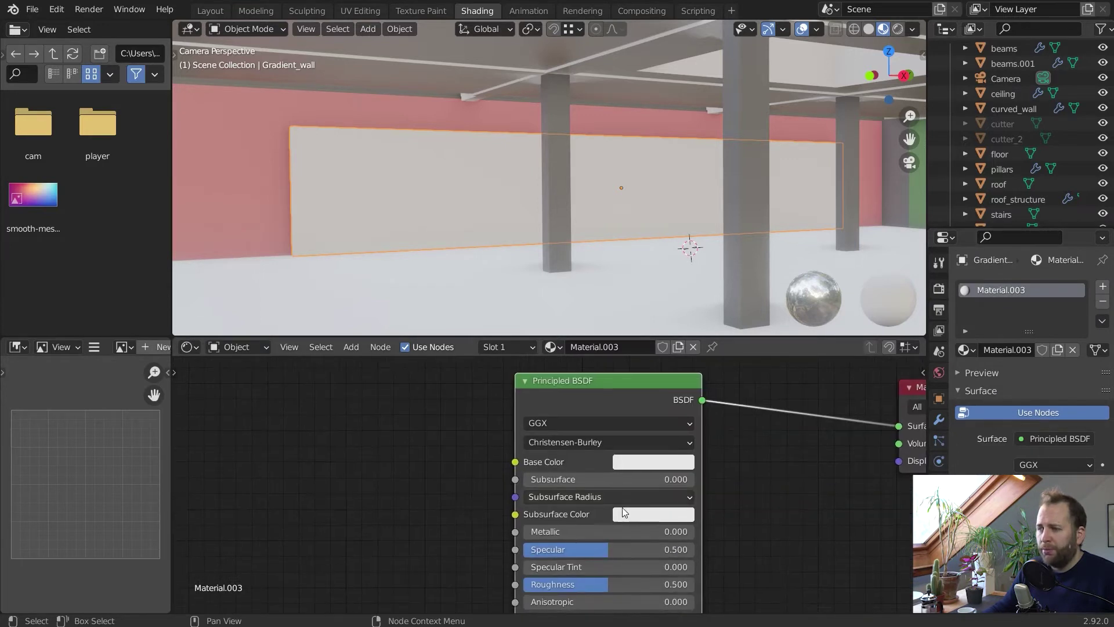
pyautogui.click(652, 465)
pyautogui.moveTo(649, 336); pyautogui.dragTo(686, 311)
# Add a Gradient Texture node in the free space before the Principled BSDF node
pyautogui.scroll(-4, 717, 529)
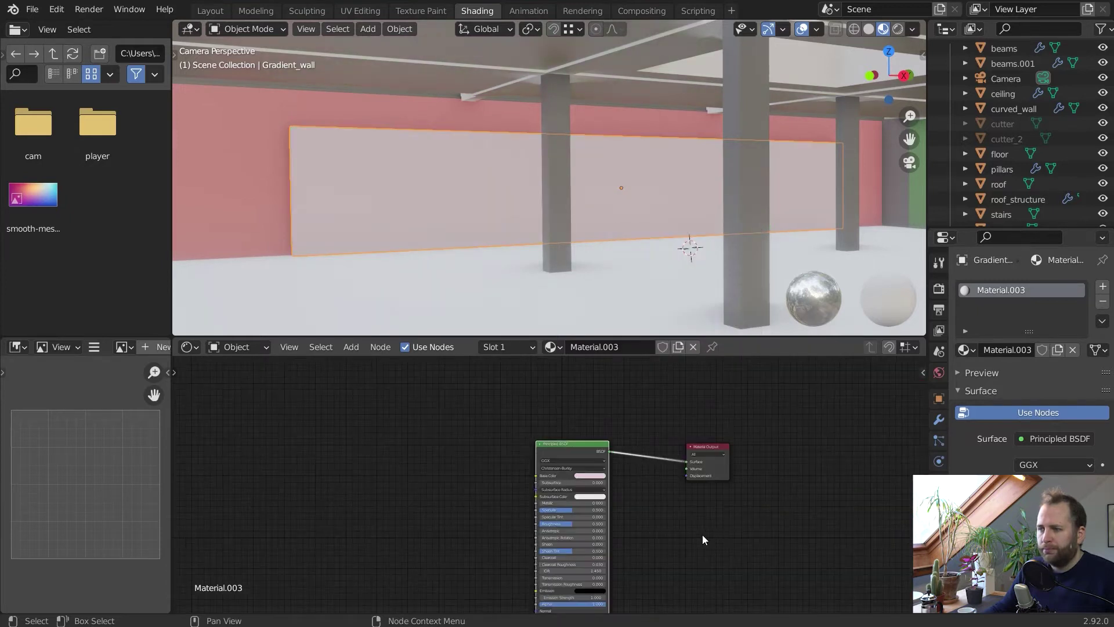
pyautogui.moveTo(702, 535); pyautogui.dragTo(758, 473, button='middle')
pyautogui.scroll(1, 702, 472)
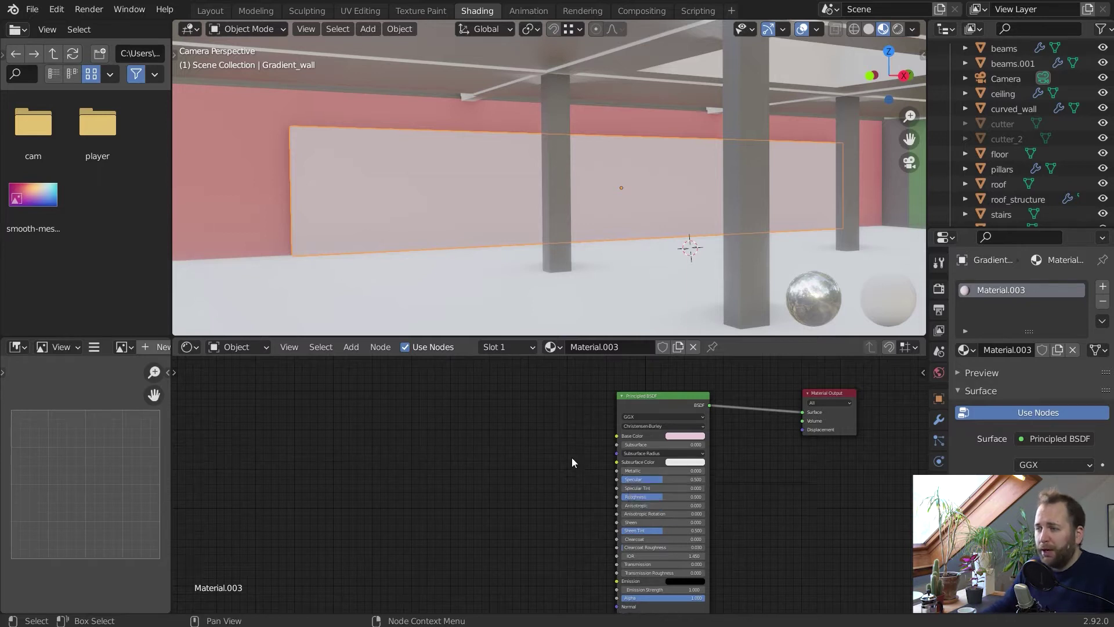
pyautogui.scroll(-1, 551, 450)
pyautogui.moveTo(531, 442); pyautogui.dragTo(550, 433, button='middle')
pyautogui.click(353, 347)
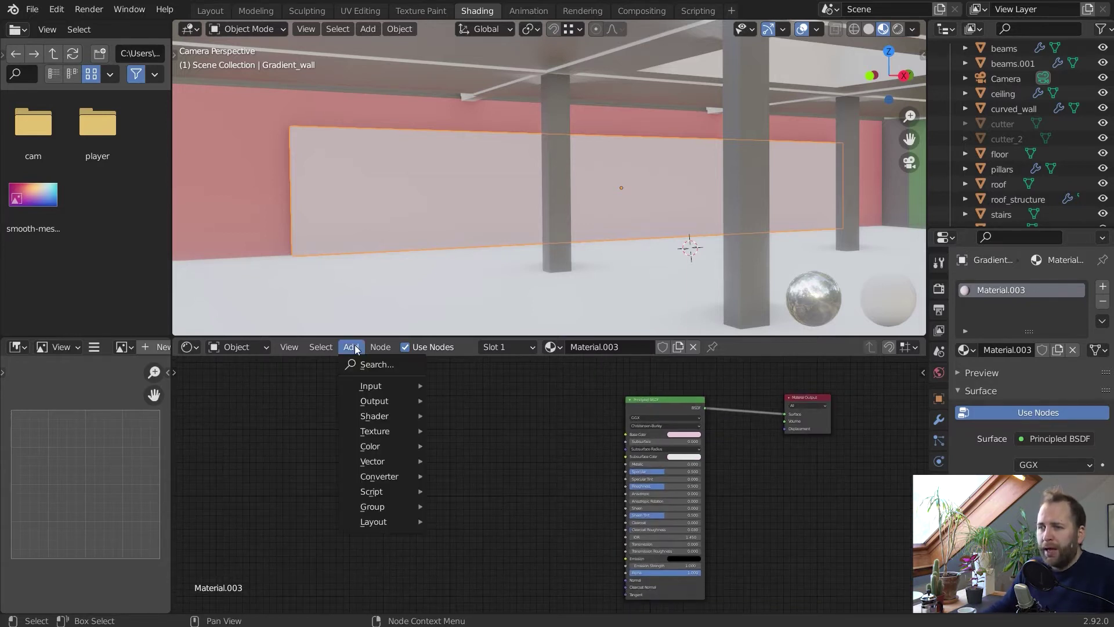
pyautogui.click(430, 438)
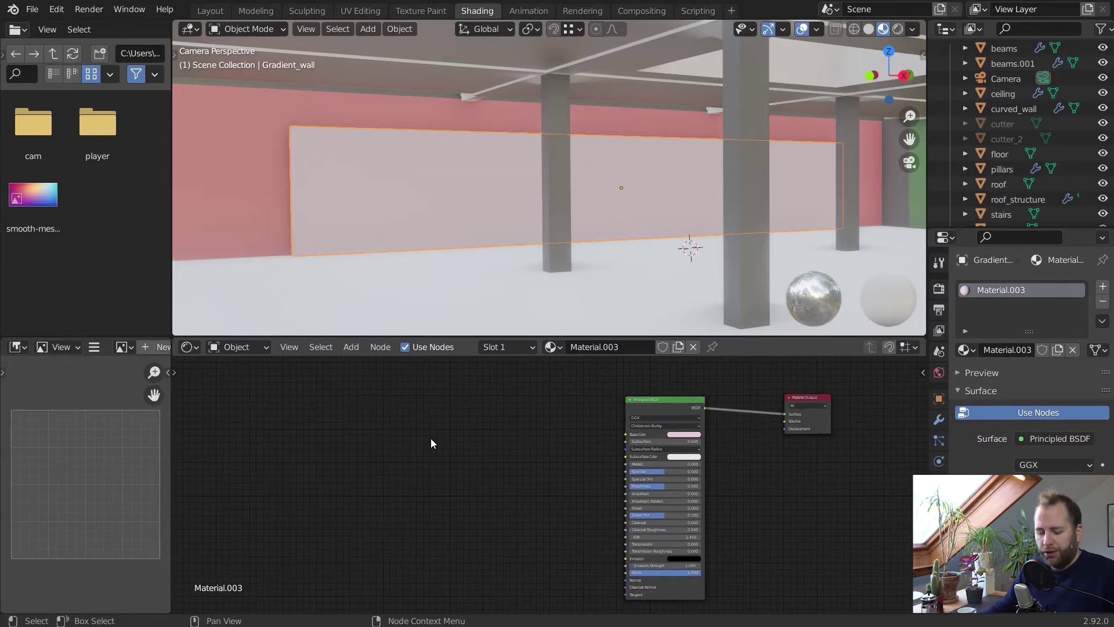
pyautogui.hotkey('shift', 'a')
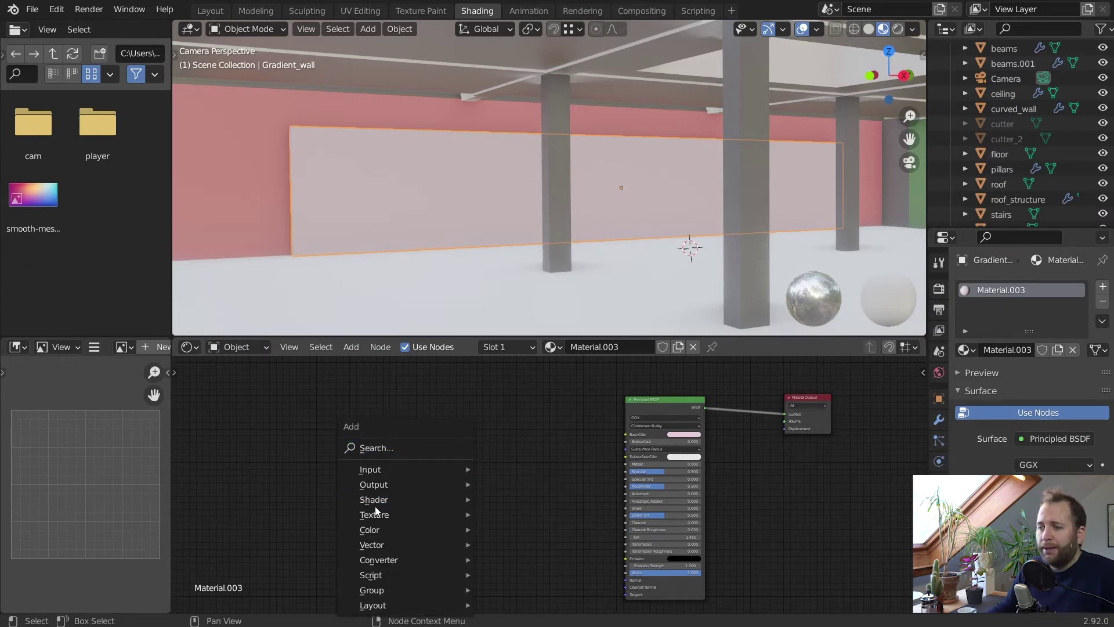
pyautogui.moveTo(377, 514)
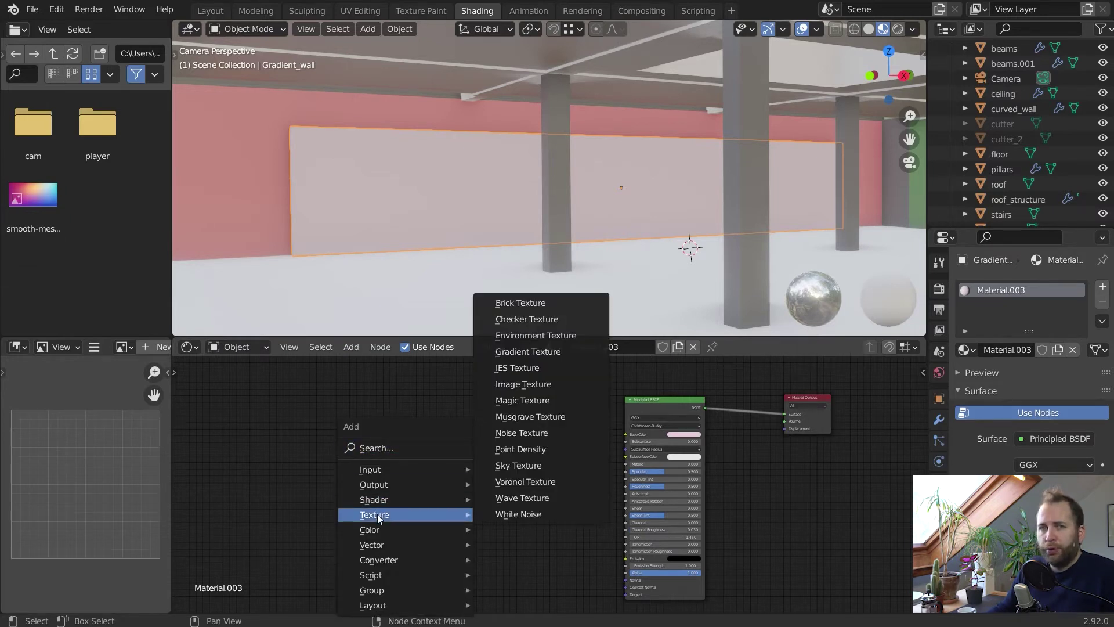
pyautogui.click(528, 351)
pyautogui.click(423, 412)
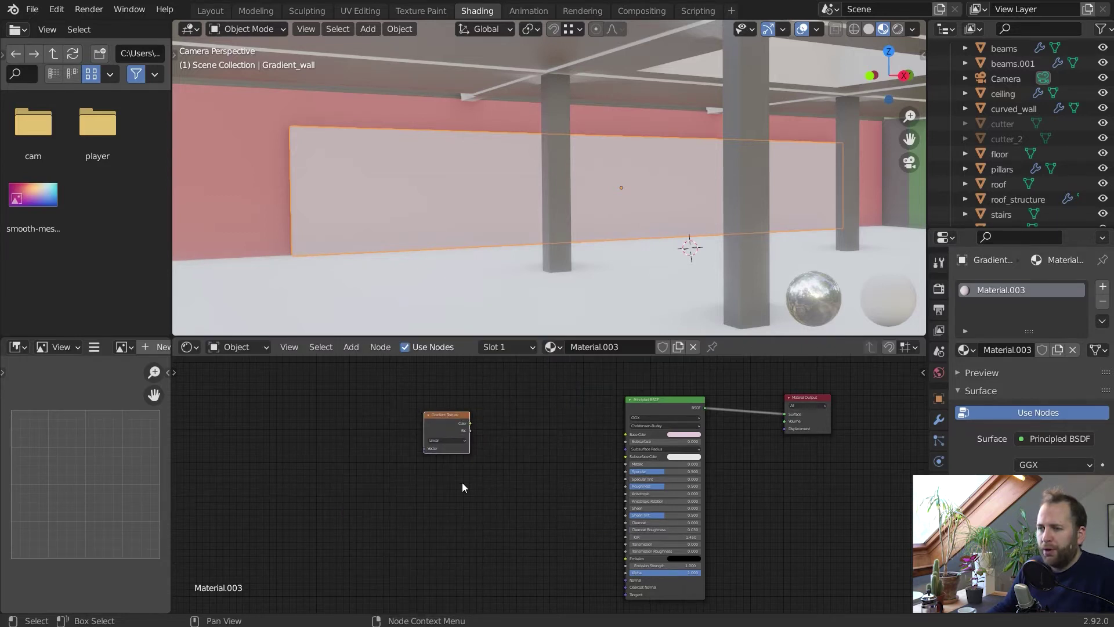
# Add a ColorRamp node between the Gradient Texture and Principled BSDF nodes
pyautogui.scroll(1, 496, 498)
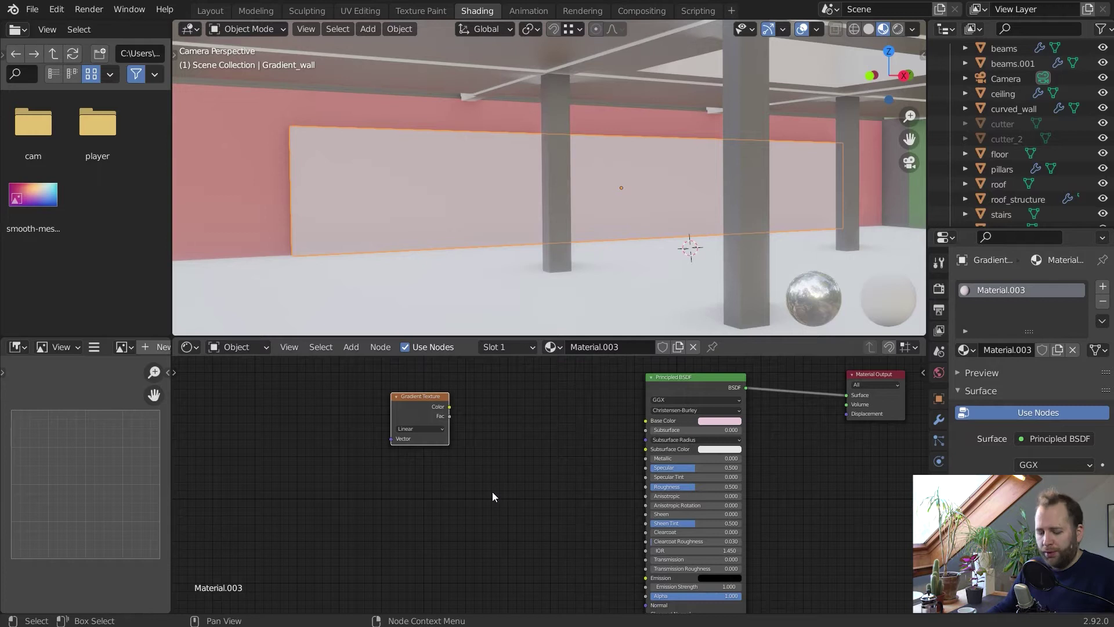
pyautogui.hotkey('shift', 'a')
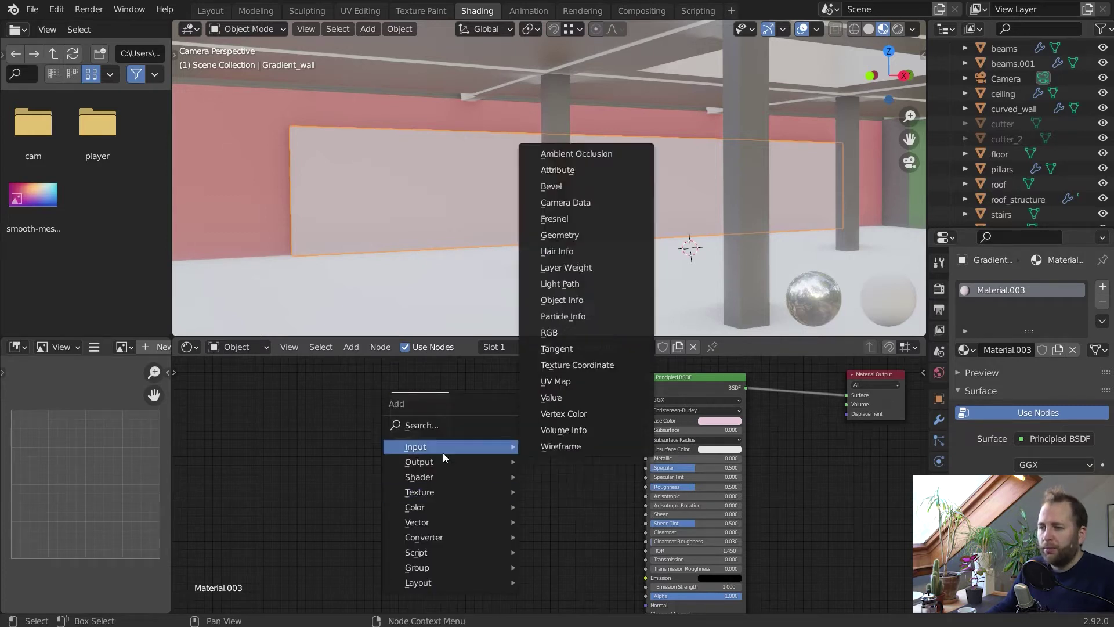
pyautogui.moveTo(424, 537)
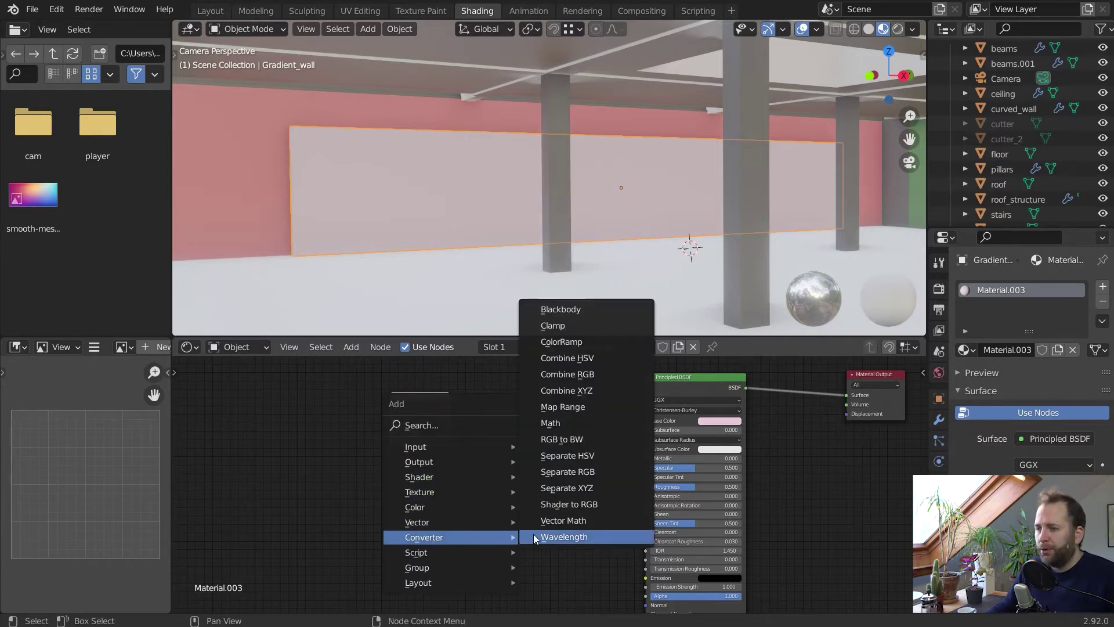
pyautogui.click(577, 342)
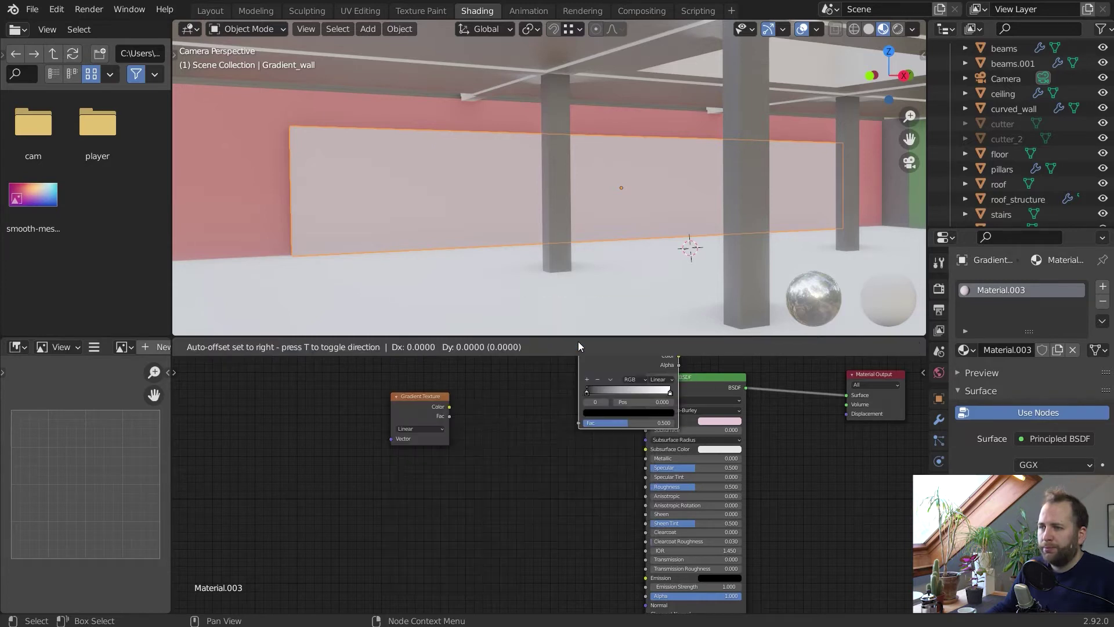
pyautogui.click(499, 387)
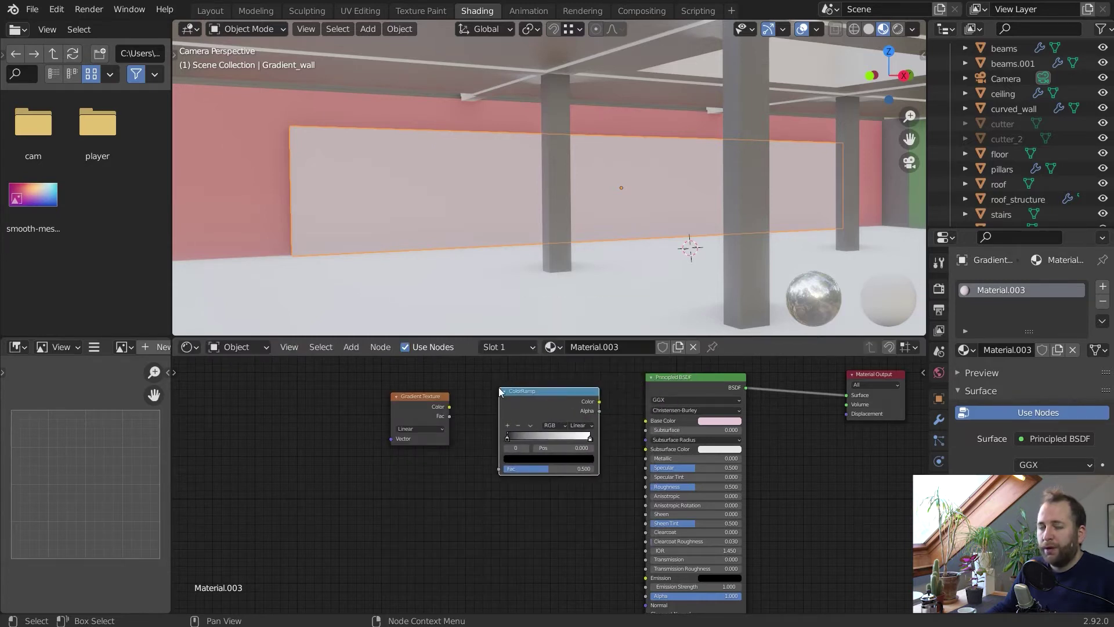
# Add a second ColorRamp node by searching for "colorr", and delete it again
pyautogui.hotkey('shift', 'a')
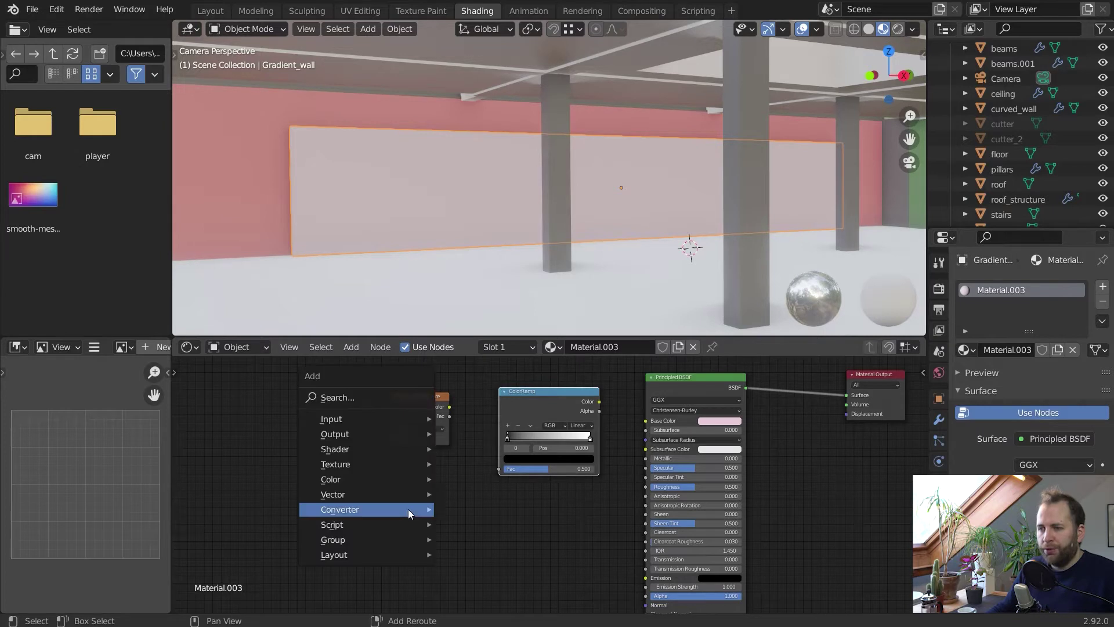
pyautogui.click(337, 398)
pyautogui.write('colorr')
pyautogui.press('Return')
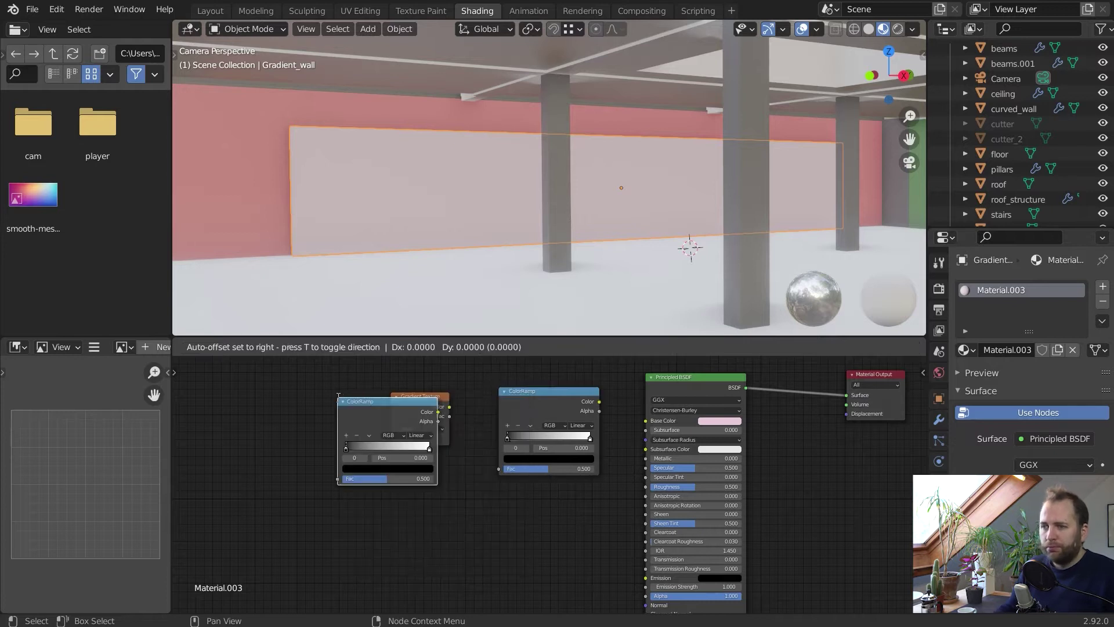
pyautogui.click(372, 479)
pyautogui.press('x')
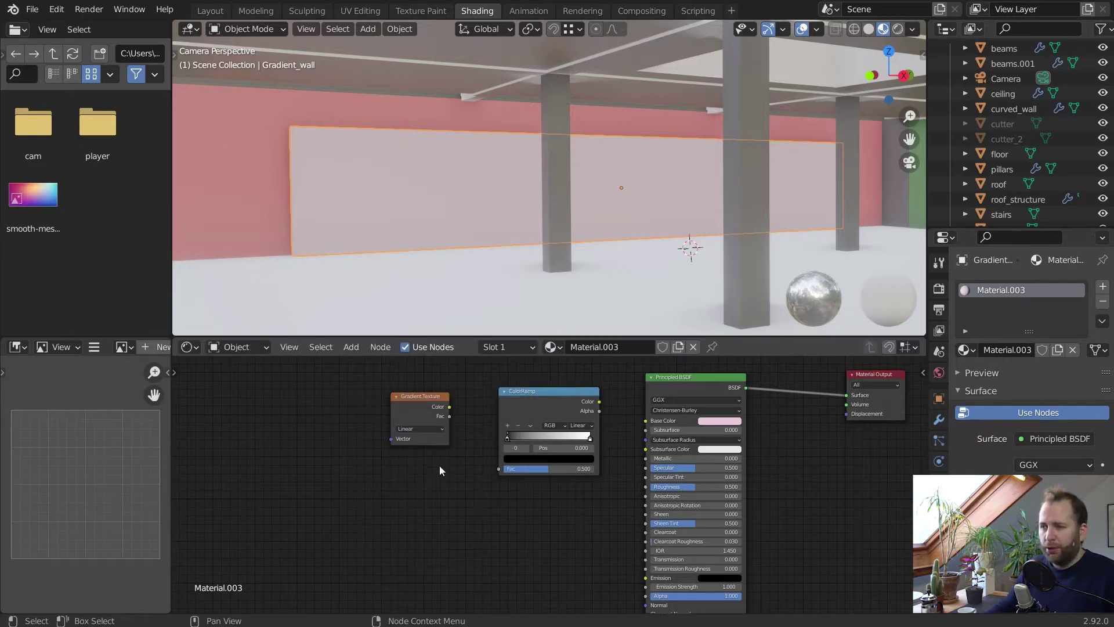
pyautogui.click(542, 390)
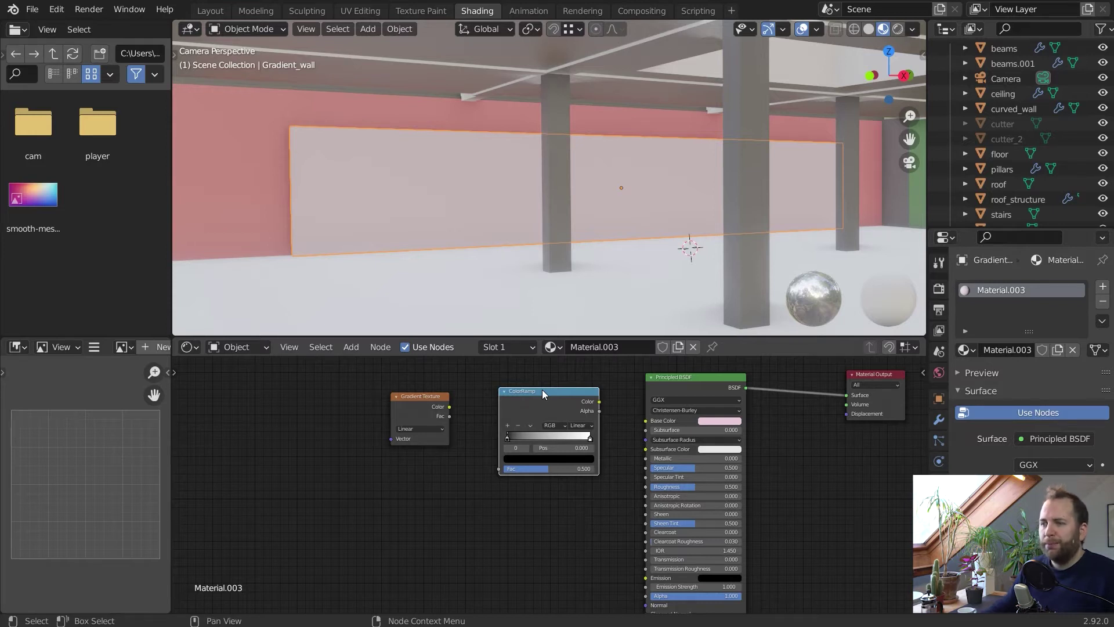
pyautogui.click(420, 493)
pyautogui.hotkey('shift', 'a')
pyautogui.moveTo(420, 493)
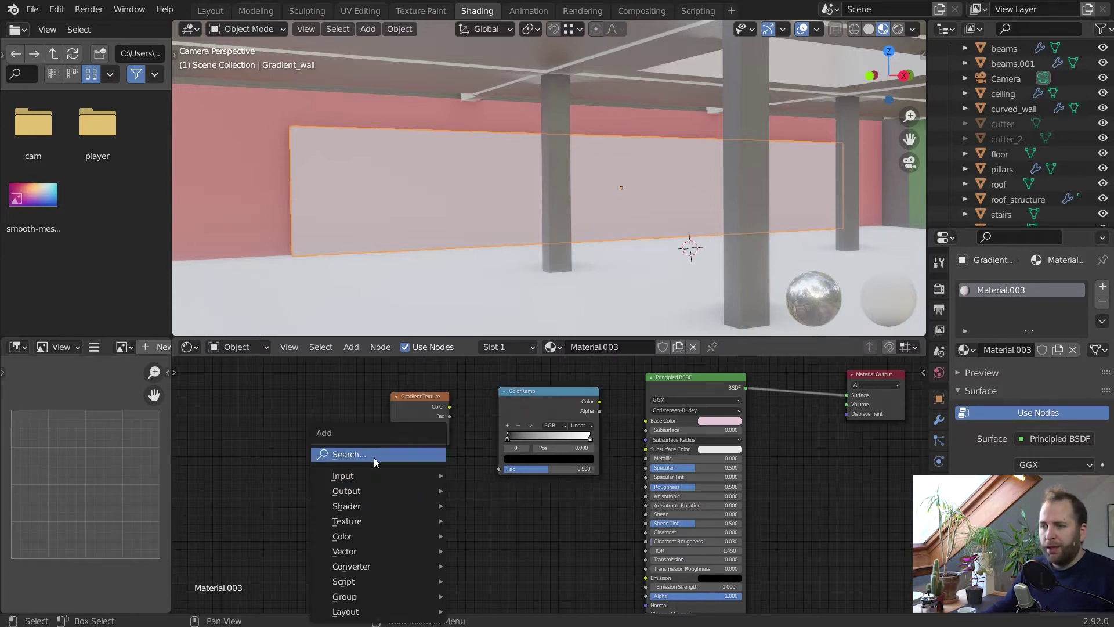
pyautogui.click(370, 453)
pyautogui.write('col')
pyautogui.press('BackSpace')
pyautogui.press('BackSpace')
pyautogui.press('BackSpace')
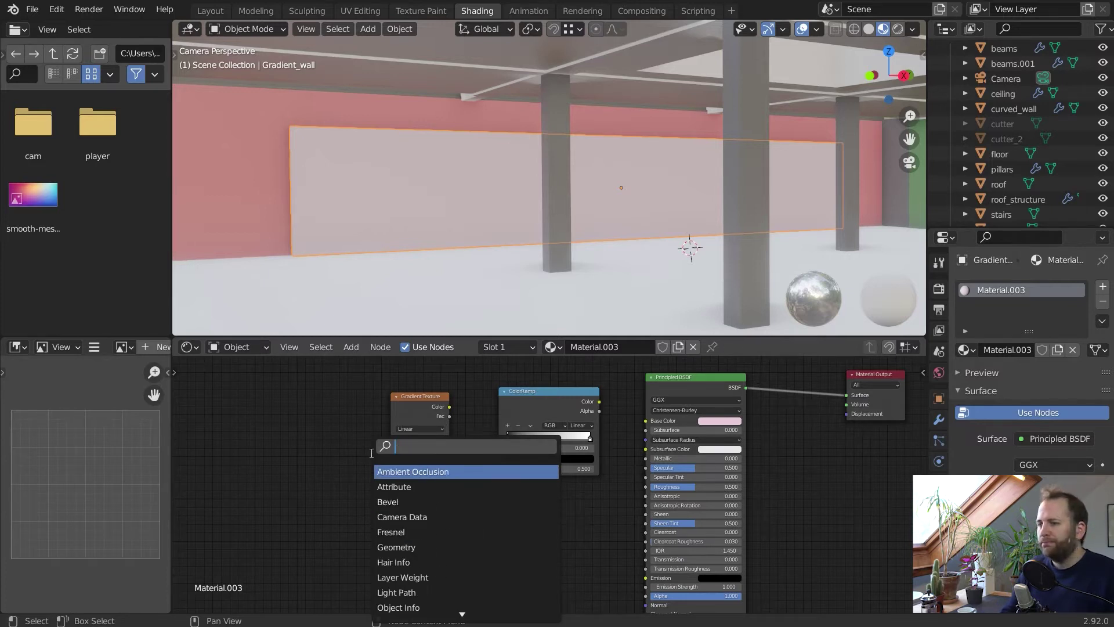
pyautogui.press('Escape')
# Connect the Gradient Texture's Fac output to the ColorRamp's Fac input, and the ColorRamp's Color output to the Principled BSDF's Base Color
pyautogui.moveTo(587, 486); pyautogui.dragTo(509, 521, button='middle')
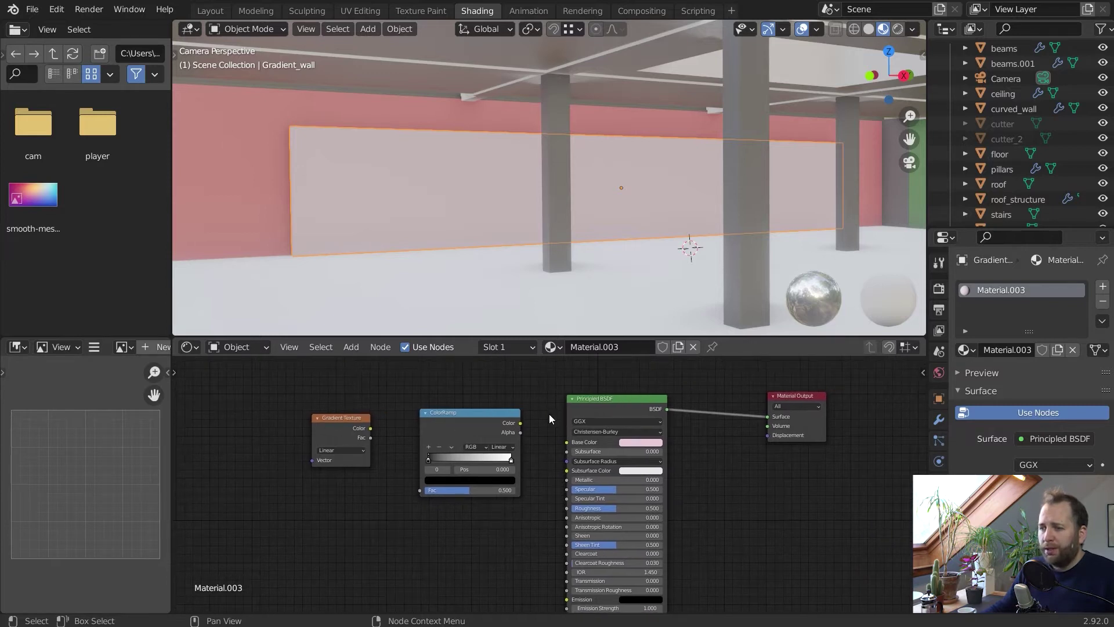
pyautogui.moveTo(550, 418); pyautogui.dragTo(547, 399, button='middle')
pyautogui.moveTo(354, 408); pyautogui.dragTo(377, 423)
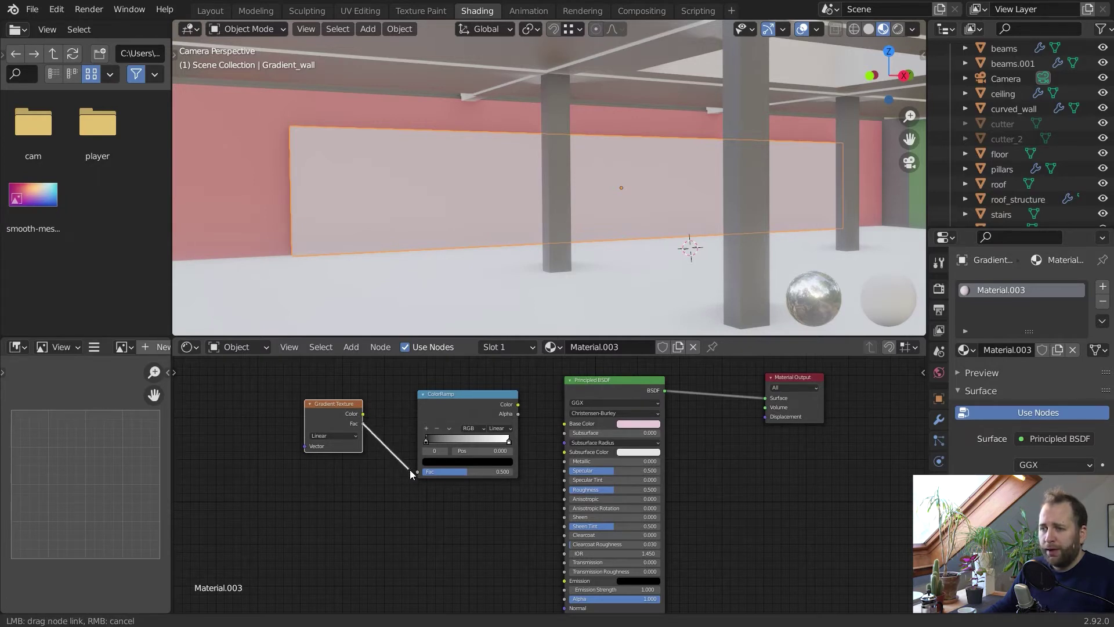
pyautogui.moveTo(410, 473); pyautogui.dragTo(413, 473)
pyautogui.moveTo(478, 394); pyautogui.dragTo(564, 423)
pyautogui.moveTo(478, 517); pyautogui.dragTo(506, 526, button='middle')
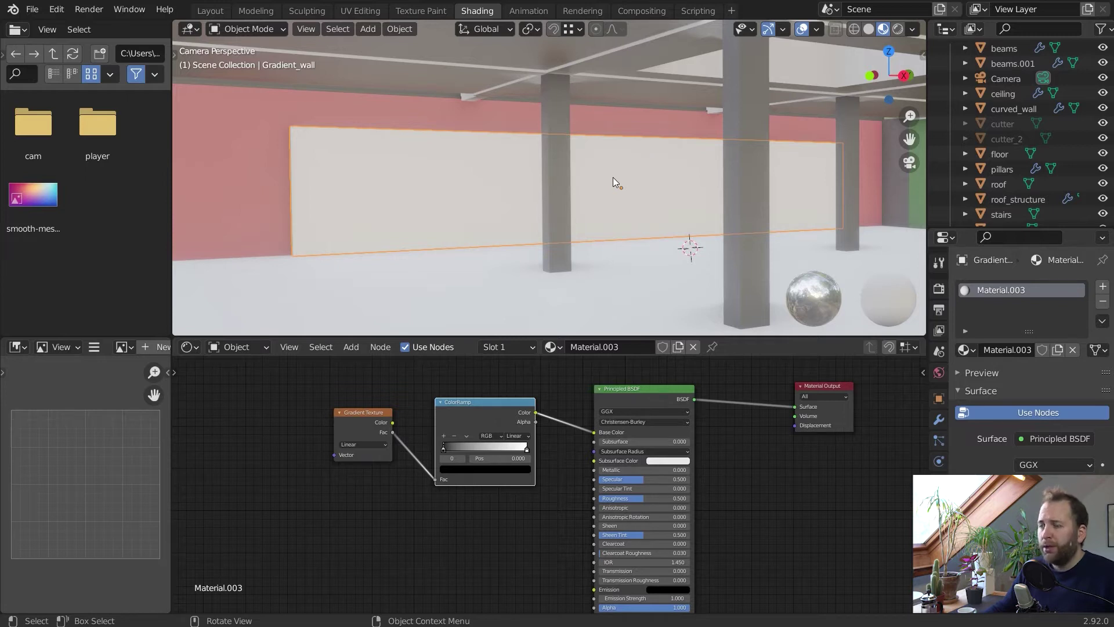
pyautogui.scroll(-1, 558, 443)
pyautogui.moveTo(561, 509); pyautogui.dragTo(619, 480, button='middle')
pyautogui.scroll(-1, 553, 489)
pyautogui.click(481, 398)
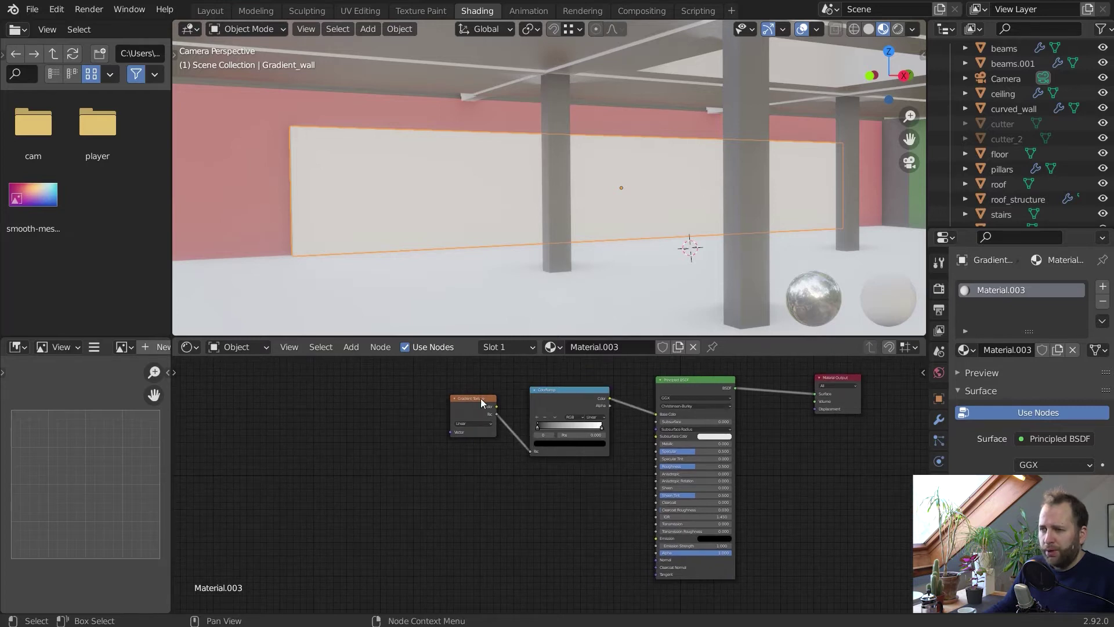
pyautogui.scroll(2, 476, 376)
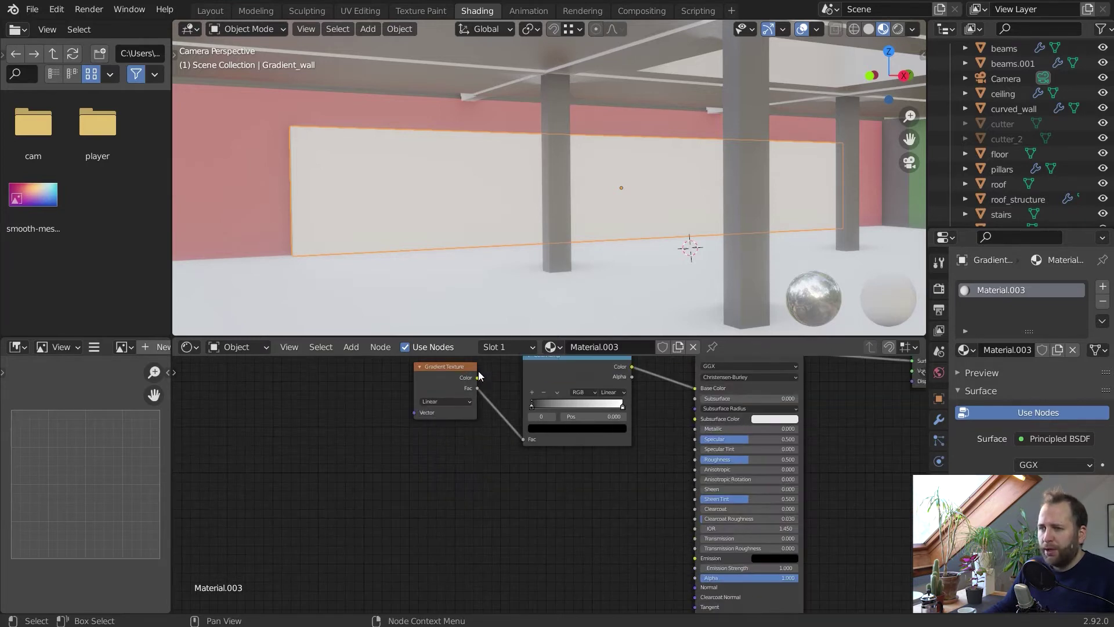
pyautogui.moveTo(476, 376); pyautogui.dragTo(449, 460, button='middle')
pyautogui.click(416, 447)
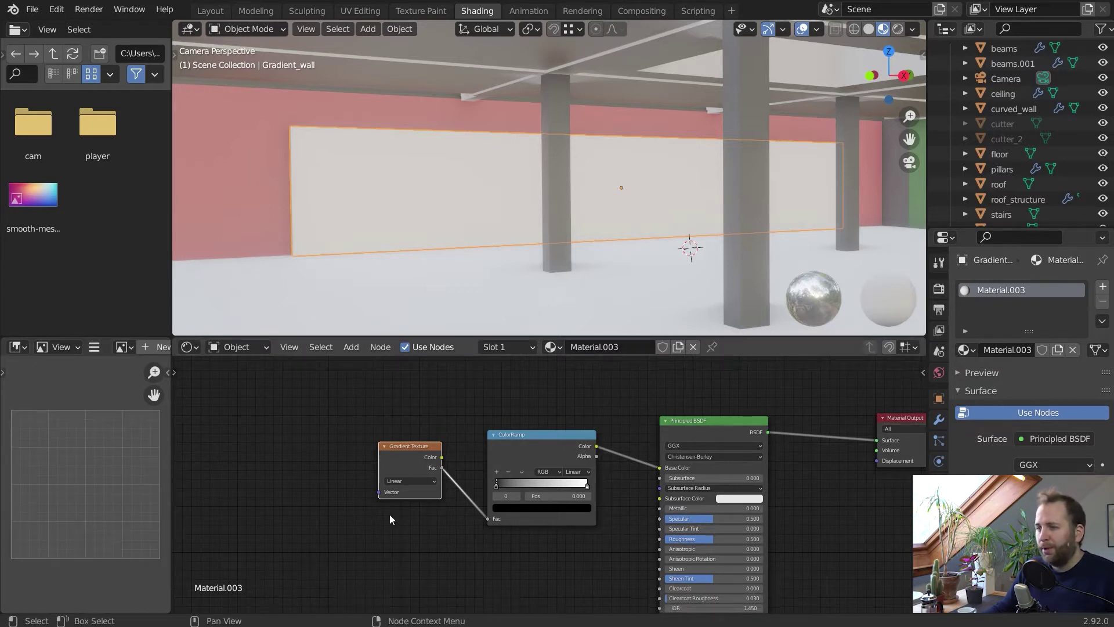
pyautogui.scroll(-1, 409, 521)
pyautogui.moveTo(412, 523); pyautogui.dragTo(459, 503, button='middle')
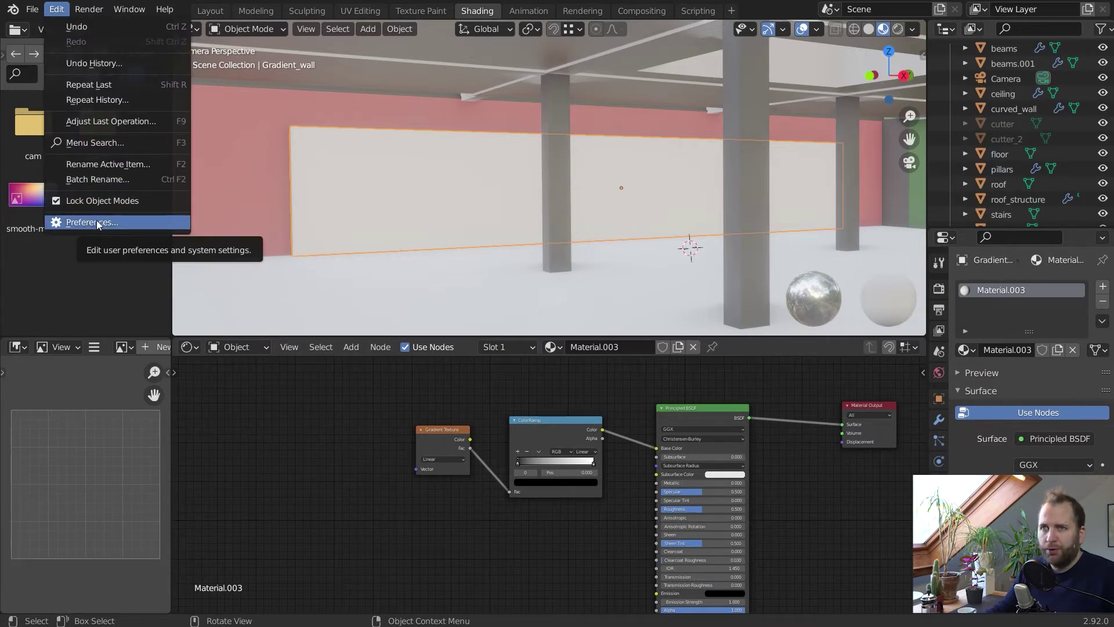
# Search all add-ons in the preferences for "wrang" and enable the Node Wrangler add-on
pyautogui.click(93, 222)
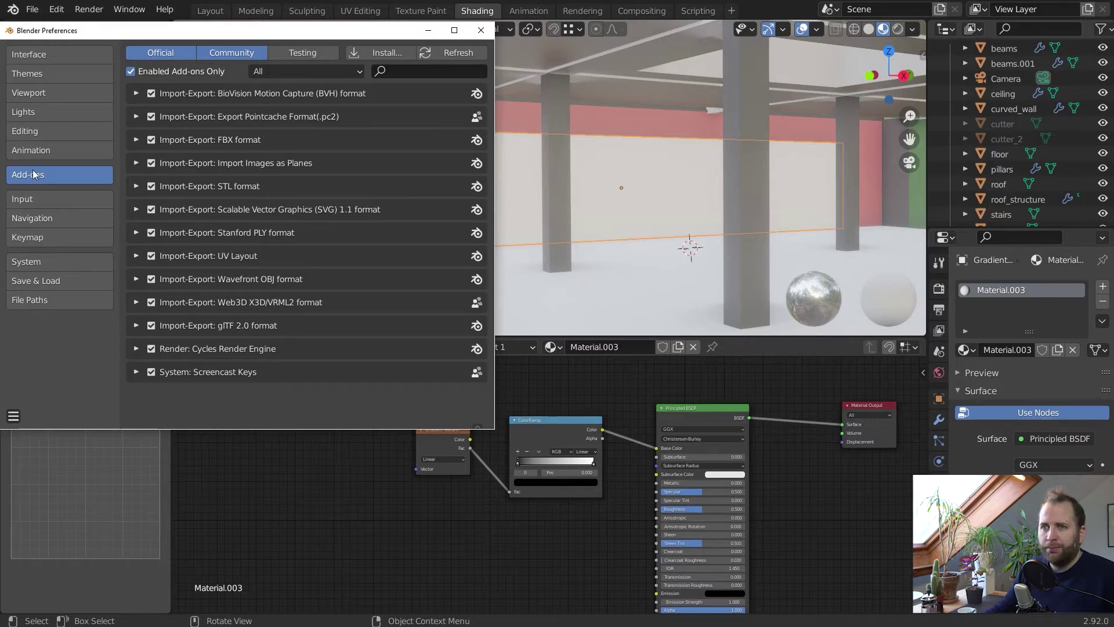
pyautogui.click(130, 71)
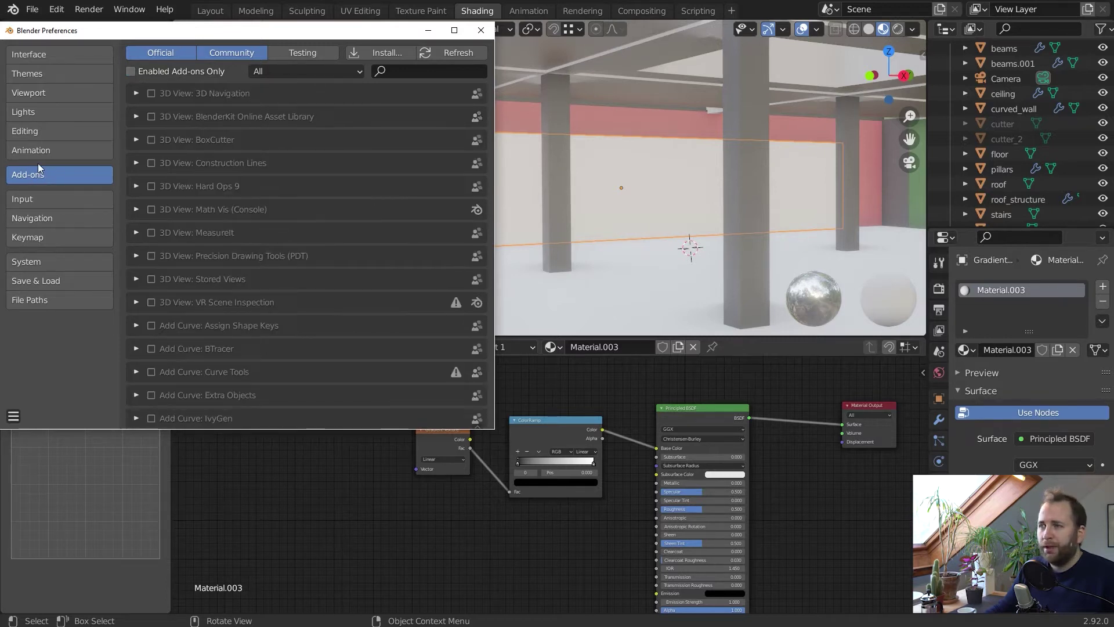
pyautogui.click(447, 68)
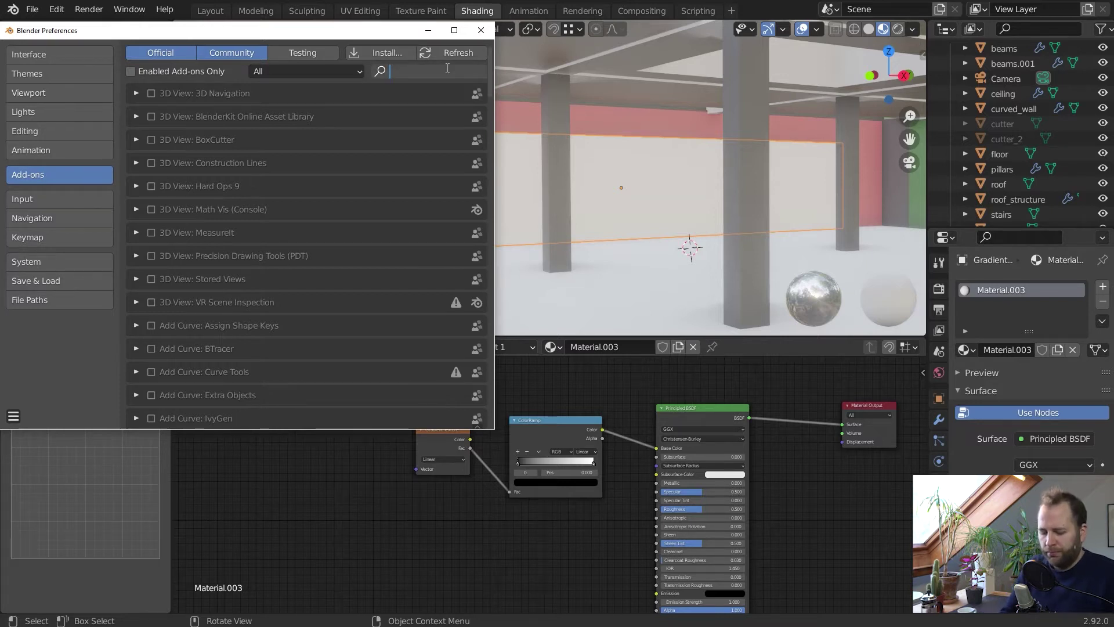
pyautogui.write('wrange')
pyautogui.press('BackSpace')
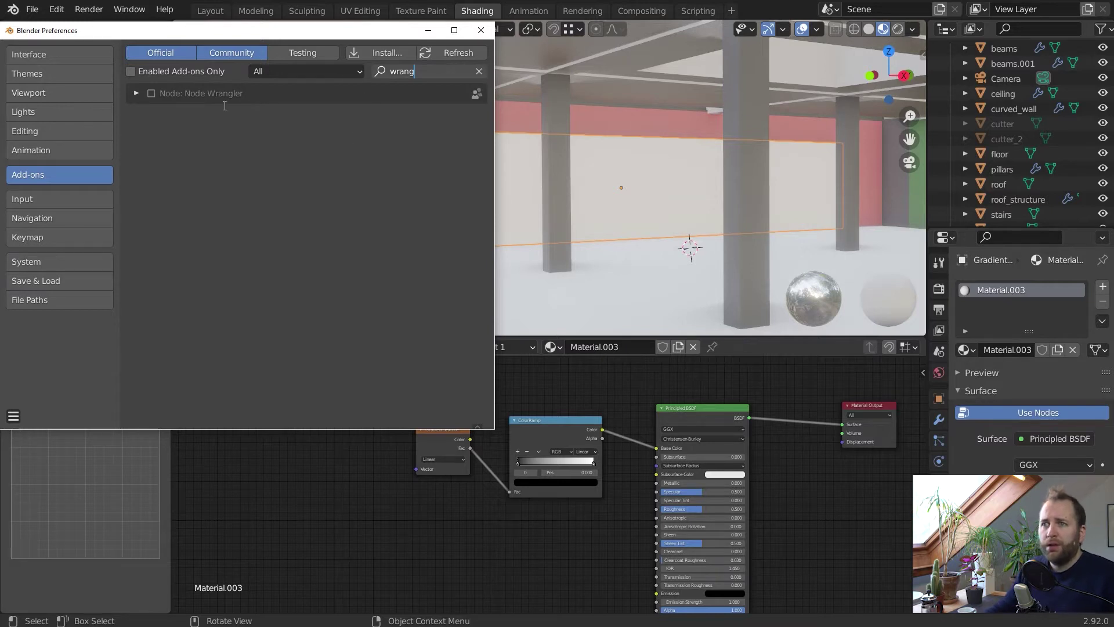
pyautogui.click(152, 94)
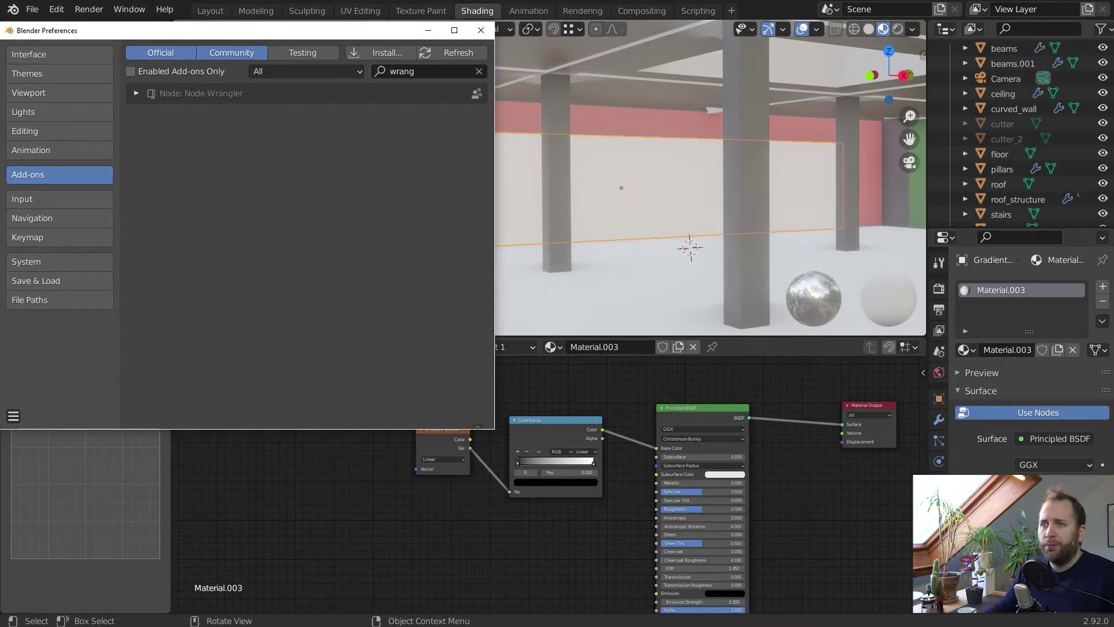
pyautogui.click(13, 416)
pyautogui.click(56, 376)
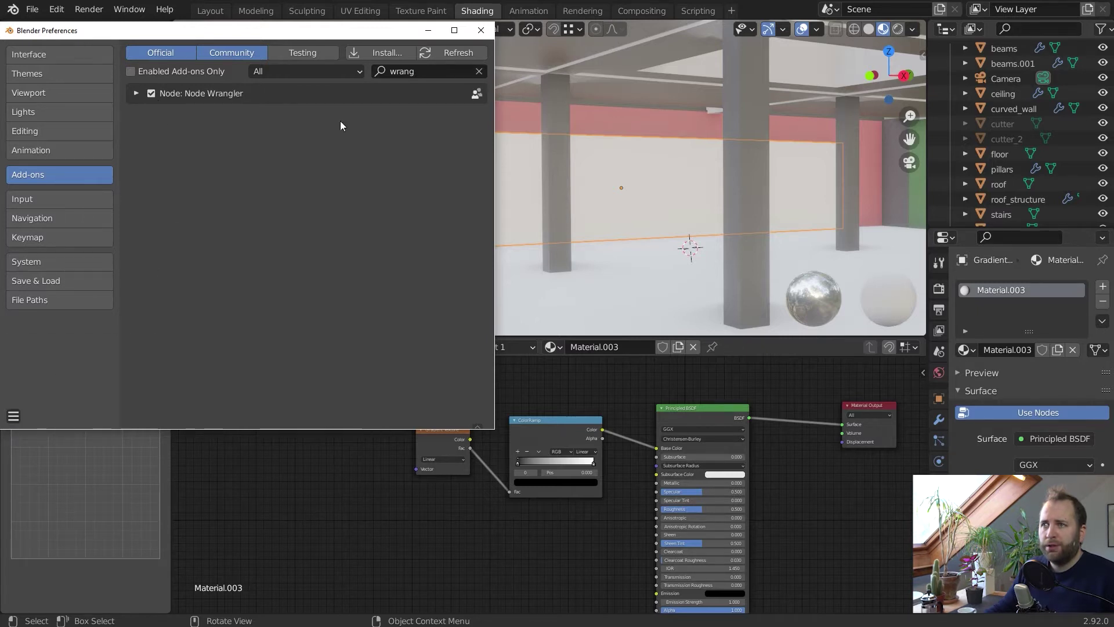
pyautogui.click(481, 35)
# Use Node Wrangler to add linked Texture Coordinate and Mapping nodes in front of the Gradient Texture node
pyautogui.click(458, 431)
pyautogui.moveTo(451, 439); pyautogui.dragTo(437, 429)
pyautogui.scroll(4, 461, 433)
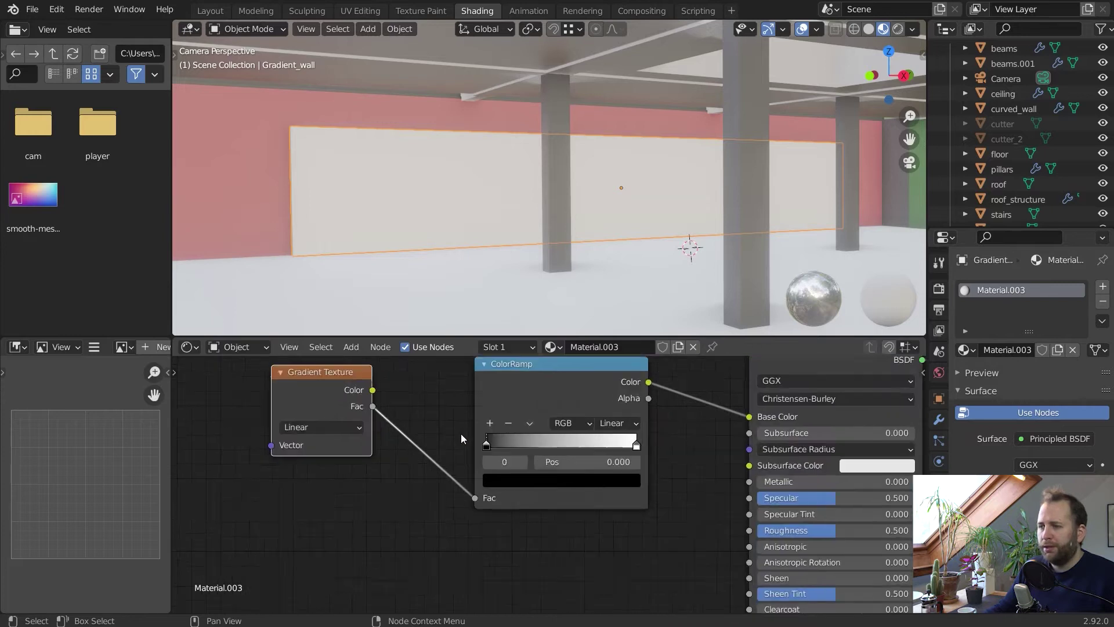
pyautogui.scroll(-2, 510, 413)
pyautogui.moveTo(514, 400); pyautogui.dragTo(535, 411)
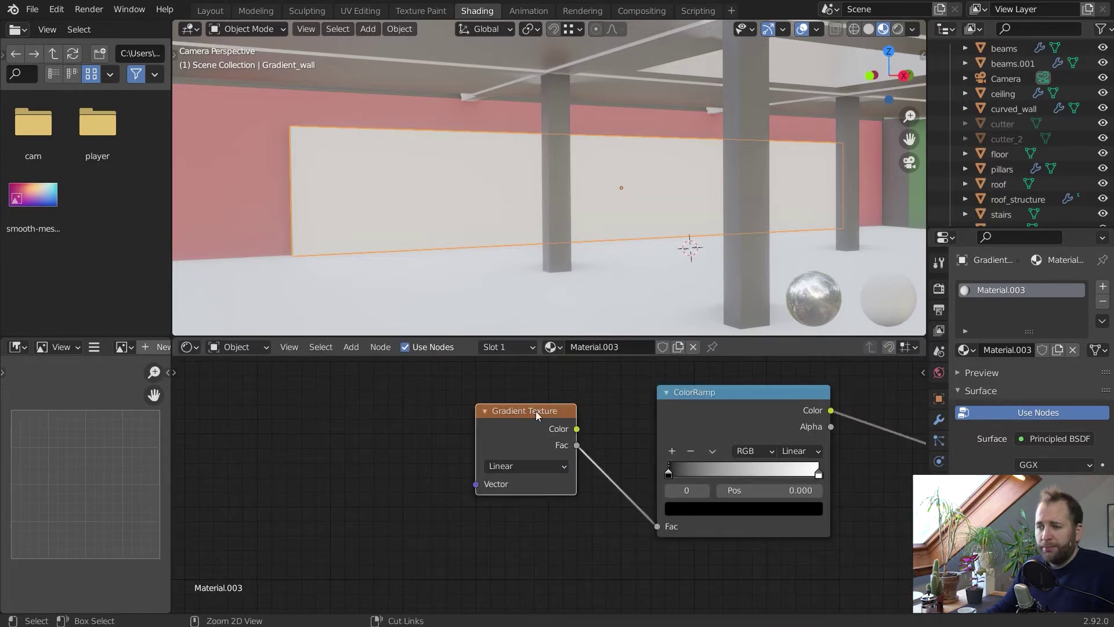
pyautogui.hotkey('ctrl', 't')
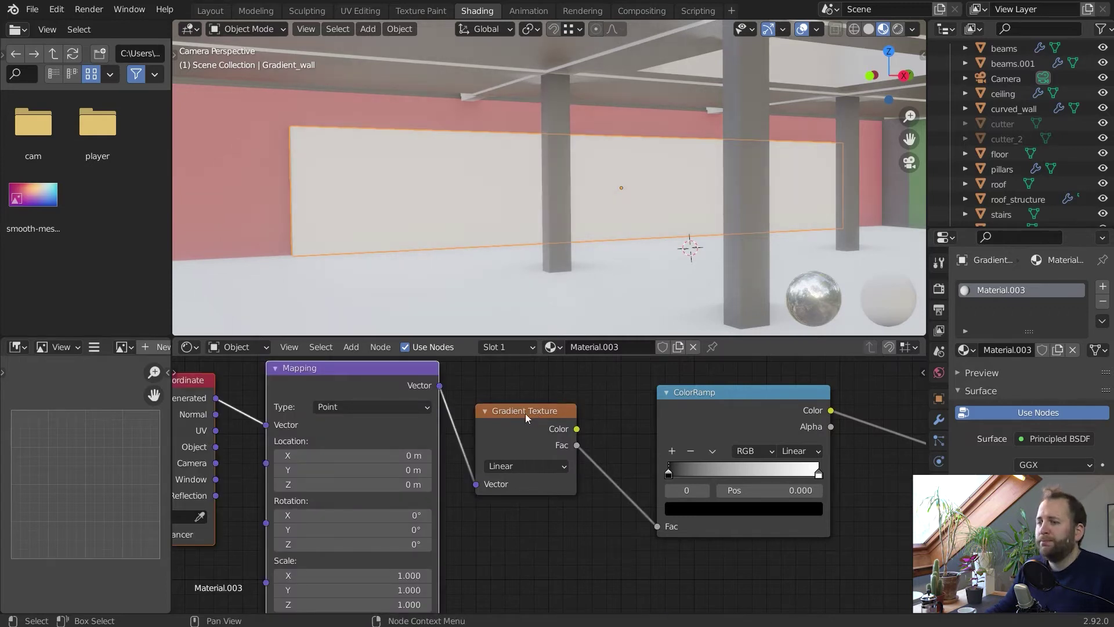
pyautogui.scroll(-3, 526, 415)
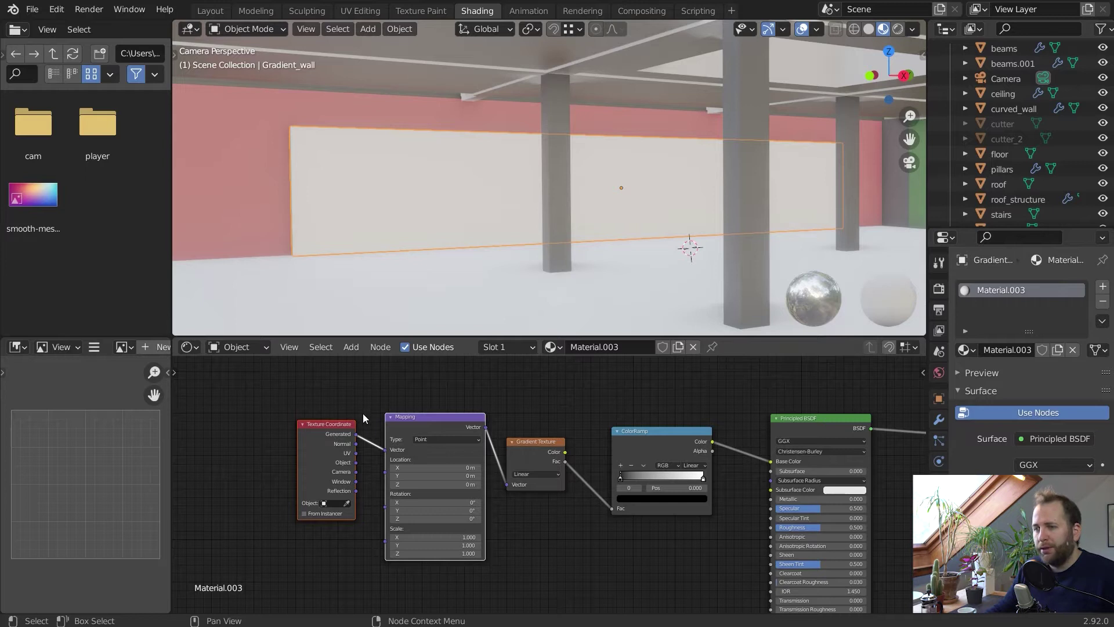
# Set the Mapping node's Z rotation to -90° so the gradient runs along the wall's length
pyautogui.moveTo(450, 416)
pyautogui.mouseDown()
pyautogui.moveTo(410, 416)
pyautogui.moveTo(433, 421)
pyautogui.mouseUp()
pyautogui.scroll(1, 432, 420)
pyautogui.click(352, 533)
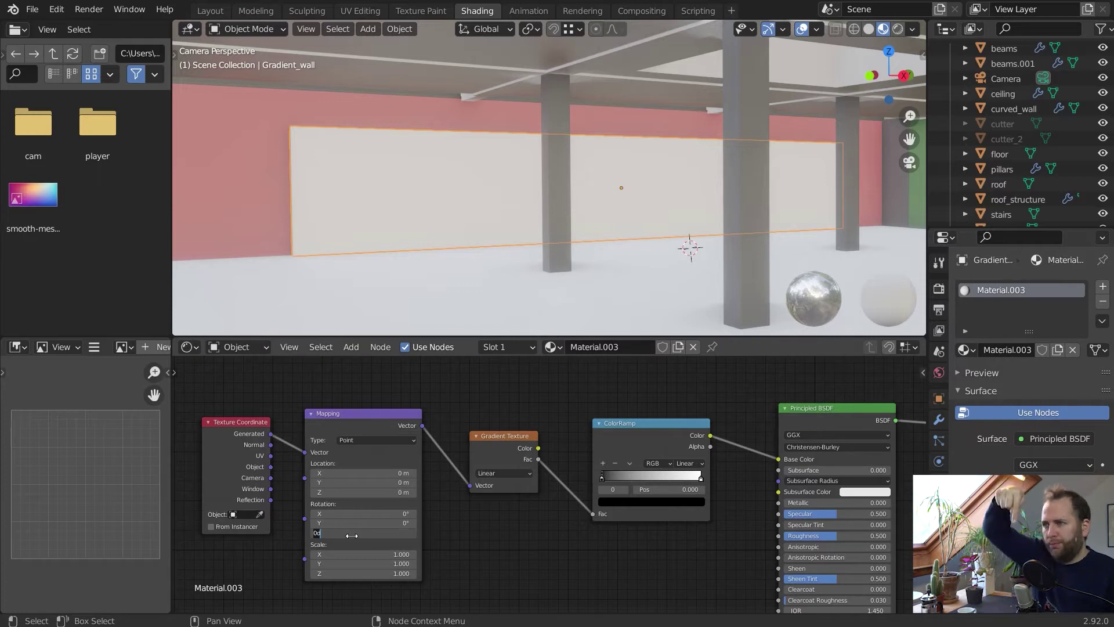
pyautogui.write('-90')
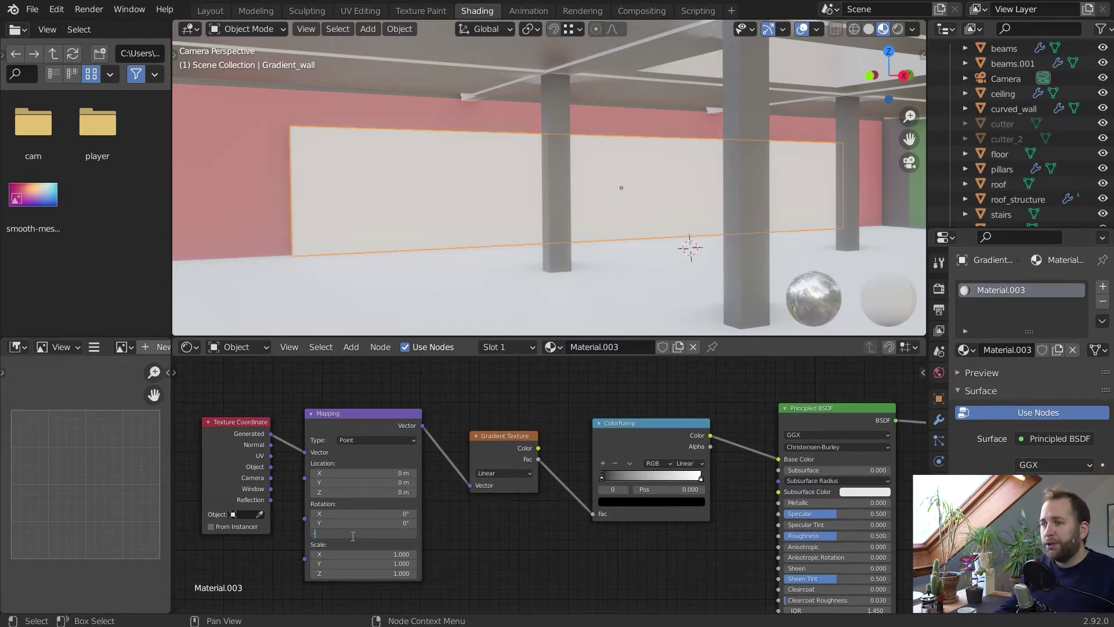
pyautogui.press('Return')
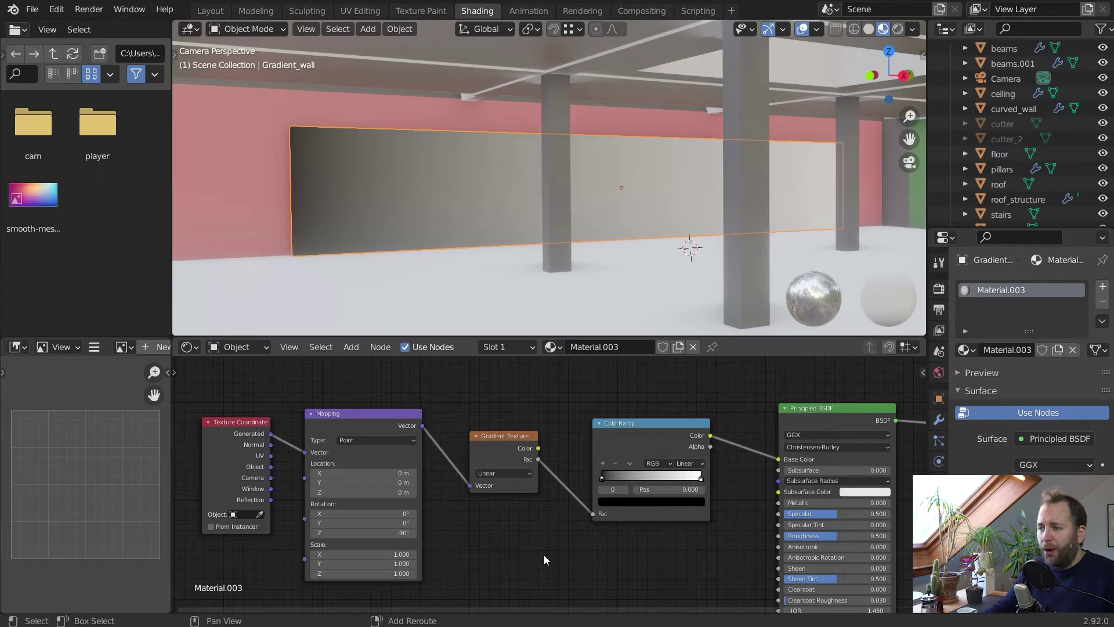
pyautogui.moveTo(544, 554); pyautogui.dragTo(546, 538, button='middle')
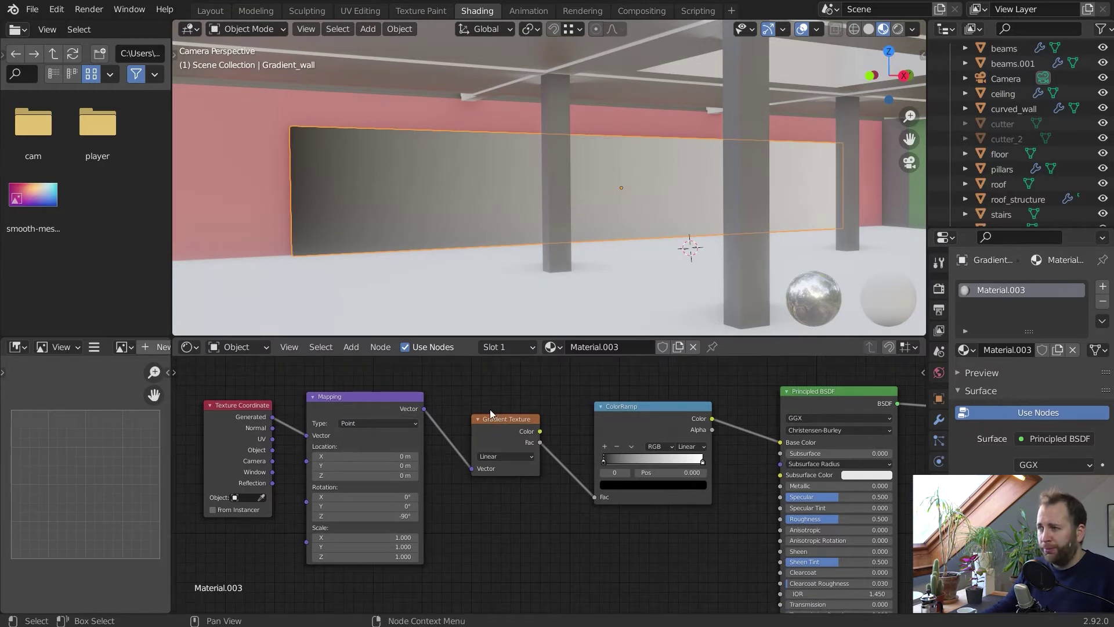
pyautogui.scroll(-1, 490, 409)
pyautogui.scroll(-3, 651, 214)
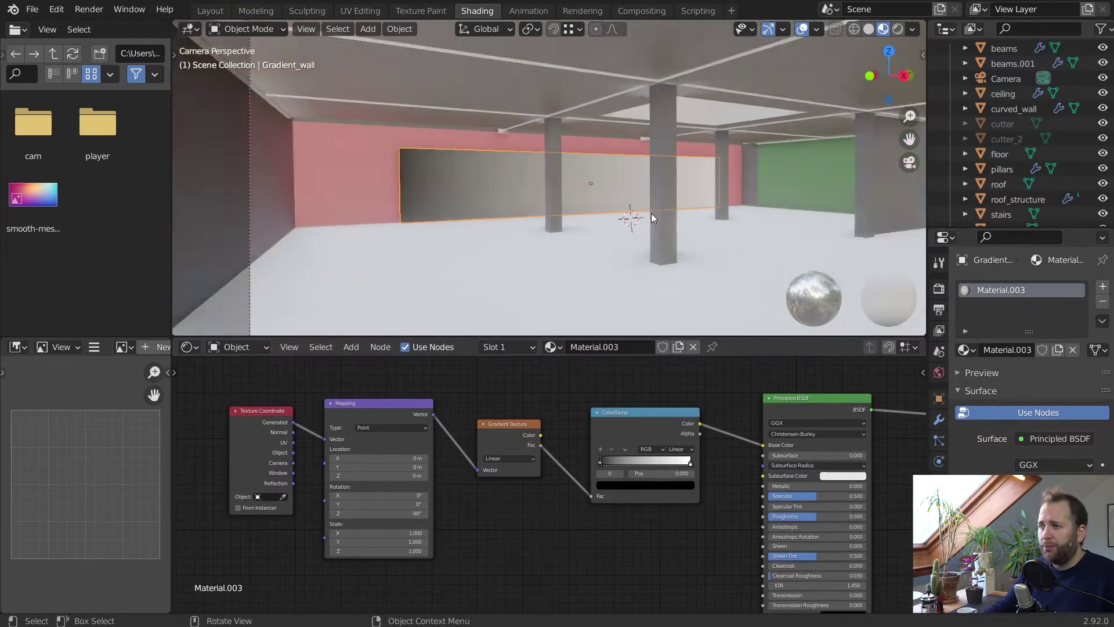
pyautogui.scroll(3, 651, 214)
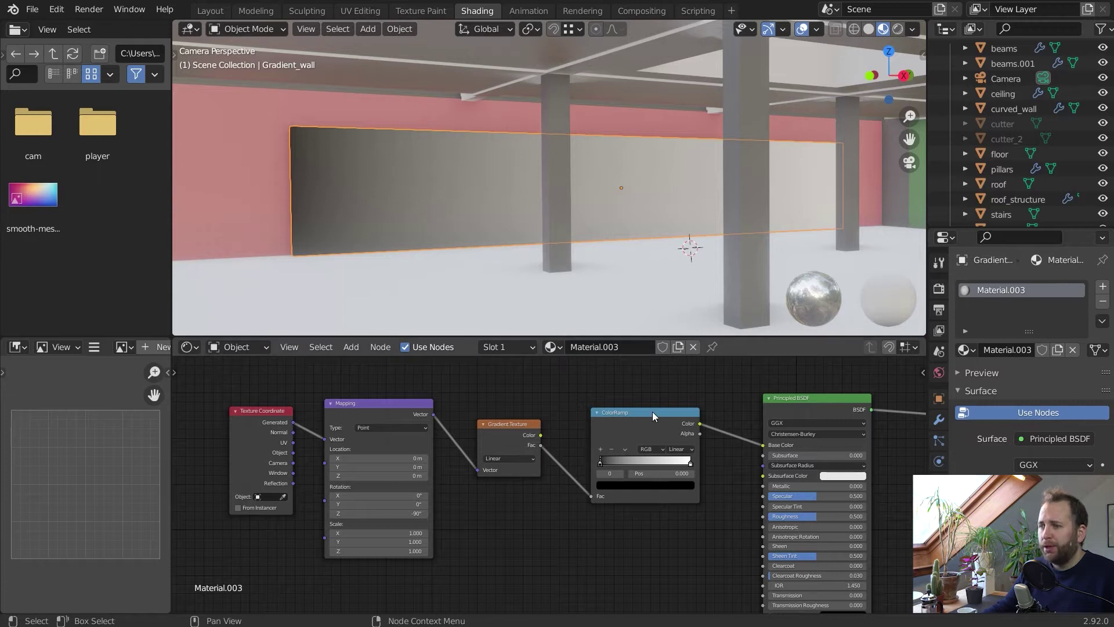
# Change the ColorRamp's first color stop, at position 0, from black to dark green
pyautogui.moveTo(652, 412); pyautogui.dragTo(656, 403)
pyautogui.scroll(2, 674, 521)
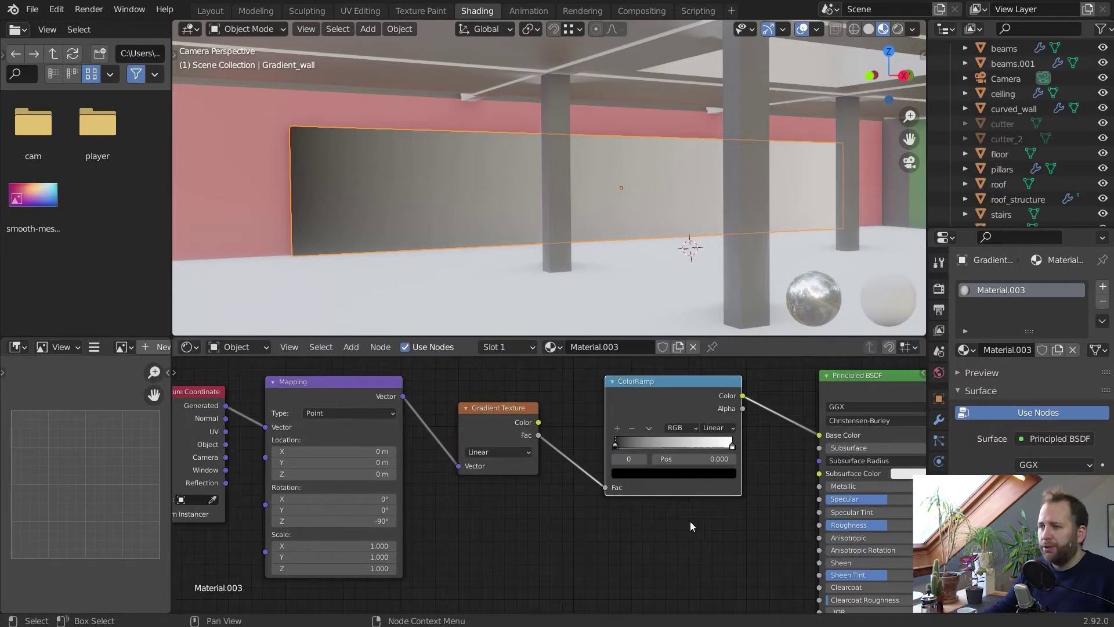
pyautogui.moveTo(691, 521); pyautogui.dragTo(630, 530, button='middle')
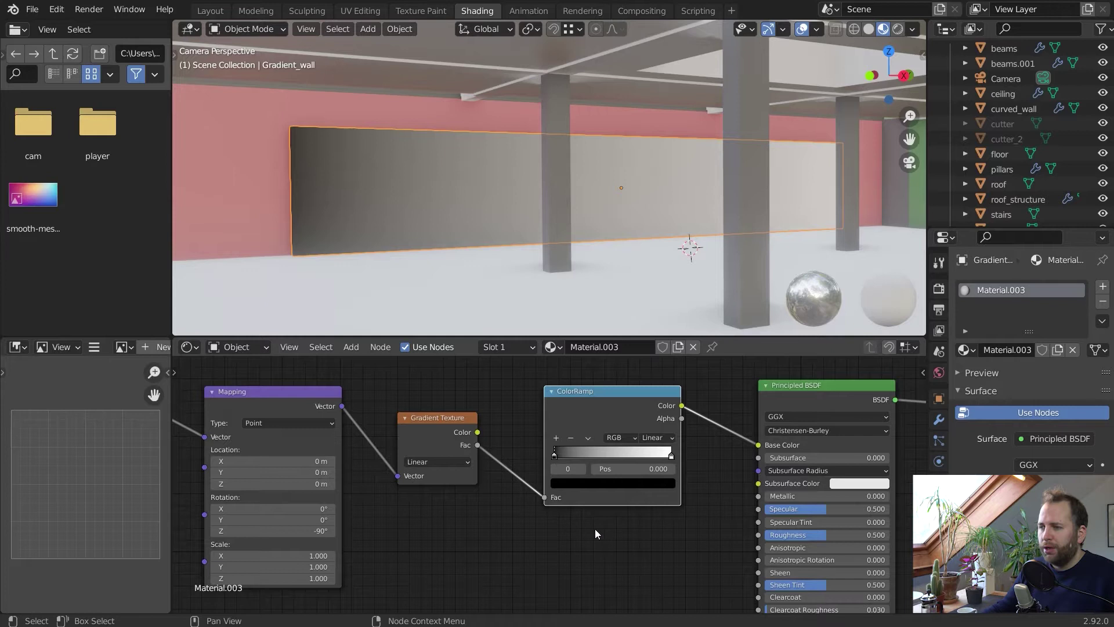
pyautogui.scroll(4, 646, 423)
pyautogui.moveTo(578, 467); pyautogui.dragTo(534, 488, button='middle')
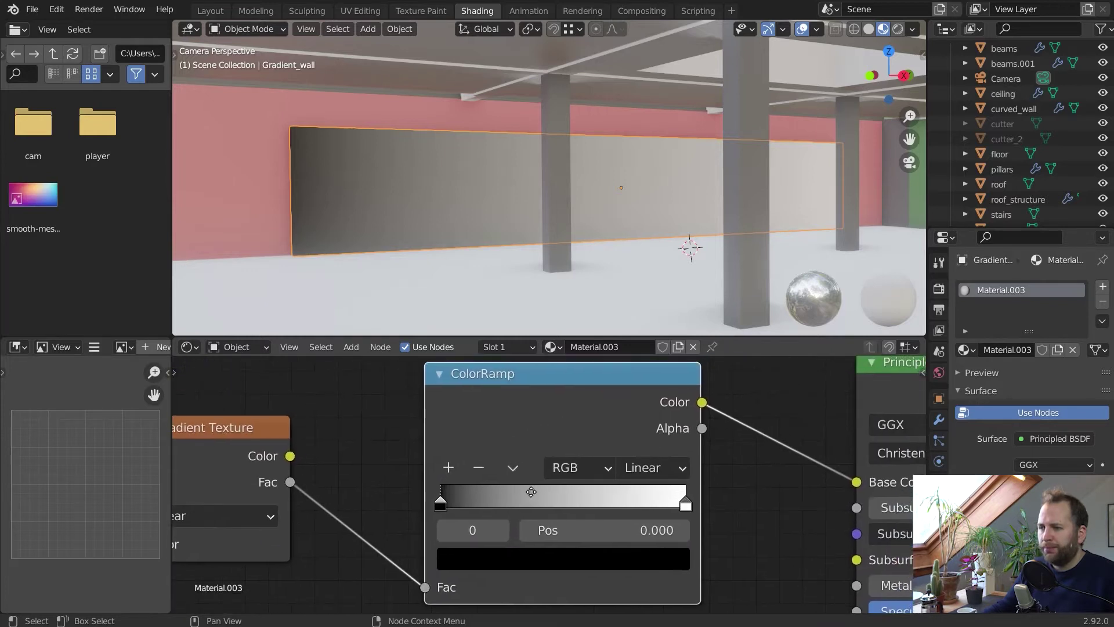
pyautogui.click(688, 500)
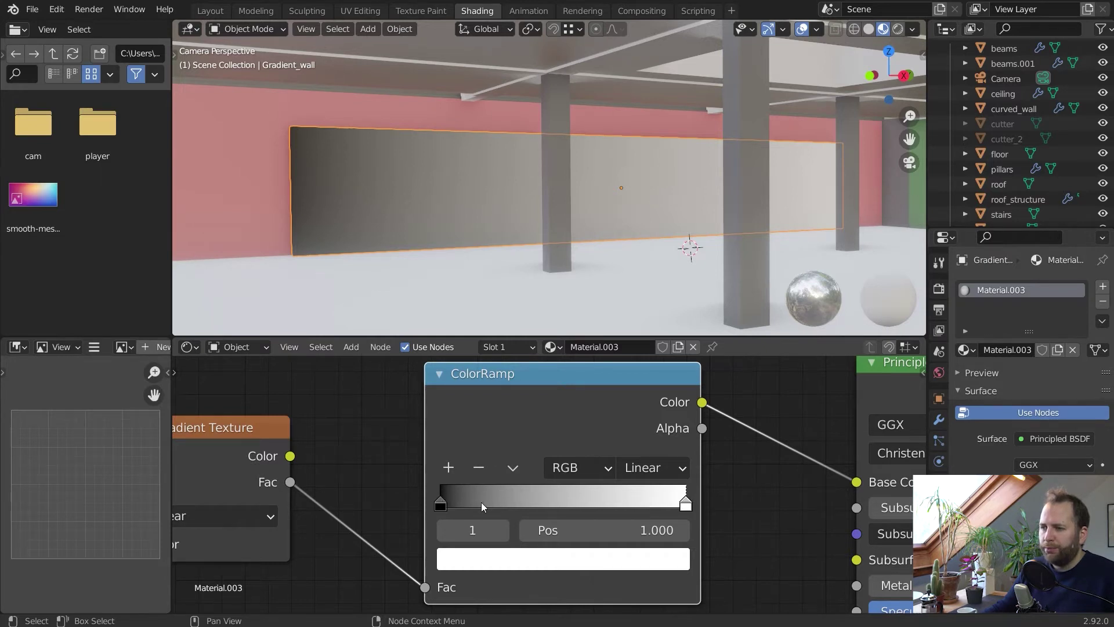
pyautogui.click(440, 500)
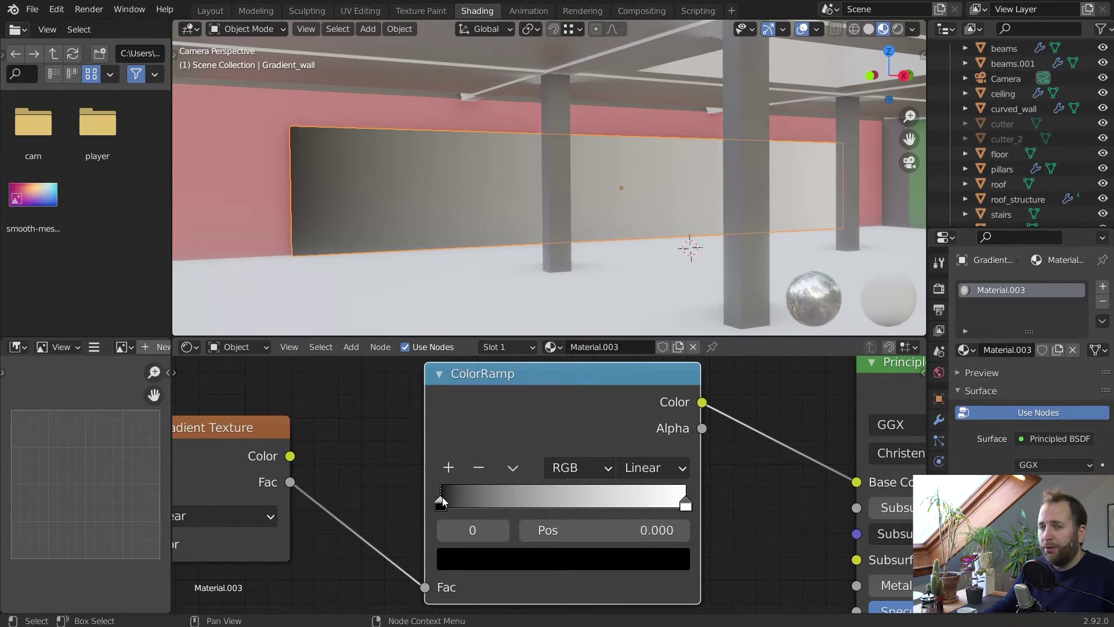
pyautogui.click(483, 558)
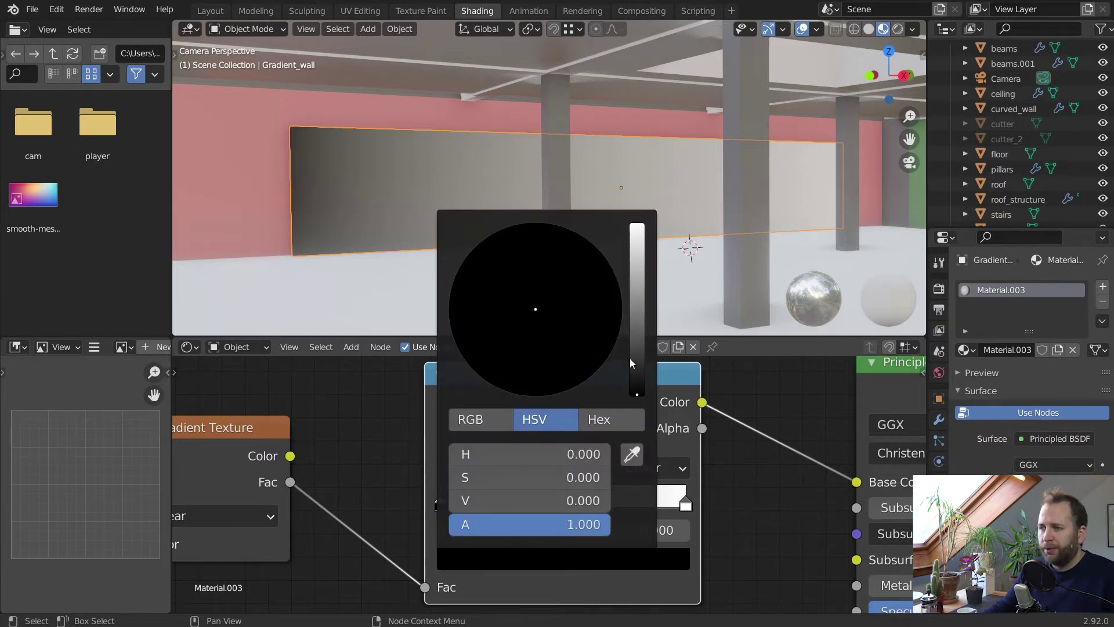
pyautogui.click(637, 340)
pyautogui.click(580, 288)
pyautogui.click(479, 273)
# Set the ColorRamp's last color stop, at position 1.000, to a violet-blue
pyautogui.click(685, 503)
pyautogui.click(622, 562)
pyautogui.click(580, 325)
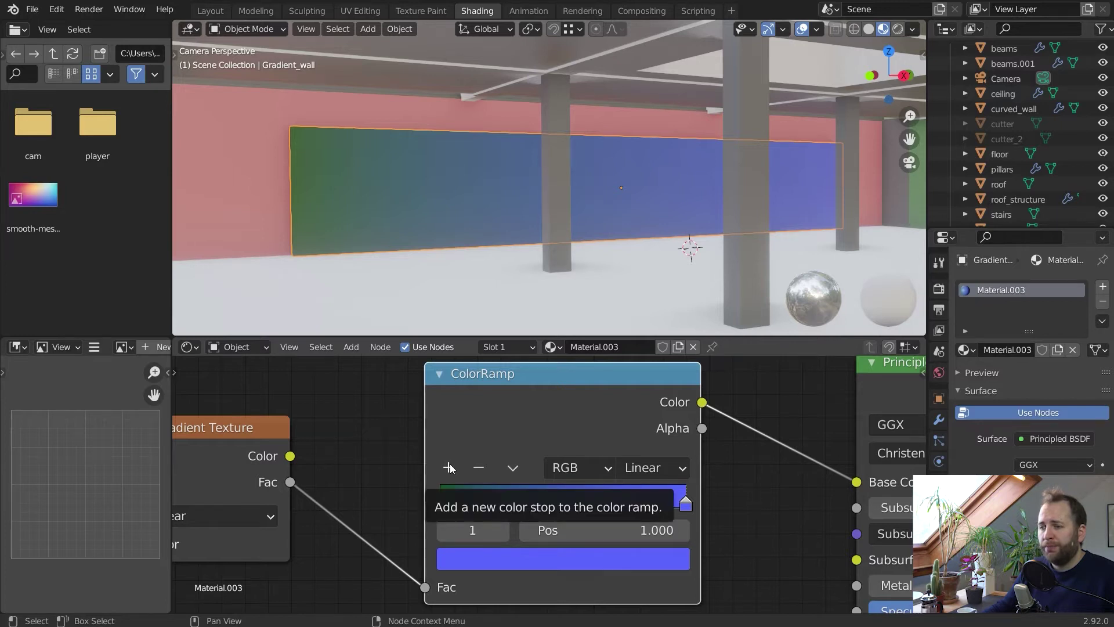
# Add two new color stops to the ColorRamp and distribute all of its stops evenly
pyautogui.click(449, 467)
pyautogui.click(449, 466)
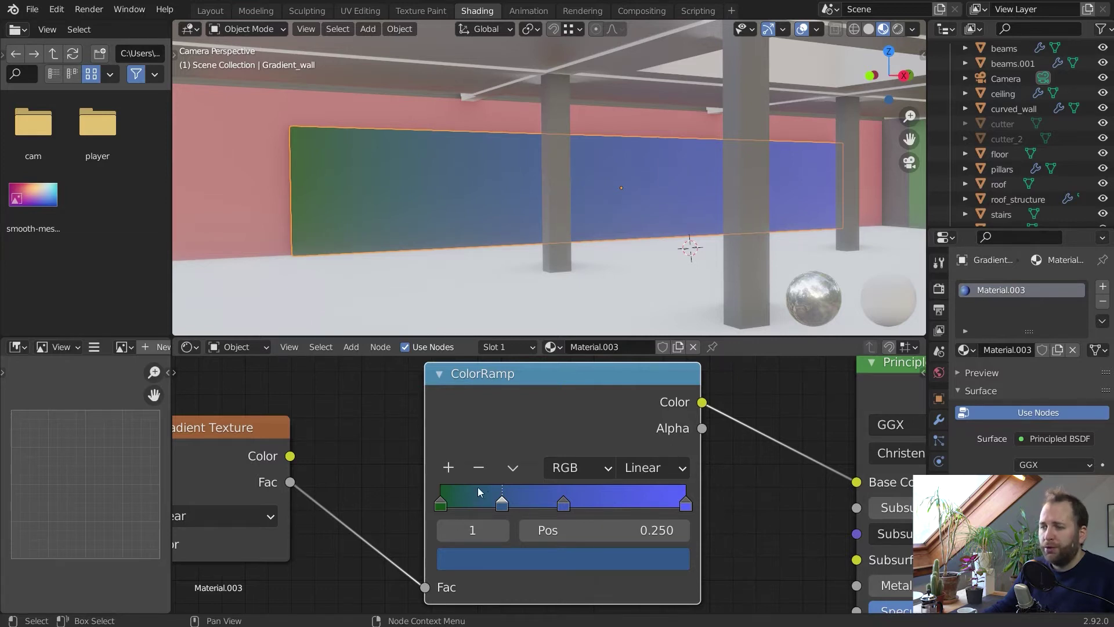
pyautogui.click(516, 468)
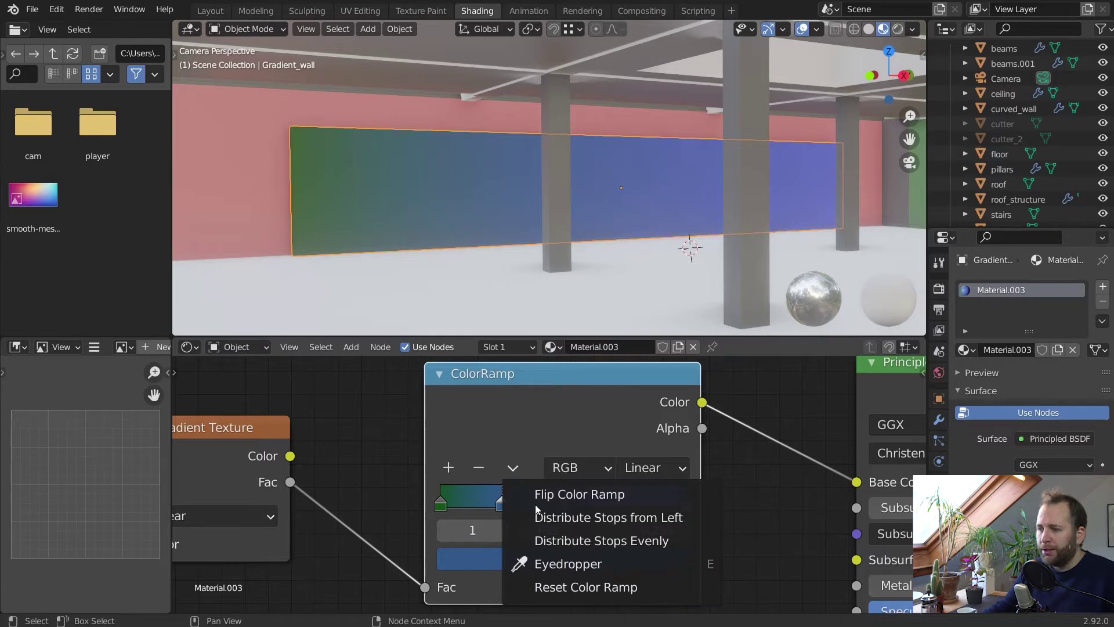
pyautogui.click(543, 515)
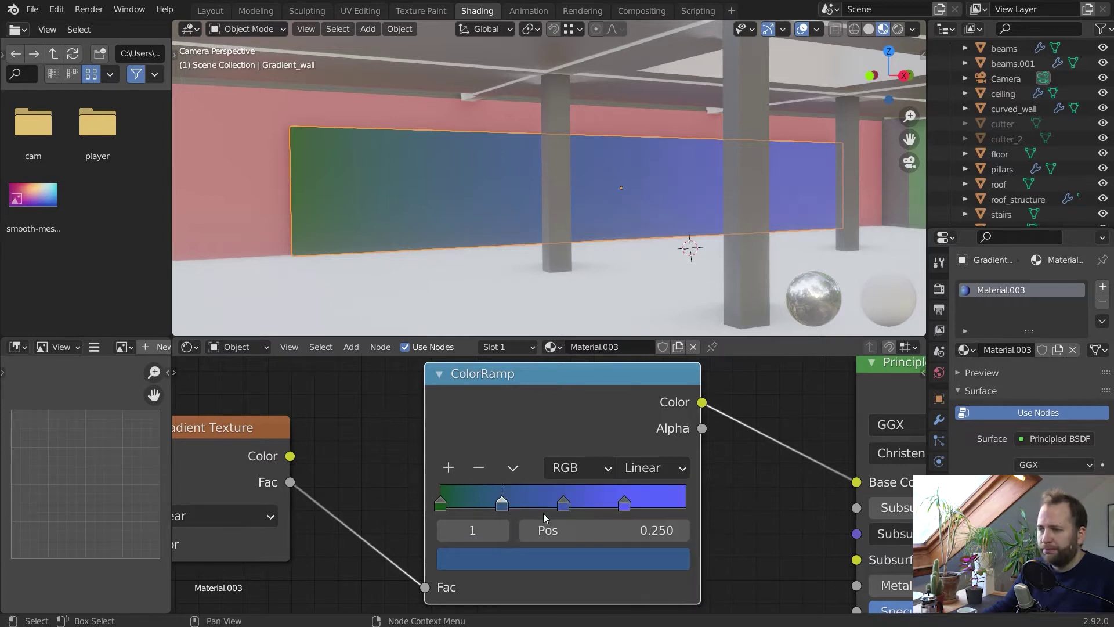
pyautogui.click(511, 470)
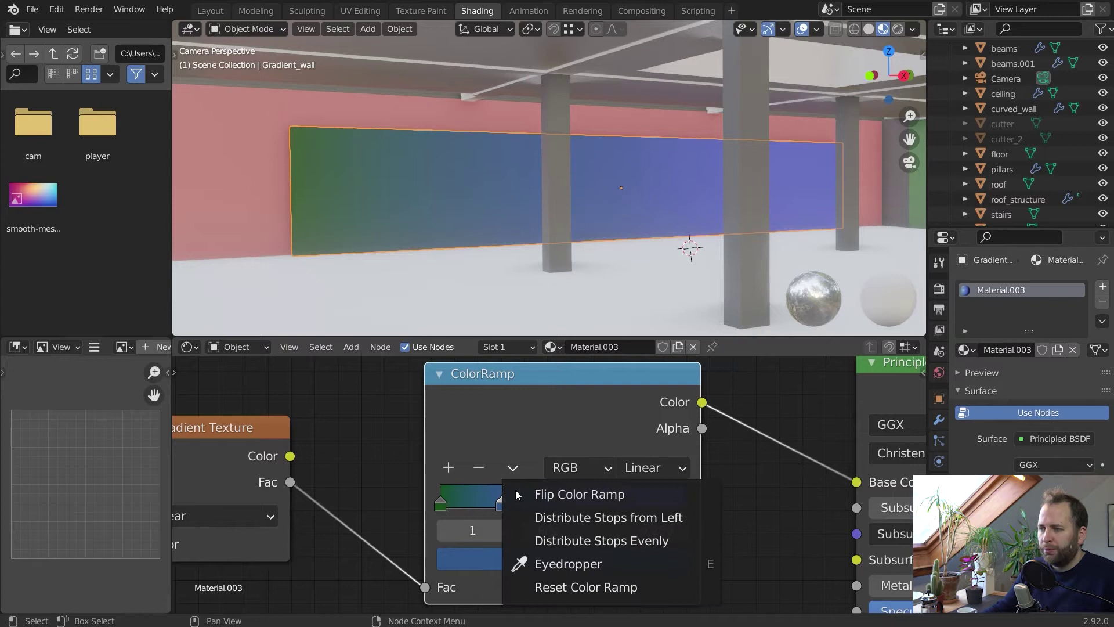
pyautogui.click(533, 538)
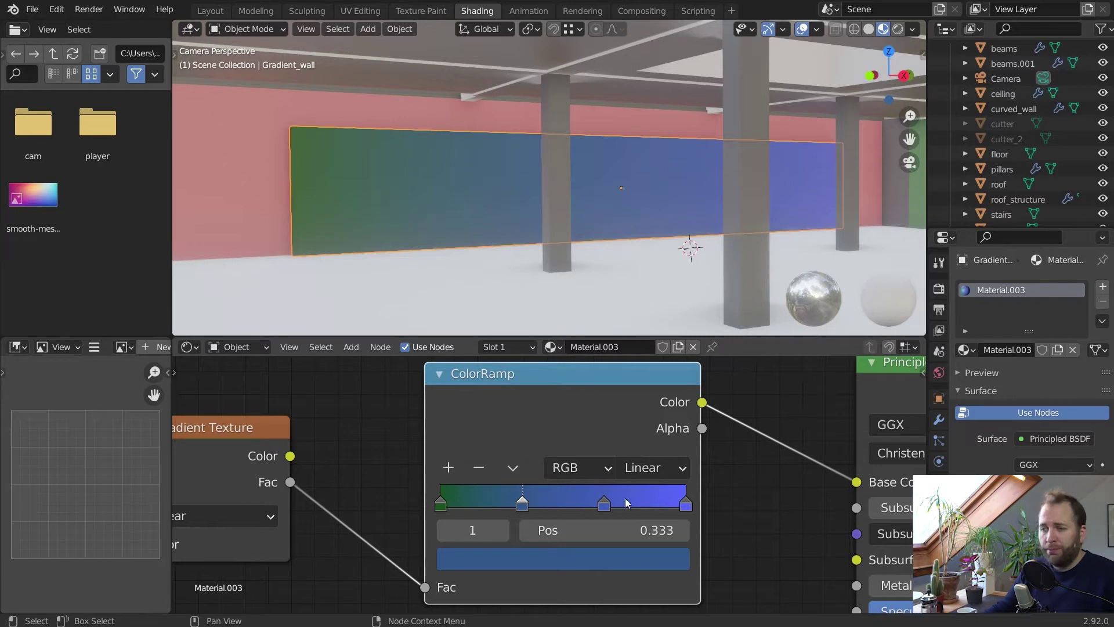
# Set the ColorRamp's first color stop to red with hue 0, saturation 0.9 and value 0.6
pyautogui.click(443, 502)
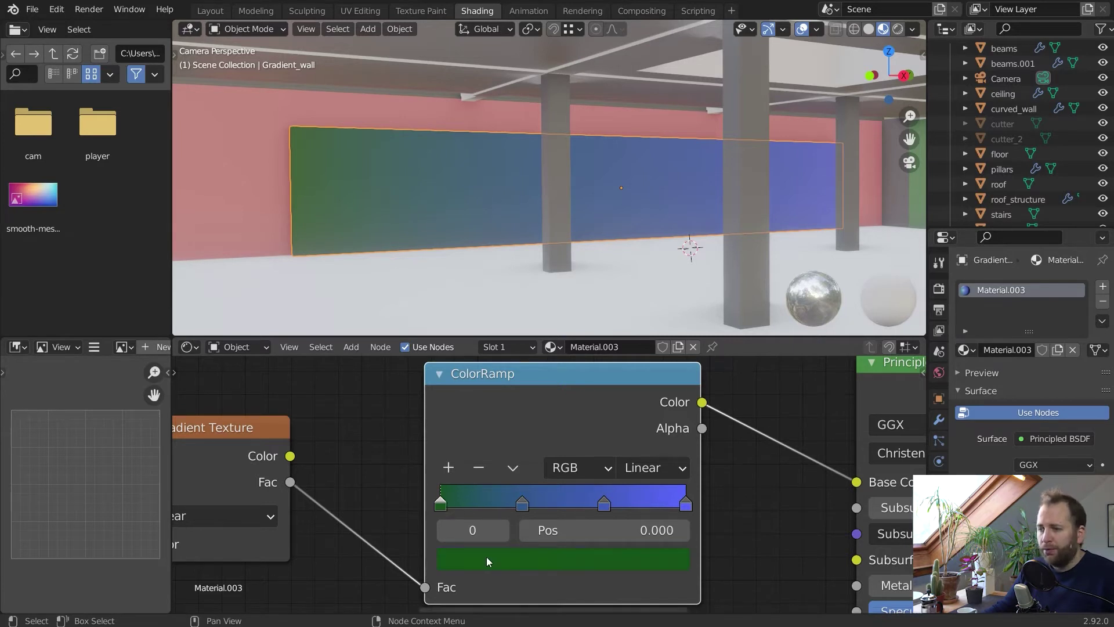
pyautogui.click(502, 563)
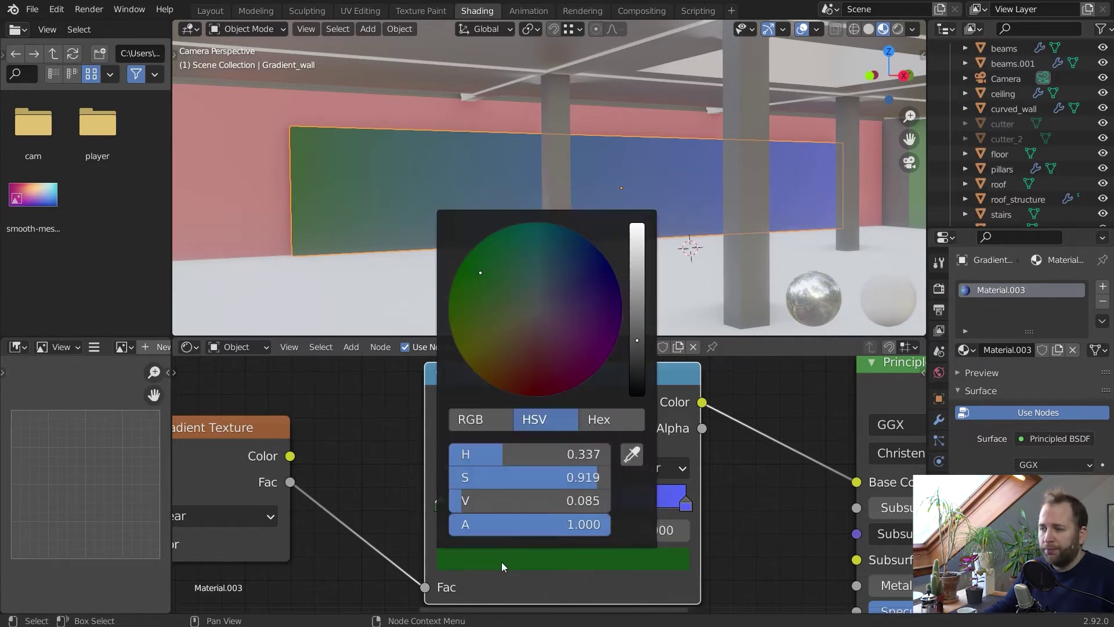
pyautogui.click(528, 476)
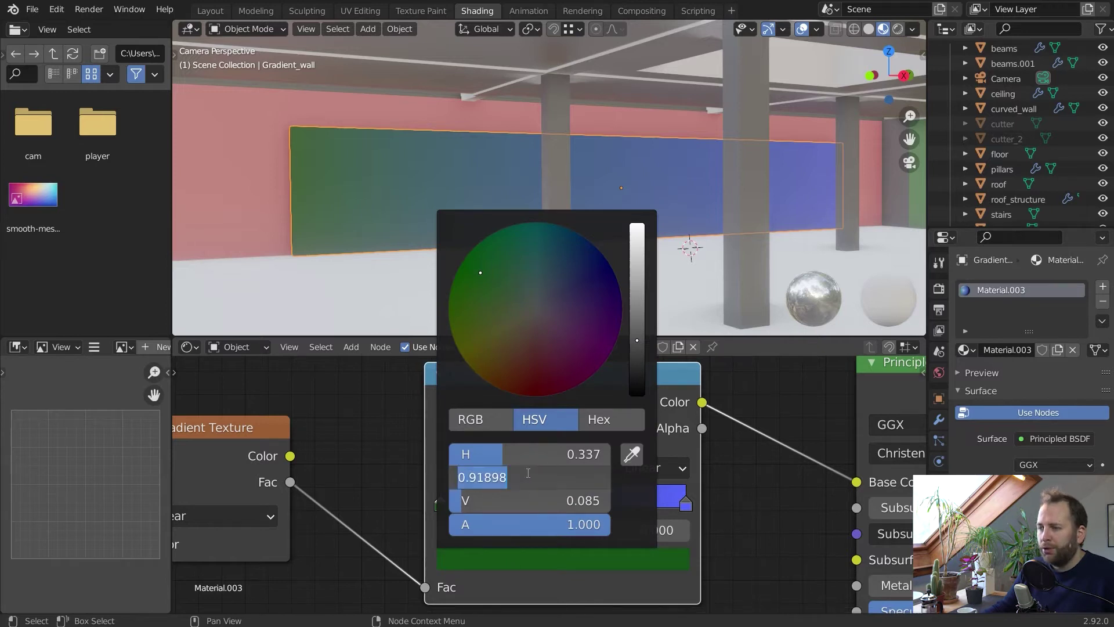
pyautogui.press('Return')
pyautogui.click(521, 451)
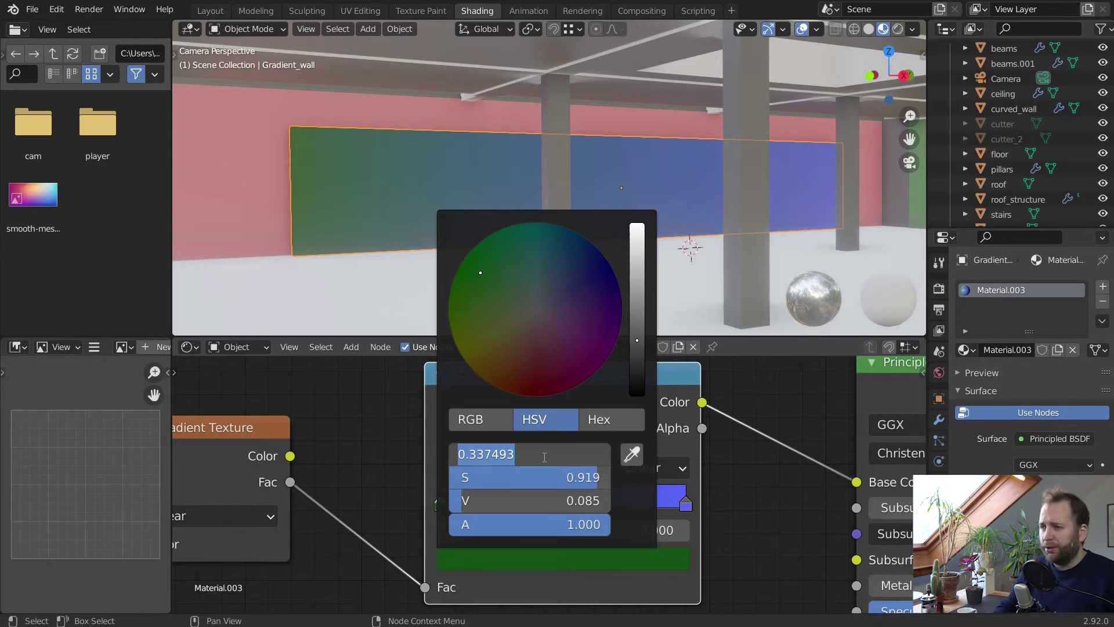
pyautogui.write('0')
pyautogui.press('Tab')
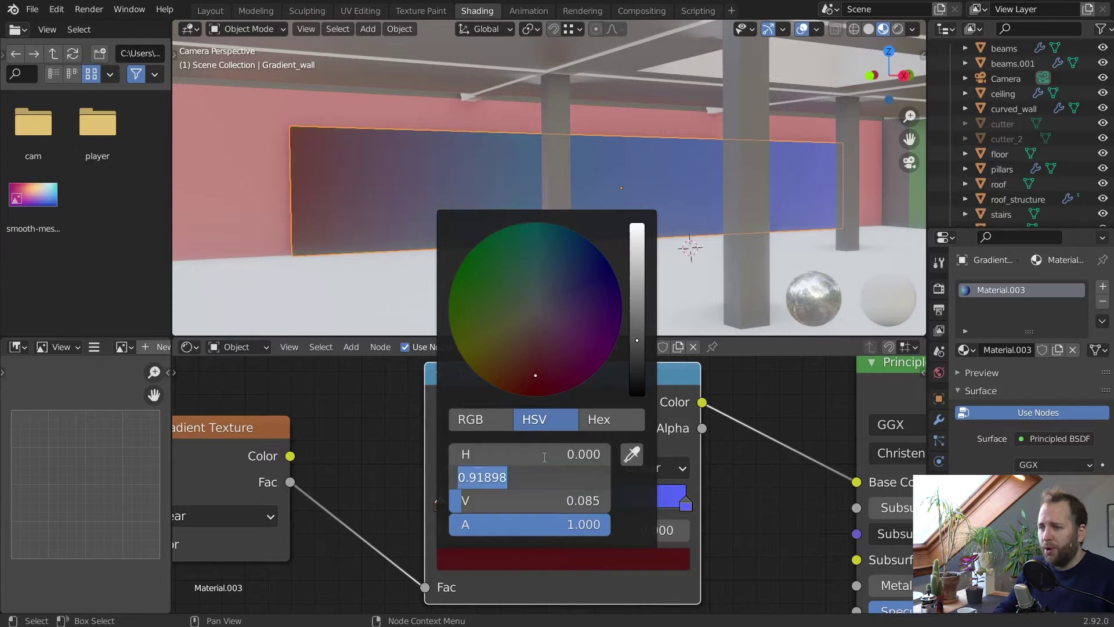
pyautogui.write('0.9')
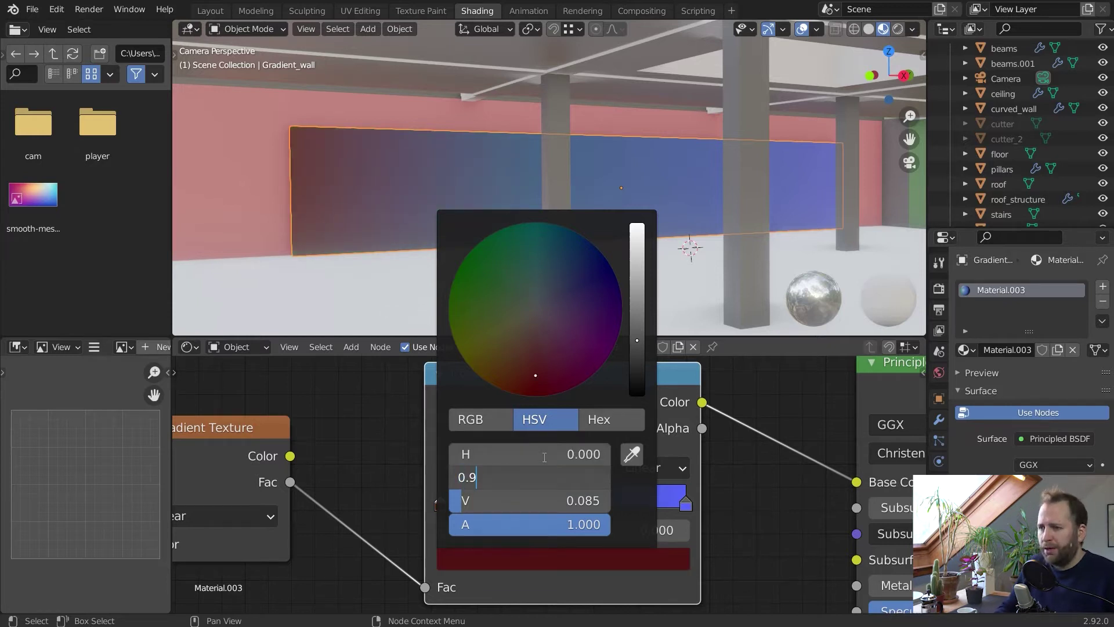
pyautogui.press('Tab')
pyautogui.write('0.6')
pyautogui.press('Return')
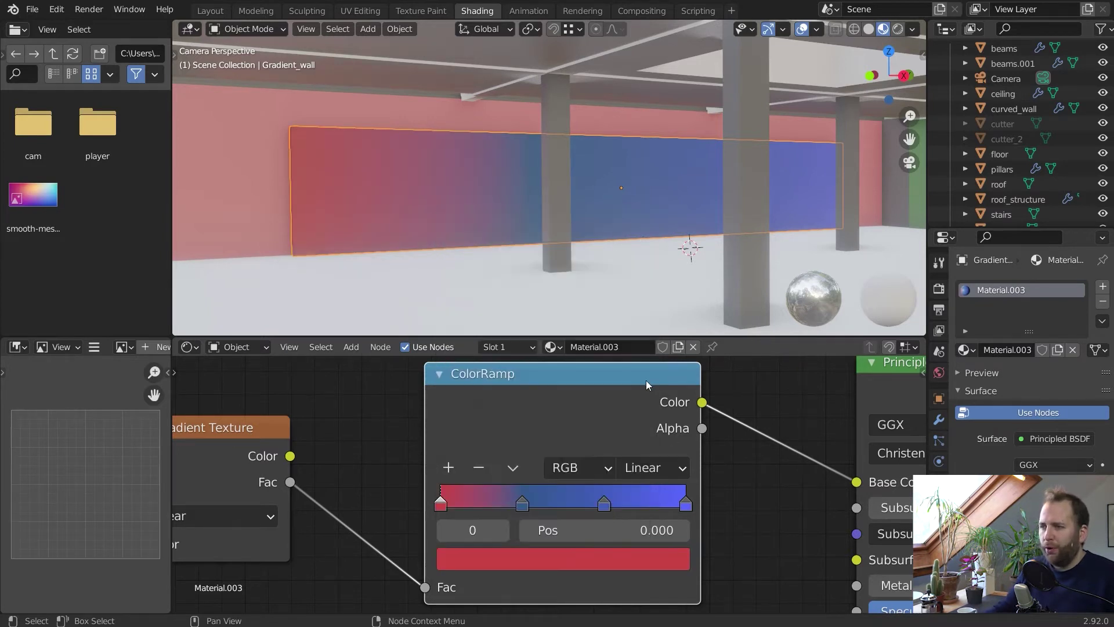
# Copy the first stop's red color and paste it onto the other three ColorRamp stops
pyautogui.click(521, 499)
pyautogui.click(439, 504)
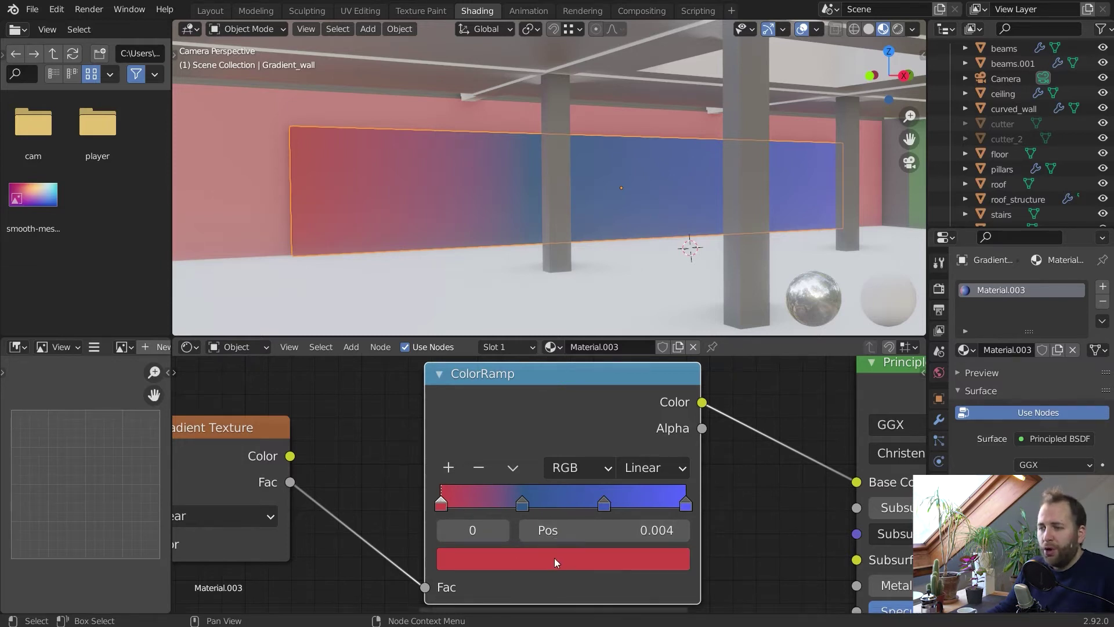
pyautogui.hotkey('ctrl', 'c')
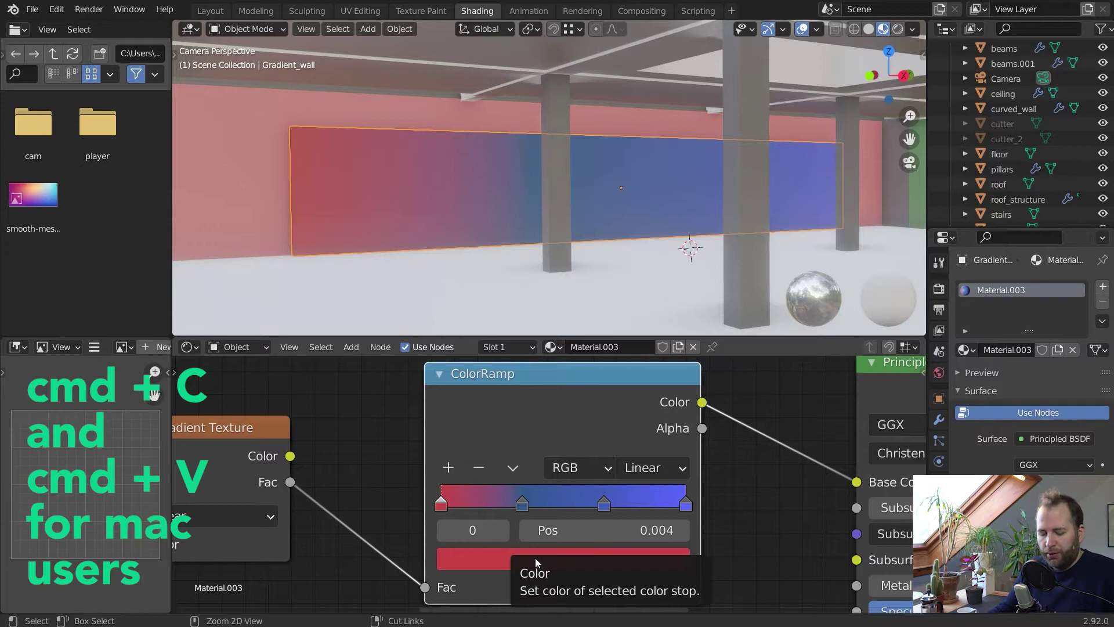
pyautogui.click(524, 501)
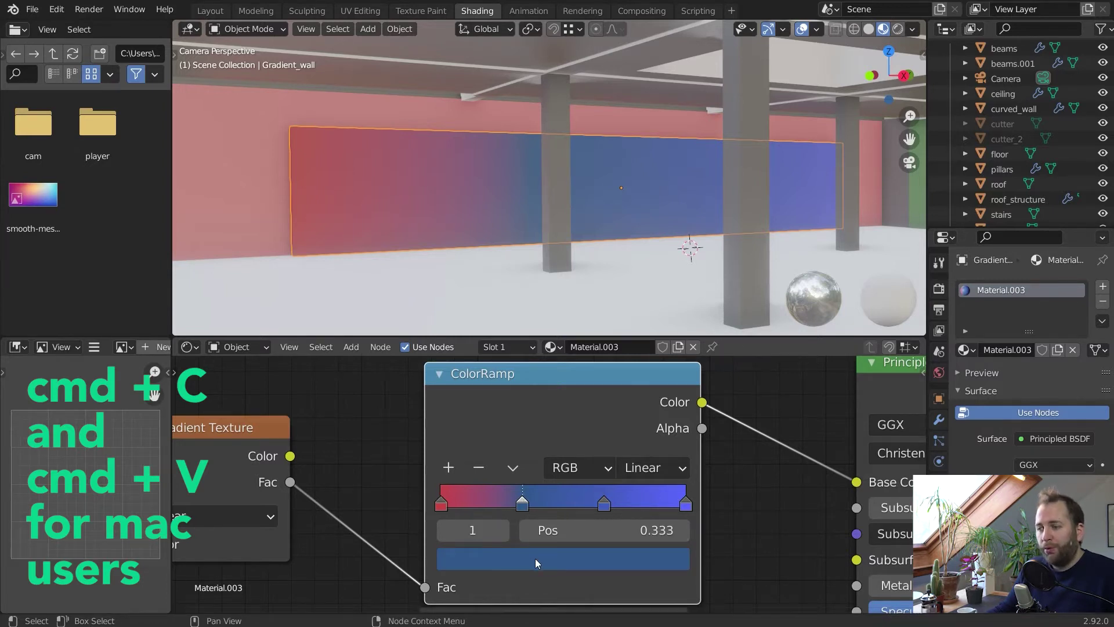
pyautogui.hotkey('ctrl', 'c')
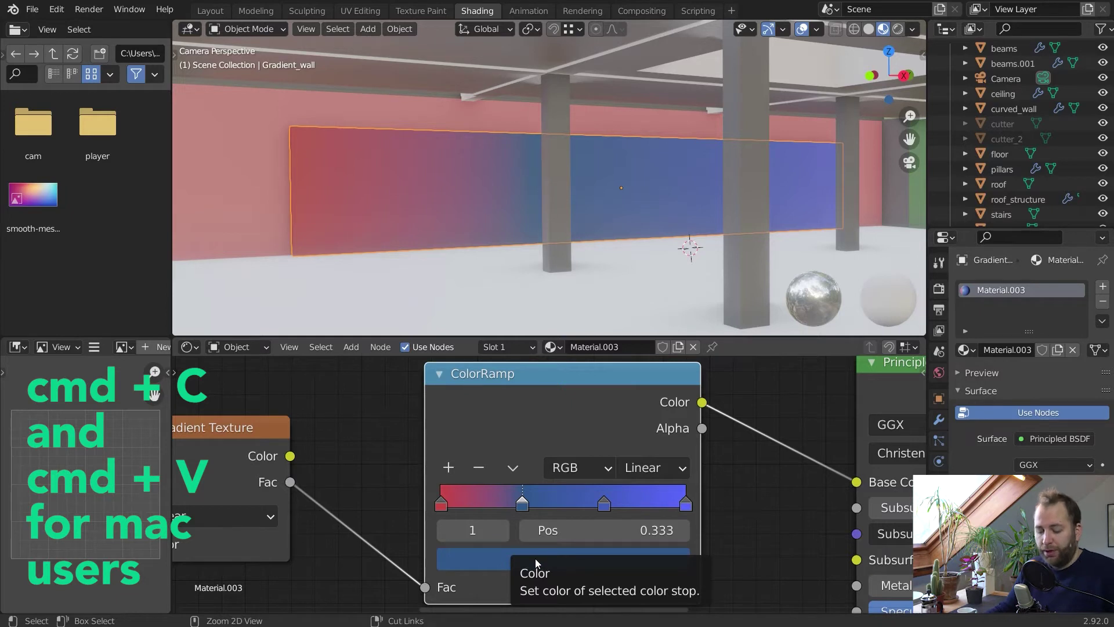
pyautogui.hotkey('ctrl', 'v')
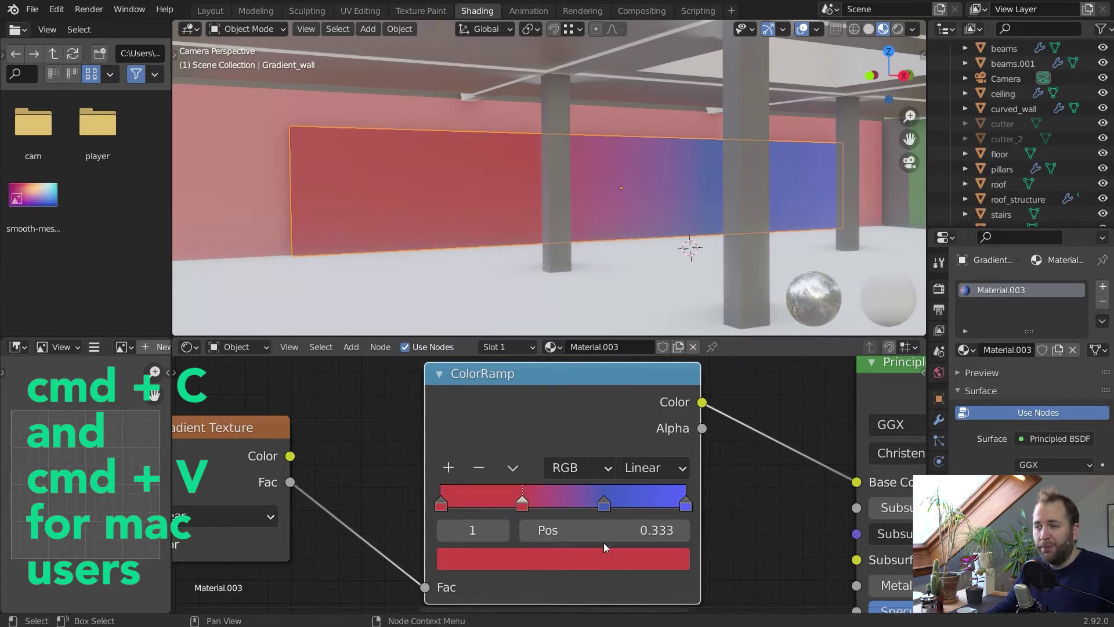
pyautogui.click(606, 504)
pyautogui.hotkey('ctrl', 'v')
pyautogui.click(685, 503)
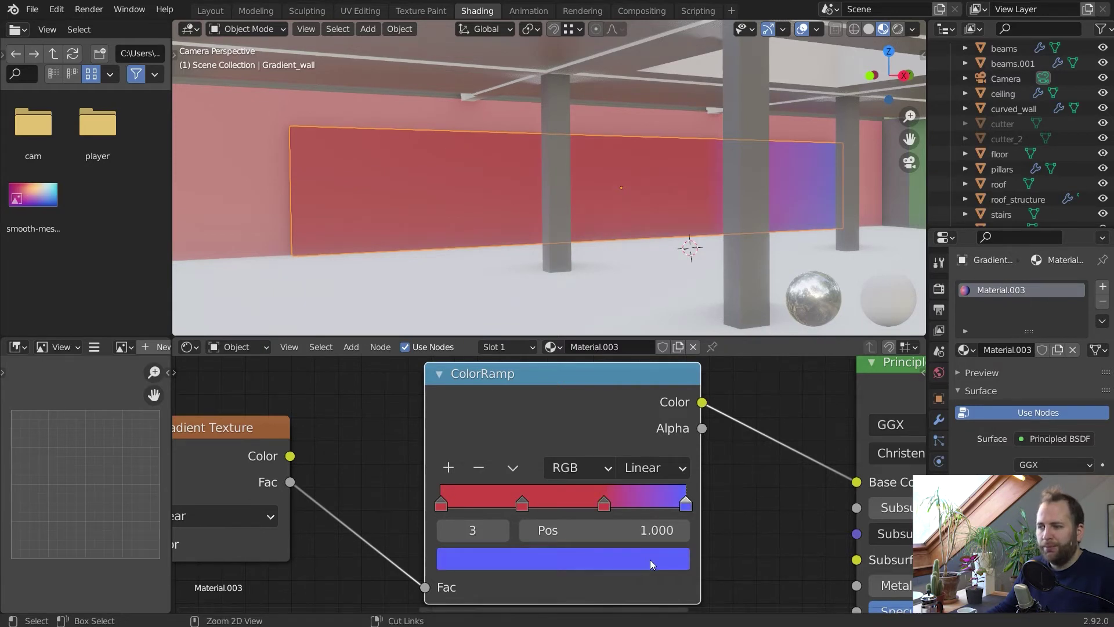
pyautogui.hotkey('ctrl', 'v')
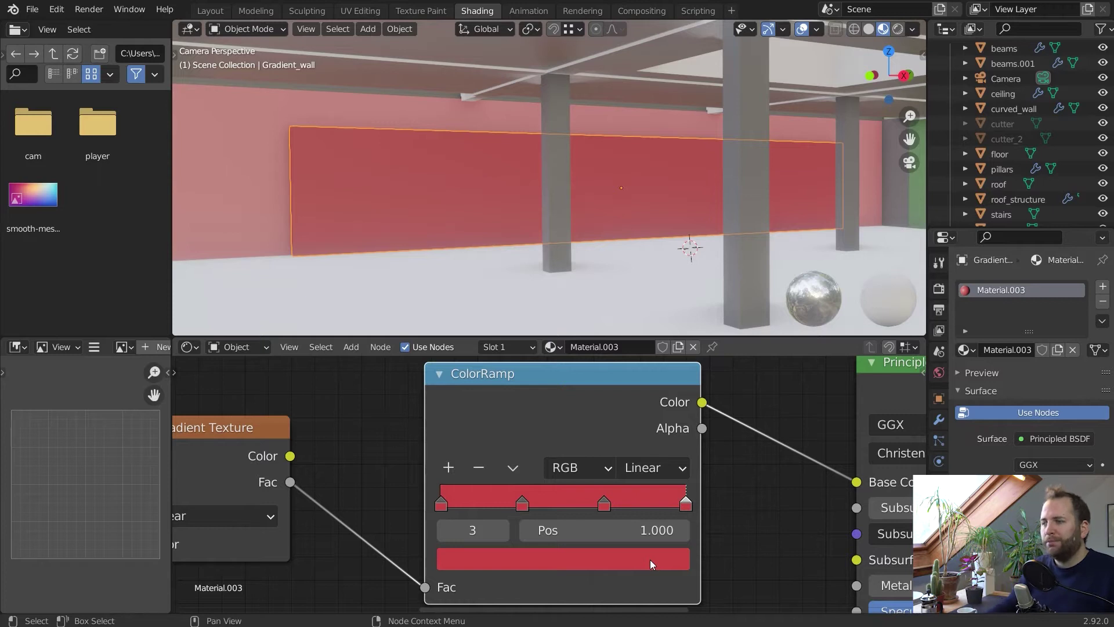
# Set the hue of the ColorRamp's second stop, at position 0.333, to 0.125 for yellow
pyautogui.click(441, 500)
pyautogui.click(522, 501)
pyautogui.click(602, 501)
pyautogui.click(522, 502)
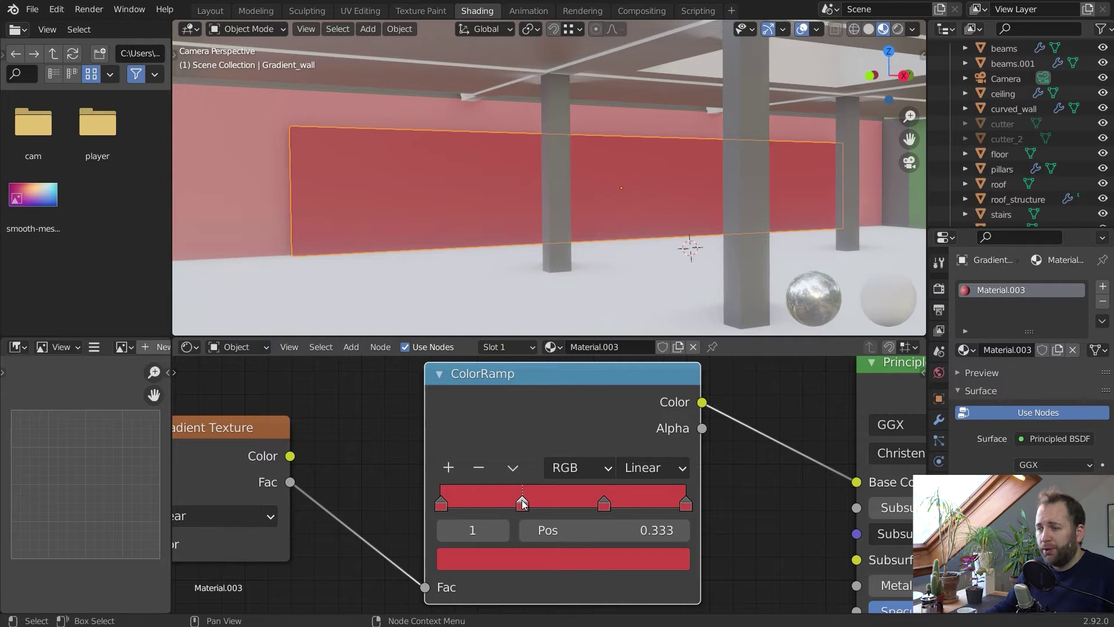
pyautogui.click(534, 556)
pyautogui.click(538, 452)
pyautogui.write('0.125')
pyautogui.press('Return')
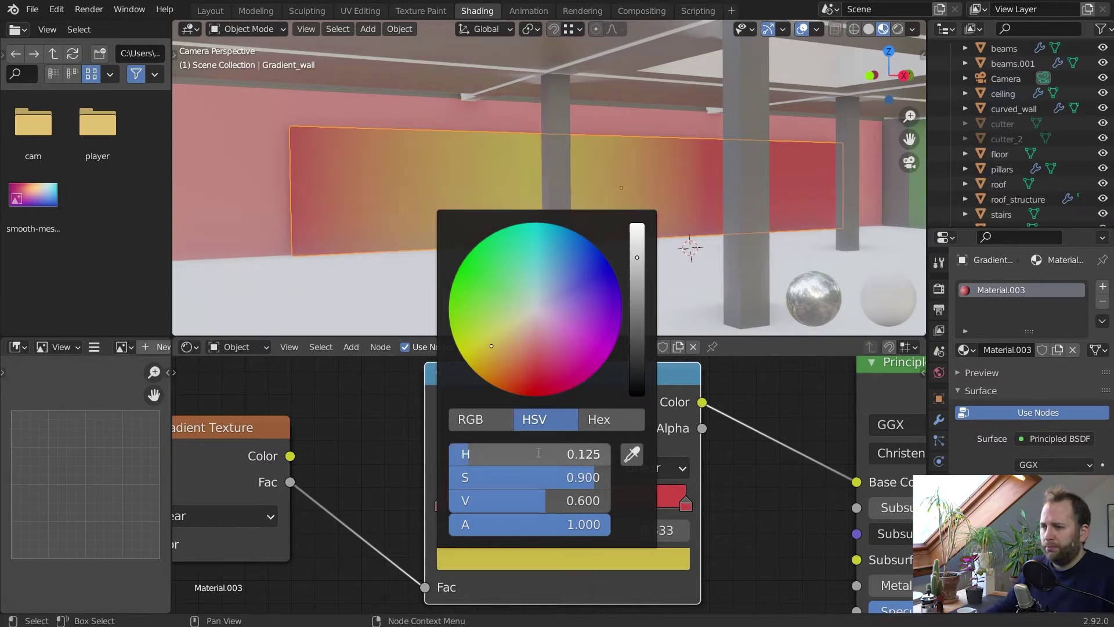
# Set the hue of the ColorRamp's third stop, at position 0.667, to 0.3 for green
pyautogui.click(604, 501)
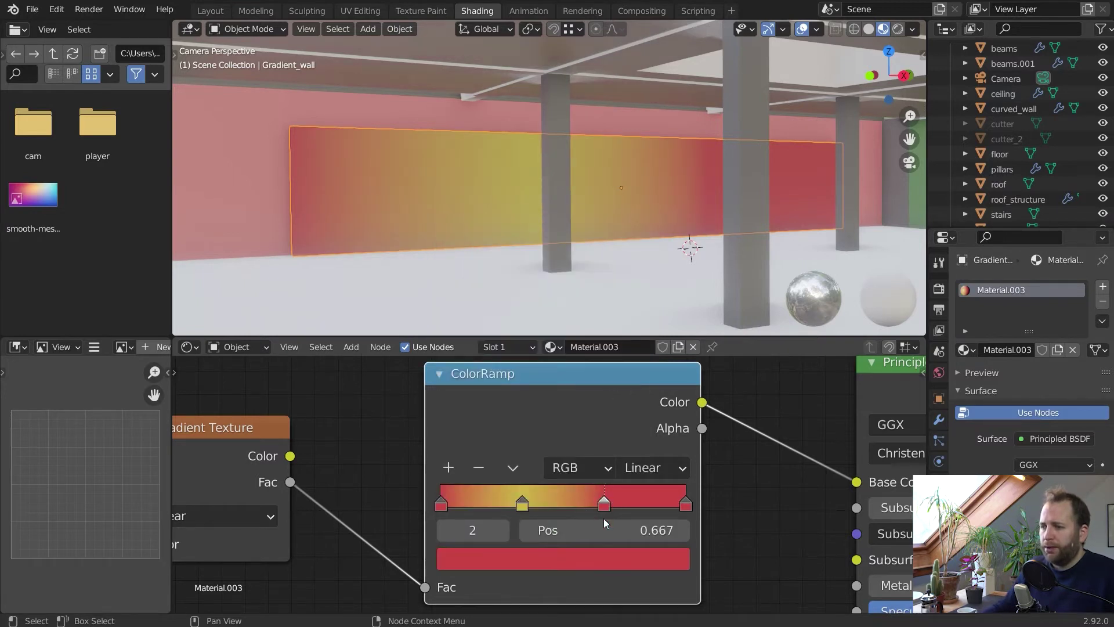
pyautogui.click(601, 556)
pyautogui.click(566, 459)
pyautogui.write('0.33')
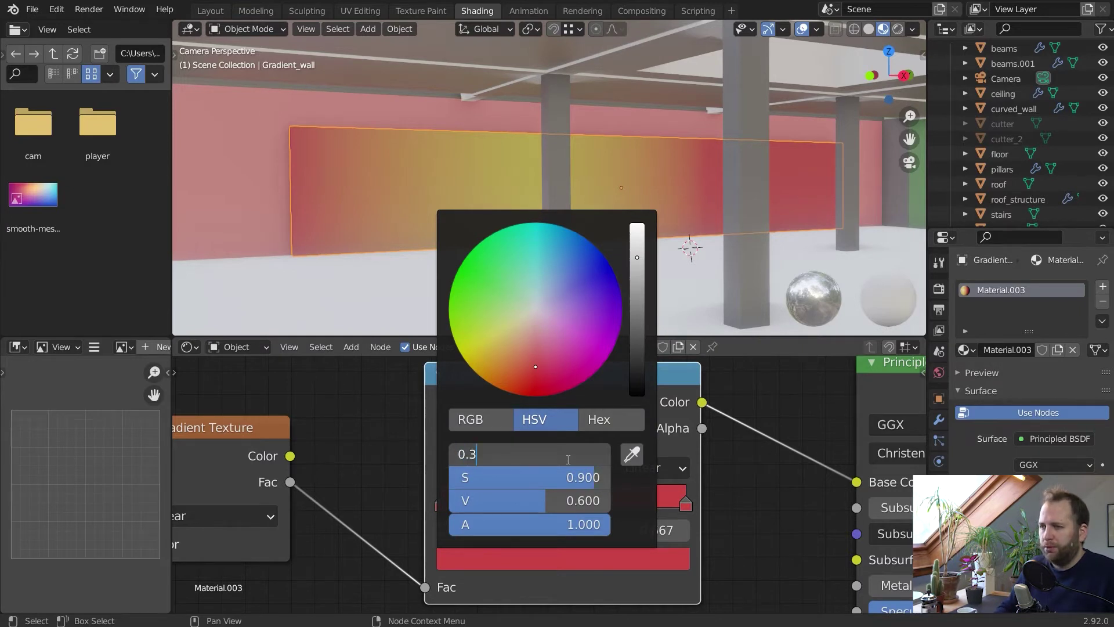
pyautogui.press('Return')
# Set the hue of the ColorRamp's last stop, at position 1.000, to about 0.66 for blue
pyautogui.click(688, 503)
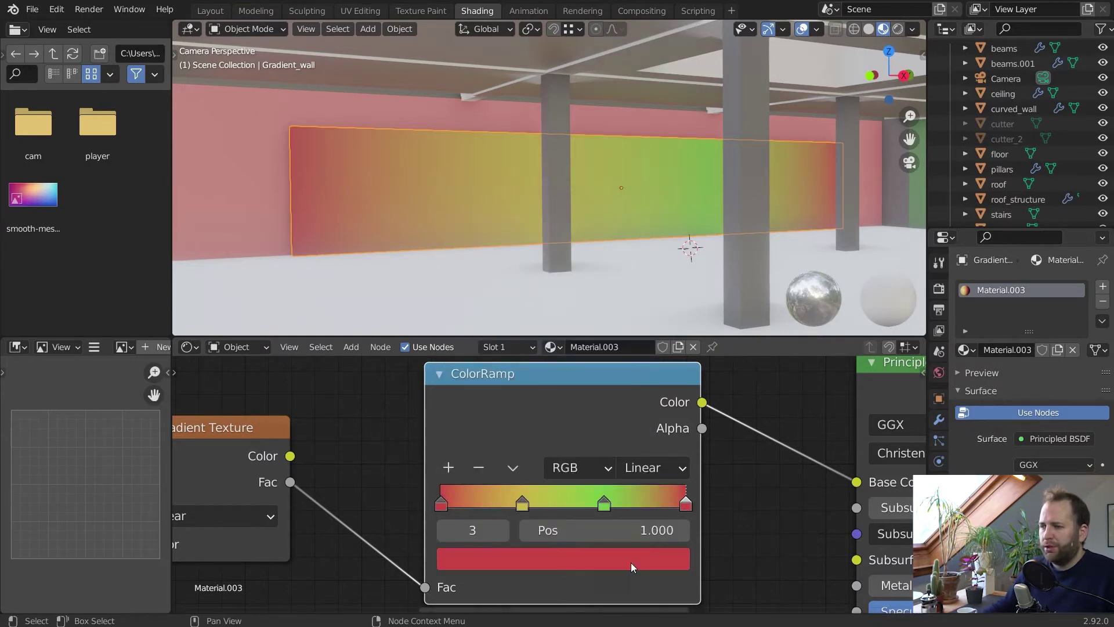
pyautogui.click(631, 560)
pyautogui.moveTo(528, 448); pyautogui.dragTo(634, 453)
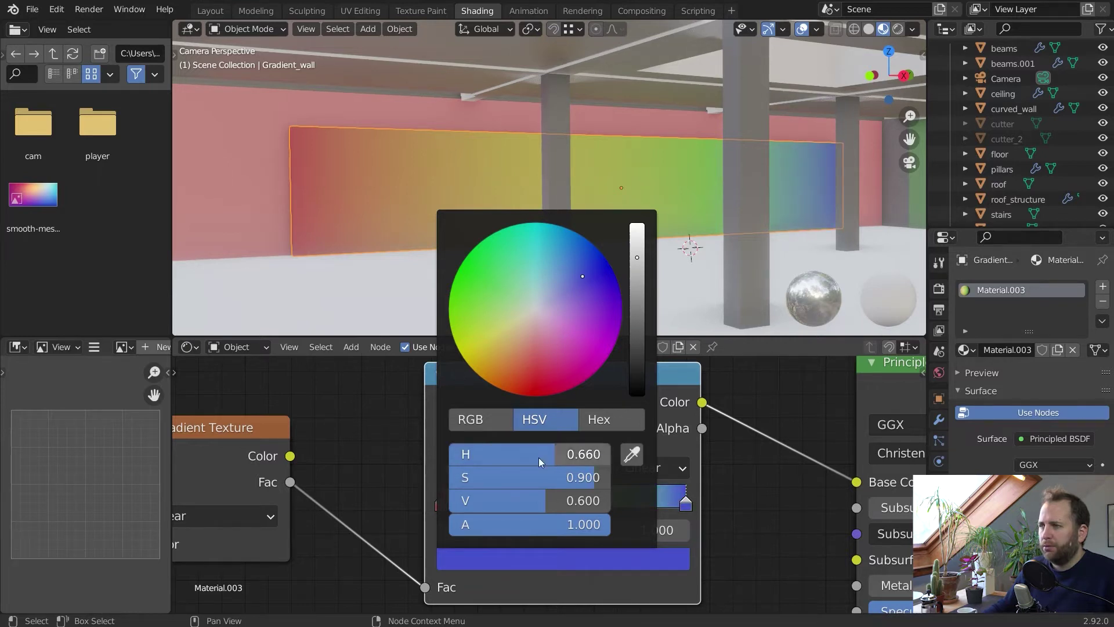
# Shift the hue of the ColorRamp's third stop, at position 0.667, to turquoise
pyautogui.click(604, 503)
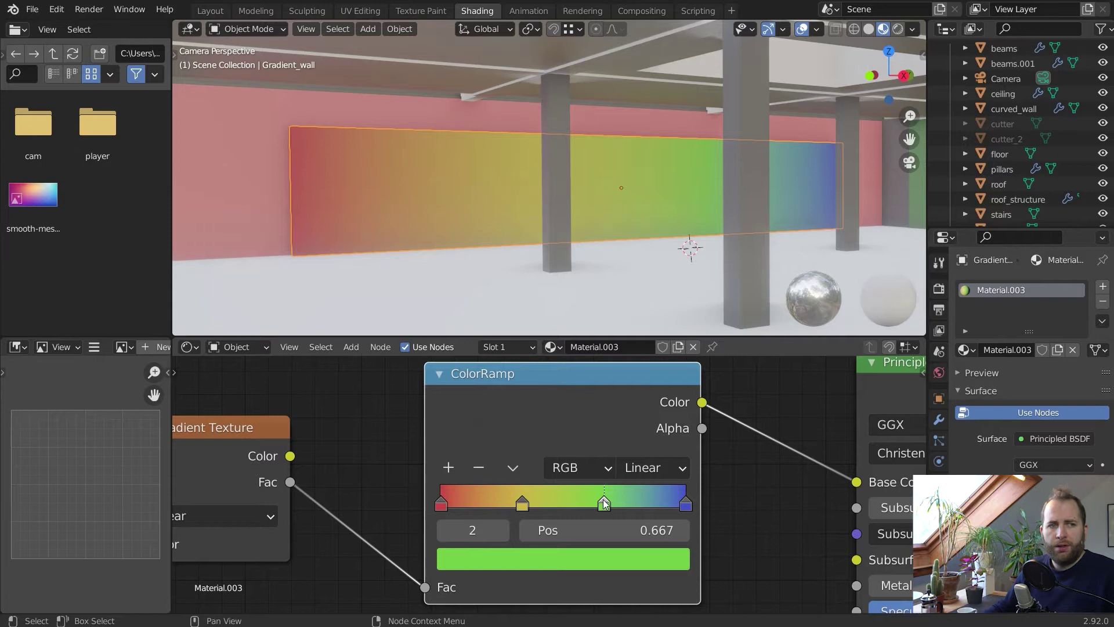
pyautogui.click(611, 565)
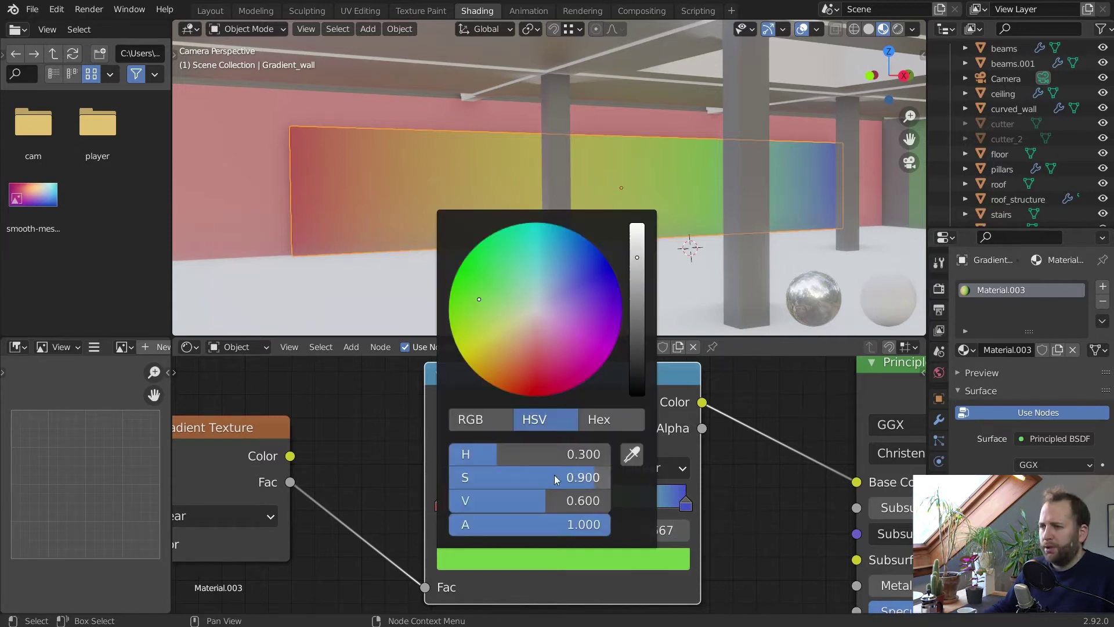
pyautogui.moveTo(510, 455); pyautogui.dragTo(548, 454)
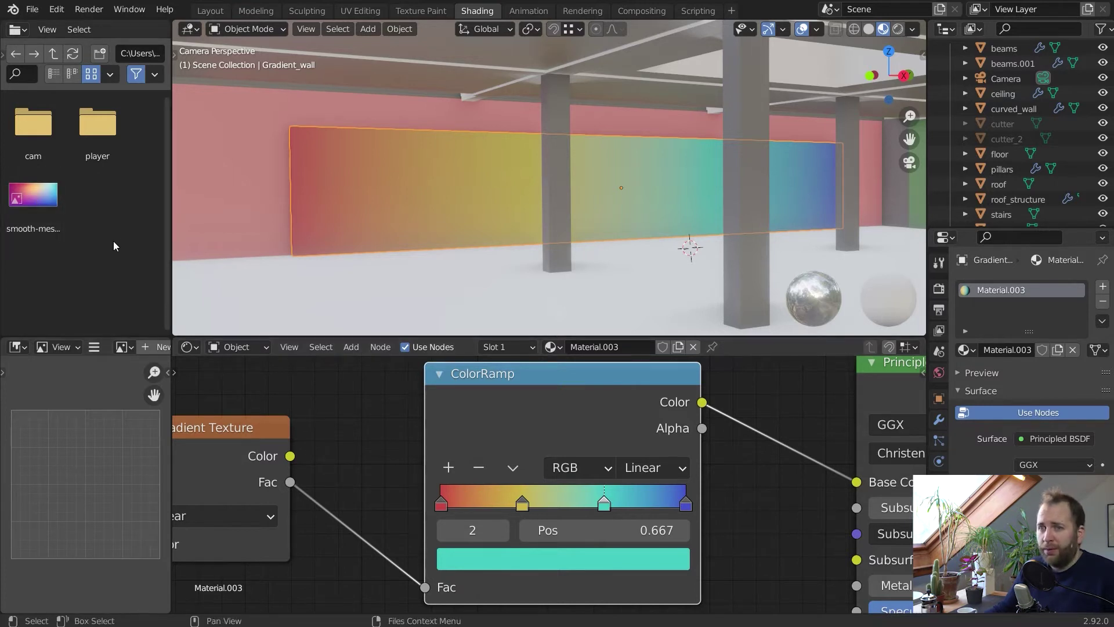
# Load the smooth-mesh gradient image from the file browser into the image editor and fit its height in view
pyautogui.click(40, 198)
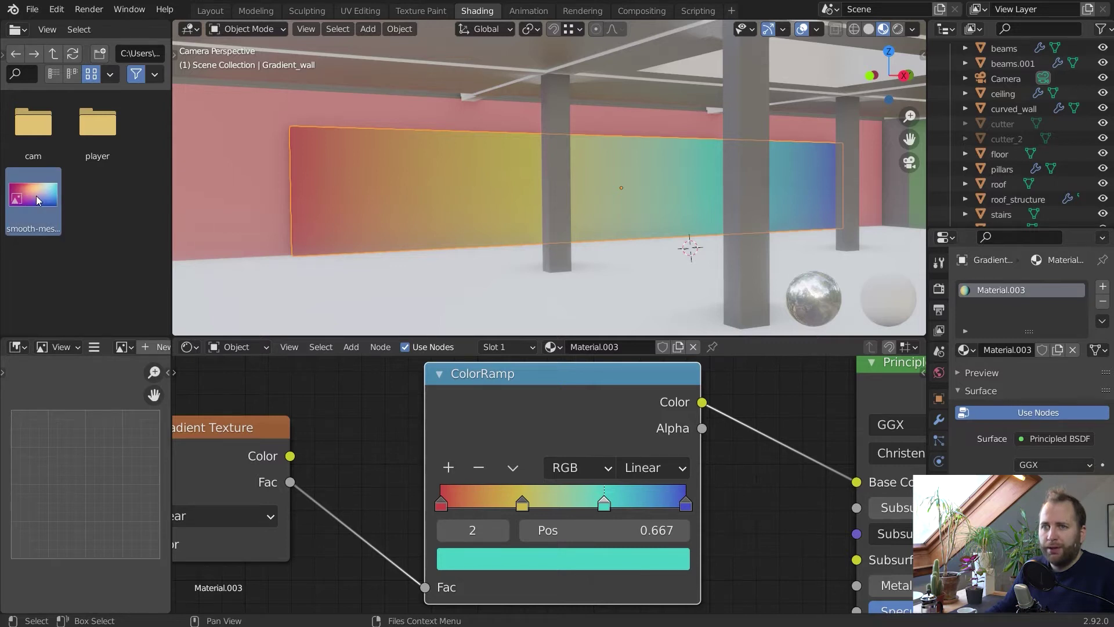
pyautogui.moveTo(36, 196); pyautogui.dragTo(57, 443)
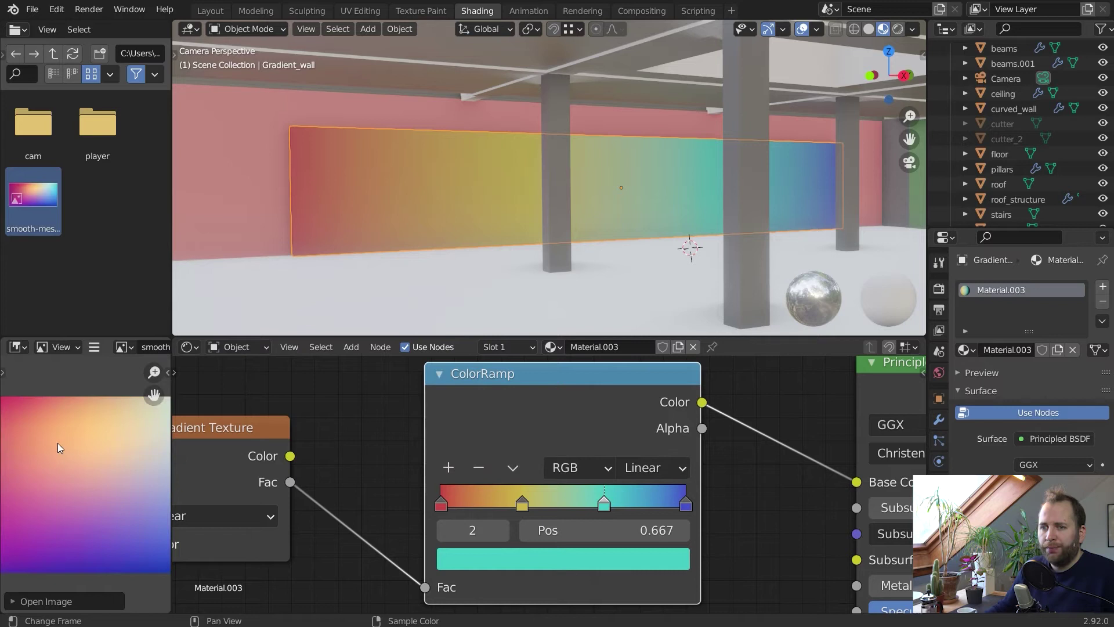
pyautogui.scroll(-2, 72, 448)
pyautogui.scroll(1, 73, 448)
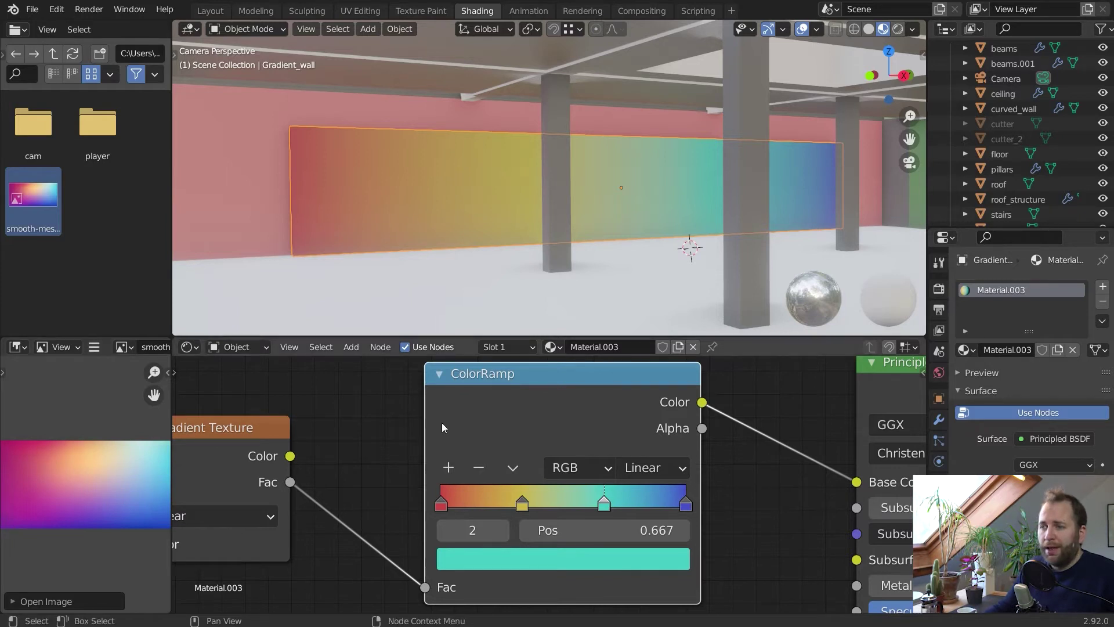
# Use the ColorRamp's Eyedropper to sample a series of colors from the loaded gradient image into the ramp
pyautogui.click(513, 468)
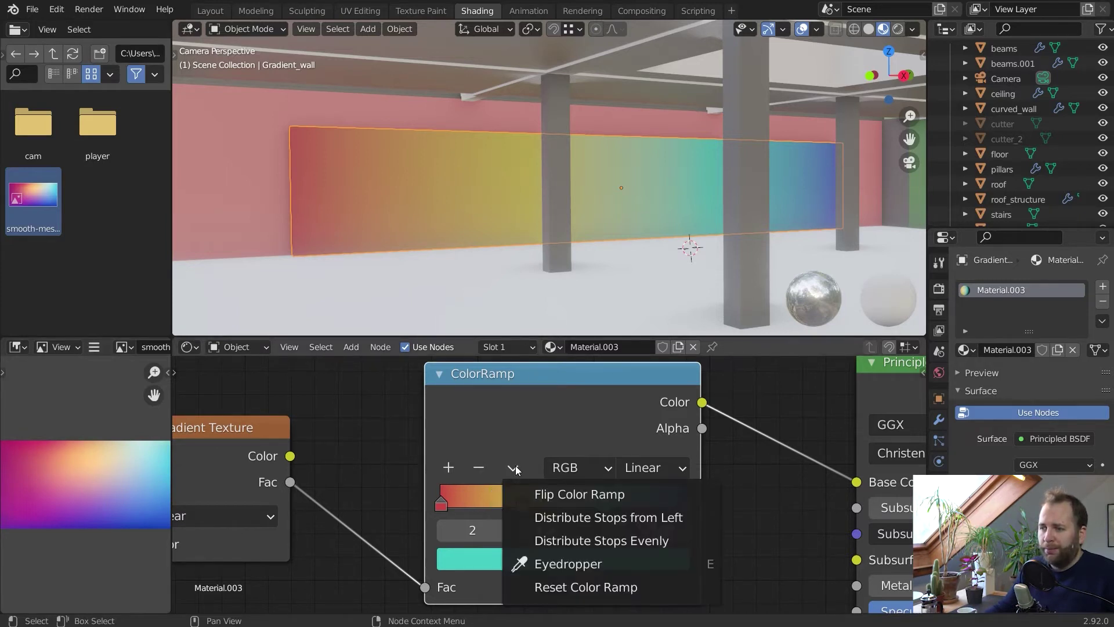
pyautogui.click(552, 566)
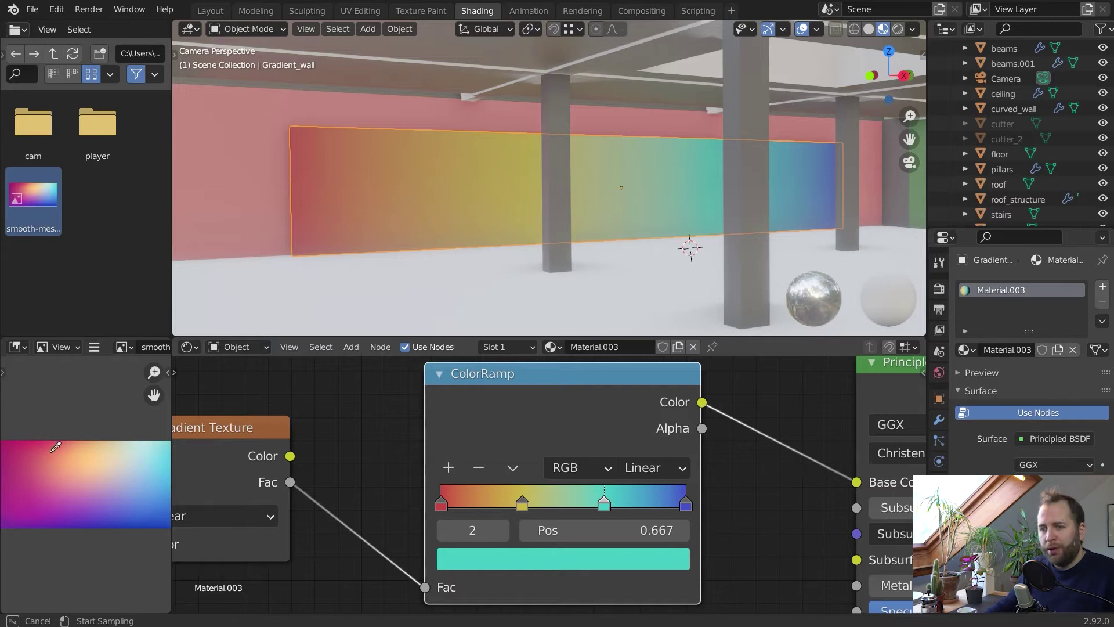
pyautogui.press('Escape')
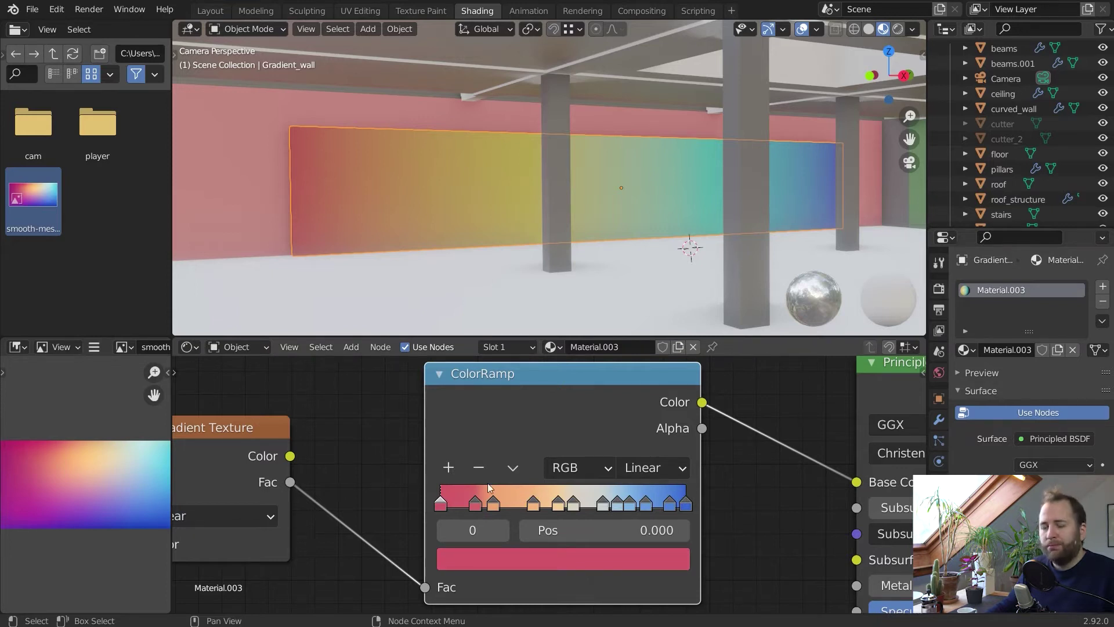
# Try distributing the ColorRamp's sampled stops evenly, and undo back to the manually colored four-stop ramp
pyautogui.click(513, 467)
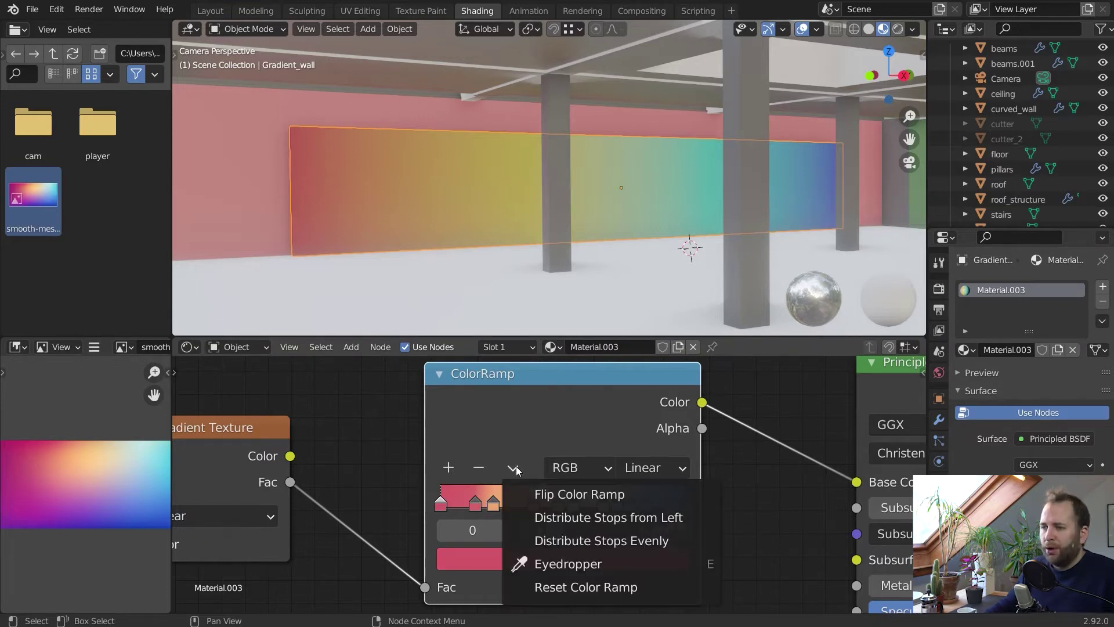
pyautogui.click(549, 540)
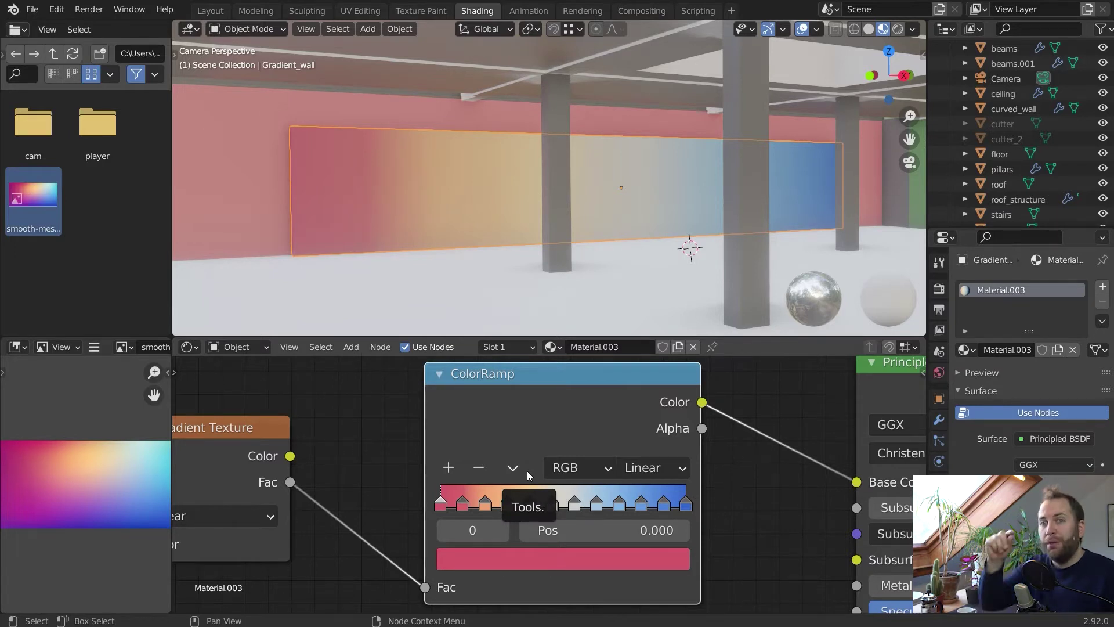
pyautogui.hotkey('ctrl', 'z')
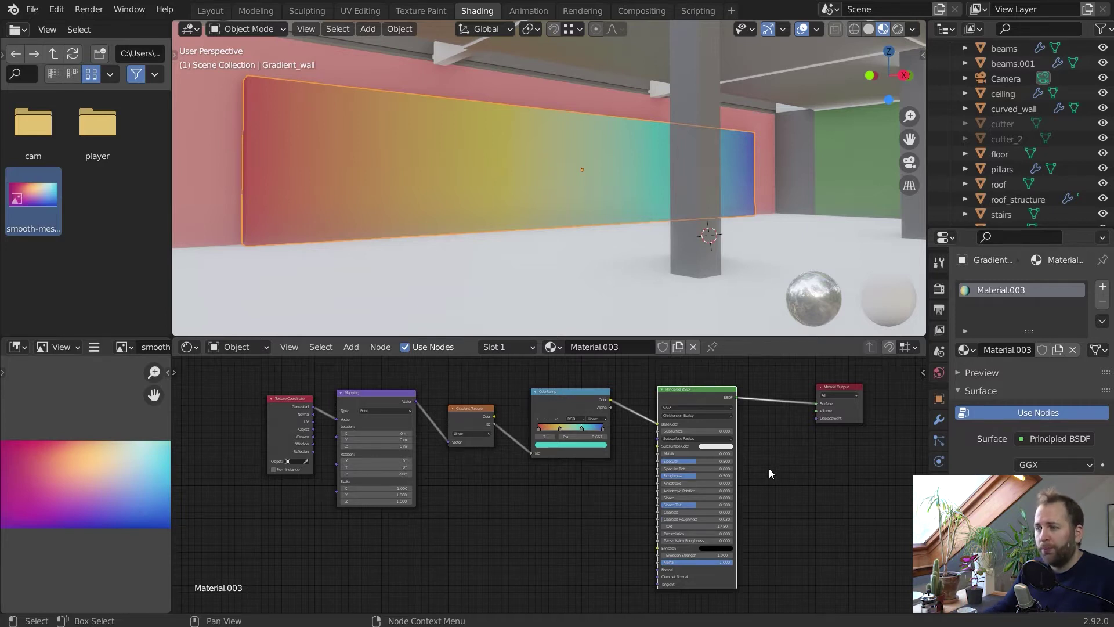
# Enlarge the node editor and link the ColorRamp's Color output to the Principled BSDF's Emission input as well
pyautogui.scroll(1, 767, 475)
pyautogui.moveTo(582, 376); pyautogui.dragTo(592, 378)
pyautogui.scroll(2, 786, 420)
pyautogui.scroll(-2, 787, 420)
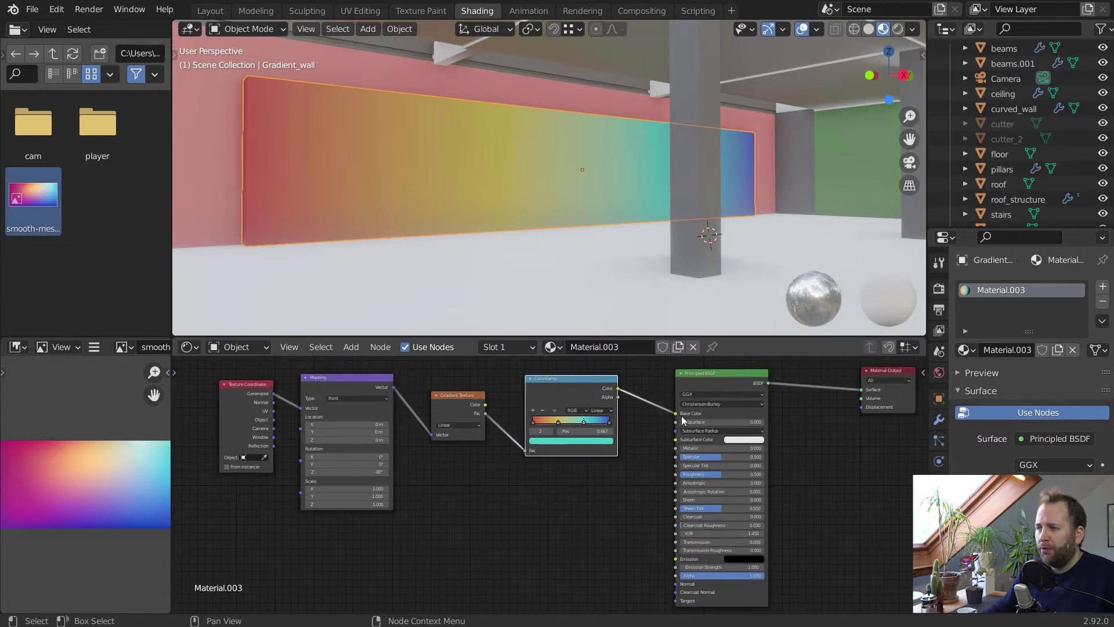
pyautogui.moveTo(746, 339); pyautogui.dragTo(759, 169)
pyautogui.scroll(3, 676, 291)
pyautogui.moveTo(676, 292); pyautogui.dragTo(504, 253, button='middle')
pyautogui.moveTo(424, 214); pyautogui.dragTo(421, 210)
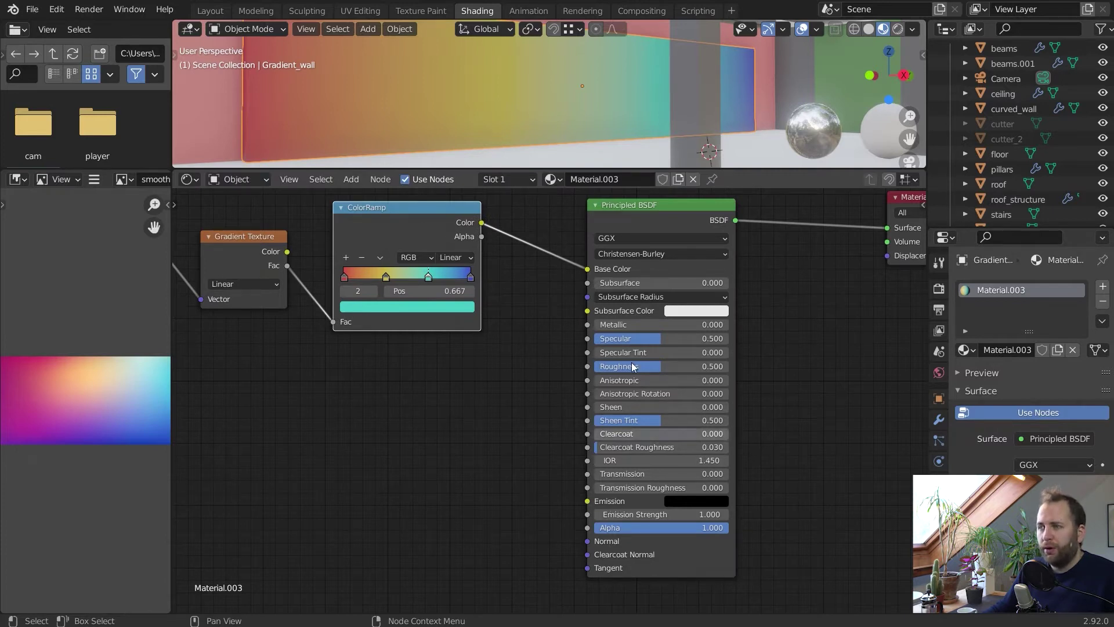
pyautogui.moveTo(652, 204); pyautogui.dragTo(646, 210)
pyautogui.moveTo(482, 222); pyautogui.dragTo(582, 507)
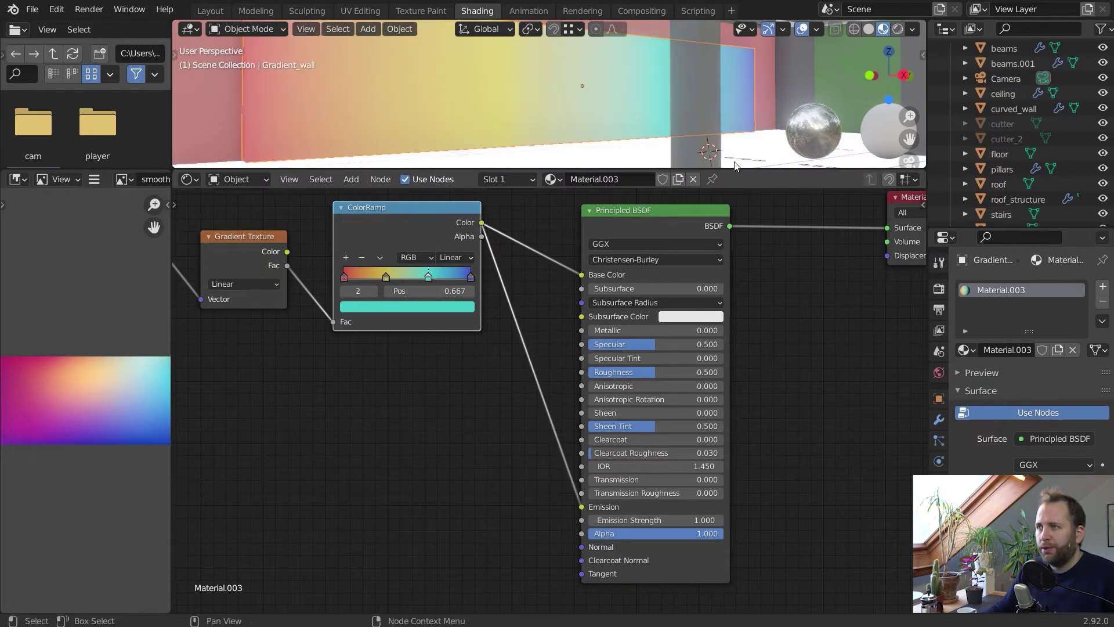
# Set the Principled BSDF's Emission Strength to 0 and back to 1 to compare the wall's glow
pyautogui.click(672, 520)
pyautogui.write('0')
pyautogui.press('Return')
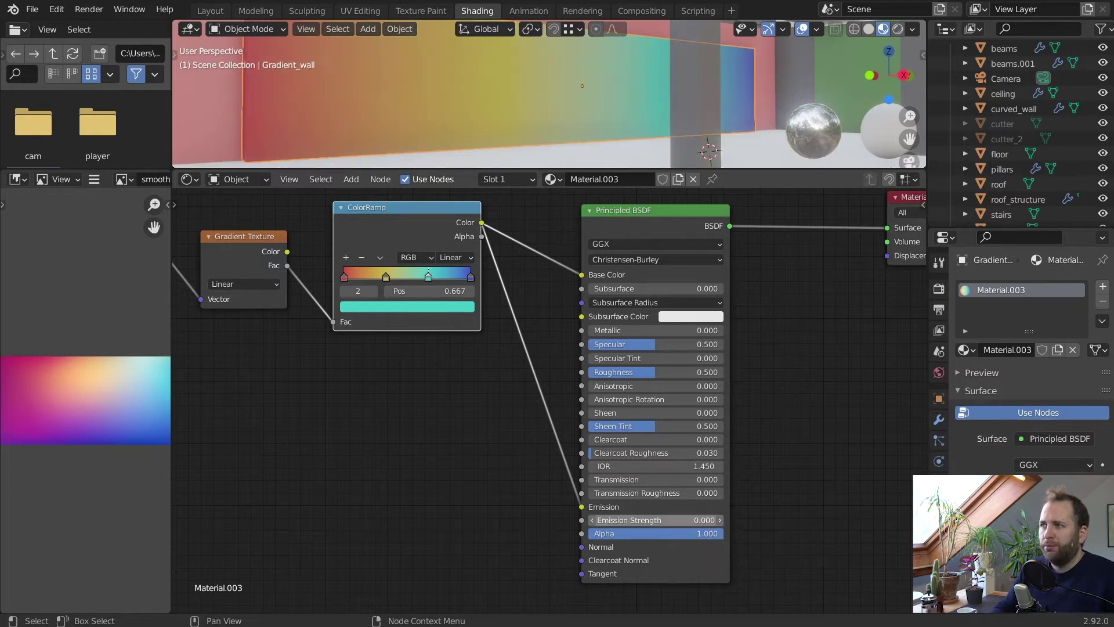
pyautogui.click(672, 520)
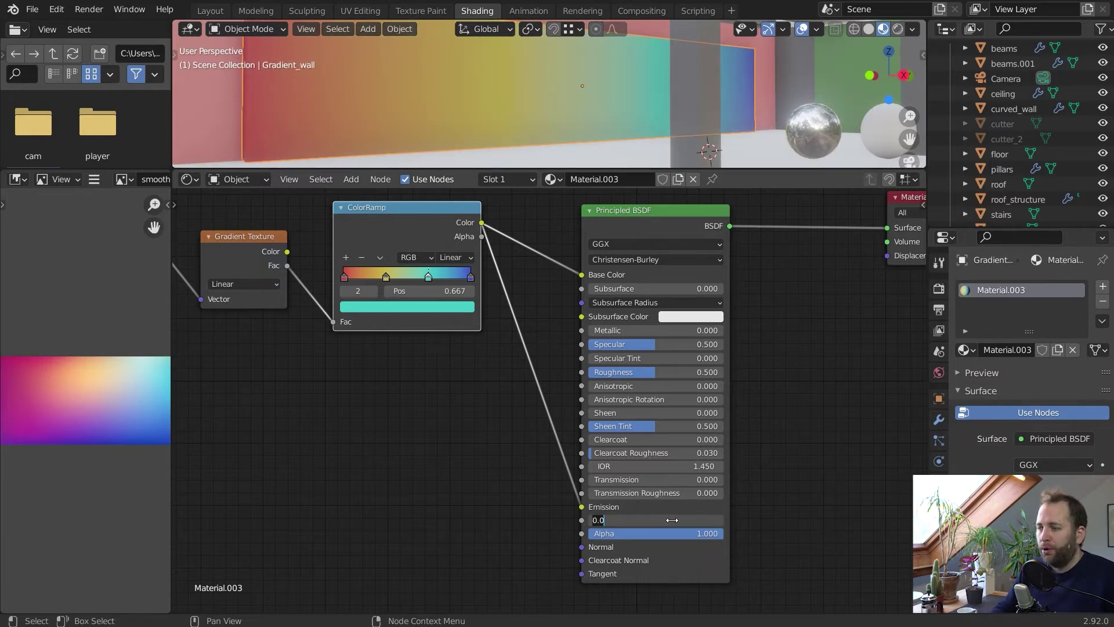
pyautogui.write('1')
pyautogui.press('Return')
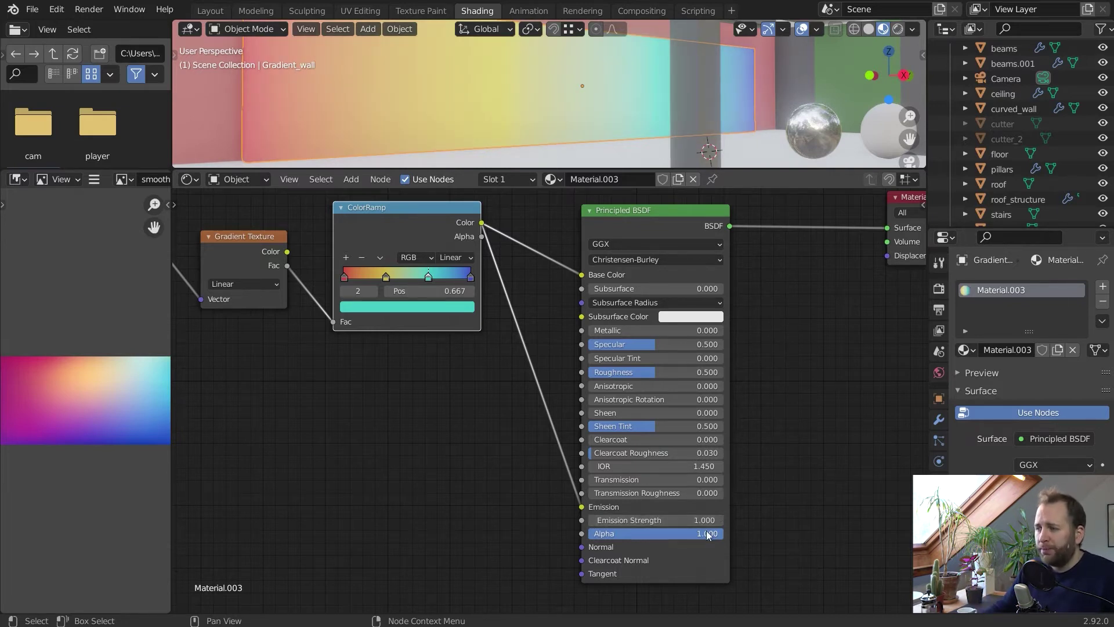
# Try an Emission Strength of 10 on the gradient wall and check its glow in the viewport
pyautogui.click(681, 518)
pyautogui.write('10')
pyautogui.press('Return')
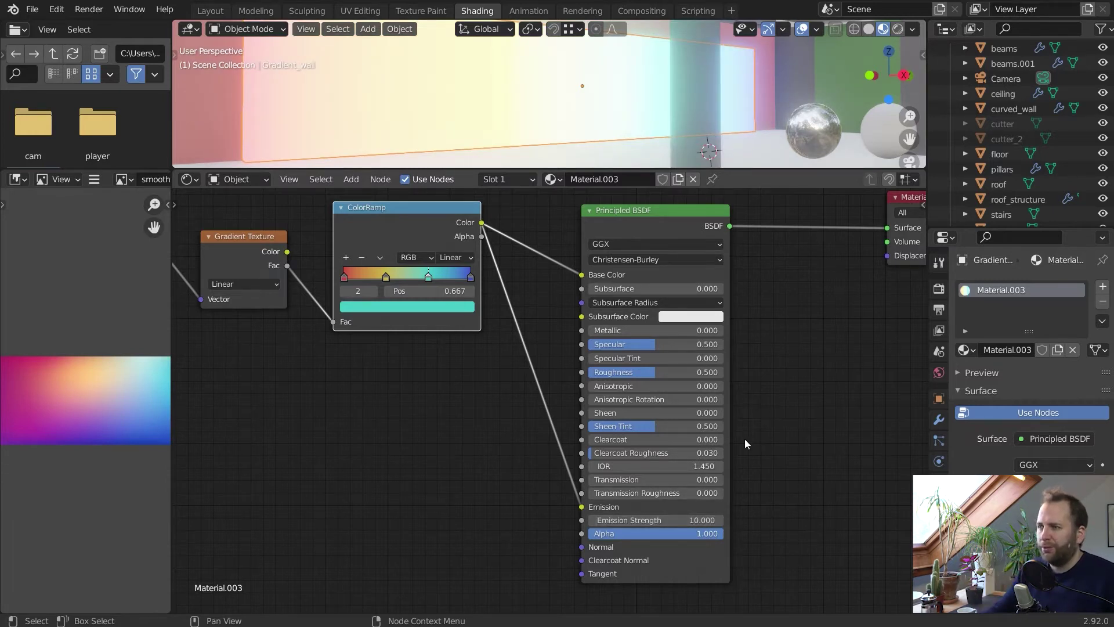
pyautogui.scroll(-3, 772, 115)
pyautogui.moveTo(773, 115); pyautogui.dragTo(742, 123, button='middle')
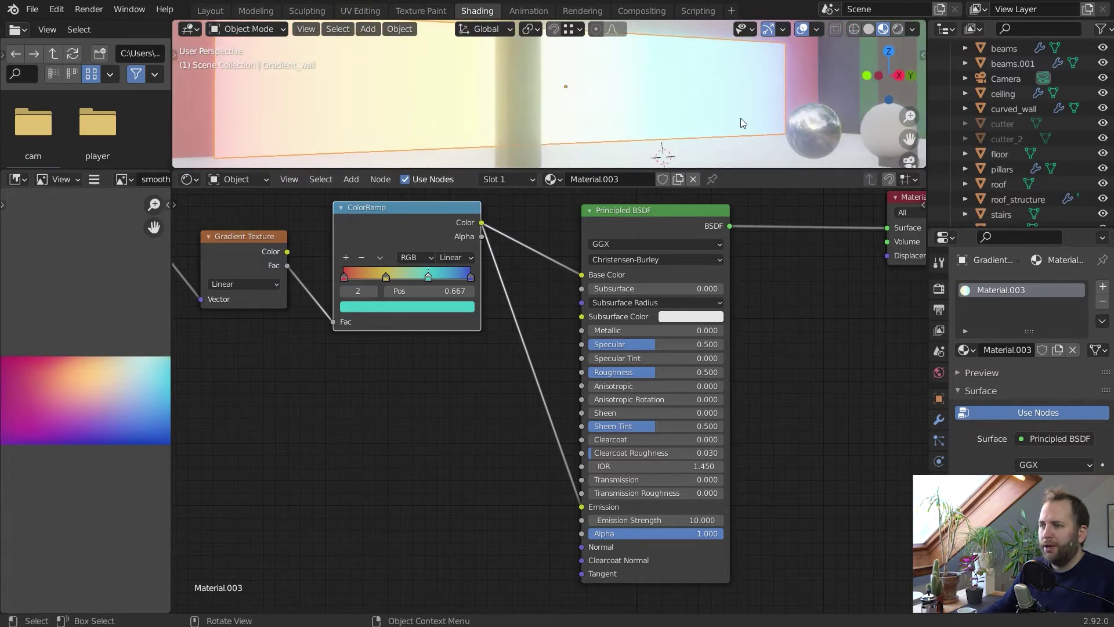
# Reduce the gradient wall's Emission Strength, first trying 3 and settling on 2
pyautogui.click(654, 519)
pyautogui.write('3')
pyautogui.press('BackSpace')
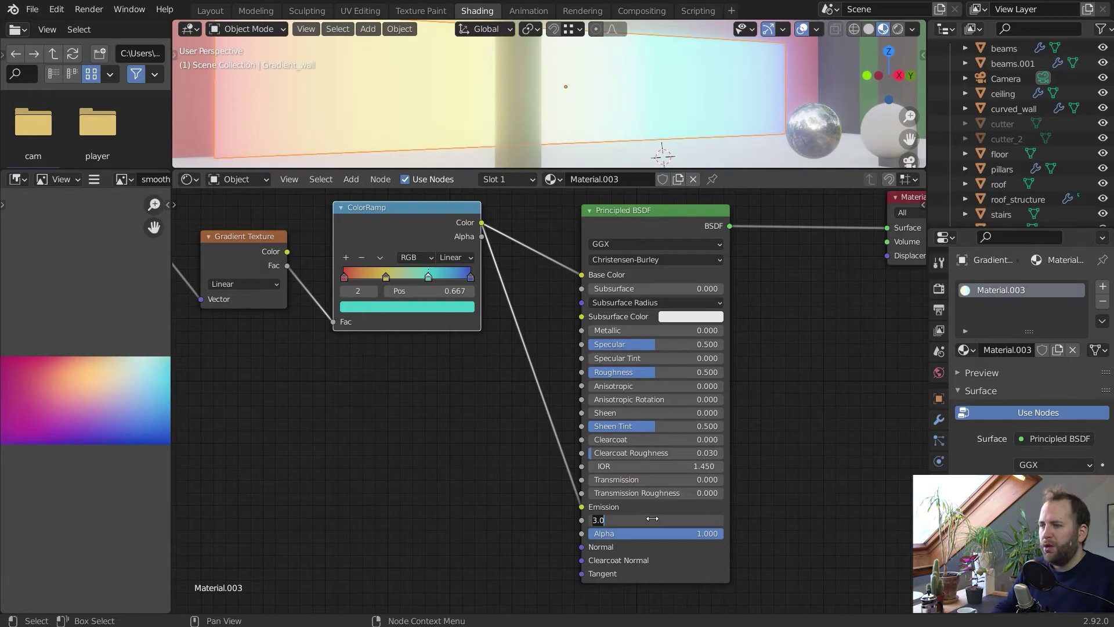
pyautogui.write('2')
pyautogui.press('Return')
# Set the Principled BSDF's Roughness to 0 and Metallic to 1 to make the gradient wall reflective
pyautogui.scroll(-2, 782, 395)
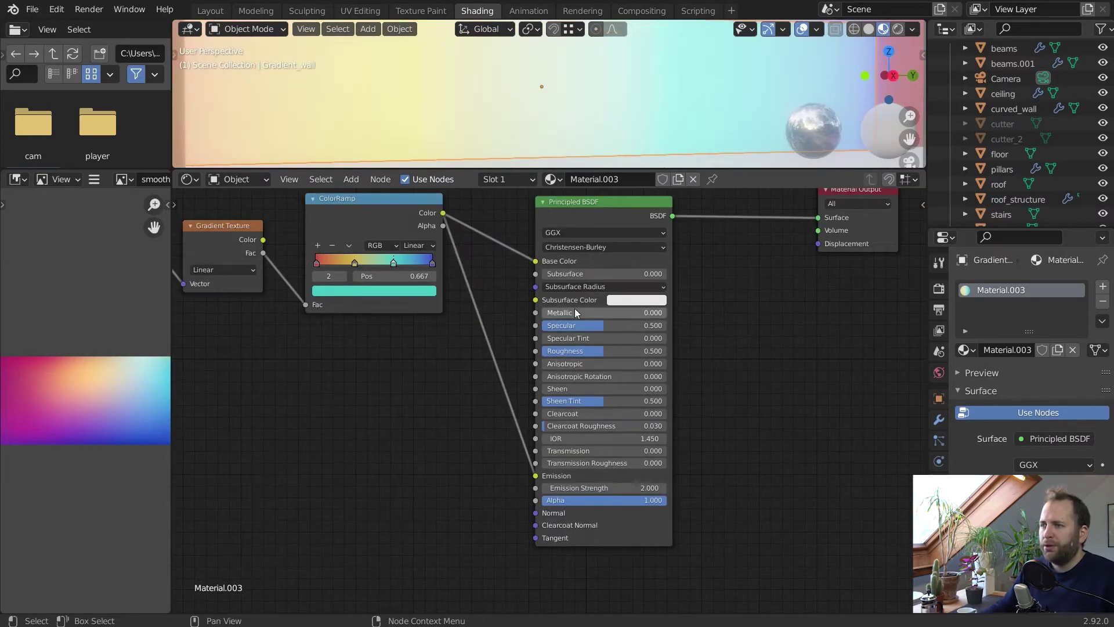
pyautogui.moveTo(606, 352); pyautogui.dragTo(546, 353)
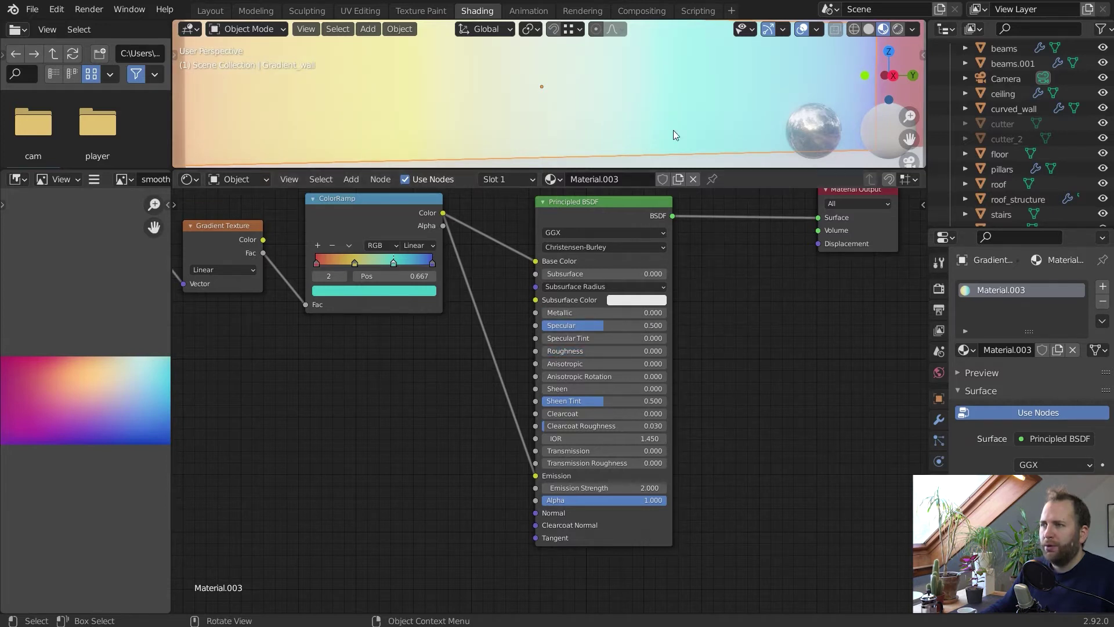
pyautogui.moveTo(673, 130); pyautogui.dragTo(638, 133, button='middle')
pyautogui.moveTo(573, 314); pyautogui.dragTo(800, 315)
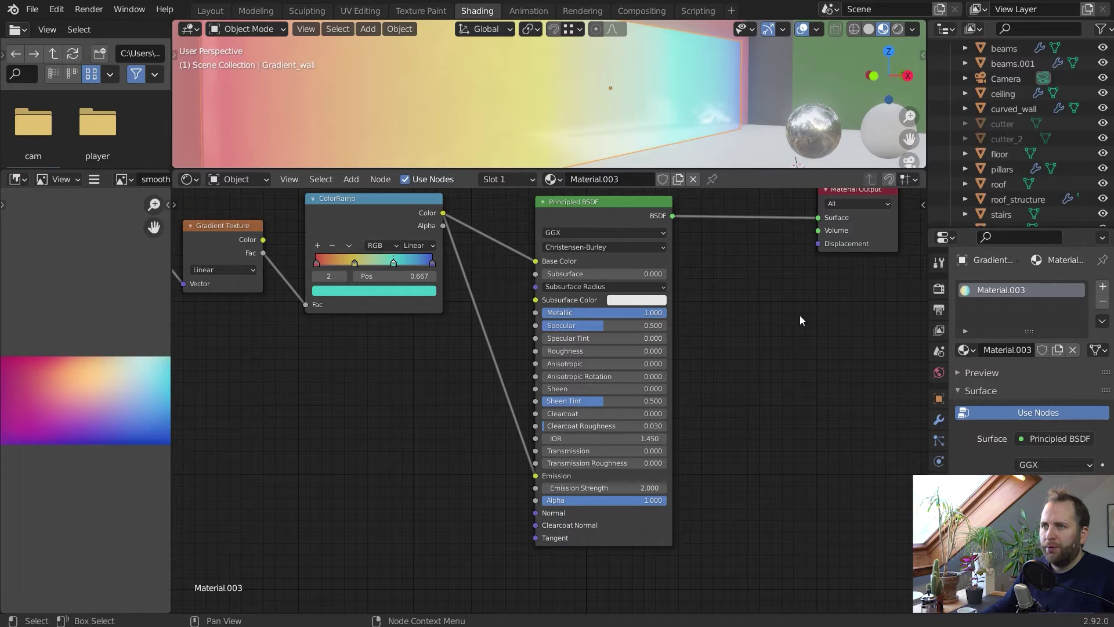
pyautogui.moveTo(701, 155); pyautogui.dragTo(636, 96, button='middle')
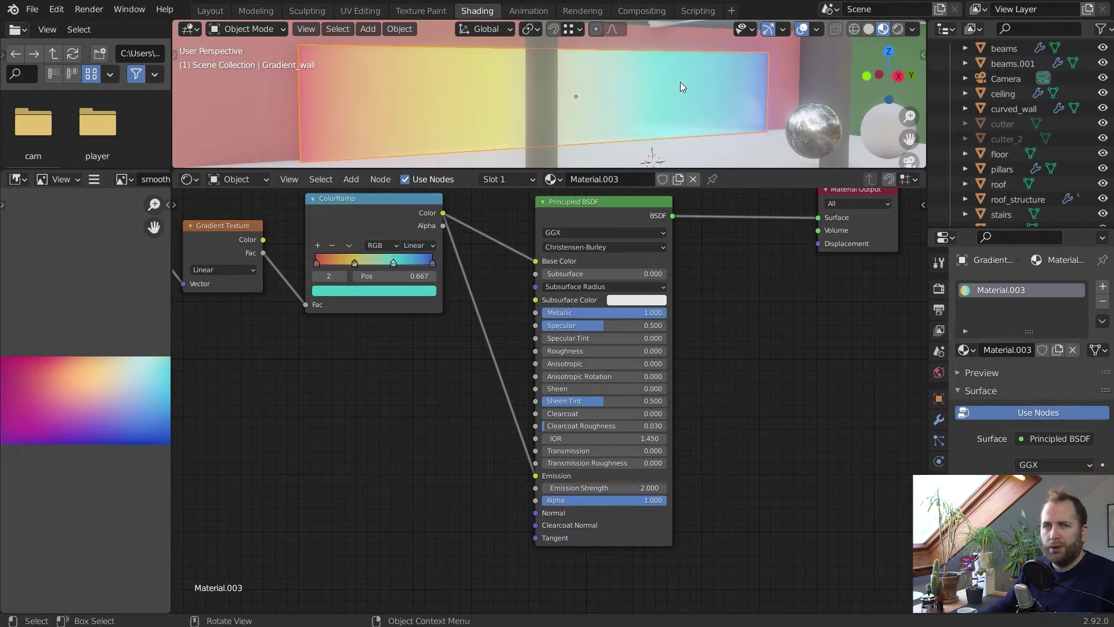
# Move the Material Output and Principled BSDF nodes farther from the ColorRamp to make room for more nodes
pyautogui.scroll(-2, 753, 326)
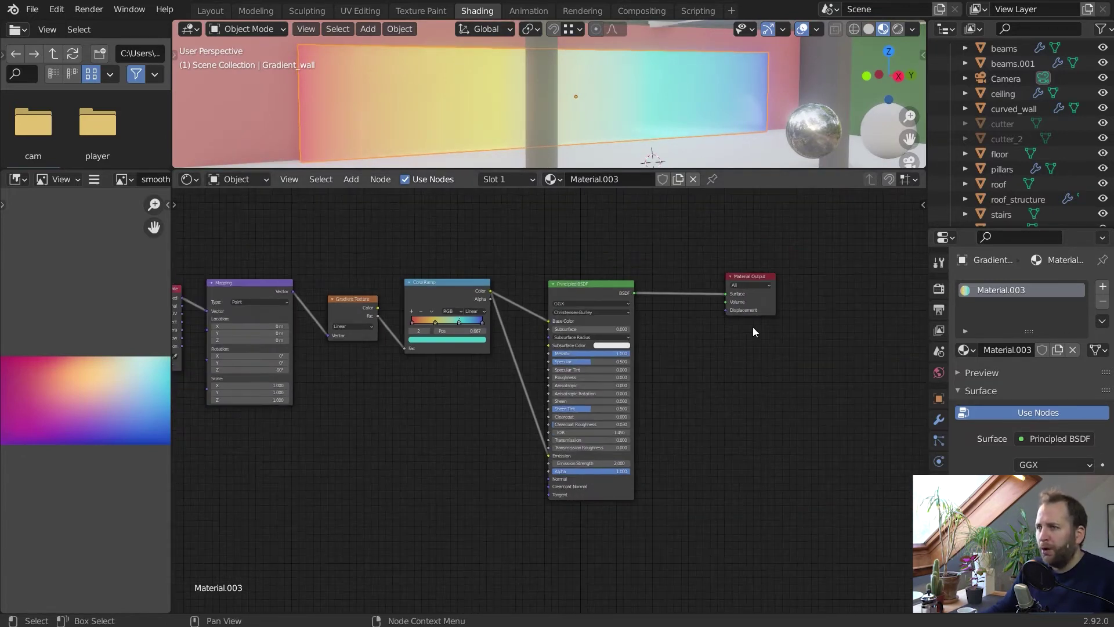
pyautogui.moveTo(757, 276); pyautogui.dragTo(822, 273)
pyautogui.moveTo(698, 352); pyautogui.dragTo(743, 390, button='middle')
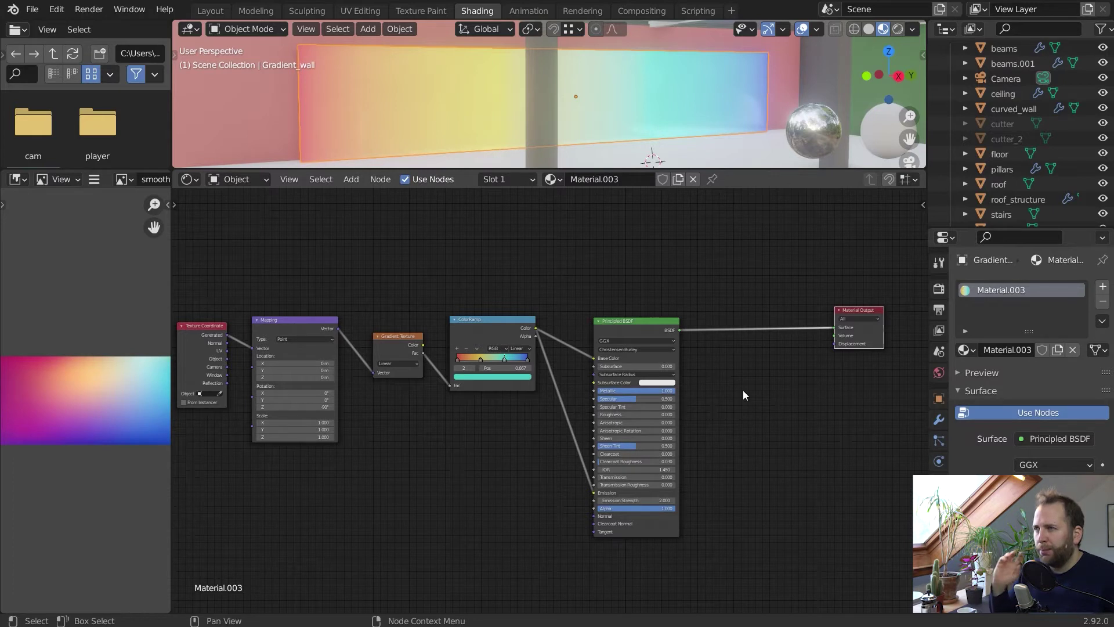
pyautogui.moveTo(645, 320); pyautogui.dragTo(681, 344, button='middle')
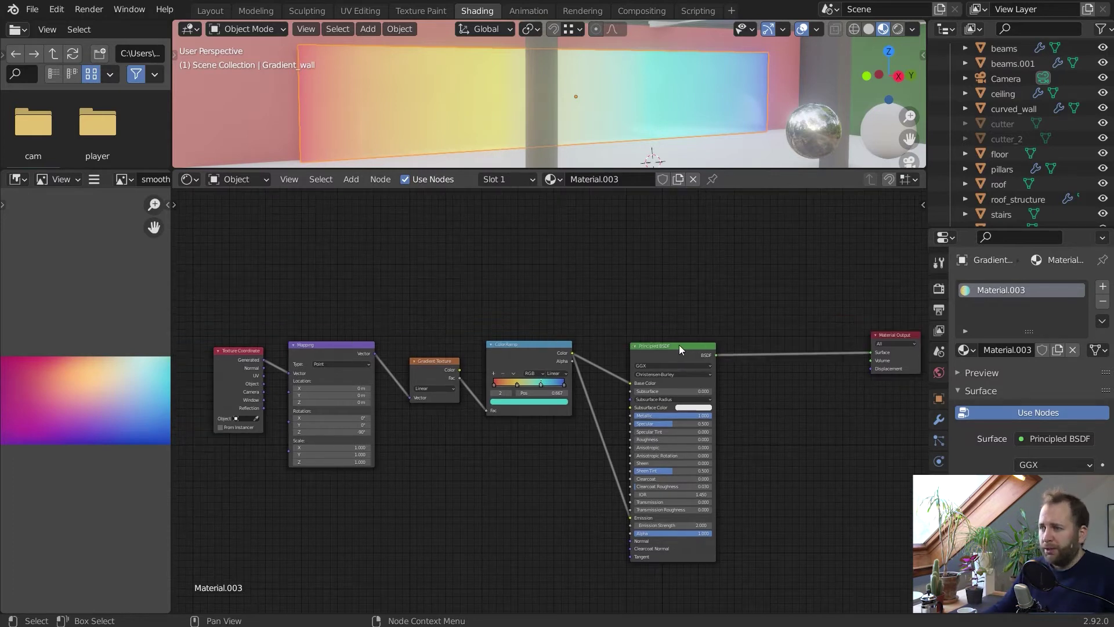
pyautogui.moveTo(672, 347); pyautogui.dragTo(774, 337)
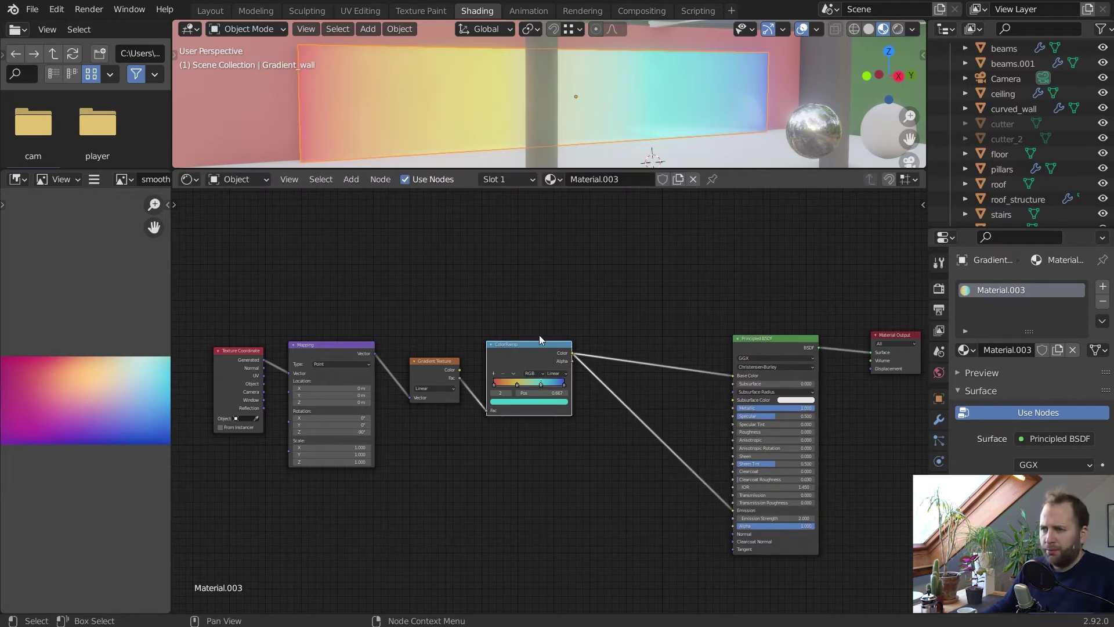
# Duplicate the ColorRamp and Mapping nodes and place the copies above the originals
pyautogui.moveTo(555, 315); pyautogui.dragTo(625, 326, button='middle')
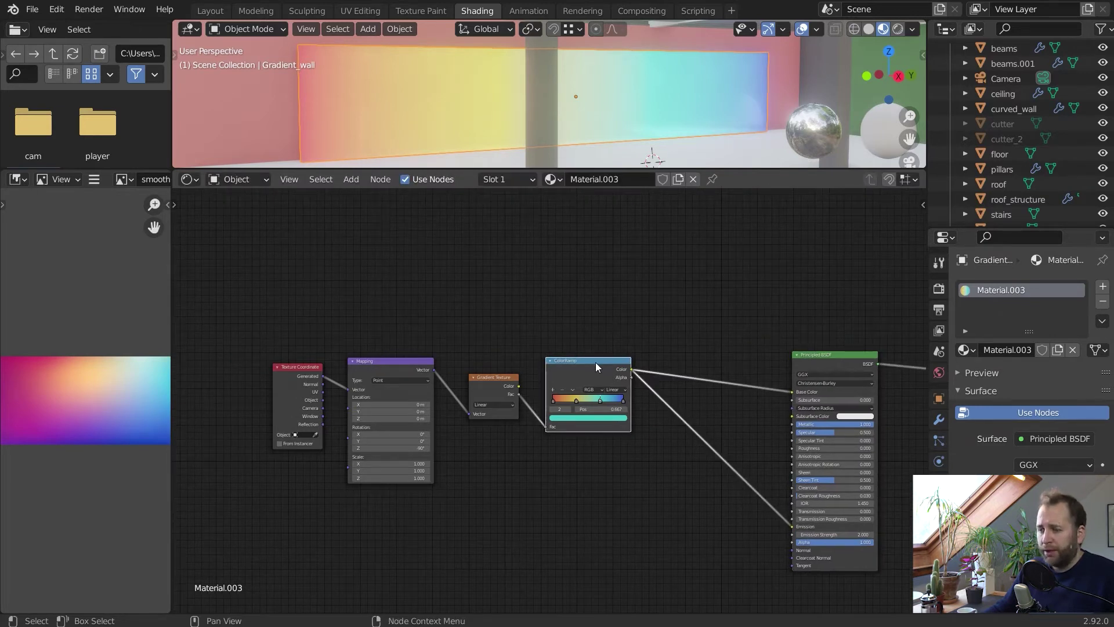
pyautogui.hotkey('shift', 'd')
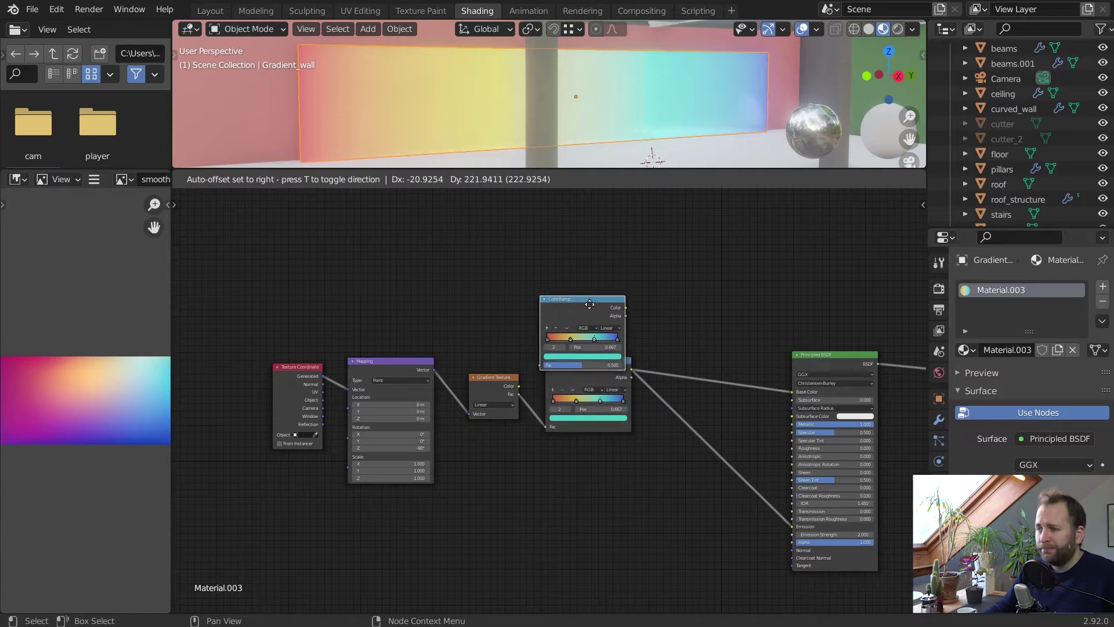
pyautogui.click(595, 243)
pyautogui.click(385, 360)
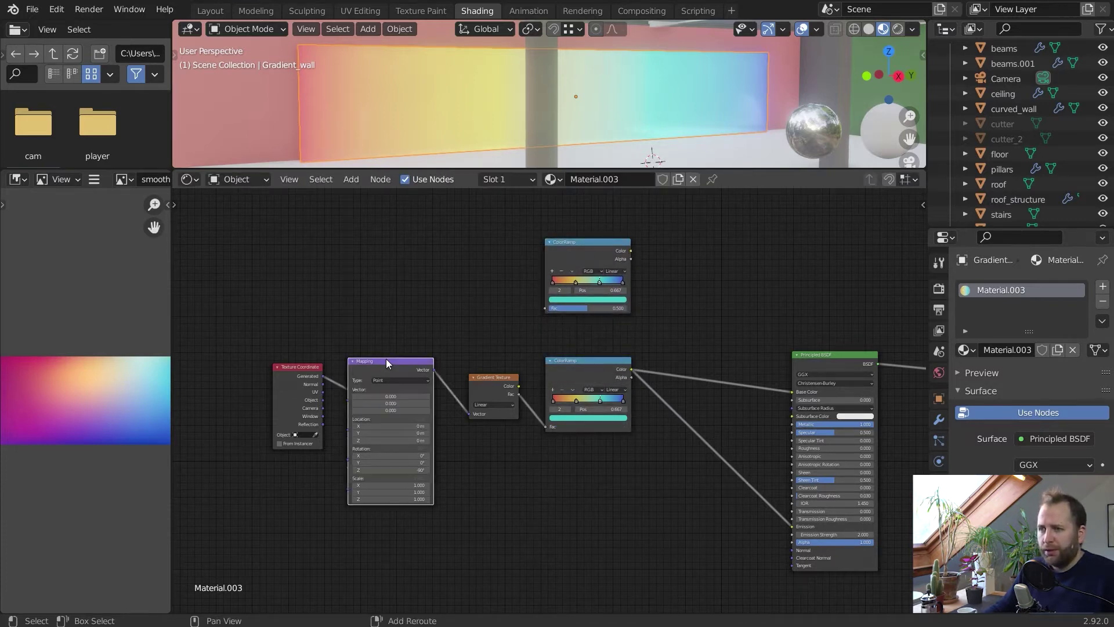
pyautogui.hotkey('shift', 'd')
pyautogui.click(384, 192)
# Link the Texture Coordinate's Generated output to the duplicated Mapping's Vector, and that Mapping's output to the duplicated ColorRamp's Fac
pyautogui.moveTo(310, 367); pyautogui.dragTo(349, 236)
pyautogui.moveTo(390, 197); pyautogui.dragTo(544, 308)
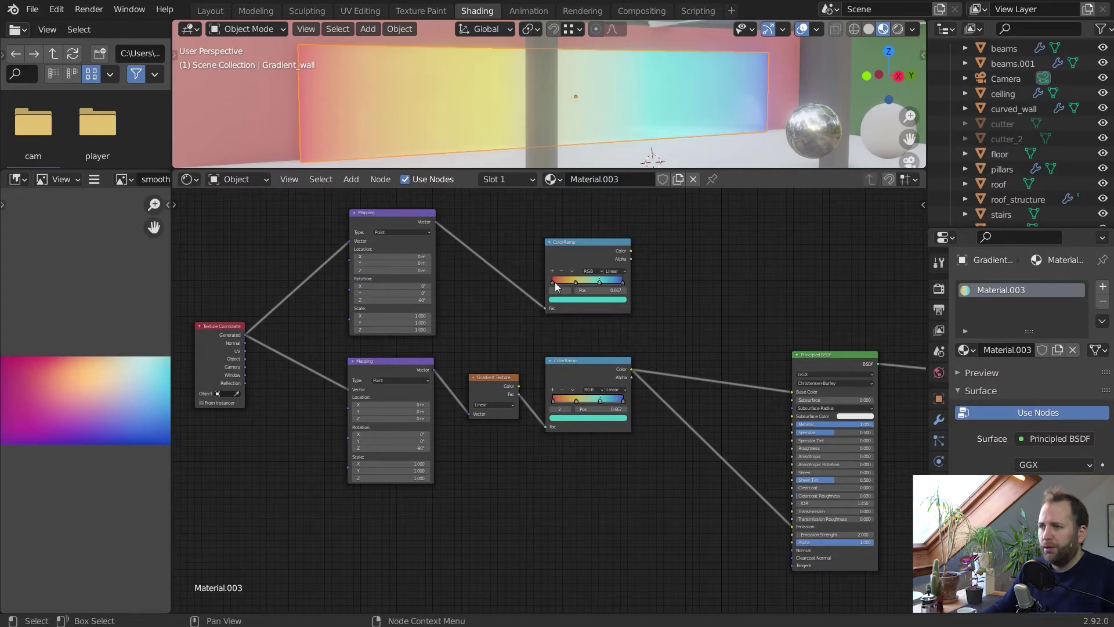
pyautogui.moveTo(594, 242); pyautogui.dragTo(592, 239)
# Reset the duplicated ColorRamp to its default black-to-white gradient
pyautogui.scroll(2, 613, 260)
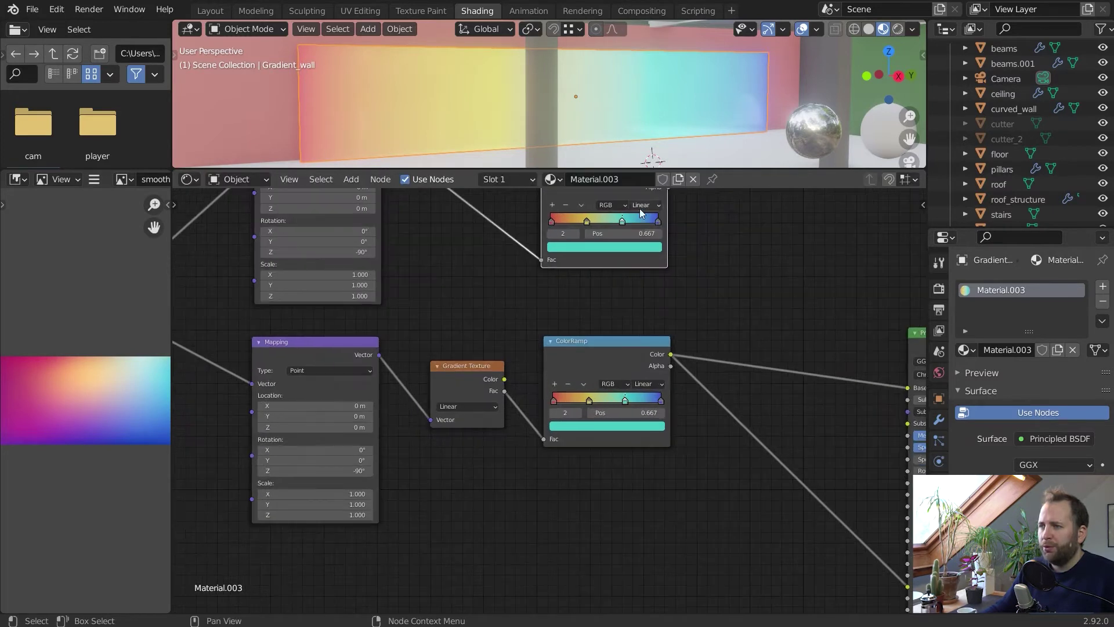
pyautogui.moveTo(705, 277); pyautogui.dragTo(697, 292, button='middle')
pyautogui.keyDown('shift'); pyautogui.scroll(3, 698, 291); pyautogui.keyUp('shift')
pyautogui.scroll(1, 603, 273)
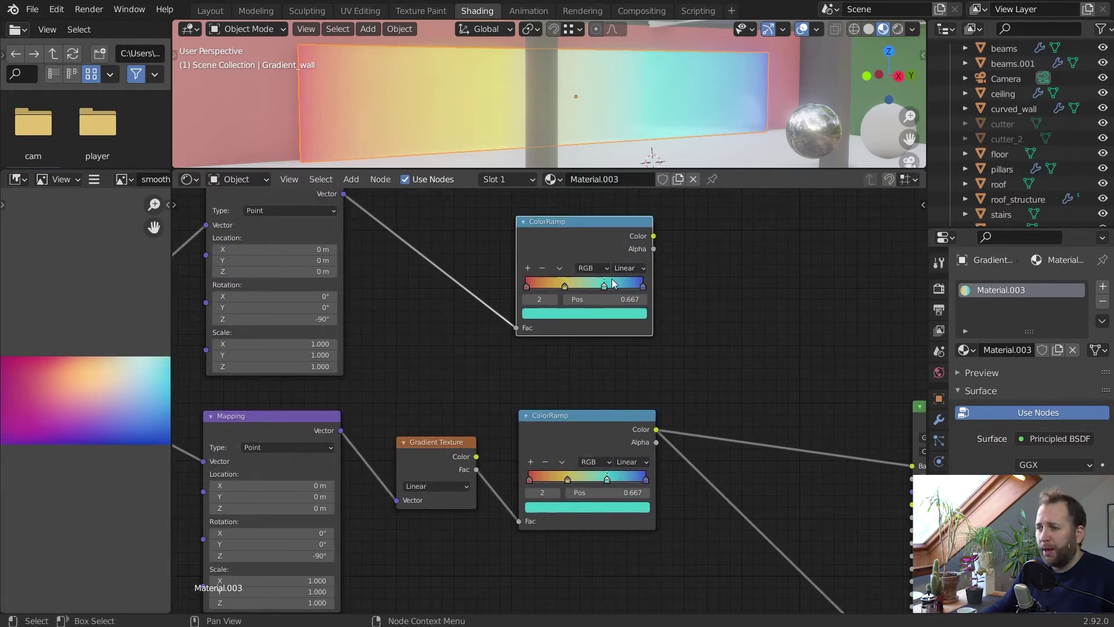
pyautogui.click(560, 268)
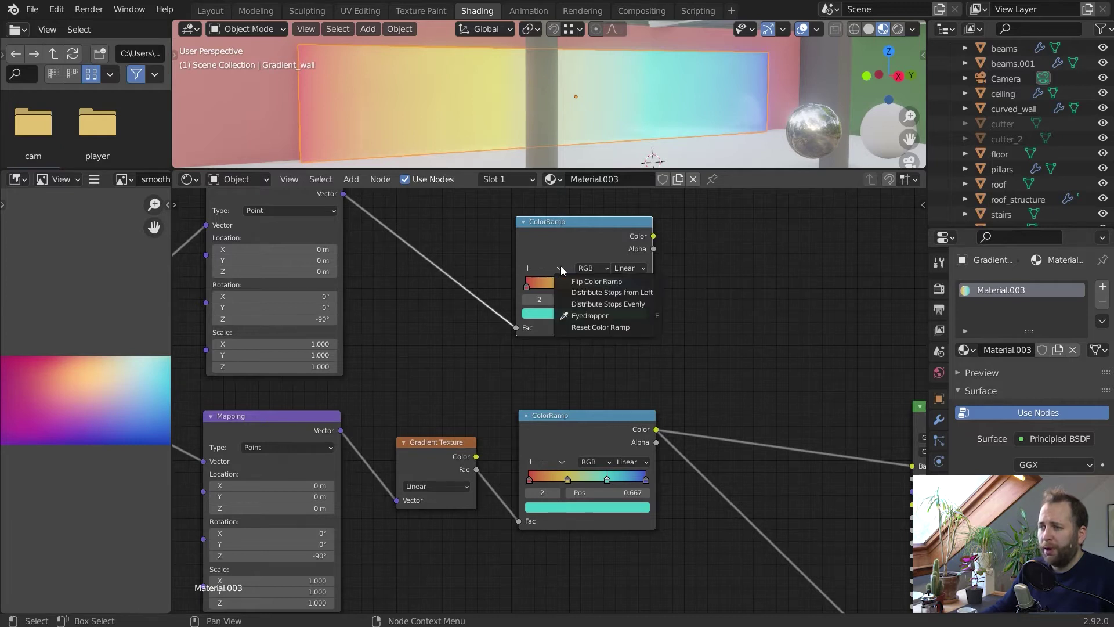
pyautogui.click(576, 328)
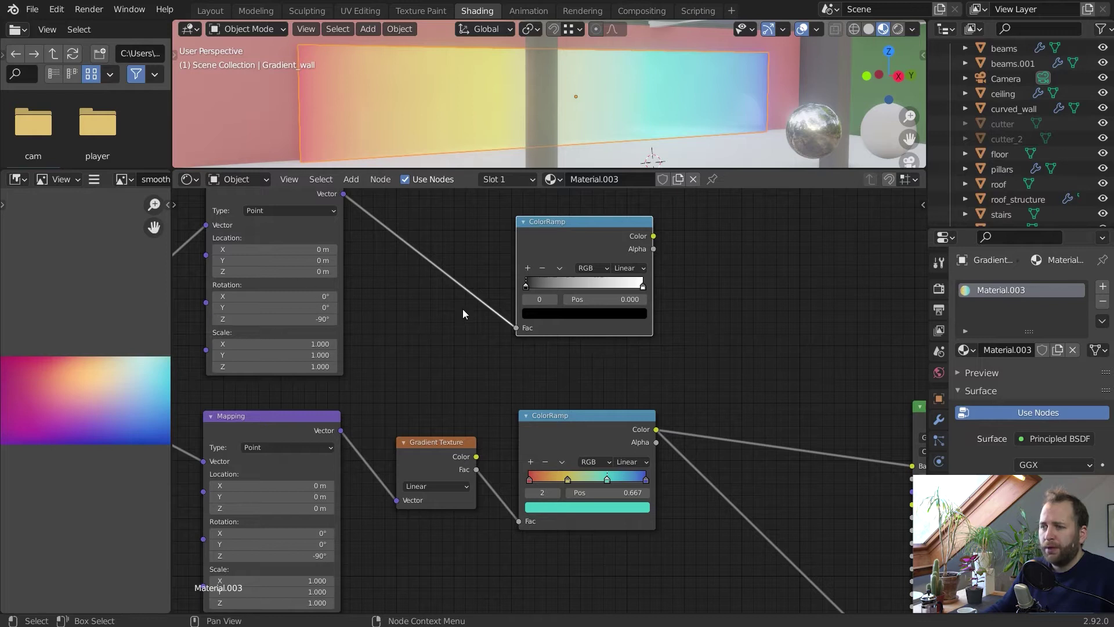
# Add a Wave Texture node and insert it on the link between the duplicated Mapping and the black-to-white ColorRamp
pyautogui.scroll(-2, 462, 313)
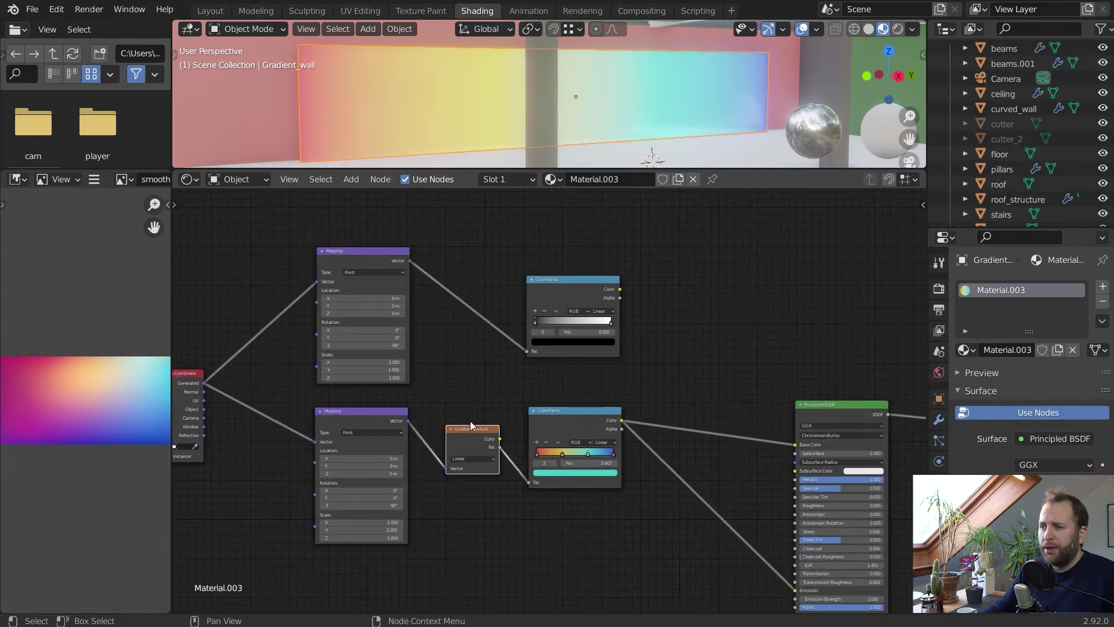
pyautogui.scroll(2, 474, 409)
pyautogui.moveTo(463, 225); pyautogui.dragTo(530, 274, button='middle')
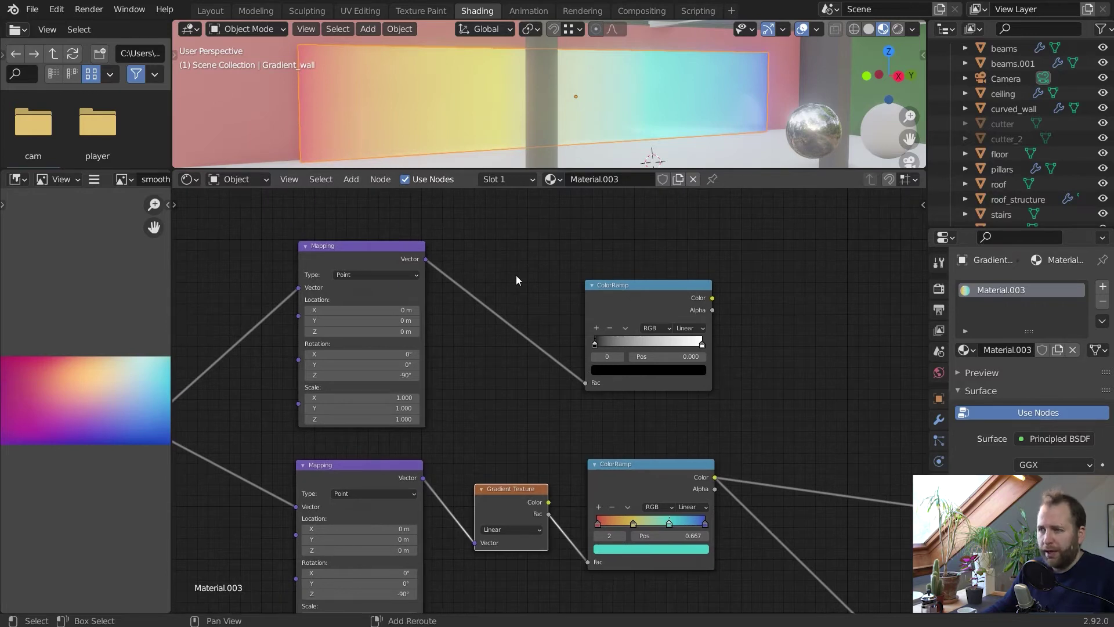
pyautogui.hotkey('shift', 'a')
pyautogui.moveTo(500, 342)
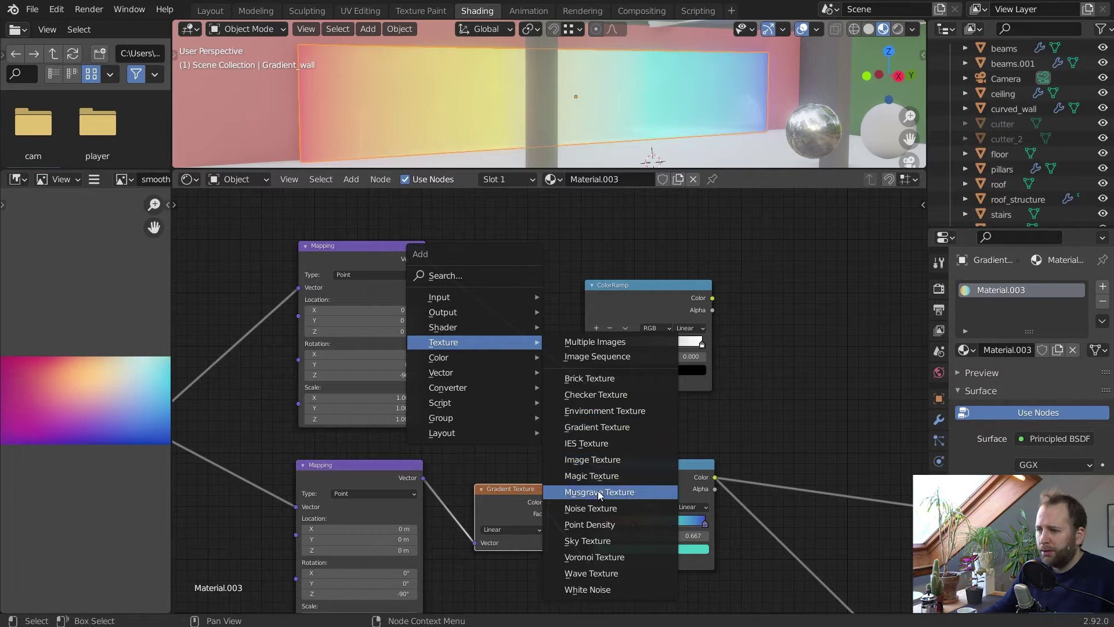
pyautogui.click(599, 576)
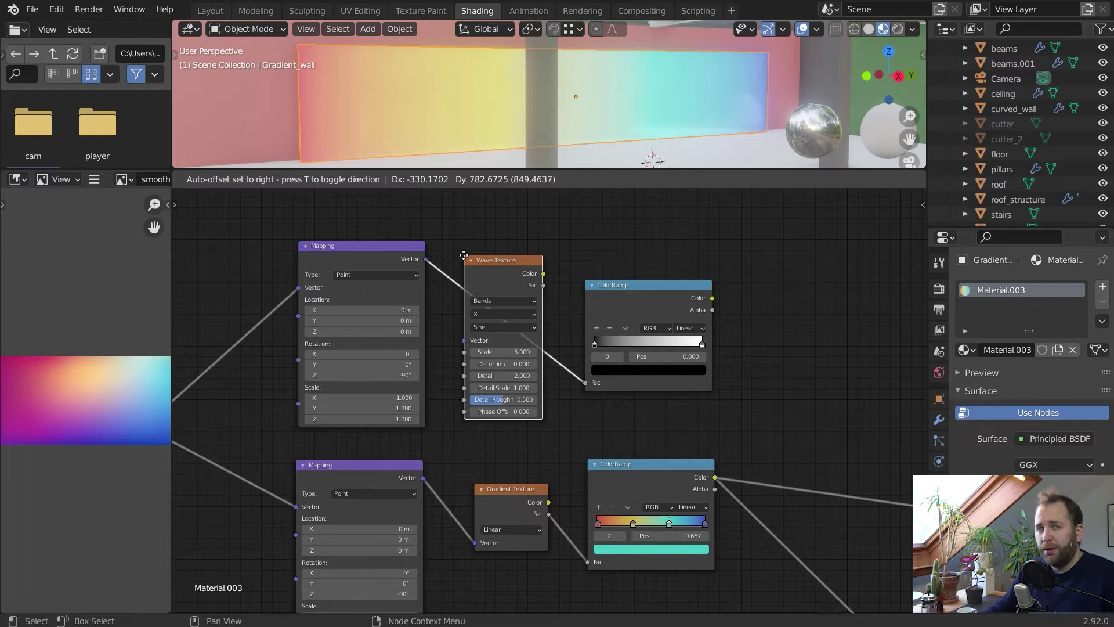
pyautogui.click(463, 255)
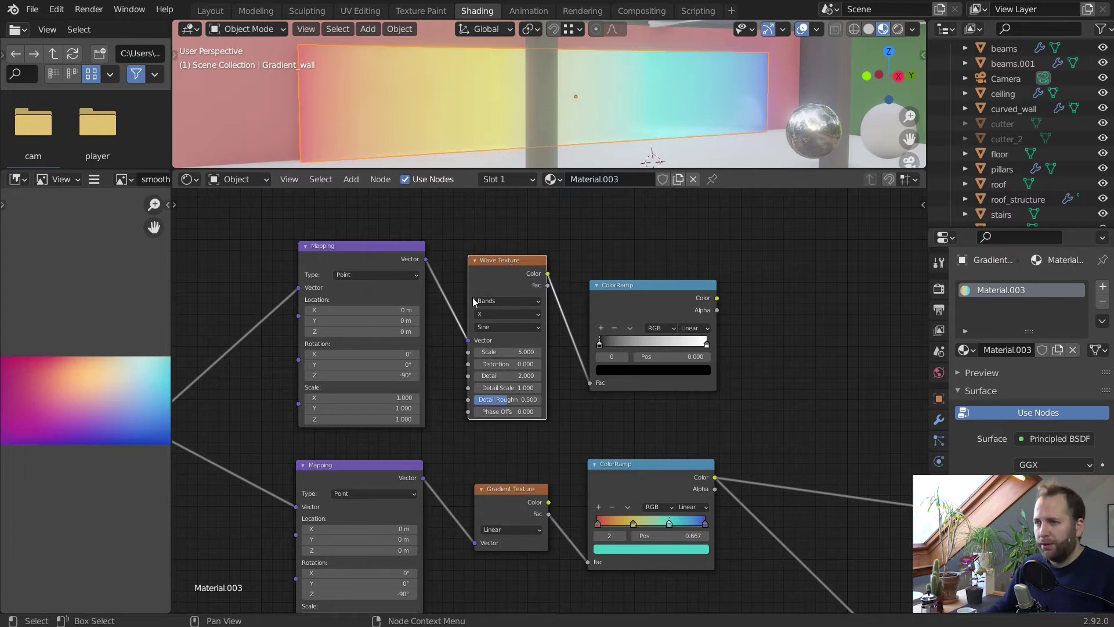
# Link the black-to-white ColorRamp's Color output to the Principled BSDF's Base Color, replacing the multicolor ramp's link
pyautogui.moveTo(633, 288); pyautogui.dragTo(452, 253, button='middle')
pyautogui.scroll(-2, 523, 287)
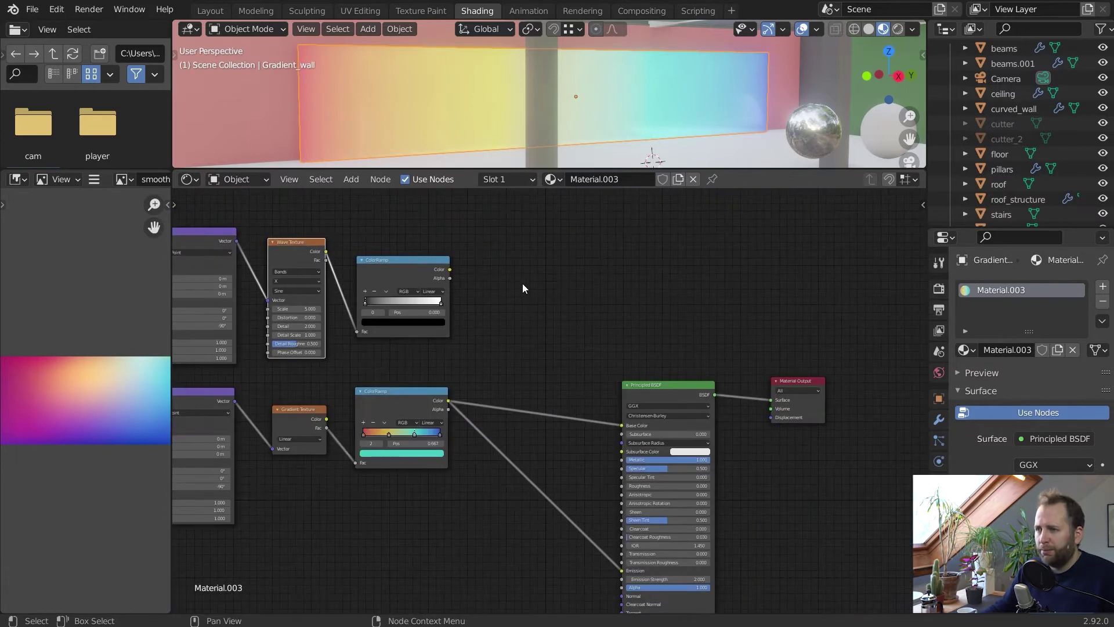
pyautogui.moveTo(450, 269); pyautogui.dragTo(622, 425)
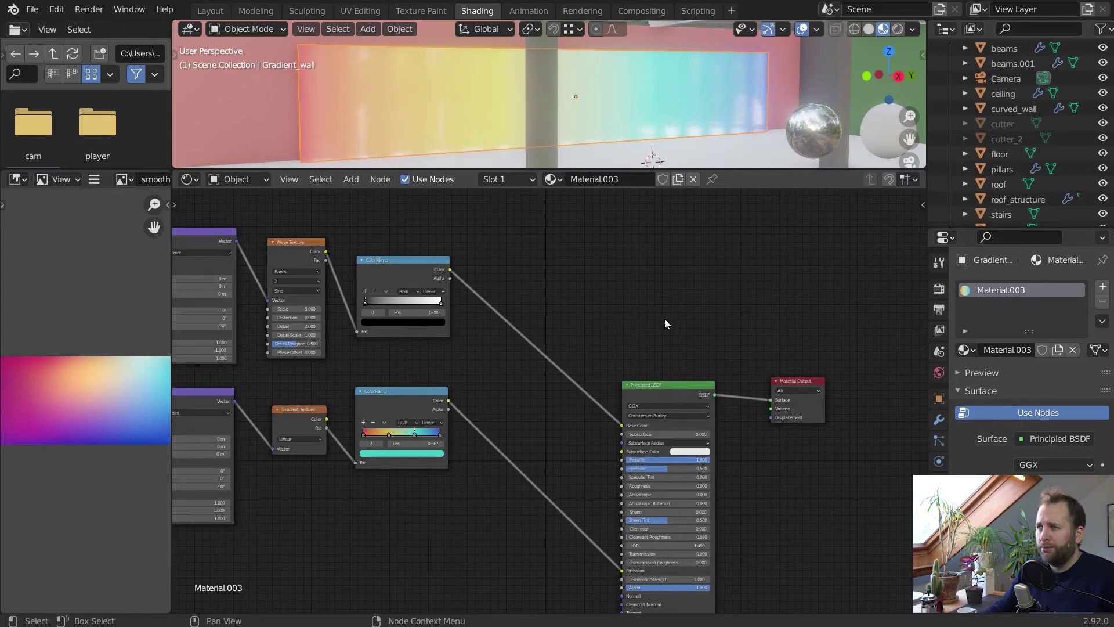
# Sharpen the black-to-white ColorRamp by moving both stops close together near the middle, with the black stop at about 0.47
pyautogui.scroll(3, 659, 108)
pyautogui.moveTo(660, 108)
pyautogui.mouseDown(button='middle')
pyautogui.moveTo(676, 104)
pyautogui.moveTo(667, 109)
pyautogui.moveTo(681, 114)
pyautogui.moveTo(556, 162)
pyautogui.moveTo(427, 92)
pyautogui.moveTo(691, 97)
pyautogui.moveTo(660, 114)
pyautogui.mouseUp(button='middle')
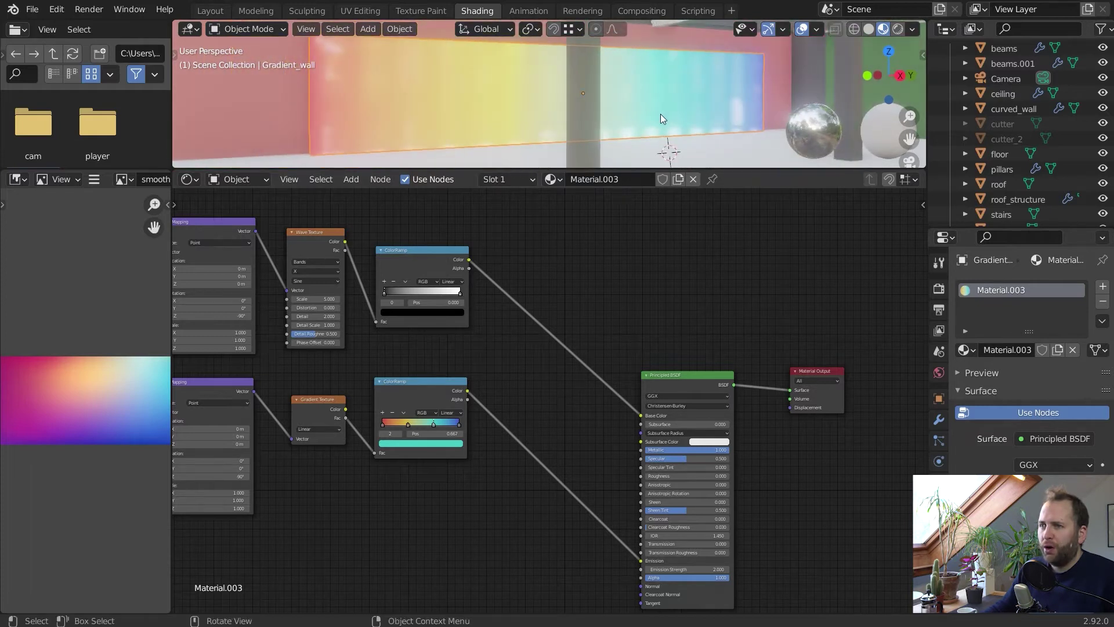
pyautogui.moveTo(461, 294); pyautogui.dragTo(411, 295)
pyautogui.scroll(4, 430, 299)
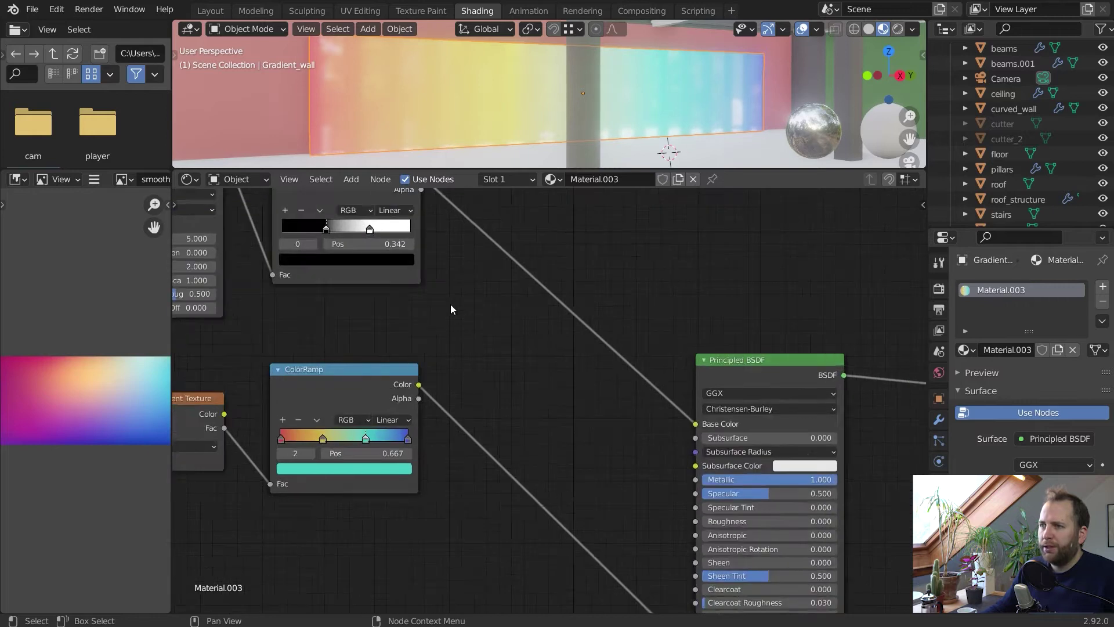
pyautogui.scroll(2, 656, 418)
pyautogui.moveTo(624, 334); pyautogui.dragTo(566, 343)
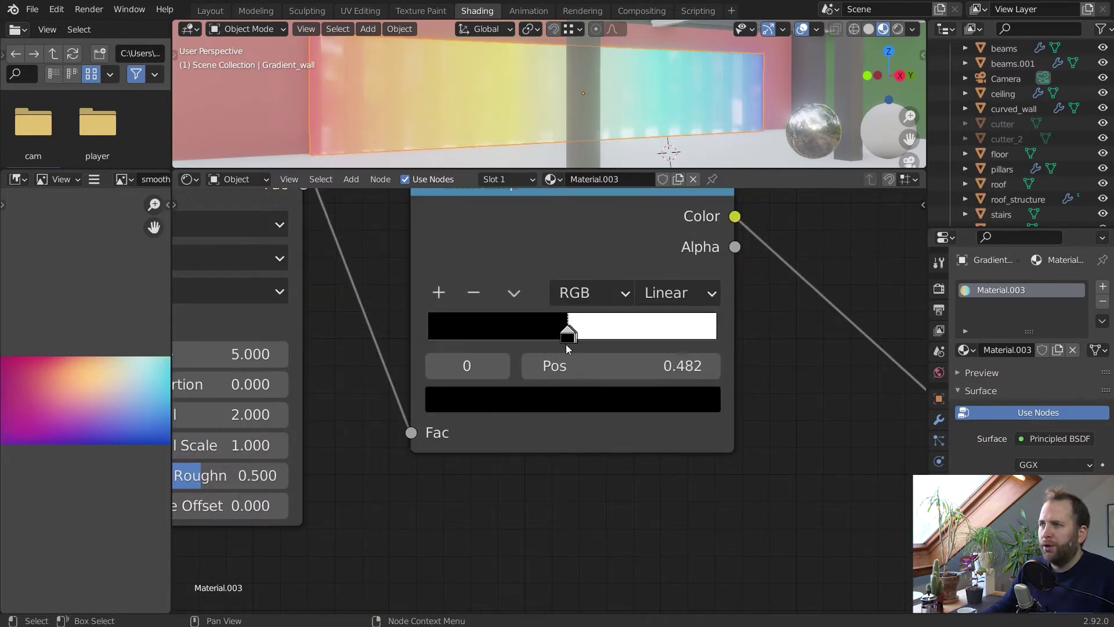
pyautogui.moveTo(723, 83); pyautogui.dragTo(581, 116, button='middle')
# Set the Wave Texture to Rings with a Saw profile and a scale of 20
pyautogui.scroll(-5, 417, 298)
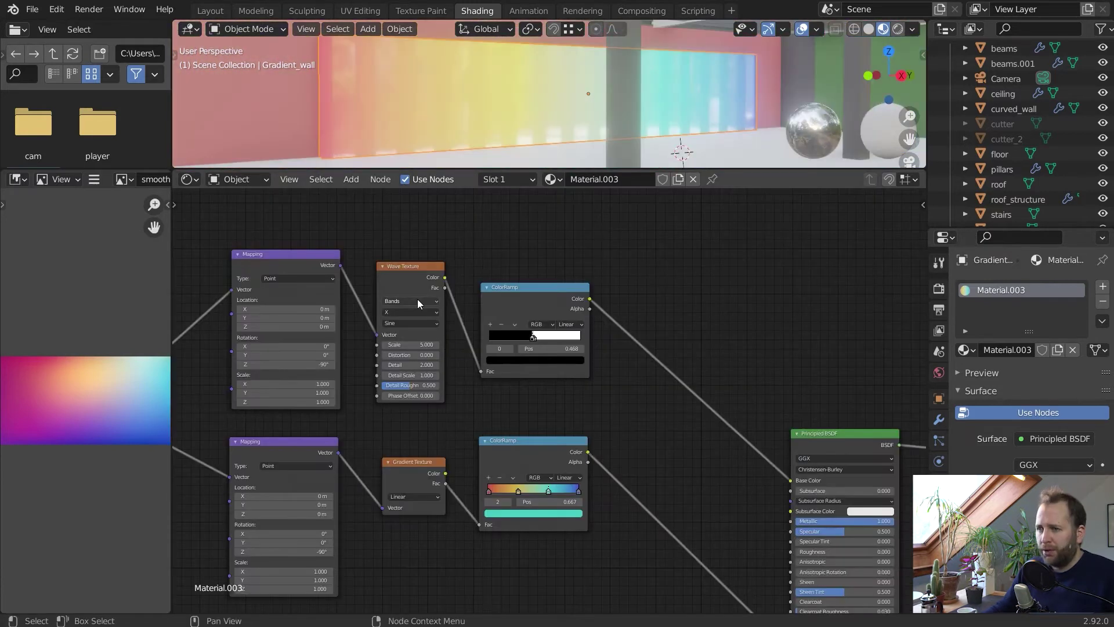
pyautogui.click(415, 301)
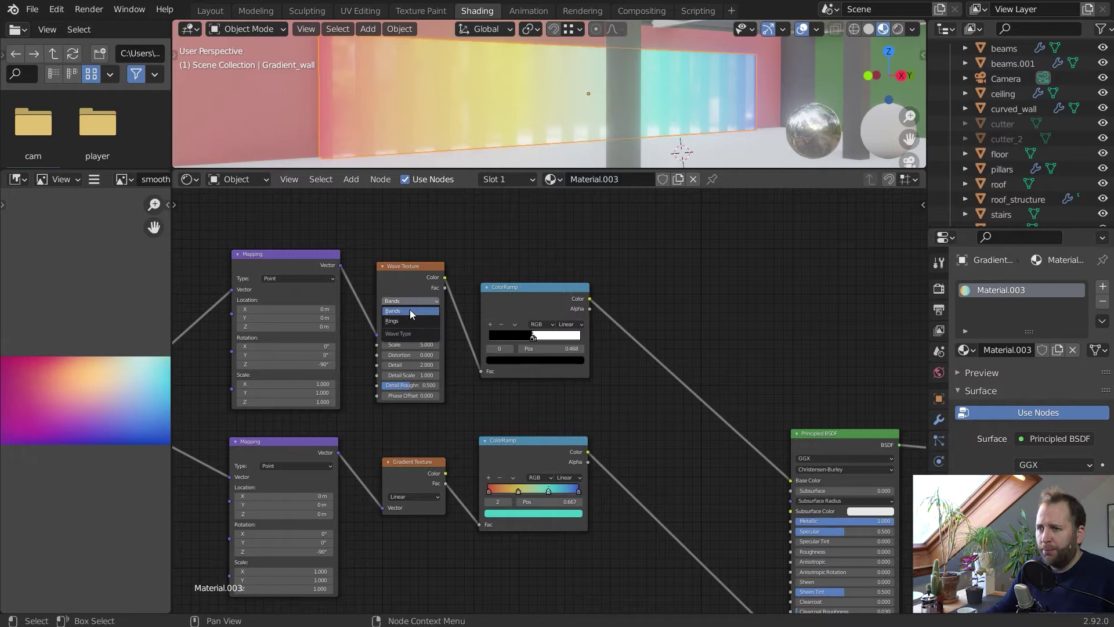
pyautogui.click(404, 321)
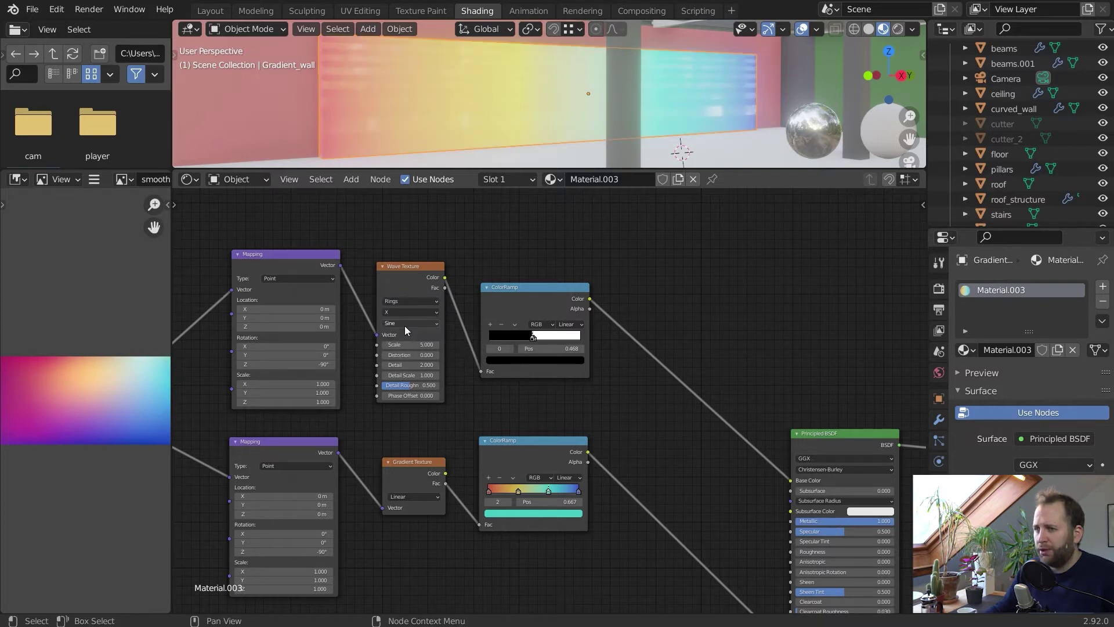
pyautogui.click(406, 323)
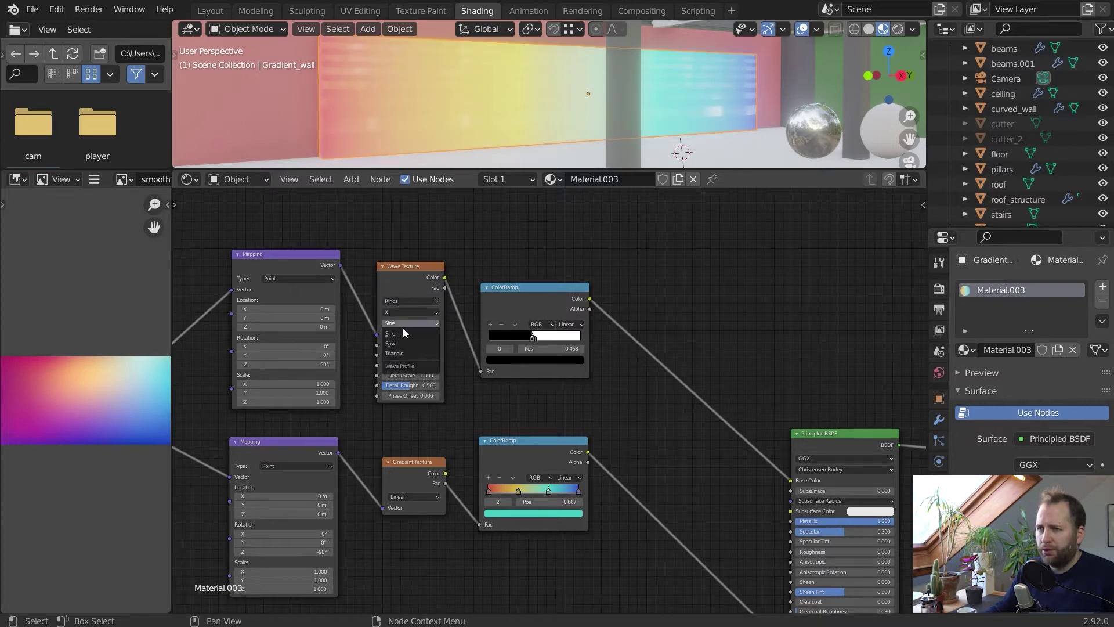
pyautogui.click(399, 344)
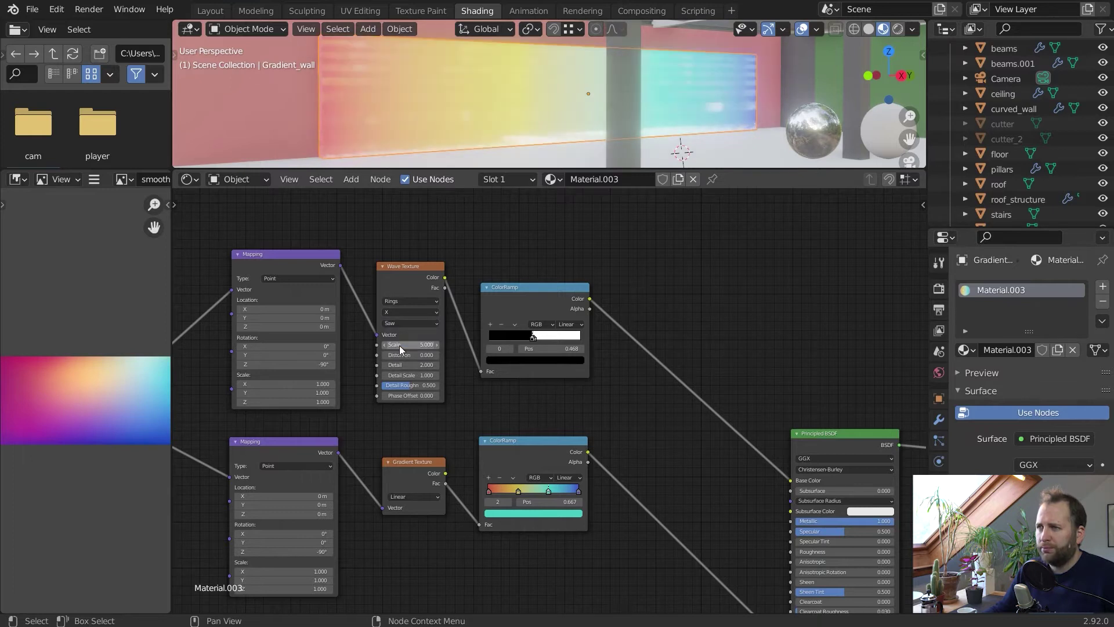
pyautogui.click(418, 346)
pyautogui.write('20')
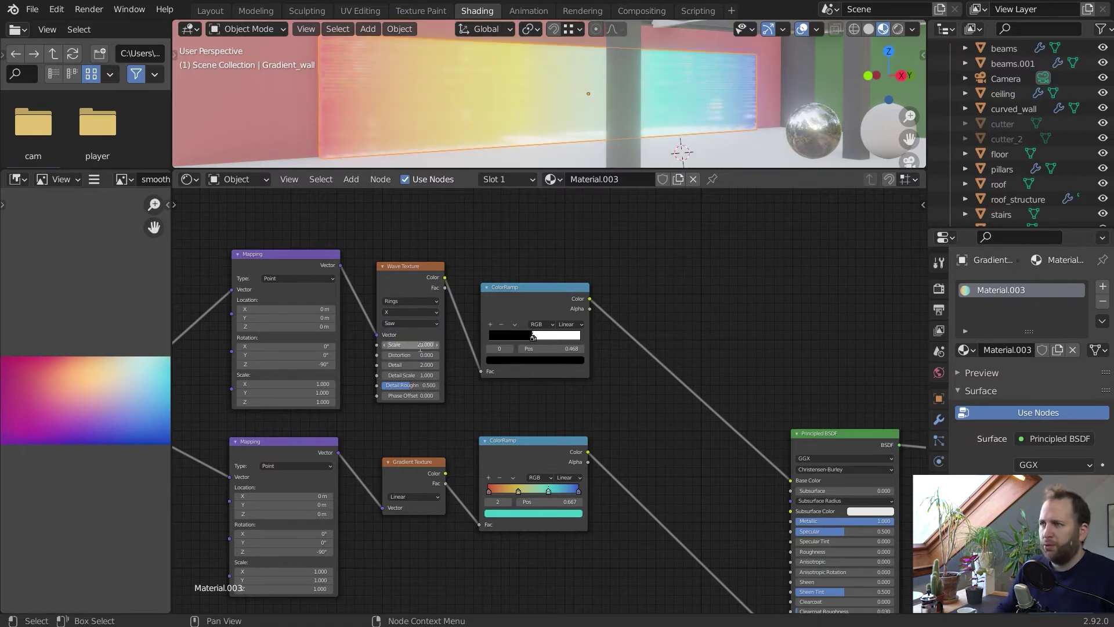
pyautogui.press('Return')
# Set the rotation of the Wave Texture's Mapping node to 0° on Z and about -91.7° on Y
pyautogui.moveTo(531, 256); pyautogui.dragTo(500, 342, button='middle')
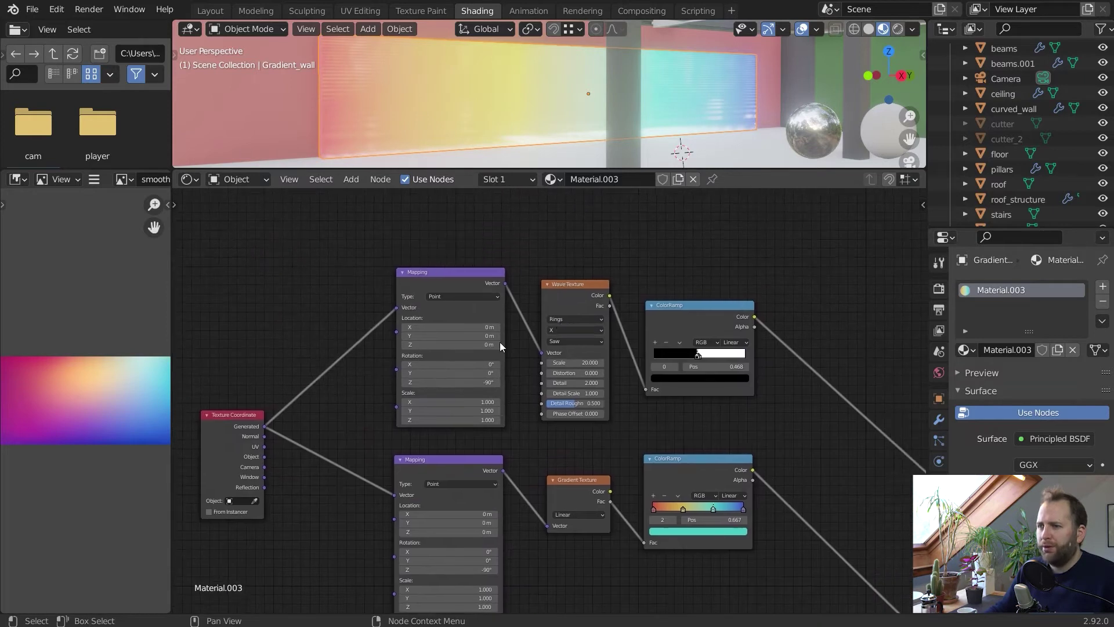
pyautogui.click(465, 383)
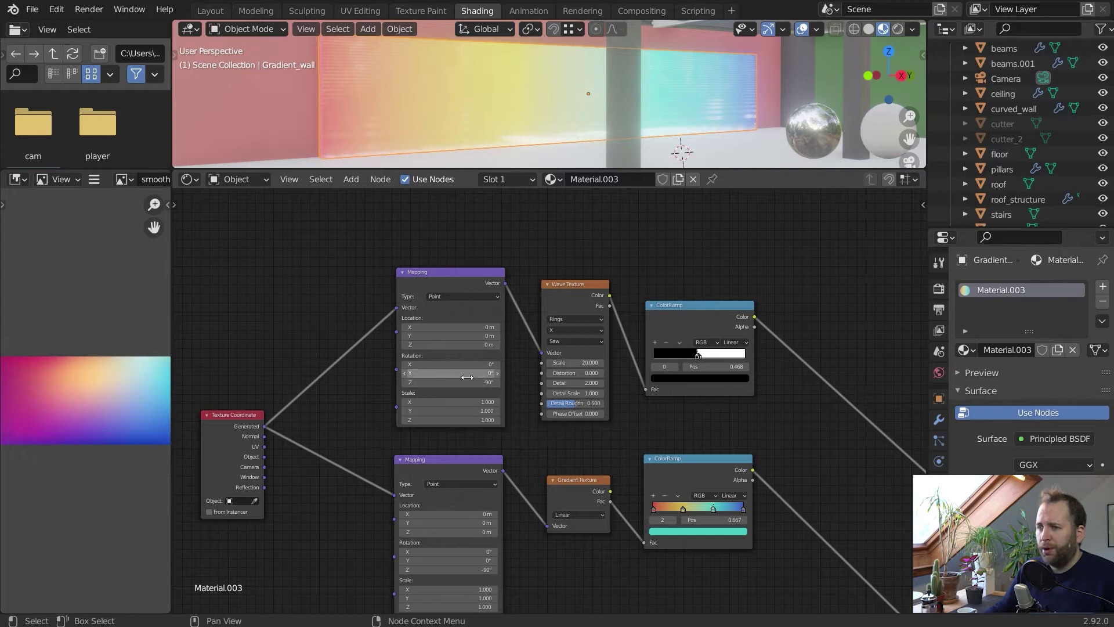
pyautogui.write('0')
pyautogui.press('Return')
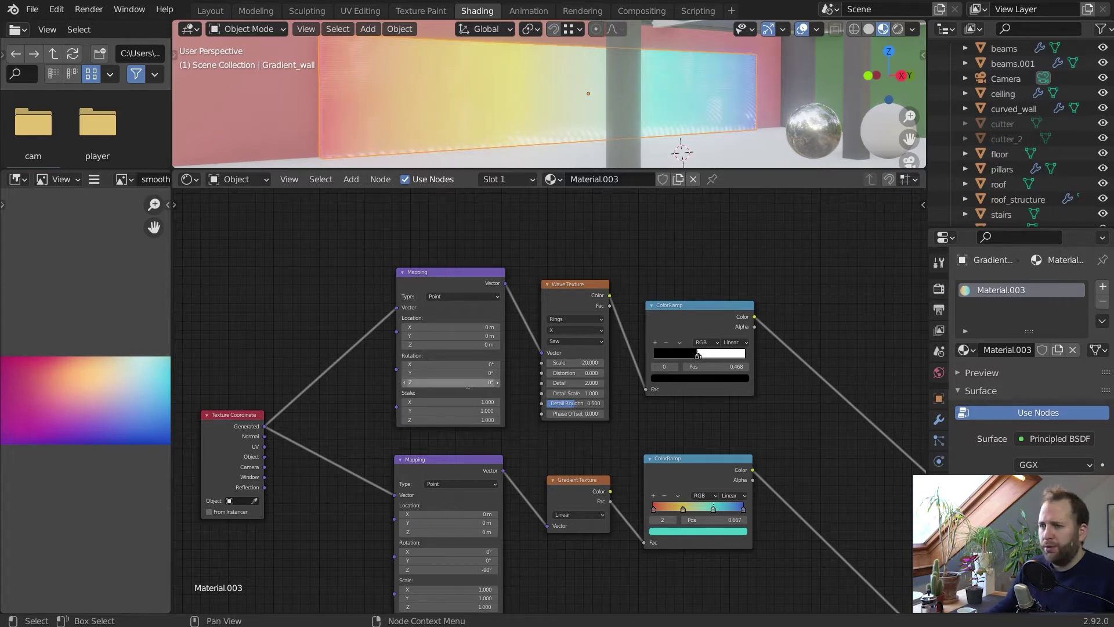
pyautogui.click(467, 373)
pyautogui.write('-90')
pyautogui.press('Return')
pyautogui.moveTo(469, 370)
pyautogui.mouseDown()
pyautogui.moveTo(473, 378)
pyautogui.moveTo(450, 379)
pyautogui.mouseUp()
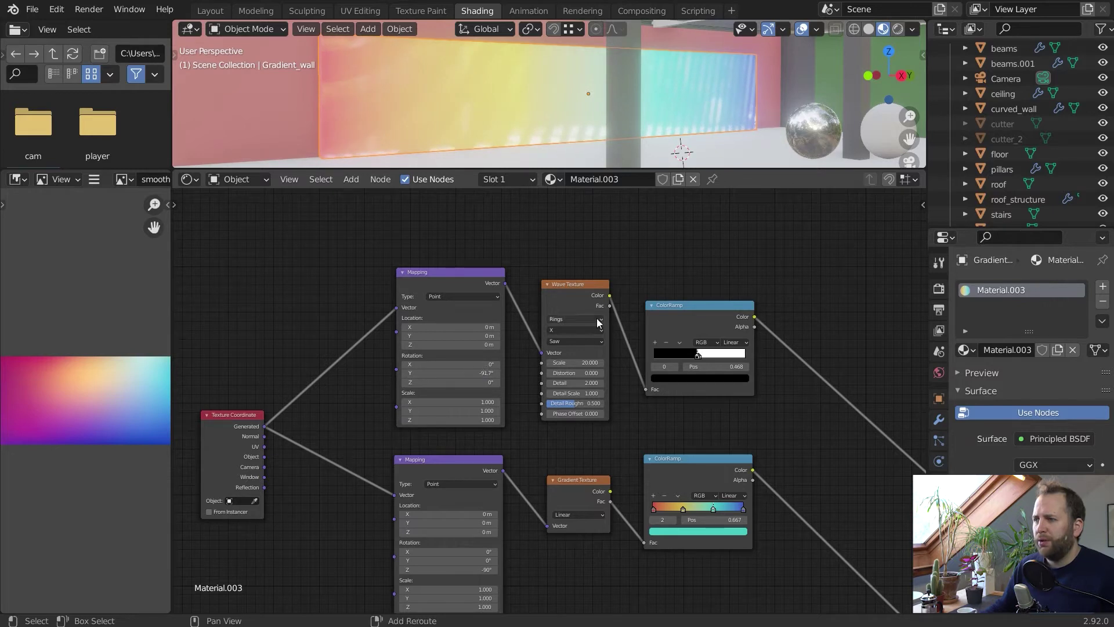
# Combine the black-to-white and multicolor ColorRamps through a Mix node that feeds the Principled BSDF's Base Color
pyautogui.scroll(-3, 597, 322)
pyautogui.moveTo(719, 391); pyautogui.dragTo(708, 301, button='middle')
pyautogui.moveTo(720, 347); pyautogui.dragTo(738, 336)
pyautogui.click(499, 239)
pyautogui.click(499, 351)
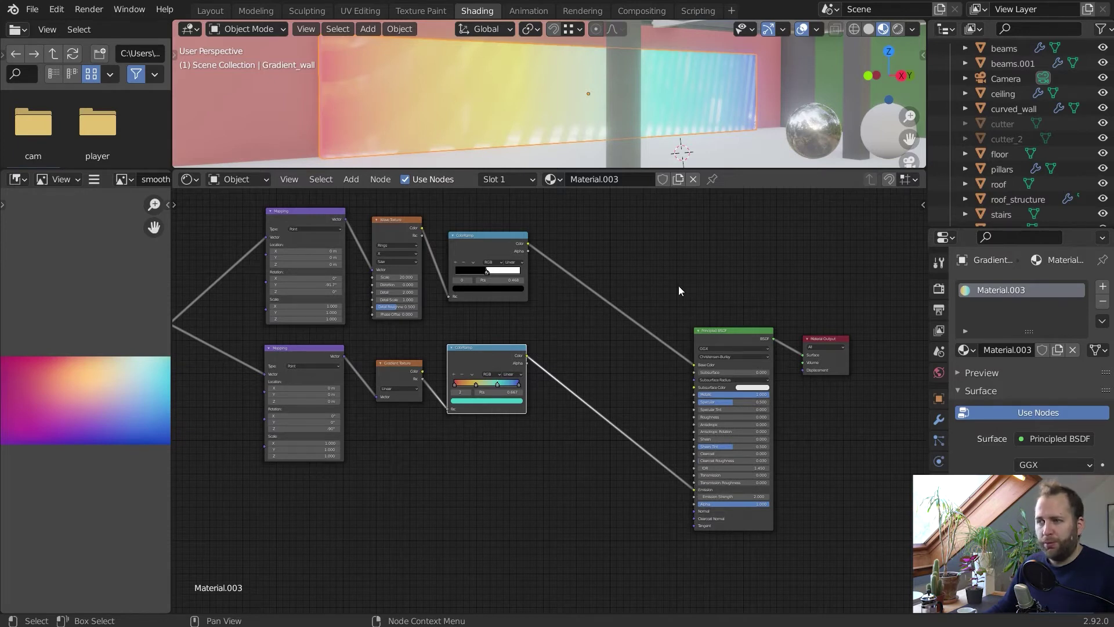
pyautogui.click(585, 244)
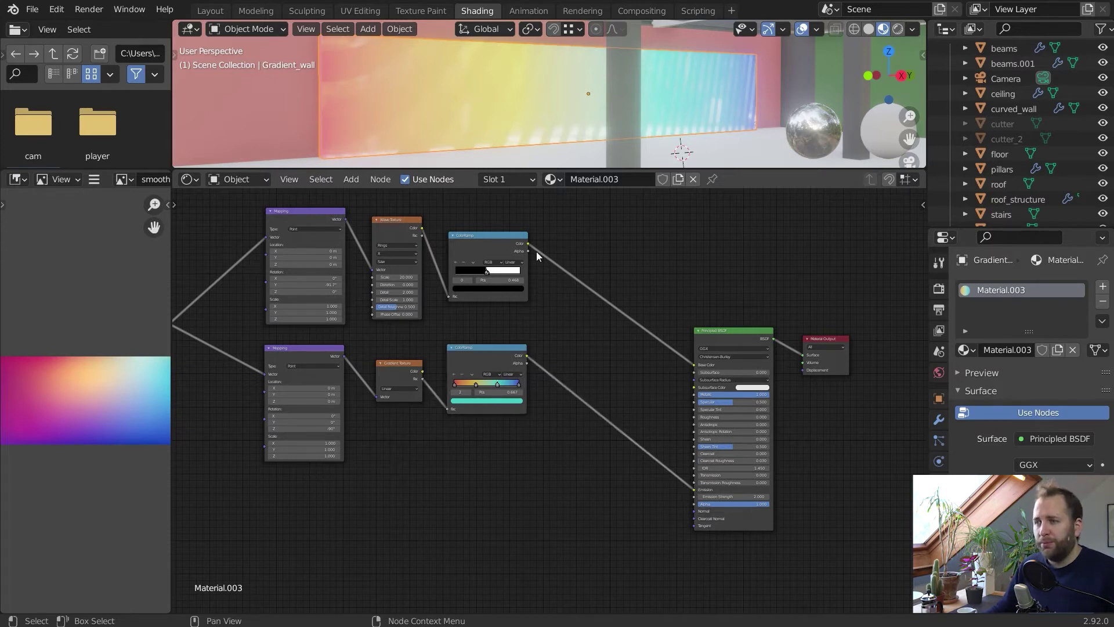
pyautogui.keyDown('ctrl'); pyautogui.keyDown('shift'); pyautogui.click(492, 267); pyautogui.keyUp('shift'); pyautogui.keyUp('ctrl')
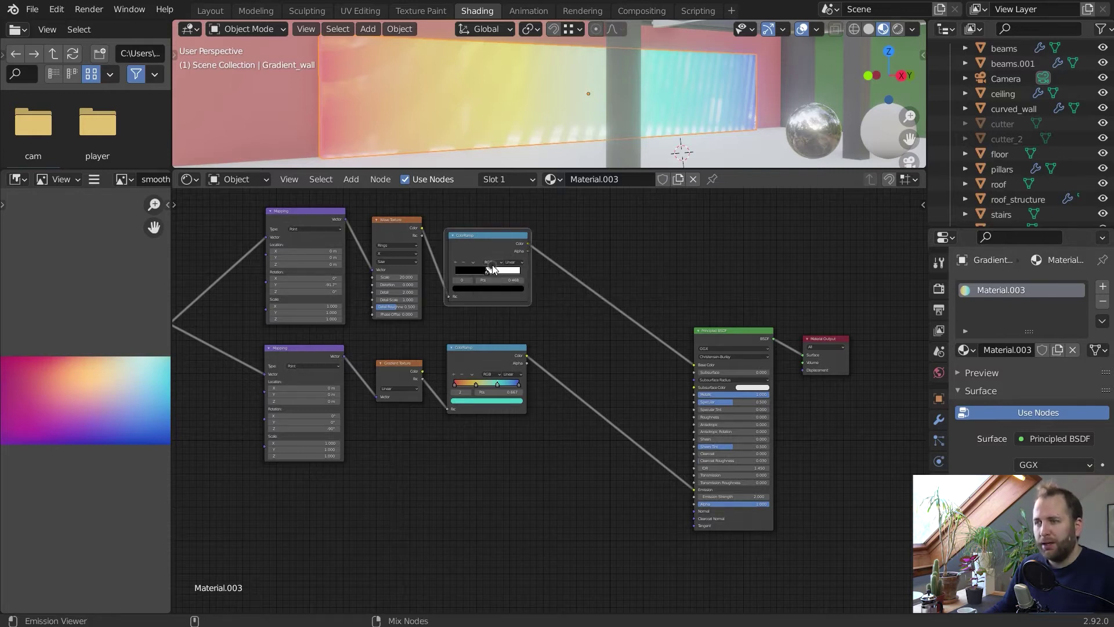
pyautogui.keyDown('ctrl'); pyautogui.keyDown('shift'); pyautogui.moveTo(493, 268); pyautogui.dragTo(503, 368, button='right'); pyautogui.keyUp('shift'); pyautogui.keyUp('ctrl')
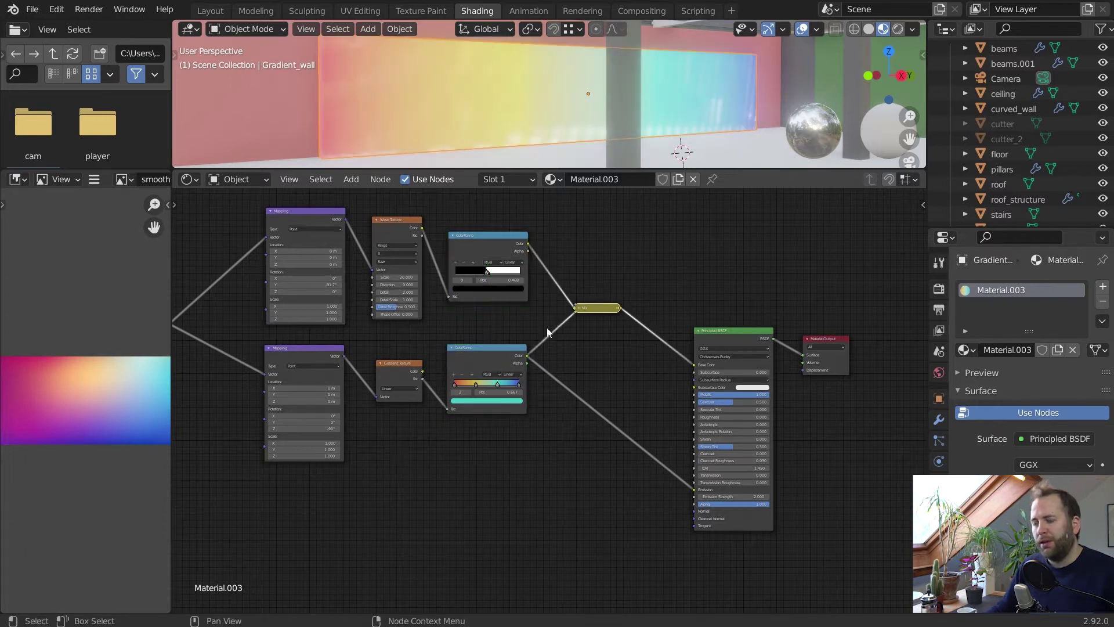
# Expand the collapsed Mix node between the ColorRamps and the Principled BSDF so its settings can be edited
pyautogui.scroll(2, 571, 329)
pyautogui.click(596, 253)
pyautogui.moveTo(638, 255)
pyautogui.mouseDown()
pyautogui.moveTo(631, 226)
pyautogui.moveTo(634, 243)
pyautogui.mouseUp()
pyautogui.scroll(-1, 633, 242)
pyautogui.scroll(-2, 634, 243)
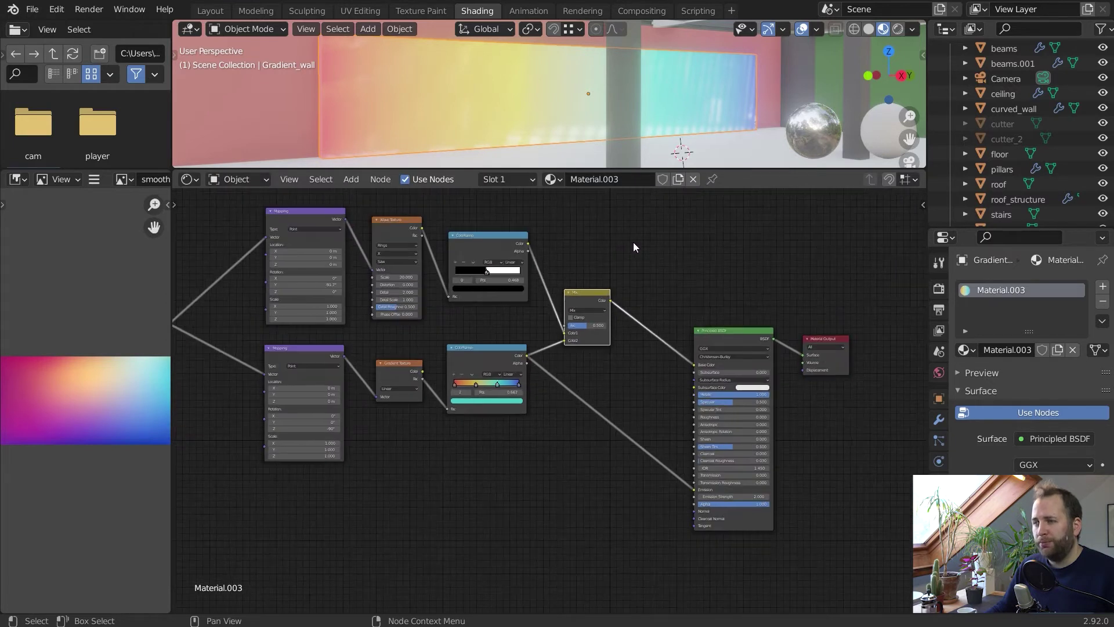
# Add a separate MixRGB node above the Principled BSDF and delete it again
pyautogui.moveTo(632, 242); pyautogui.dragTo(596, 272, button='middle')
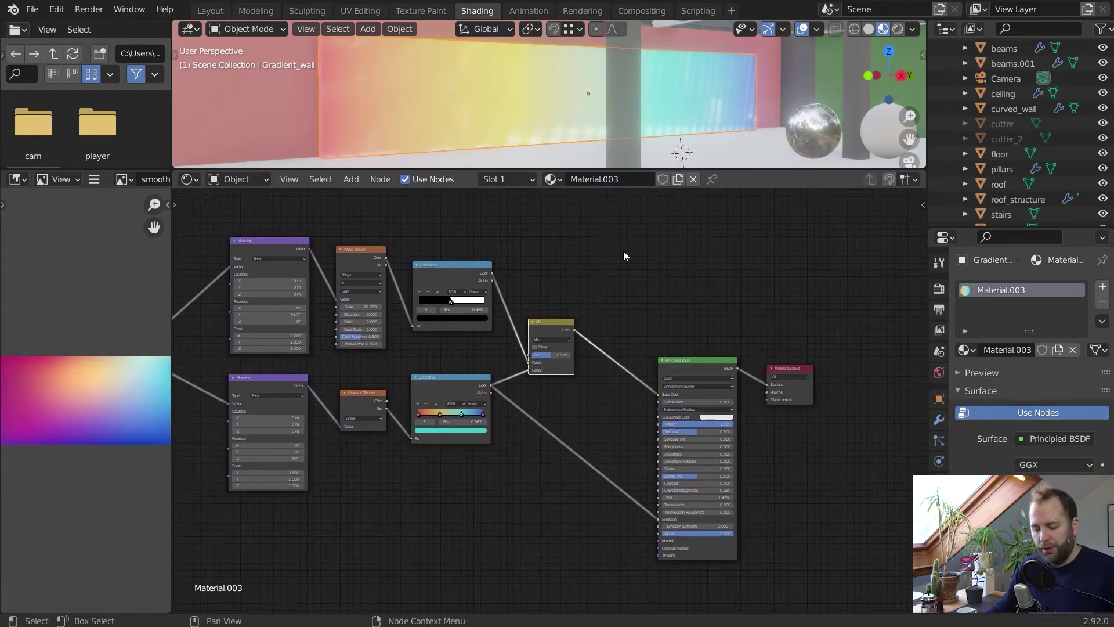
pyautogui.hotkey('shift', 'a')
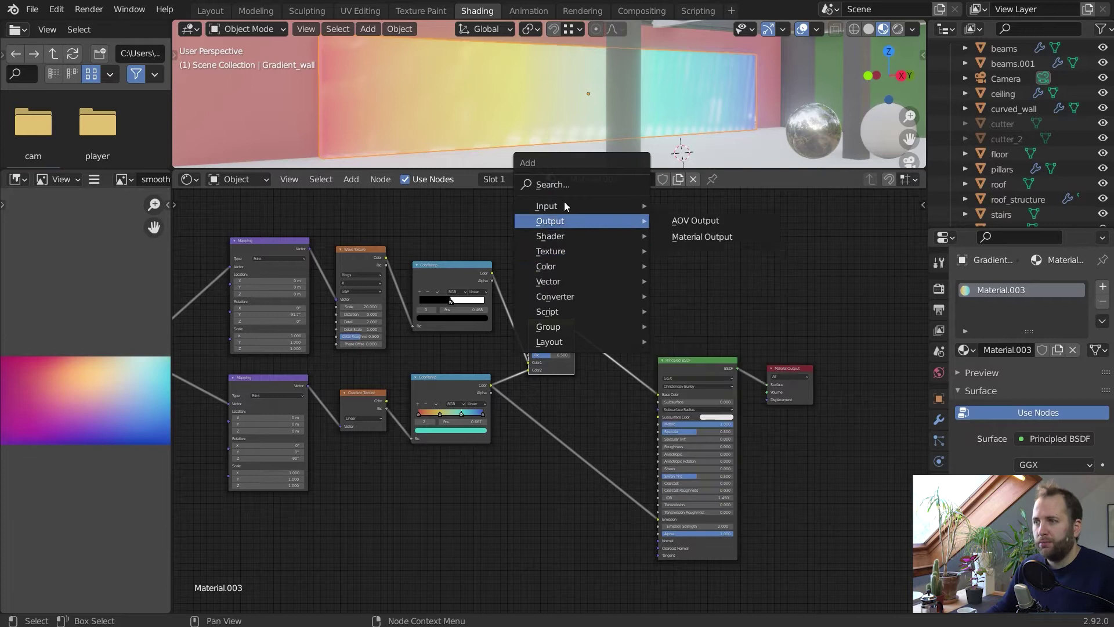
pyautogui.click(562, 185)
pyautogui.write('mix')
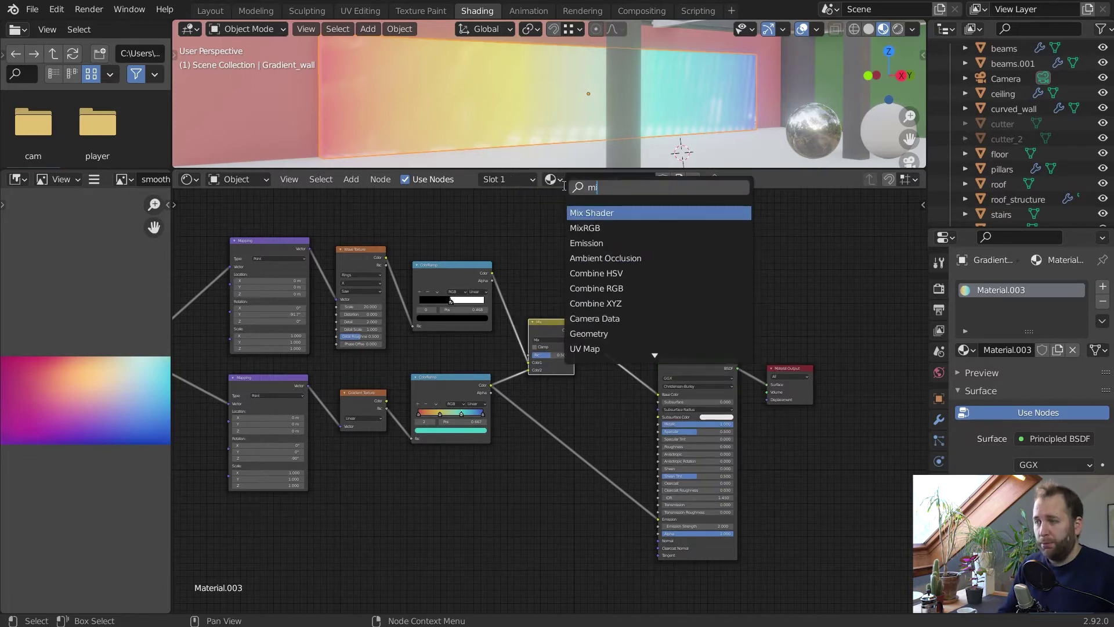
pyautogui.press('Down')
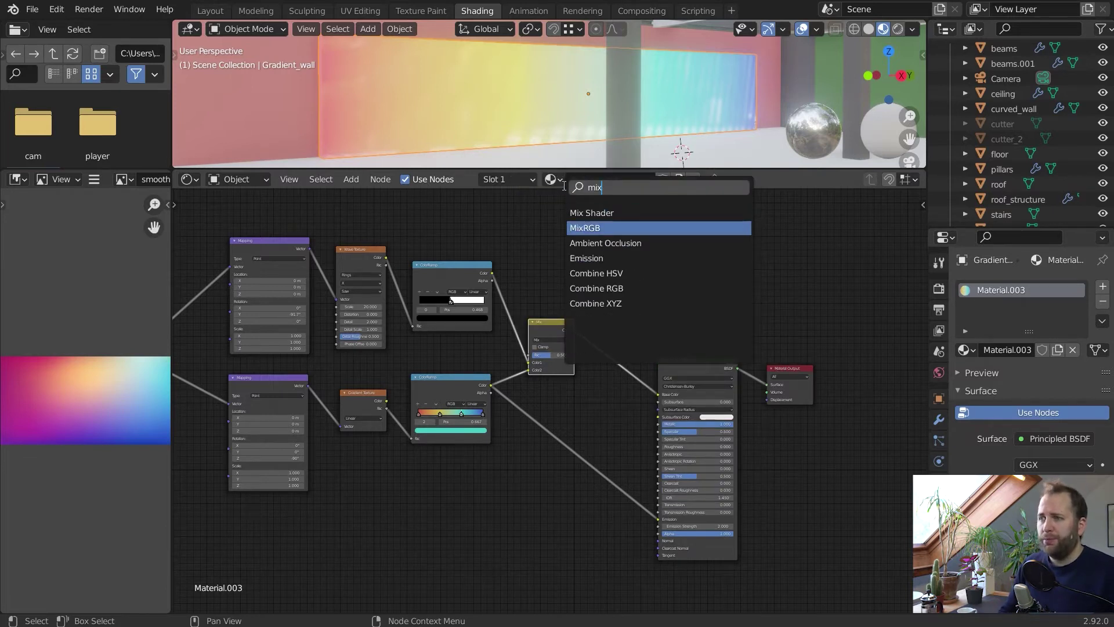
pyautogui.press('Return')
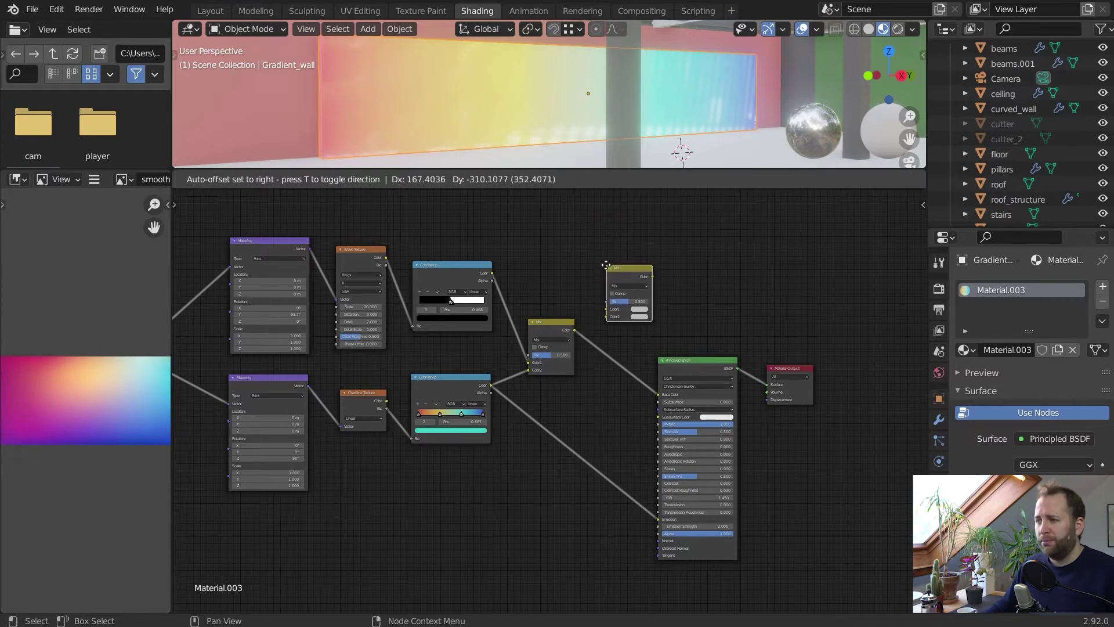
pyautogui.click(599, 266)
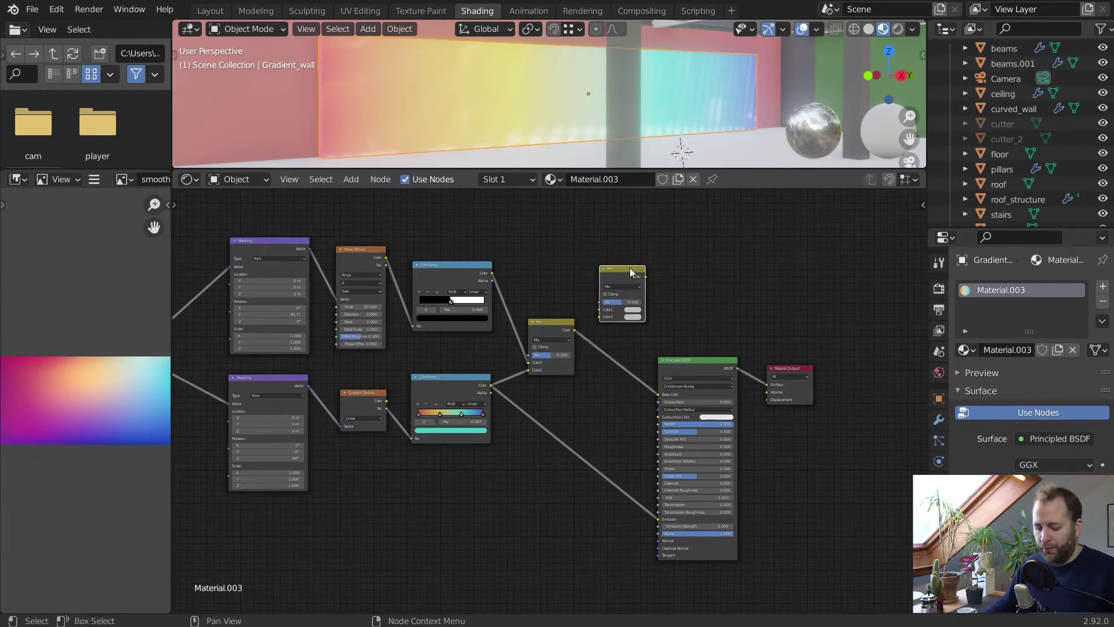
pyautogui.press('x')
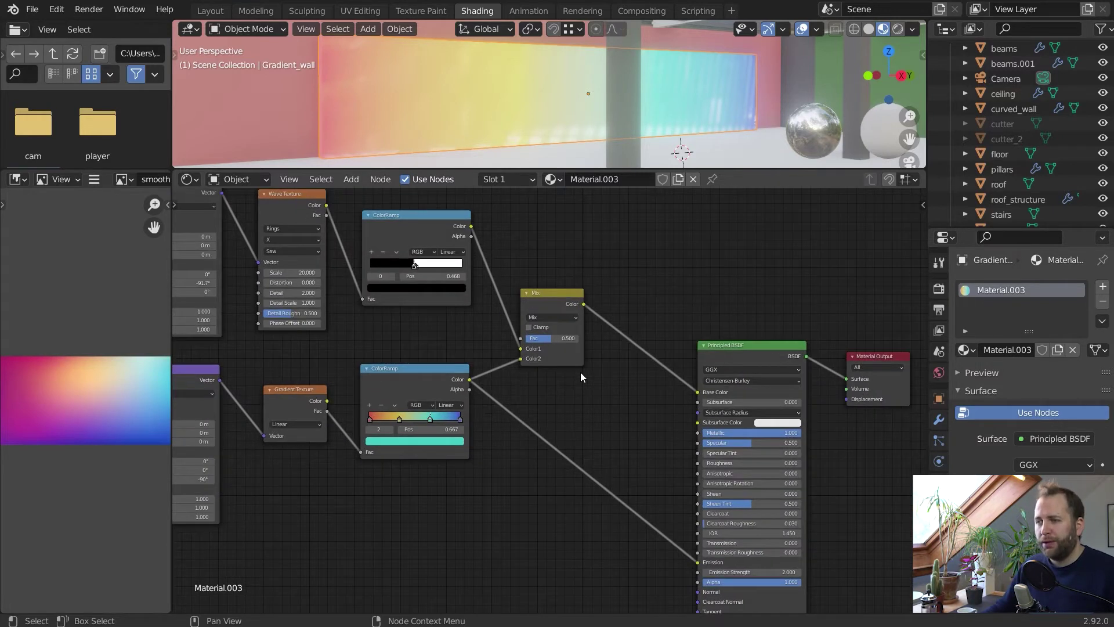
# Link the Mix node's Color output to the Principled BSDF's Emission, replacing the multicolor ramp's link, and adjust the Mix node's placement
pyautogui.scroll(2, 589, 385)
pyautogui.moveTo(498, 294); pyautogui.dragTo(612, 553)
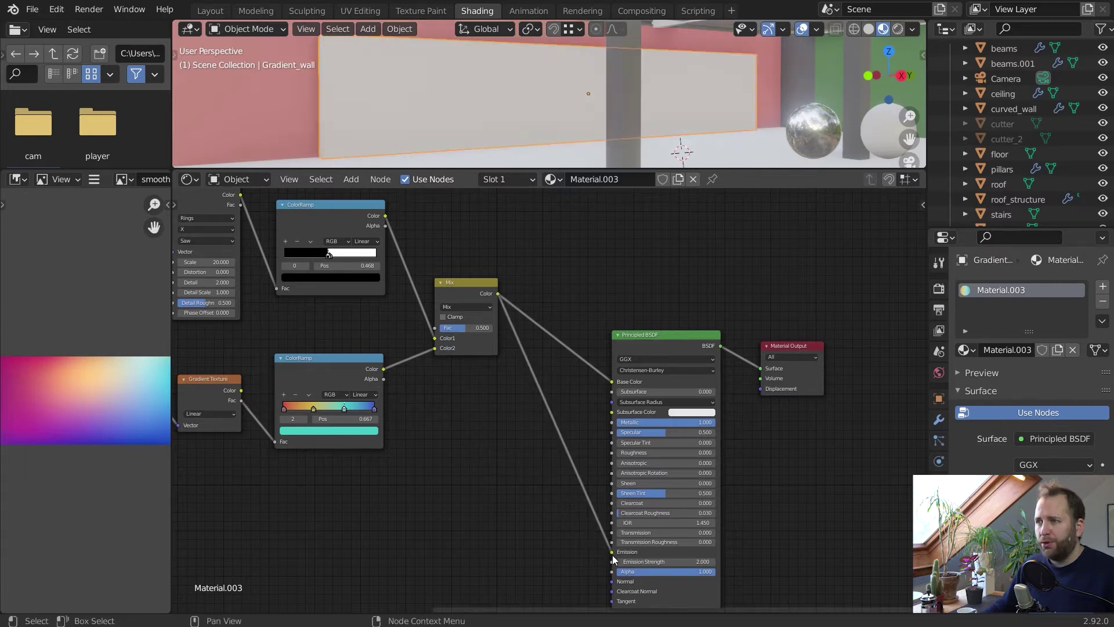
pyautogui.scroll(3, 517, 257)
pyautogui.click(639, 284)
pyautogui.moveTo(638, 284); pyautogui.dragTo(639, 297)
# Set the Mix node's blending mode to Darken and its factor to 1.000
pyautogui.click(634, 349)
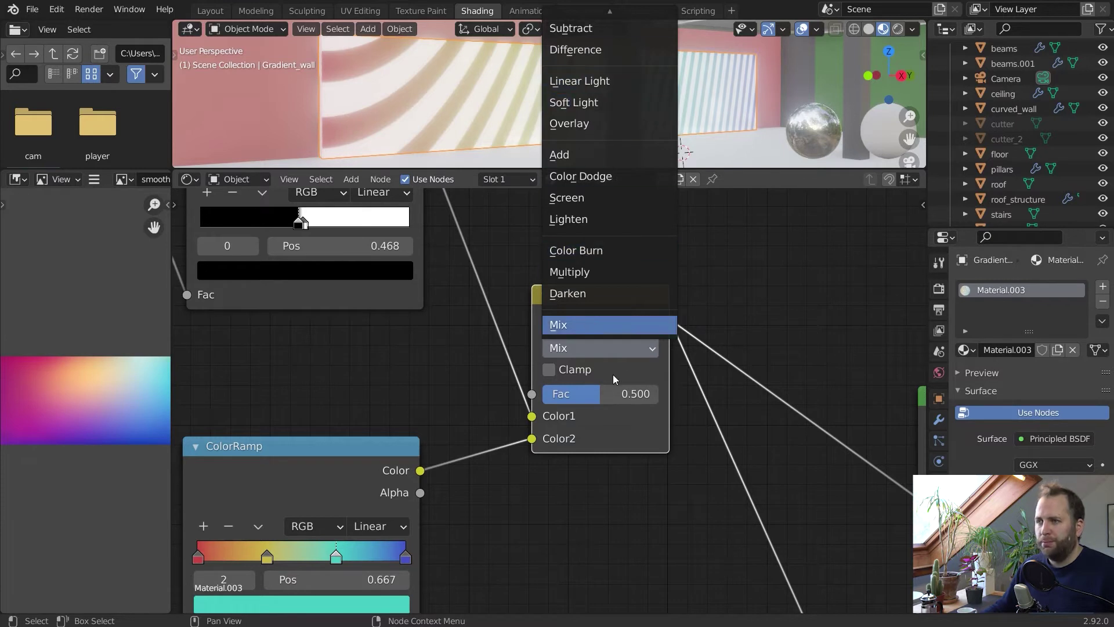
pyautogui.click(663, 374)
pyautogui.scroll(-3, 529, 463)
pyautogui.click(571, 401)
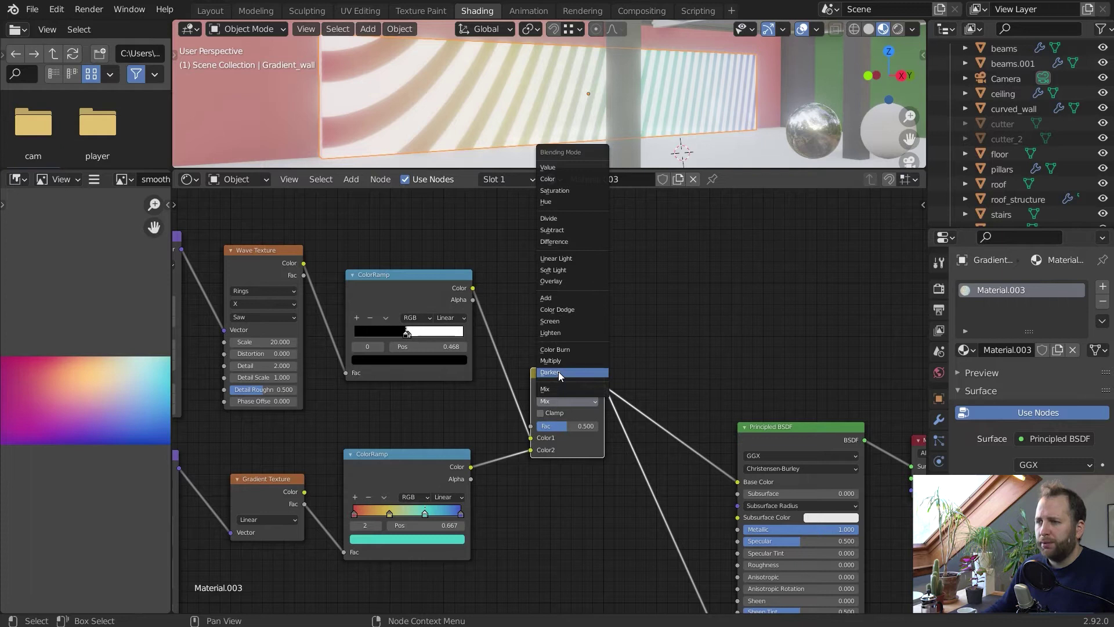
pyautogui.click(558, 372)
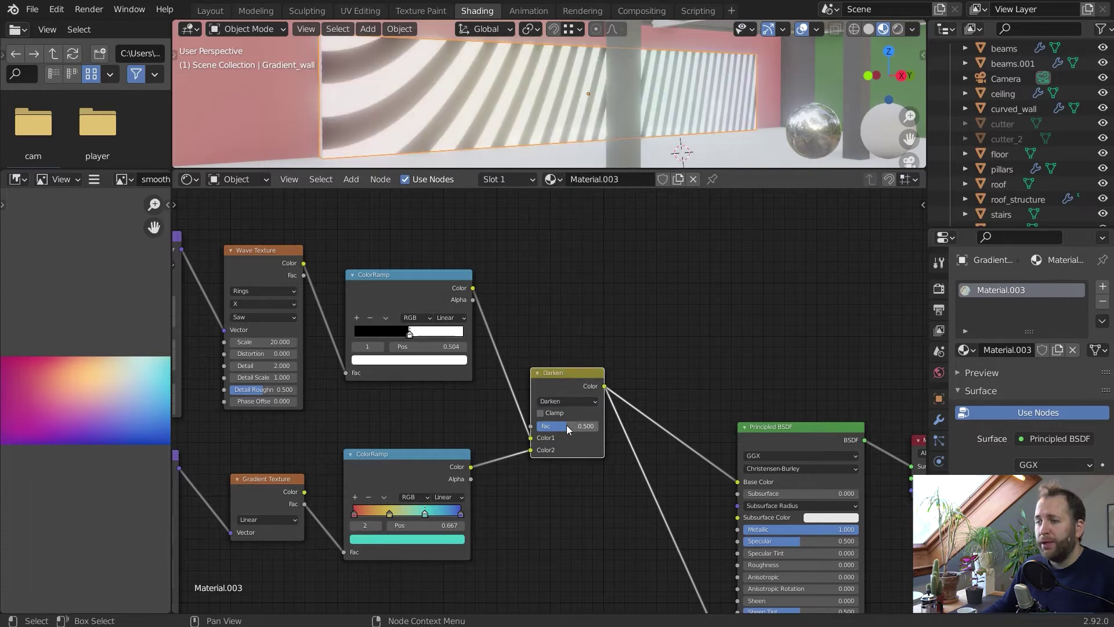
pyautogui.moveTo(568, 426); pyautogui.dragTo(632, 426)
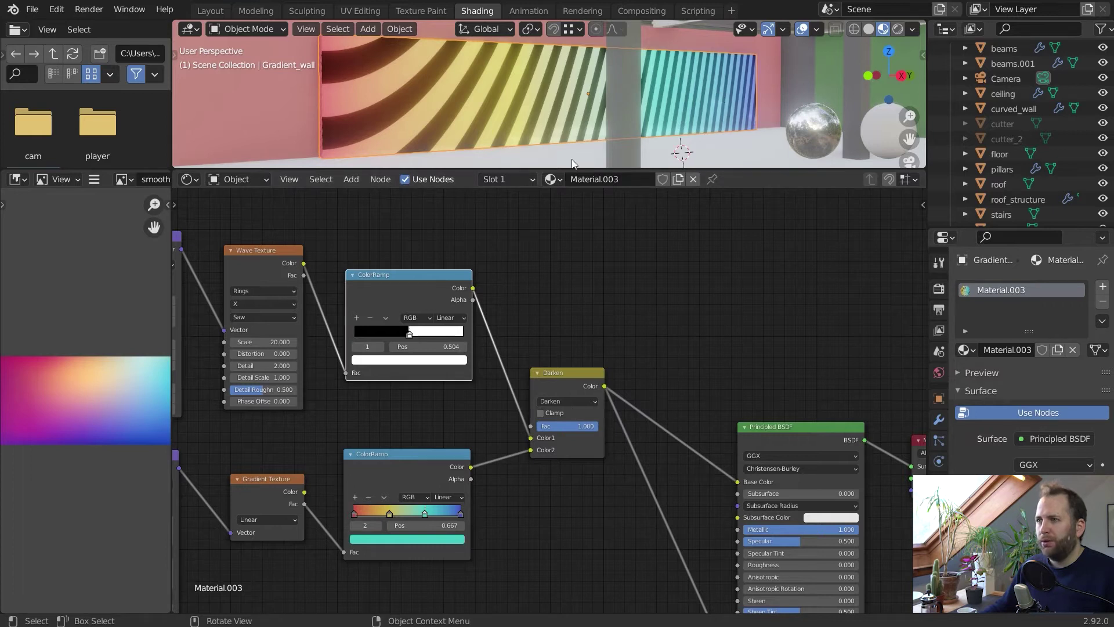
# Nudge both ColorRamps into place and spread the black-to-white ramp's stops to opposite ends, with the black stop at 0.000
pyautogui.moveTo(450, 464); pyautogui.dragTo(453, 465)
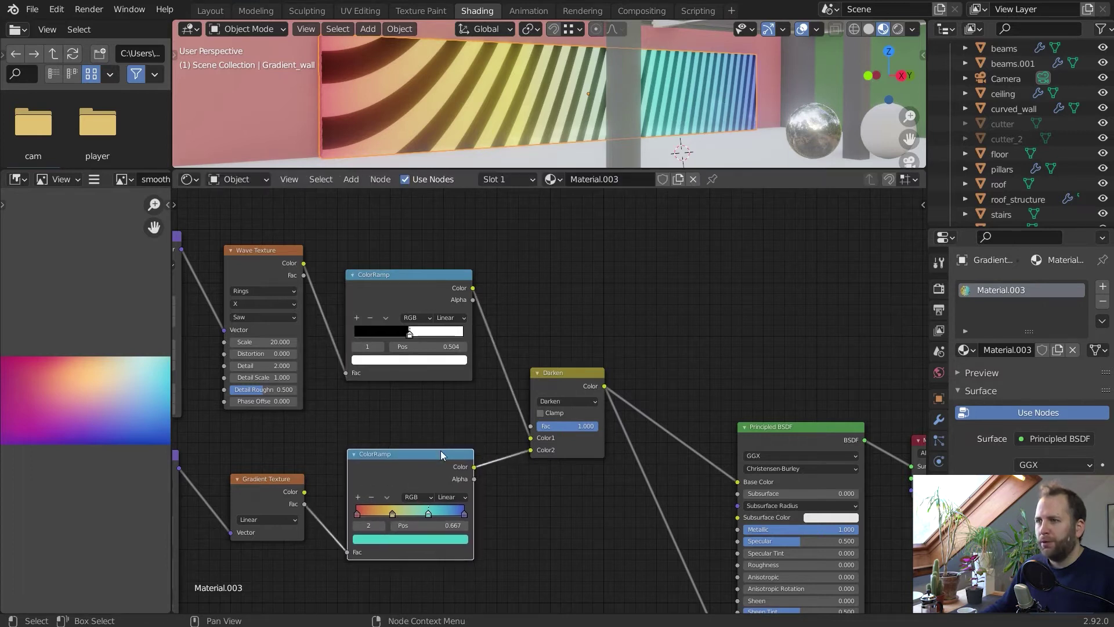
pyautogui.moveTo(427, 274)
pyautogui.mouseDown()
pyautogui.moveTo(435, 254)
pyautogui.moveTo(421, 283)
pyautogui.mouseUp()
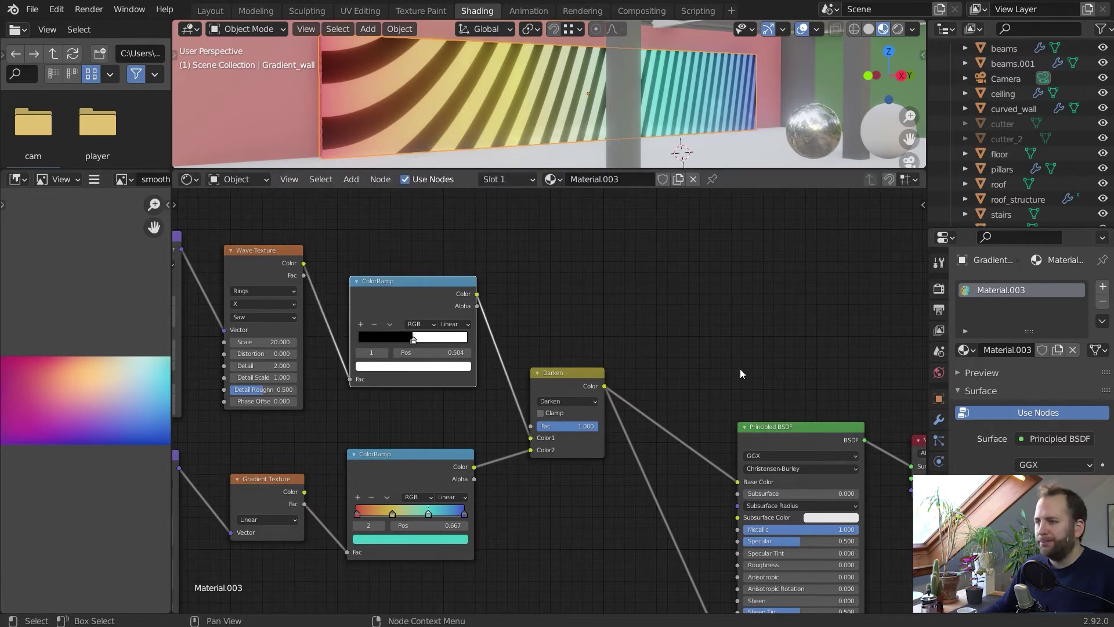
pyautogui.moveTo(434, 413); pyautogui.dragTo(482, 318, button='middle')
pyautogui.scroll(4, 462, 246)
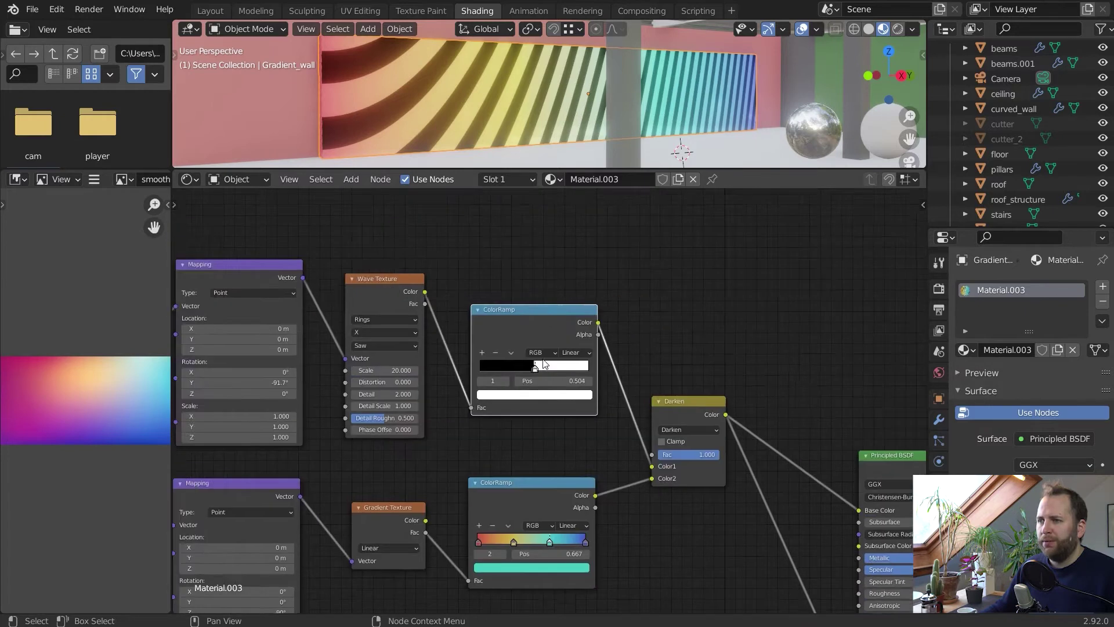
pyautogui.moveTo(529, 369); pyautogui.dragTo(402, 375)
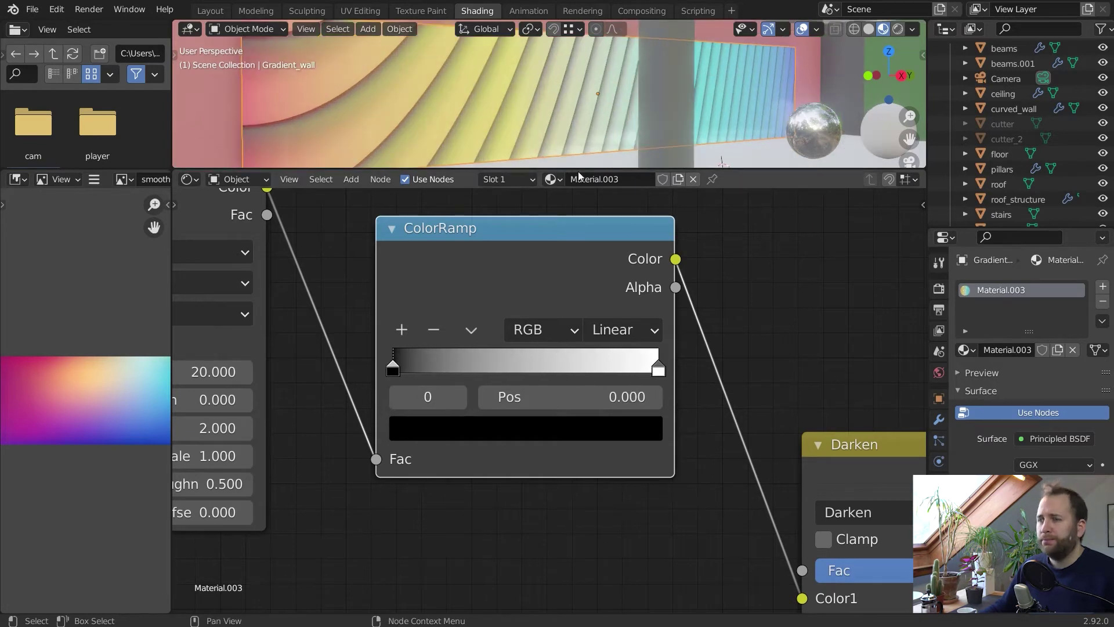
pyautogui.scroll(-2, 626, 250)
pyautogui.moveTo(344, 375); pyautogui.dragTo(443, 377, button='middle')
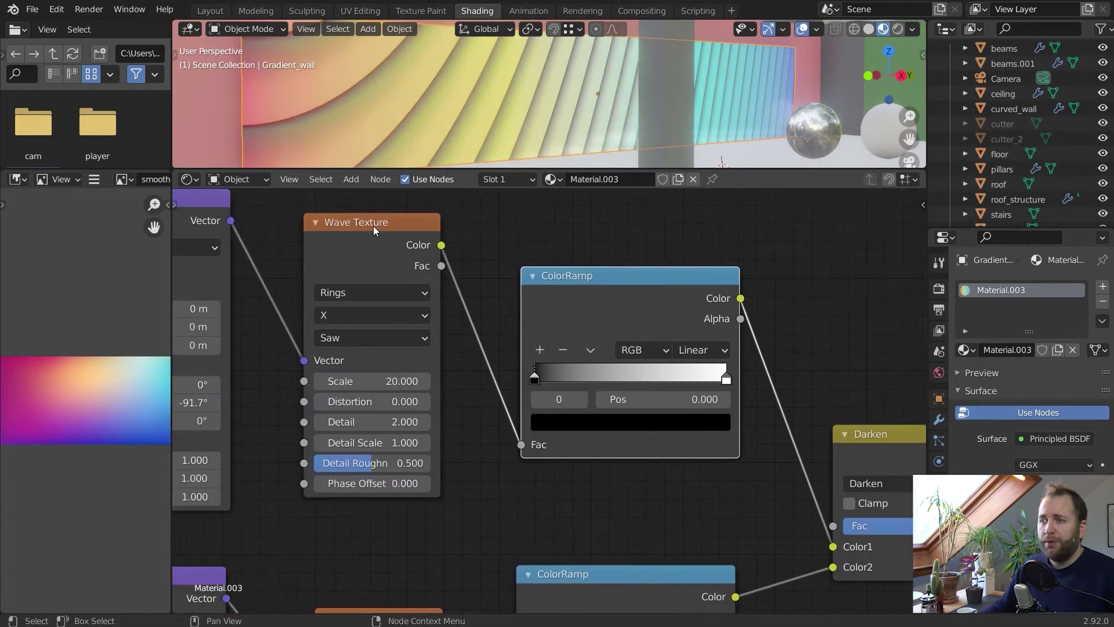
# Try the Sine wave profile on the Wave Texture, and switch it back to Saw
pyautogui.moveTo(374, 379); pyautogui.dragTo(366, 377)
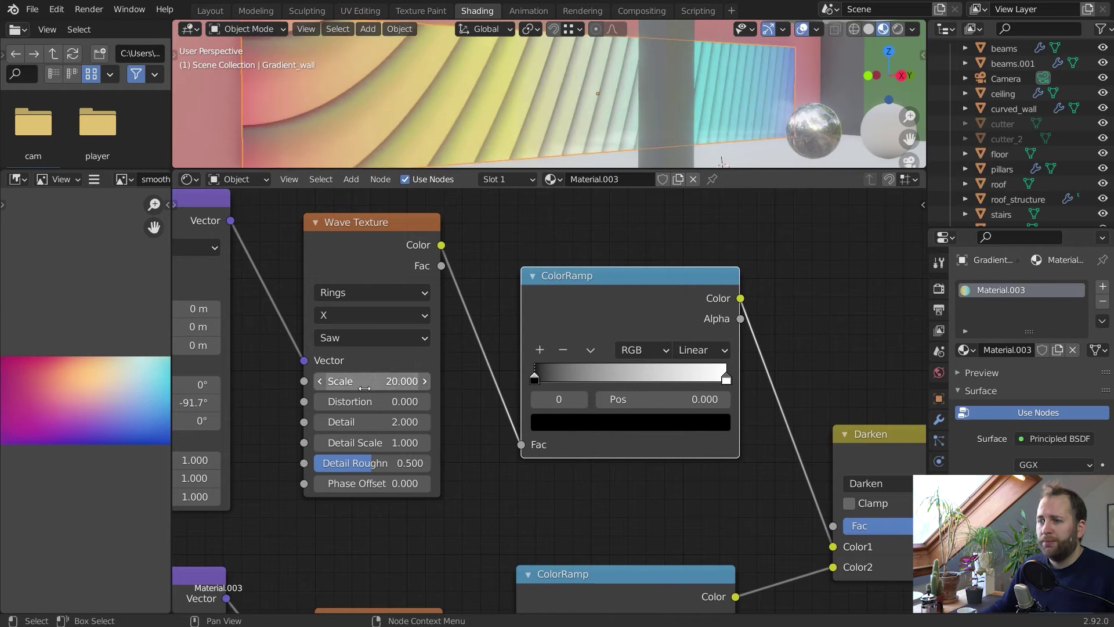
pyautogui.click(360, 337)
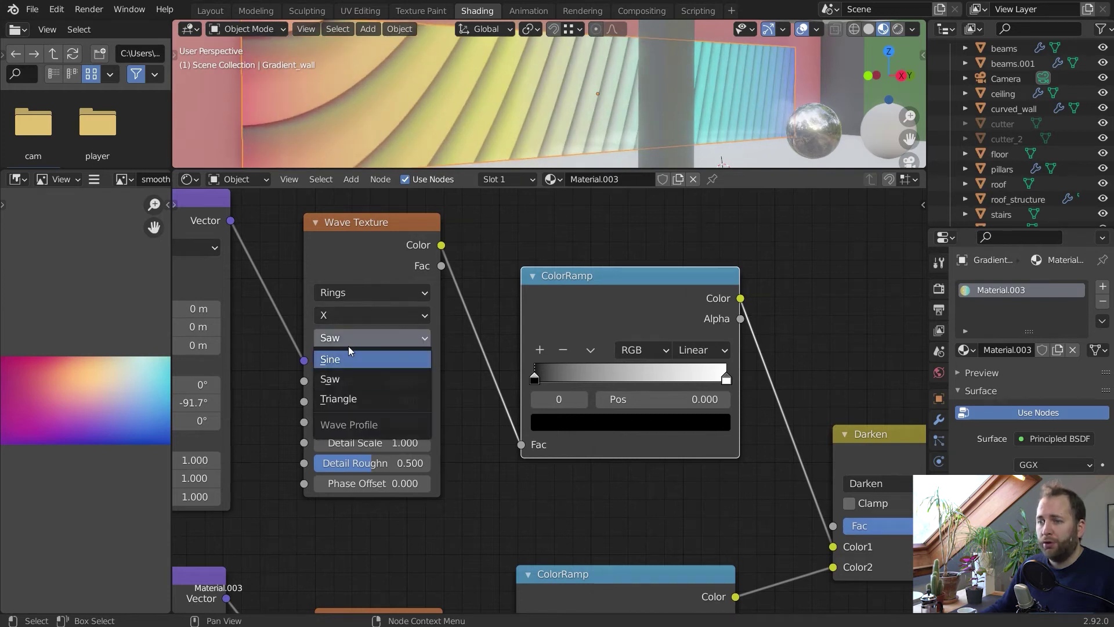
pyautogui.click(346, 361)
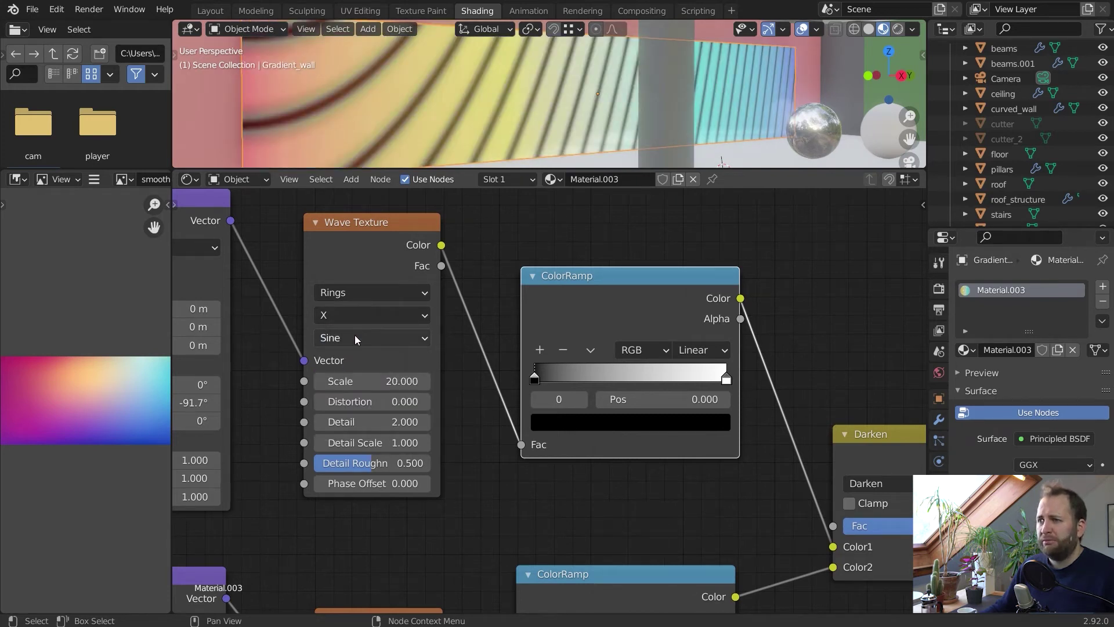
pyautogui.moveTo(538, 381); pyautogui.dragTo(511, 377)
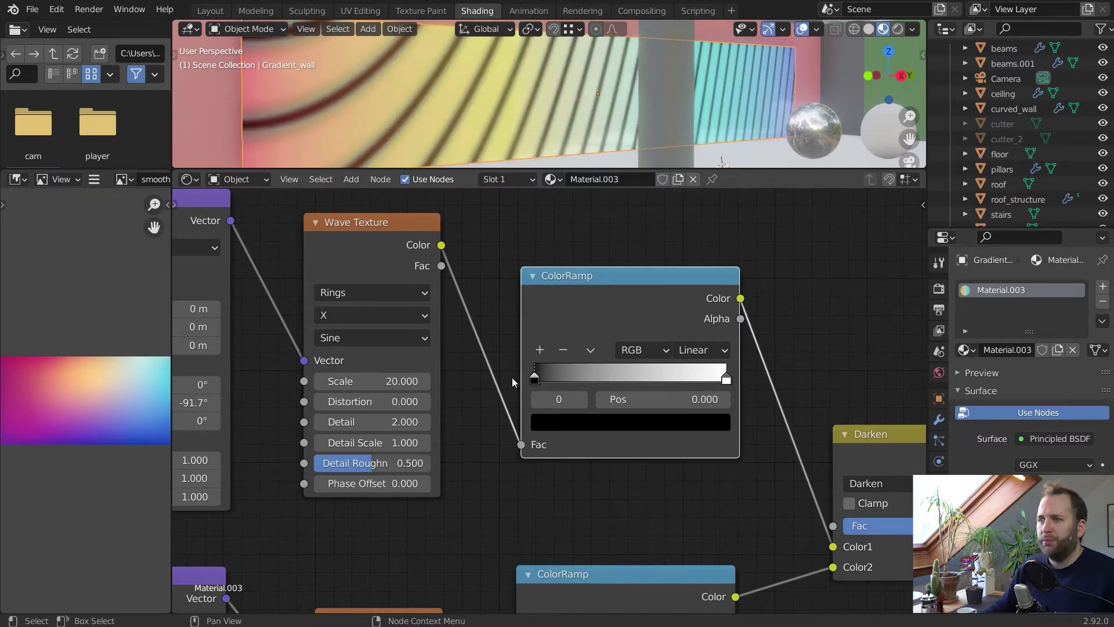
pyautogui.click(375, 339)
pyautogui.click(368, 374)
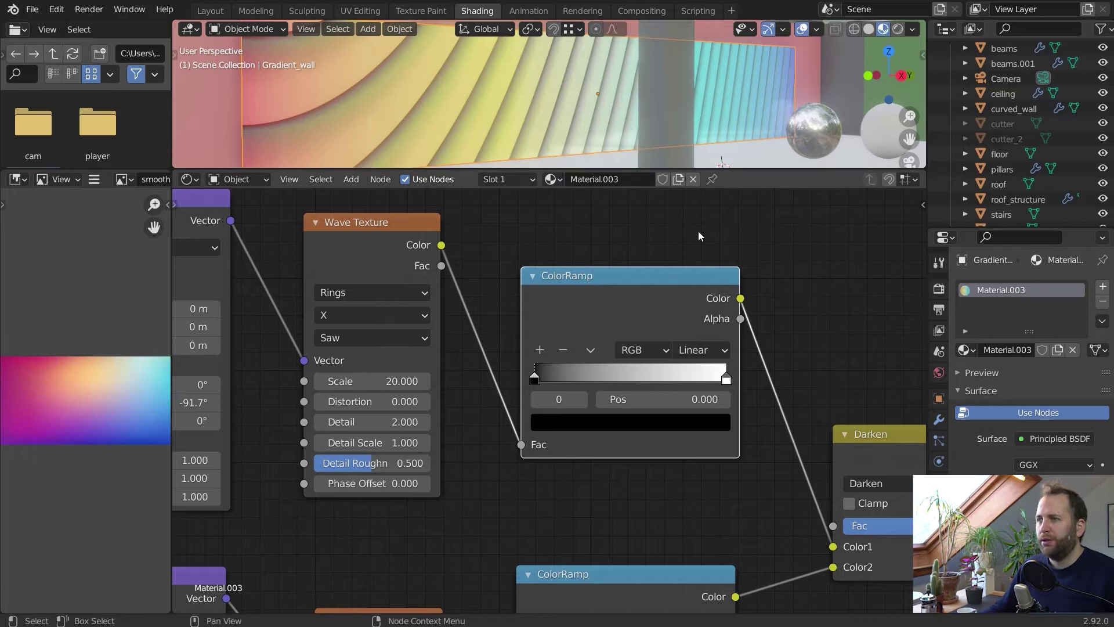
# Set the black-to-white ColorRamp's interpolation to Constant and move its white stop to position 0.134
pyautogui.moveTo(726, 379); pyautogui.dragTo(732, 378)
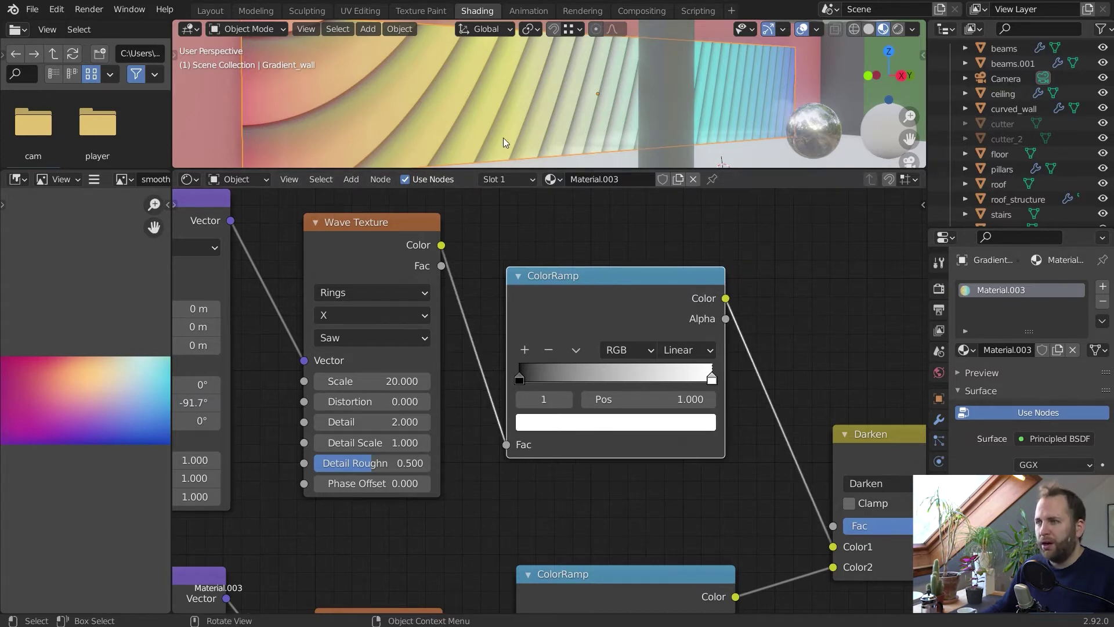
pyautogui.click(708, 352)
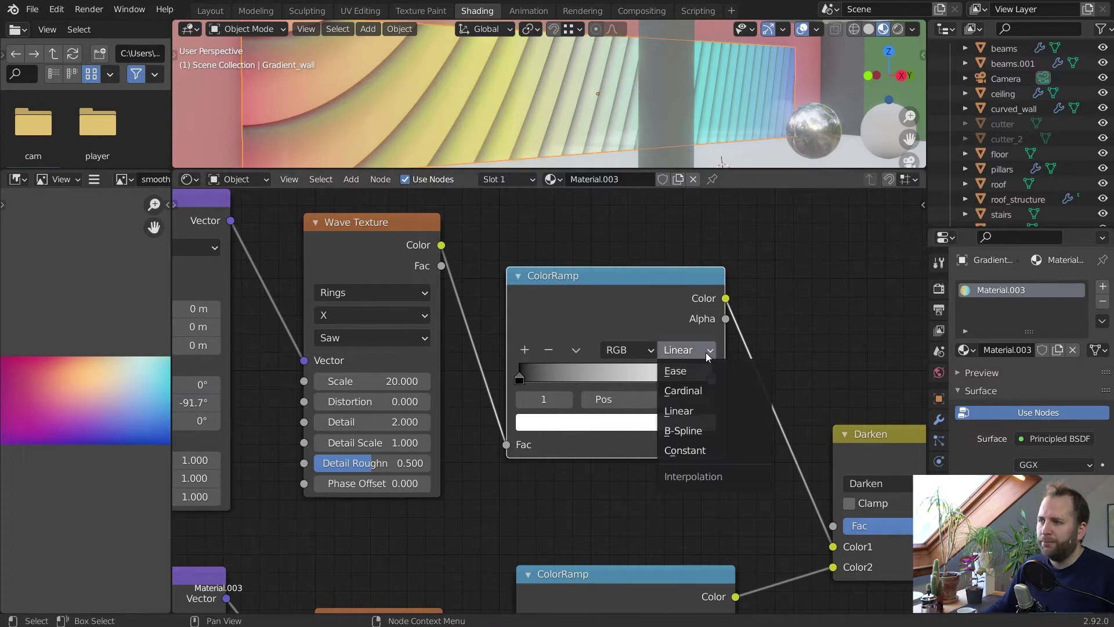
pyautogui.click(700, 450)
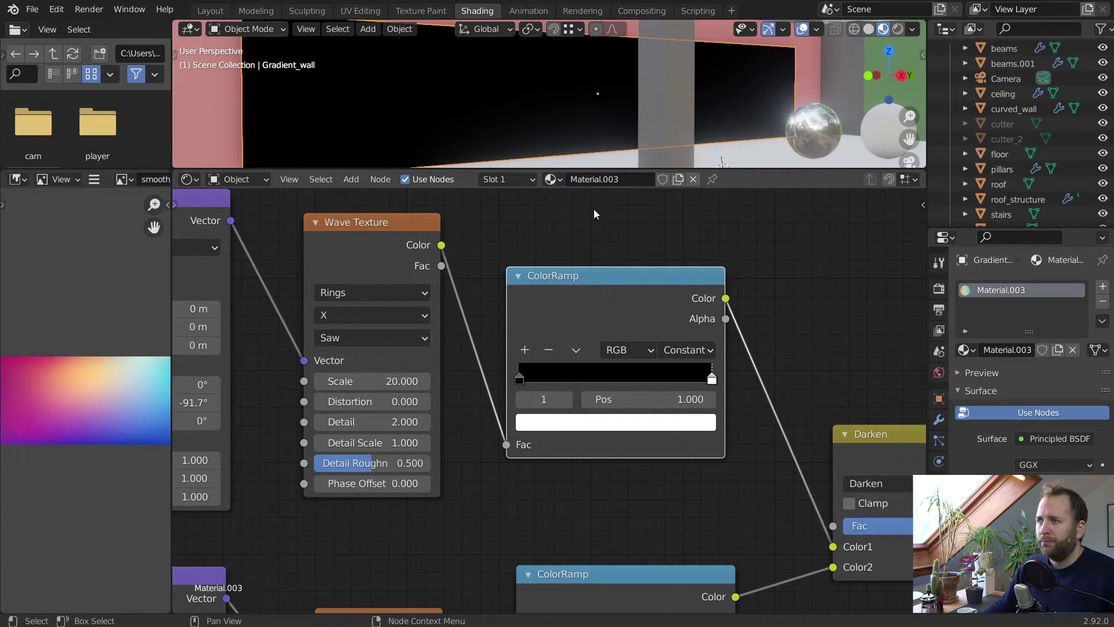
pyautogui.moveTo(712, 378); pyautogui.dragTo(568, 381)
pyautogui.hotkey('ctrl', 'z')
pyautogui.hotkey('ctrl', 'z')
pyautogui.hotkey('ctrl', 'z')
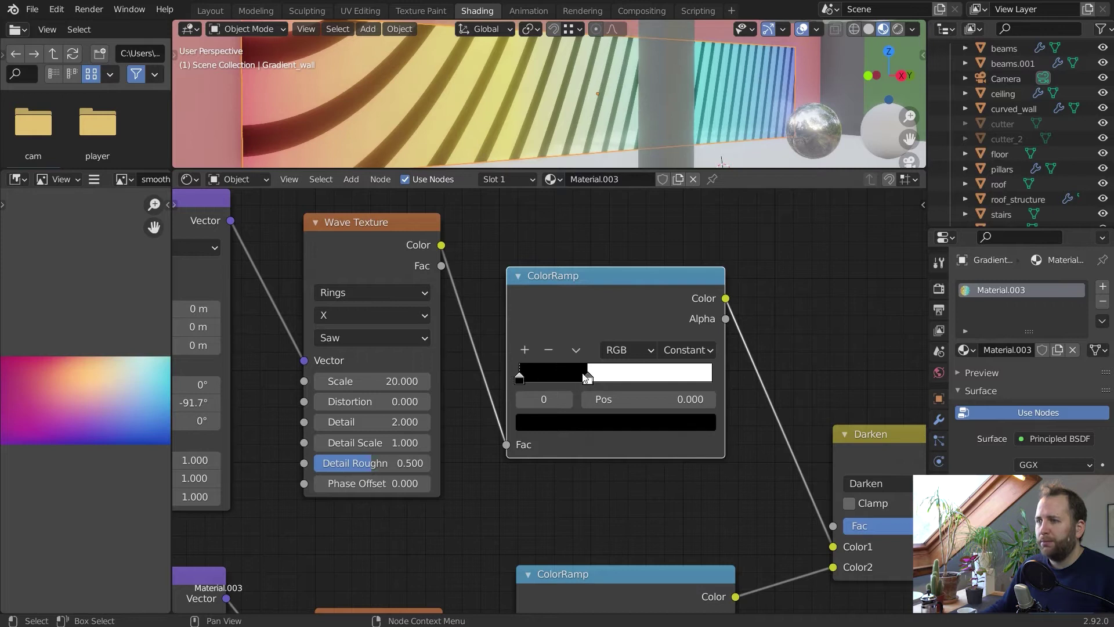
pyautogui.moveTo(618, 380); pyautogui.dragTo(545, 383)
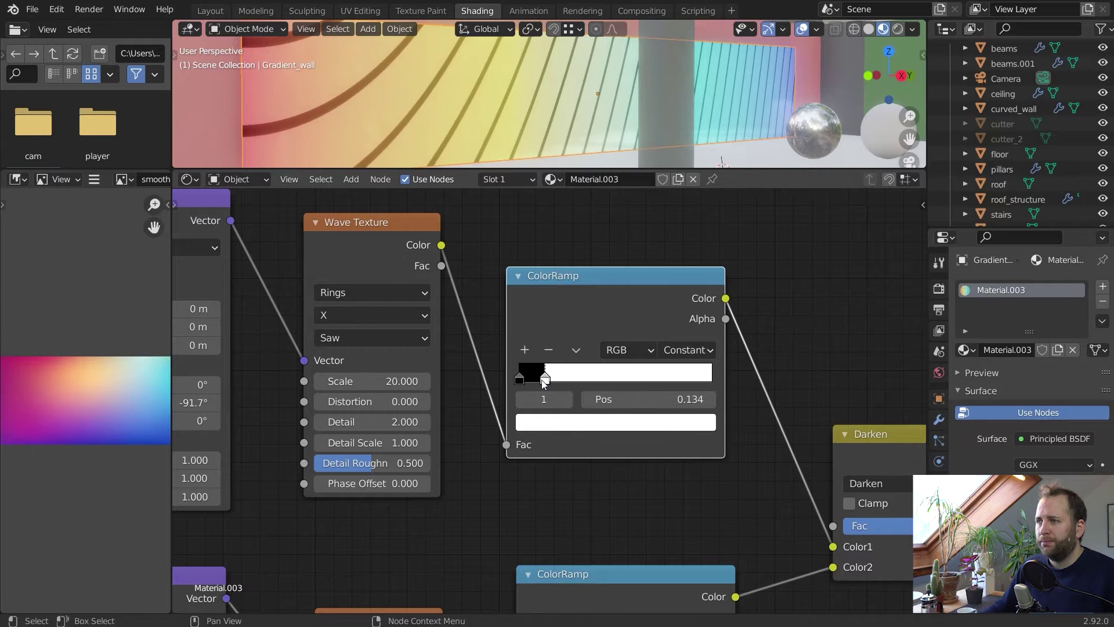
# Try the Mix node's other blending modes, such as Multiply, Lighten, Color Dodge and Add, and restore Darken
pyautogui.scroll(-4, 632, 336)
pyautogui.click(631, 337)
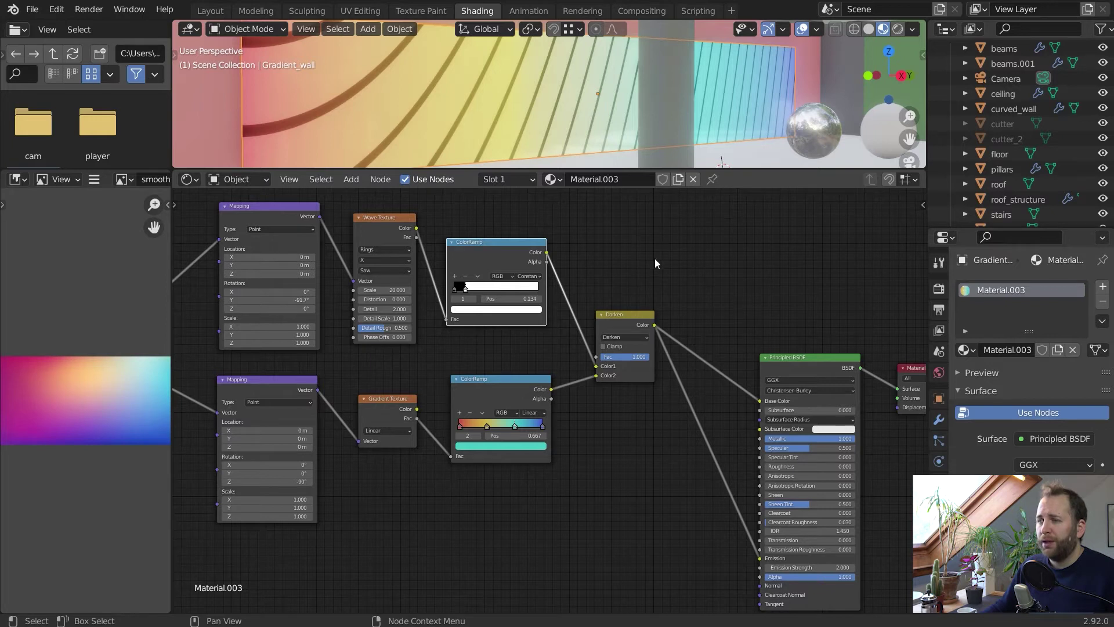
pyautogui.scroll(3, 657, 279)
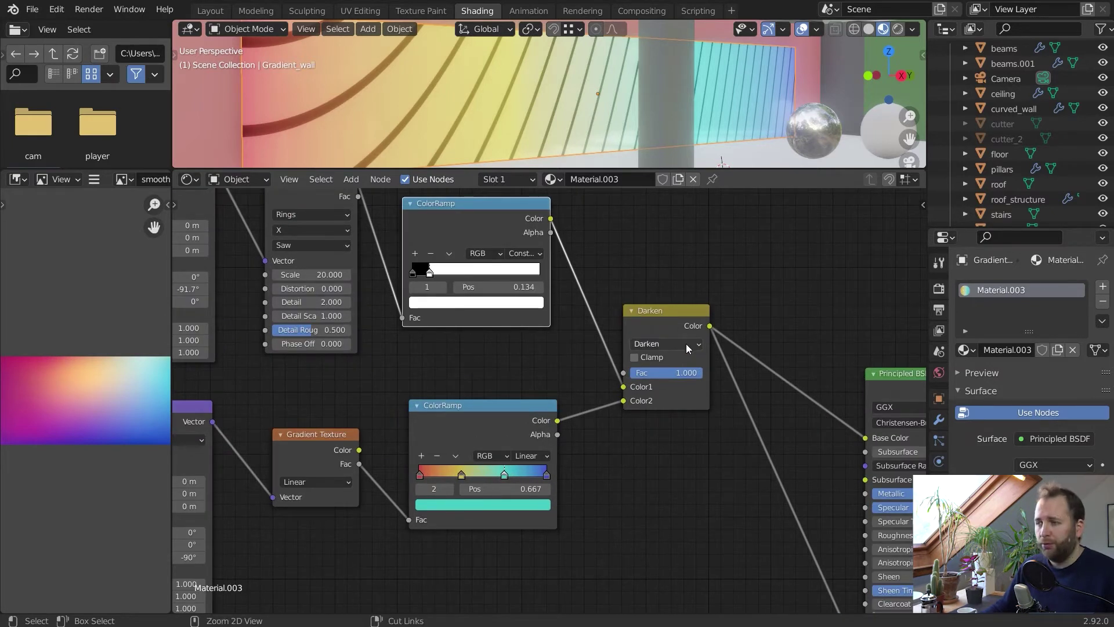
pyautogui.keyDown('ctrl'); pyautogui.scroll(-1, 686, 344); pyautogui.keyUp('ctrl')
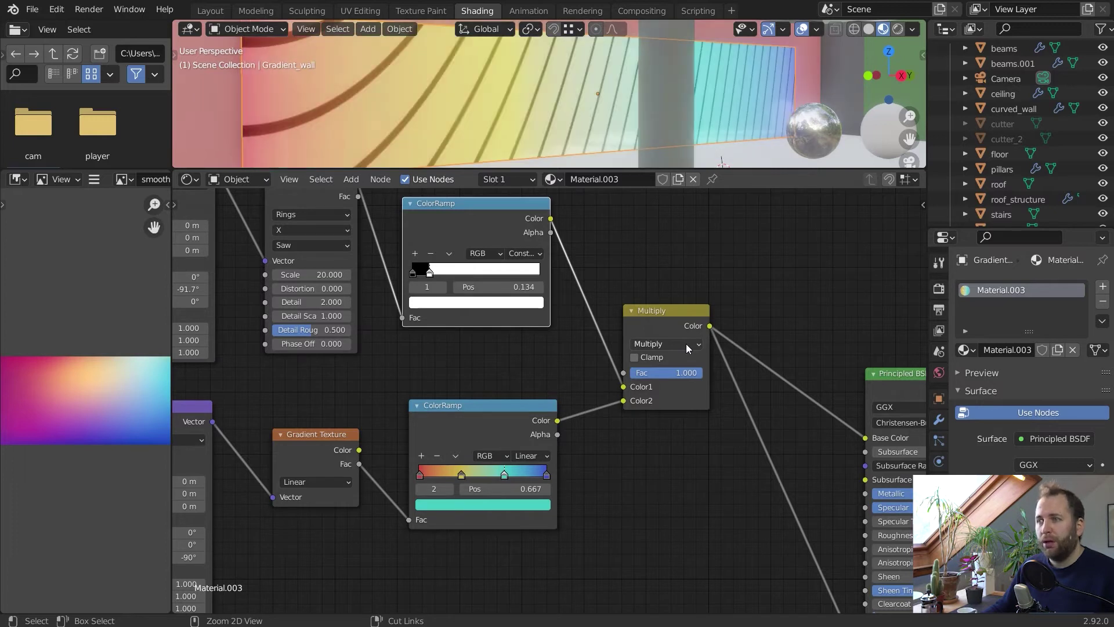
pyautogui.keyDown('ctrl'); pyautogui.scroll(-1, 685, 343); pyautogui.keyUp('ctrl')
pyautogui.keyDown('ctrl'); pyautogui.scroll(-2, 686, 343); pyautogui.keyUp('ctrl')
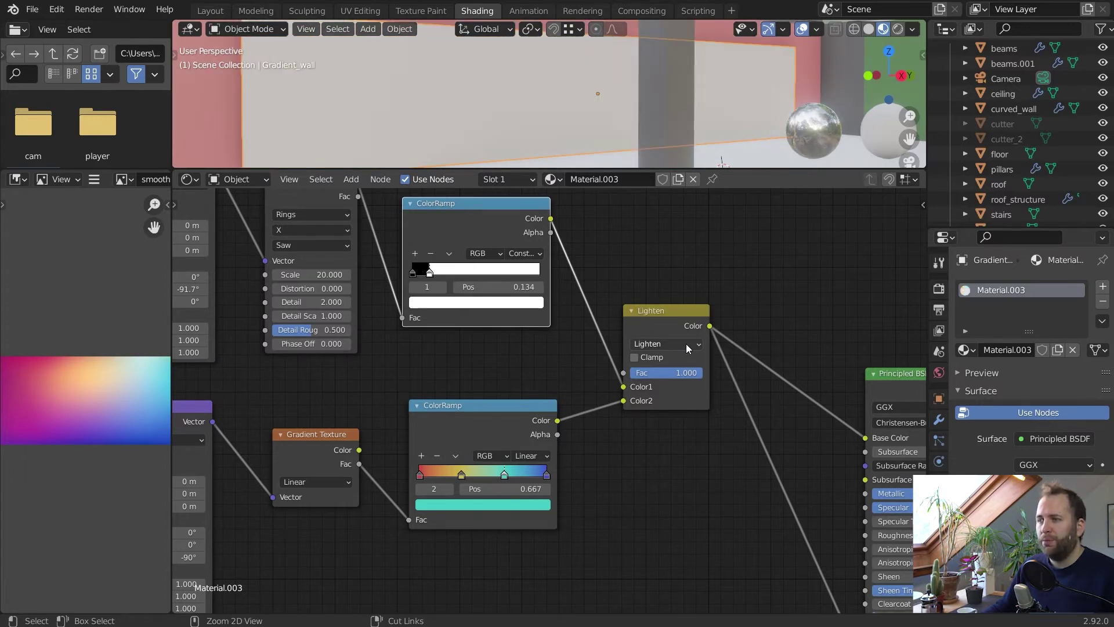
pyautogui.keyDown('ctrl'); pyautogui.scroll(-2, 686, 344); pyautogui.keyUp('ctrl')
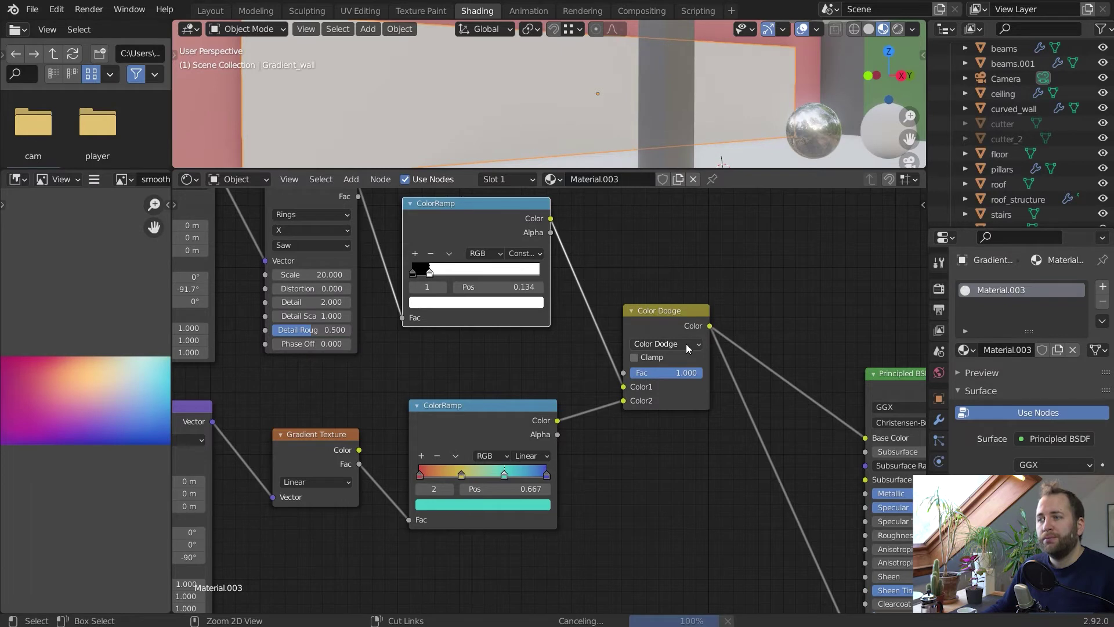
pyautogui.click(685, 343)
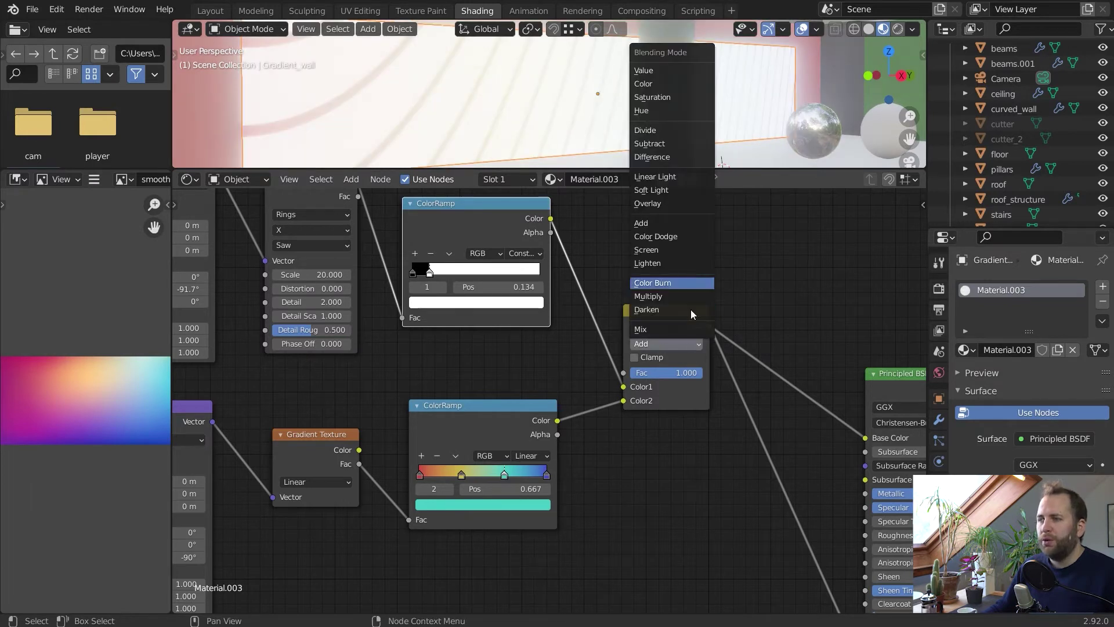
pyautogui.click(674, 311)
# Switch to the Animation workspace and show the gradient wall up close through the camera in Material Preview shading
pyautogui.press('Home')
pyautogui.moveTo(627, 170); pyautogui.dragTo(627, 191)
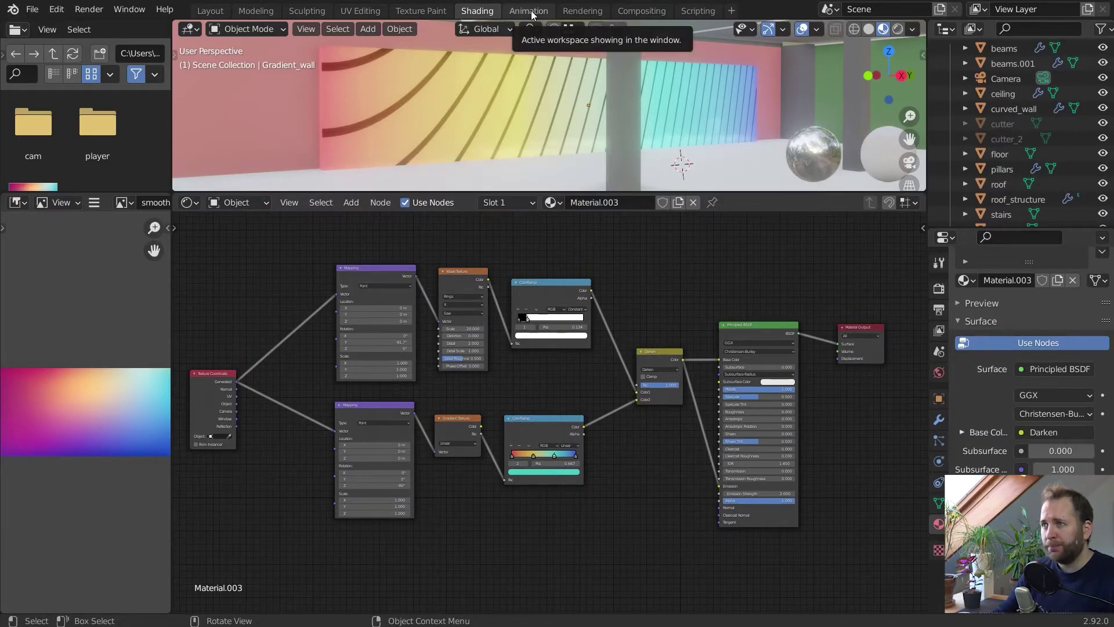
pyautogui.click(531, 11)
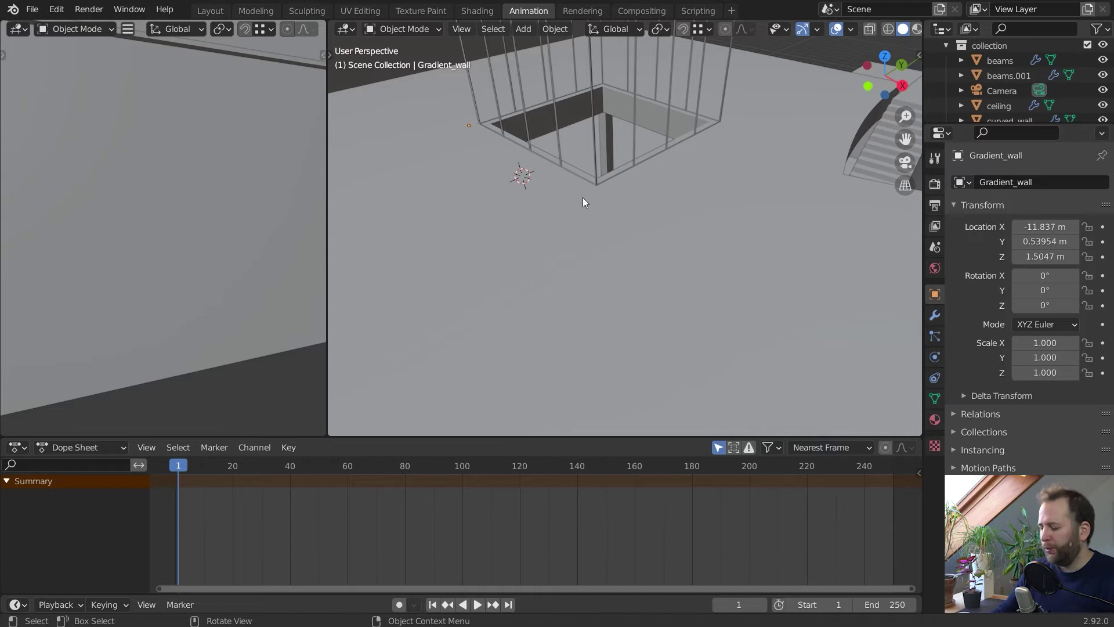
pyautogui.press('KP_0')
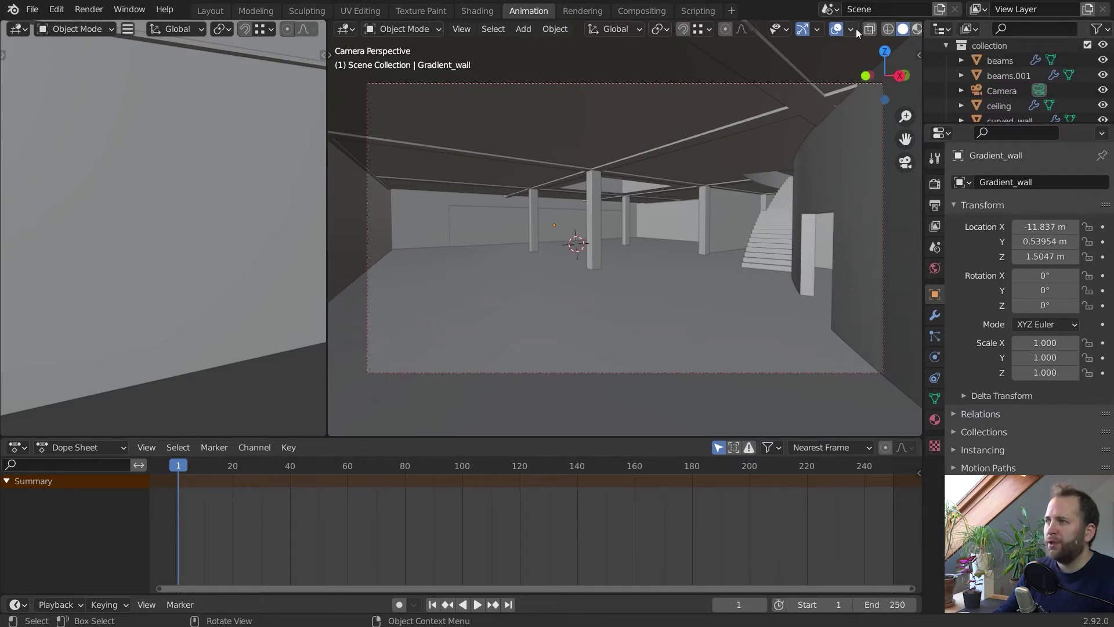
pyautogui.scroll(-2, 881, 32)
pyautogui.scroll(2, 880, 32)
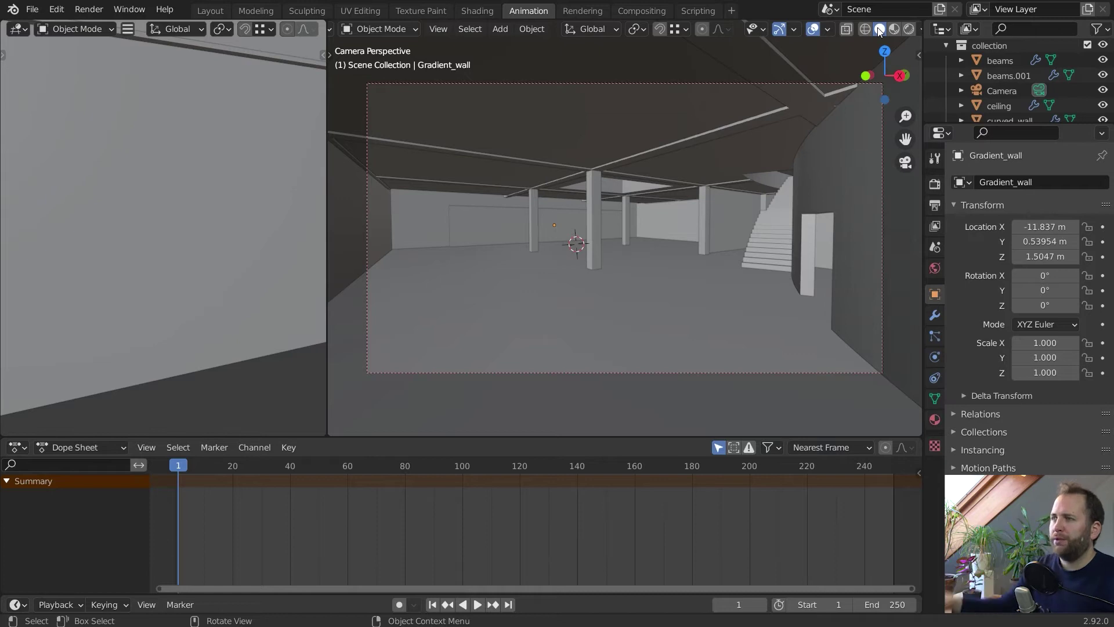
pyautogui.scroll(-2, 881, 32)
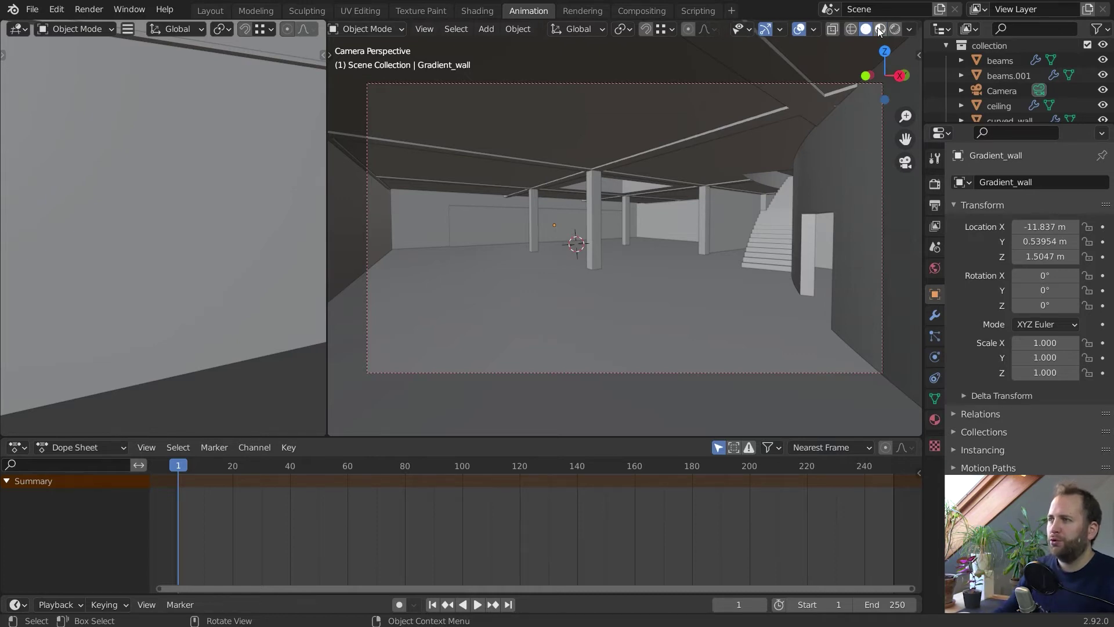
pyautogui.click(881, 30)
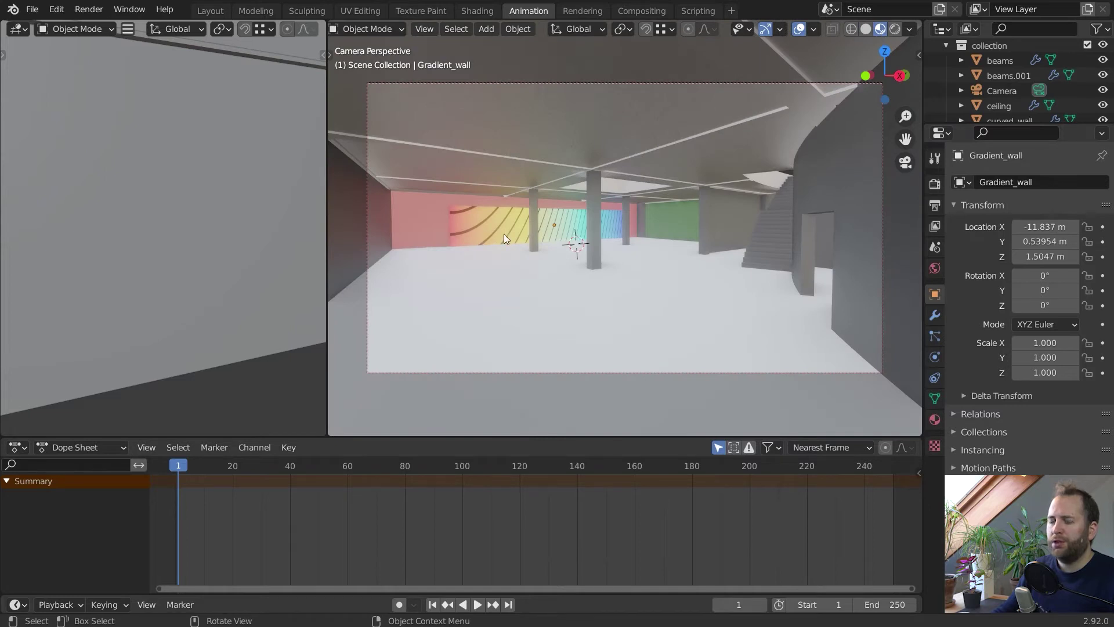
pyautogui.hotkey('shift', 'f')
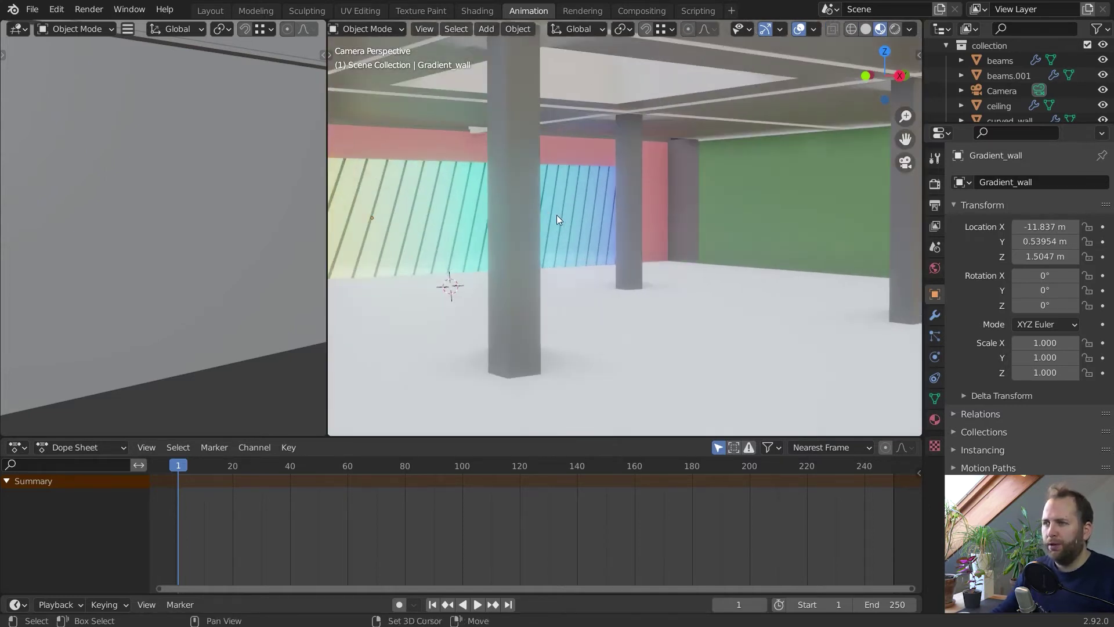
pyautogui.click(840, 179)
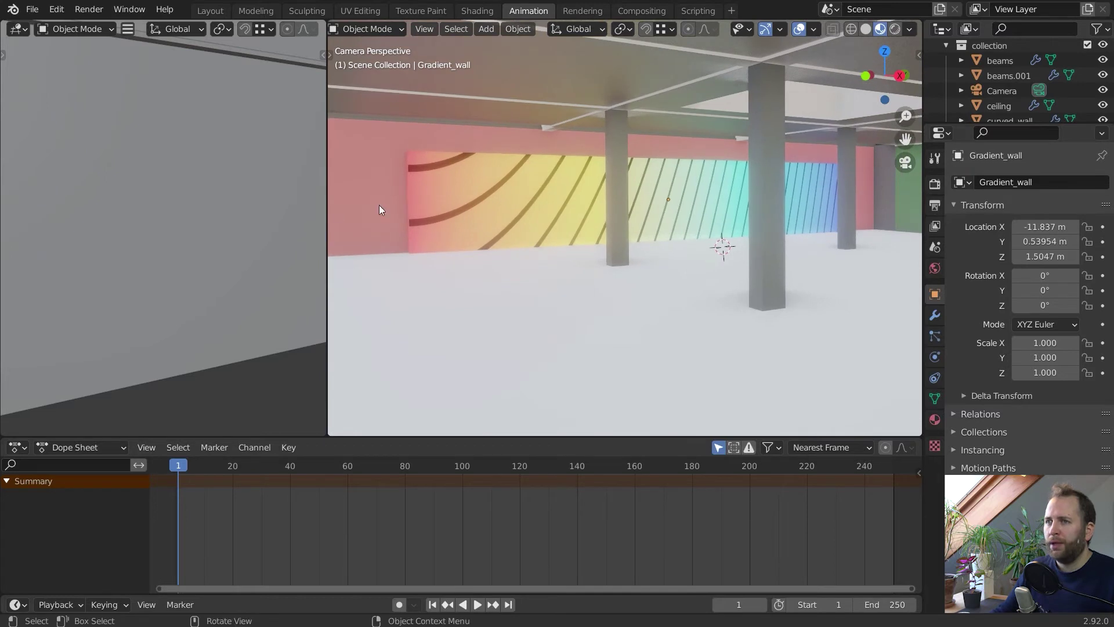
# Turn the Animation workspace's second 3D viewport into a Shader Editor, hide its sidebar and fit the nodes
pyautogui.click(92, 229)
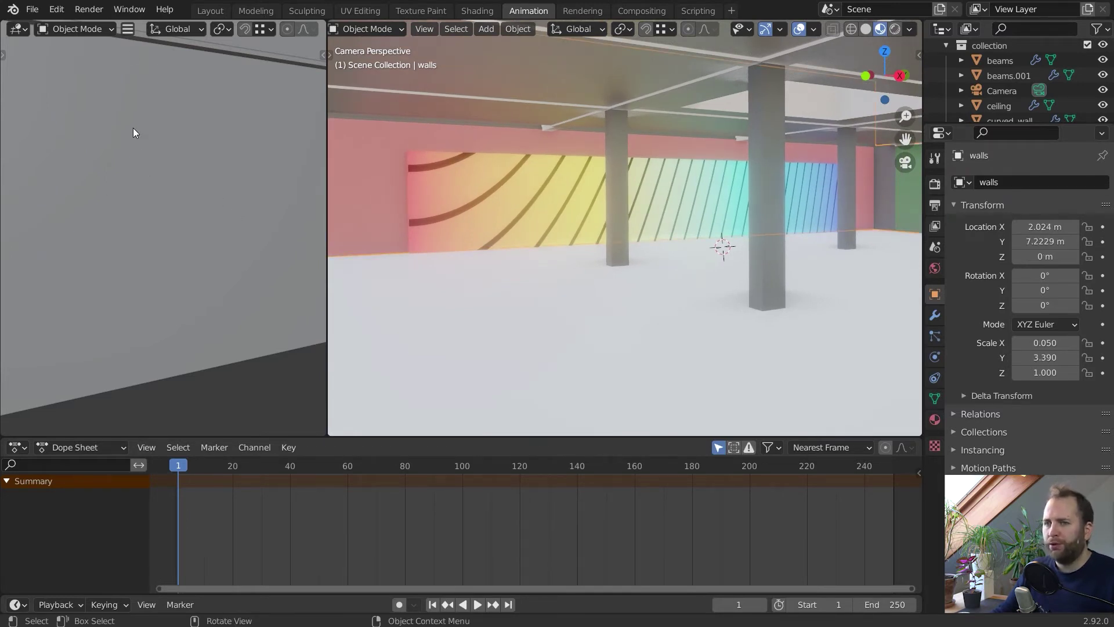
pyautogui.click(17, 29)
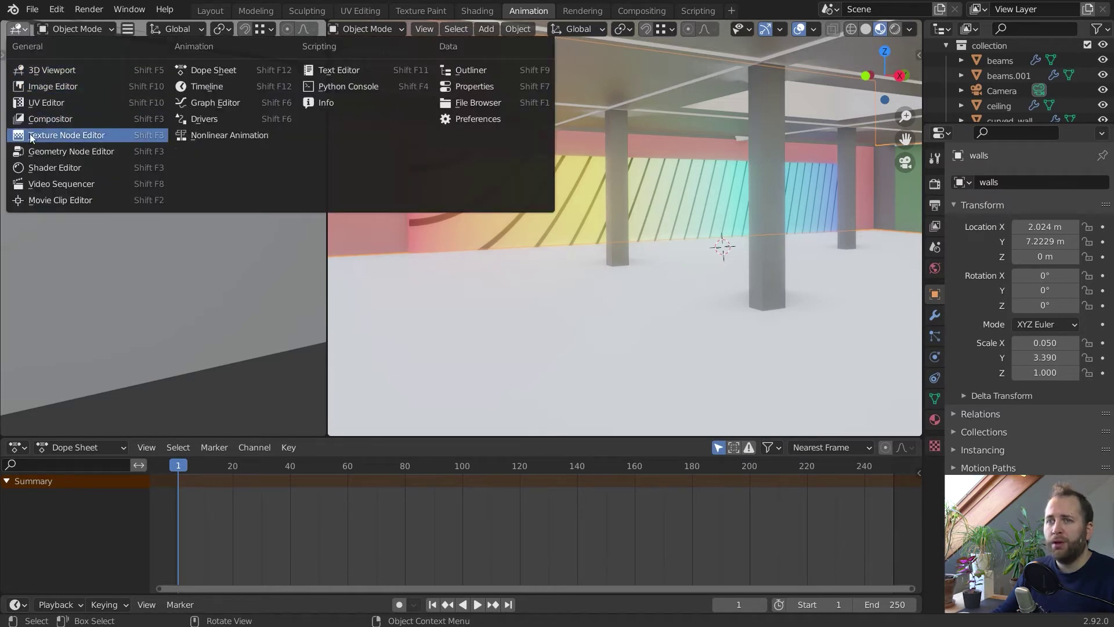
pyautogui.click(59, 170)
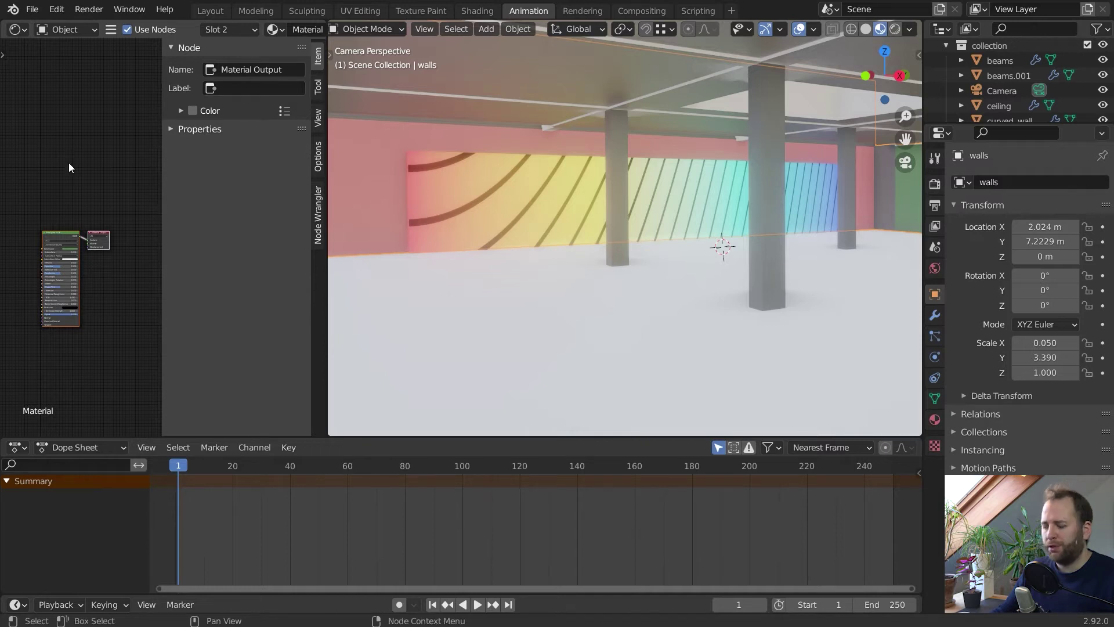
pyautogui.press('n')
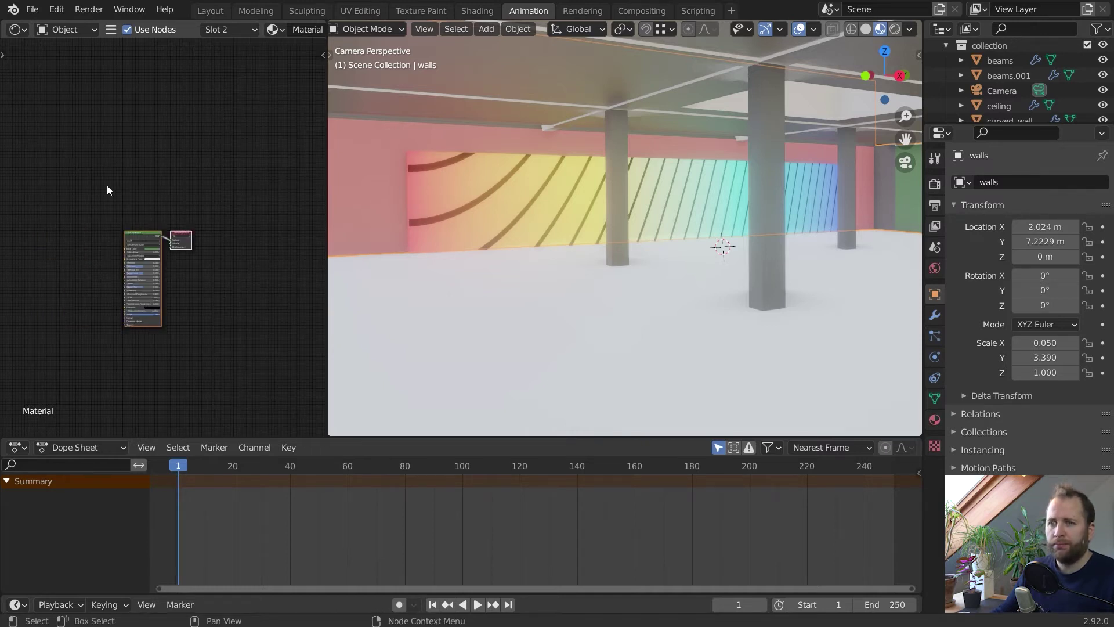
pyautogui.press('Home')
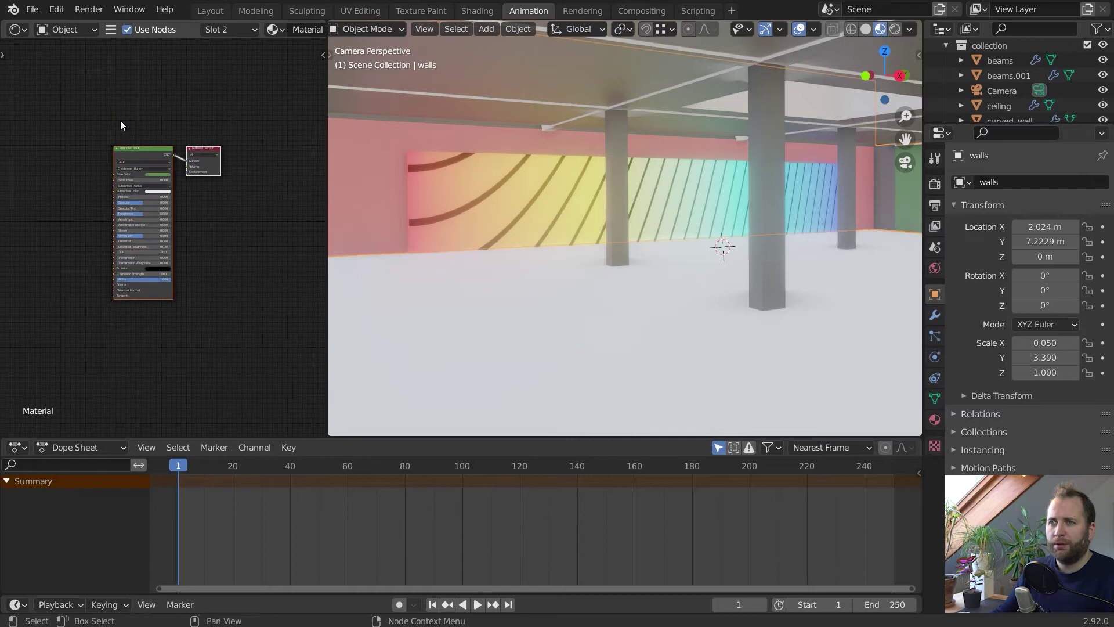
# Select the gradient wall and frame its Mapping and Wave Texture nodes in the Shader Editor
pyautogui.click(541, 183)
pyautogui.moveTo(177, 239); pyautogui.dragTo(163, 280, button='middle')
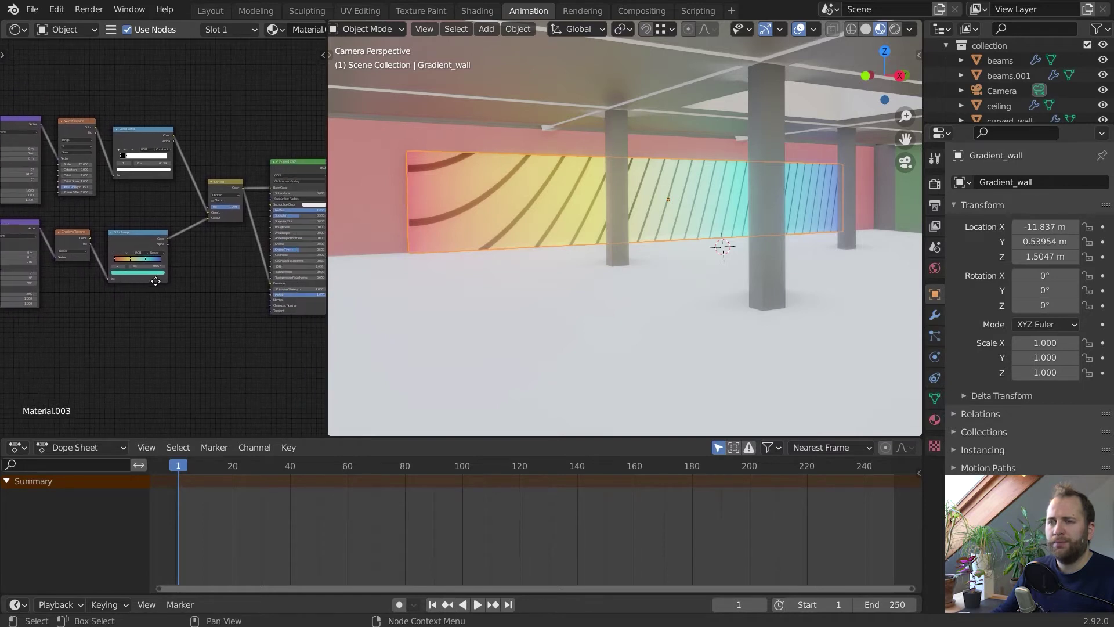
pyautogui.moveTo(241, 256); pyautogui.dragTo(146, 367, button='middle')
pyautogui.scroll(1, 205, 241)
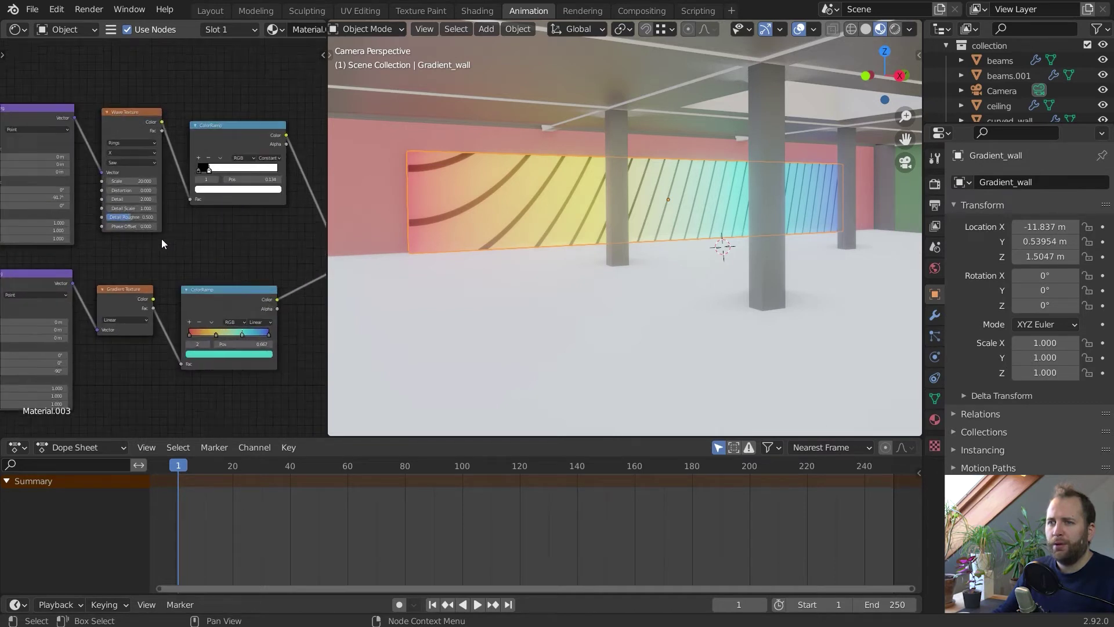
pyautogui.moveTo(161, 238); pyautogui.dragTo(186, 260, button='middle')
pyautogui.scroll(3, 248, 315)
pyautogui.click(239, 138)
pyautogui.click(106, 139)
pyautogui.click(220, 137)
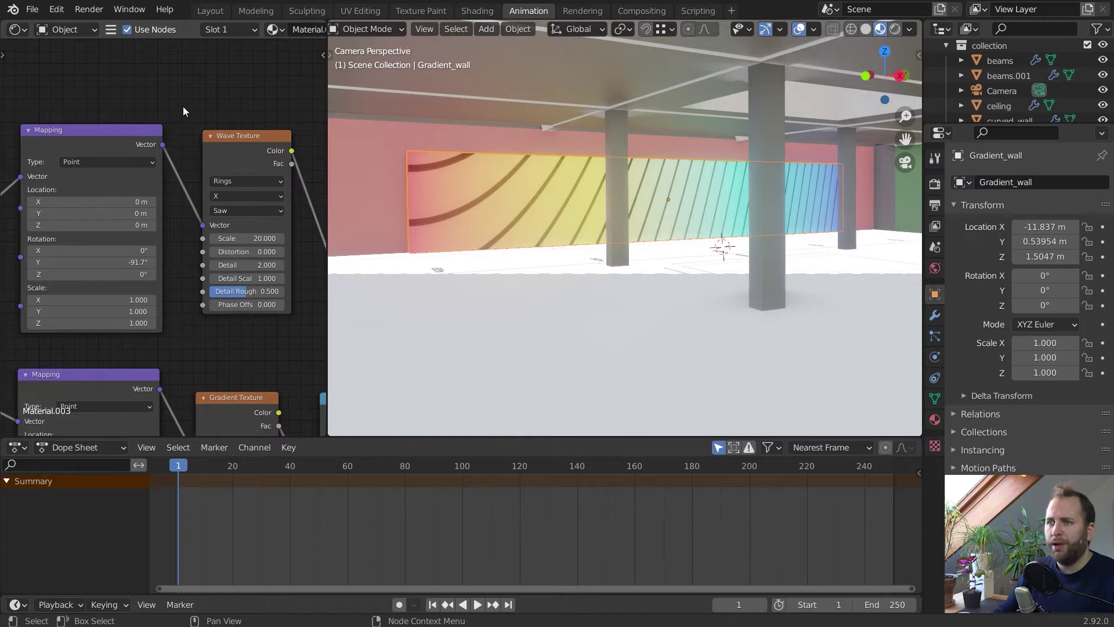
pyautogui.scroll(-5, 238, 211)
pyautogui.moveTo(236, 207); pyautogui.dragTo(188, 184, button='middle')
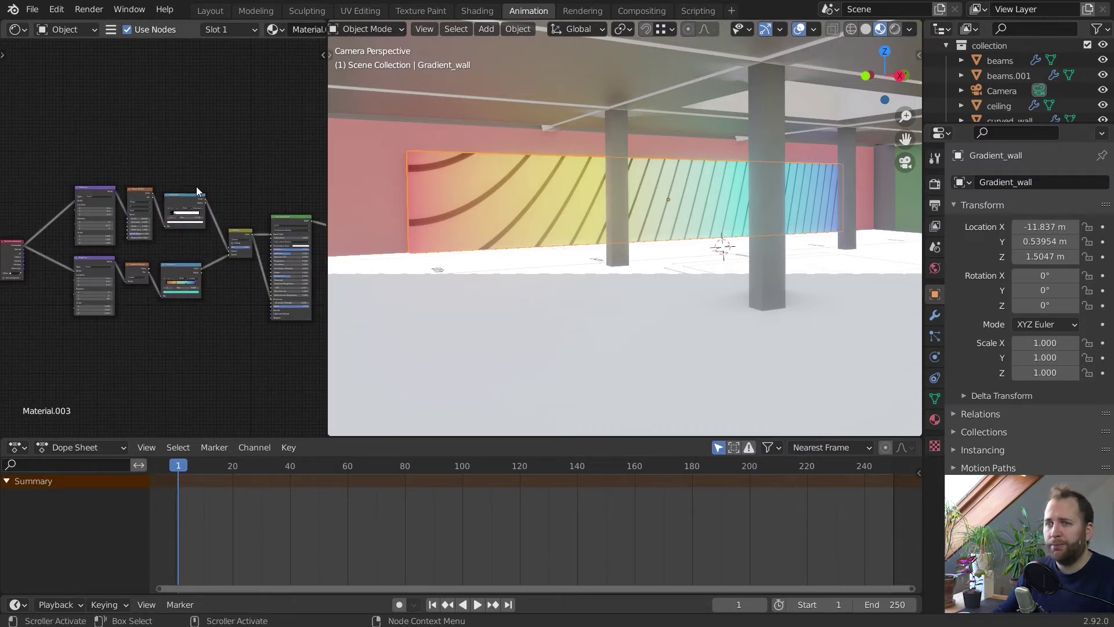
pyautogui.scroll(5, 196, 186)
pyautogui.scroll(2, 249, 300)
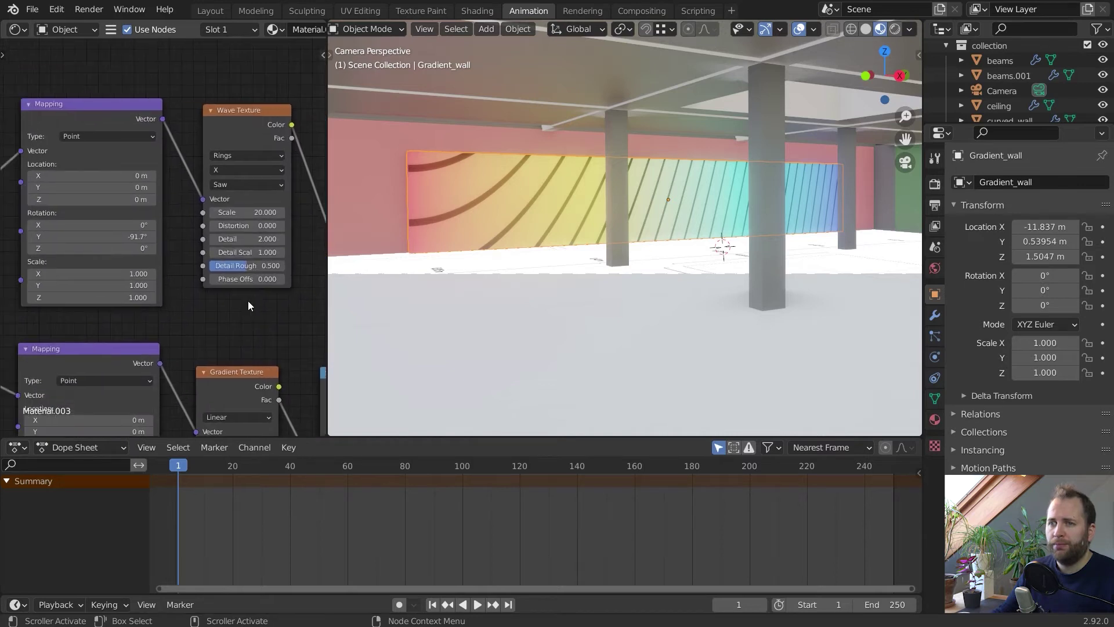
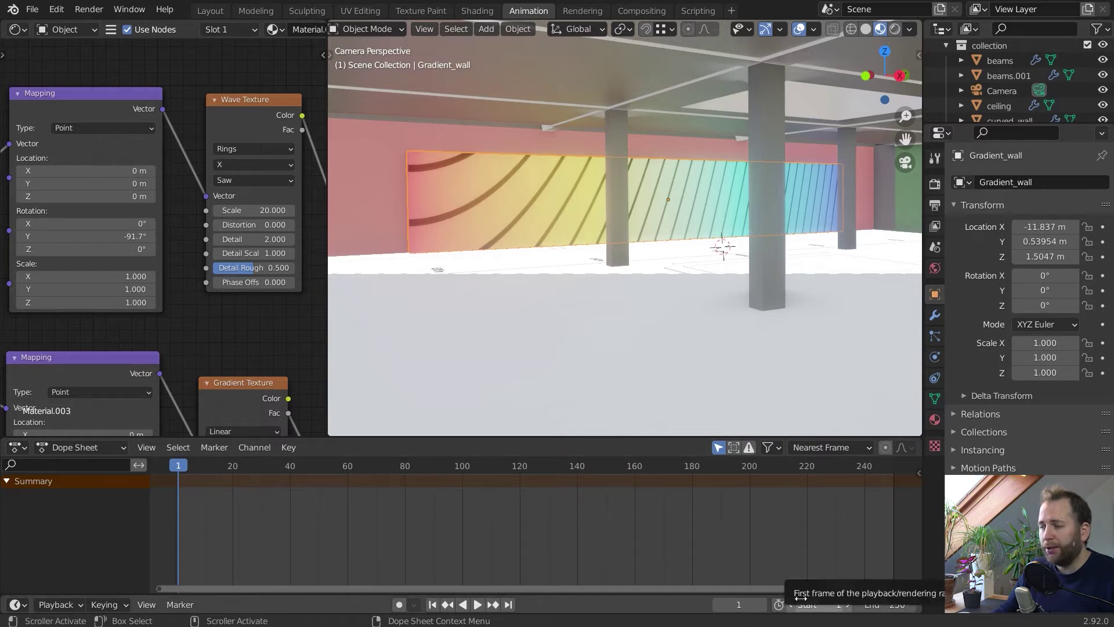
pyautogui.click(884, 603)
pyautogui.write('500')
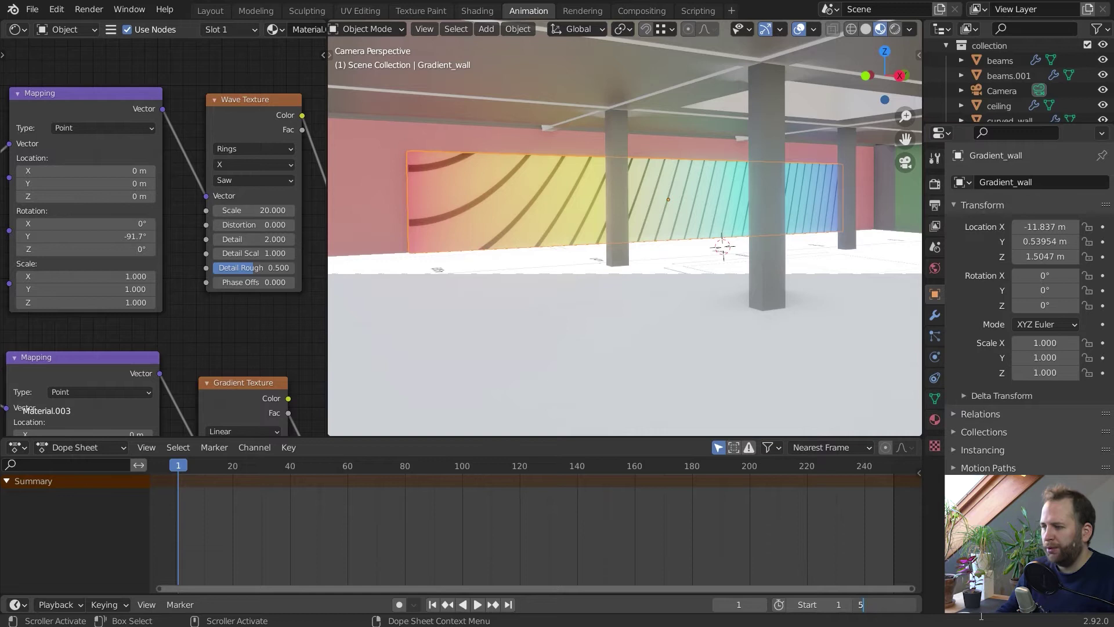
pyautogui.press('Return')
pyautogui.hotkey('ctrl', 'z')
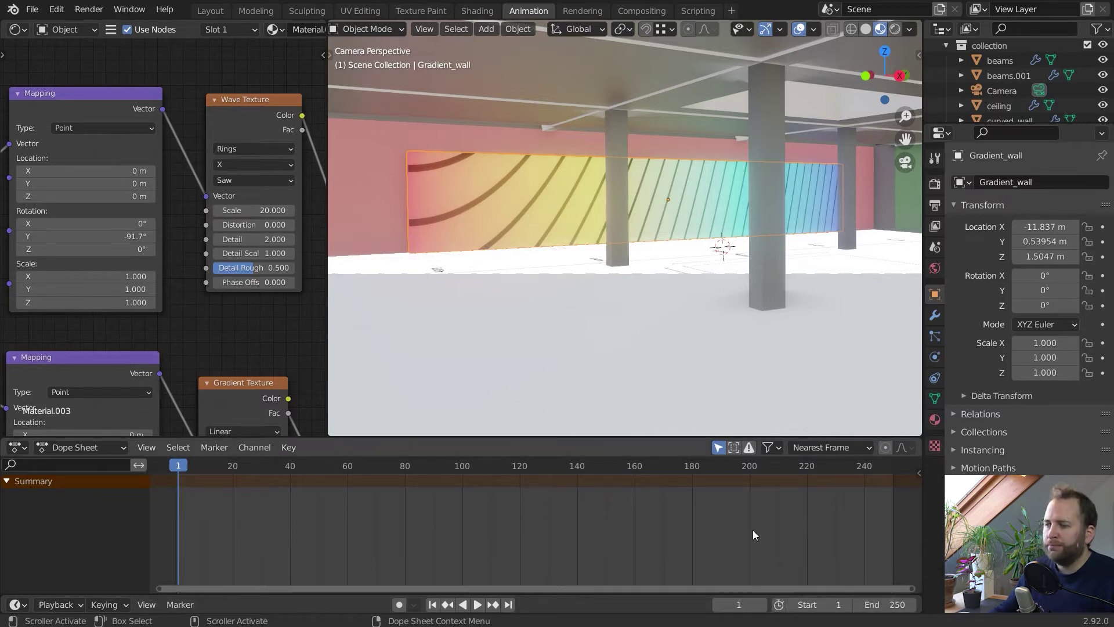
# Set the Y rotation of the Wave Texture's Mapping node to -88° and keyframe its rotation at frame 1
pyautogui.click(149, 93)
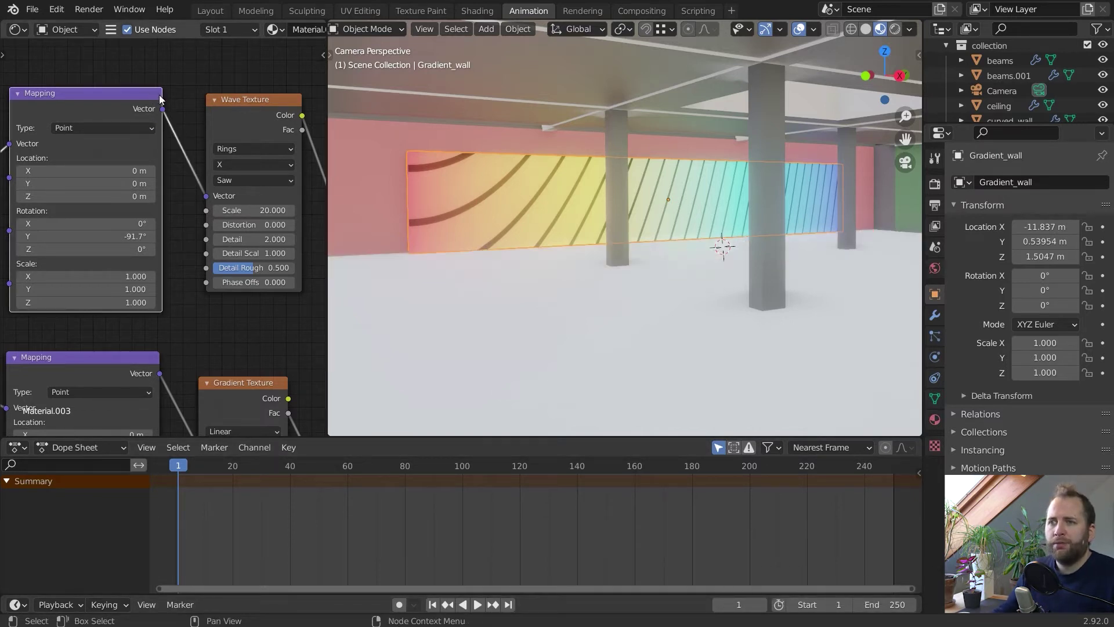
pyautogui.moveTo(112, 236)
pyautogui.mouseDown()
pyautogui.moveTo(81, 247)
pyautogui.moveTo(133, 250)
pyautogui.moveTo(115, 249)
pyautogui.moveTo(114, 235)
pyautogui.moveTo(129, 238)
pyautogui.mouseUp()
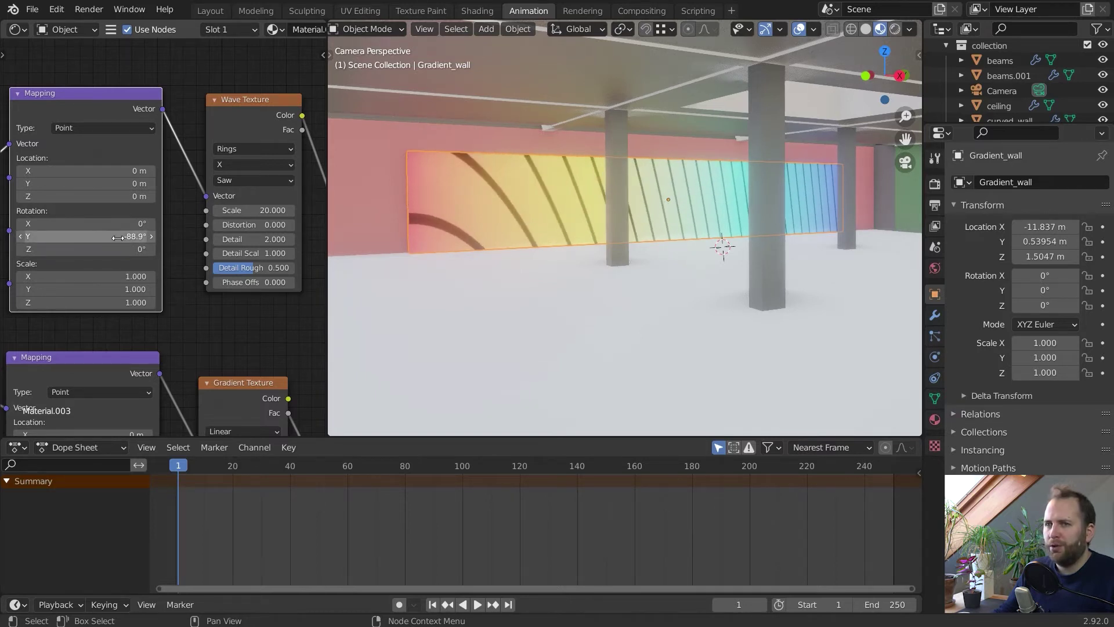
pyautogui.moveTo(88, 237)
pyautogui.mouseDown()
pyautogui.moveTo(98, 237)
pyautogui.moveTo(87, 237)
pyautogui.mouseUp()
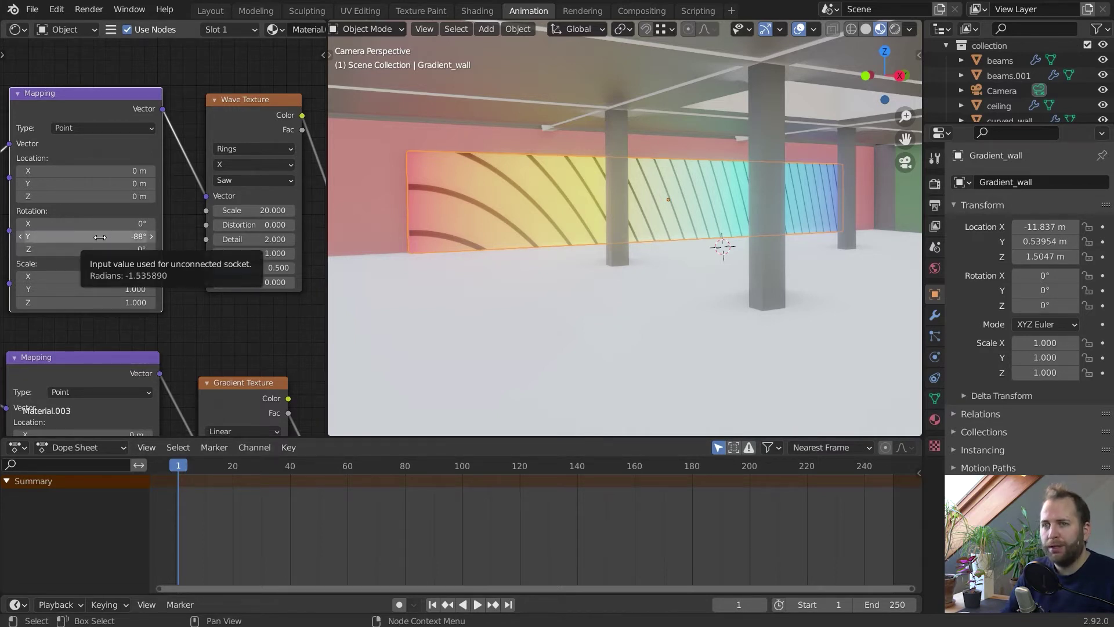
pyautogui.press('i')
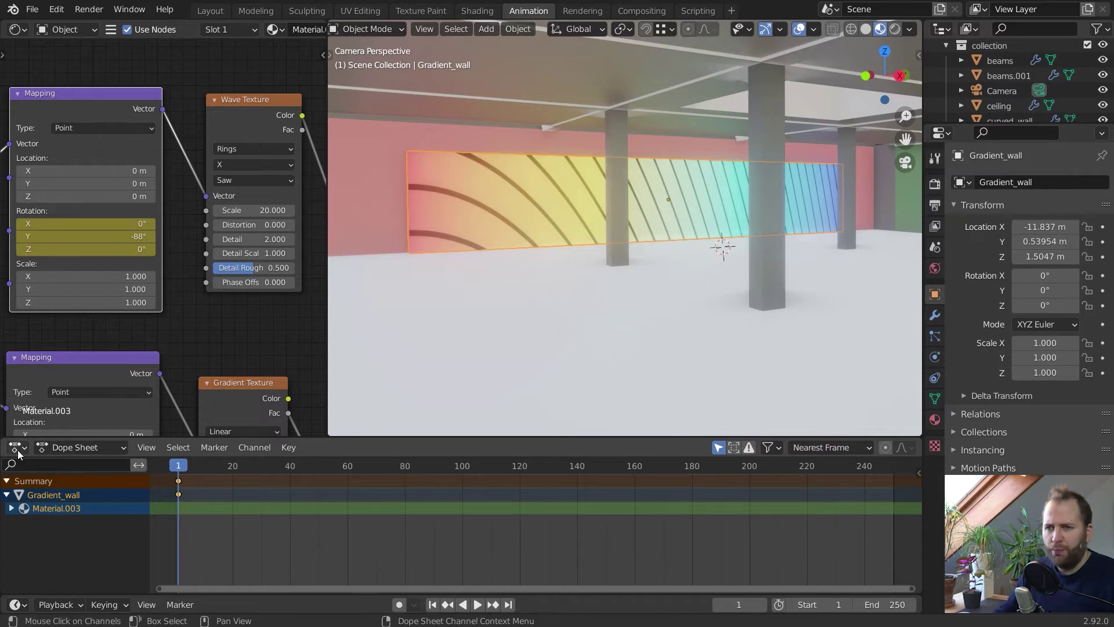
# Enlarge the Timeline over the Dope Sheet and move the playhead to frame 250
pyautogui.moveTo(298, 596); pyautogui.dragTo(315, 521)
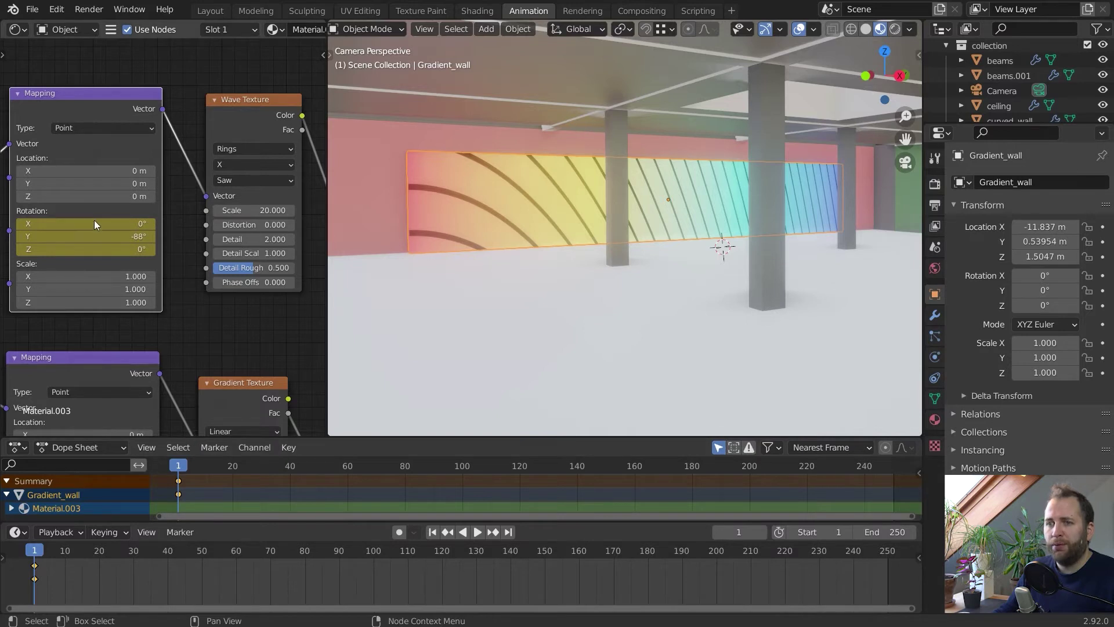
pyautogui.moveTo(324, 522); pyautogui.dragTo(319, 457)
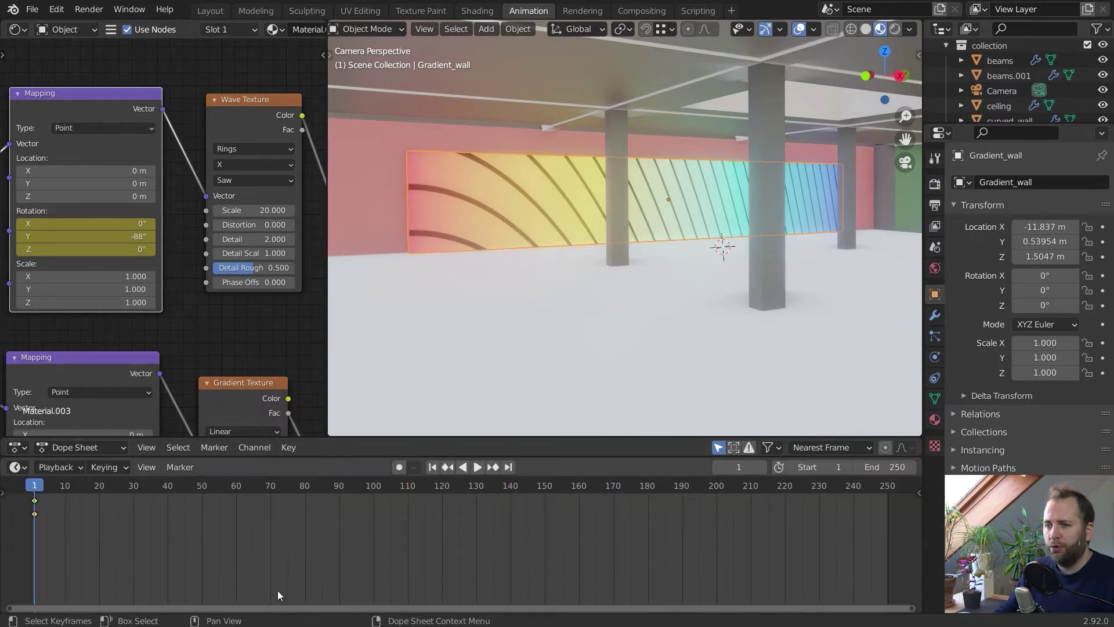
pyautogui.moveTo(129, 507); pyautogui.dragTo(716, 490)
pyautogui.click(740, 468)
pyautogui.write('250')
pyautogui.press('Return')
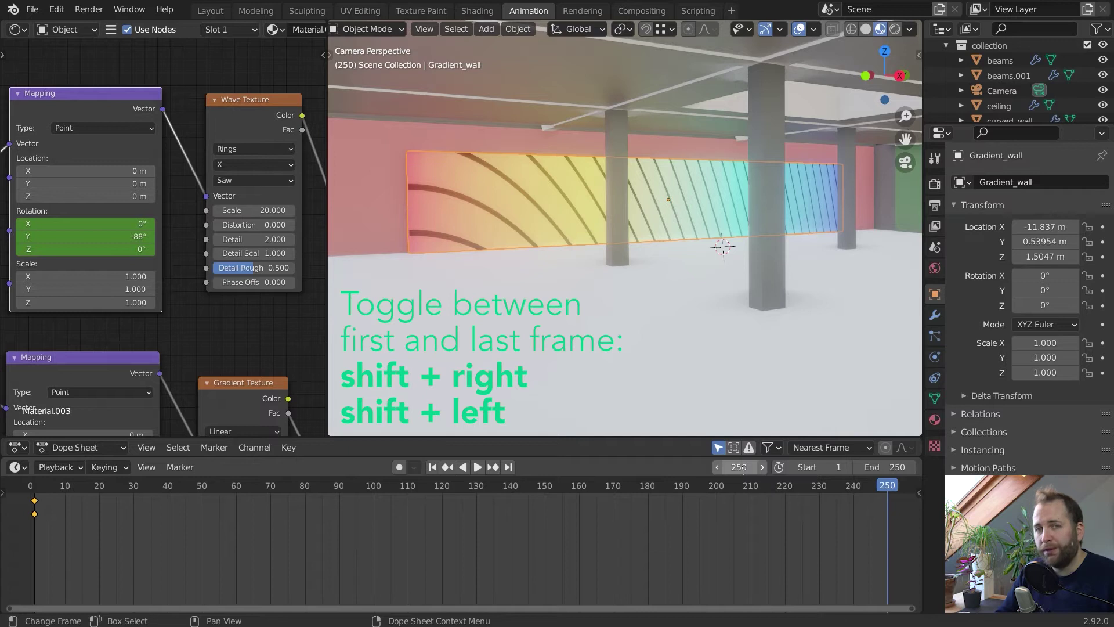
# Jump back and forth between the first and last frames of the animation
pyautogui.hotkey('shift', 'Left')
pyautogui.hotkey('shift', 'Right')
pyautogui.hotkey('shift', 'Left')
pyautogui.hotkey('shift', 'Right')
pyautogui.hotkey('shift', 'Left')
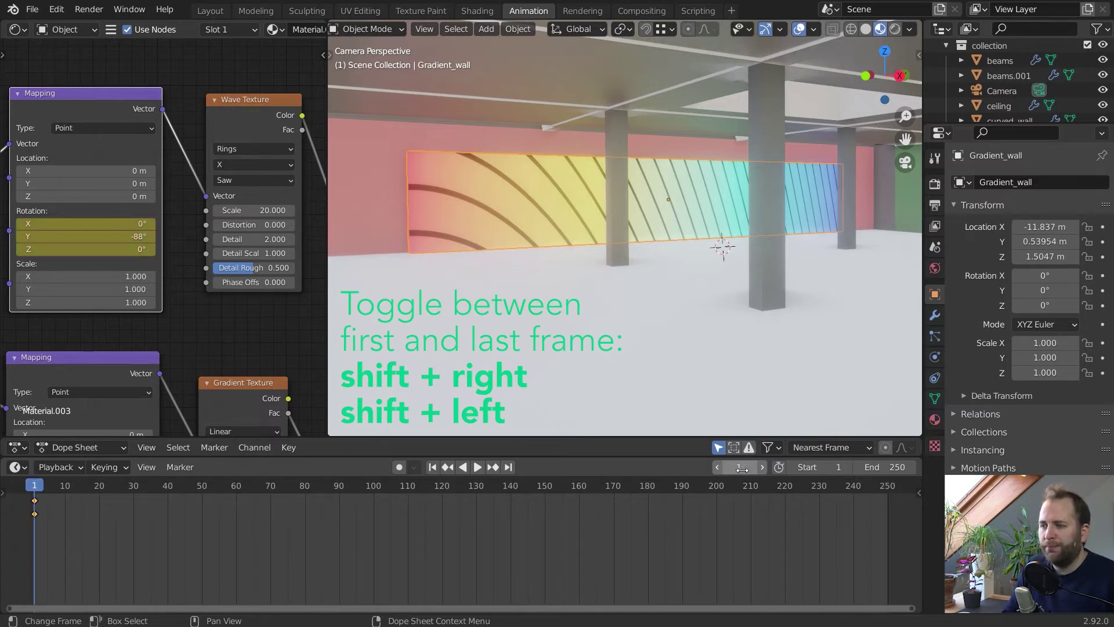
# At frame 250, set the Mapping node's Y rotation to -92.2° and keyframe its rotation
pyautogui.hotkey('shift', 'Right')
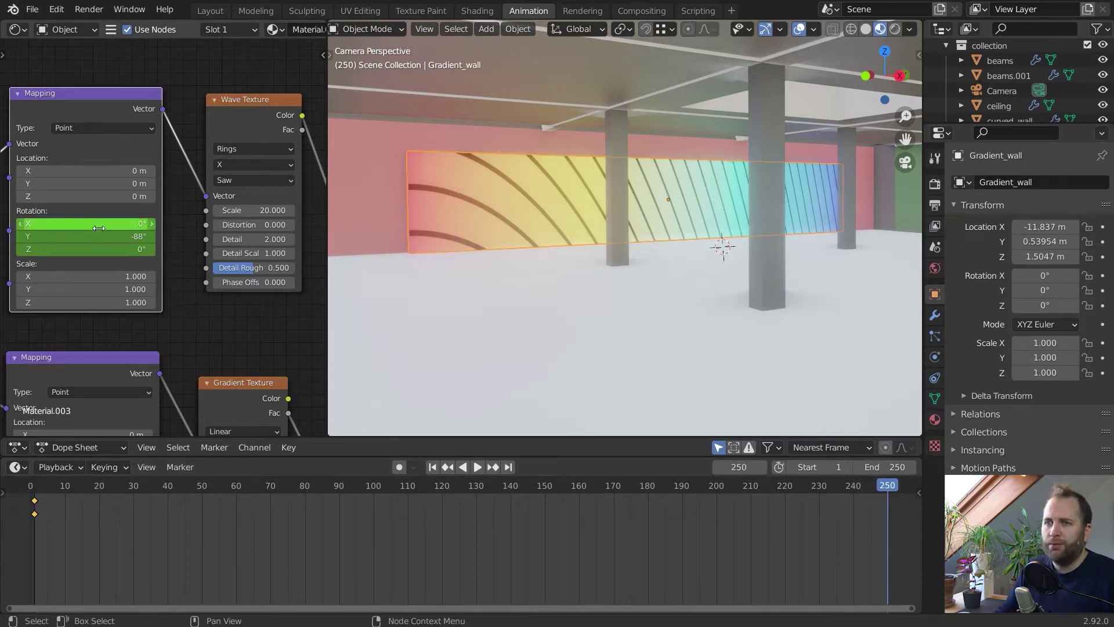
pyautogui.moveTo(108, 236); pyautogui.dragTo(81, 245)
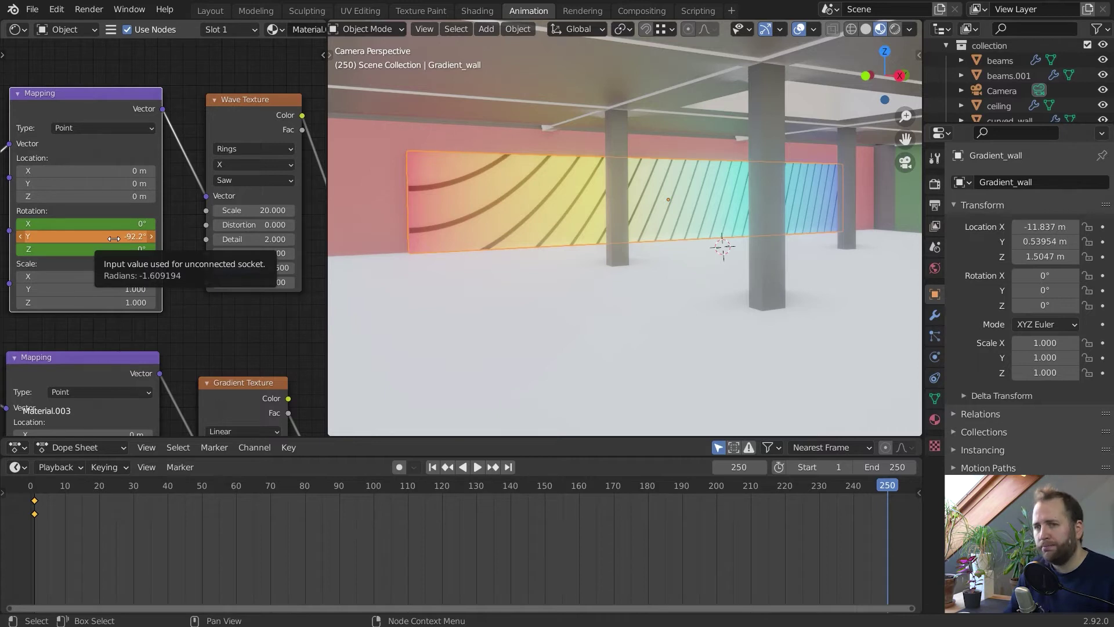
pyautogui.press('i')
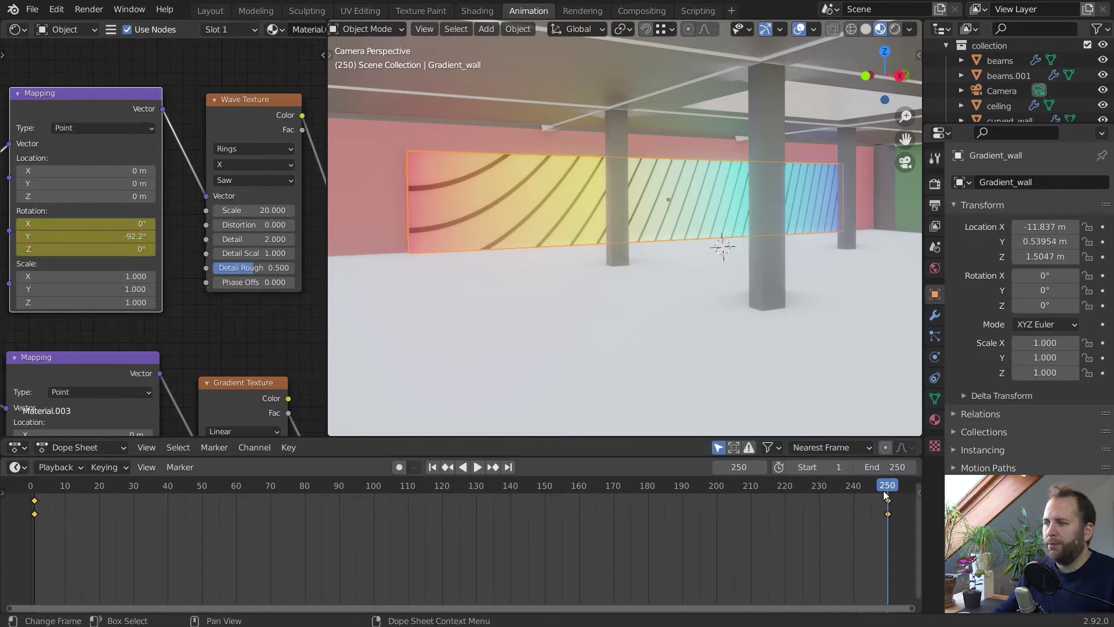
# Play the animation and set the rotation keyframes' interpolation to Linear
pyautogui.click(477, 467)
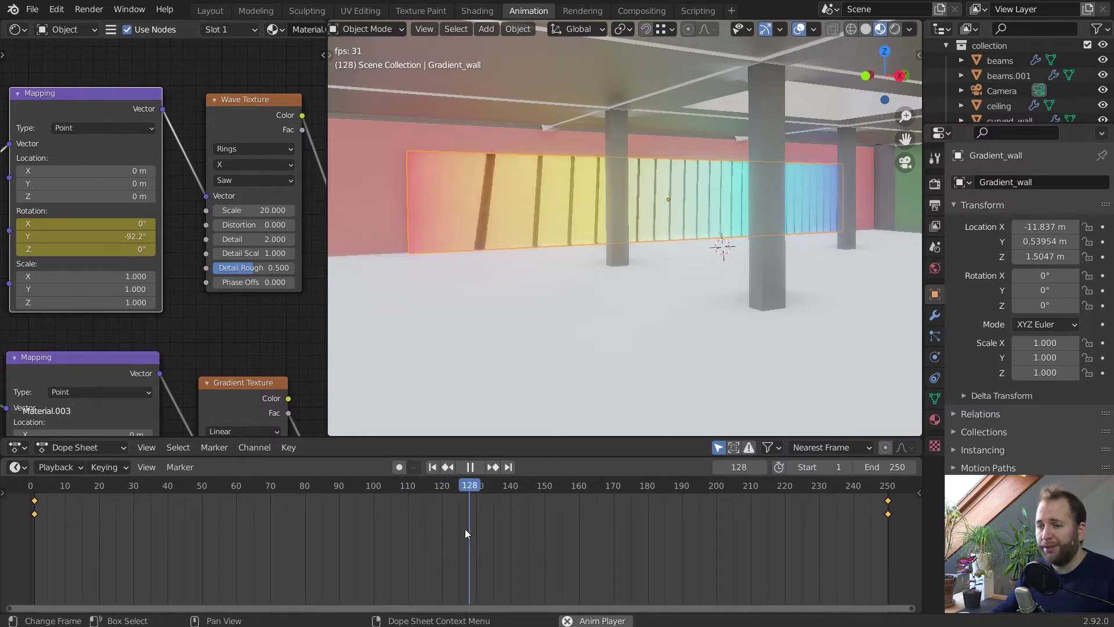
pyautogui.press('t')
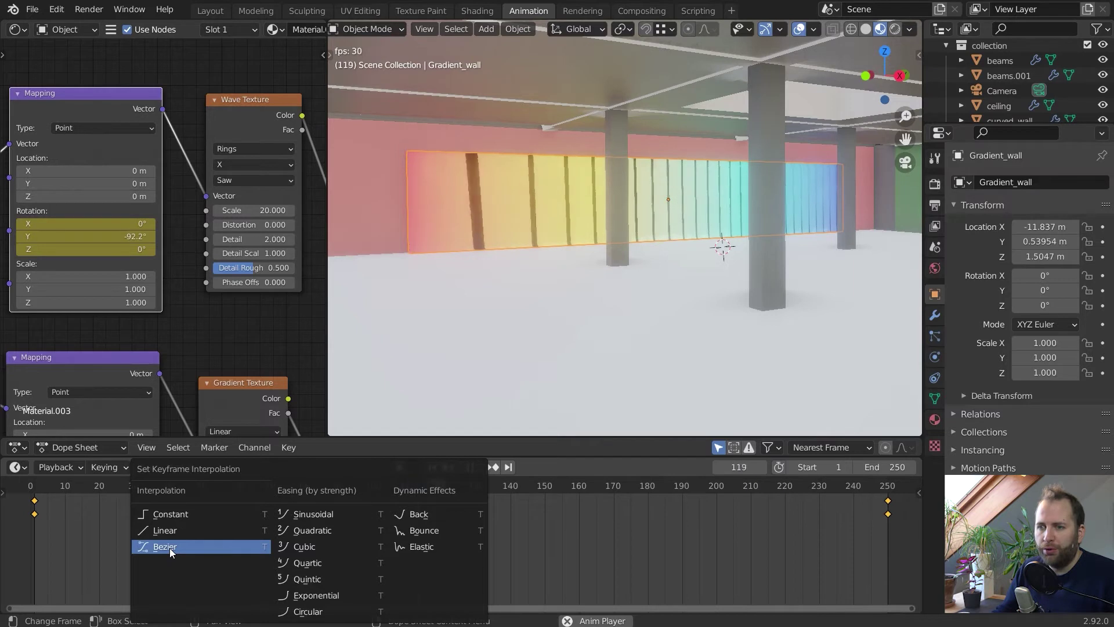
pyautogui.click(166, 531)
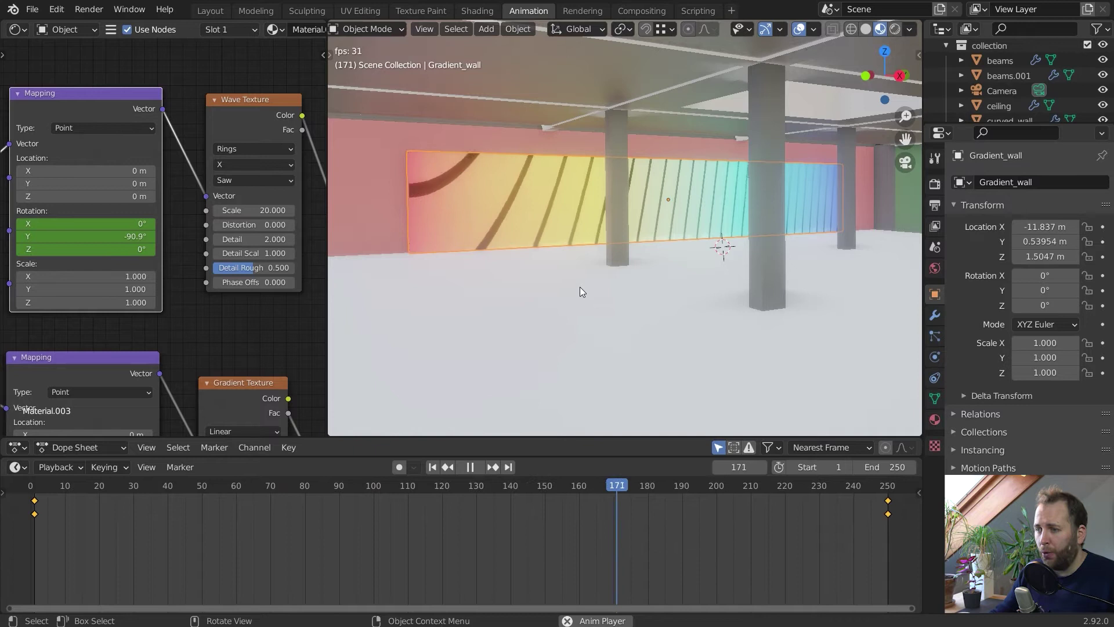
# Switch to the Layout workspace and rename the gradient wall's material to Gradient
pyautogui.click(218, 13)
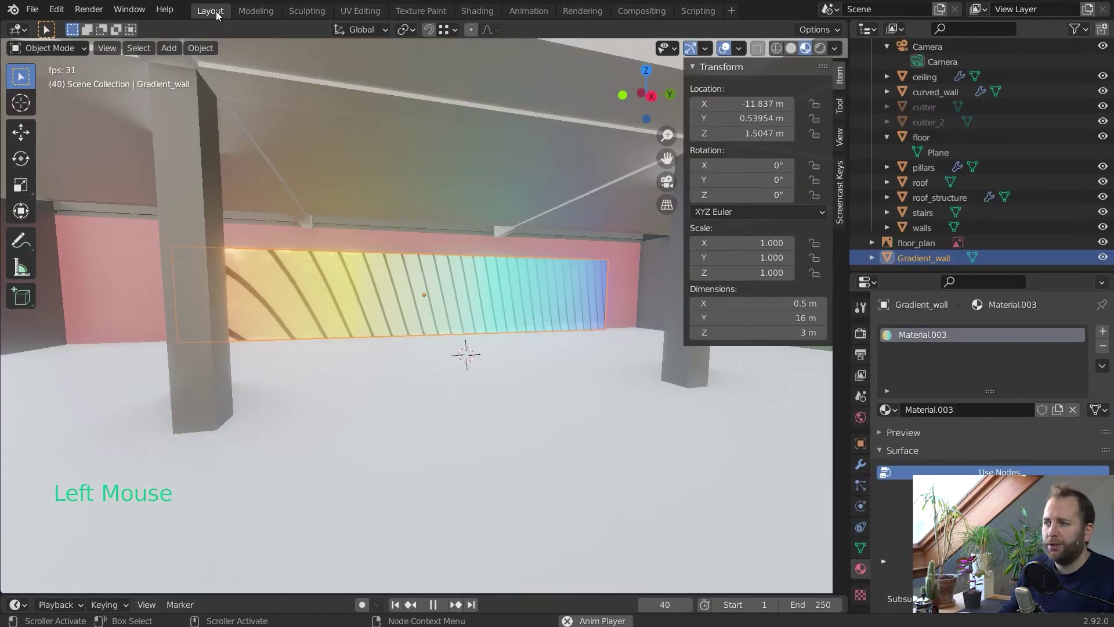
pyautogui.moveTo(374, 300); pyautogui.dragTo(469, 262, button='middle')
pyautogui.scroll(2, 423, 296)
pyautogui.scroll(-1, 490, 270)
pyautogui.scroll(1, 482, 270)
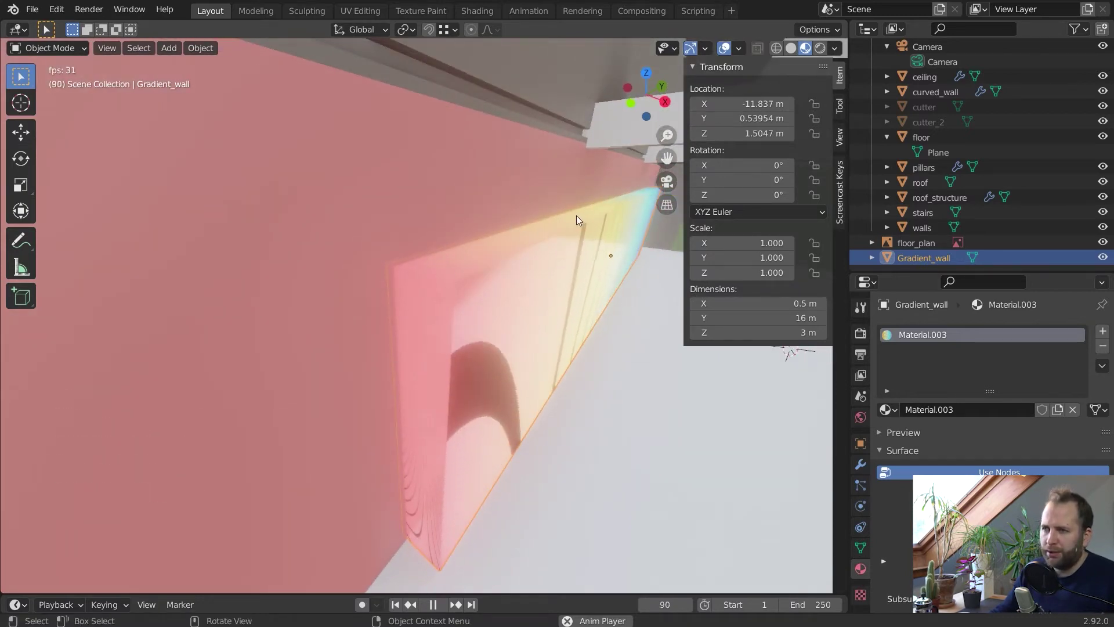
pyautogui.moveTo(576, 217); pyautogui.dragTo(562, 217, button='middle')
pyautogui.moveTo(489, 344); pyautogui.dragTo(507, 332, button='middle')
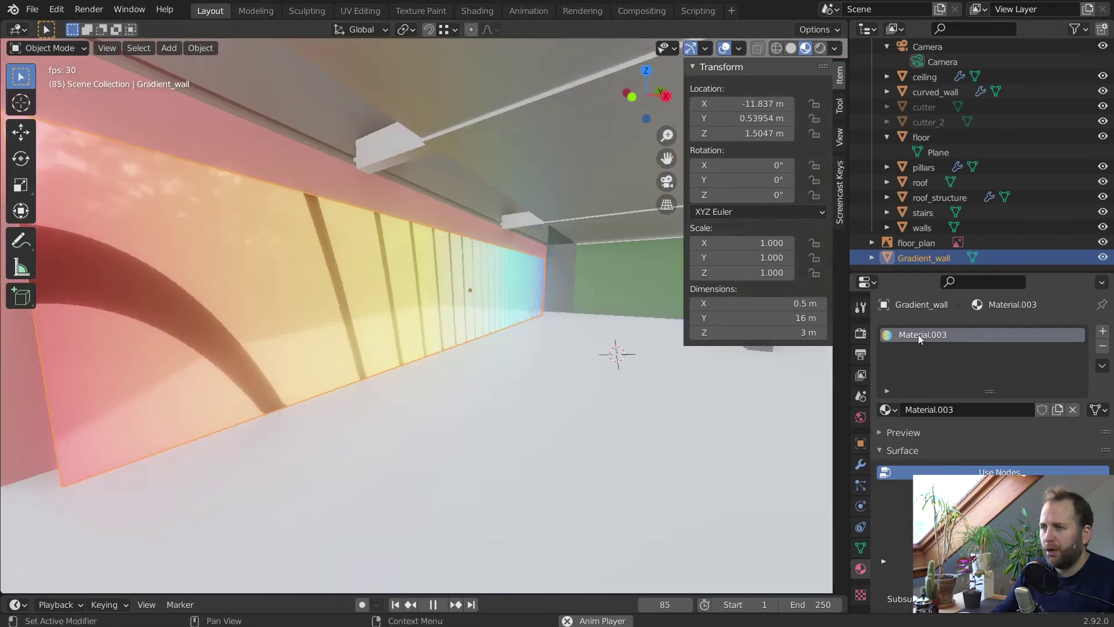
pyautogui.doubleClick(919, 335)
pyautogui.write('Gradient')
pyautogui.press('Return')
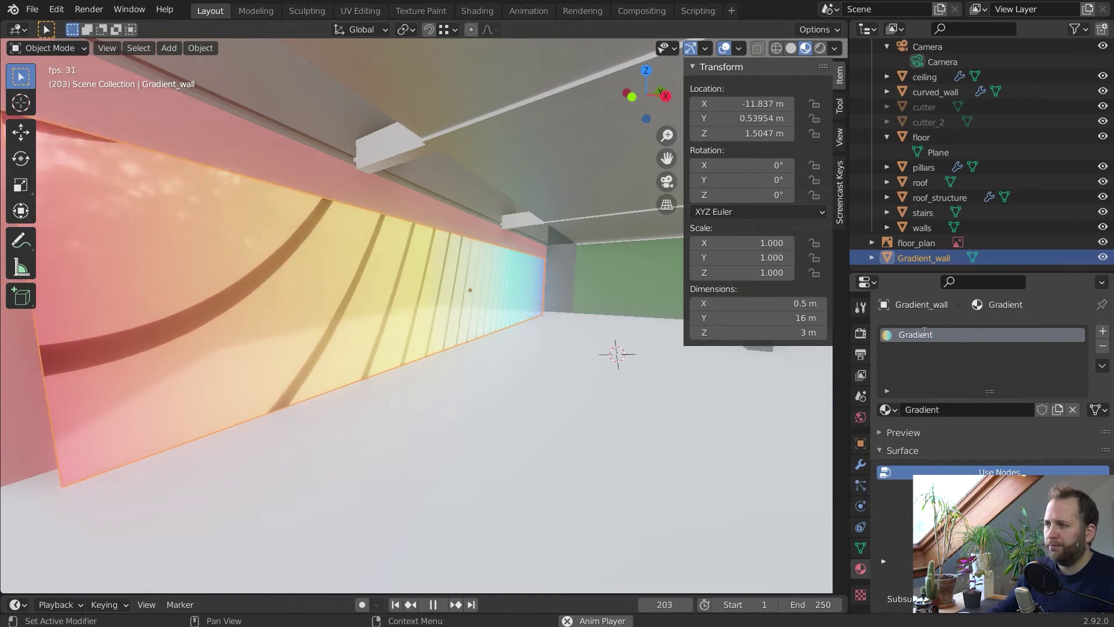
# Add a second material slot to the gradient wall and give it the existing walls material
pyautogui.scroll(-3, 580, 264)
pyautogui.moveTo(581, 264); pyautogui.dragTo(610, 270, button='middle')
pyautogui.scroll(3, 580, 267)
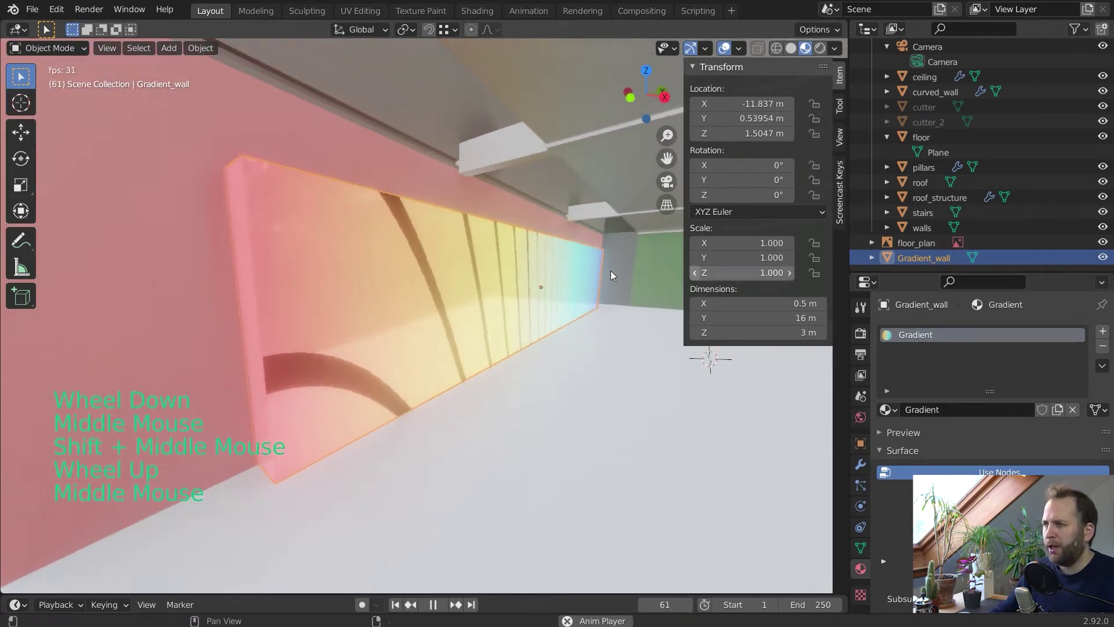
pyautogui.click(1100, 330)
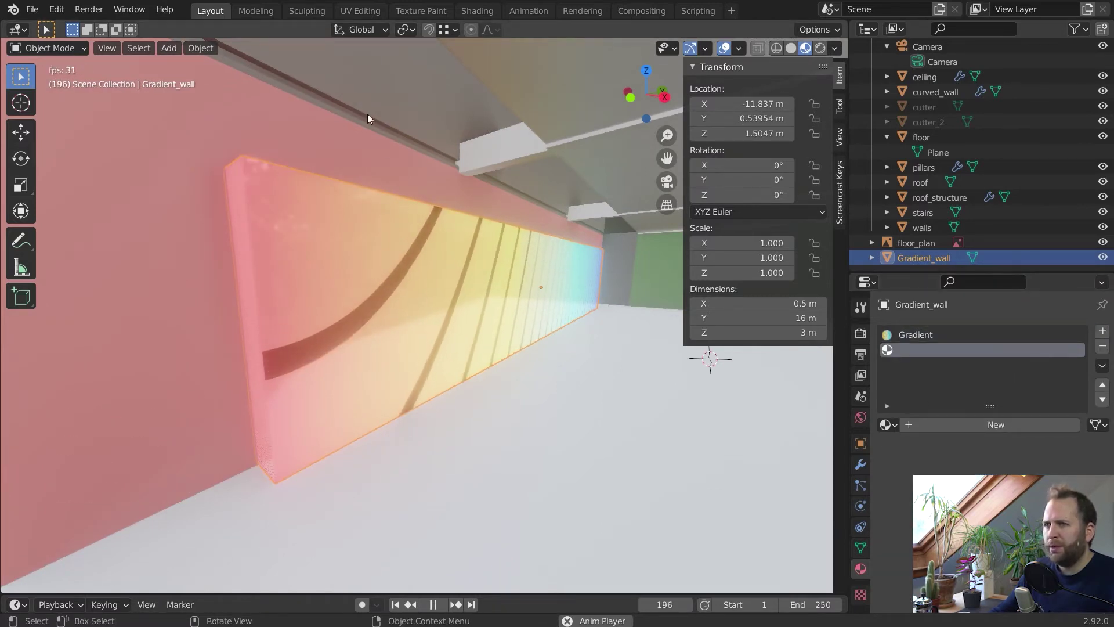
pyautogui.click(885, 425)
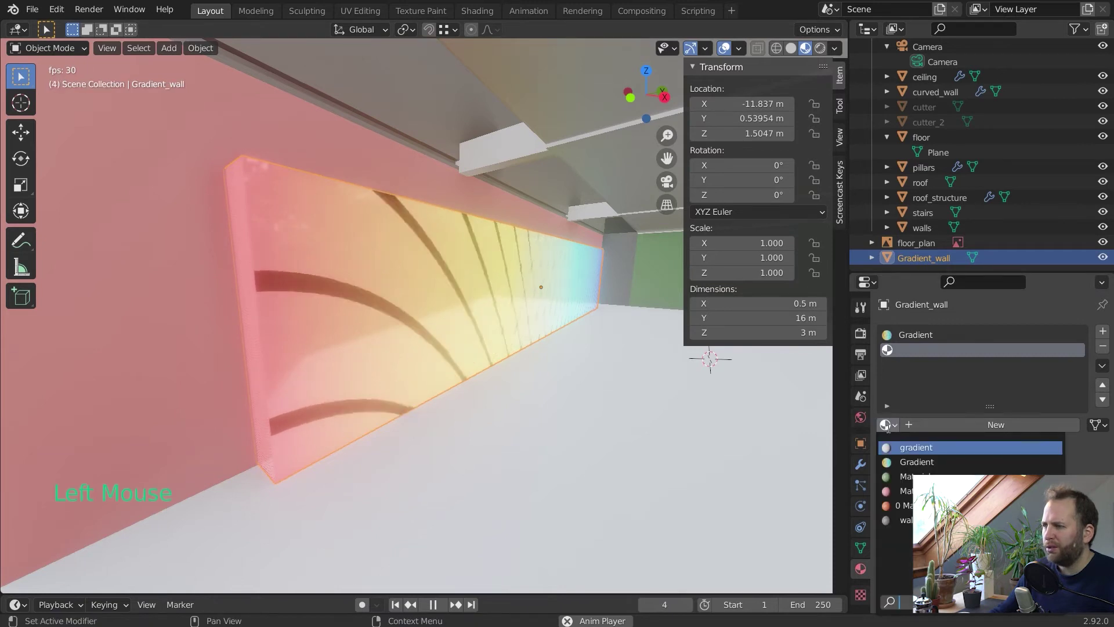
pyautogui.click(904, 519)
# Assign the walls material to the gradient wall's top and side faces in Edit Mode, keeping Gradient on the front
pyautogui.moveTo(307, 209); pyautogui.dragTo(434, 274, button='middle')
pyautogui.press('Tab')
pyautogui.click(433, 273)
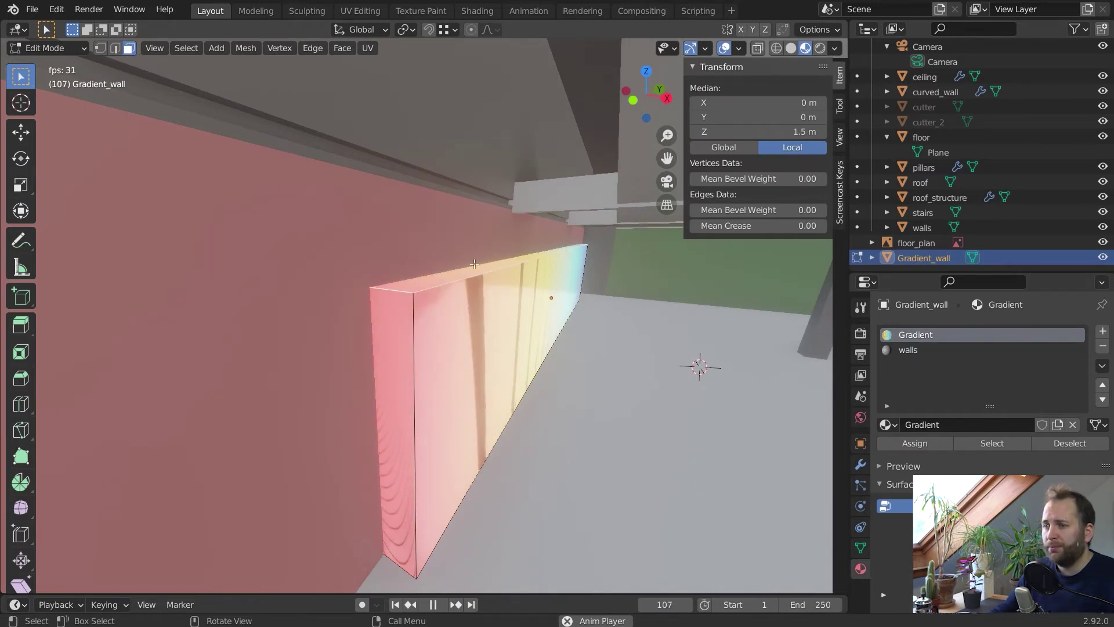
pyautogui.press('Tab')
pyautogui.press('Tab')
pyautogui.click(440, 282)
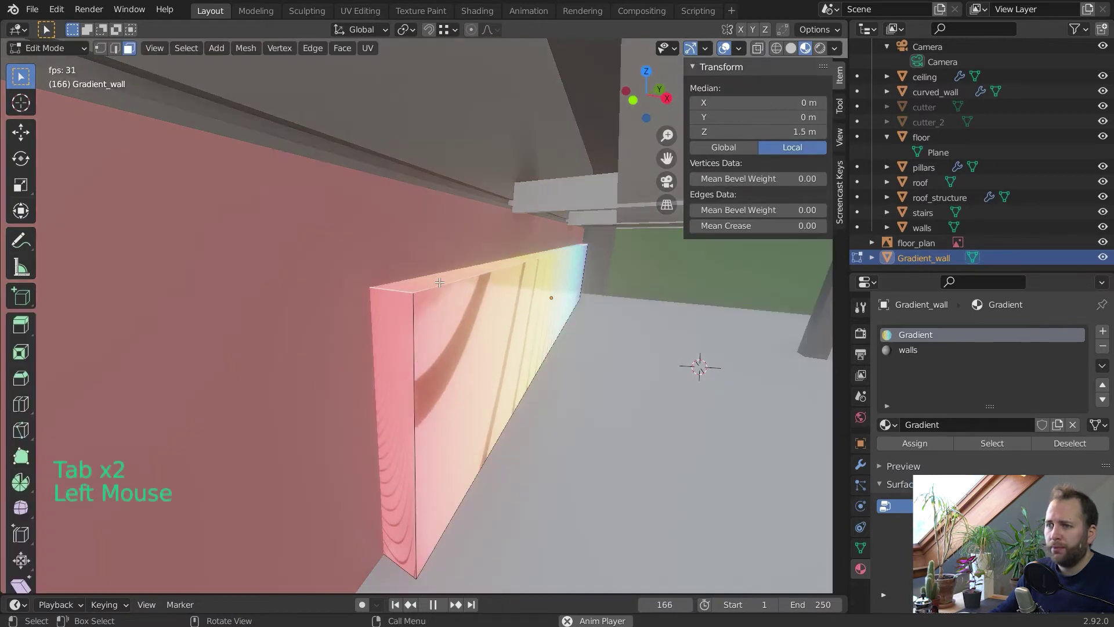
pyautogui.click(440, 283)
pyautogui.keyDown('shift'); pyautogui.click(450, 308); pyautogui.keyUp('shift')
pyautogui.moveTo(450, 308); pyautogui.dragTo(663, 304, button='middle')
pyautogui.keyDown('shift'); pyautogui.click(406, 284); pyautogui.keyUp('shift')
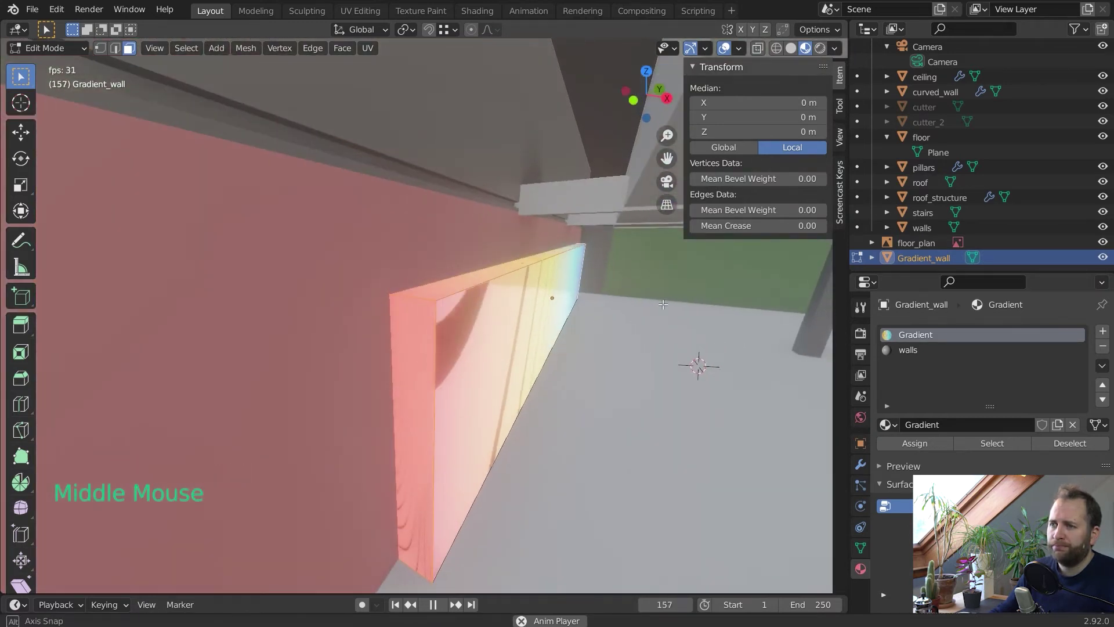
pyautogui.click(908, 351)
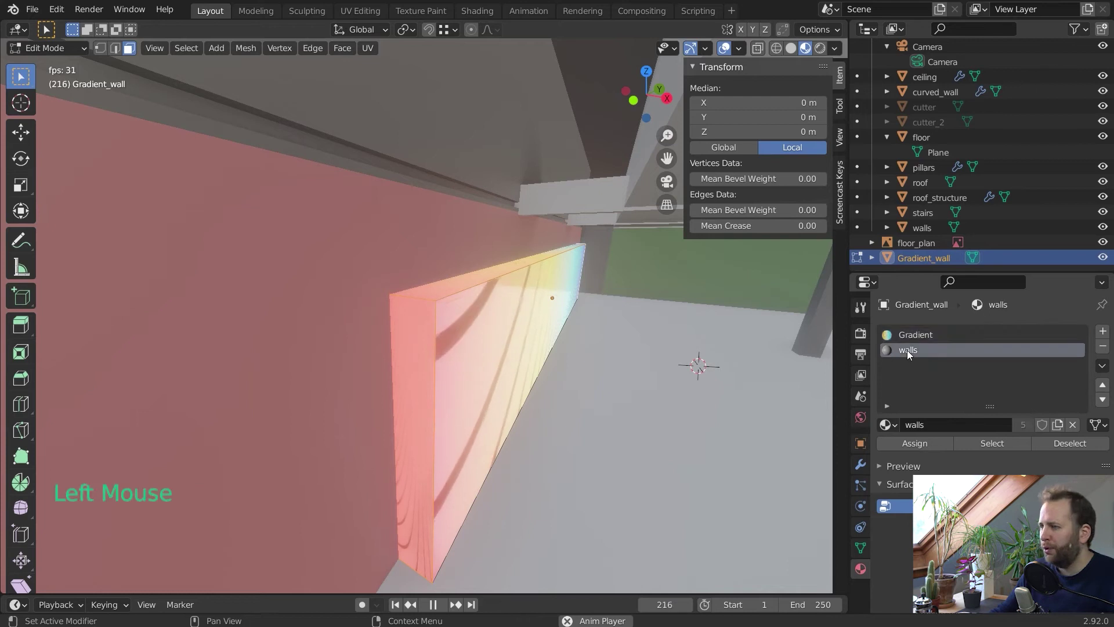
pyautogui.click(908, 445)
pyautogui.moveTo(511, 272); pyautogui.dragTo(481, 227, button='middle')
pyautogui.press('Tab')
# Select the walls object and inspect which of its faces use the green and pink materials in Edit Mode
pyautogui.middleClick(479, 236)
pyautogui.click(469, 223)
pyautogui.press('Tab')
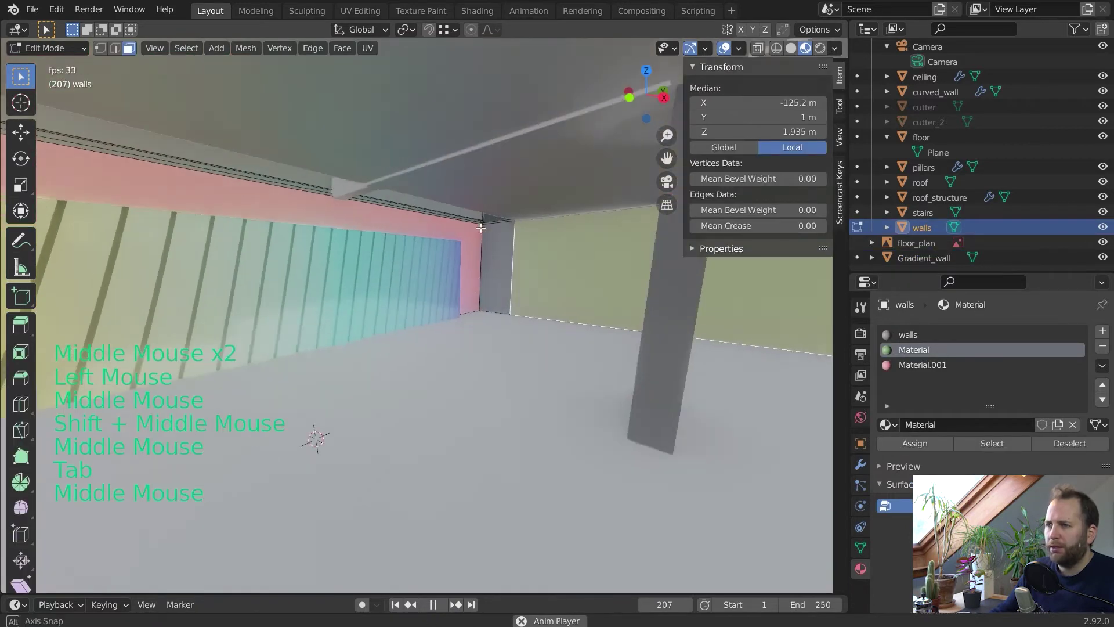
pyautogui.click(461, 229)
pyautogui.click(522, 235)
pyautogui.click(523, 234)
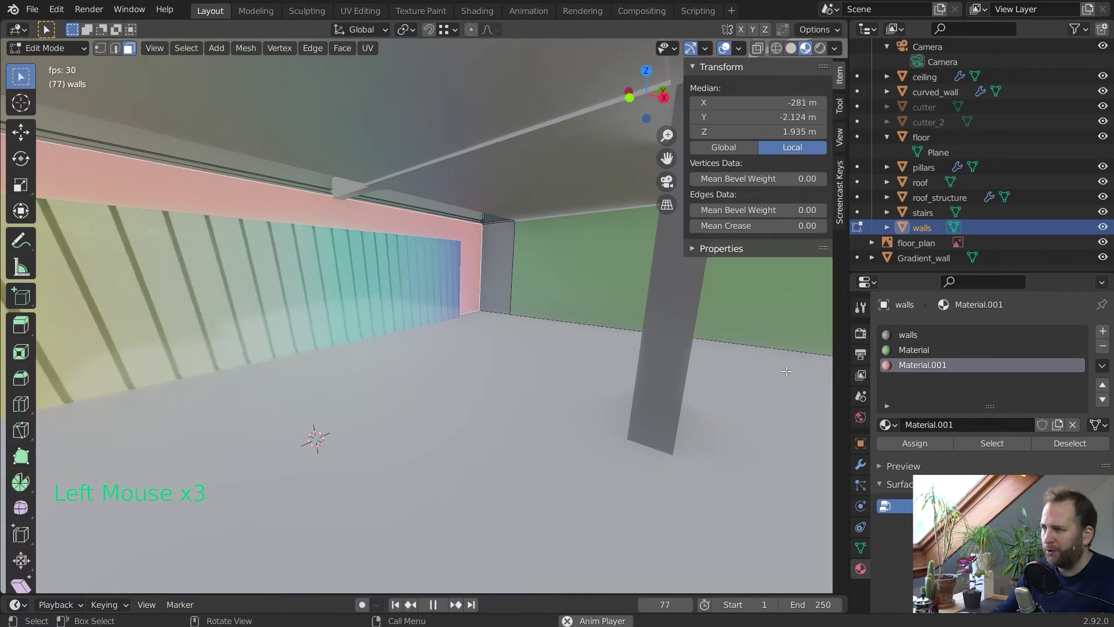
pyautogui.click(905, 349)
pyautogui.click(943, 365)
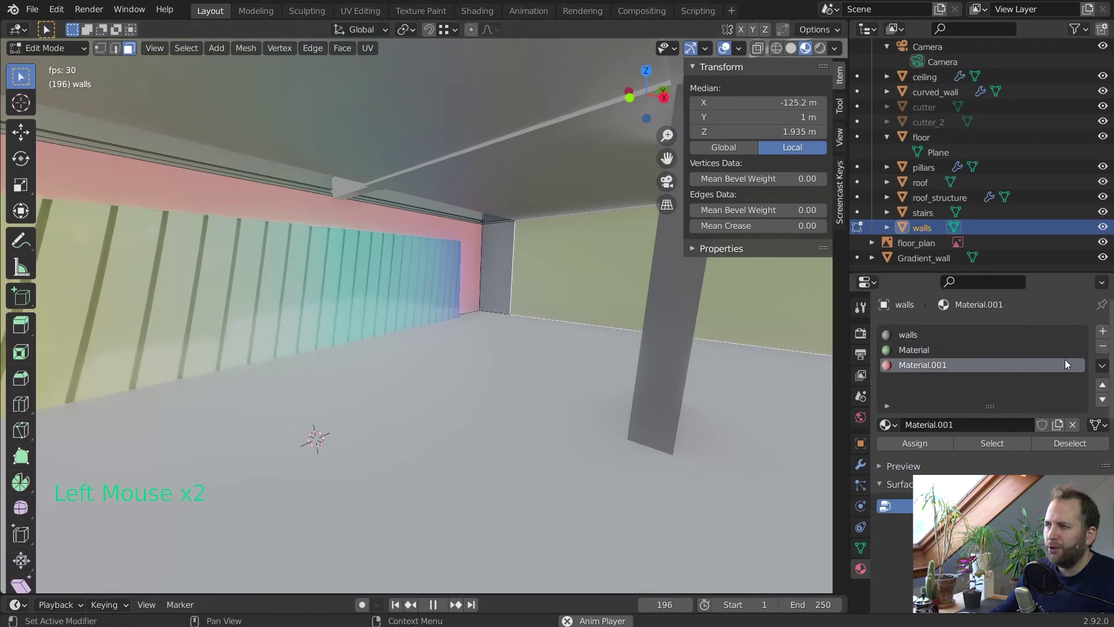
# Remove the green Material and pink Material.001 slots from the walls object in Object Mode
pyautogui.click(1102, 346)
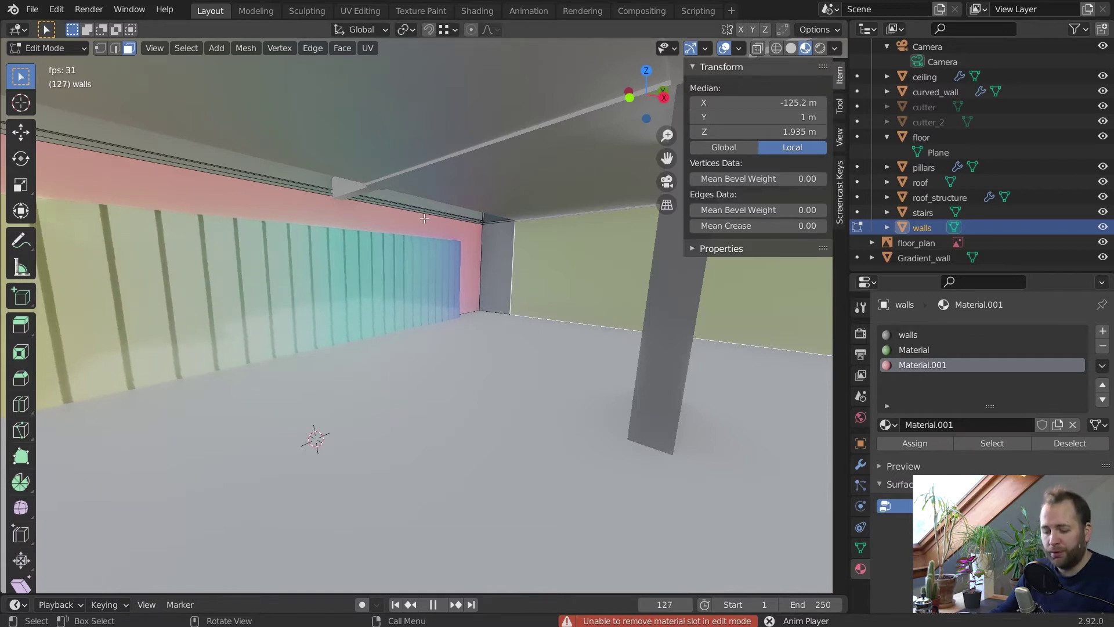
pyautogui.press('Tab')
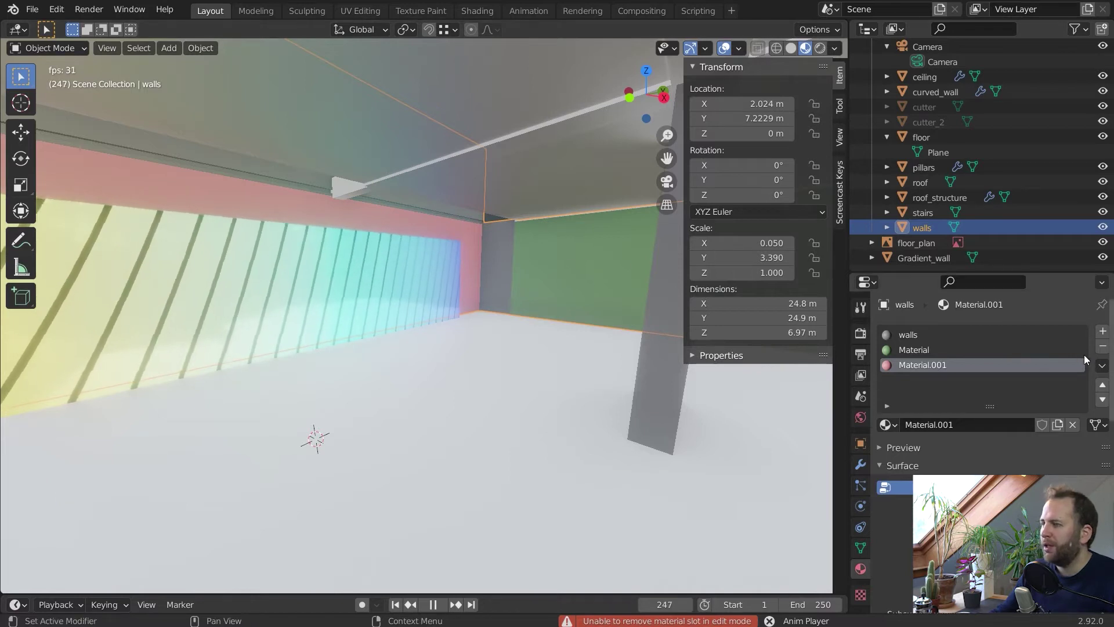
pyautogui.click(1101, 348)
pyautogui.click(1102, 348)
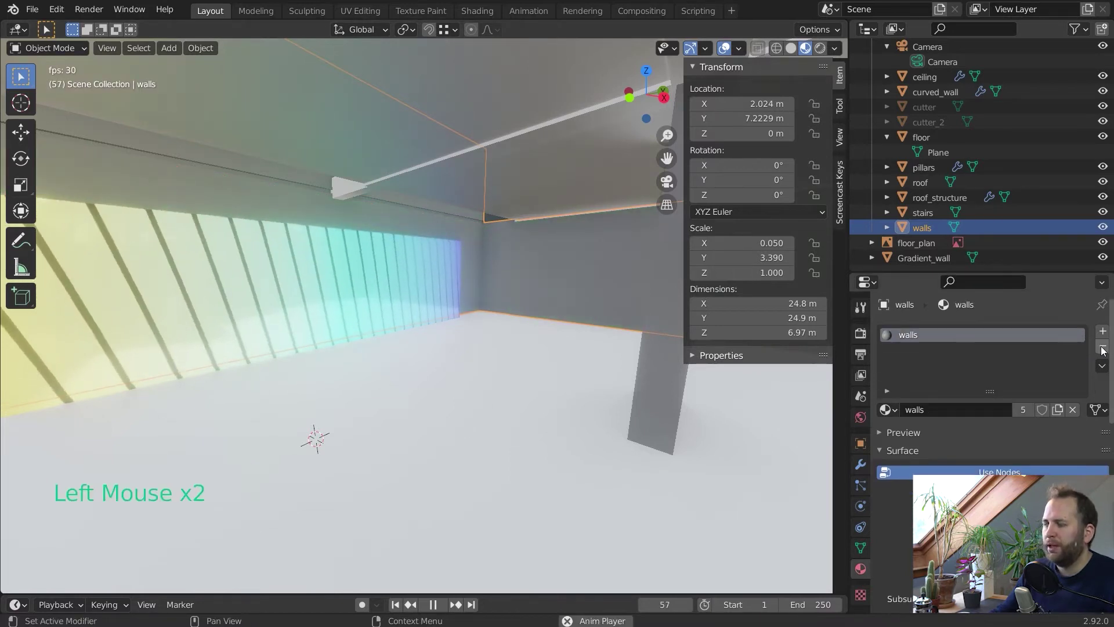
# Hide the 3D viewport's sidebar and return to the camera view of the whole gallery
pyautogui.keyDown('shift'); pyautogui.moveTo(581, 244); pyautogui.dragTo(615, 232, button='middle'); pyautogui.keyUp('shift')
pyautogui.moveTo(615, 232); pyautogui.dragTo(649, 191, button='middle')
pyautogui.keyDown('shift'); pyautogui.moveTo(650, 191); pyautogui.dragTo(667, 186, button='middle'); pyautogui.keyUp('shift')
pyautogui.moveTo(667, 185); pyautogui.dragTo(559, 201, button='middle')
pyautogui.press('n')
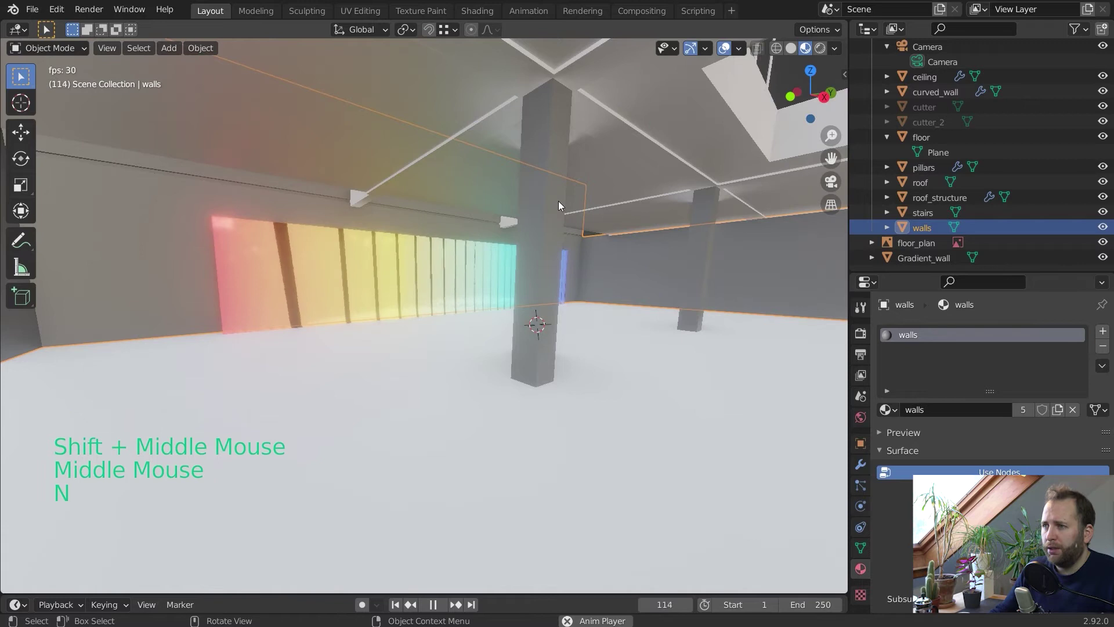
pyautogui.keyDown('shift'); pyautogui.moveTo(670, 197); pyautogui.dragTo(673, 197, button='middle'); pyautogui.keyUp('shift')
pyautogui.moveTo(673, 197); pyautogui.dragTo(584, 224, button='middle')
pyautogui.press('KP_0')
pyautogui.scroll(-2, 608, 220)
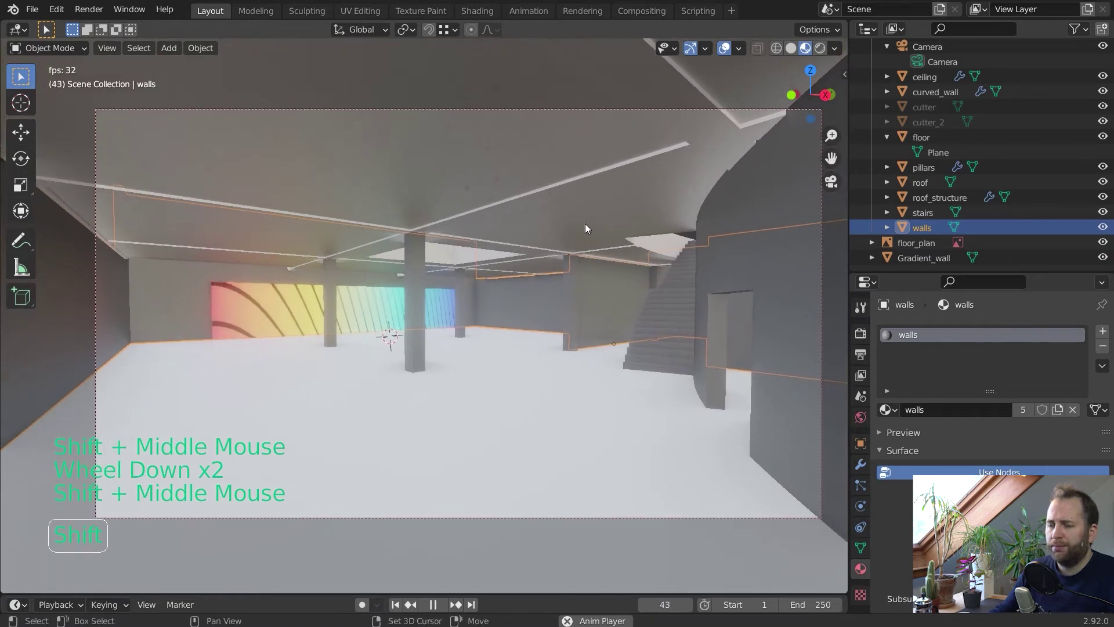
# Switch to the Shading workspace and create a new material for the floor object
pyautogui.click(725, 49)
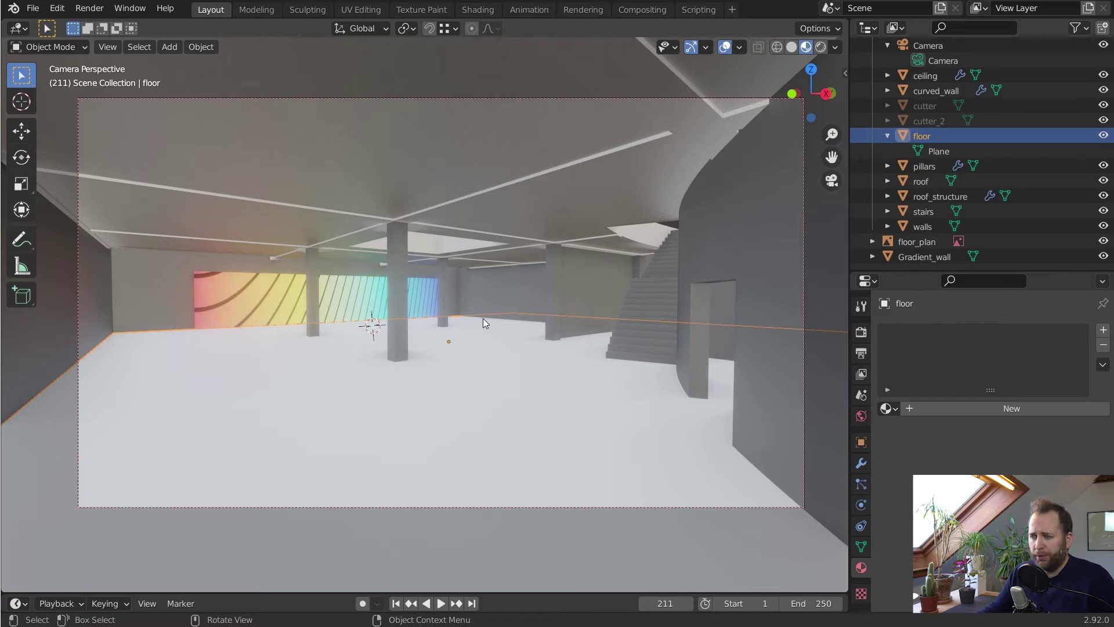
pyautogui.click(477, 10)
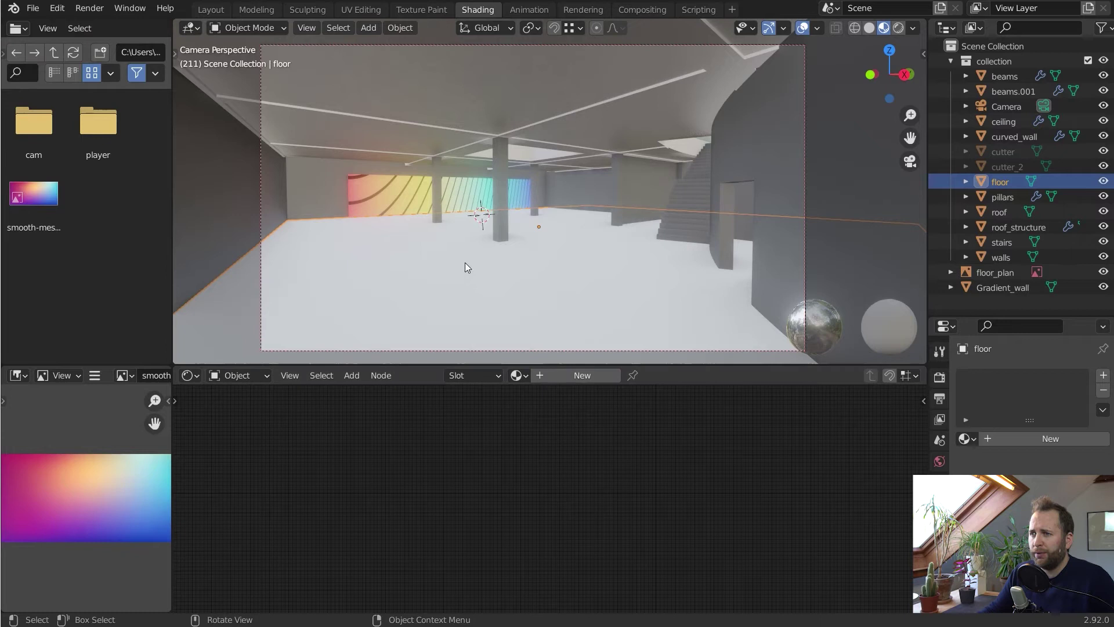
pyautogui.click(573, 372)
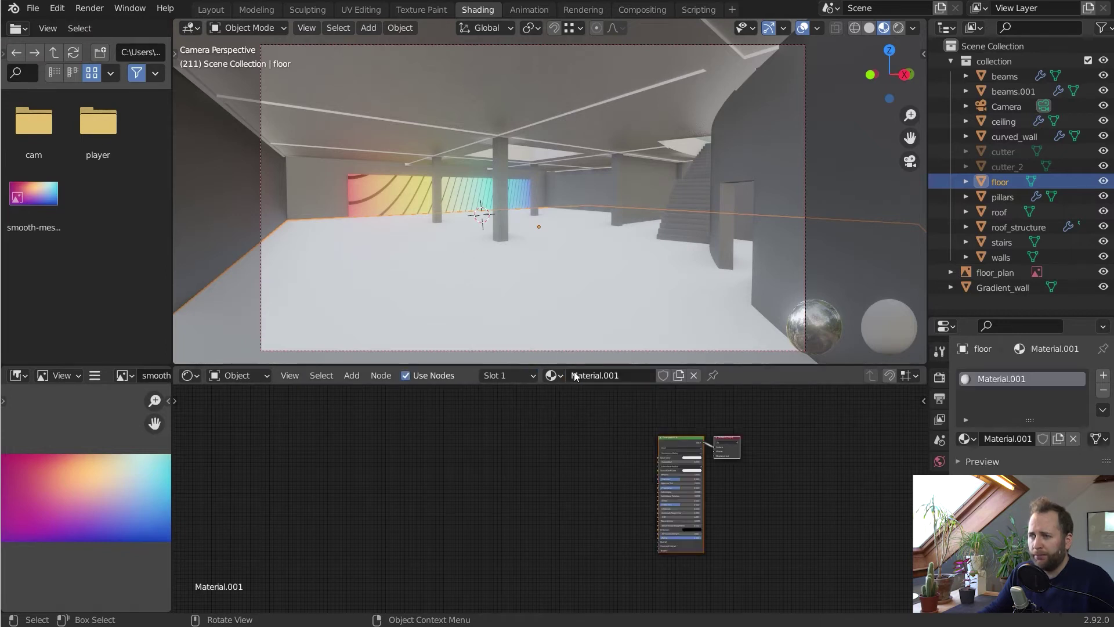
pyautogui.scroll(2, 705, 441)
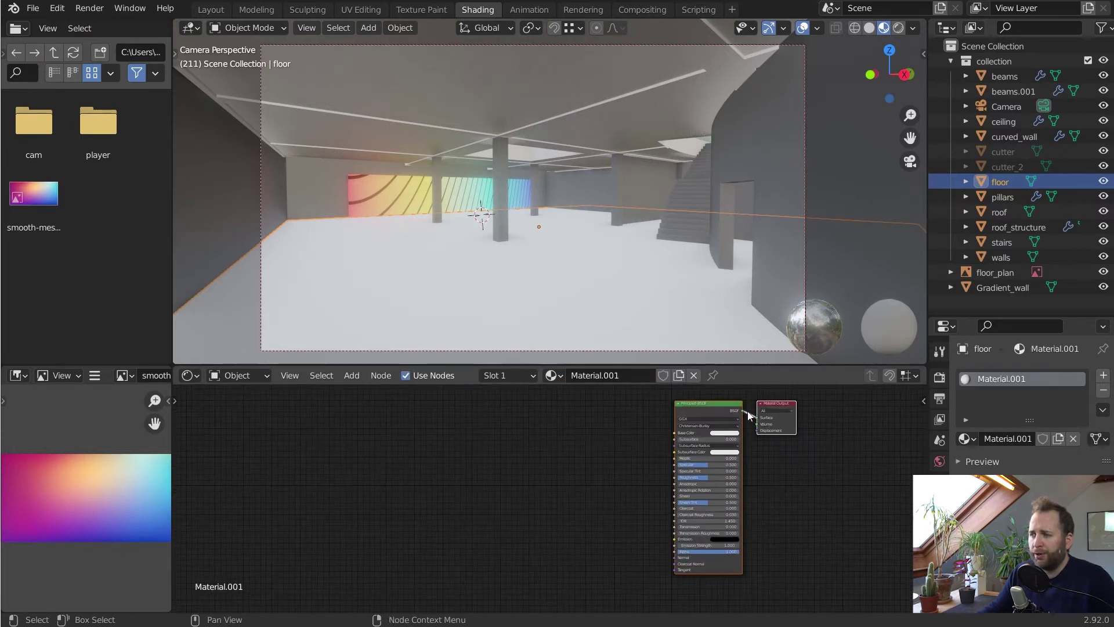
pyautogui.moveTo(729, 399)
pyautogui.mouseDown()
pyautogui.moveTo(709, 402)
pyautogui.moveTo(725, 402)
pyautogui.mouseUp()
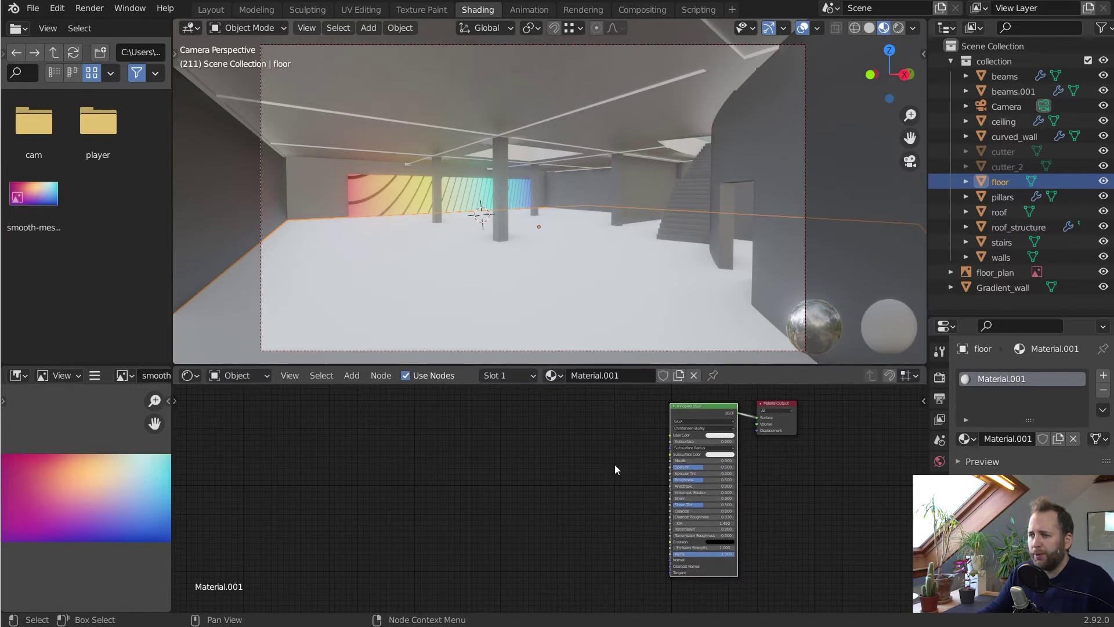
pyautogui.scroll(-1, 668, 474)
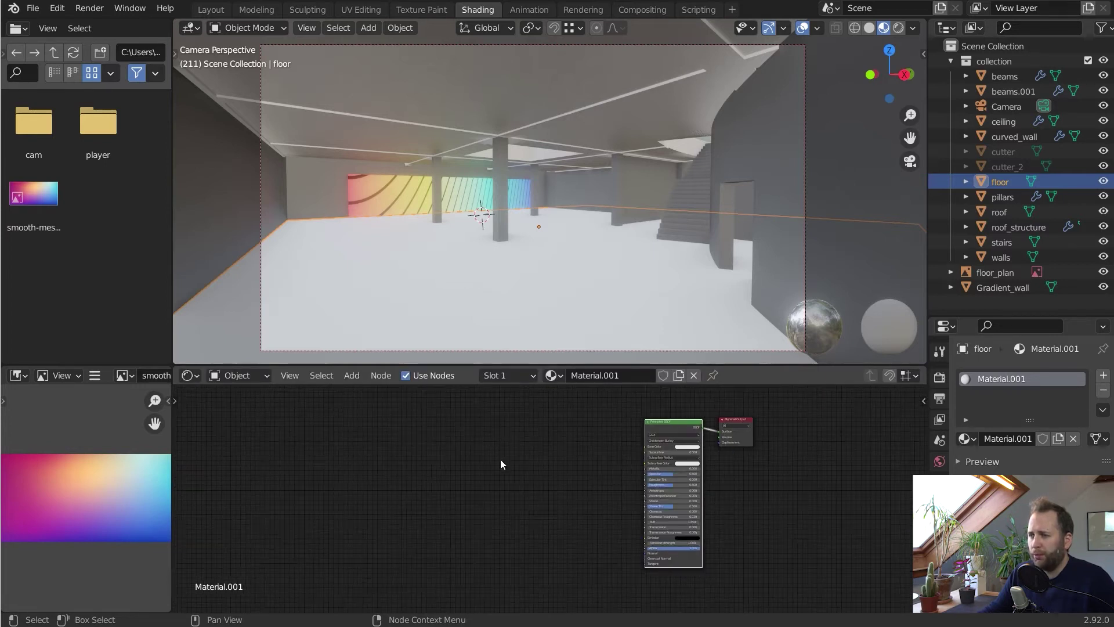
# Keep the shader type on Object and move the Principled BSDF node slightly away from the Material Output
pyautogui.click(244, 374)
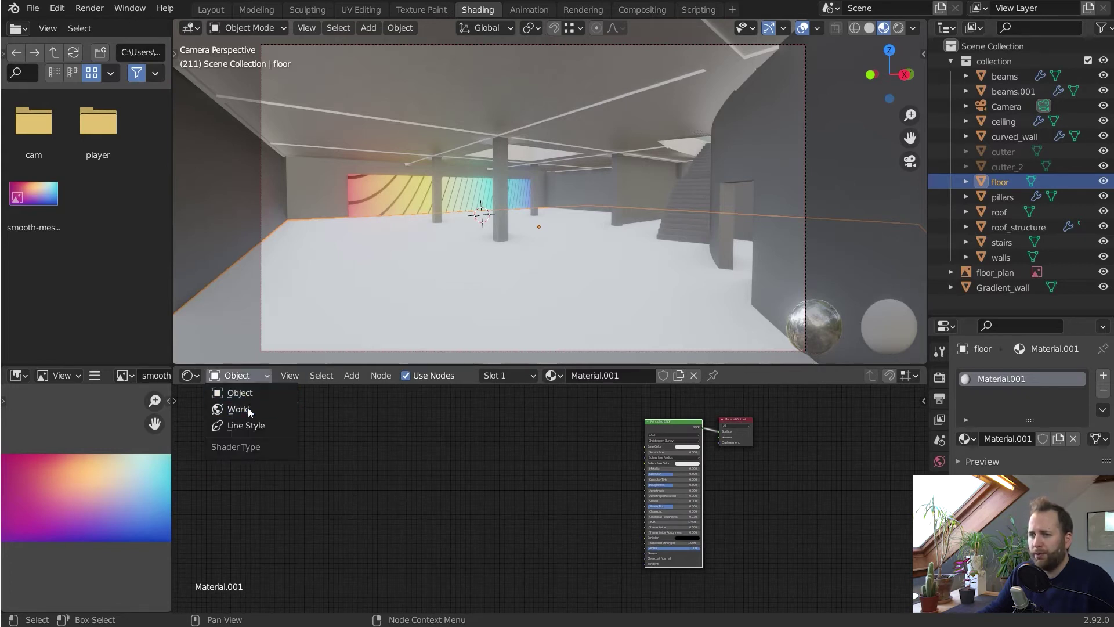
pyautogui.click(245, 376)
pyautogui.click(245, 376)
pyautogui.click(245, 392)
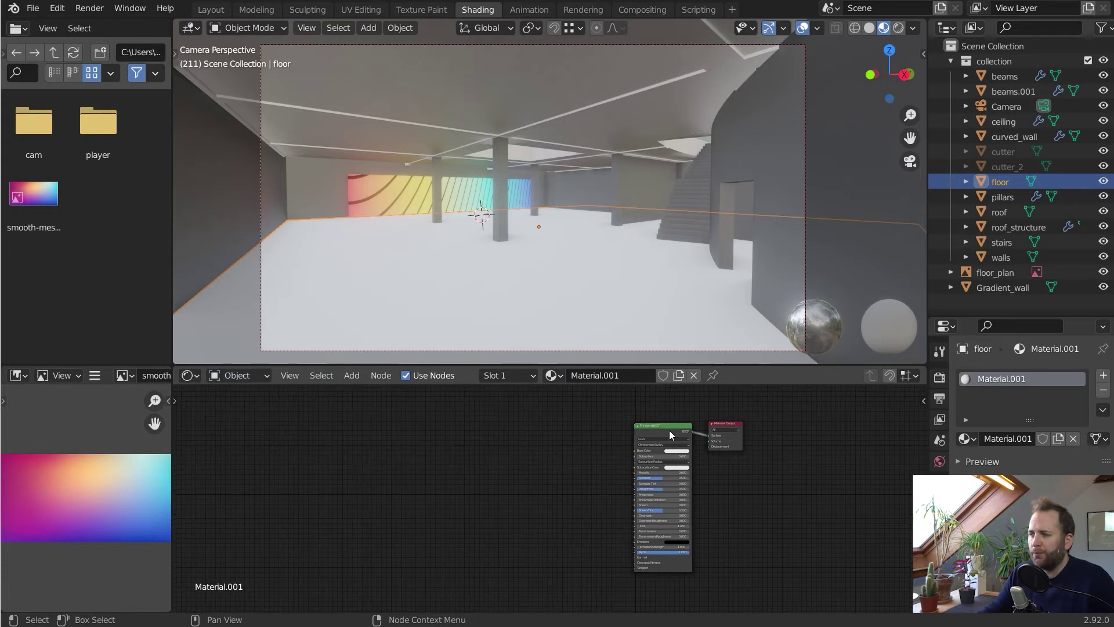
pyautogui.scroll(2, 729, 450)
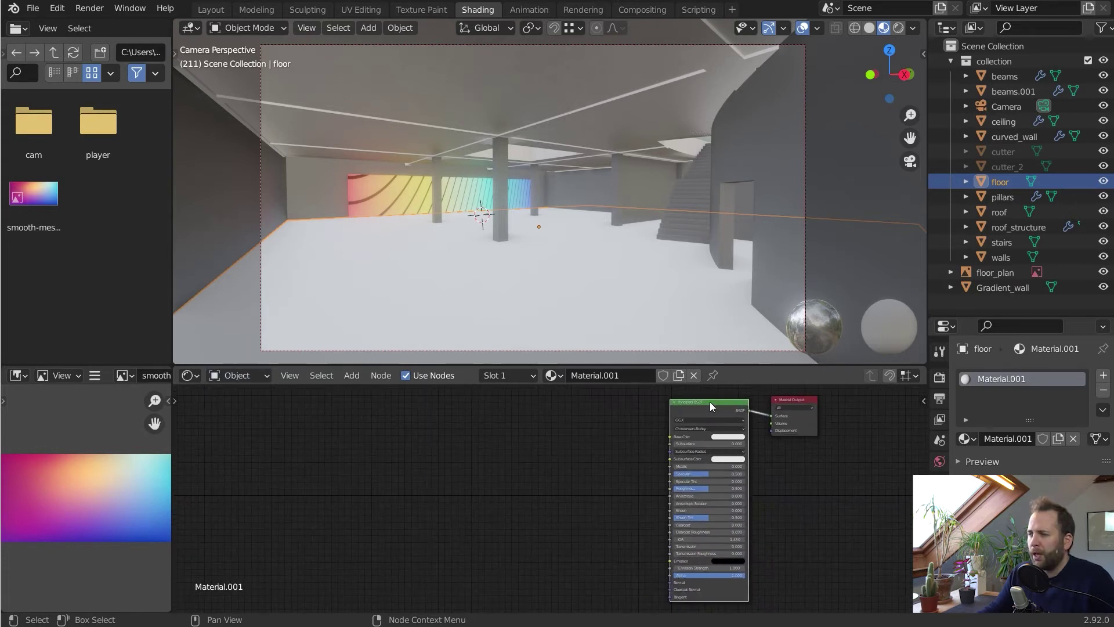
pyautogui.moveTo(712, 403); pyautogui.dragTo(692, 405)
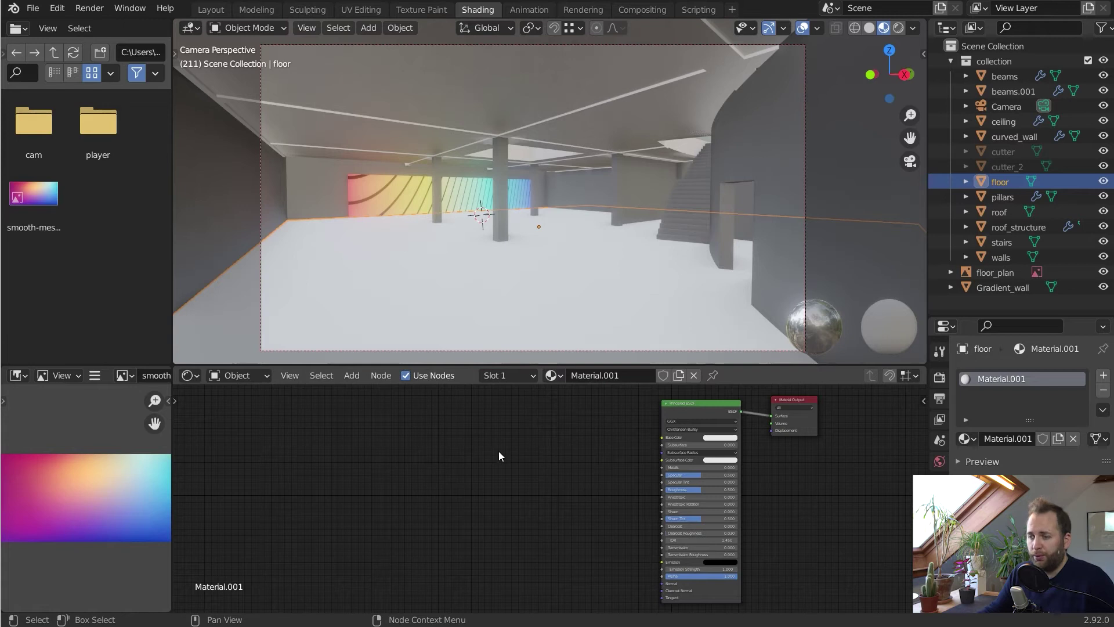
# Bring the HeartOak-RL-2-5m-300mm color map and its GLOSS map from the PBR maps folder into the floor material as image textures
pyautogui.hotkey('alt', 'Tab')
pyautogui.click(719, 165)
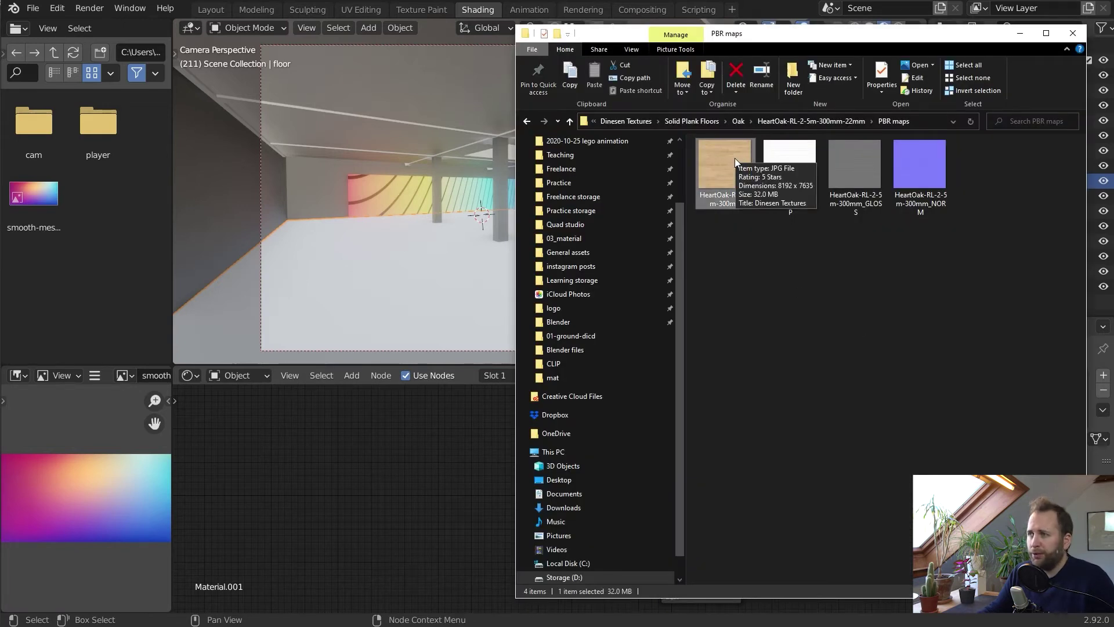
pyautogui.moveTo(713, 161); pyautogui.dragTo(458, 410)
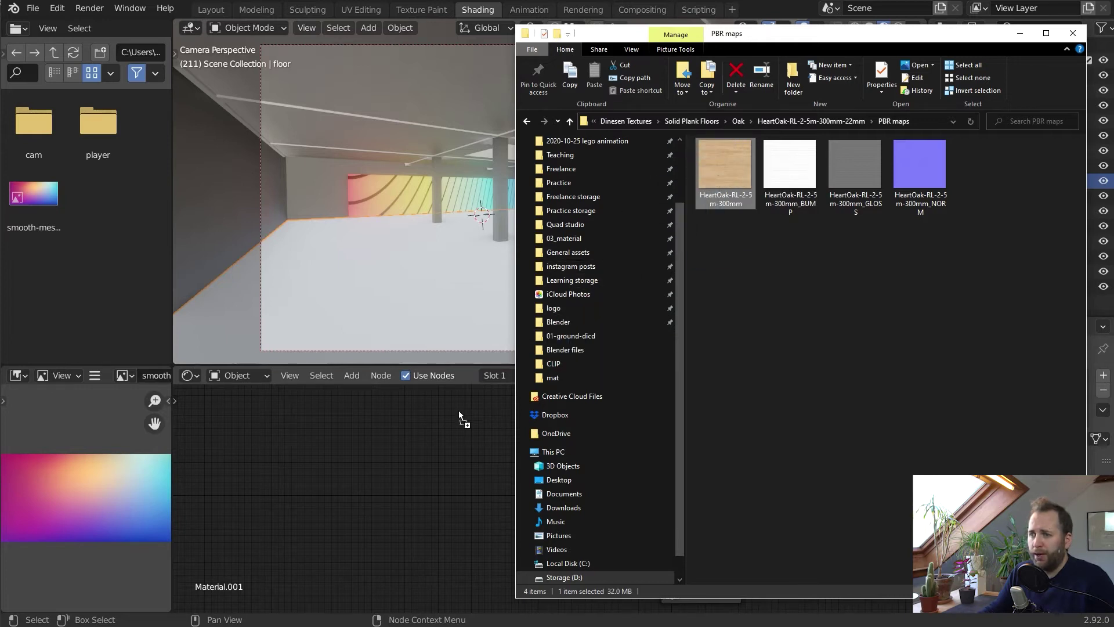
pyautogui.moveTo(367, 419); pyautogui.dragTo(367, 419)
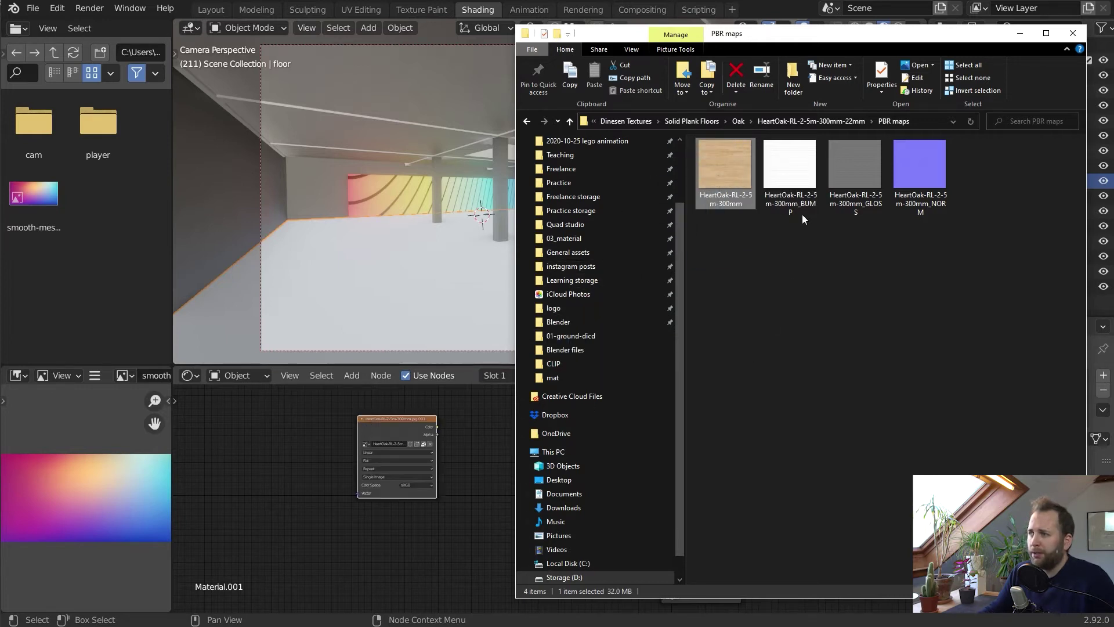
pyautogui.click(857, 172)
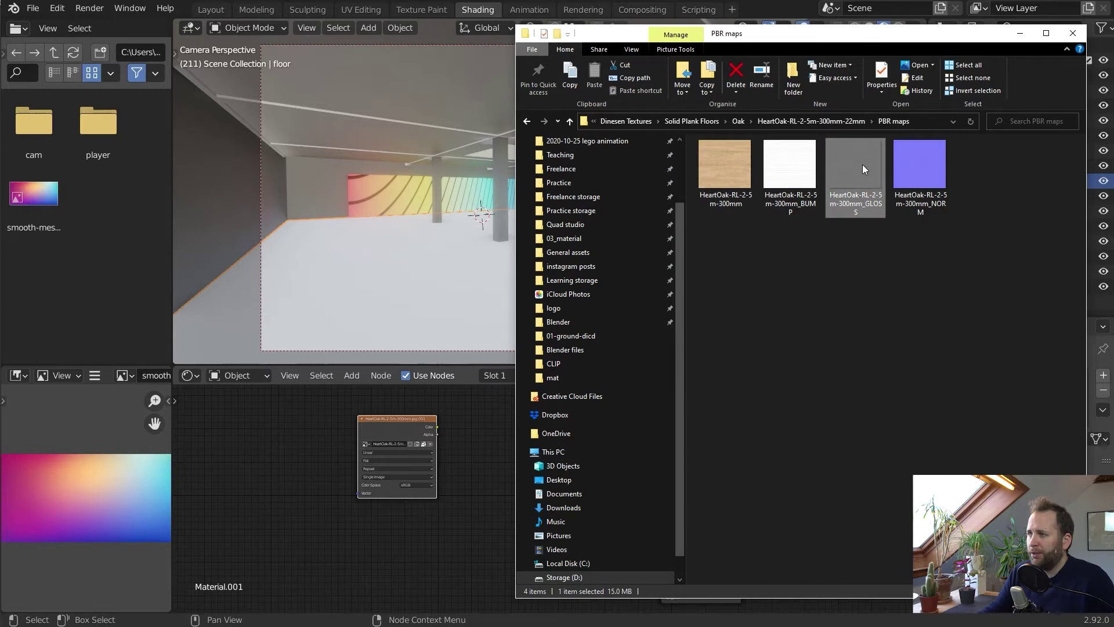
pyautogui.moveTo(851, 153); pyautogui.dragTo(395, 509)
# Add the HeartOak BUMP and NORM maps from the PBR maps folder below the GLOSS texture node
pyautogui.moveTo(558, 521); pyautogui.dragTo(549, 451, button='middle')
pyautogui.hotkey('alt', 'Tab')
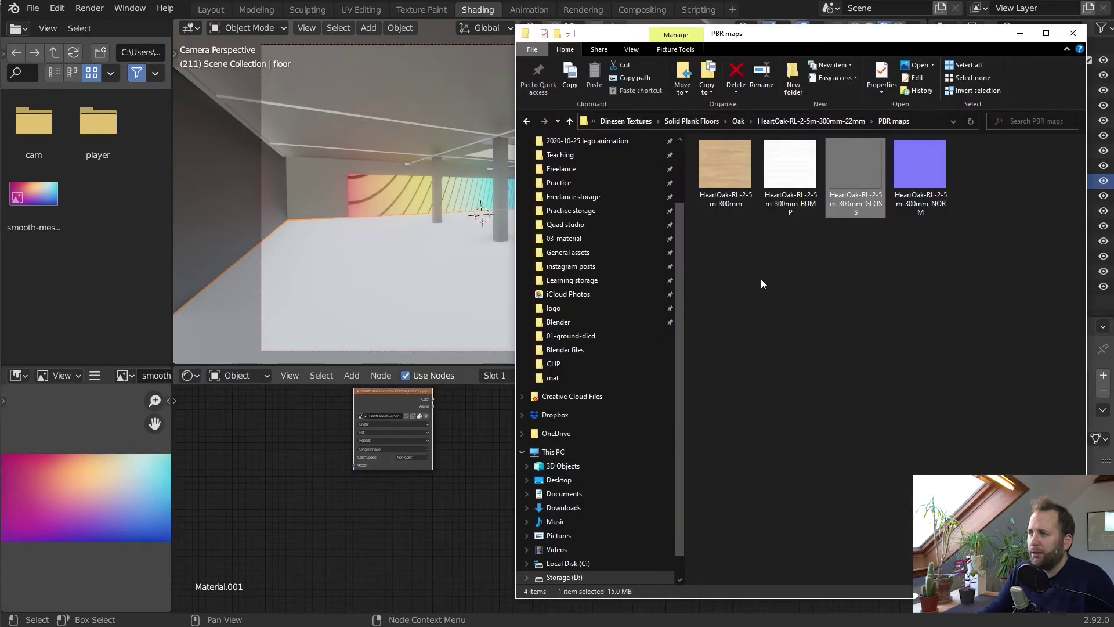
pyautogui.click(800, 163)
pyautogui.moveTo(800, 162); pyautogui.dragTo(402, 524)
pyautogui.click(400, 487)
pyautogui.hotkey('alt', 'Tab')
pyautogui.moveTo(929, 165); pyautogui.dragTo(493, 548)
pyautogui.click(400, 582)
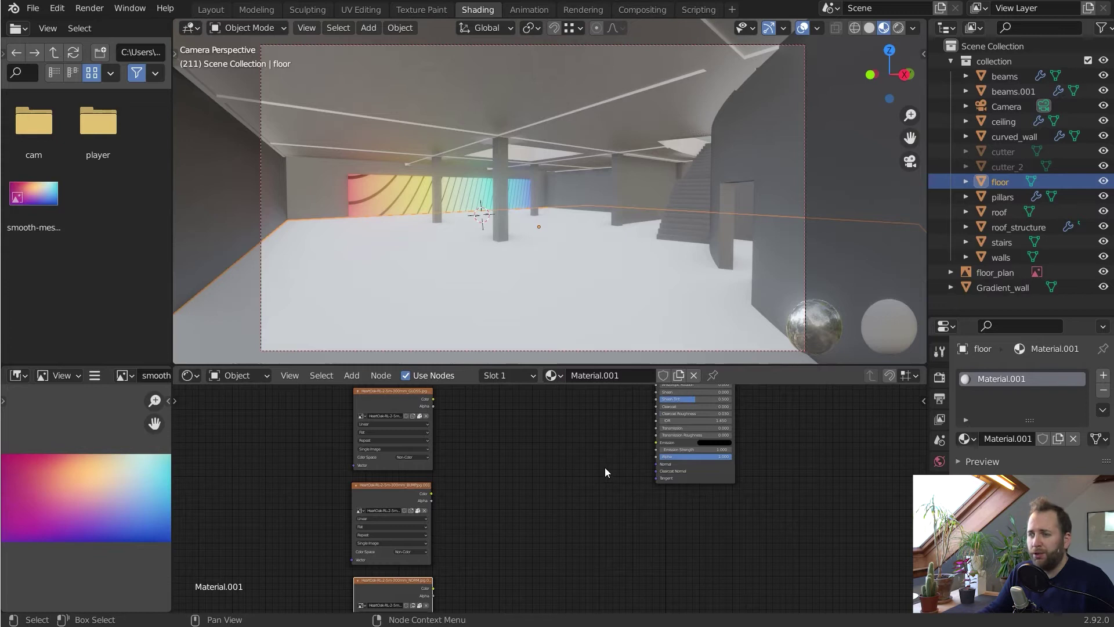
# Maximize the node editor, spread the upper texture nodes apart and connect the HeartOak color map to Base Color
pyautogui.hotkey('ctrl', 'space')
pyautogui.press('Home')
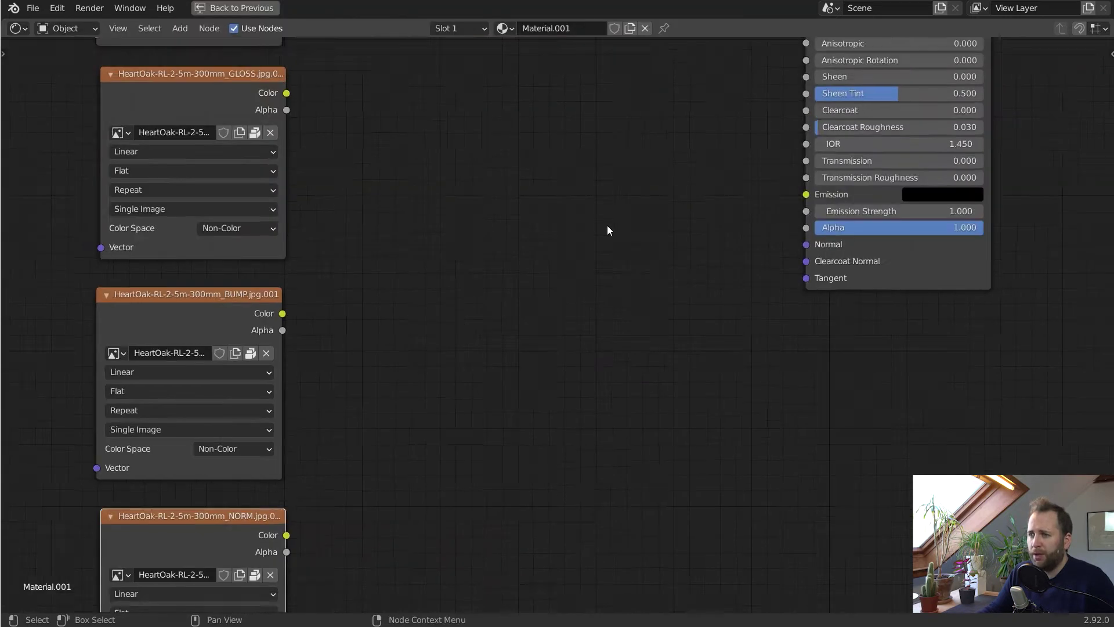
pyautogui.press('Home')
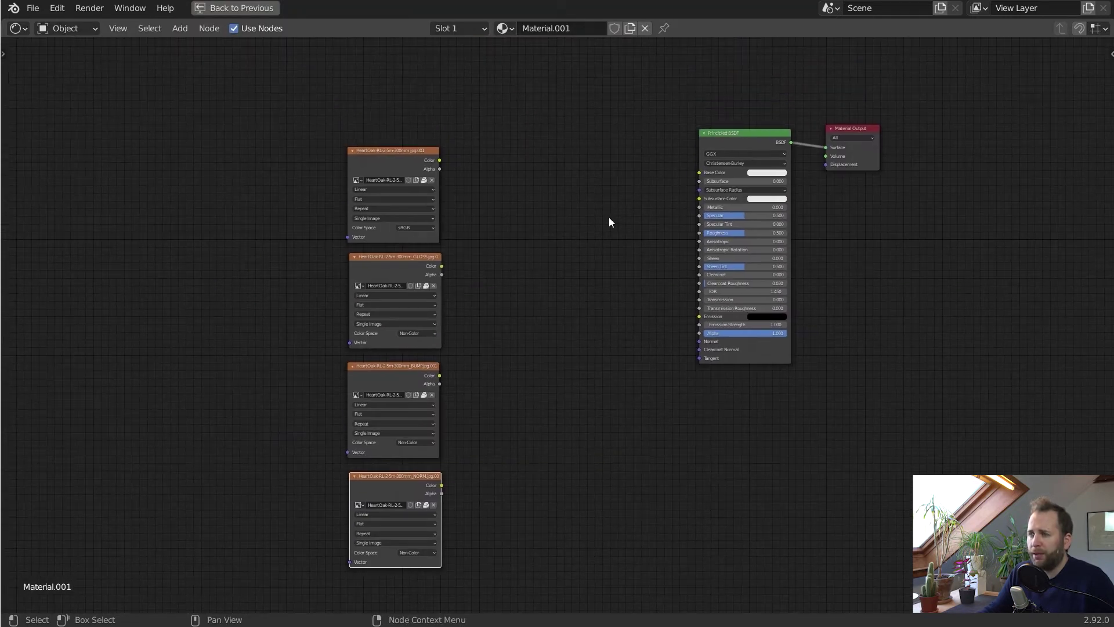
pyautogui.moveTo(413, 151); pyautogui.dragTo(417, 102)
pyautogui.moveTo(397, 285); pyautogui.dragTo(402, 251)
pyautogui.click(408, 100)
pyautogui.moveTo(443, 111); pyautogui.dragTo(699, 172)
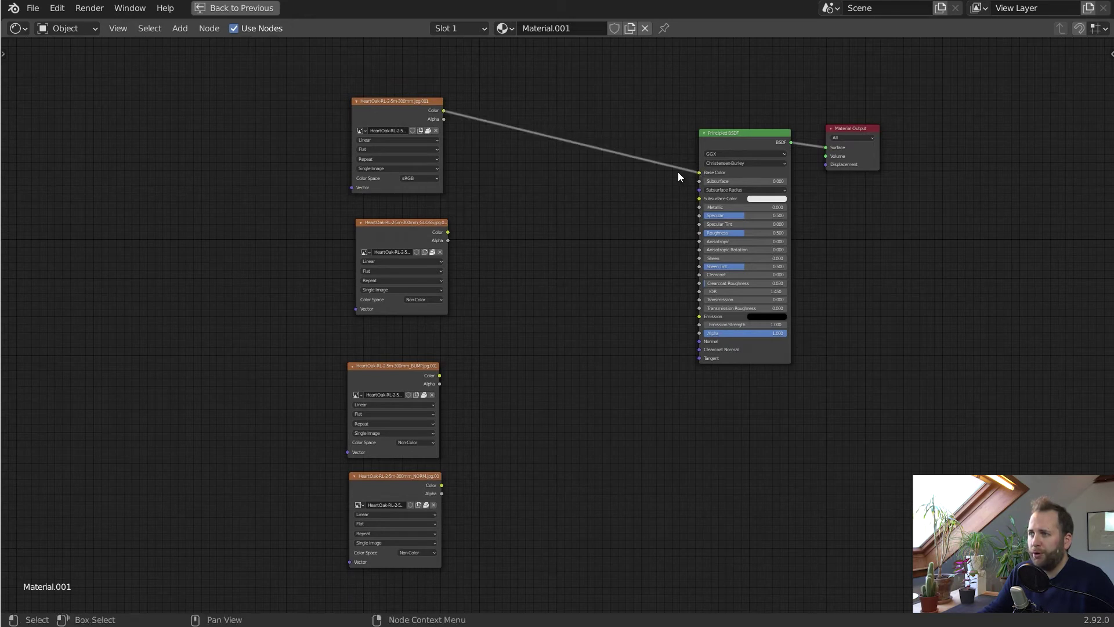
# Align the GLOSS texture node under the color map and keep its color space on Non-Color
pyautogui.scroll(2, 678, 172)
pyautogui.moveTo(653, 194); pyautogui.dragTo(456, 290, button='middle')
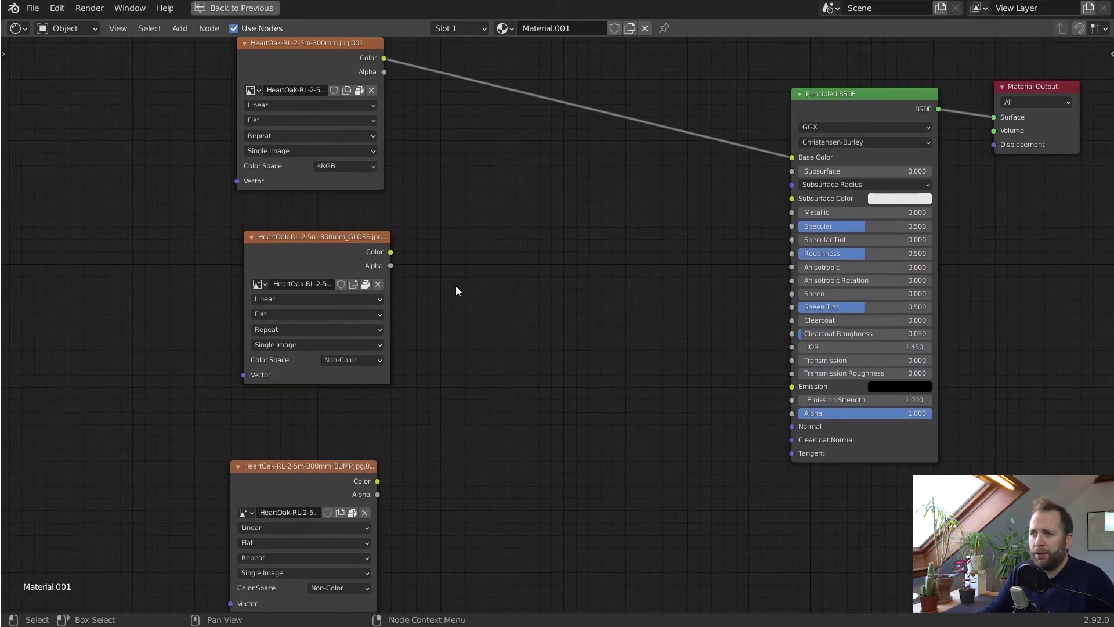
pyautogui.moveTo(316, 242); pyautogui.dragTo(312, 234)
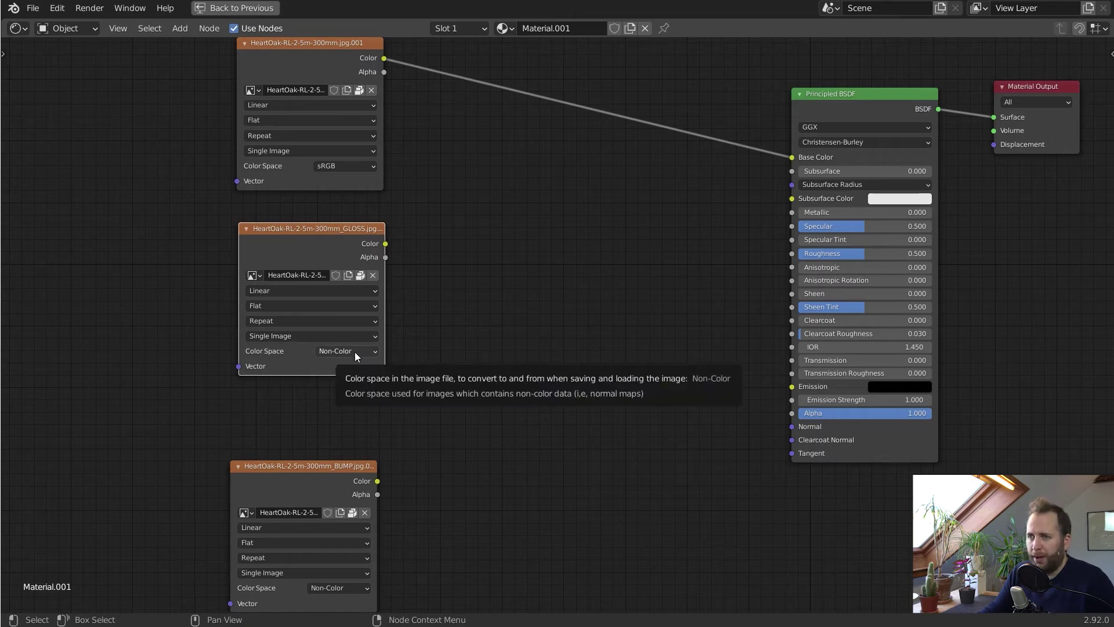
pyautogui.click(355, 351)
pyautogui.click(357, 351)
pyautogui.click(352, 351)
pyautogui.click(352, 350)
pyautogui.click(364, 351)
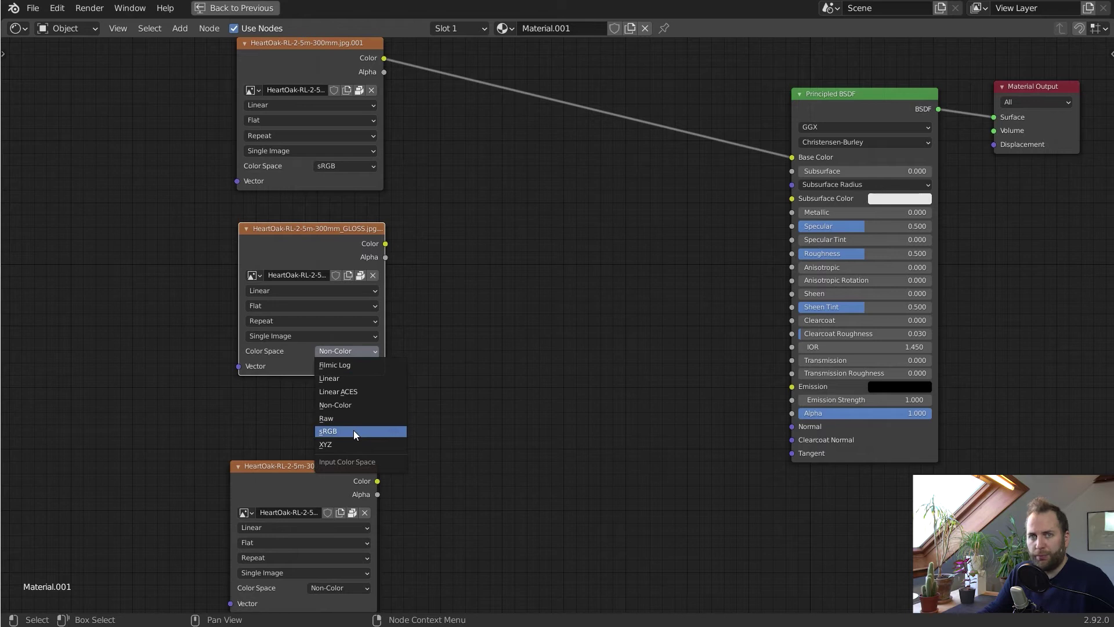
pyautogui.click(378, 405)
# Arrange the GLOSS, BUMP and NORM texture nodes in a column and connect the GLOSS color to the Principled BSDF's Roughness
pyautogui.scroll(-2, 389, 403)
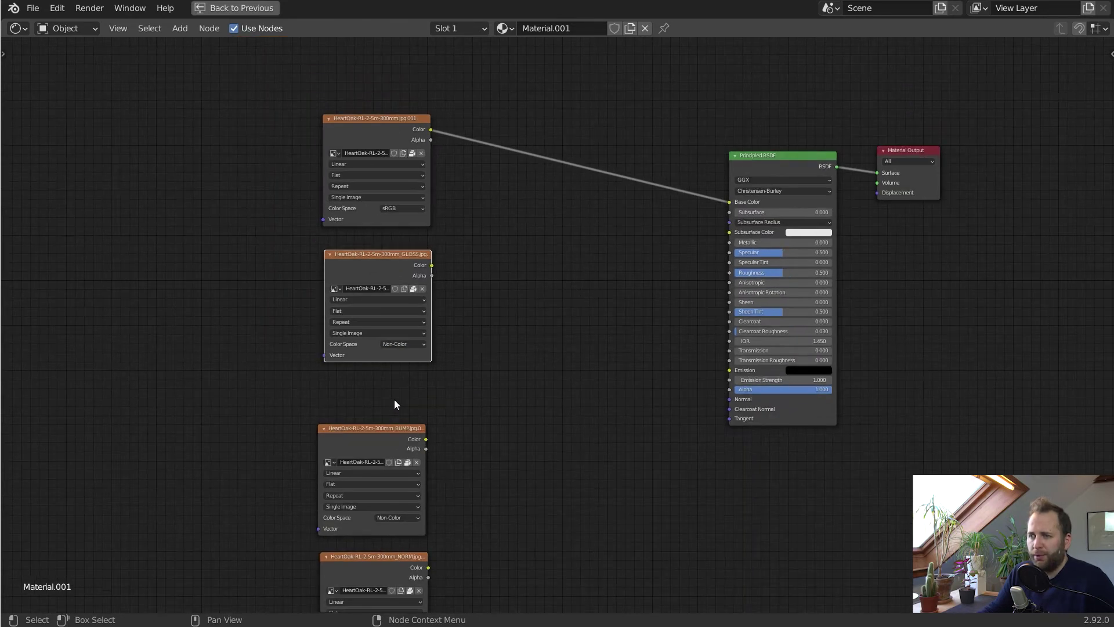
pyautogui.moveTo(464, 433); pyautogui.dragTo(426, 314, button='middle')
pyautogui.scroll(2, 458, 311)
pyautogui.moveTo(343, 255); pyautogui.dragTo(354, 185)
pyautogui.click(331, 312)
pyautogui.click(342, 570)
pyautogui.click(343, 569)
pyautogui.moveTo(309, 465); pyautogui.dragTo(318, 397)
pyautogui.moveTo(478, 153); pyautogui.dragTo(428, 346, button='middle')
pyautogui.scroll(-1, 410, 380)
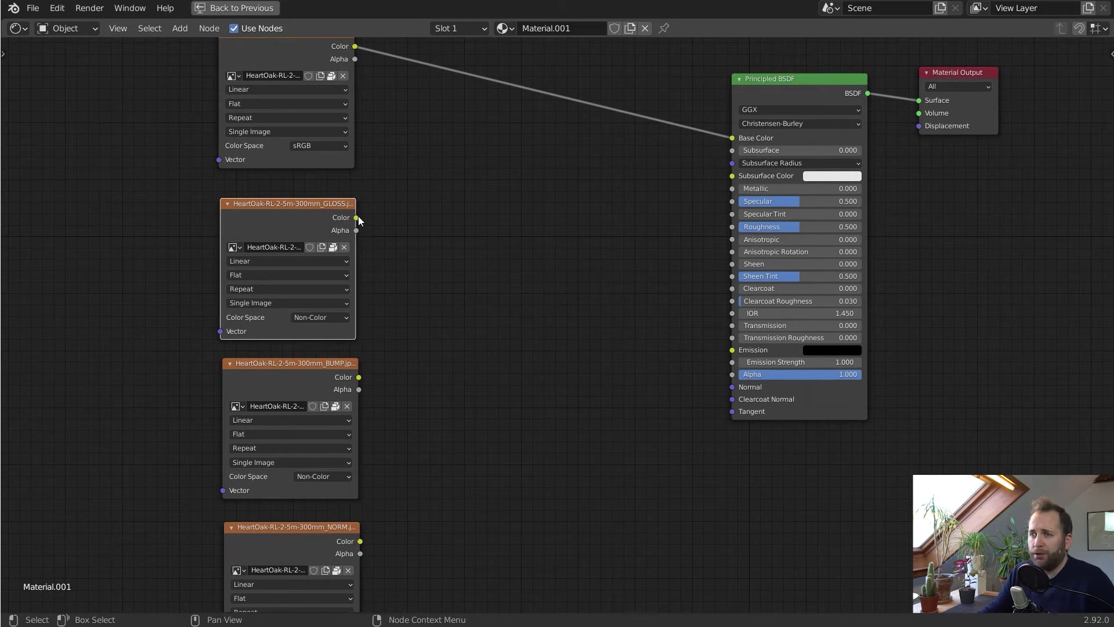
pyautogui.moveTo(357, 219); pyautogui.dragTo(732, 231)
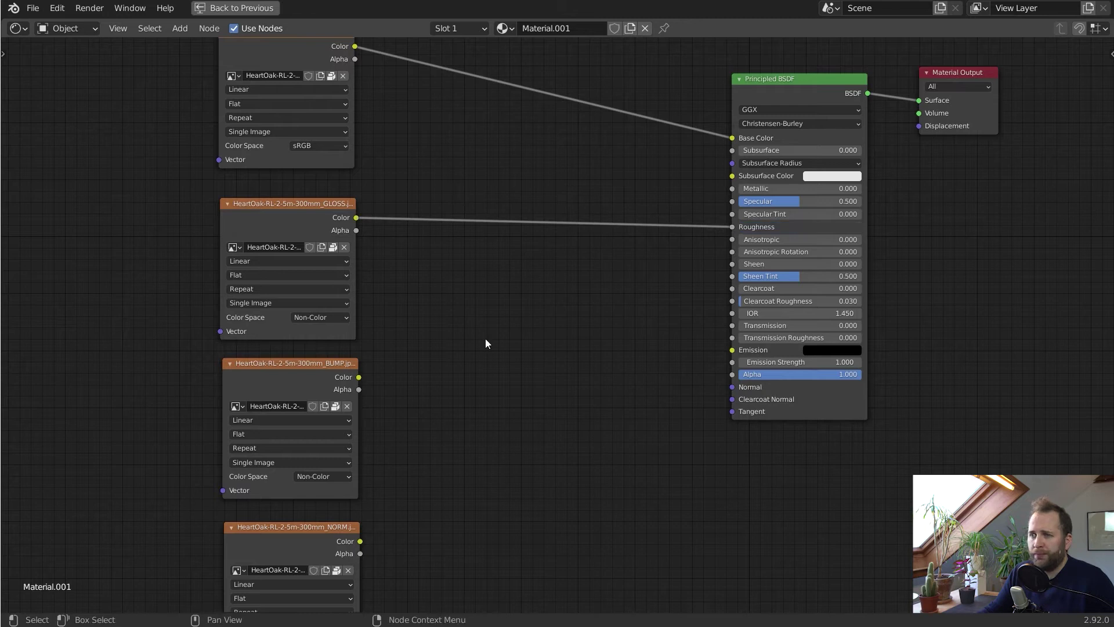
# Add a Bump node between the BUMP texture and the Principled BSDF
pyautogui.moveTo(313, 365); pyautogui.dragTo(313, 388)
pyautogui.click(316, 523)
pyautogui.click(465, 383)
pyautogui.hotkey('shift', 'a')
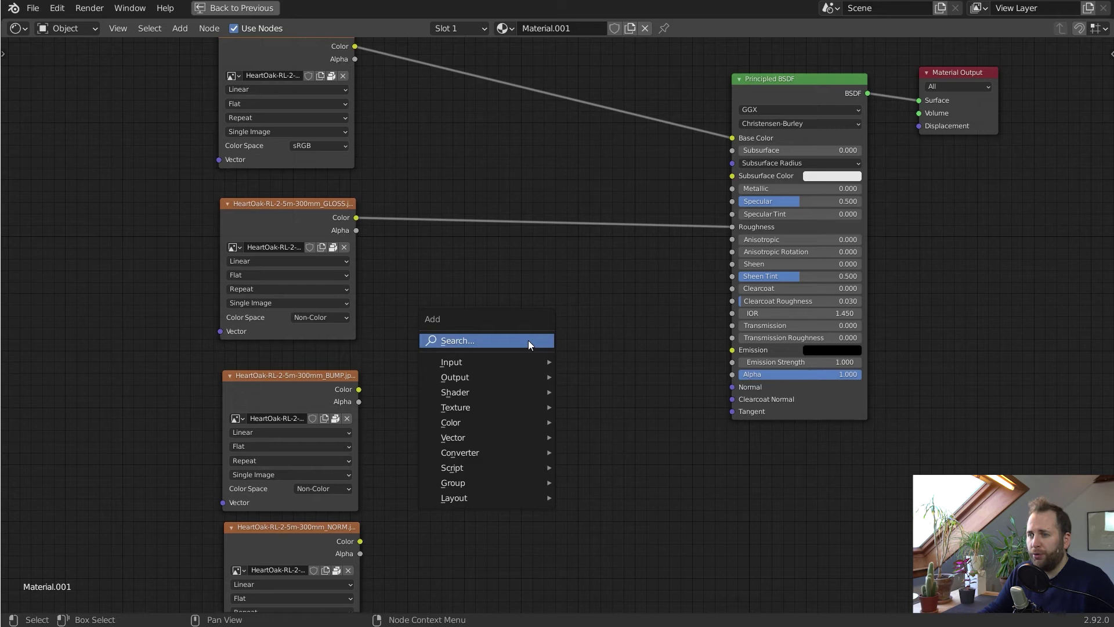
pyautogui.click(456, 340)
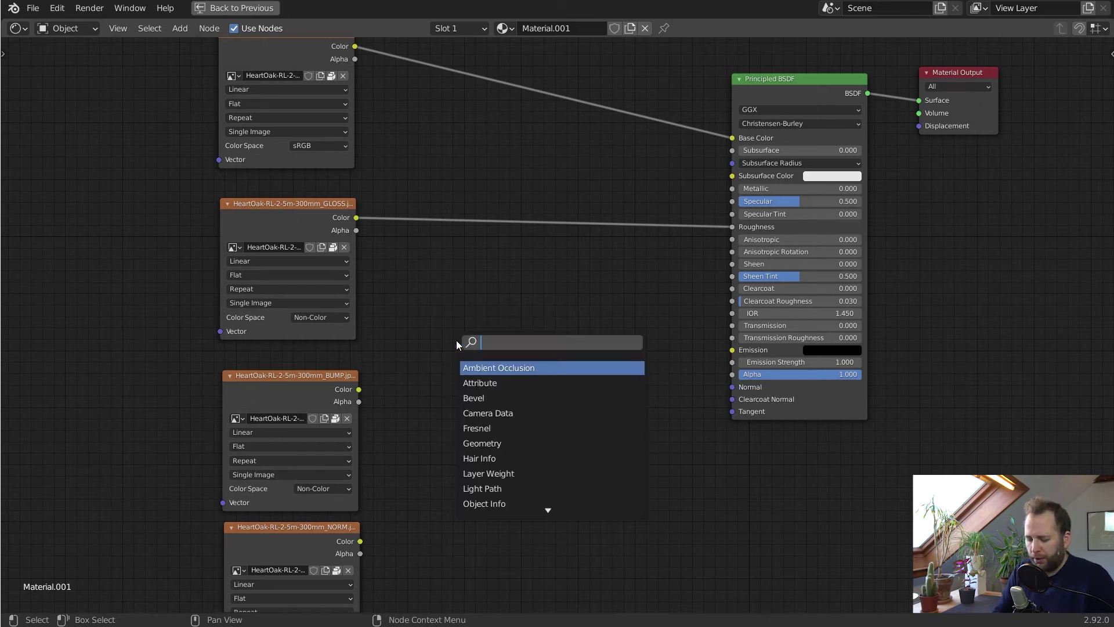
pyautogui.write('bump')
pyautogui.press('Return')
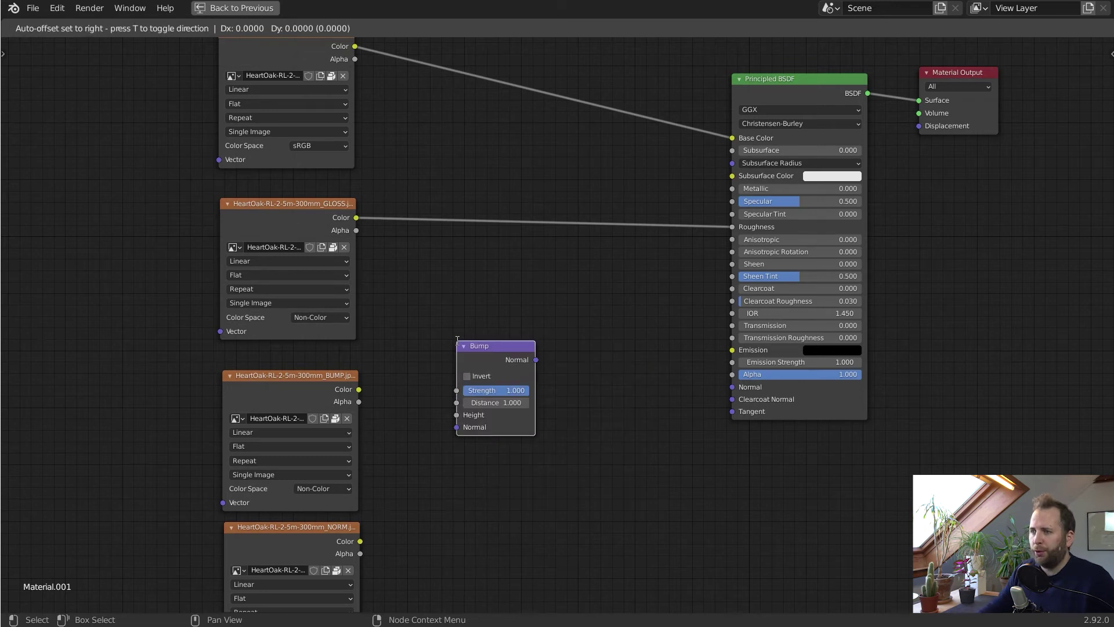
pyautogui.click(488, 333)
pyautogui.moveTo(449, 367); pyautogui.dragTo(430, 276, button='middle')
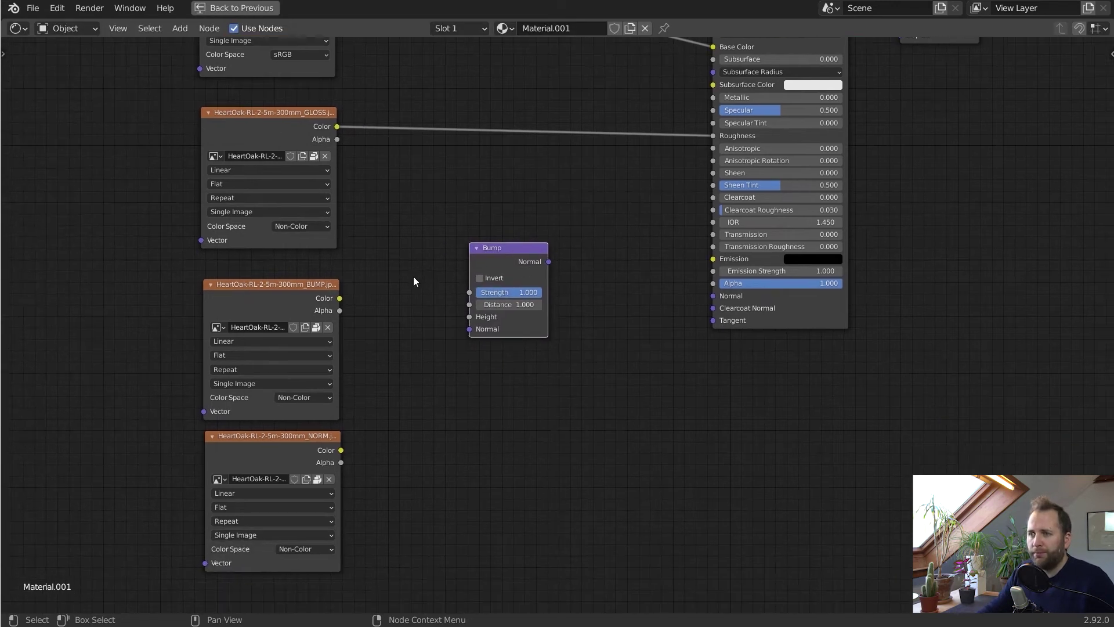
# Connect the BUMP color to the Bump node's Height, the NORM color to its Normal, and its output to the Principled BSDF's Normal
pyautogui.moveTo(340, 299); pyautogui.dragTo(350, 298)
pyautogui.moveTo(422, 311); pyautogui.dragTo(469, 317)
pyautogui.moveTo(341, 451); pyautogui.dragTo(470, 329)
pyautogui.moveTo(544, 261); pyautogui.dragTo(709, 295)
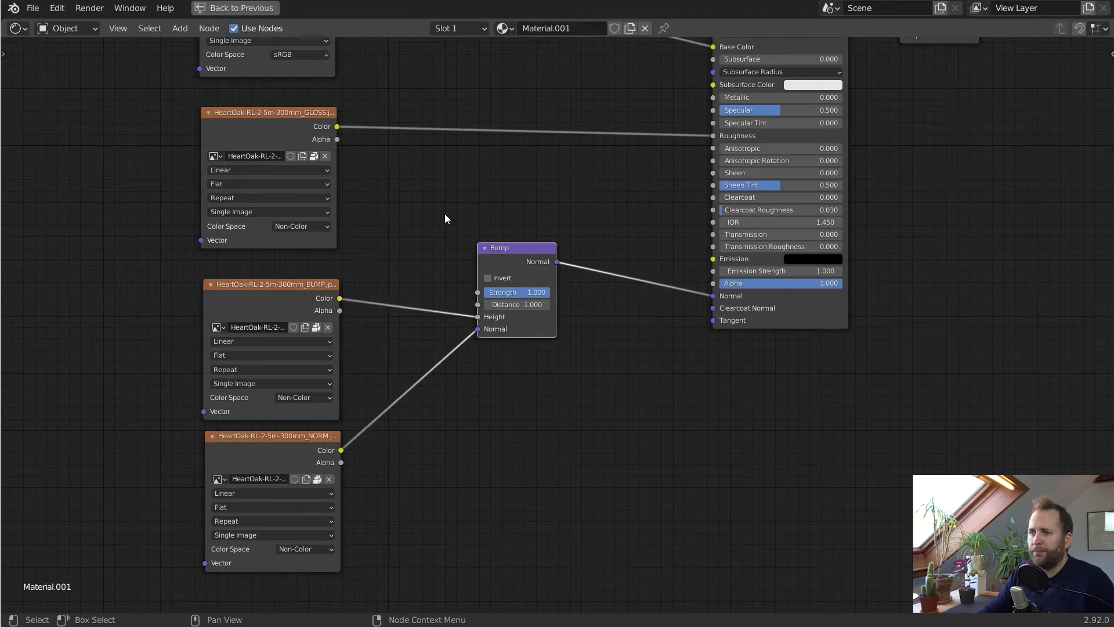
# Add Texture Coordinate and Mapping nodes to the HeartOak color map and move them clear of the texture column
pyautogui.scroll(-3, 444, 214)
pyautogui.moveTo(444, 213); pyautogui.dragTo(638, 248, button='middle')
pyautogui.click(616, 145)
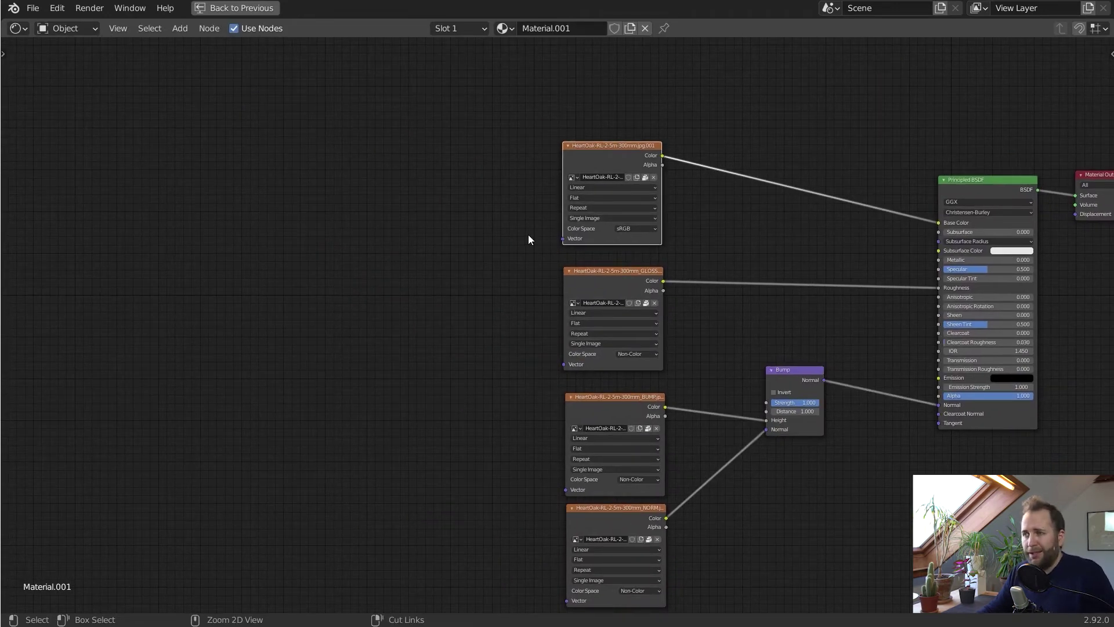
pyautogui.hotkey('ctrl', 't')
pyautogui.moveTo(502, 96); pyautogui.dragTo(349, 203)
pyautogui.moveTo(521, 155); pyautogui.dragTo(429, 217)
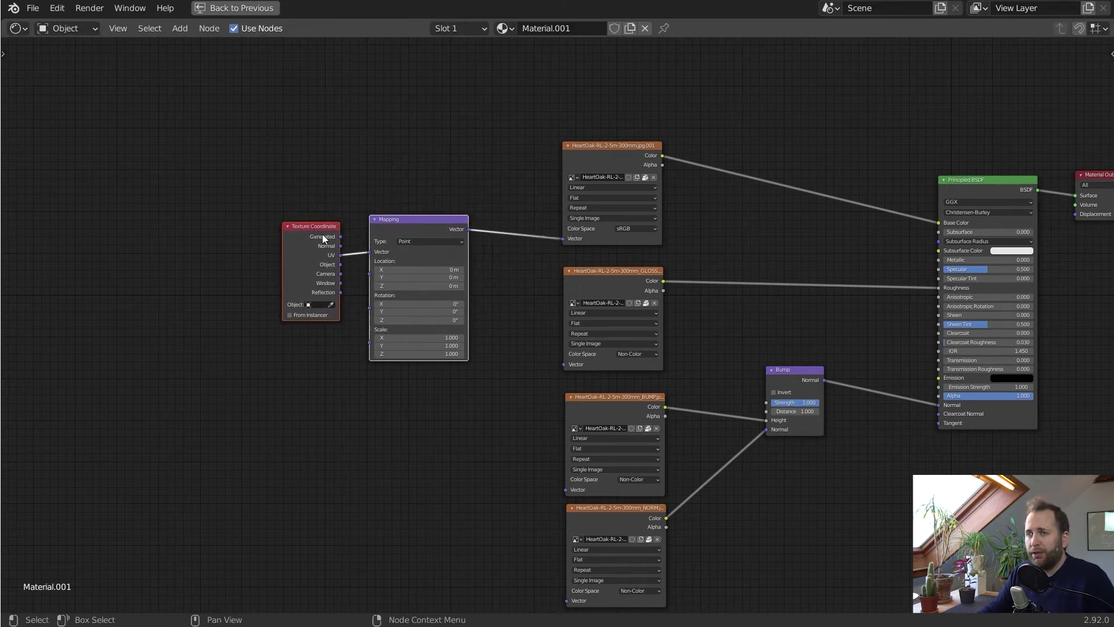
pyautogui.moveTo(441, 219); pyautogui.dragTo(360, 218)
# Connect the Mapping node's Vector output to the Vector inputs of the GLOSS, BUMP and NORM textures
pyautogui.scroll(2, 463, 321)
pyautogui.moveTo(463, 321); pyautogui.dragTo(356, 250, button='middle')
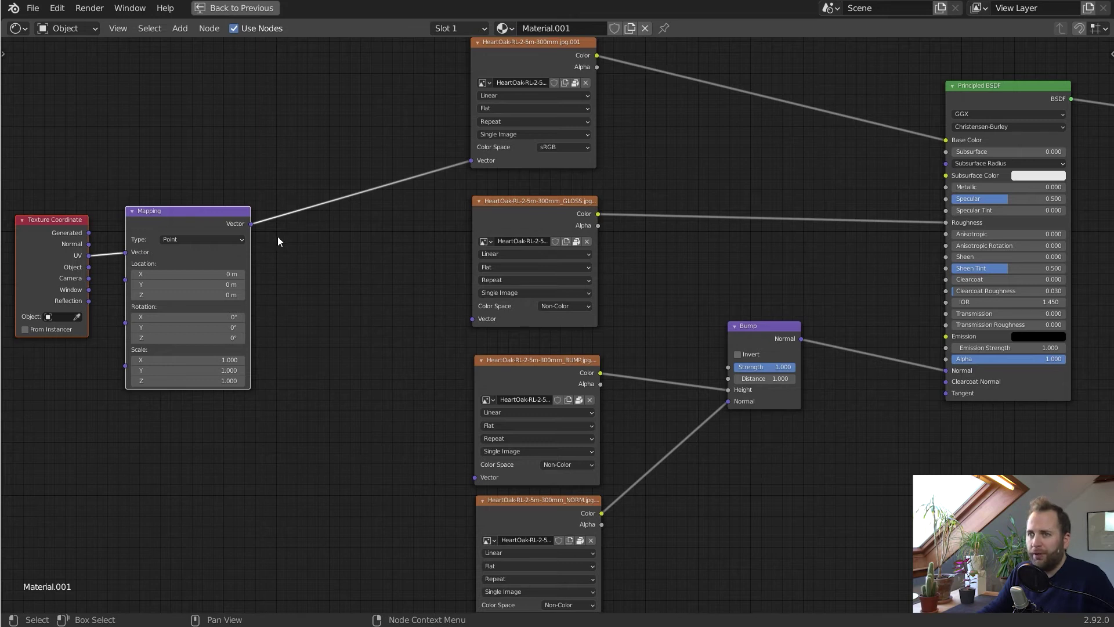
pyautogui.moveTo(251, 224); pyautogui.dragTo(471, 322)
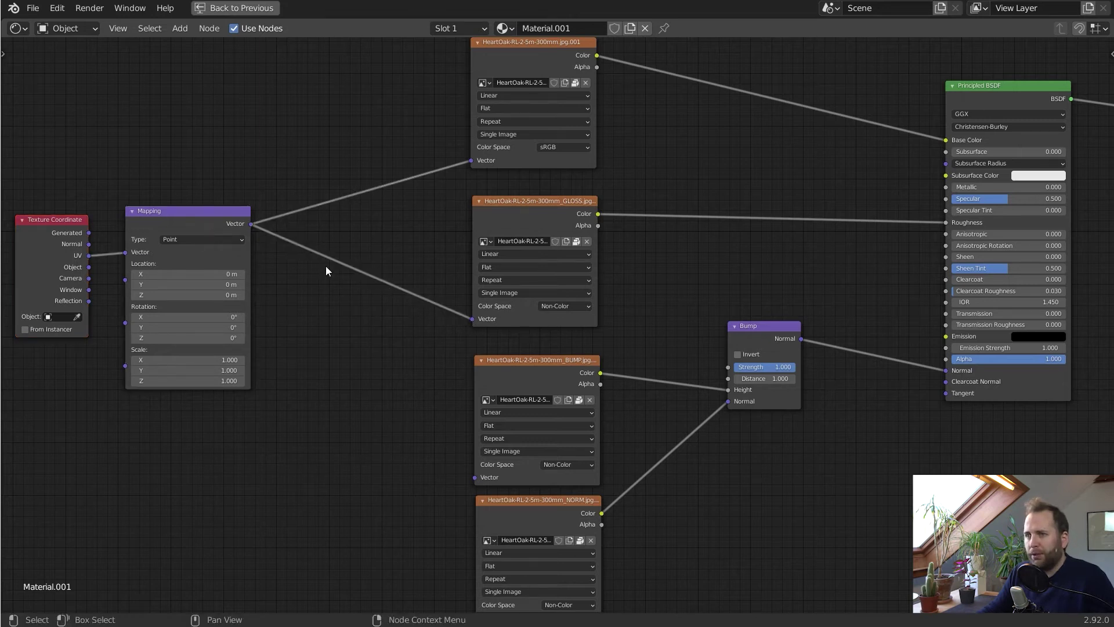
pyautogui.moveTo(253, 228); pyautogui.dragTo(475, 477)
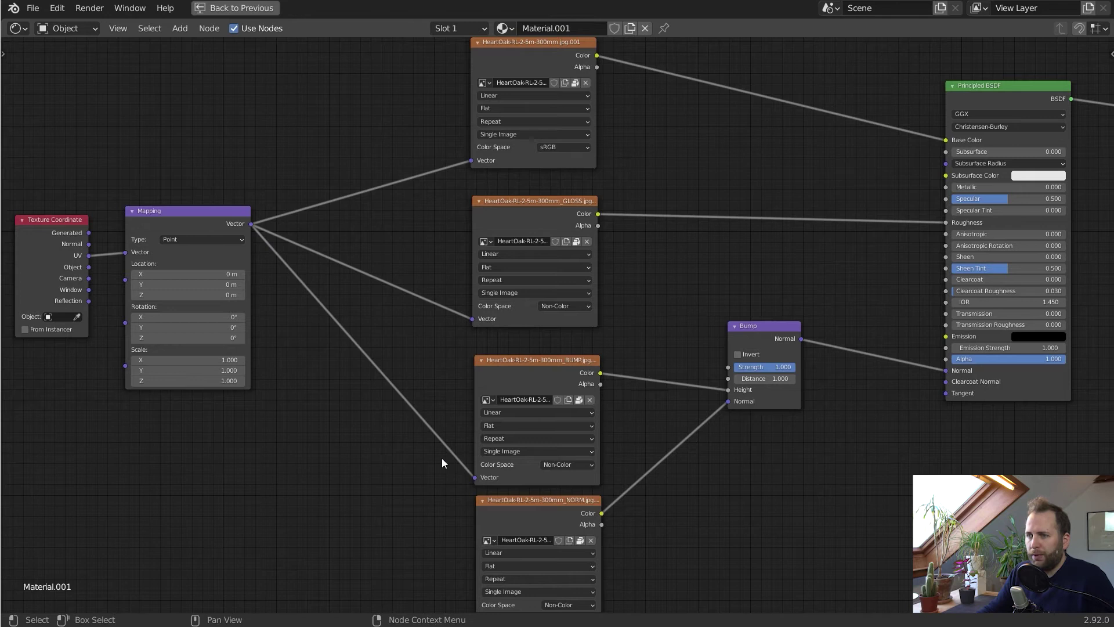
pyautogui.moveTo(239, 144); pyautogui.dragTo(263, 64, button='middle')
pyautogui.moveTo(274, 144); pyautogui.dragTo(500, 535)
pyautogui.moveTo(190, 99); pyautogui.dragTo(97, 171)
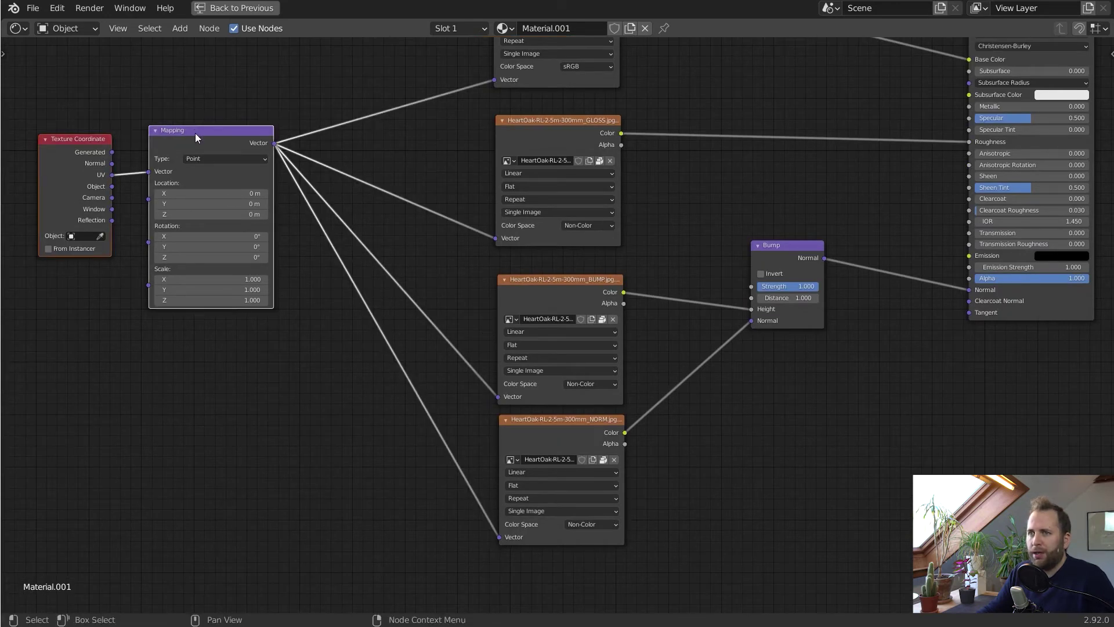
pyautogui.click(221, 70)
# Restore the full Shading layout and set the Mapping node's scale to 3 on X, Y and Z
pyautogui.scroll(-2, 719, 161)
pyautogui.moveTo(823, 172); pyautogui.dragTo(654, 222, button='middle')
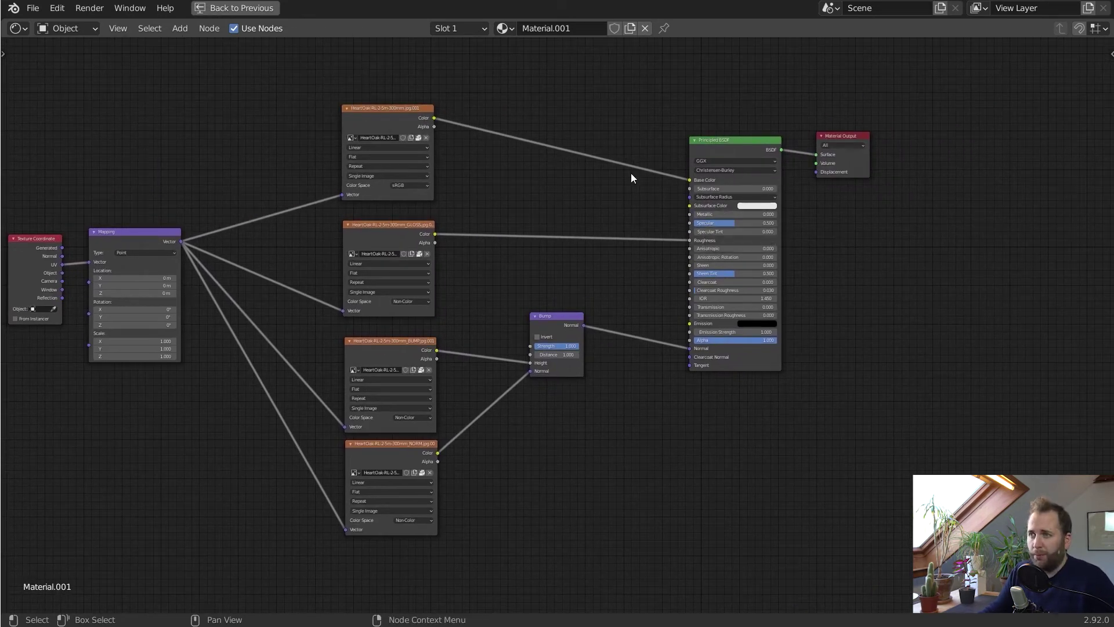
pyautogui.hotkey('ctrl', 'space')
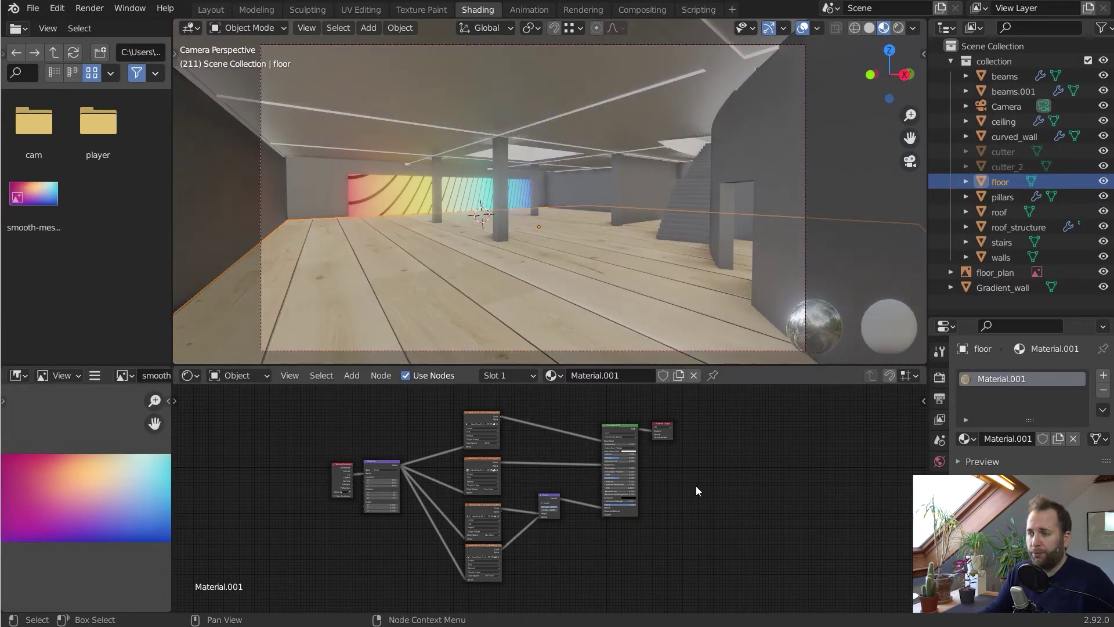
pyautogui.scroll(3, 518, 251)
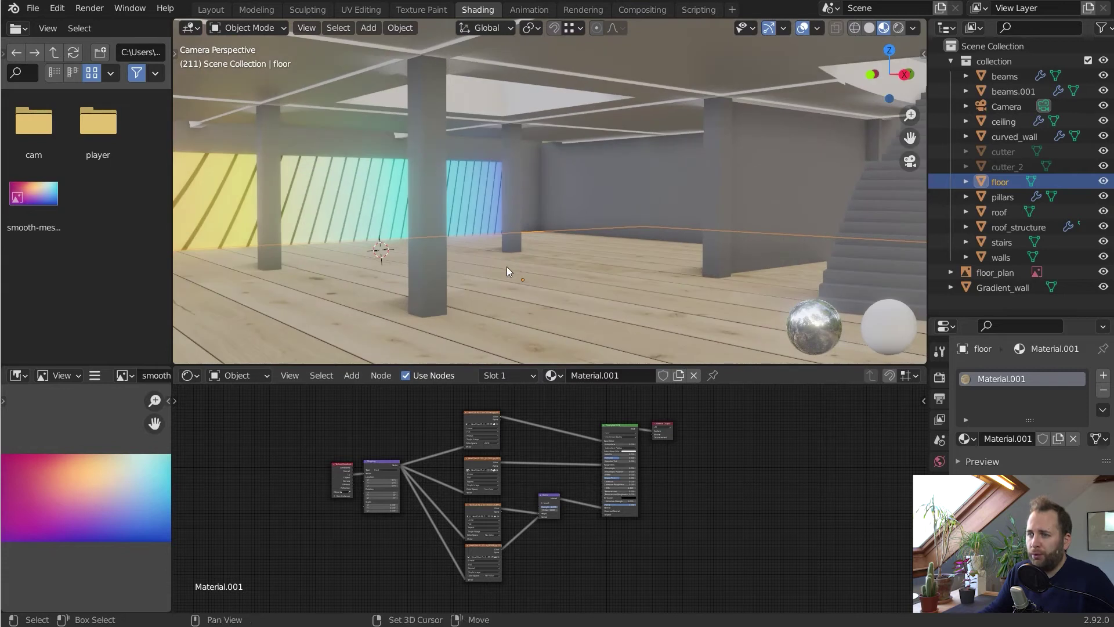
pyautogui.scroll(3, 507, 266)
pyautogui.scroll(2, 406, 455)
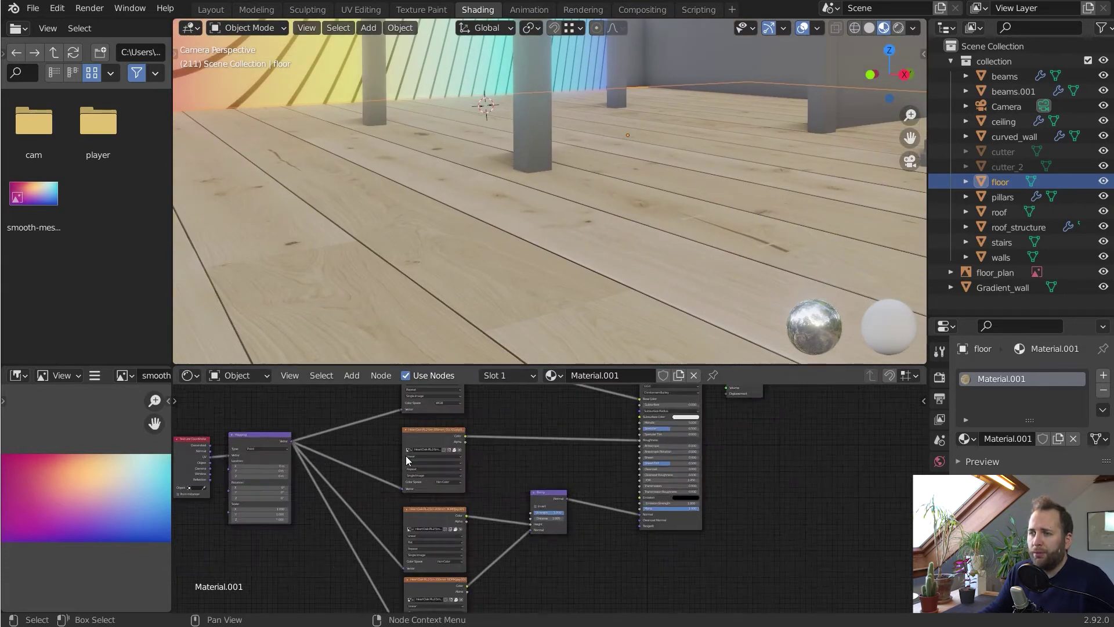
pyautogui.scroll(2, 405, 455)
pyautogui.scroll(2, 496, 463)
pyautogui.moveTo(496, 463); pyautogui.dragTo(518, 494, button='middle')
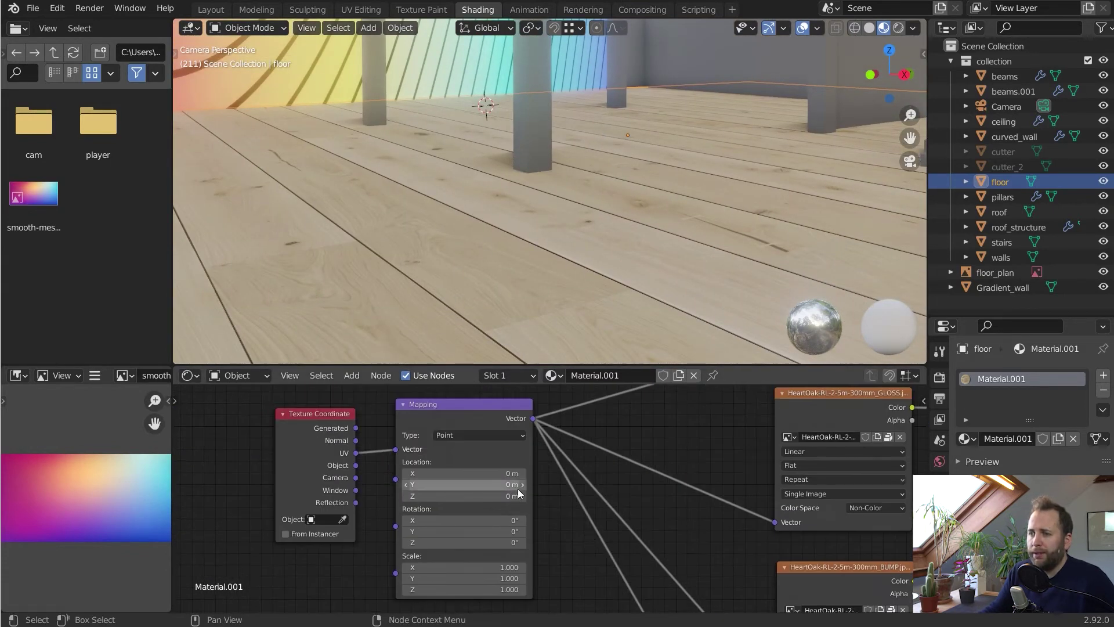
pyautogui.moveTo(494, 567); pyautogui.dragTo(494, 589)
pyautogui.write('3')
pyautogui.press('Return')
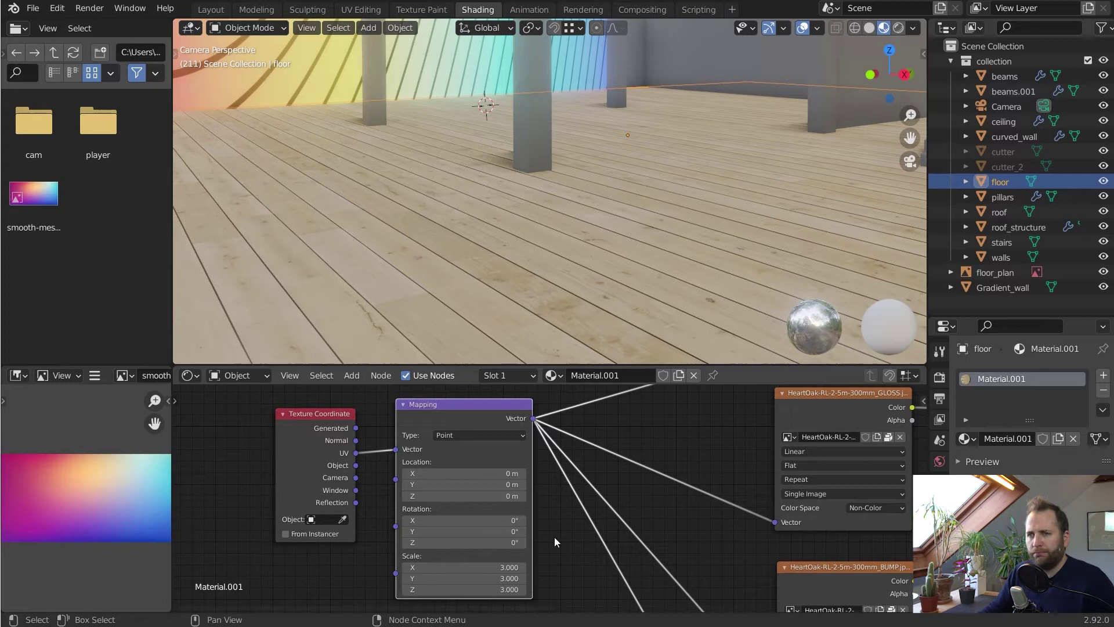
# Set the Mapping node's Z rotation to 90° and check the plank direction across the gallery floor
pyautogui.moveTo(614, 435); pyautogui.dragTo(577, 446, button='middle')
pyautogui.click(459, 553)
pyautogui.write('90')
pyautogui.press('Return')
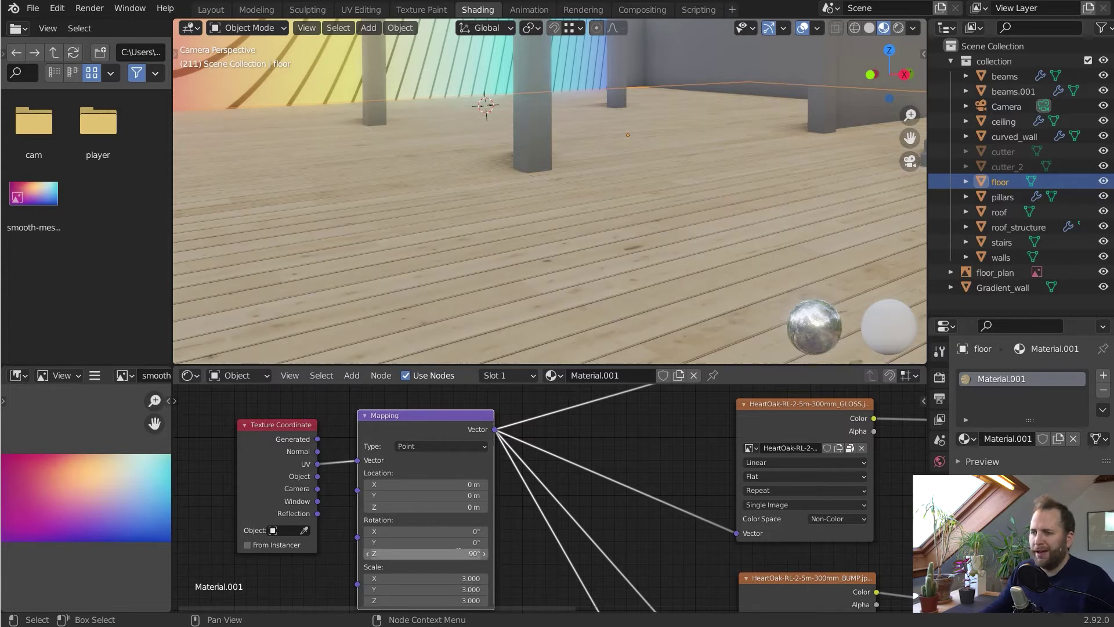
pyautogui.moveTo(642, 197); pyautogui.dragTo(607, 185, button='middle')
pyautogui.press('Home')
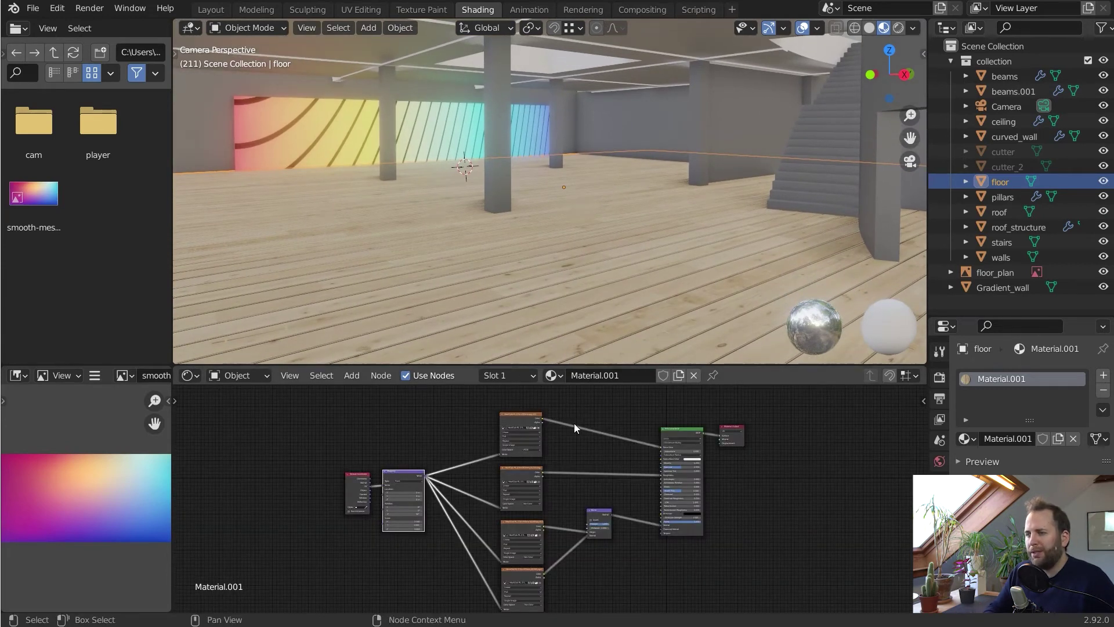
pyautogui.scroll(-3, 645, 214)
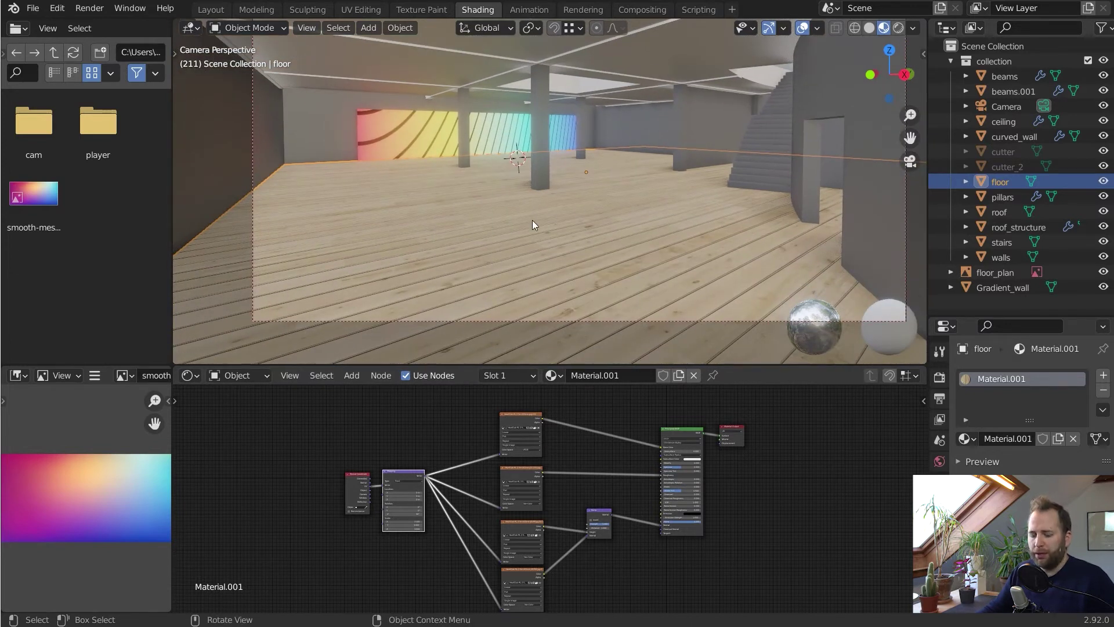
# Isolate the floor in local view and frame its planks up close
pyautogui.press('KP_Divide')
pyautogui.moveTo(528, 134); pyautogui.dragTo(480, 178, button='middle')
pyautogui.scroll(3, 531, 192)
pyautogui.click(300, 29)
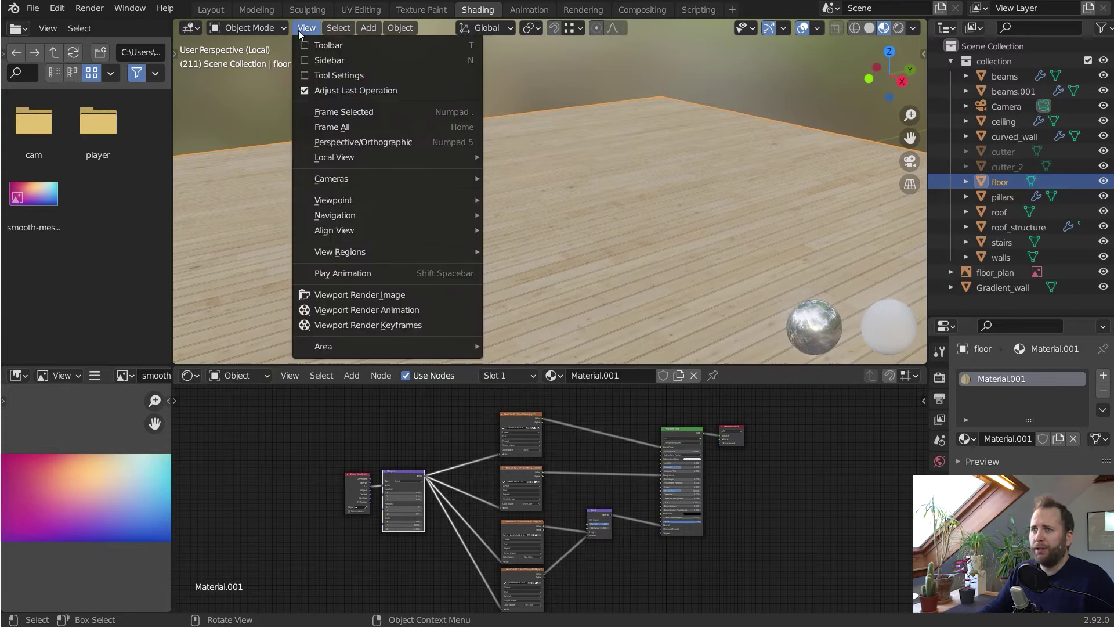
pyautogui.moveTo(323, 159)
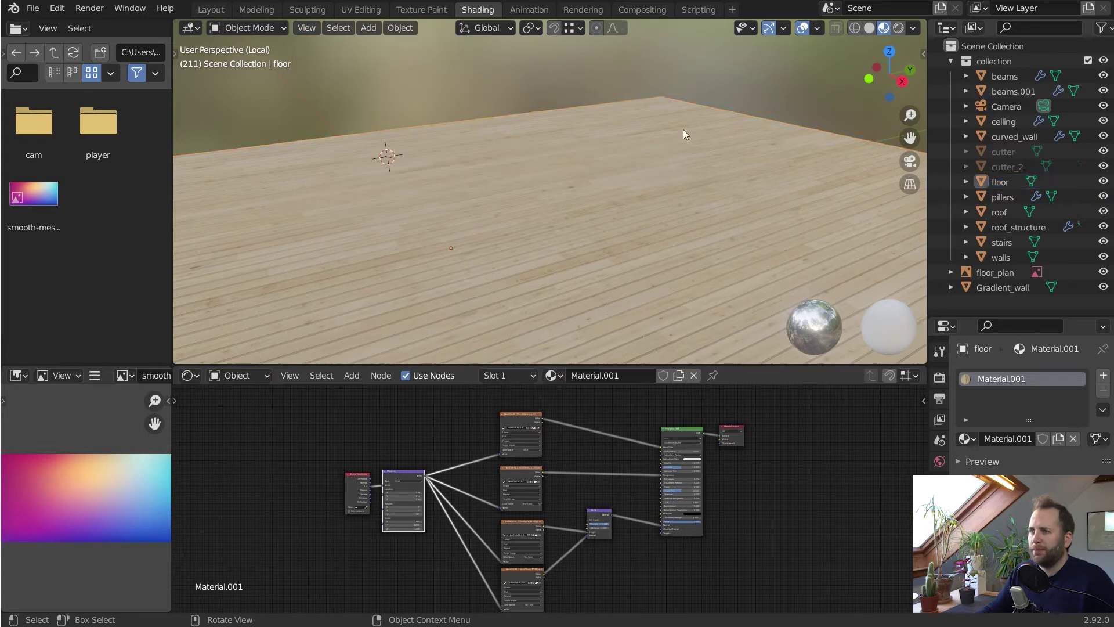
# Set the World background strength to 0 and display the floor in rendered shading
pyautogui.click(940, 461)
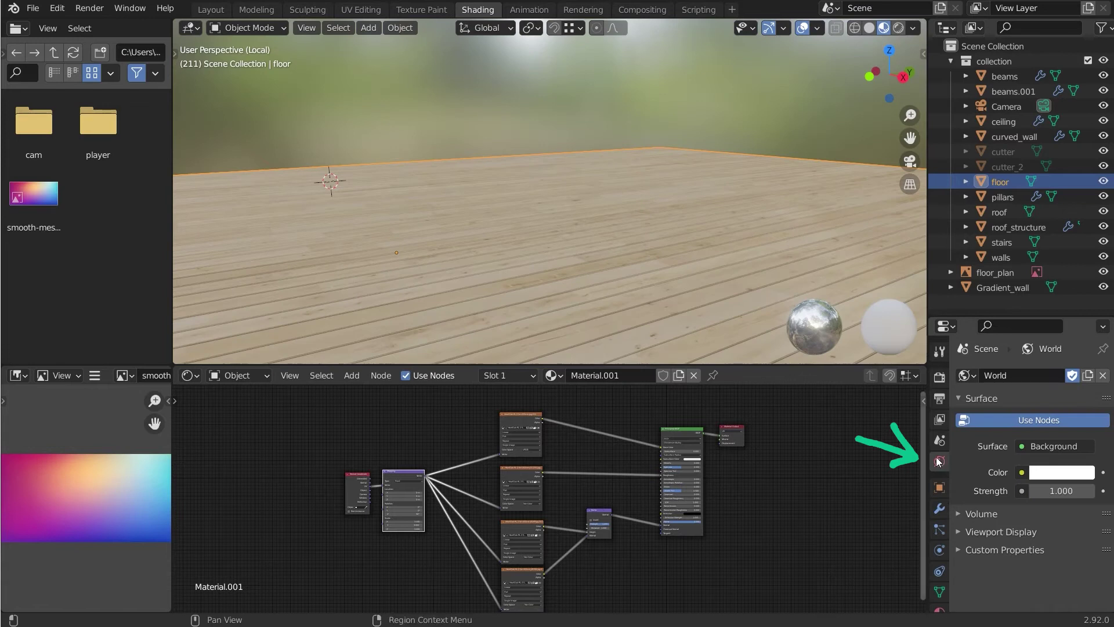
pyautogui.click(1061, 490)
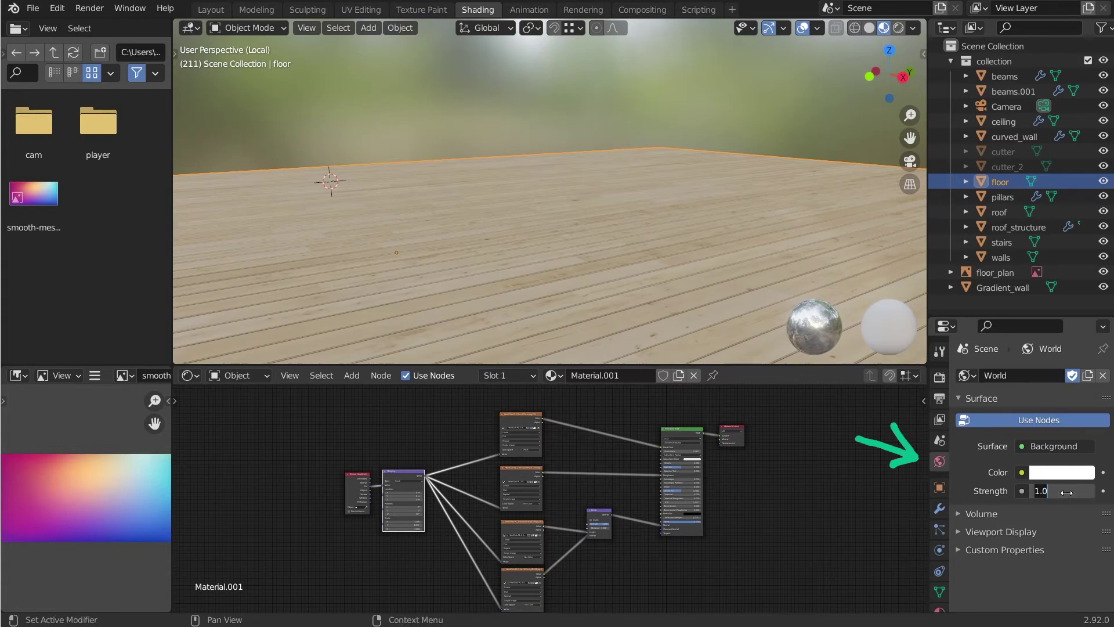
pyautogui.write('0')
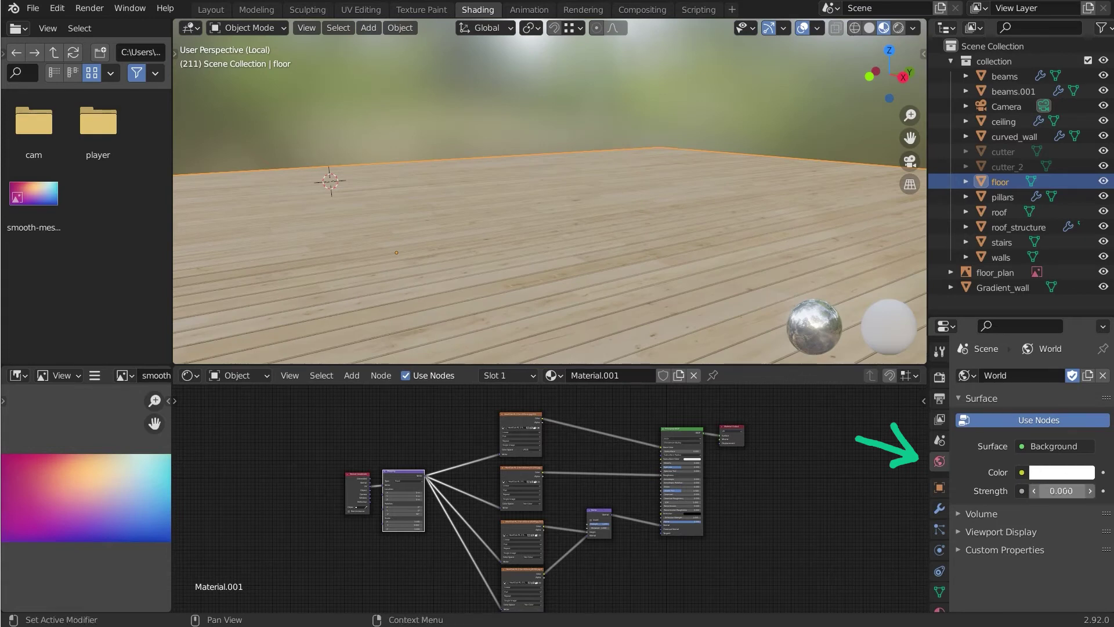
pyautogui.press('Return')
pyautogui.click(898, 27)
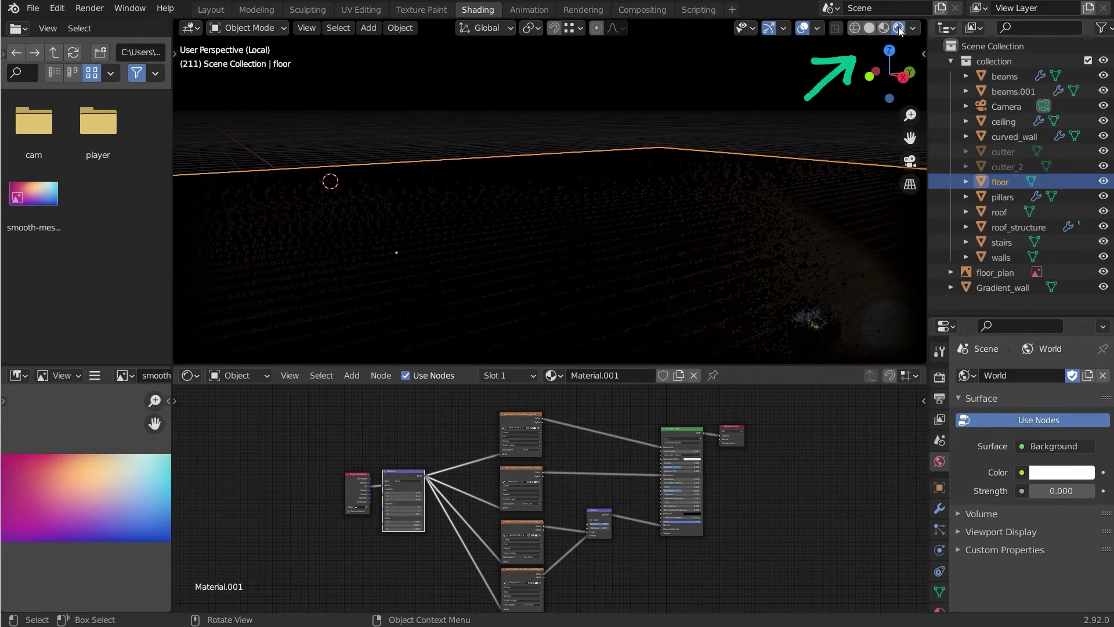
pyautogui.moveTo(661, 174); pyautogui.dragTo(766, 193, button='middle')
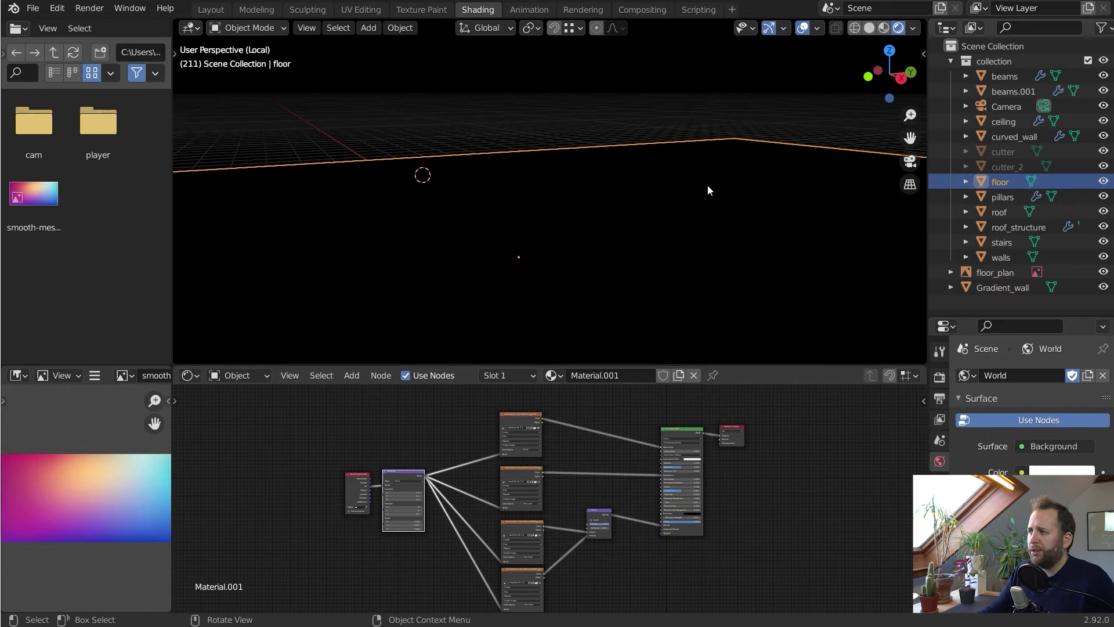
# Add a point light at the 3D cursor on the floor
pyautogui.hotkey('shift', 'a')
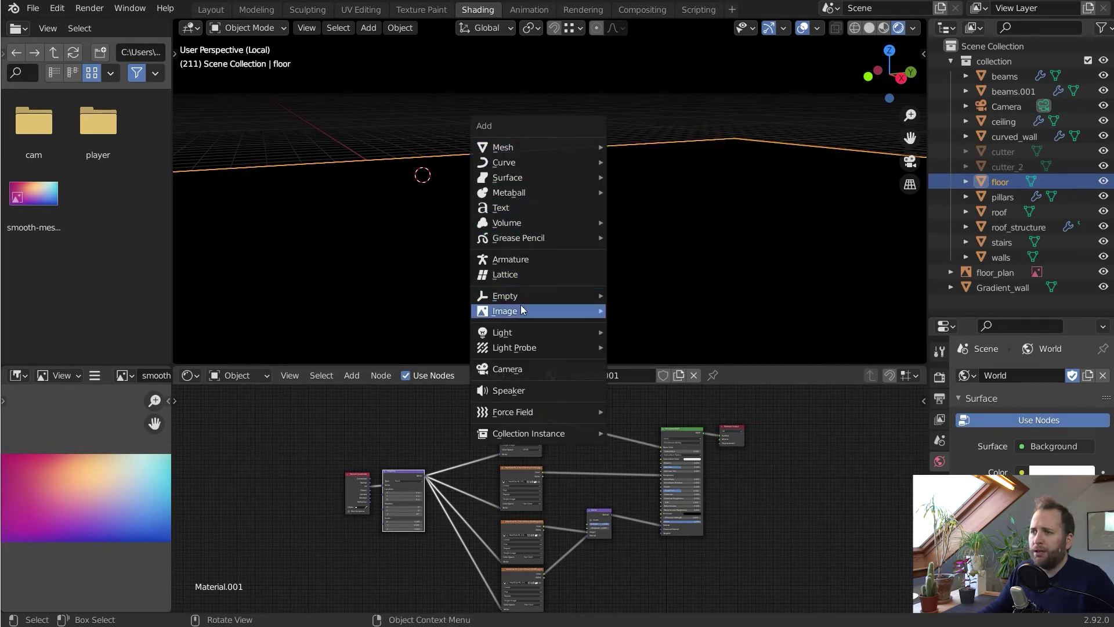
pyautogui.moveTo(514, 332)
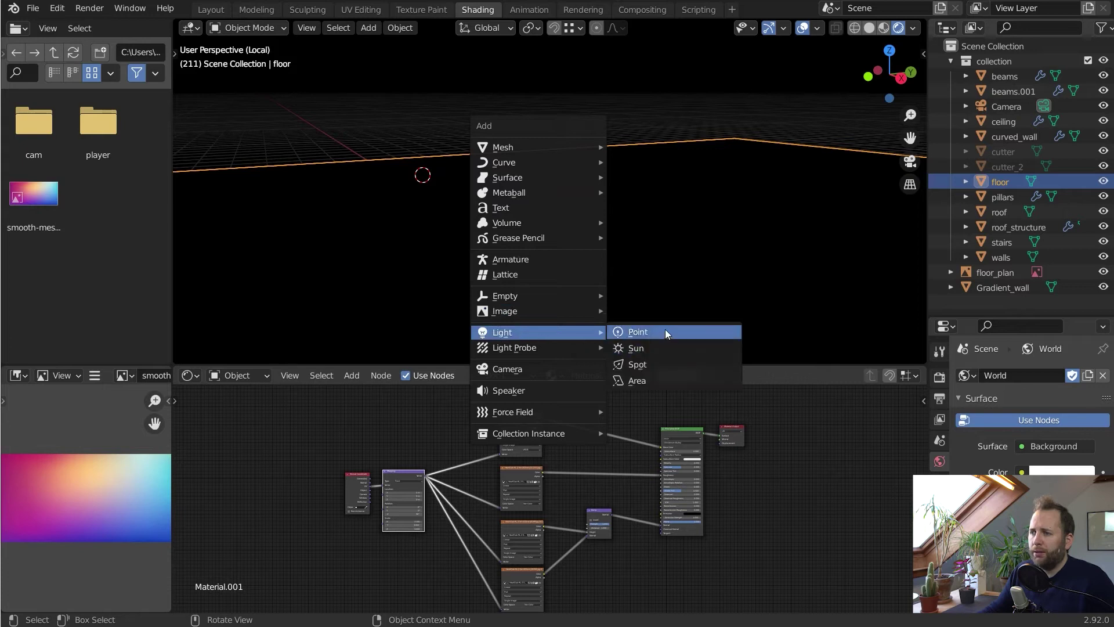
pyautogui.click(638, 332)
pyautogui.moveTo(449, 172); pyautogui.dragTo(619, 201, button='middle')
pyautogui.scroll(5, 538, 218)
pyautogui.scroll(-2, 573, 196)
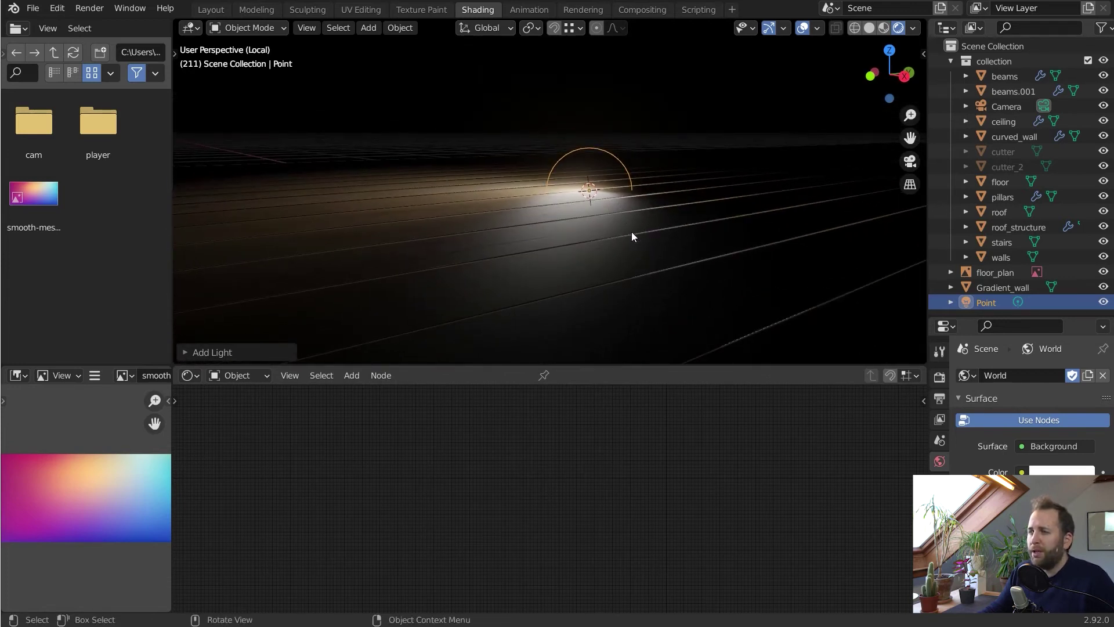
# Raise the point light about 0.5 m above the planks and increase its power
pyautogui.press('g')
pyautogui.press('z')
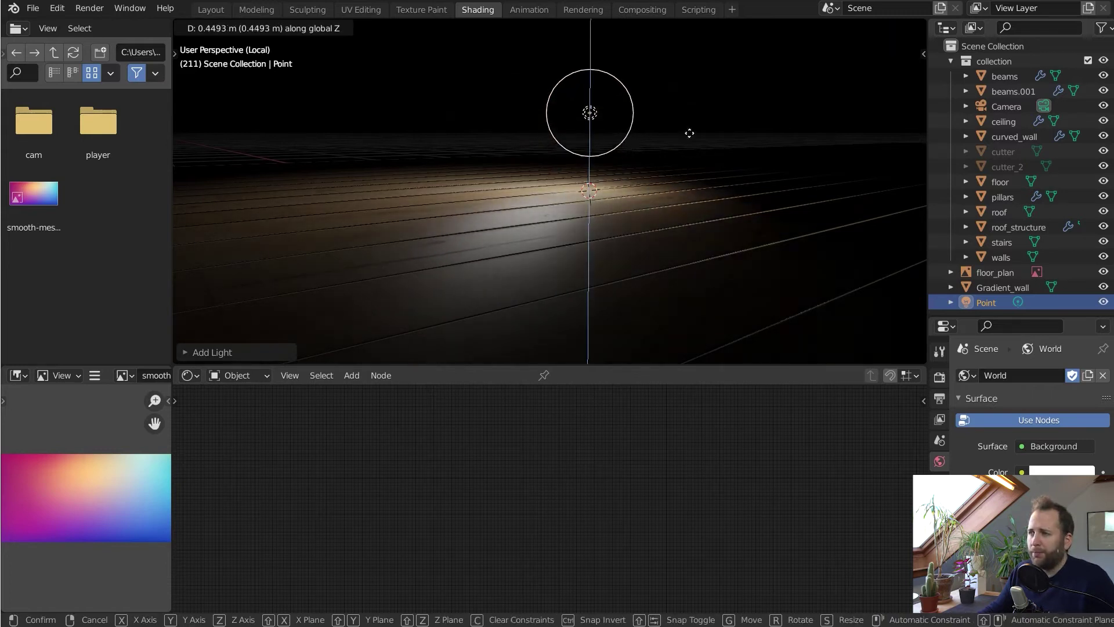
pyautogui.click(702, 127)
pyautogui.press('g')
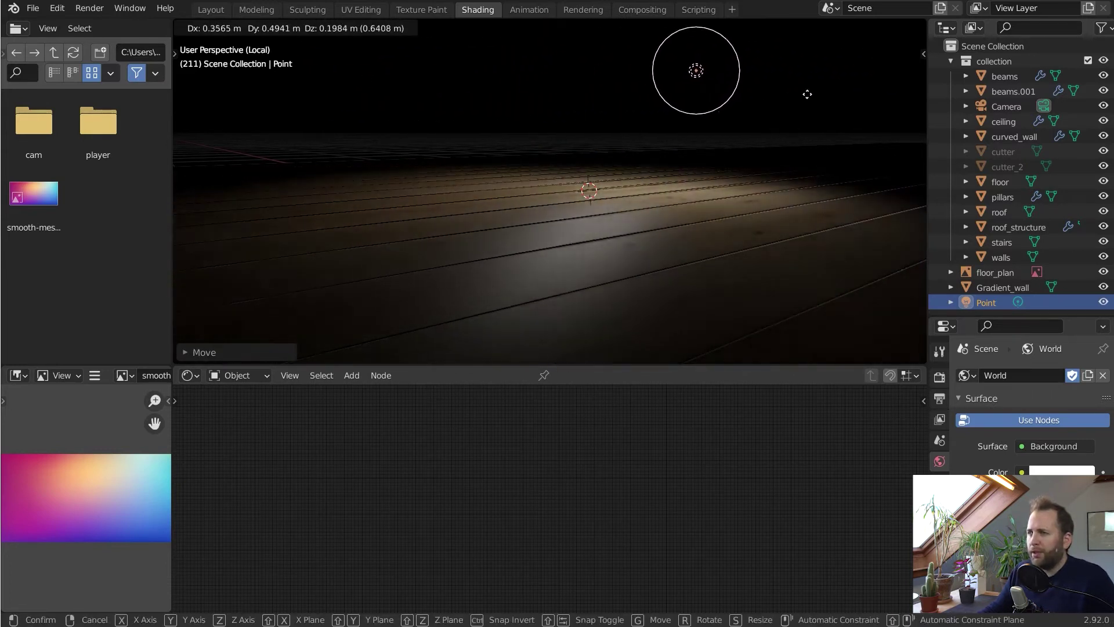
pyautogui.click(705, 105)
pyautogui.click(940, 550)
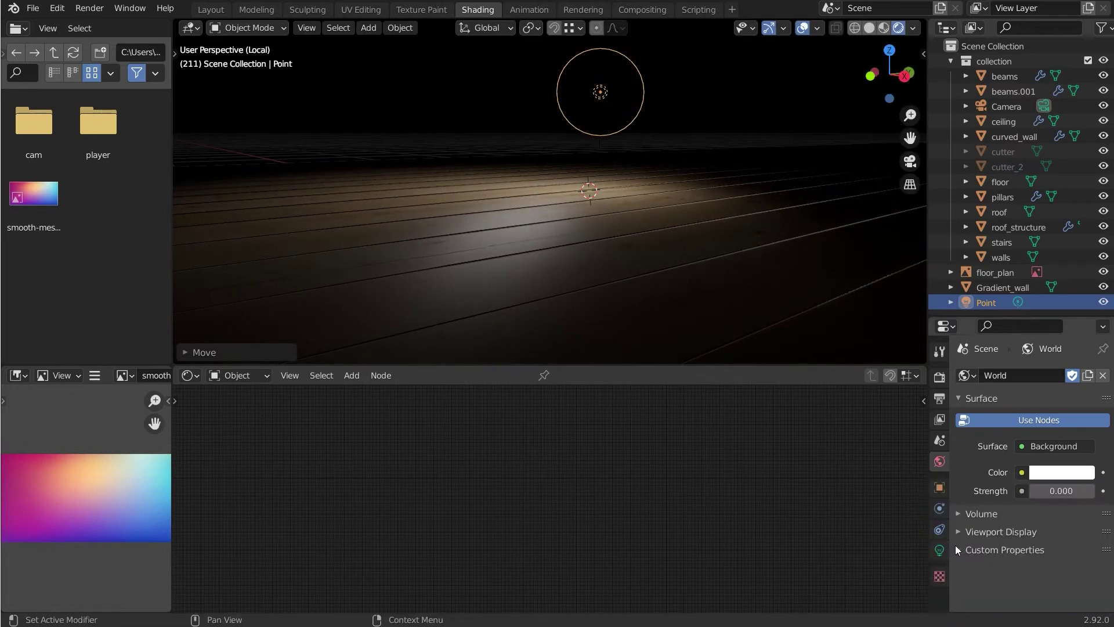
pyautogui.moveTo(1079, 467); pyautogui.dragTo(62, 460)
# Select the floor and disconnect the GLOSS texture from Roughness and the Bump node from Normal on the Principled BSDF
pyautogui.click(706, 302)
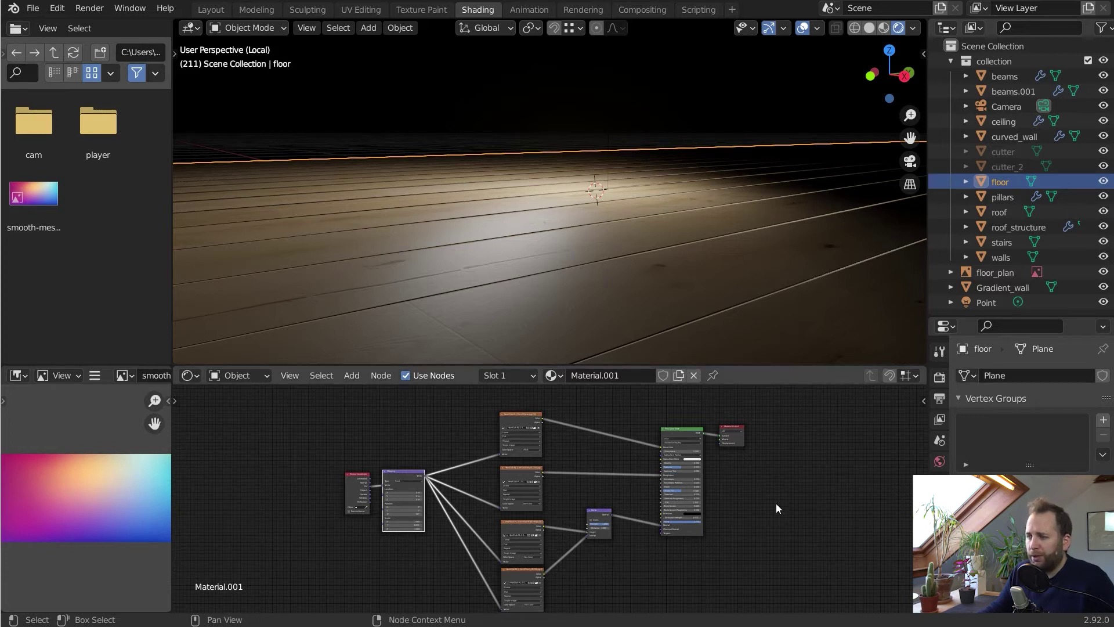
pyautogui.scroll(3, 776, 503)
pyautogui.scroll(1, 792, 437)
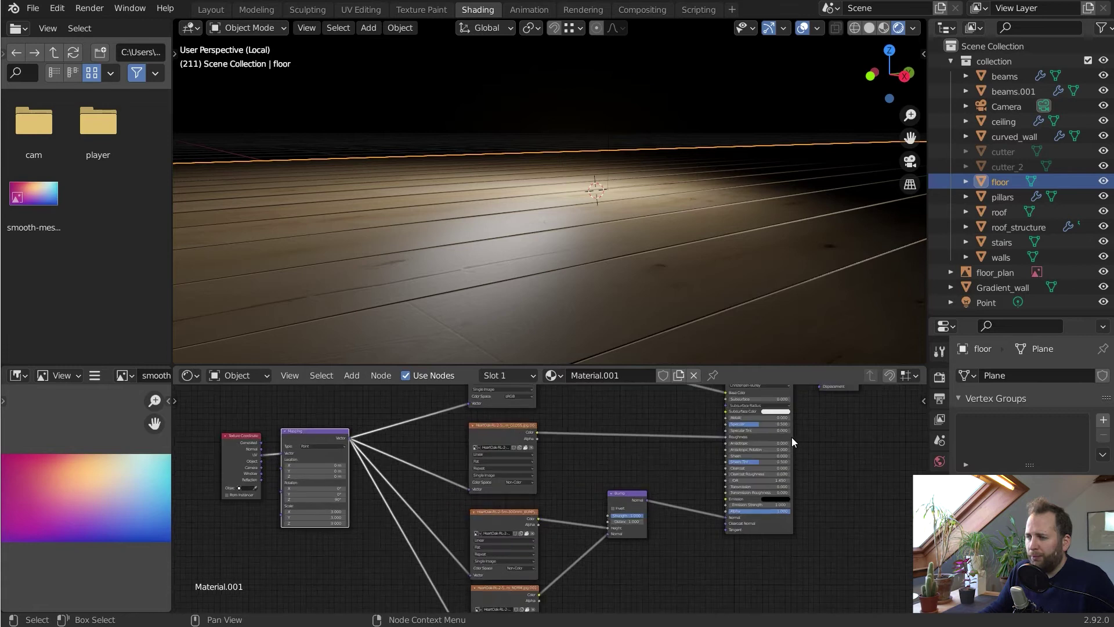
pyautogui.moveTo(724, 440); pyautogui.dragTo(685, 447)
pyautogui.moveTo(725, 516); pyautogui.dragTo(692, 512)
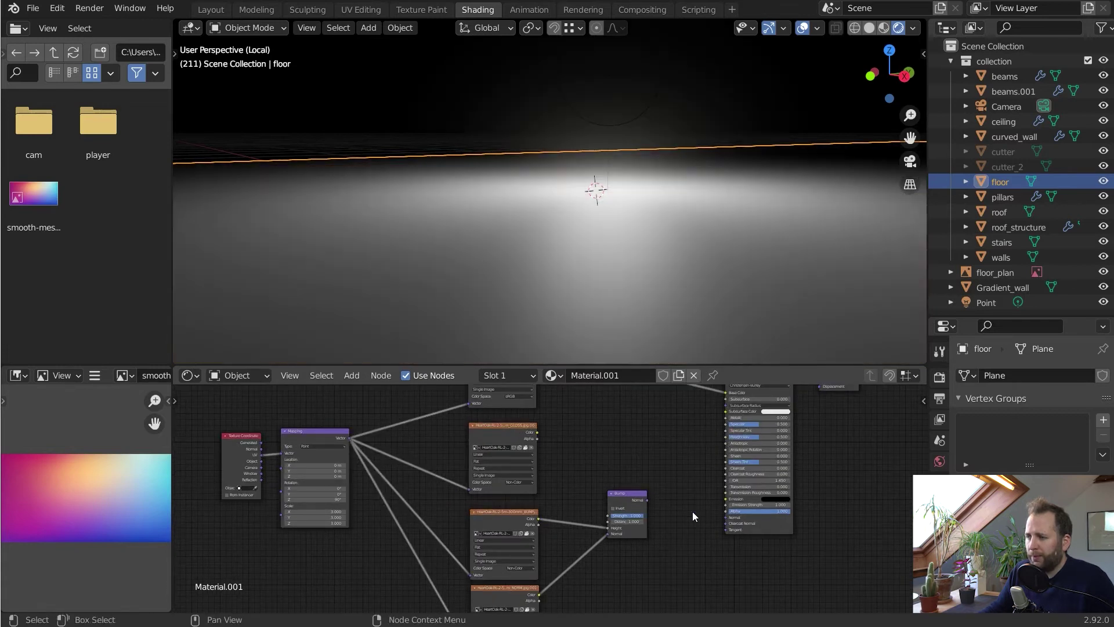
pyautogui.moveTo(709, 461); pyautogui.dragTo(687, 548, button='middle')
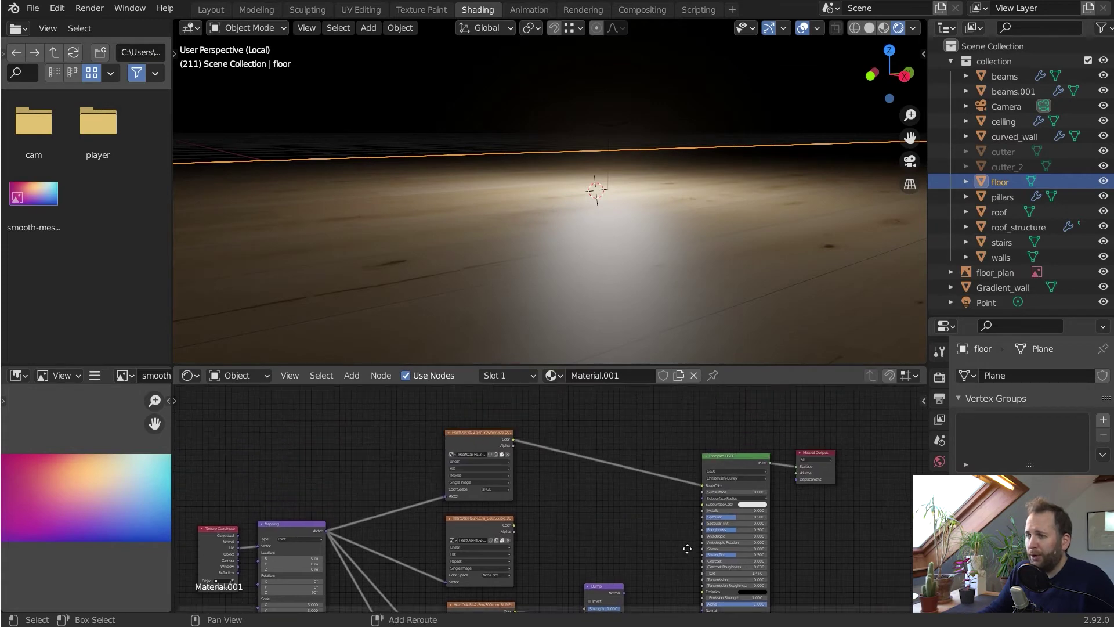
# Reconnect the GLOSS texture's Color to the Principled BSDF's Roughness and examine the light's reflection along the planks
pyautogui.scroll(2, 674, 495)
pyautogui.moveTo(455, 400); pyautogui.dragTo(449, 401)
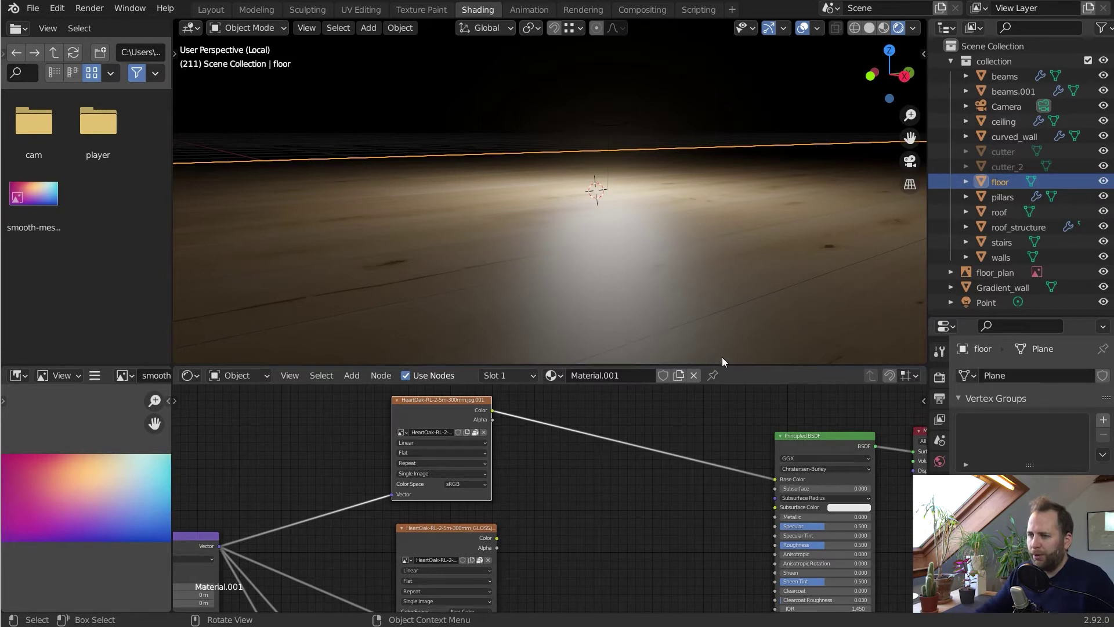
pyautogui.scroll(-3, 595, 495)
pyautogui.moveTo(464, 493); pyautogui.dragTo(740, 500)
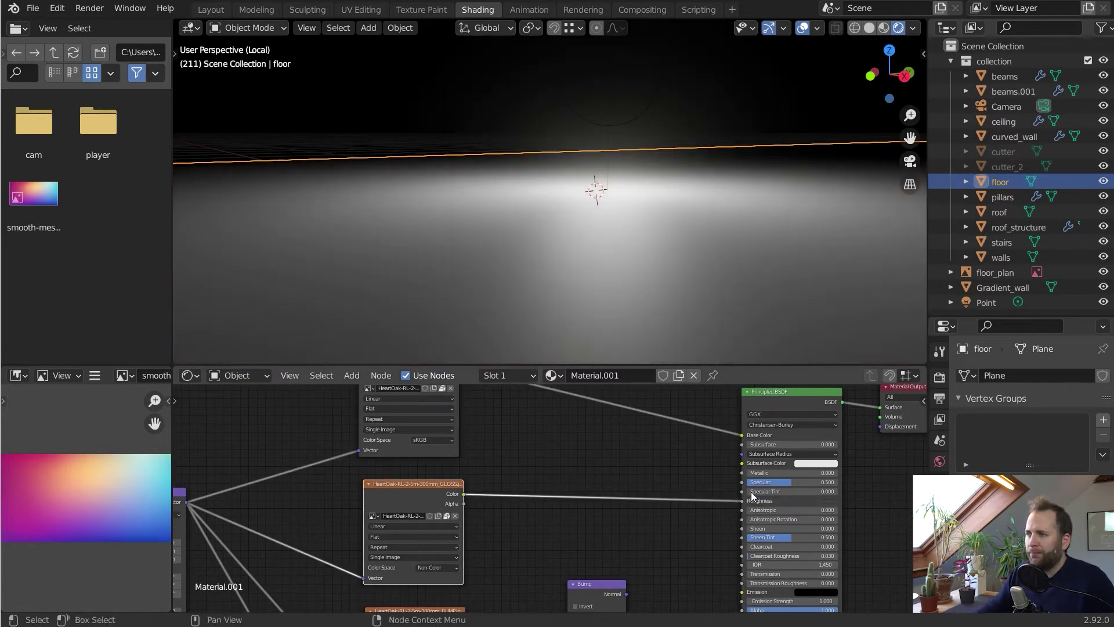
pyautogui.moveTo(759, 224)
pyautogui.mouseDown(button='middle')
pyautogui.moveTo(775, 219)
pyautogui.moveTo(754, 223)
pyautogui.mouseUp(button='middle')
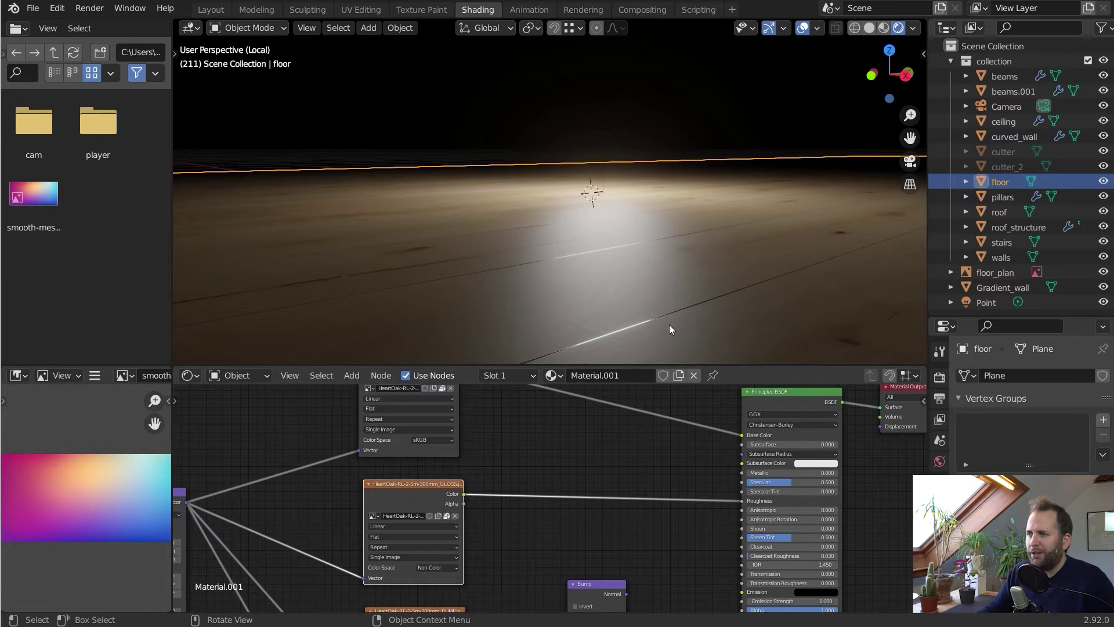
pyautogui.moveTo(726, 258); pyautogui.dragTo(644, 246, button='middle')
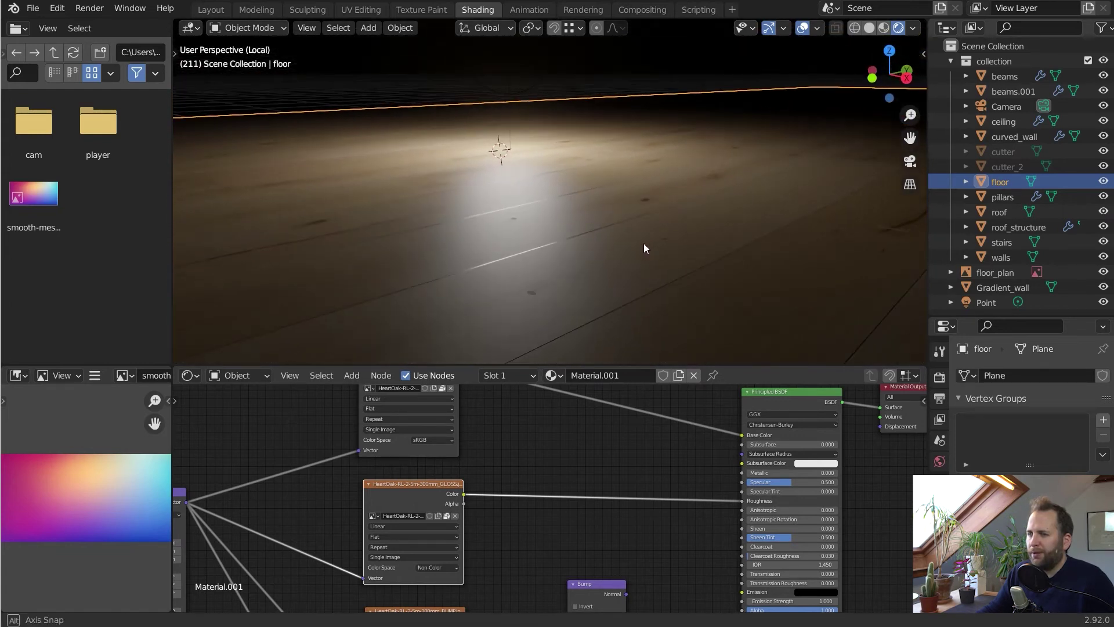
# Insert an Invert node between the GLOSS texture's Color output and the Principled BSDF's Roughness input
pyautogui.hotkey('shift', 'a')
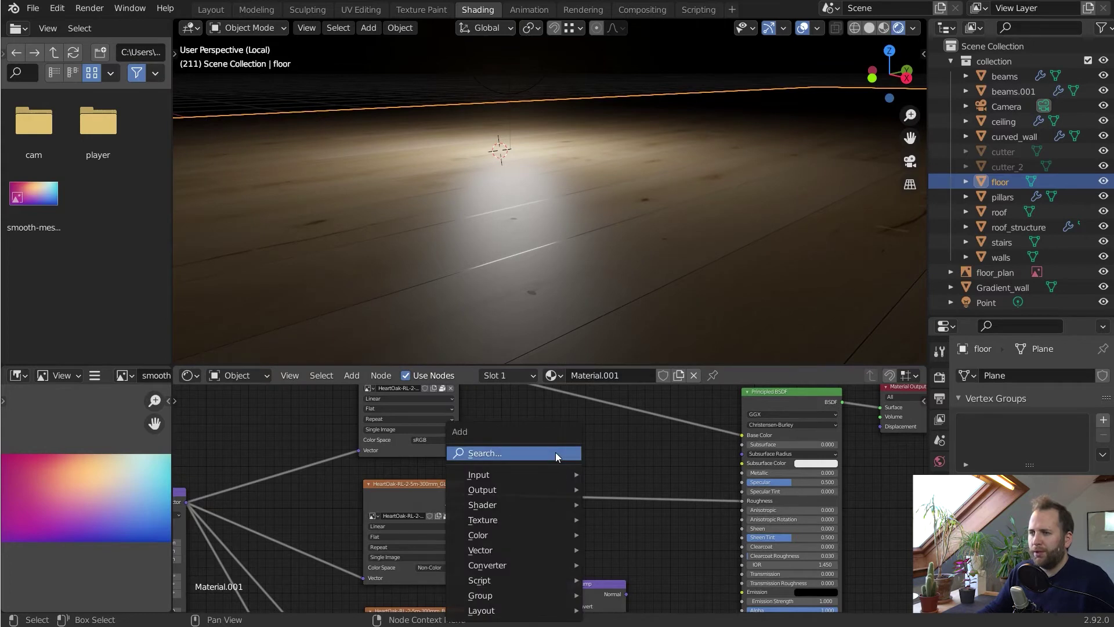
pyautogui.click(556, 452)
pyautogui.write('invert')
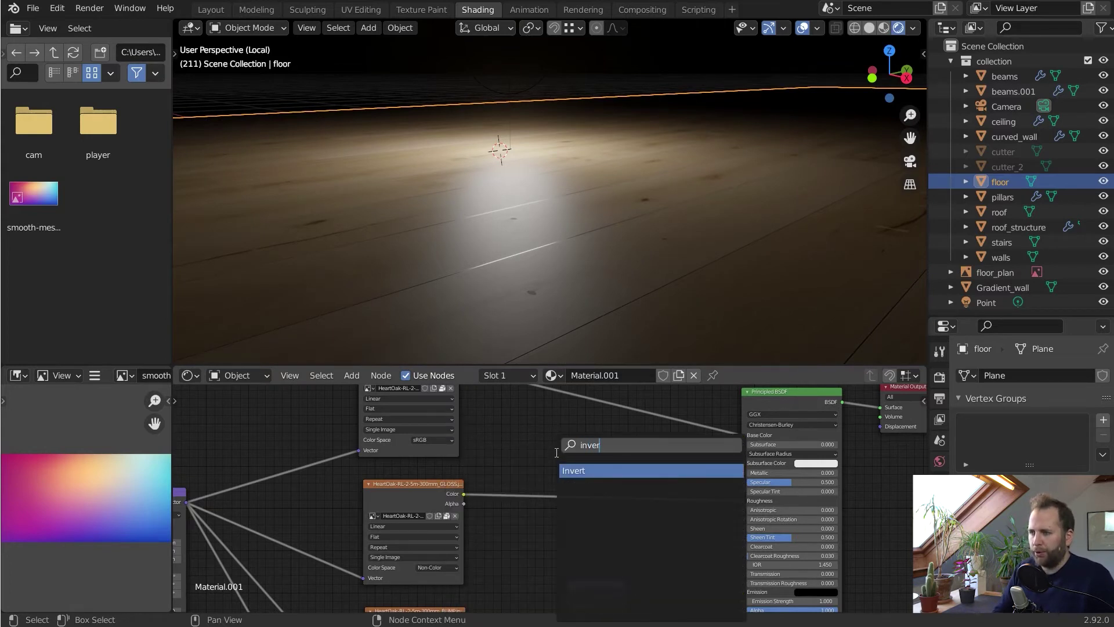
pyautogui.press('Return')
pyautogui.click(559, 485)
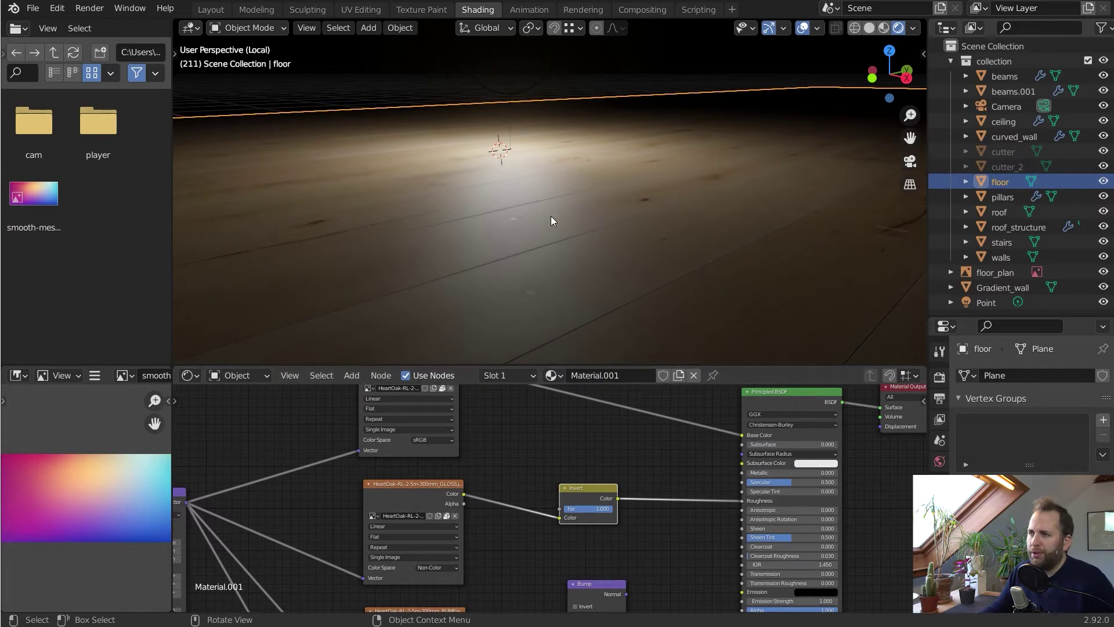
pyautogui.moveTo(584, 485); pyautogui.dragTo(581, 475)
pyautogui.click(424, 484)
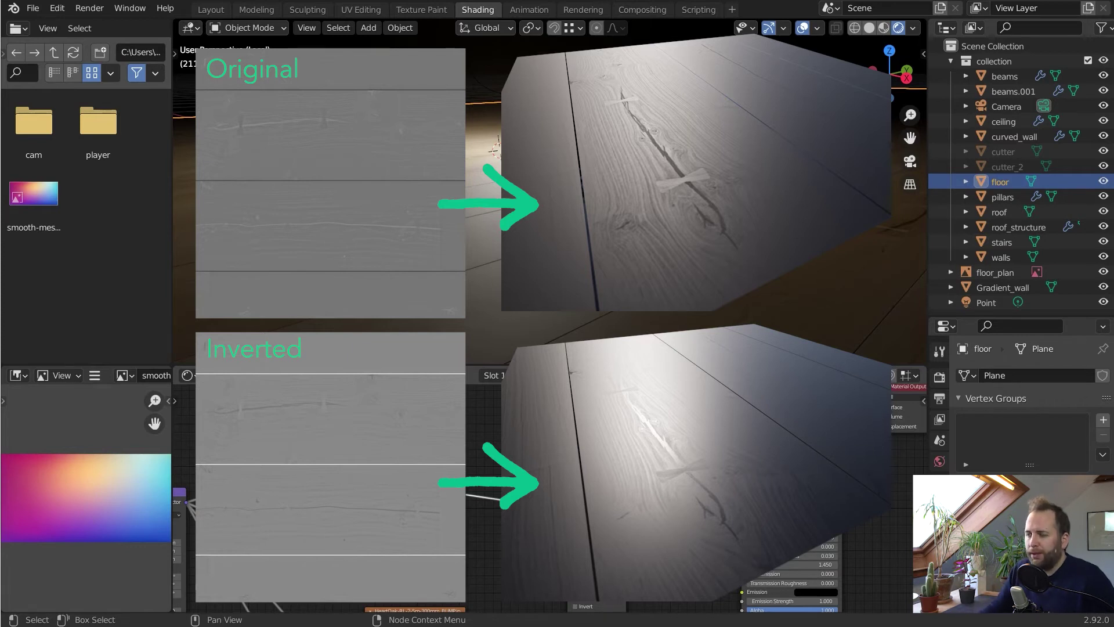
# Reconnect the Bump node's Normal output to the Principled BSDF's Normal input and examine the plank seams under the light
pyautogui.moveTo(656, 583); pyautogui.dragTo(644, 528, button='middle')
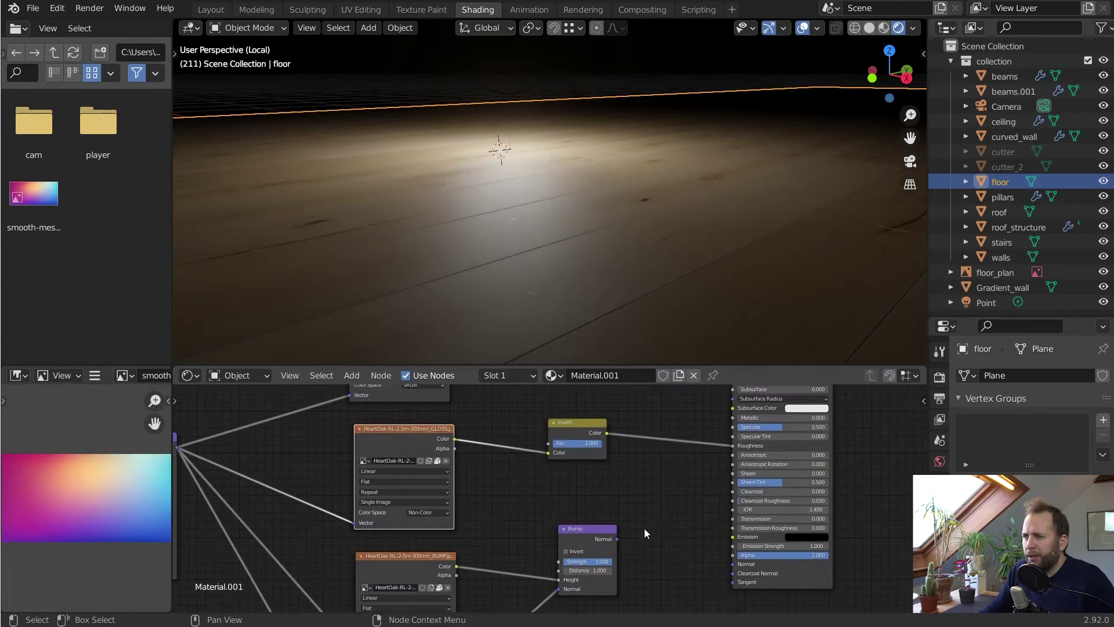
pyautogui.moveTo(617, 538); pyautogui.dragTo(737, 566)
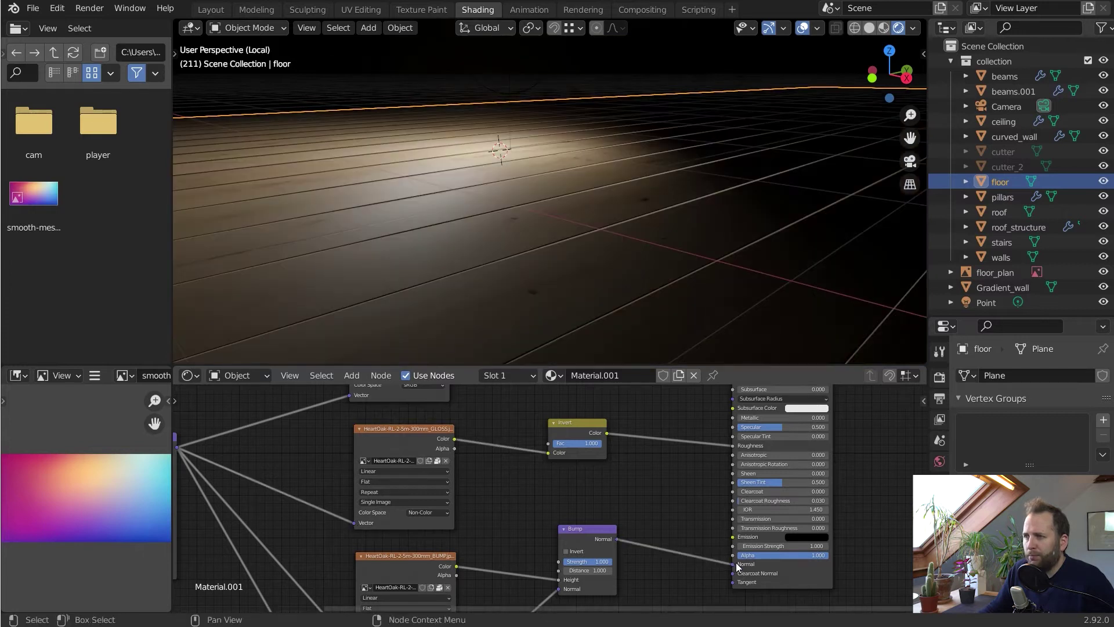
pyautogui.moveTo(507, 184); pyautogui.dragTo(588, 220, button='middle')
# Disconnect the normal map from the Bump node's Normal input and set the Bump Strength to 0
pyautogui.moveTo(588, 570); pyautogui.dragTo(614, 509, button='middle')
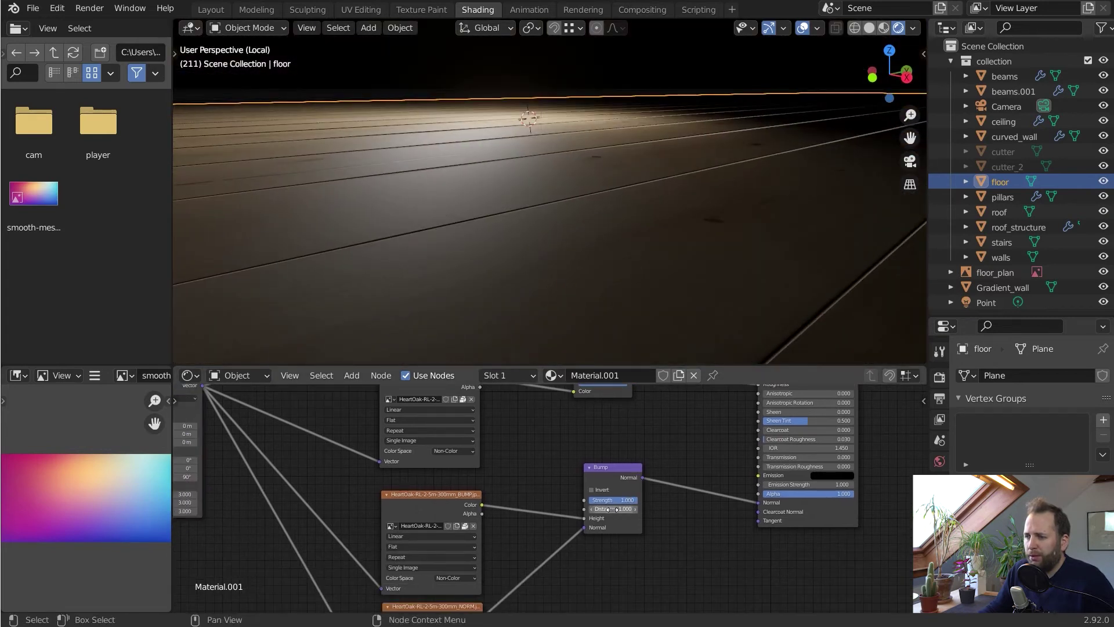
pyautogui.moveTo(584, 527); pyautogui.dragTo(556, 552)
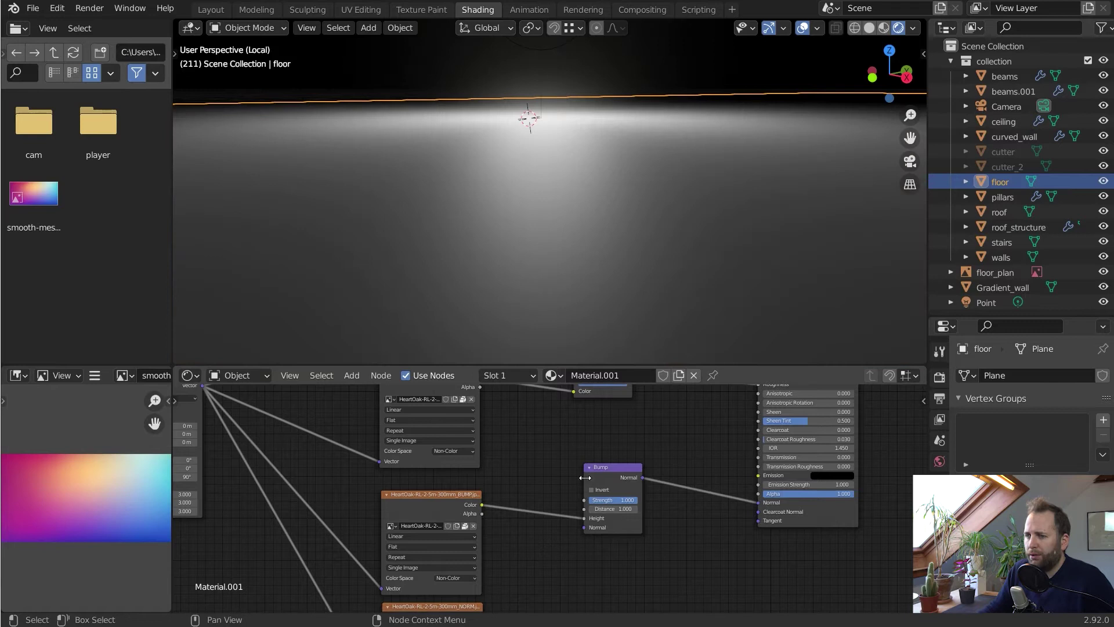
pyautogui.moveTo(648, 141); pyautogui.dragTo(648, 144, button='middle')
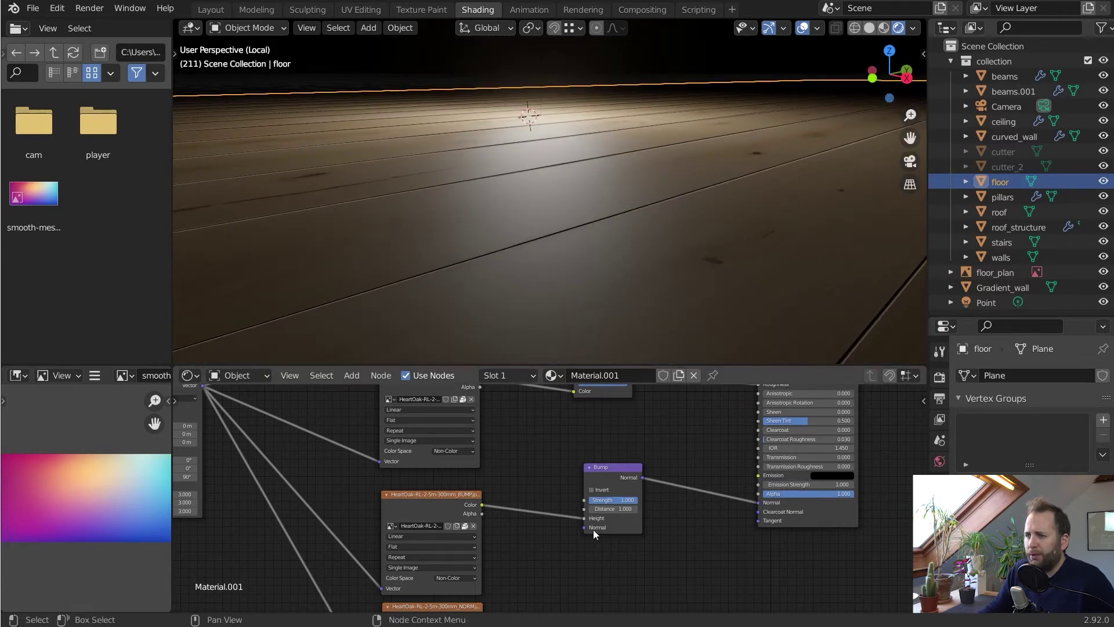
pyautogui.moveTo(620, 501); pyautogui.dragTo(381, 503)
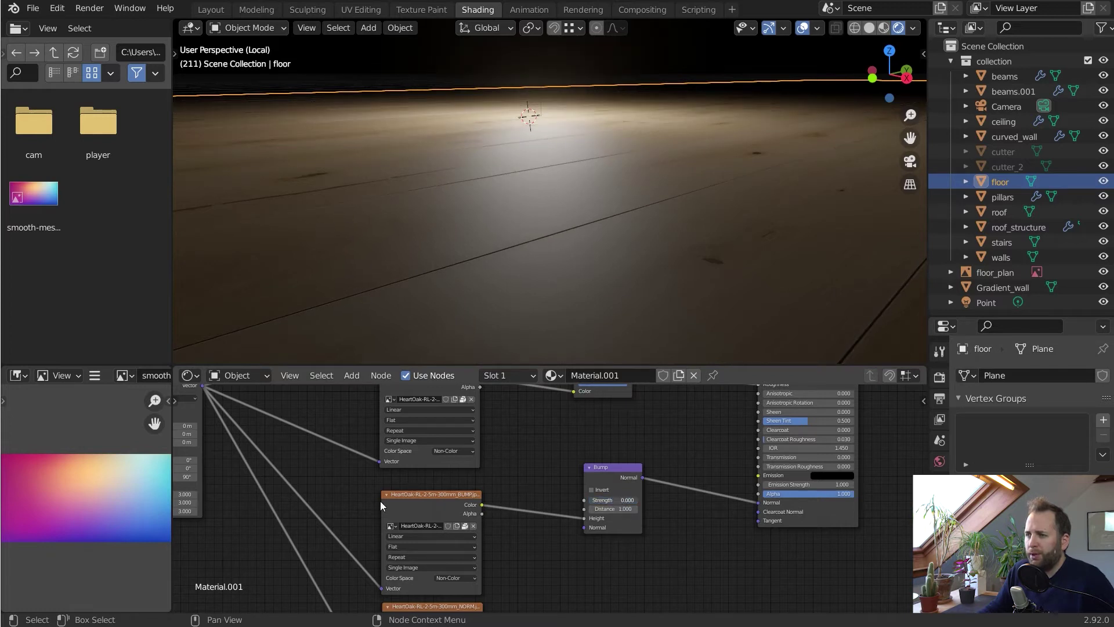
# Set the Bump node's strength to 1.000 and connect the NORM texture's Color output to the Bump node's Normal input
pyautogui.moveTo(381, 500)
pyautogui.mouseDown()
pyautogui.moveTo(875, 521)
pyautogui.moveTo(373, 516)
pyautogui.moveTo(754, 519)
pyautogui.moveTo(558, 520)
pyautogui.moveTo(638, 499)
pyautogui.mouseUp()
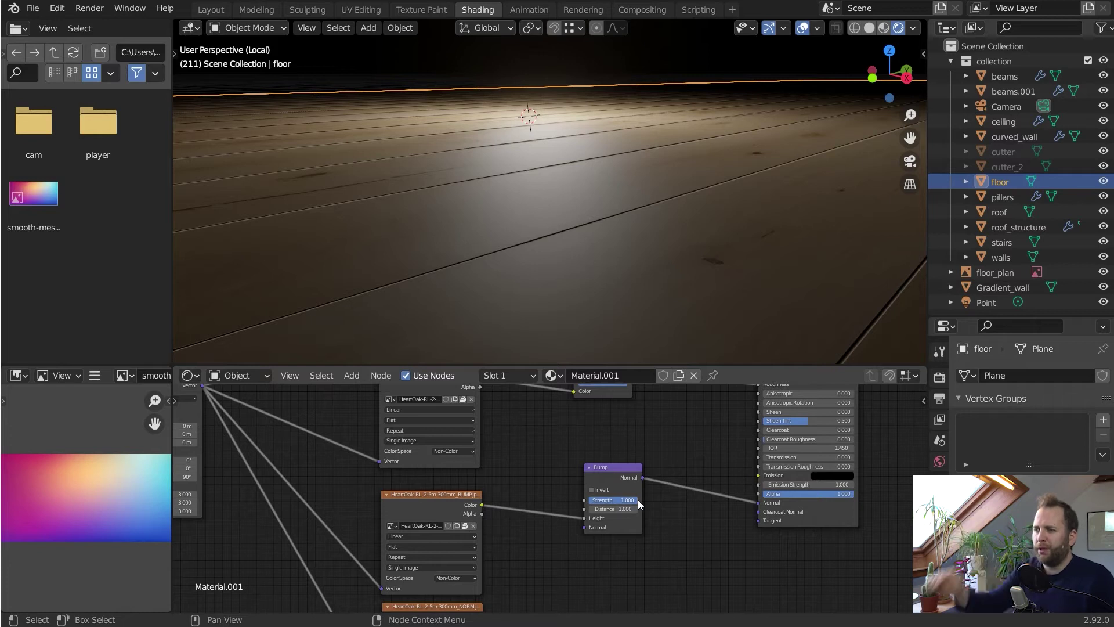
pyautogui.moveTo(493, 532); pyautogui.dragTo(470, 454, button='middle')
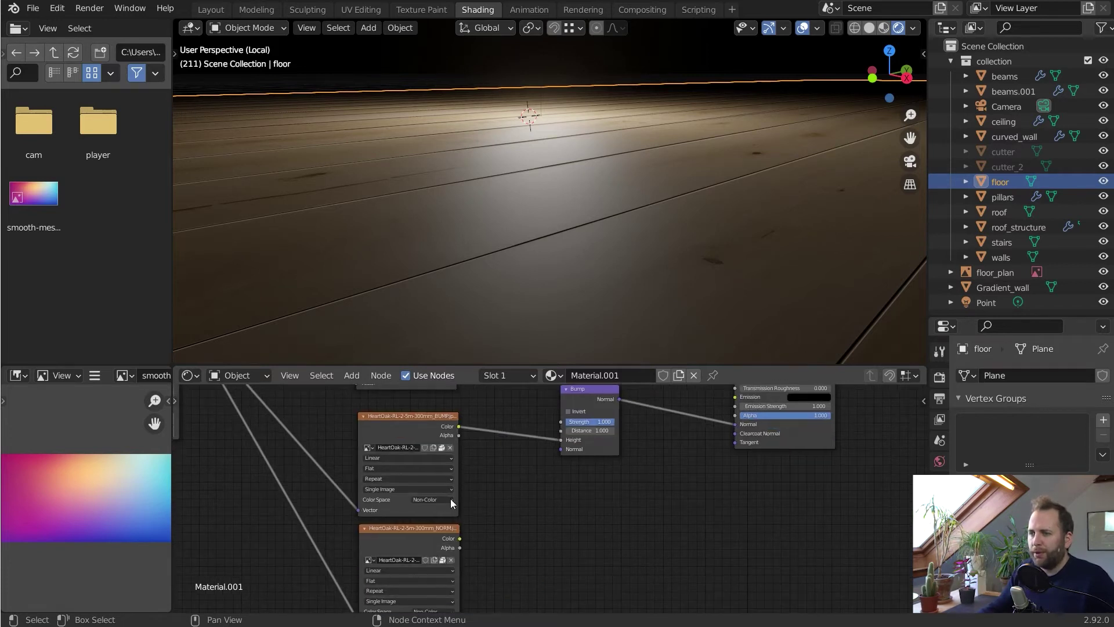
pyautogui.moveTo(459, 538); pyautogui.dragTo(560, 449)
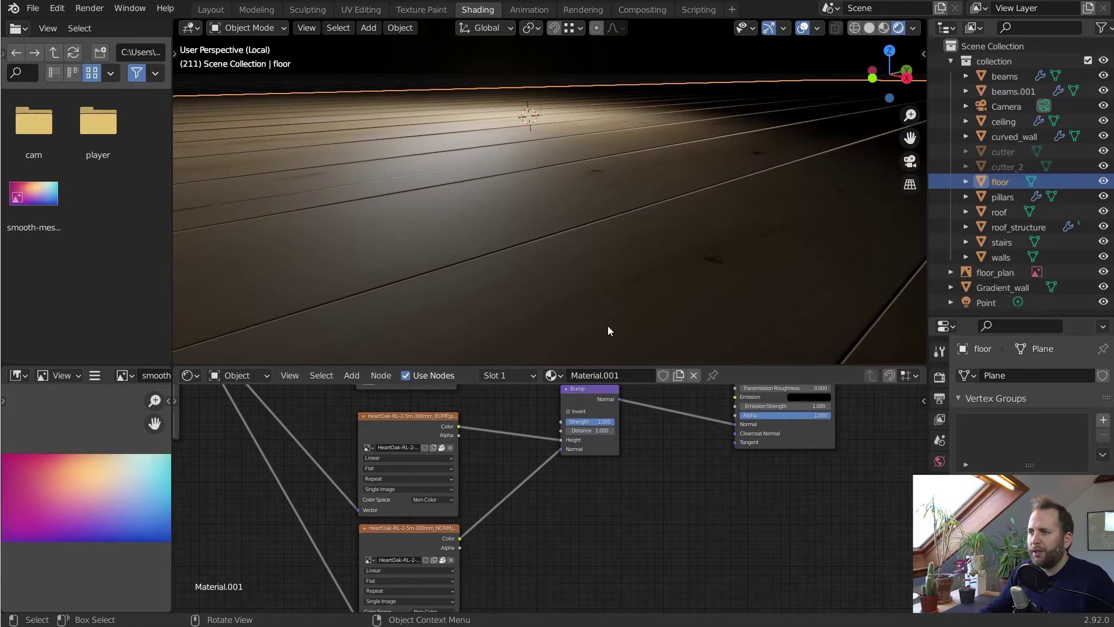
pyautogui.moveTo(476, 207); pyautogui.dragTo(511, 207, button='middle')
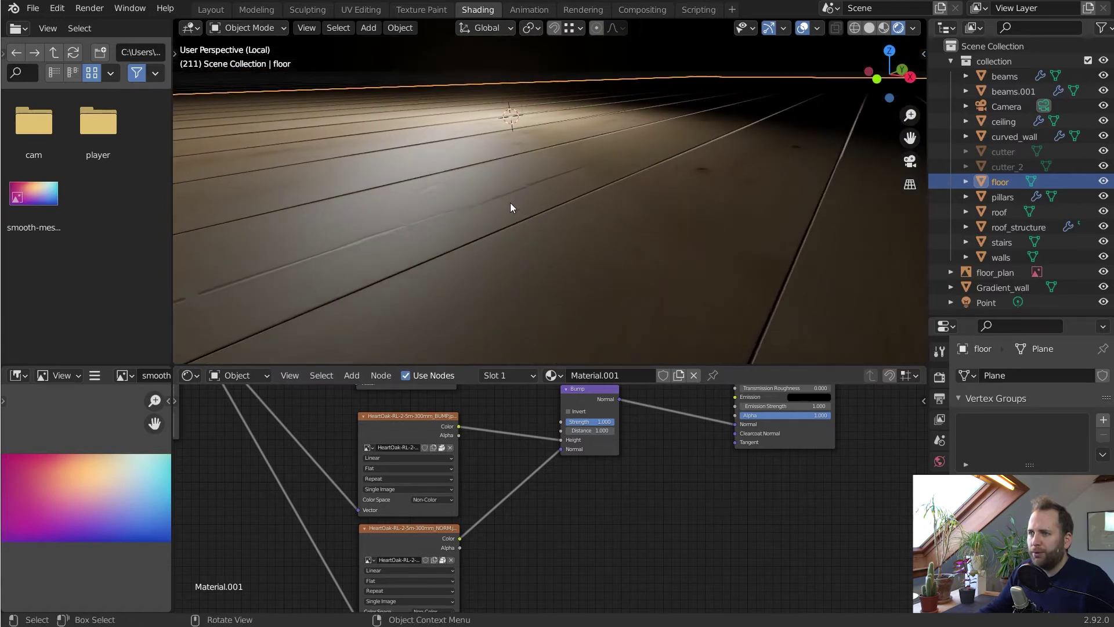
pyautogui.moveTo(656, 188); pyautogui.dragTo(634, 187, button='middle')
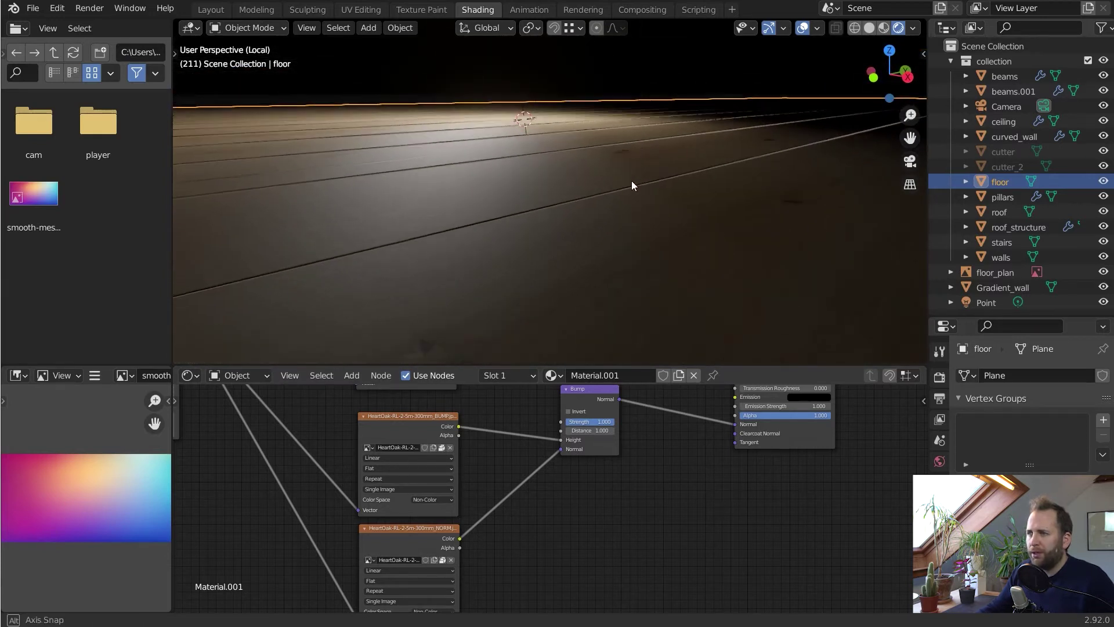
pyautogui.moveTo(561, 449); pyautogui.dragTo(525, 468)
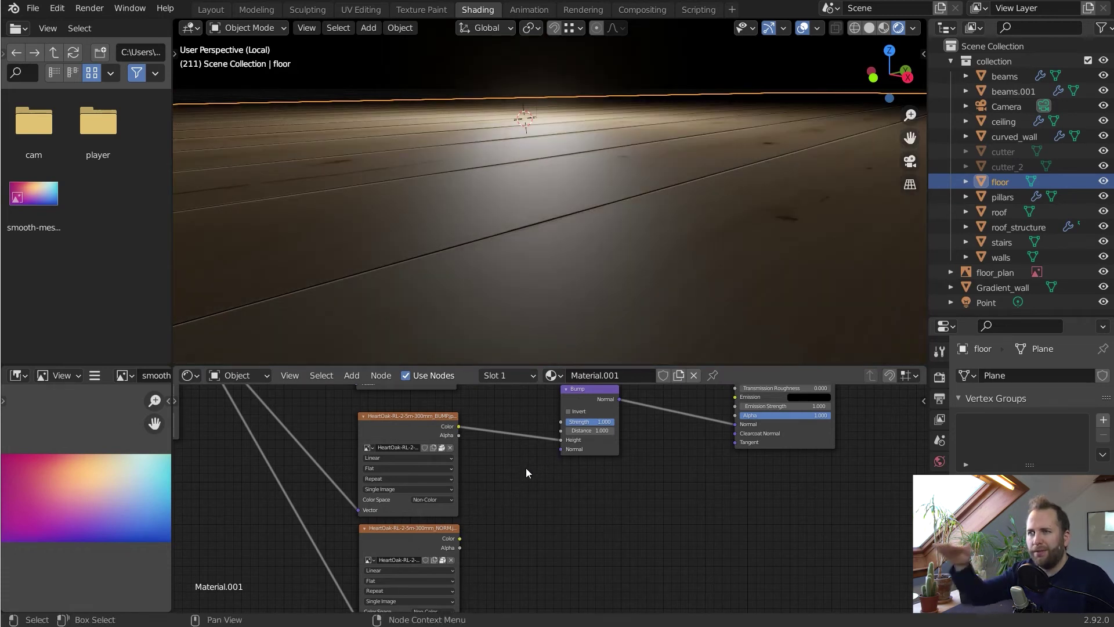
pyautogui.moveTo(459, 538); pyautogui.dragTo(560, 450)
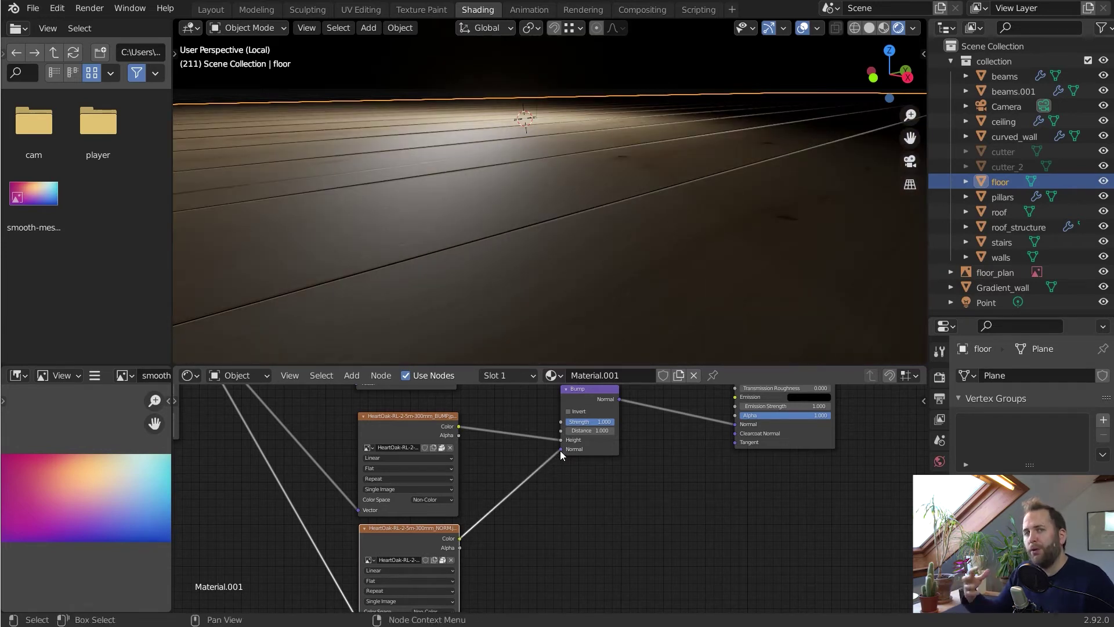
# Delete the point light above the floor and set the World background strength to 1
pyautogui.moveTo(740, 117); pyautogui.dragTo(582, 155, button='middle')
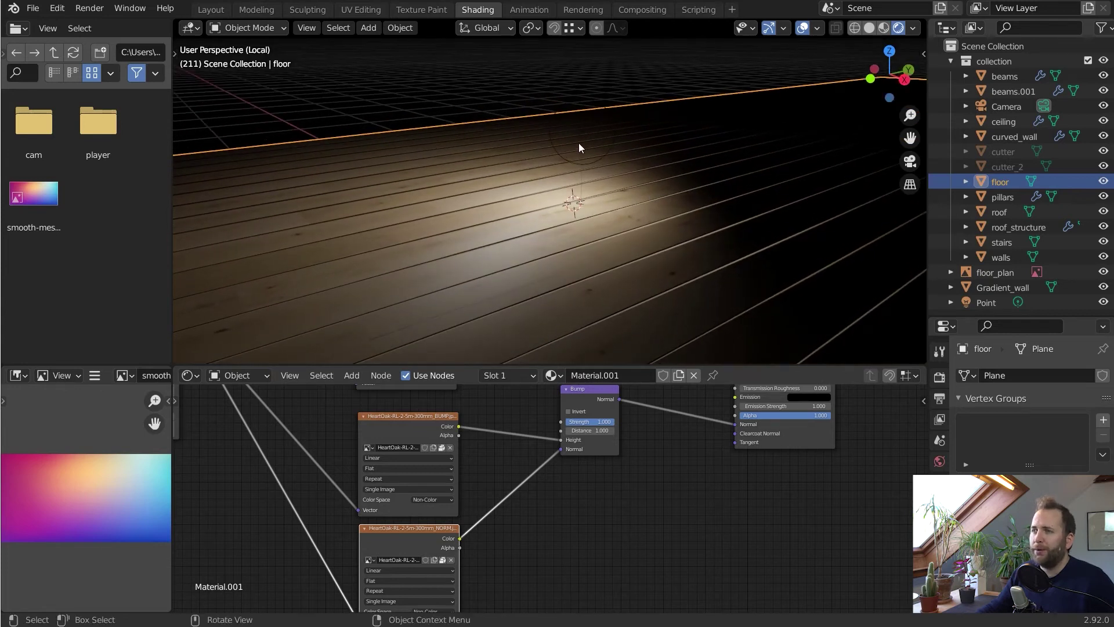
pyautogui.click(582, 138)
pyautogui.press('x')
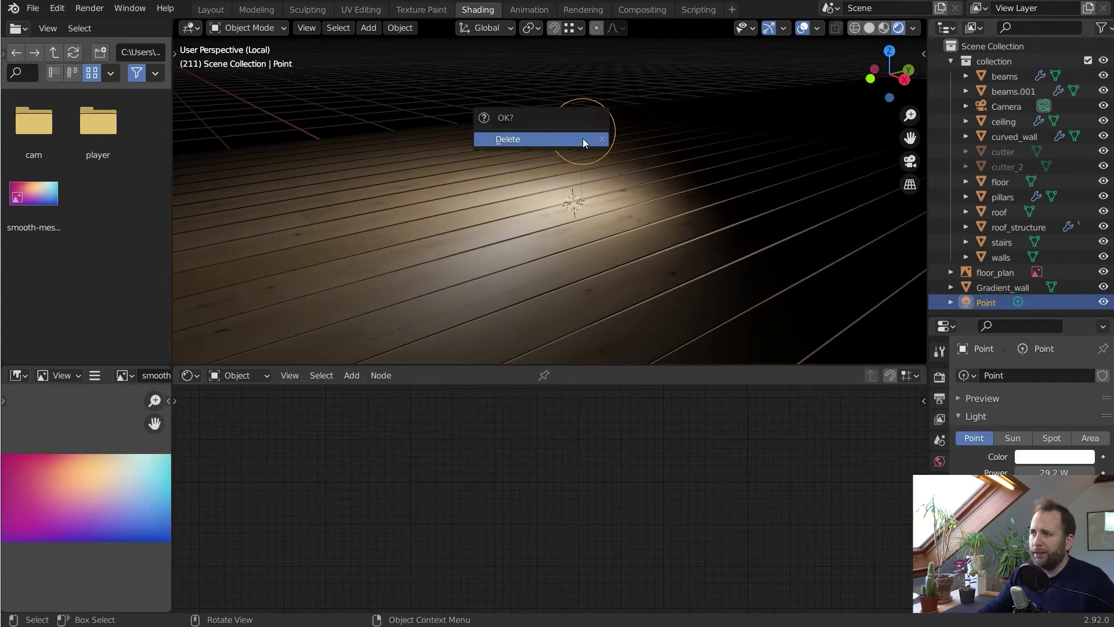
pyautogui.click(583, 138)
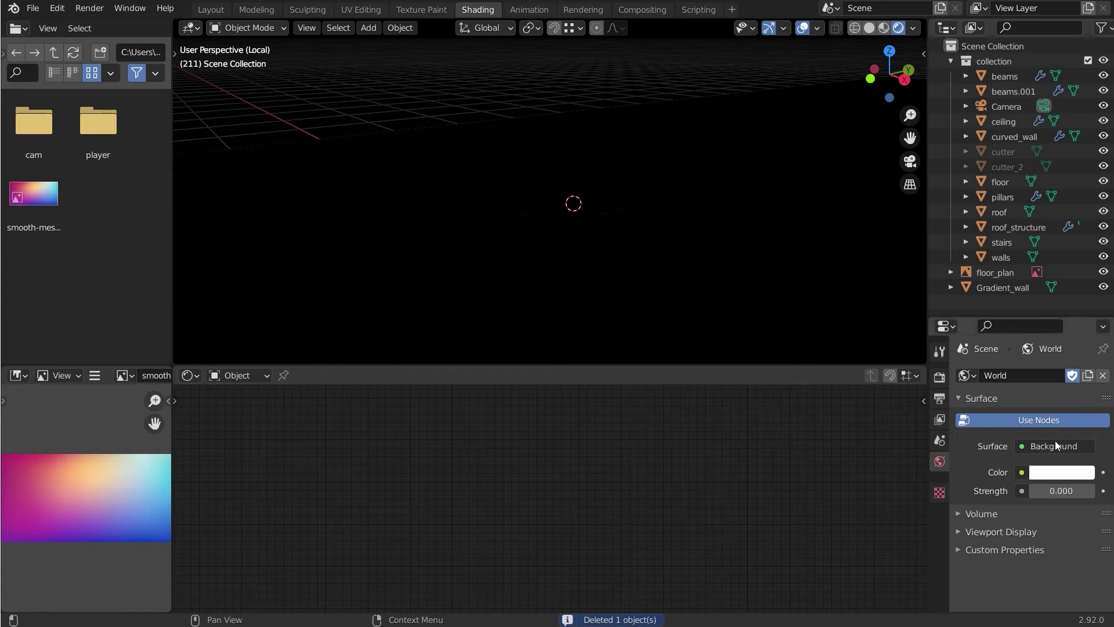
pyautogui.click(1062, 491)
pyautogui.write('1')
pyautogui.press('Return')
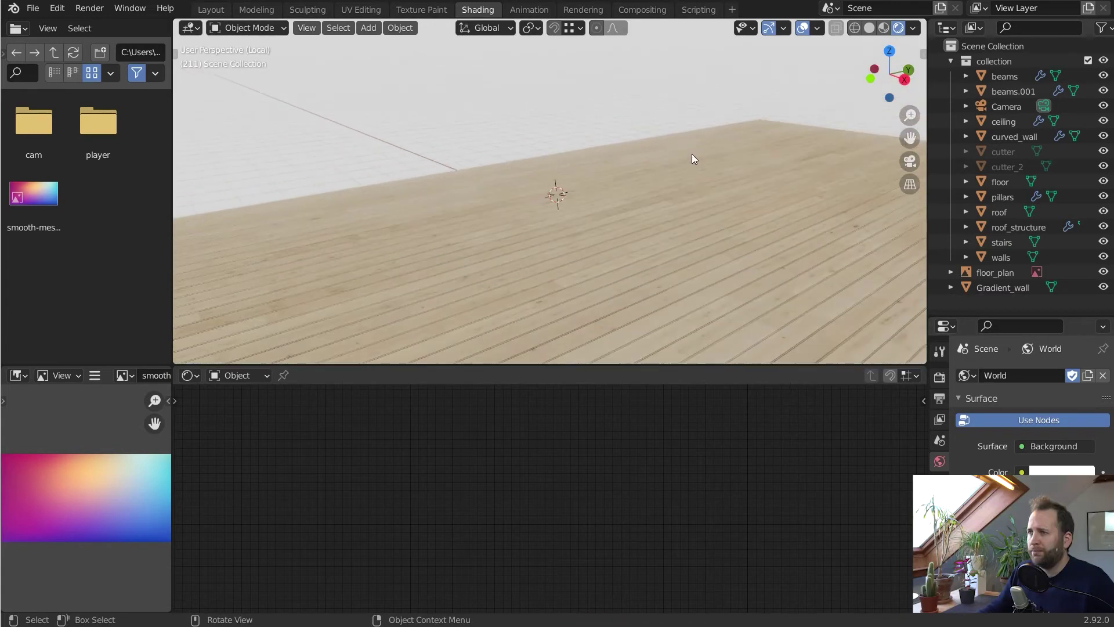
# Select the floor, exit local view to bring back the whole scene, and look through the camera
pyautogui.click(682, 196)
pyautogui.press('KP_Decimal')
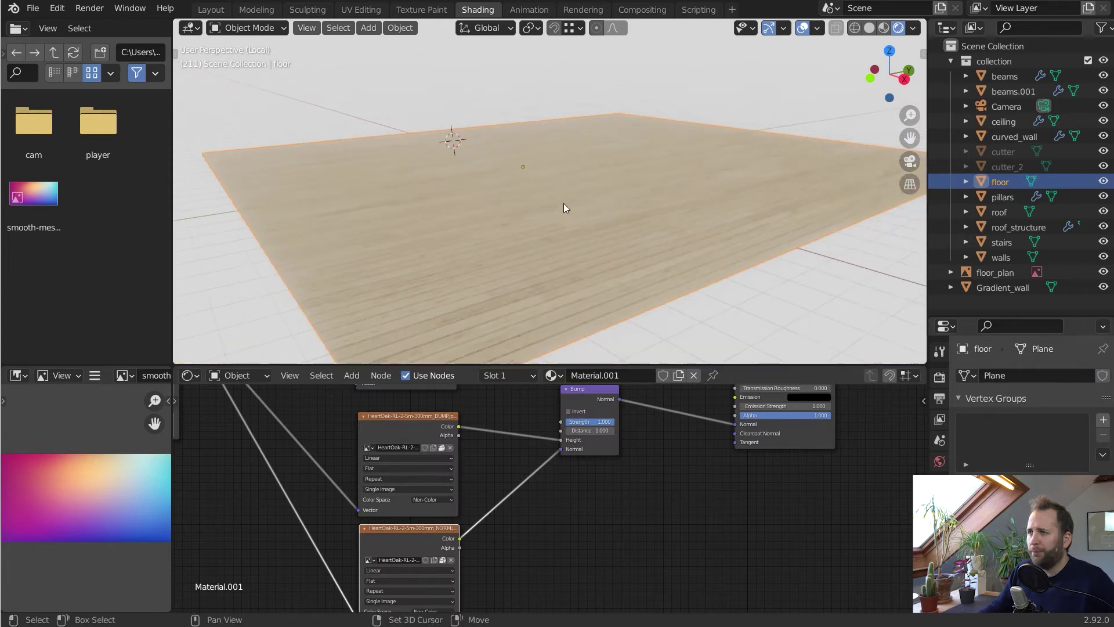
pyautogui.press('KP_Divide')
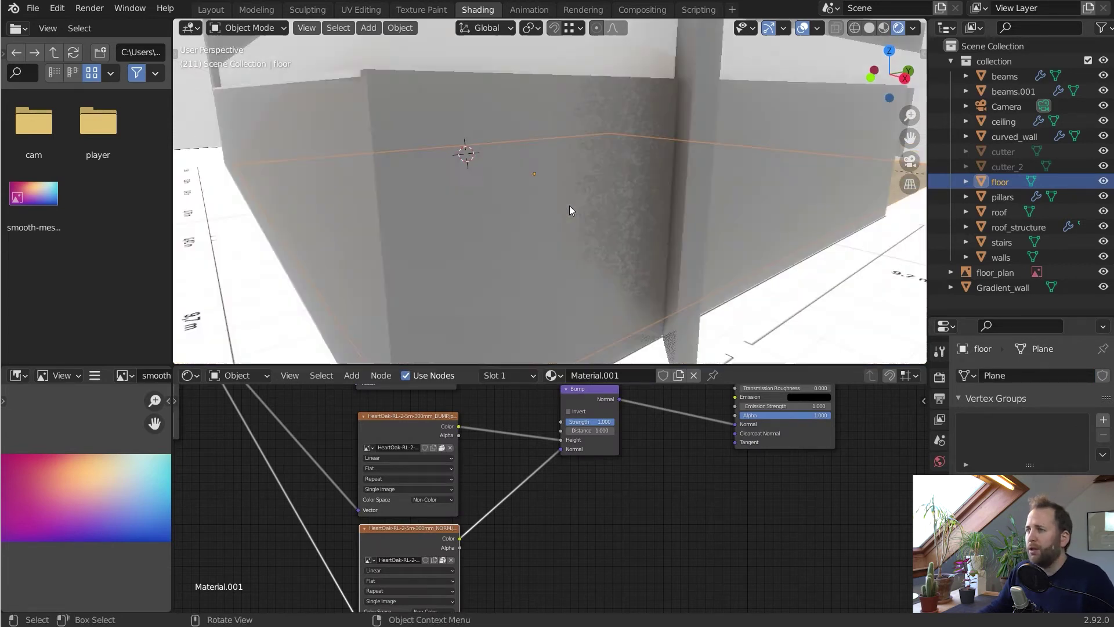
pyautogui.press('KP_0')
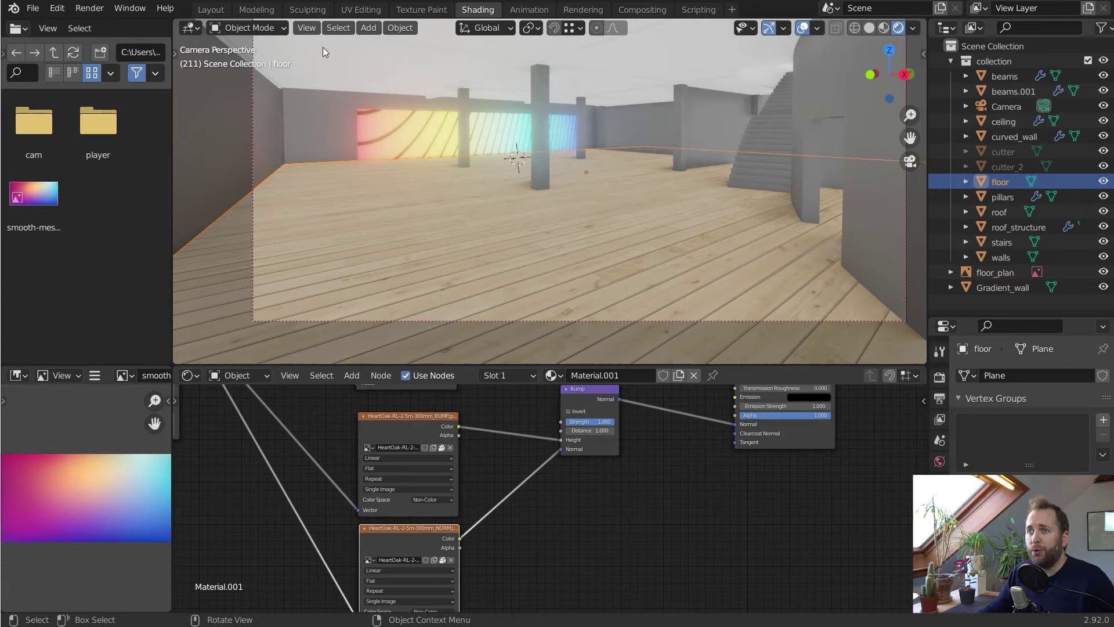
# Isolate the floor in local view, and toggle local view again to return to the full scene
pyautogui.click(314, 29)
pyautogui.moveTo(346, 158)
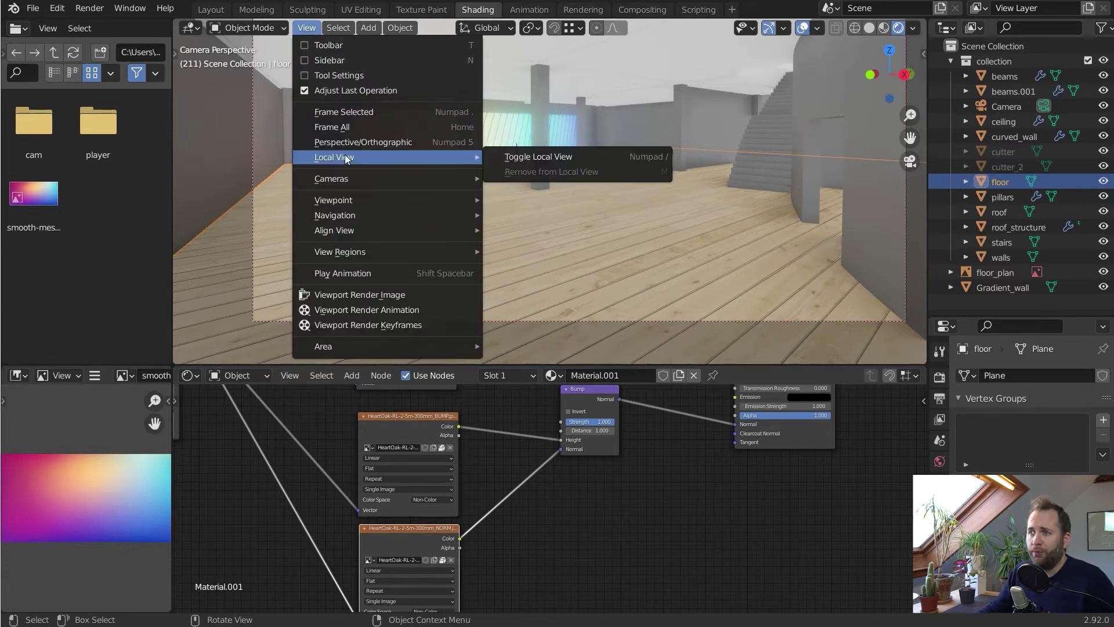
pyautogui.click(514, 157)
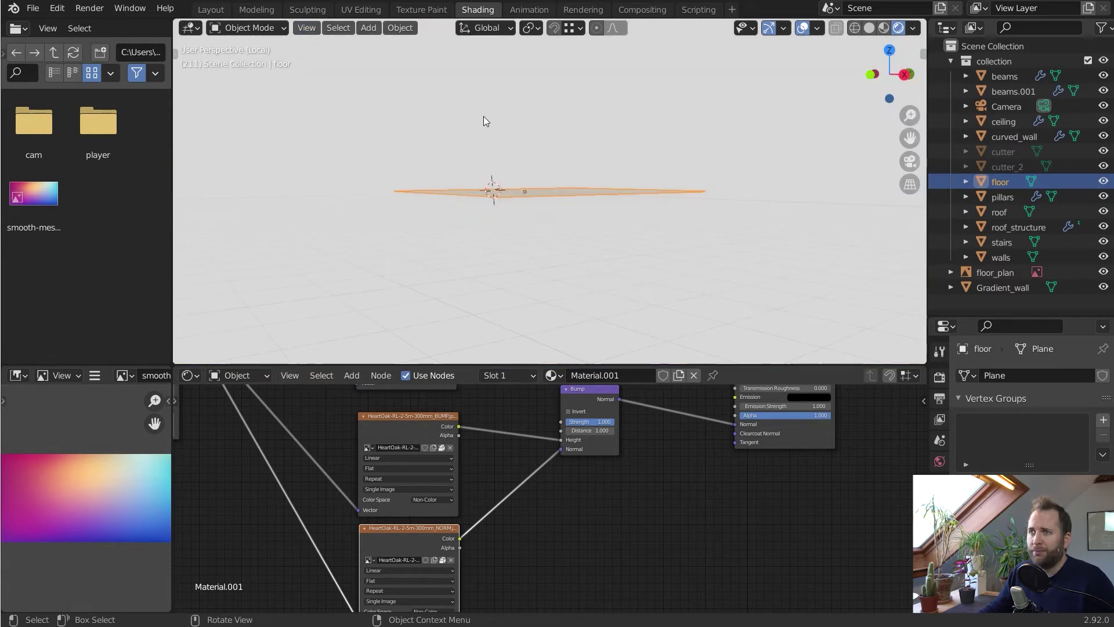
pyautogui.click(306, 28)
pyautogui.moveTo(329, 160)
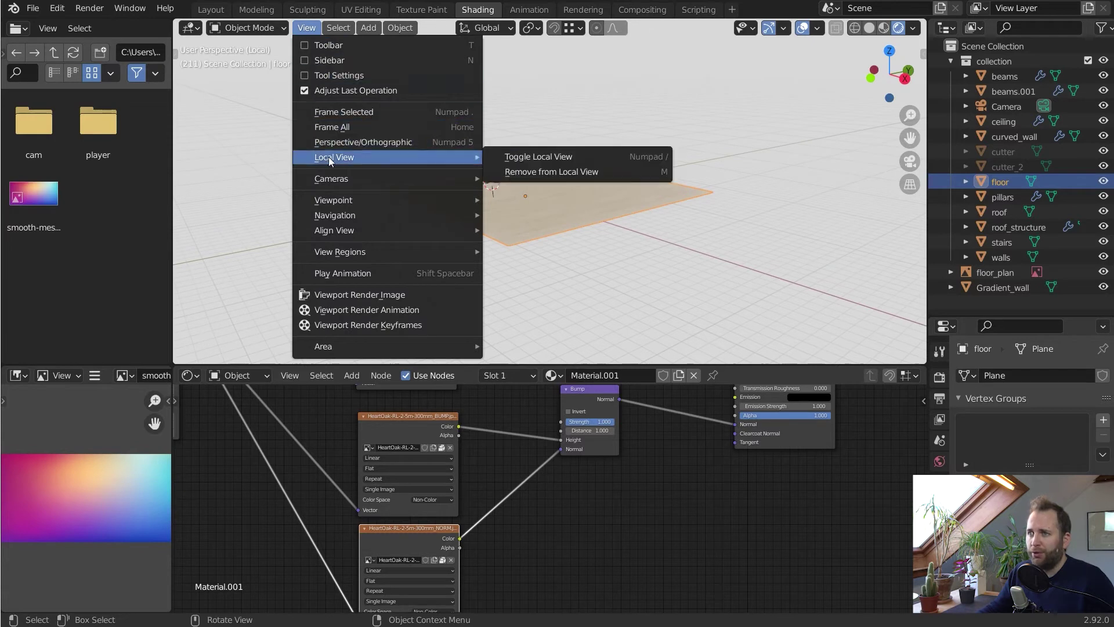
pyautogui.click(534, 156)
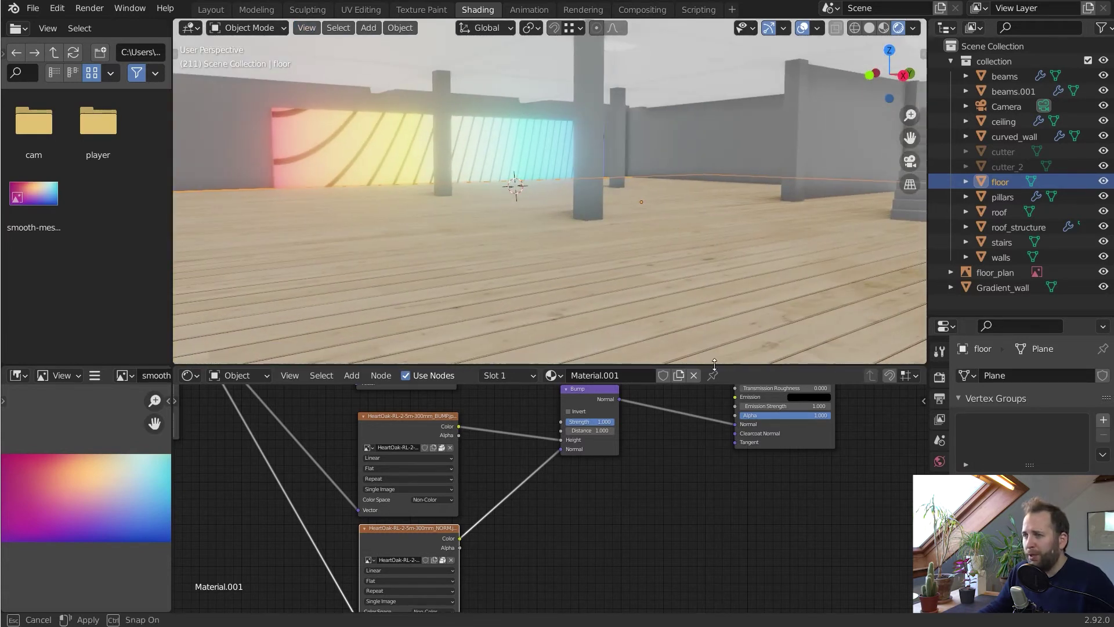
# Enlarge the shader editor area and move the Material Output node down, away from the Principled BSDF
pyautogui.moveTo(712, 365); pyautogui.dragTo(708, 259)
pyautogui.scroll(-3, 691, 371)
pyautogui.keyDown('shift'); pyautogui.scroll(1, 684, 379); pyautogui.keyUp('shift')
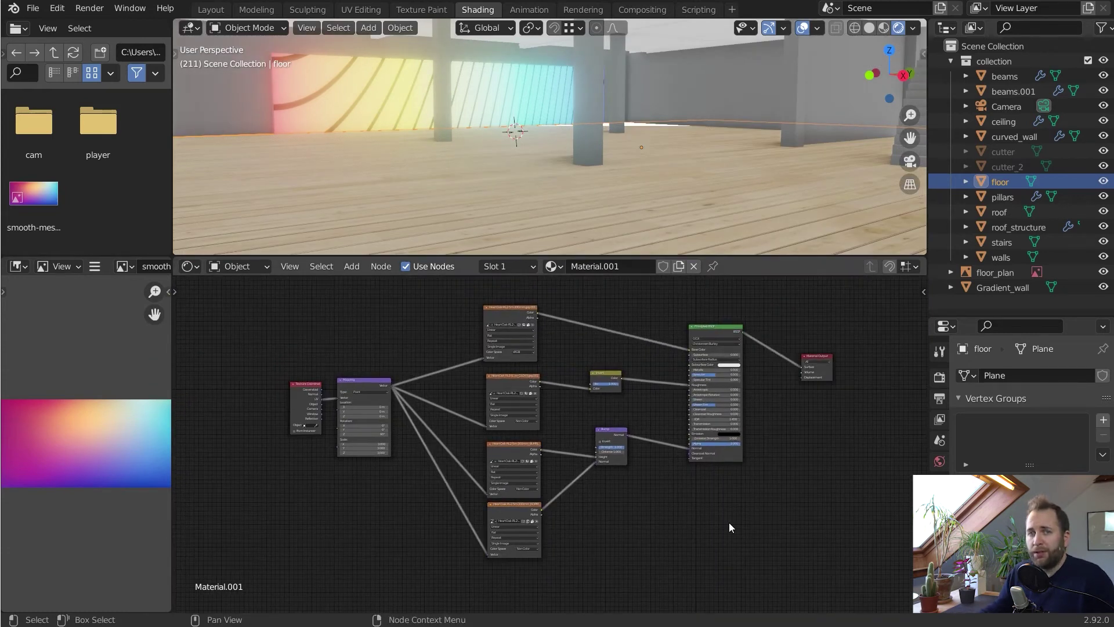
pyautogui.moveTo(772, 451); pyautogui.dragTo(615, 431, button='middle')
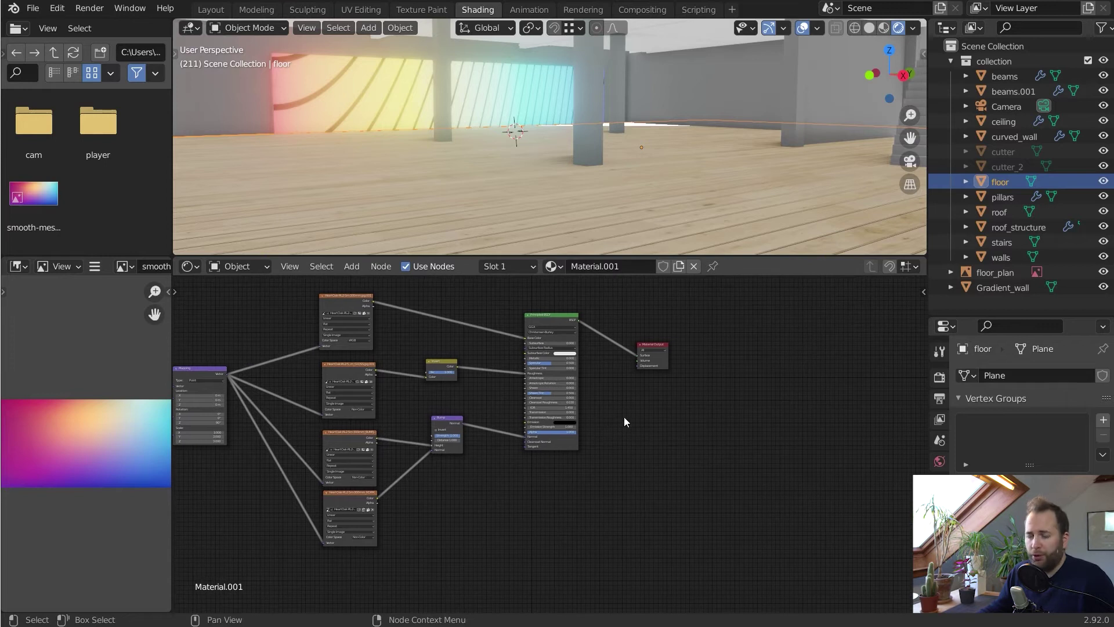
pyautogui.moveTo(658, 348); pyautogui.dragTo(742, 519)
pyautogui.moveTo(648, 491); pyautogui.dragTo(698, 479, button='middle')
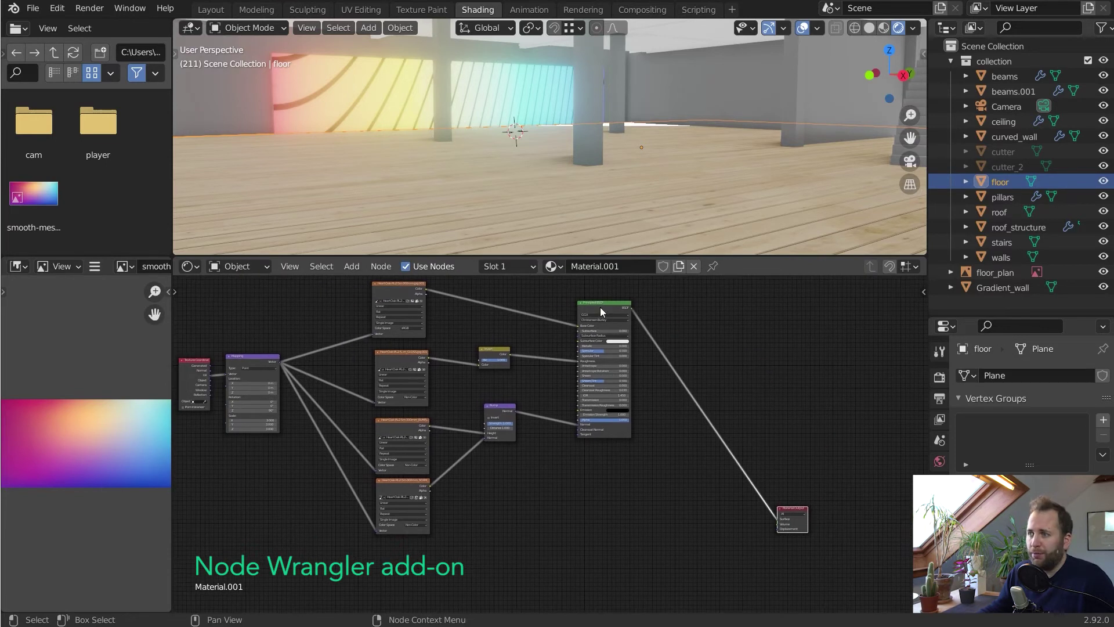
# Duplicate the Principled BSDF below the wood node setup and connect the copy's BSDF output to the Material Output's Surface input
pyautogui.moveTo(673, 428); pyautogui.dragTo(645, 395, button='middle')
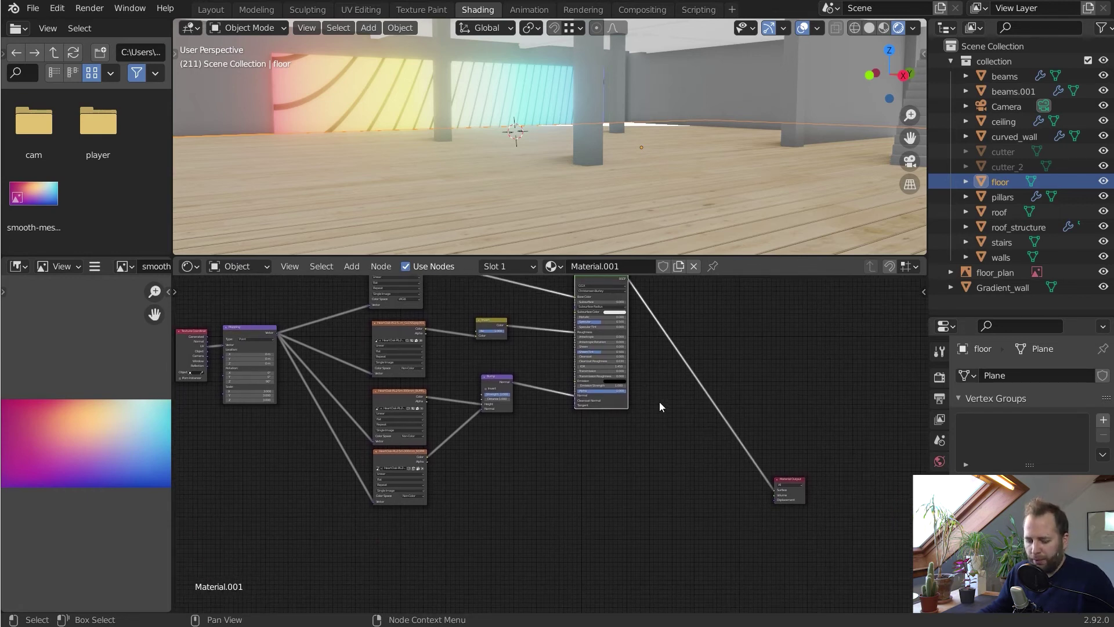
pyautogui.hotkey('shift', 'd')
pyautogui.click(659, 605)
pyautogui.moveTo(646, 512); pyautogui.dragTo(575, 468, button='middle')
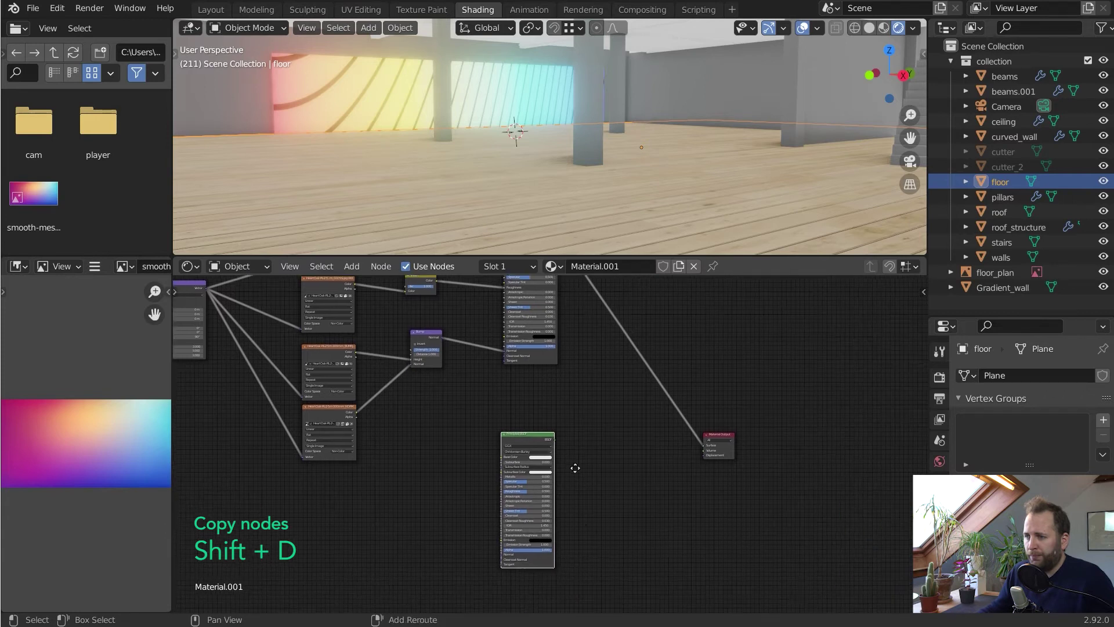
pyautogui.scroll(3, 575, 468)
pyautogui.moveTo(558, 436); pyautogui.dragTo(795, 448)
pyautogui.moveTo(545, 458); pyautogui.dragTo(584, 531)
pyautogui.moveTo(606, 537); pyautogui.dragTo(694, 369, button='middle')
pyautogui.moveTo(636, 332); pyautogui.dragTo(695, 322)
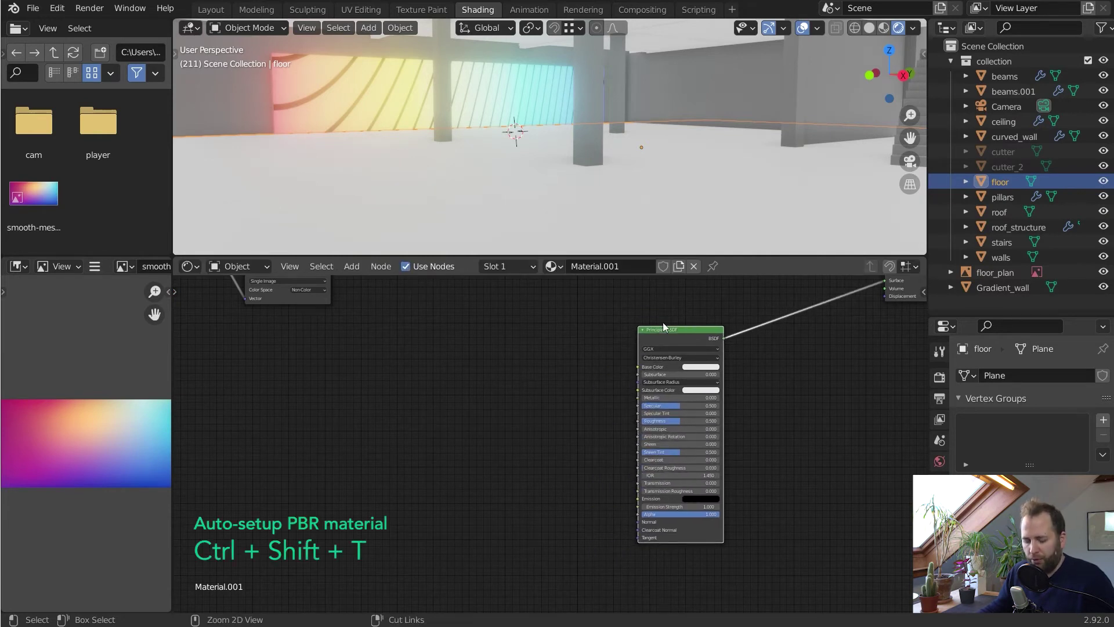
# Run Node Wrangler's Principled Texture Setup on the new Principled BSDF with all seven cobblestone_square 8k images
pyautogui.hotkey('ctrl', 'shift', 't')
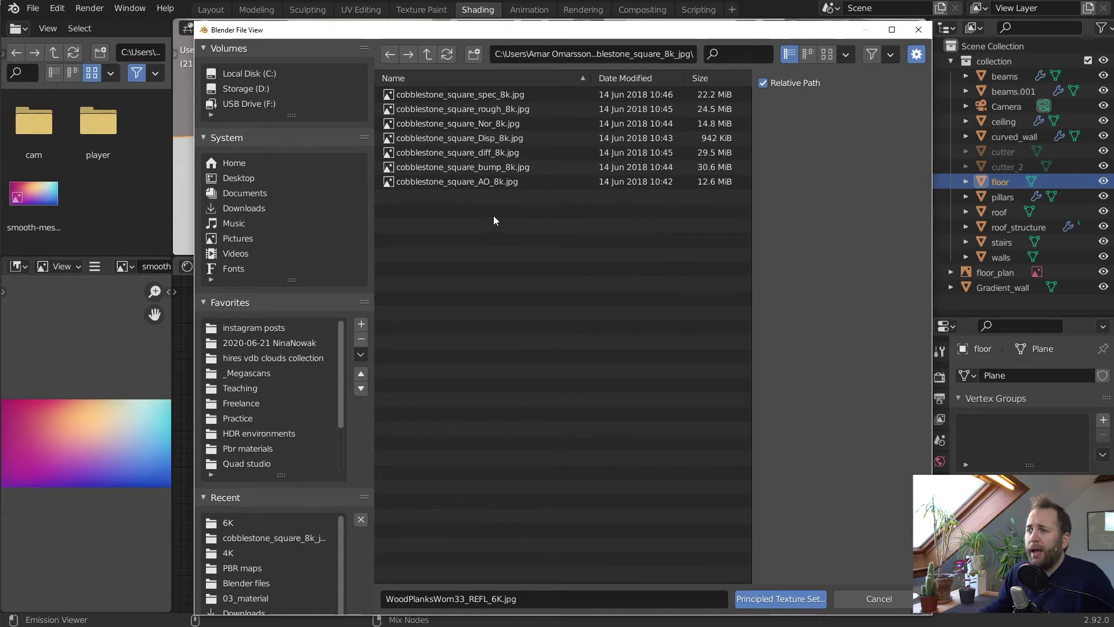
pyautogui.moveTo(519, 245); pyautogui.dragTo(407, 94)
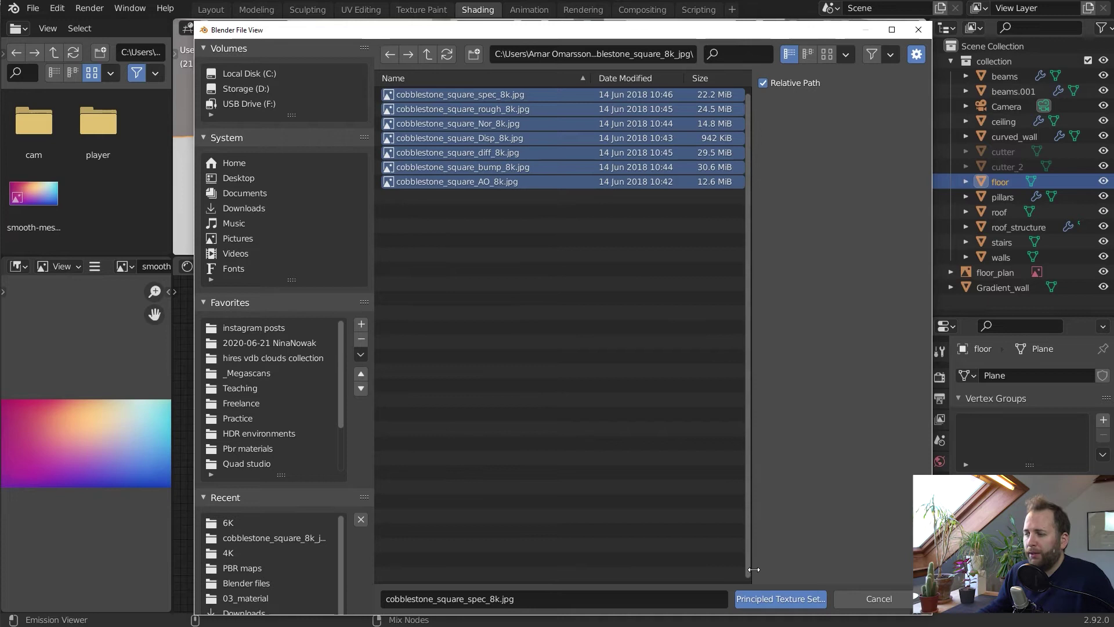
pyautogui.click(764, 600)
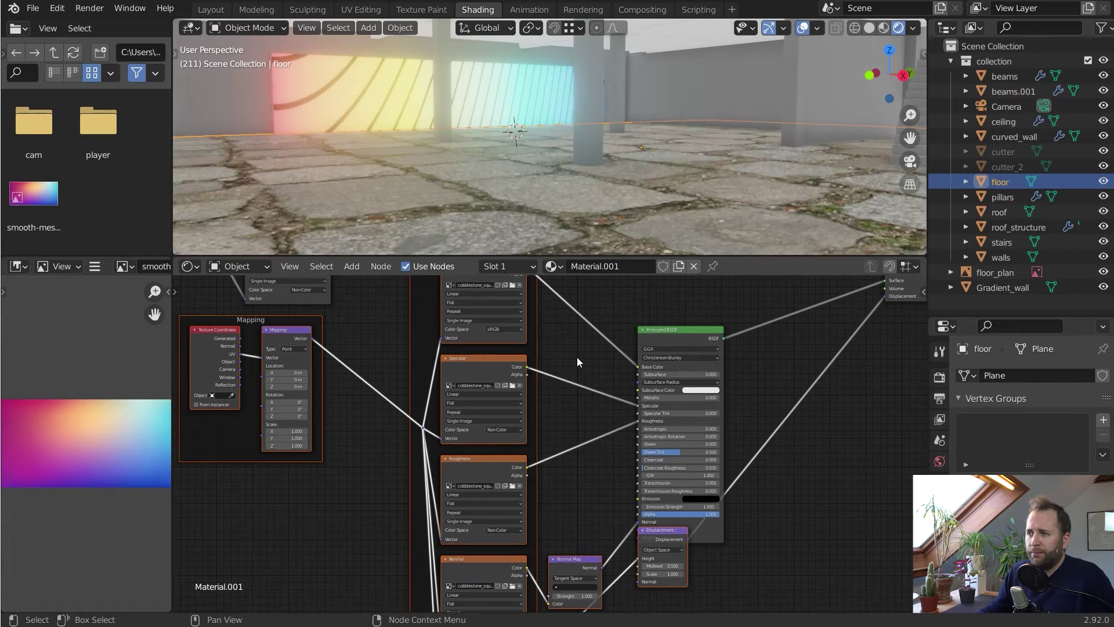
# Spread out the Principled BSDF, Displacement and Normal Map nodes so they no longer overlap
pyautogui.scroll(-7, 577, 357)
pyautogui.scroll(5, 577, 356)
pyautogui.moveTo(623, 374); pyautogui.dragTo(629, 335)
pyautogui.moveTo(618, 492); pyautogui.dragTo(633, 546)
pyautogui.moveTo(569, 511); pyautogui.dragTo(612, 476)
pyautogui.scroll(3, 577, 488)
pyautogui.moveTo(505, 513); pyautogui.dragTo(507, 513)
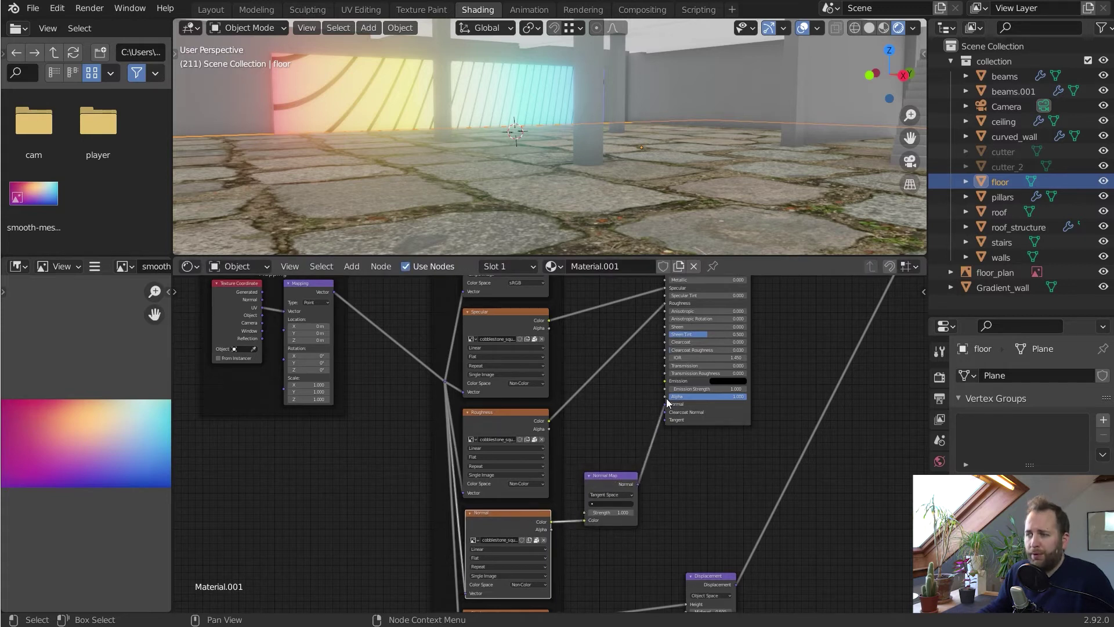
pyautogui.moveTo(699, 378); pyautogui.dragTo(784, 408, button='middle')
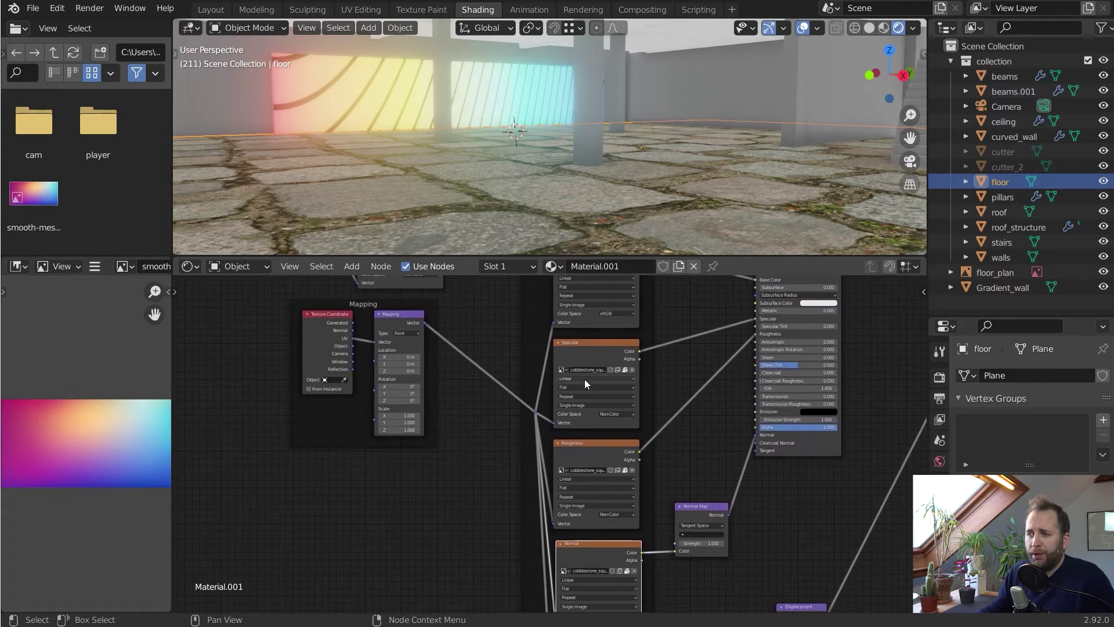
# Reposition the Mapping frame, the Textures frame and the group of shader nodes into a tidy layout below the wood nodes
pyautogui.moveTo(420, 326); pyautogui.dragTo(451, 343, button='middle')
pyautogui.moveTo(395, 320); pyautogui.dragTo(361, 352)
pyautogui.scroll(-4, 490, 356)
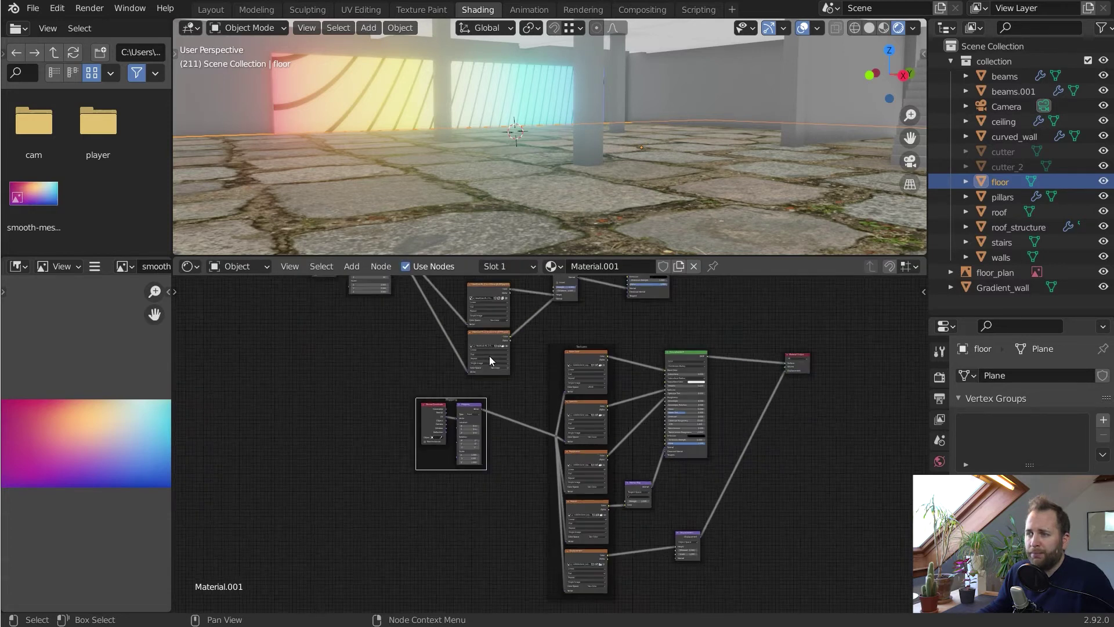
pyautogui.moveTo(580, 360); pyautogui.dragTo(559, 406)
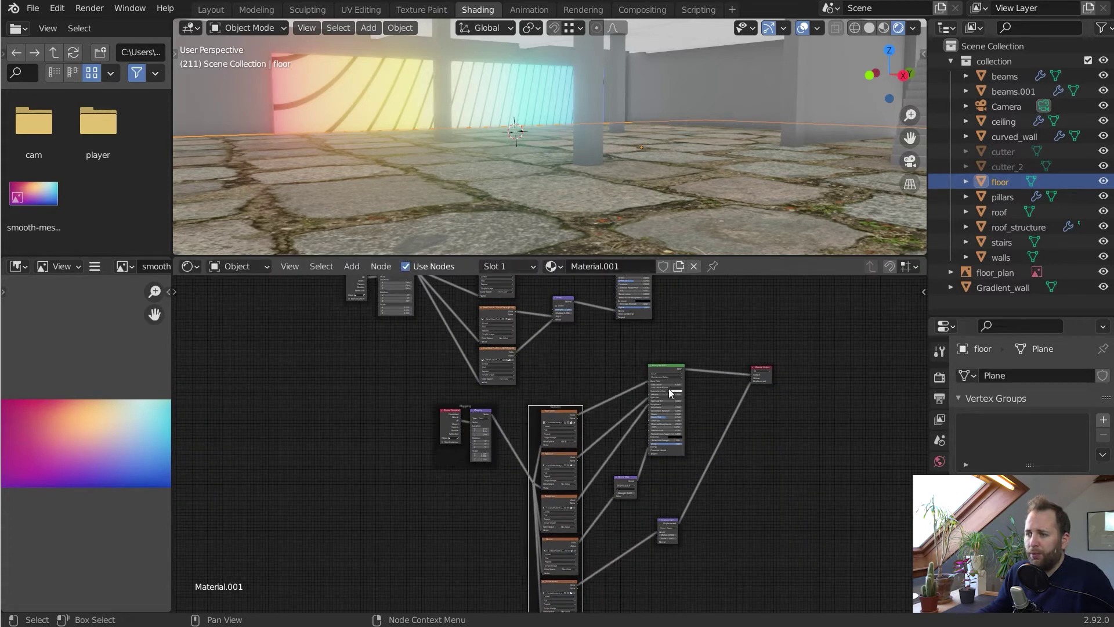
pyautogui.moveTo(688, 441); pyautogui.dragTo(600, 346)
pyautogui.moveTo(663, 365); pyautogui.dragTo(651, 406)
pyautogui.scroll(2, 659, 429)
pyautogui.moveTo(658, 428); pyautogui.dragTo(583, 343, button='middle')
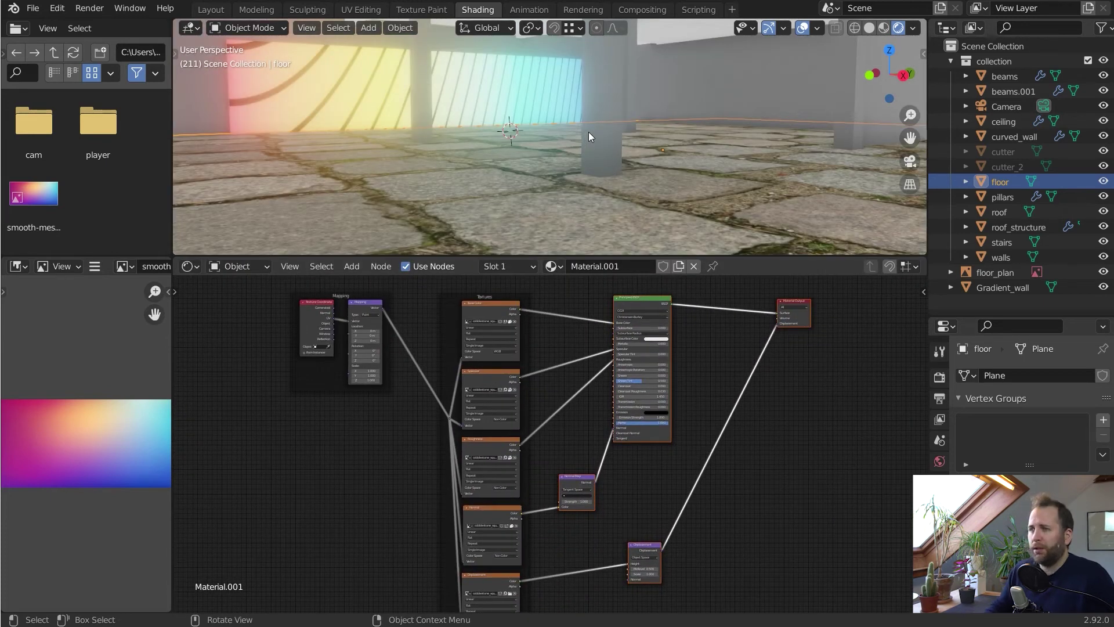
# Look through the camera and set the cobblestone Mapping node's scale to 10 on X, Y and Z
pyautogui.press('KP_0')
pyautogui.scroll(2, 360, 387)
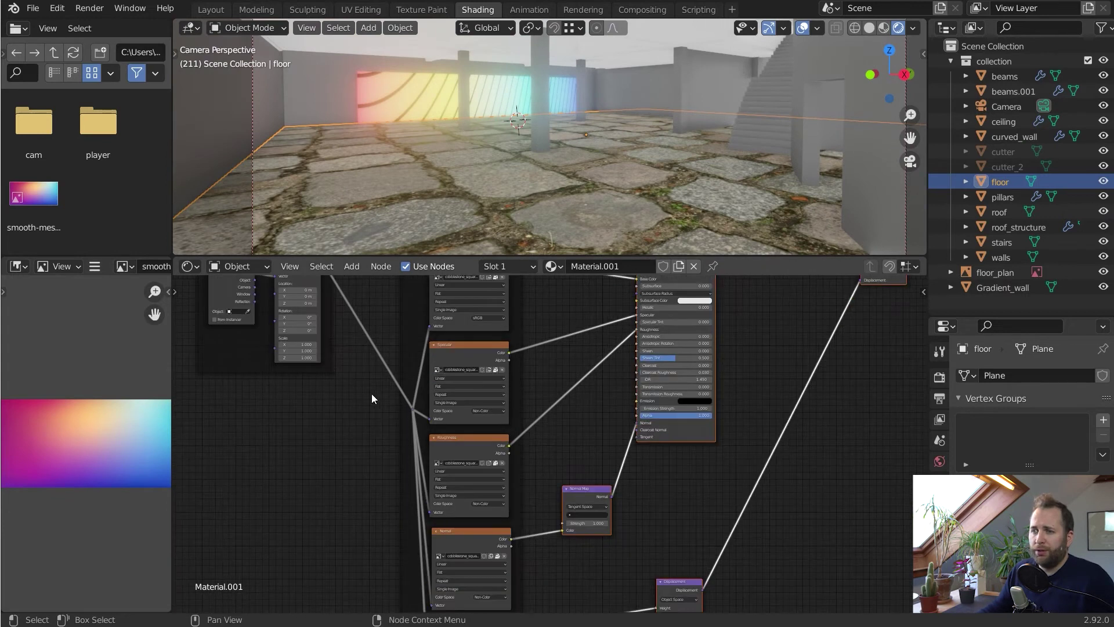
pyautogui.moveTo(308, 349); pyautogui.dragTo(308, 346)
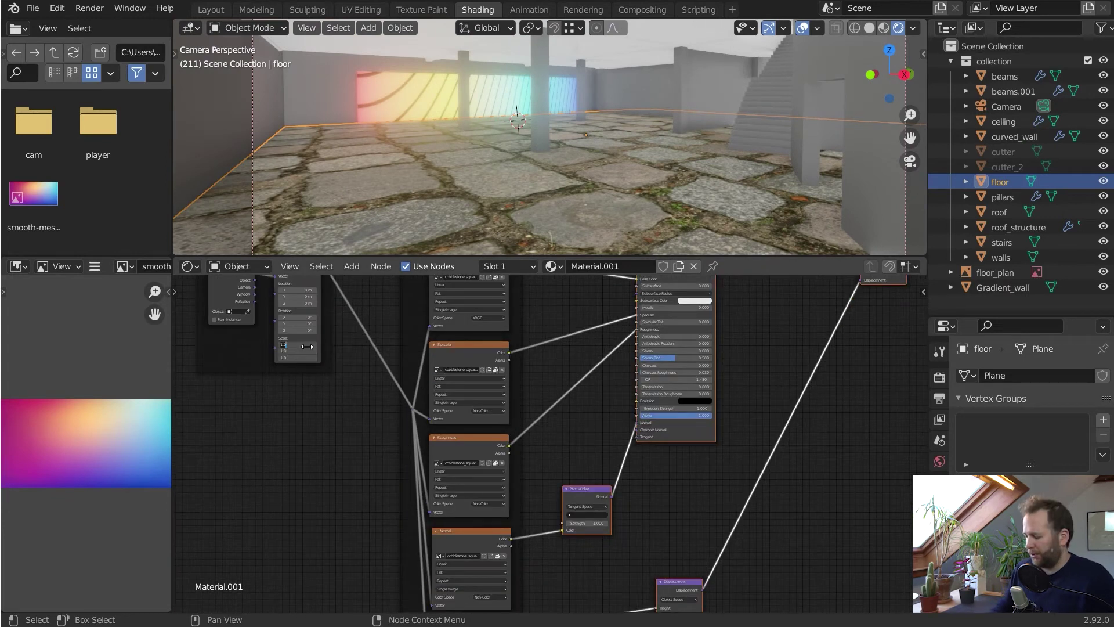
pyautogui.write('0')
pyautogui.press('Return')
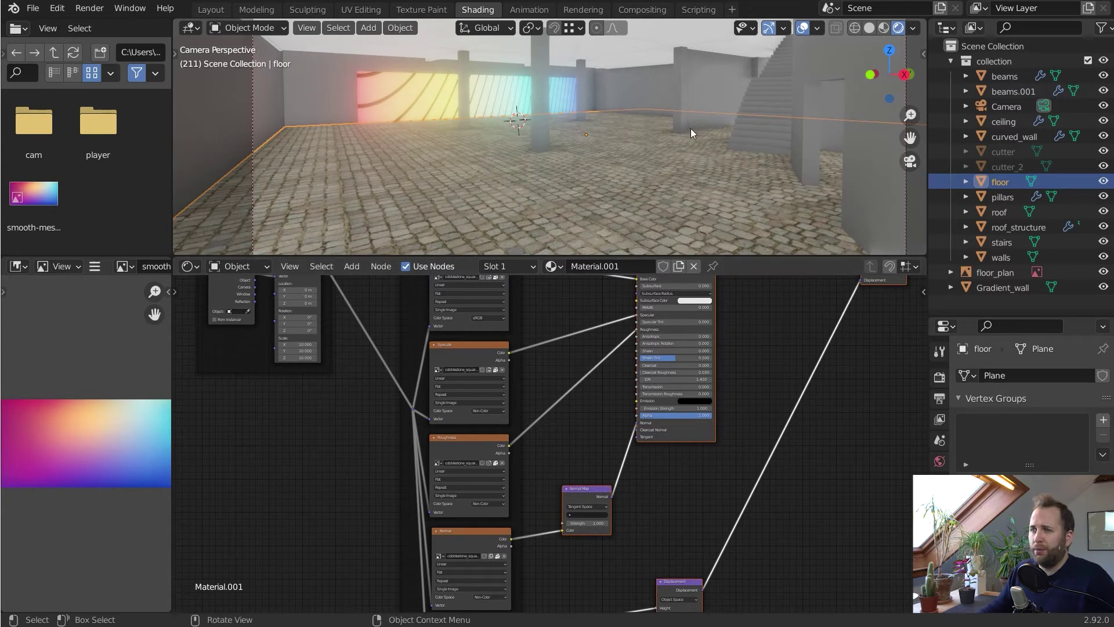
# Inspect the cobblestone floor through the camera in a maximized viewport with nothing selected
pyautogui.hotkey('ctrl', 'space')
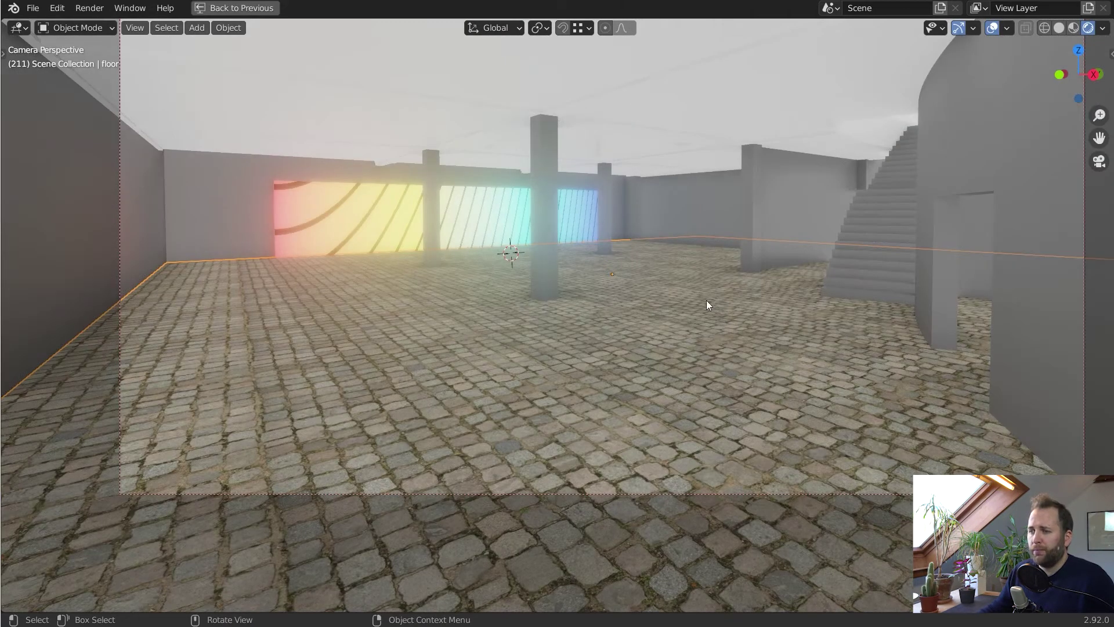
pyautogui.press('a')
pyautogui.hotkey('alt', 'a')
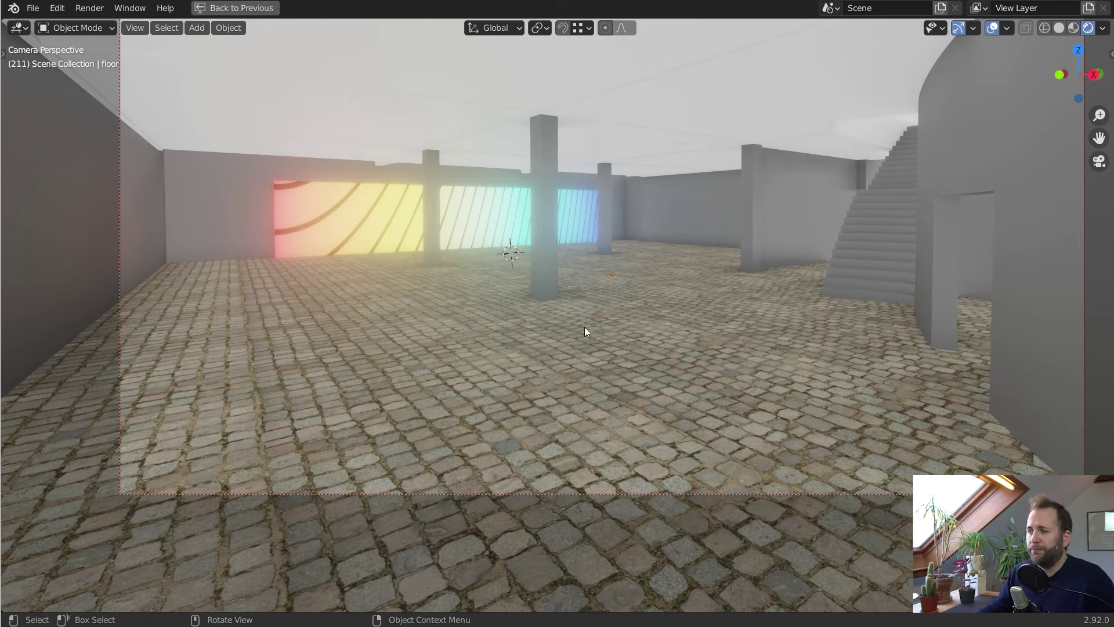
pyautogui.hotkey('ctrl', 'space')
# Delete the cobblestone Mapping and Textures frames with their nodes, plus the Normal Map and Displacement nodes
pyautogui.scroll(-3, 559, 322)
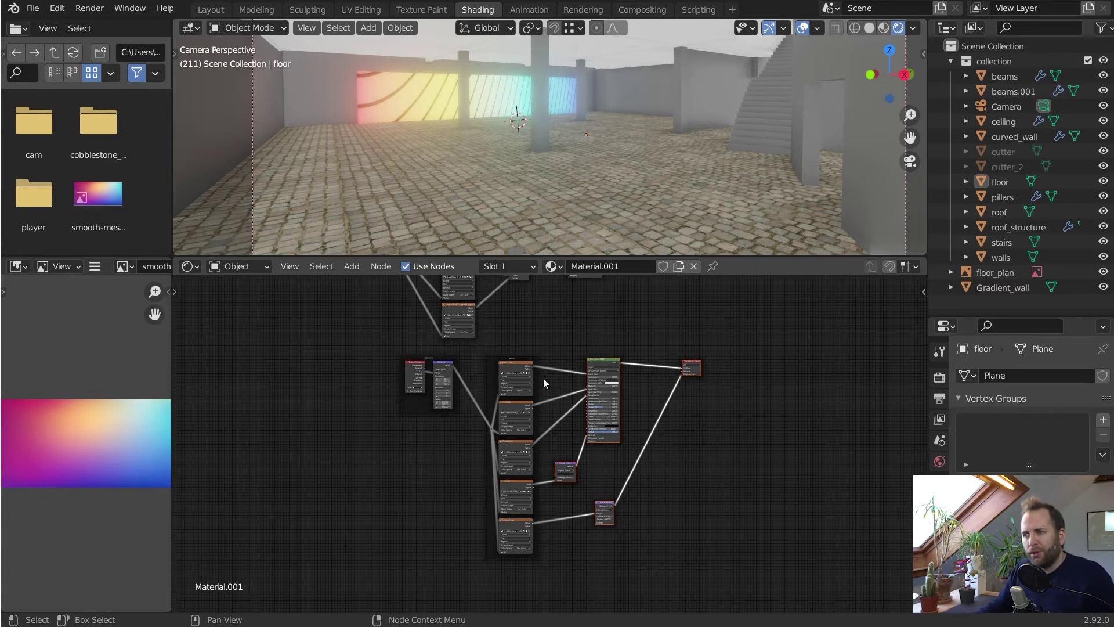
pyautogui.moveTo(543, 379); pyautogui.dragTo(529, 387, button='middle')
pyautogui.moveTo(360, 364); pyautogui.dragTo(552, 552)
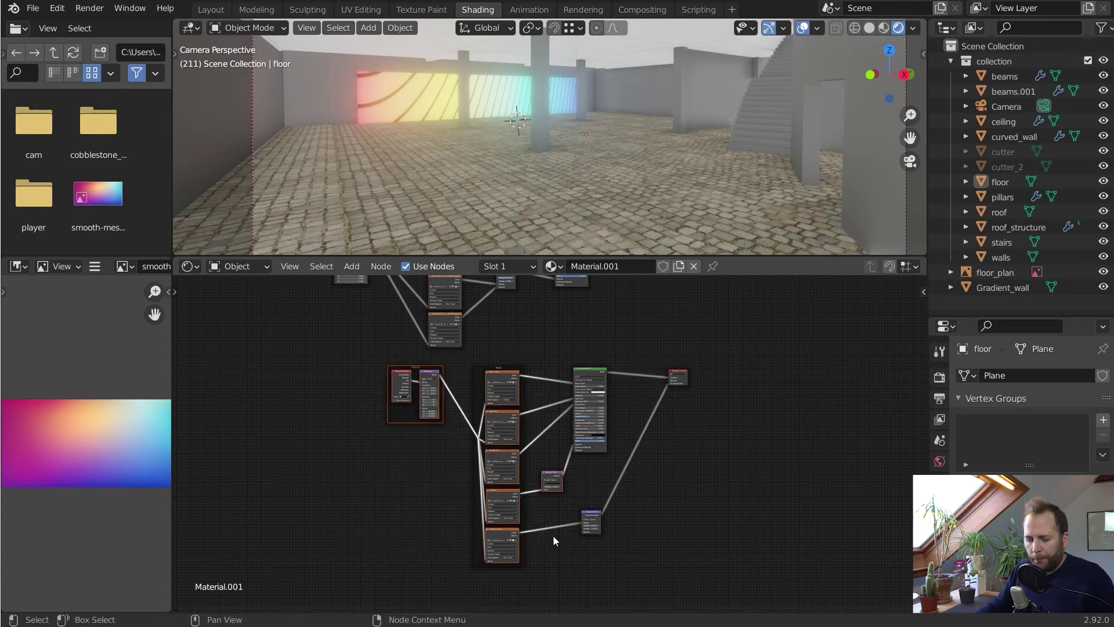
pyautogui.press('x')
pyautogui.click(508, 368)
pyautogui.press('x')
pyautogui.click(591, 522)
pyautogui.press('x')
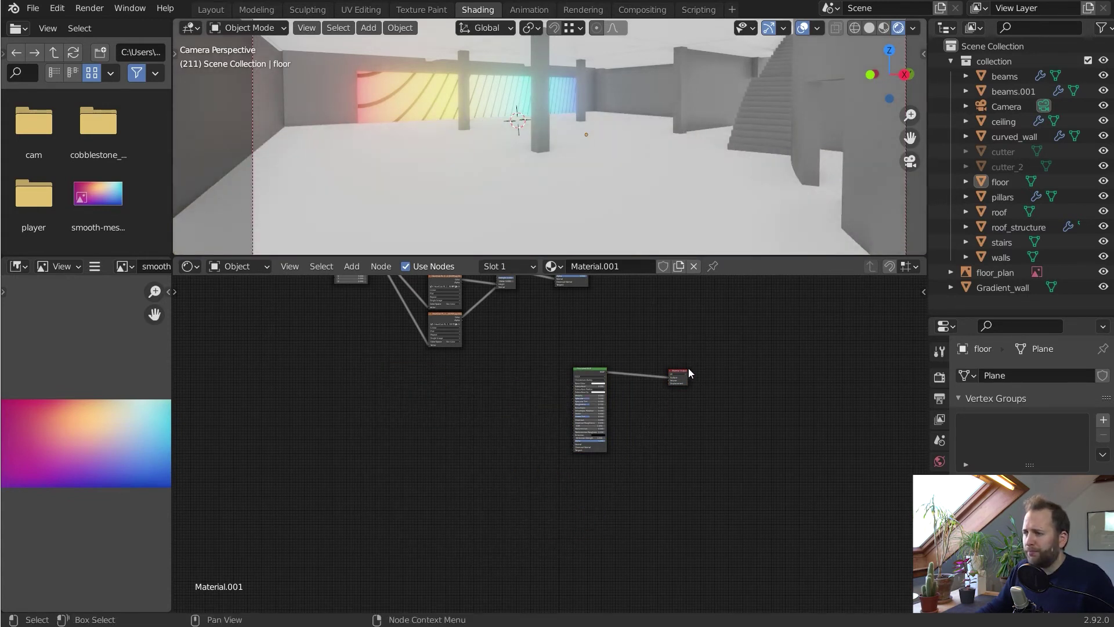
# Bring the Material Output node closer and remove the leftover cobblestone Principled BSDF
pyautogui.moveTo(689, 370); pyautogui.dragTo(638, 371)
pyautogui.hotkey('ctrl', 'z')
pyautogui.hotkey('ctrl', 'z')
pyautogui.hotkey('ctrl', 'z')
pyautogui.hotkey('ctrl', 'z')
pyautogui.hotkey('ctrl', 'z')
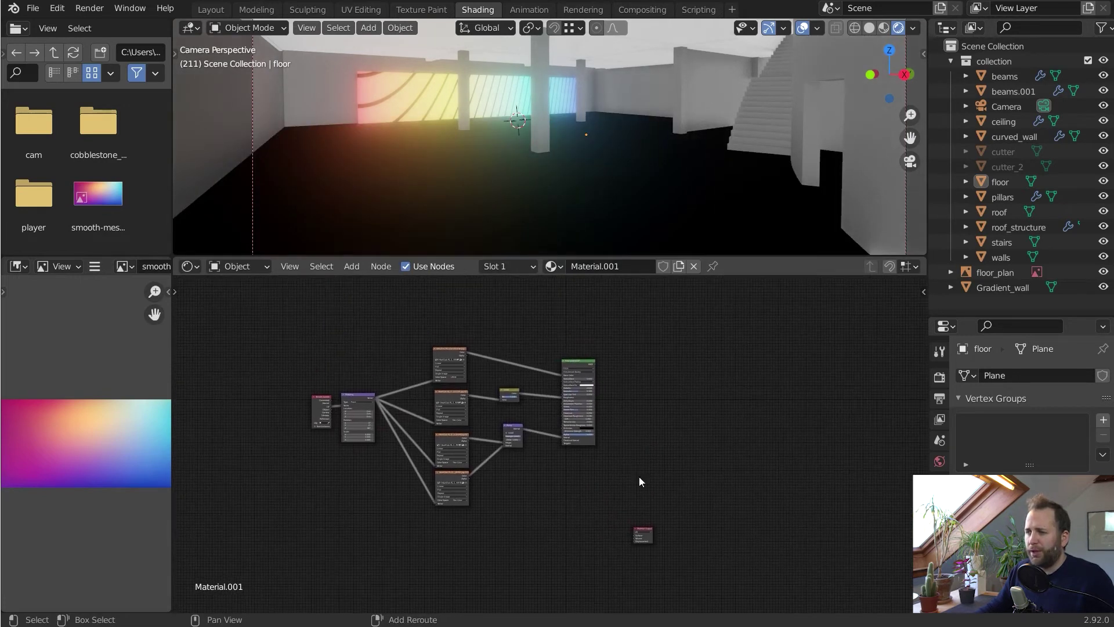
# Place the Material Output beside the wood Principled BSDF and connect the BSDF to its Surface input
pyautogui.moveTo(642, 532); pyautogui.dragTo(631, 372)
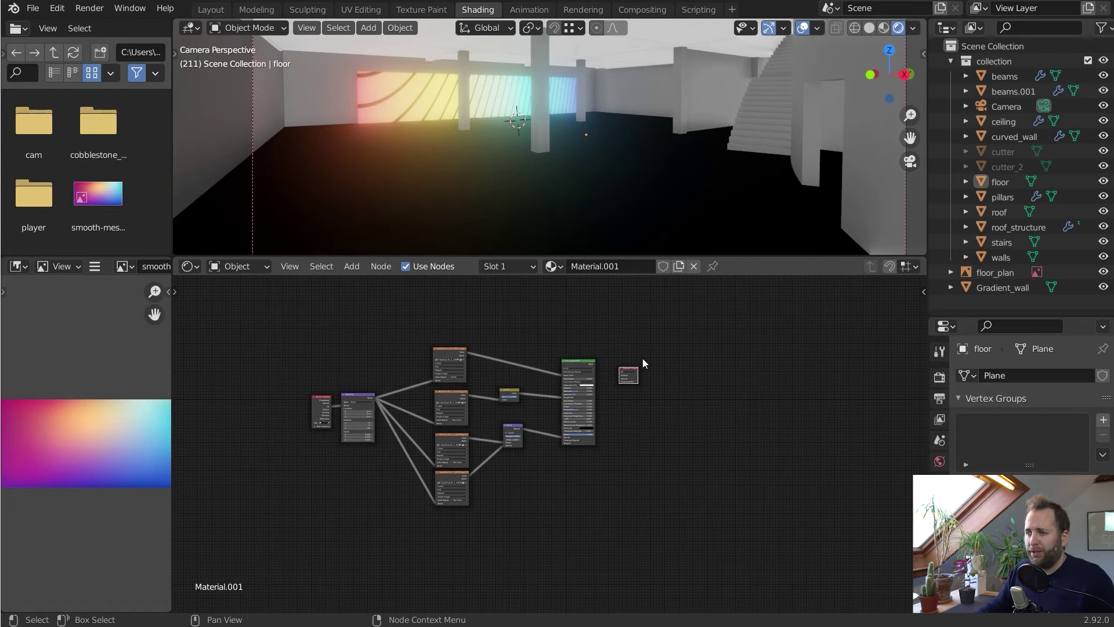
pyautogui.scroll(5, 642, 357)
pyautogui.moveTo(533, 353); pyautogui.dragTo(606, 391)
pyautogui.press('Home')
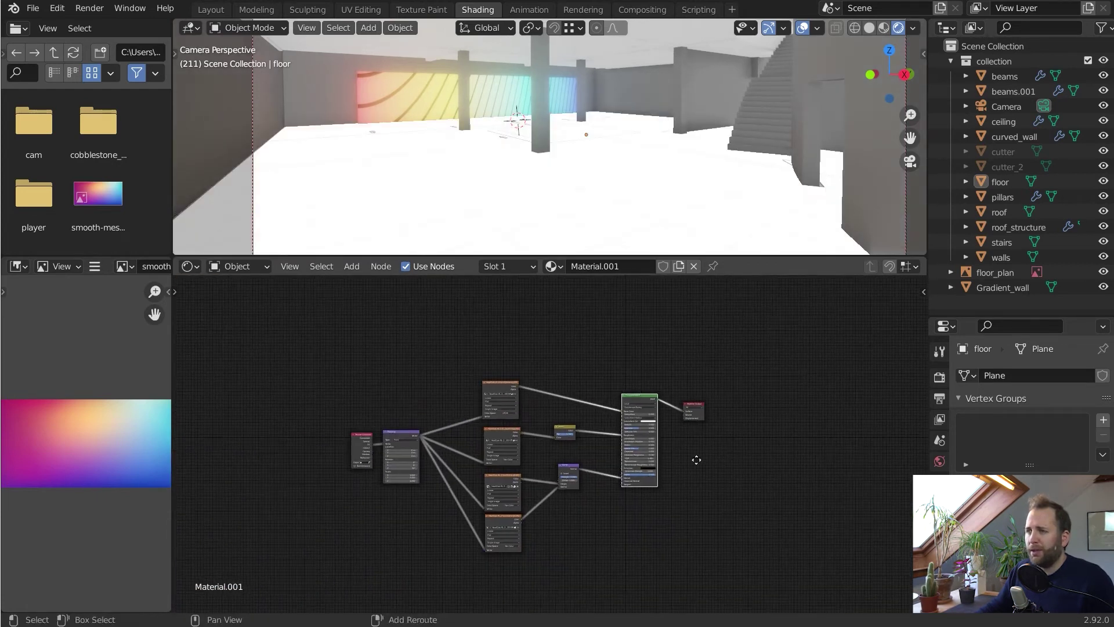
pyautogui.hotkey('ctrl', 'space')
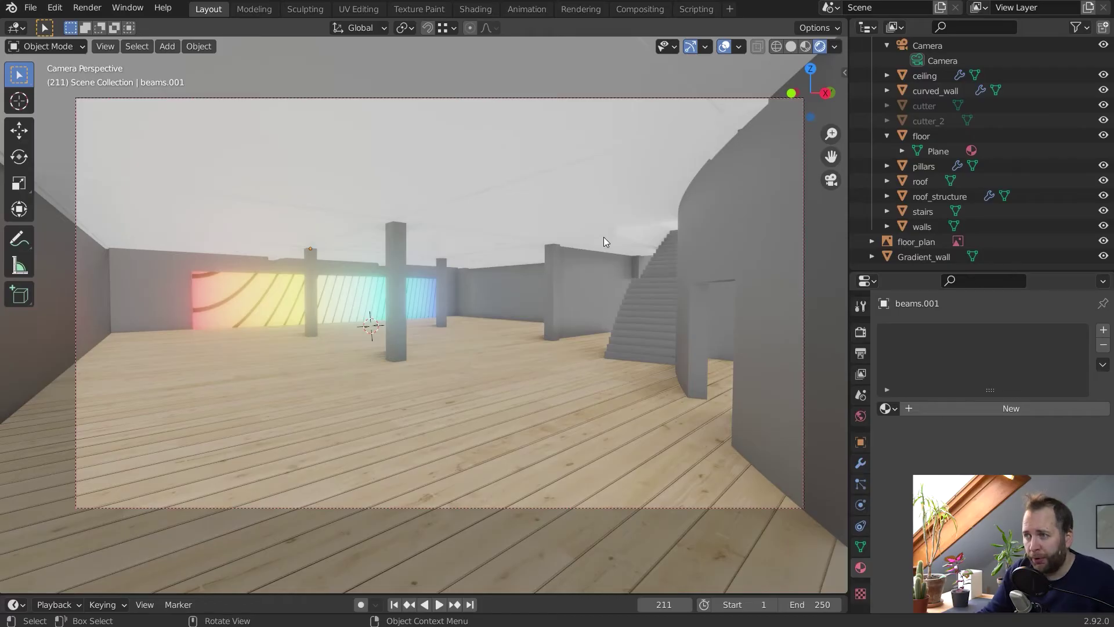
# Assign the existing walls material to the beams.001 object under the ceiling
pyautogui.click(576, 227)
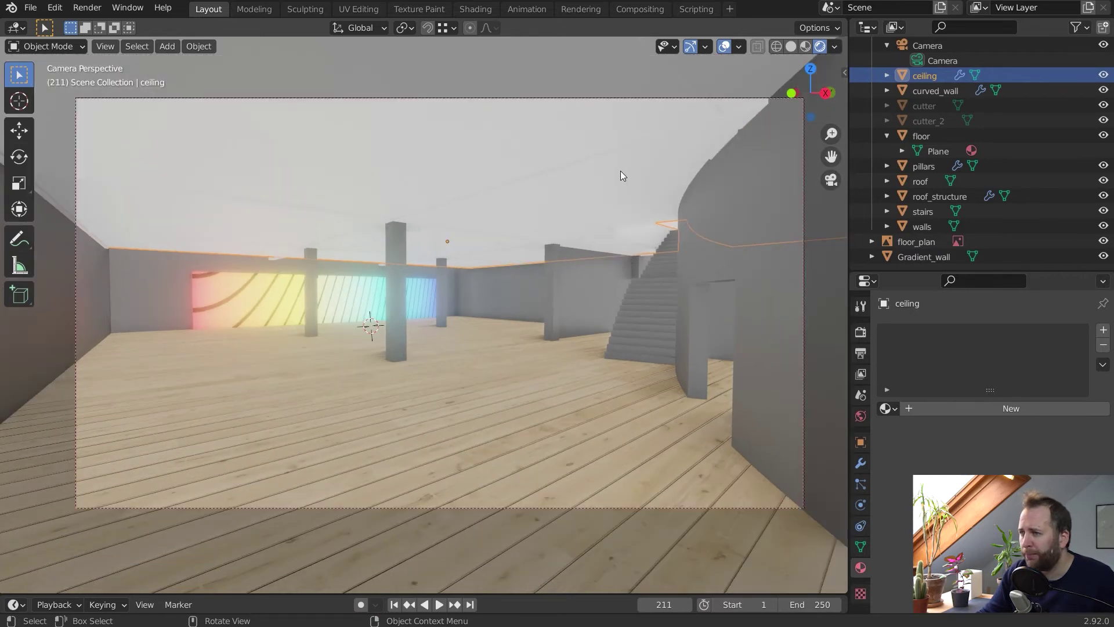
pyautogui.click(570, 169)
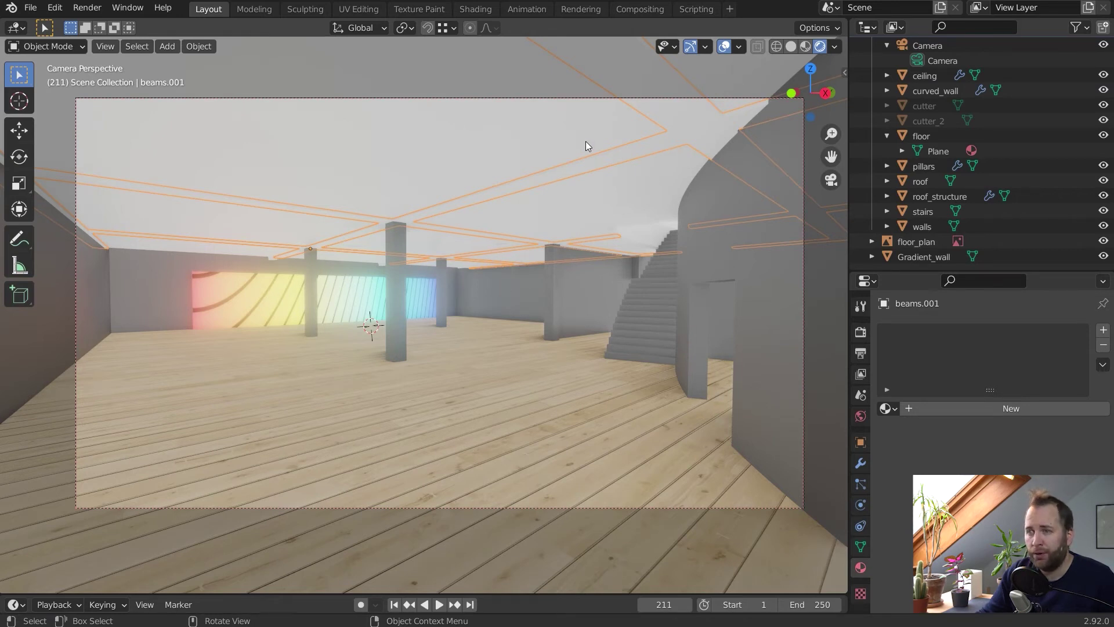
pyautogui.click(887, 409)
pyautogui.click(909, 475)
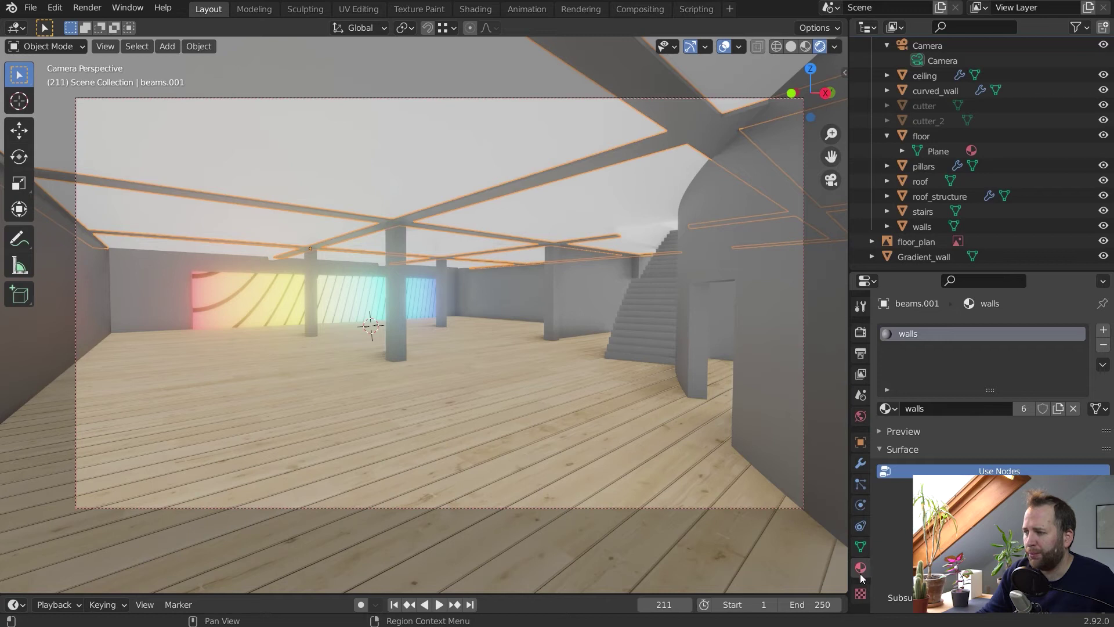
# Assign the existing walls material to the ceiling object
pyautogui.click(588, 200)
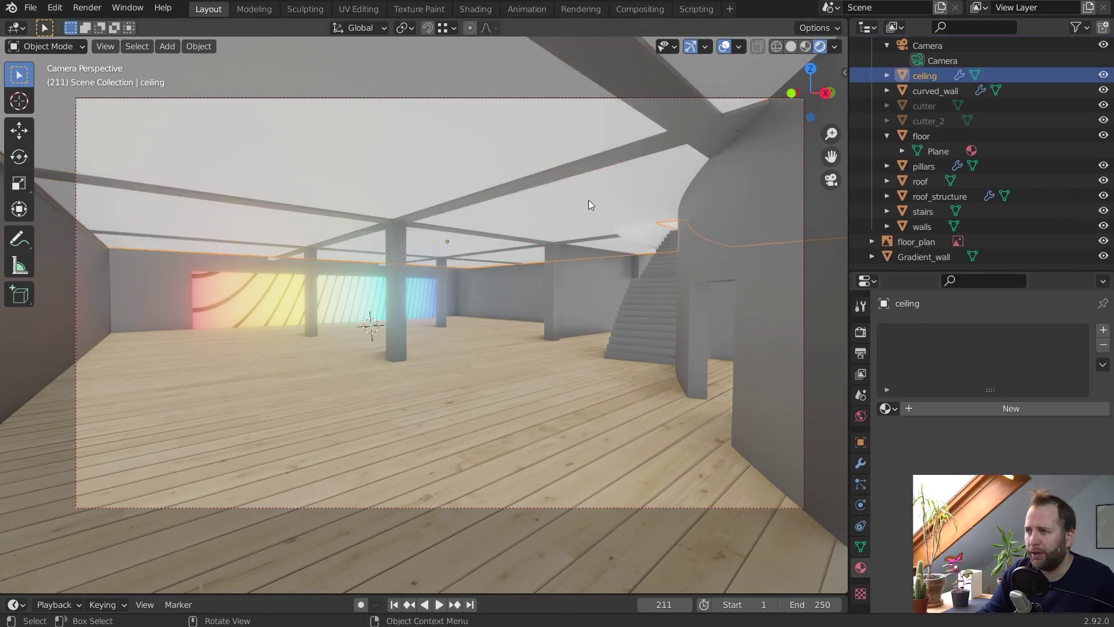
pyautogui.click(886, 410)
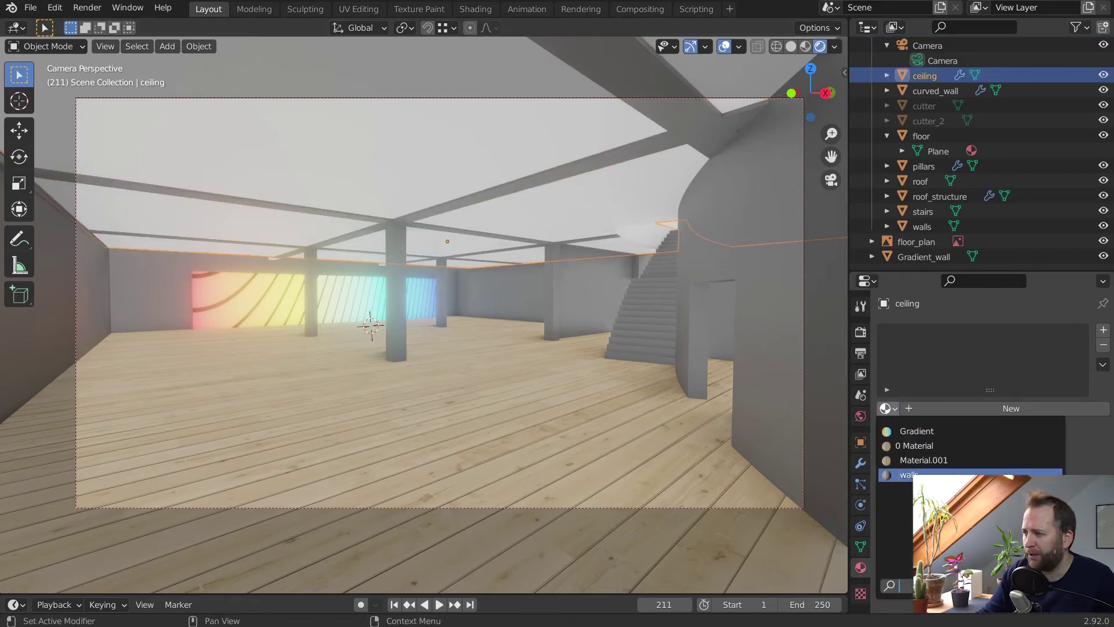
pyautogui.click(902, 474)
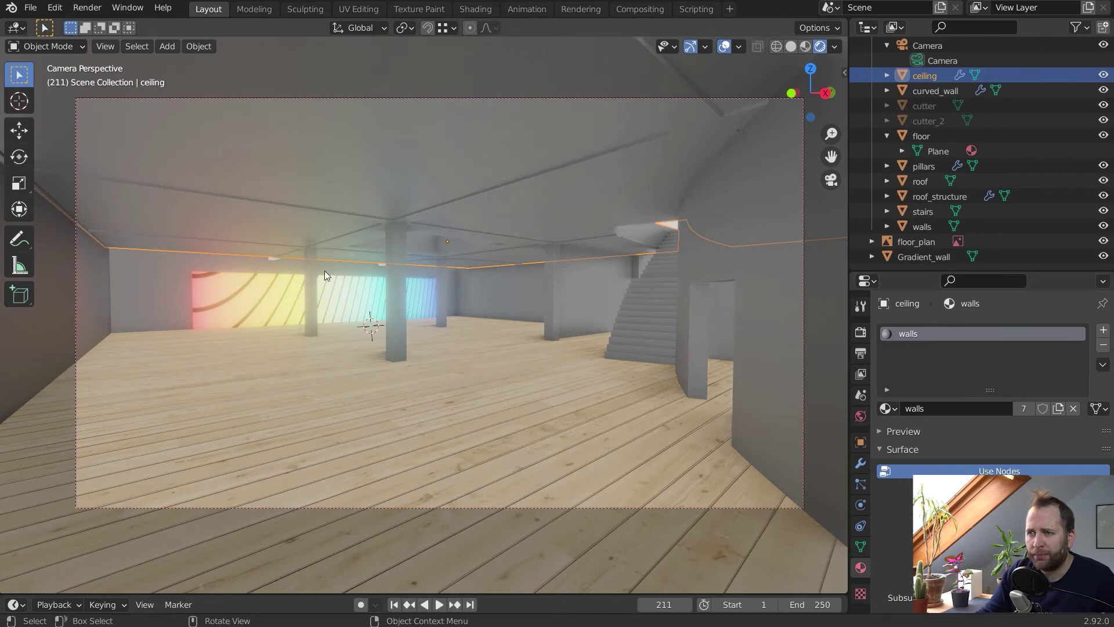
# Assign the existing walls material to the small beams object near the gradient wall
pyautogui.click(273, 260)
pyautogui.keyDown('shift'); pyautogui.moveTo(276, 256); pyautogui.dragTo(304, 253, button='middle'); pyautogui.keyUp('shift')
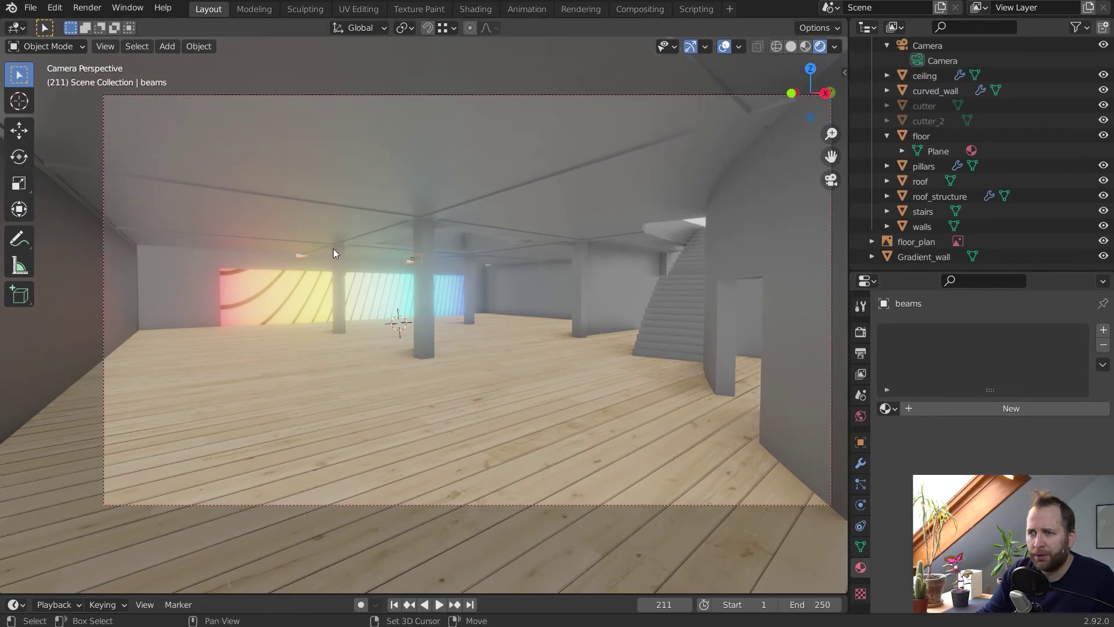
pyautogui.scroll(10, 296, 253)
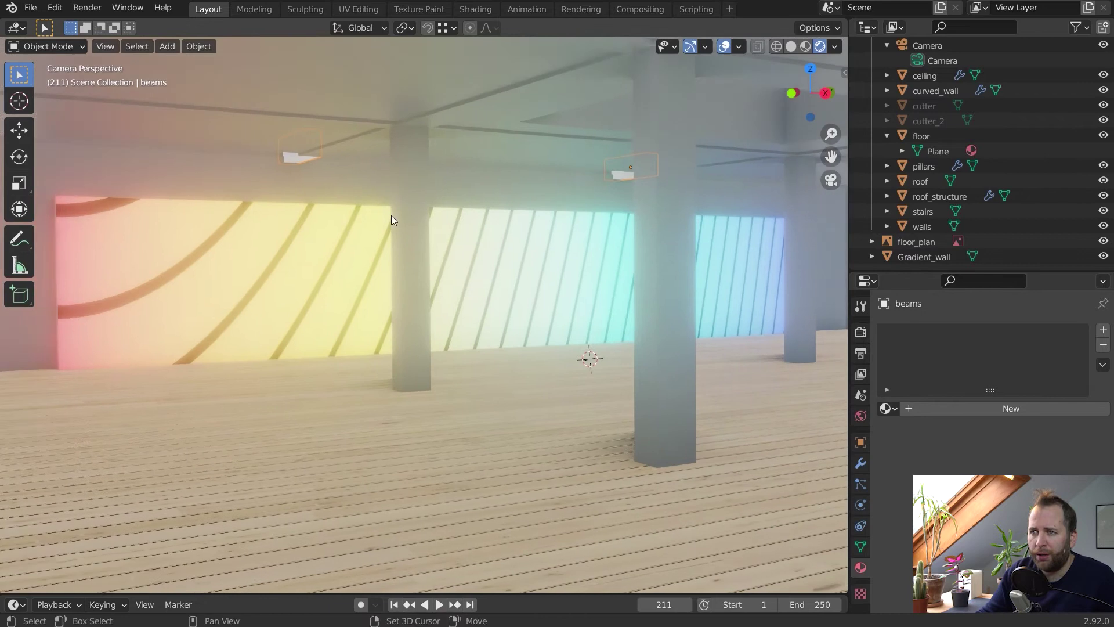
pyautogui.scroll(-10, 454, 202)
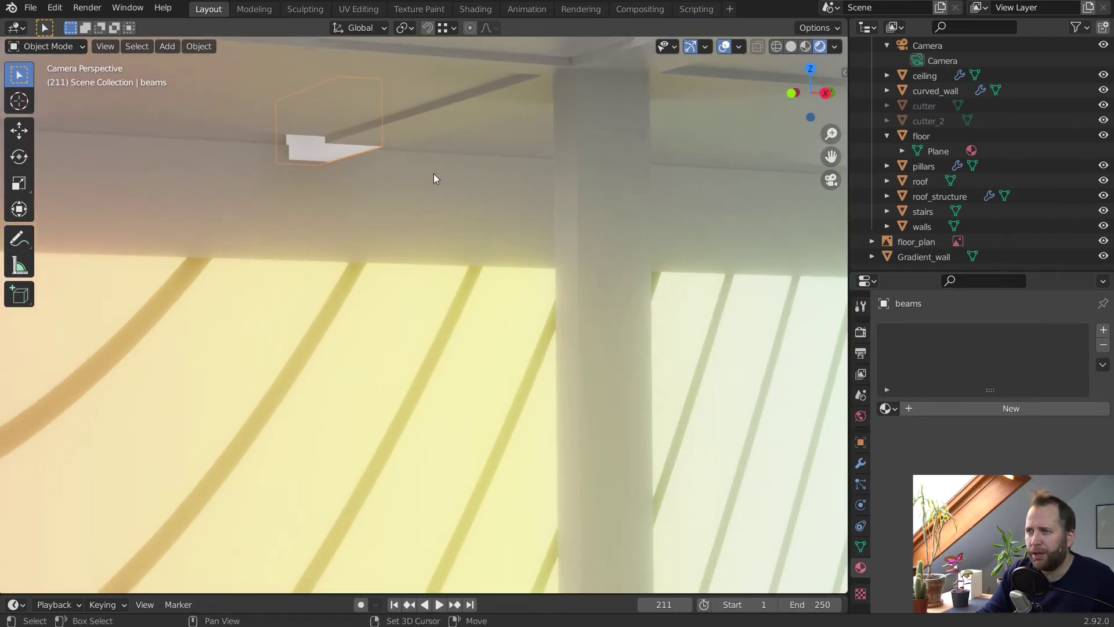
pyautogui.click(888, 408)
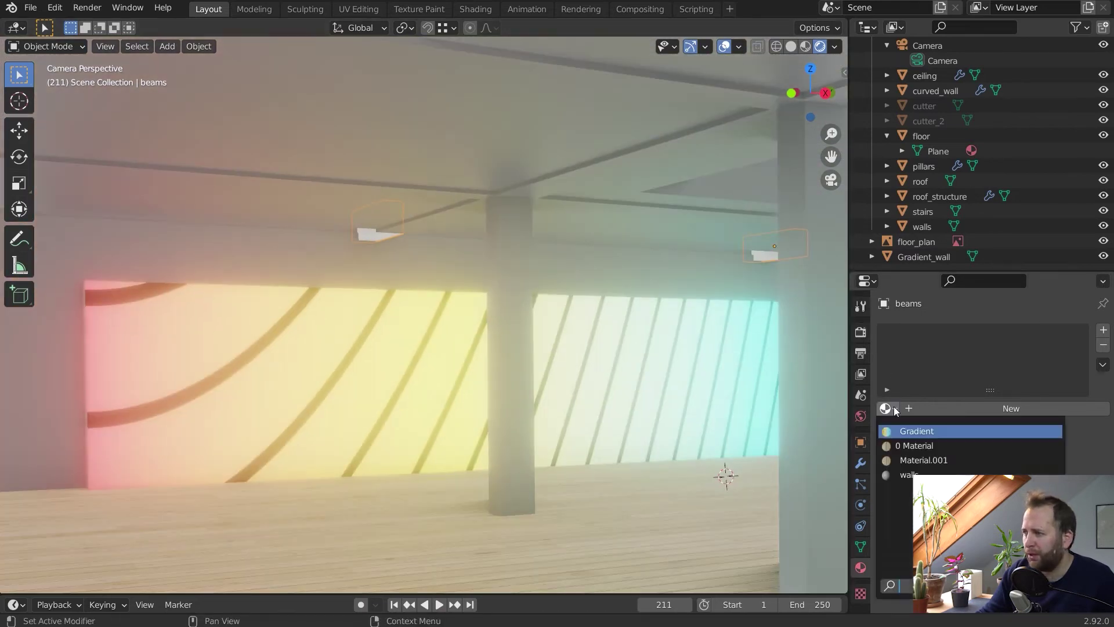
pyautogui.click(911, 473)
pyautogui.scroll(-5, 638, 319)
pyautogui.scroll(-4, 548, 253)
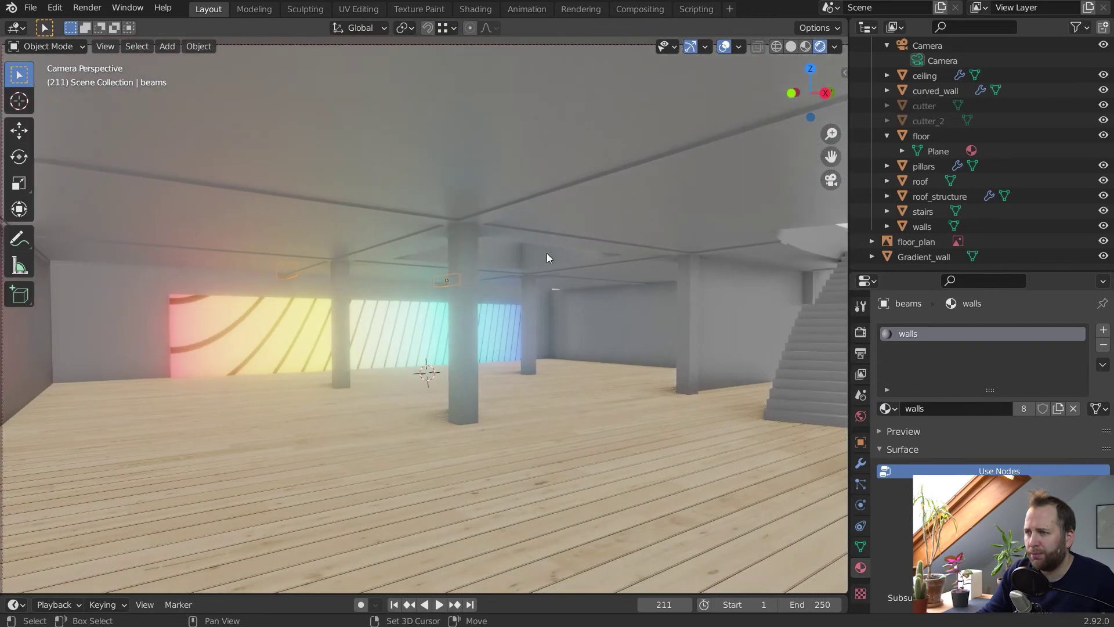
pyautogui.moveTo(547, 253); pyautogui.dragTo(492, 274, button='middle')
pyautogui.scroll(-3, 544, 253)
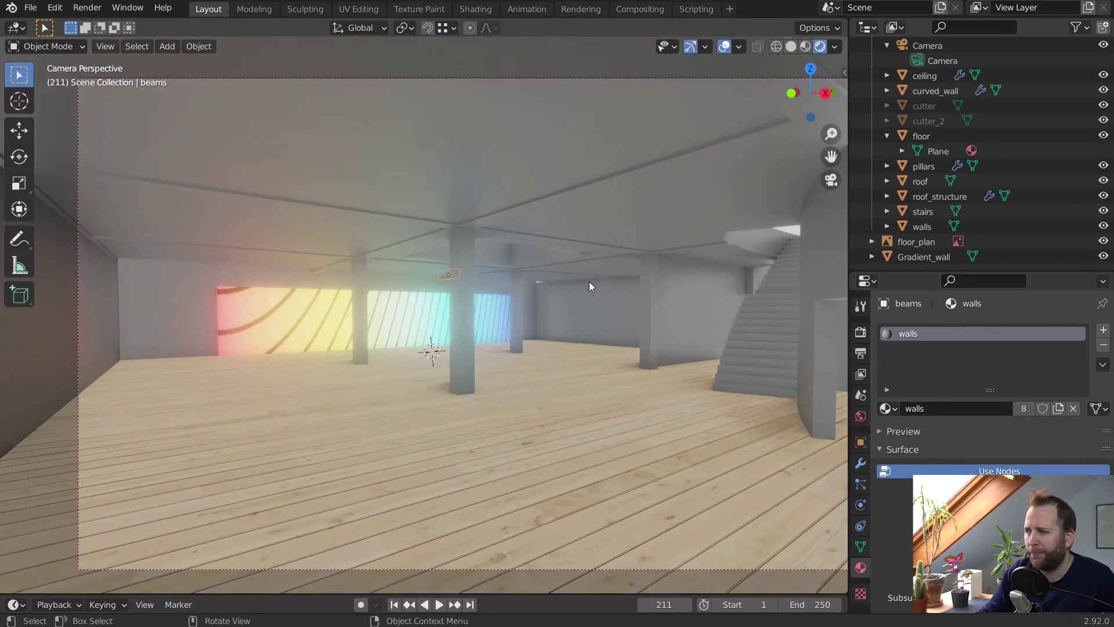
# Lighten the walls material's Base Color to a light grey
pyautogui.scroll(-2, 940, 510)
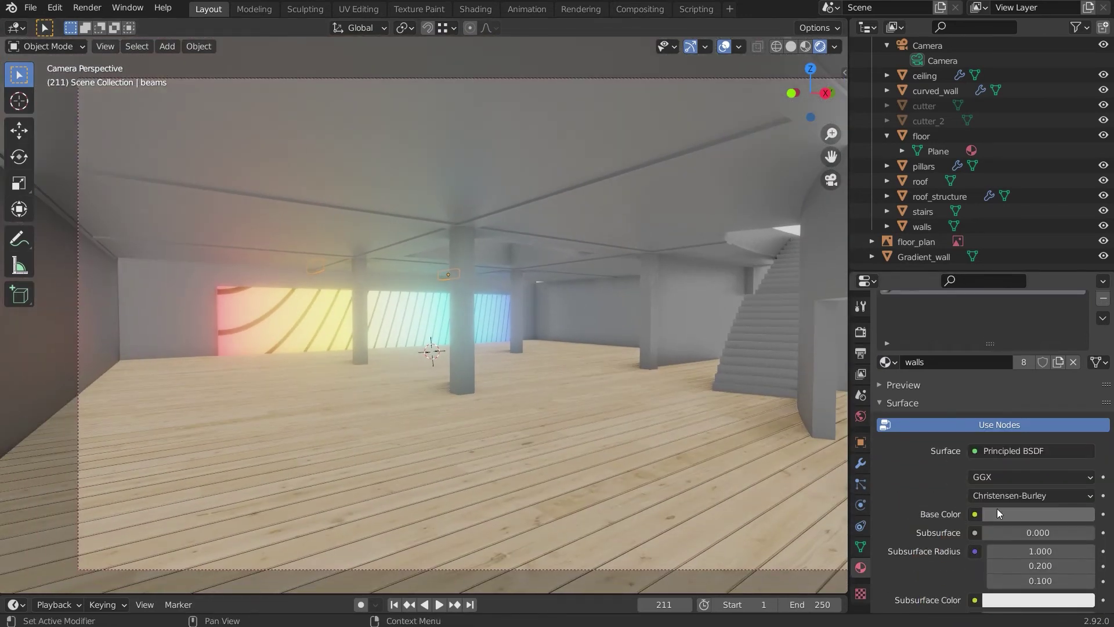
pyautogui.click(1056, 516)
pyautogui.moveTo(1076, 351); pyautogui.dragTo(1090, 341)
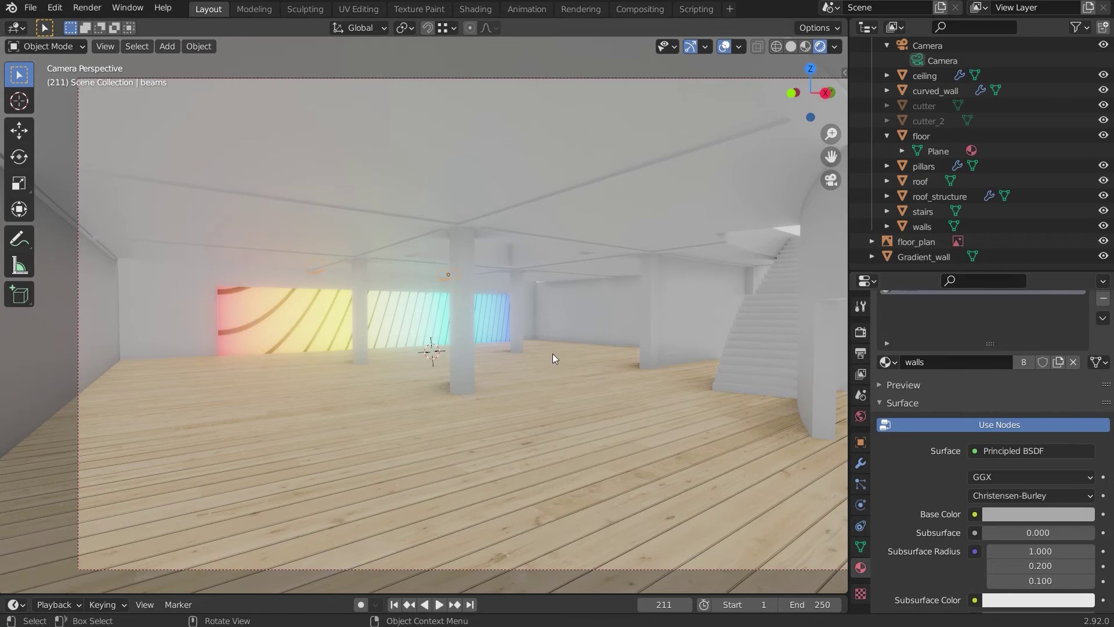
pyautogui.keyDown('shift'); pyautogui.moveTo(627, 325); pyautogui.dragTo(522, 310, button='middle'); pyautogui.keyUp('shift')
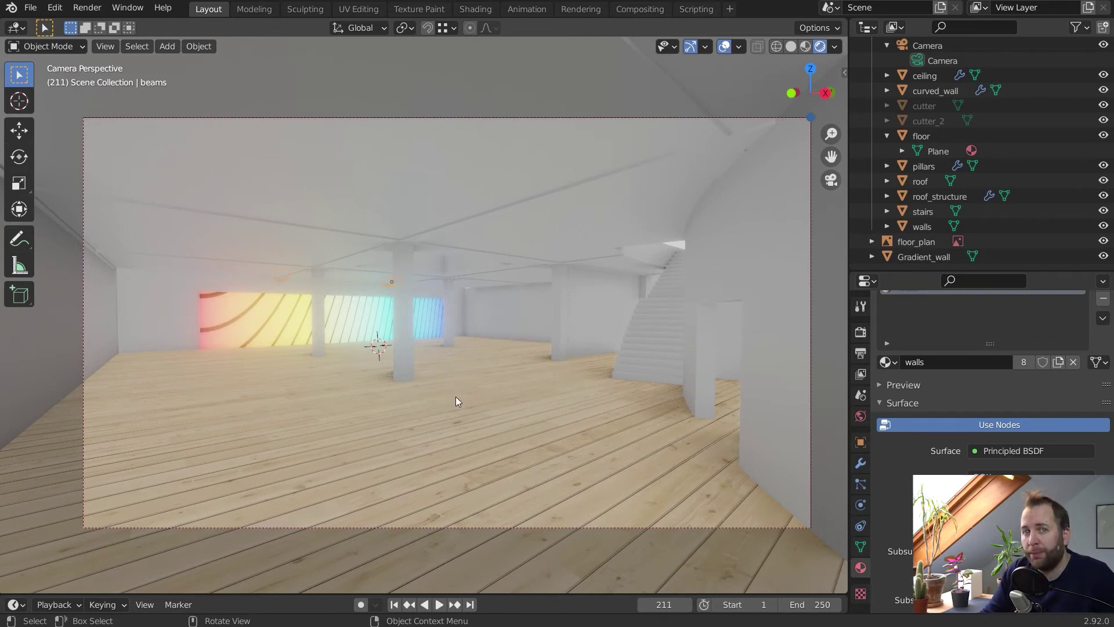
# Search the add-ons for "image" to check that Import Images as Planes is enabled, and save the preferences
pyautogui.click(57, 7)
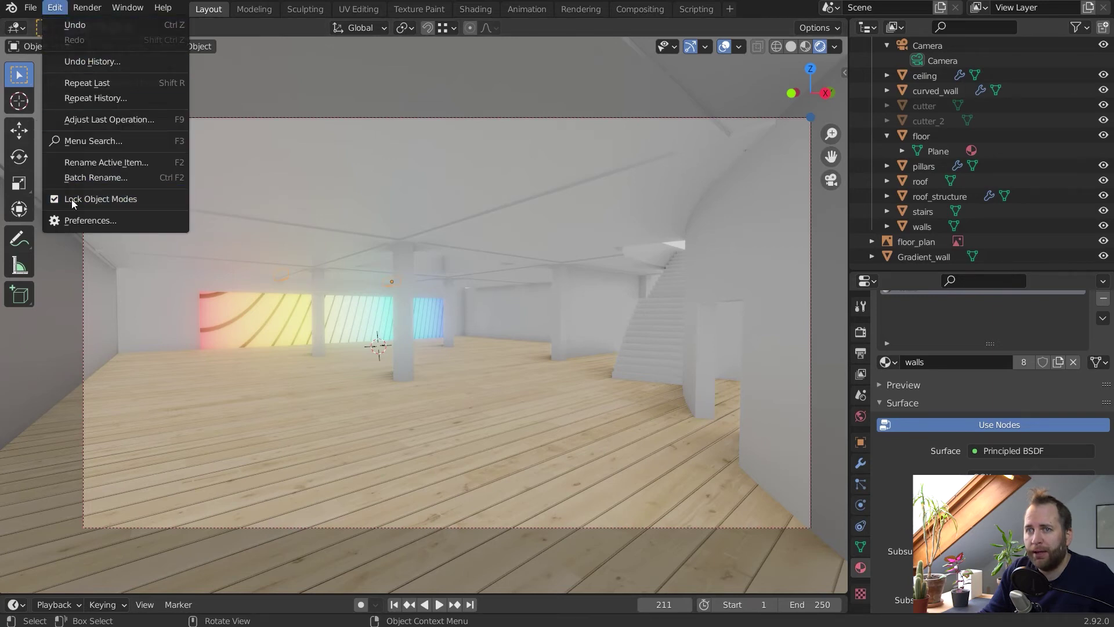
pyautogui.click(79, 222)
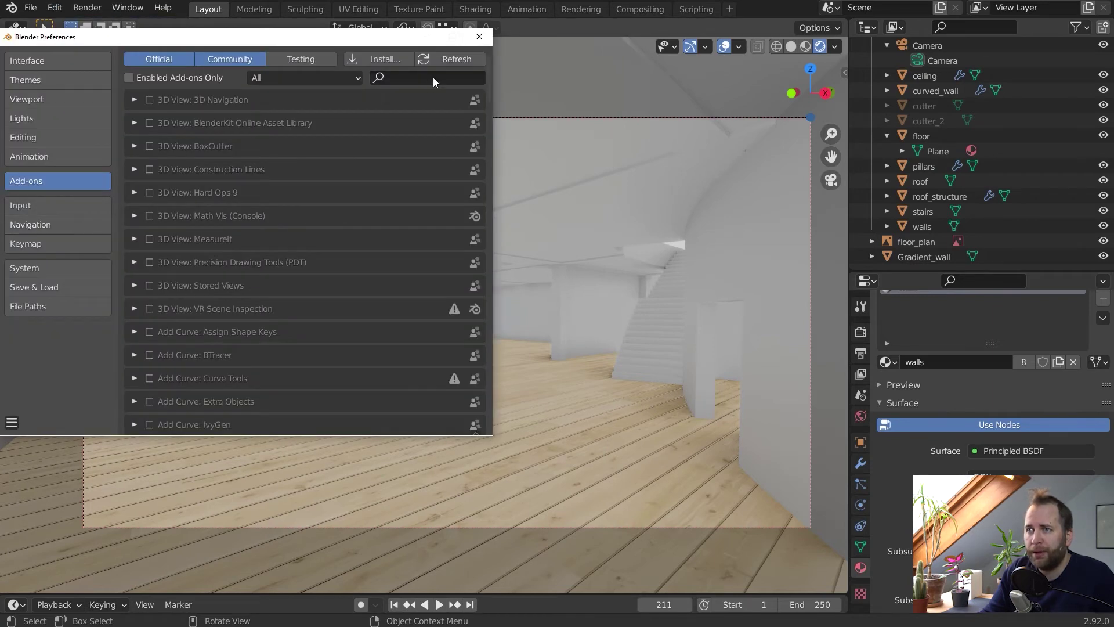
pyautogui.click(434, 76)
pyautogui.write('image')
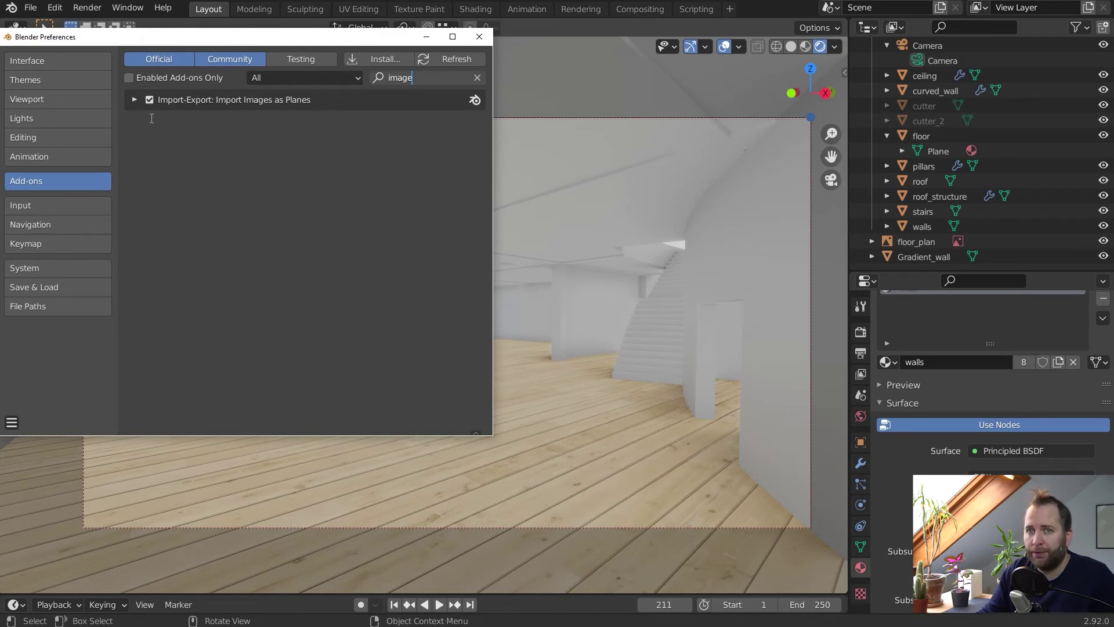
pyautogui.click(13, 422)
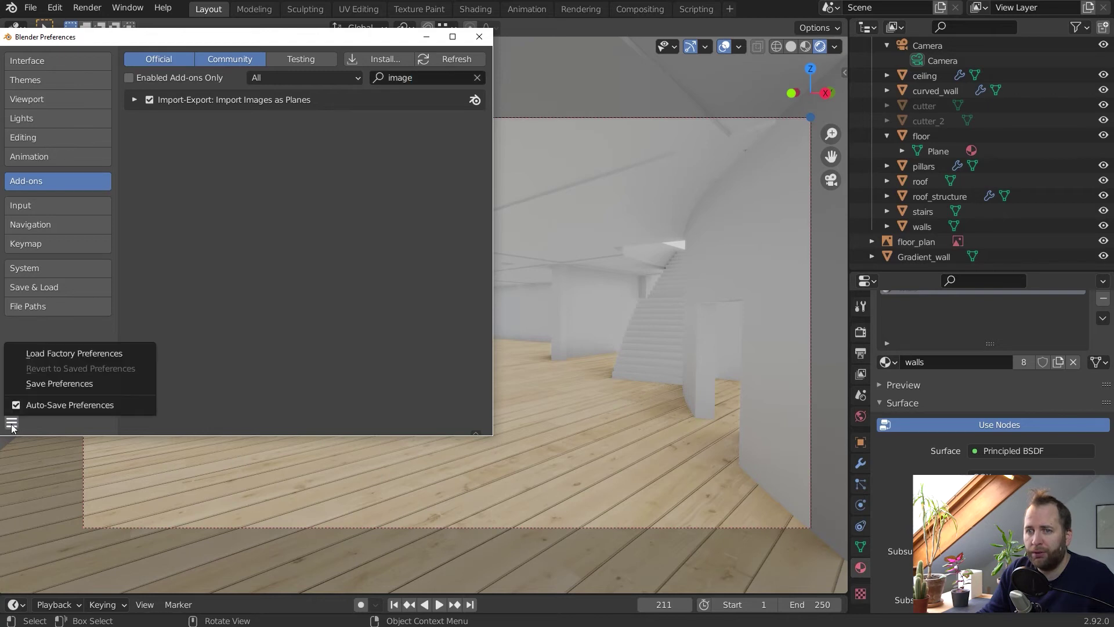
pyautogui.click(50, 384)
pyautogui.click(478, 37)
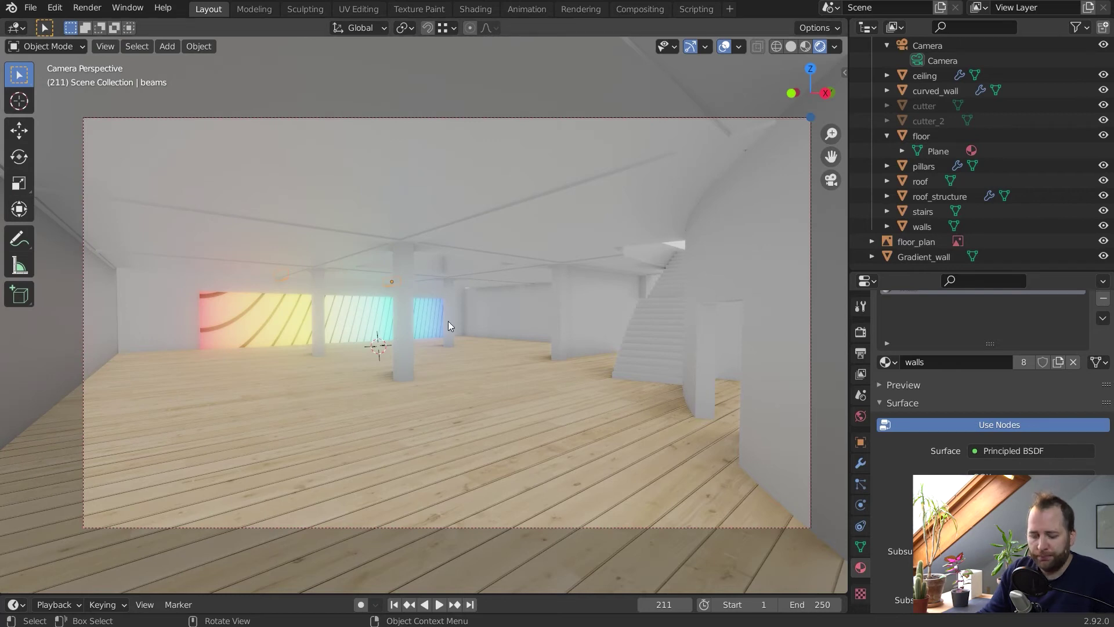
# Locate the Images as Planes command among the image objects that can be added
pyautogui.hotkey('shift', 'a')
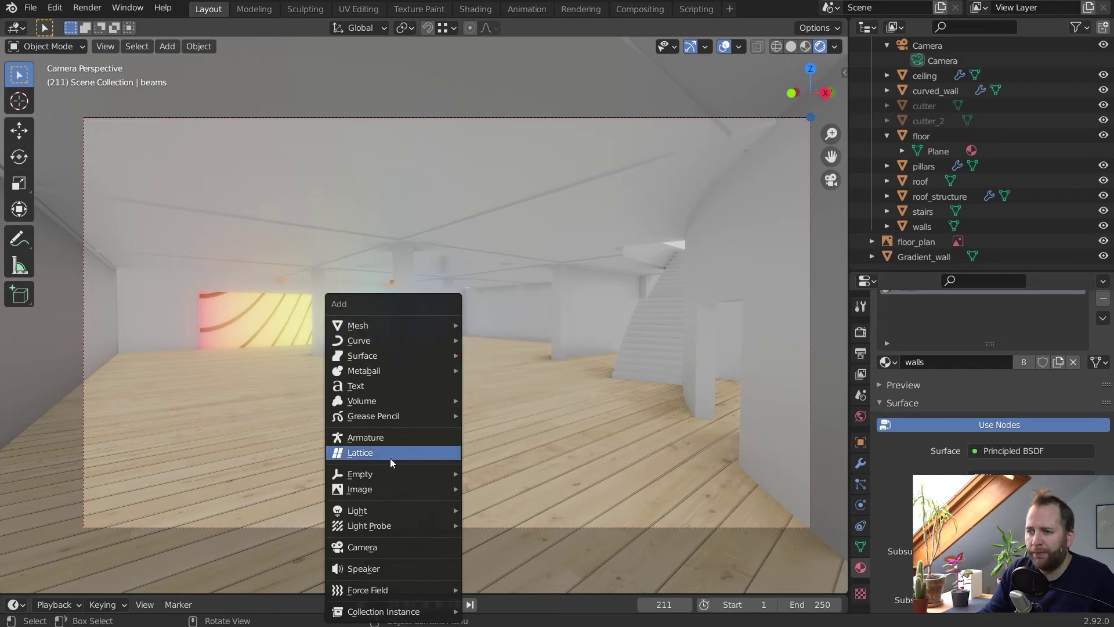
pyautogui.moveTo(386, 496)
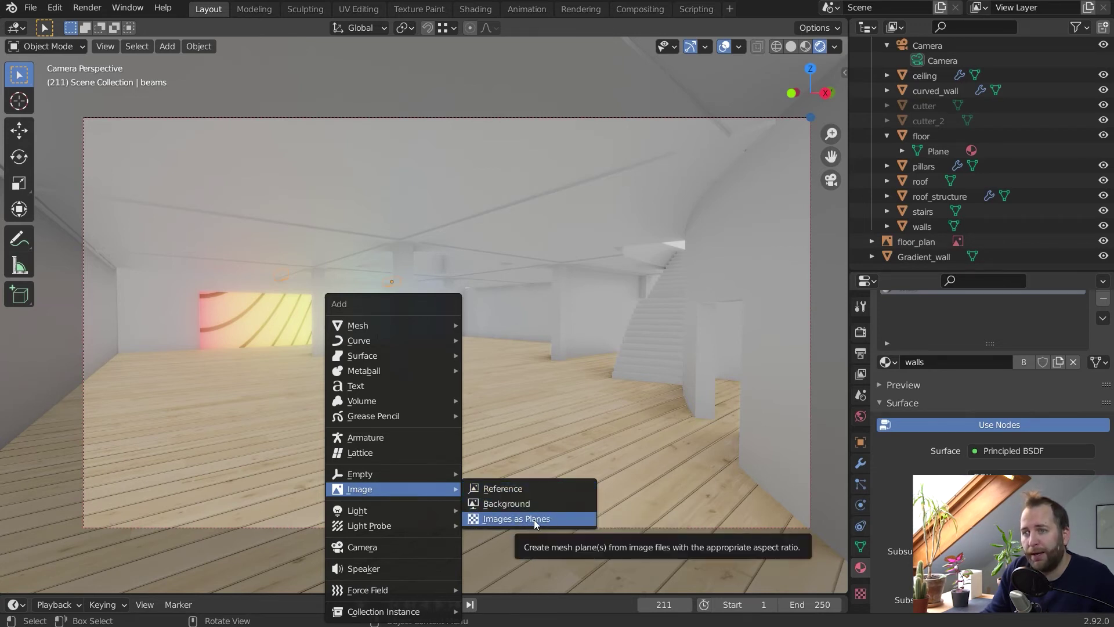
# Open the walls object in Edit Mode with the viewport set to Material Preview shading
pyautogui.moveTo(492, 271); pyautogui.dragTo(309, 306, button='middle')
pyautogui.scroll(-5, 530, 308)
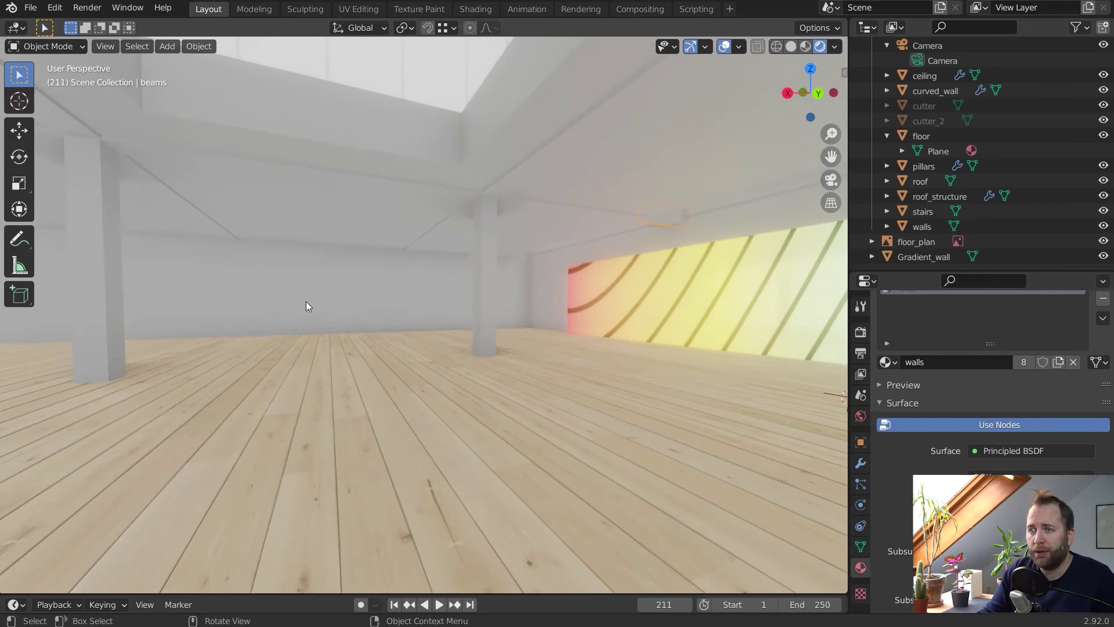
pyautogui.click(308, 306)
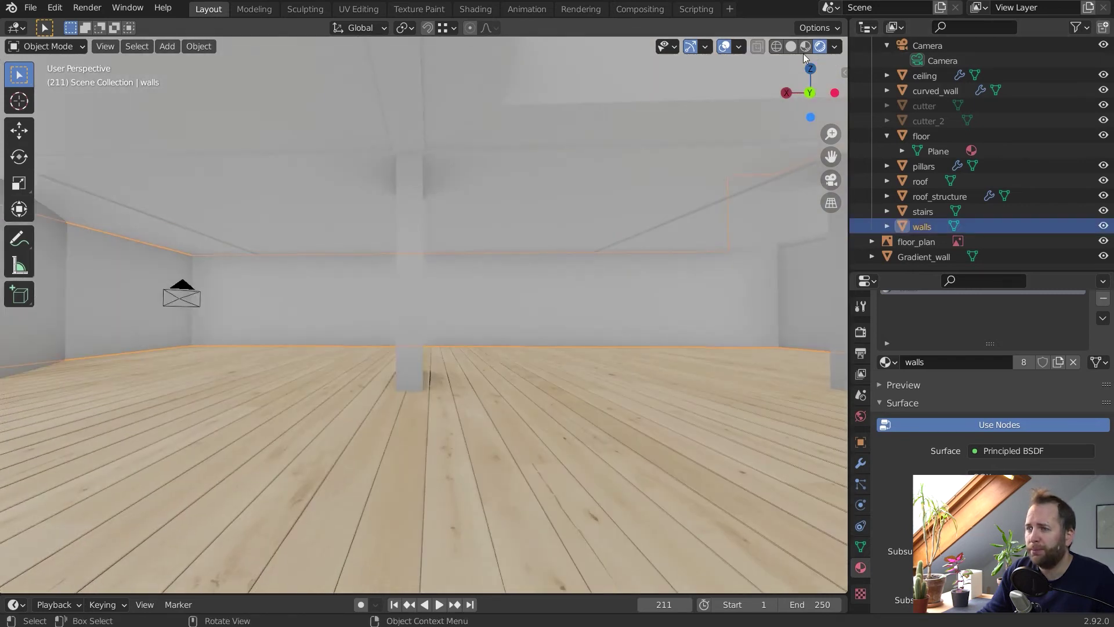
pyautogui.click(806, 47)
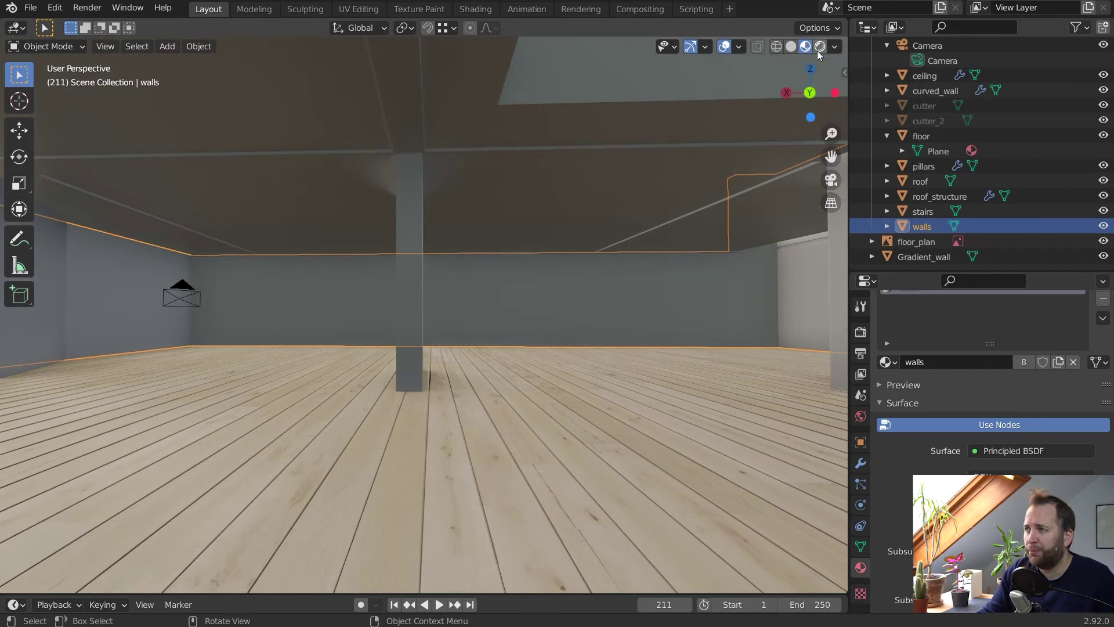
pyautogui.moveTo(677, 203); pyautogui.dragTo(690, 234, button='middle')
pyautogui.press('Tab')
pyautogui.moveTo(534, 314); pyautogui.dragTo(395, 314, button='middle')
# Turn on the Screencast Keys display in the viewport
pyautogui.press('n')
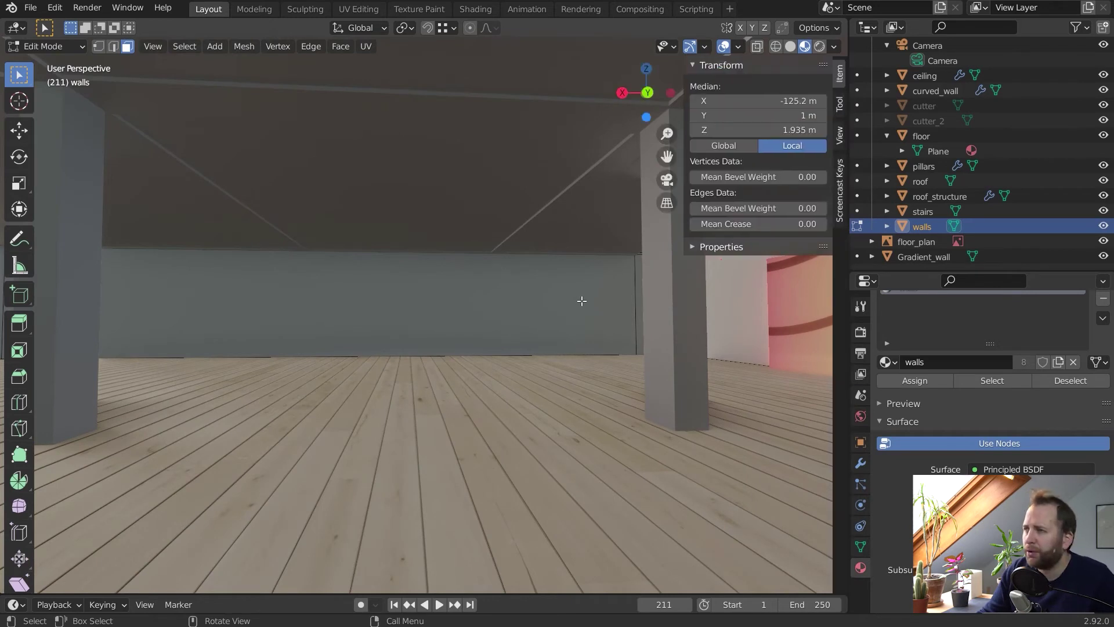
pyautogui.click(841, 194)
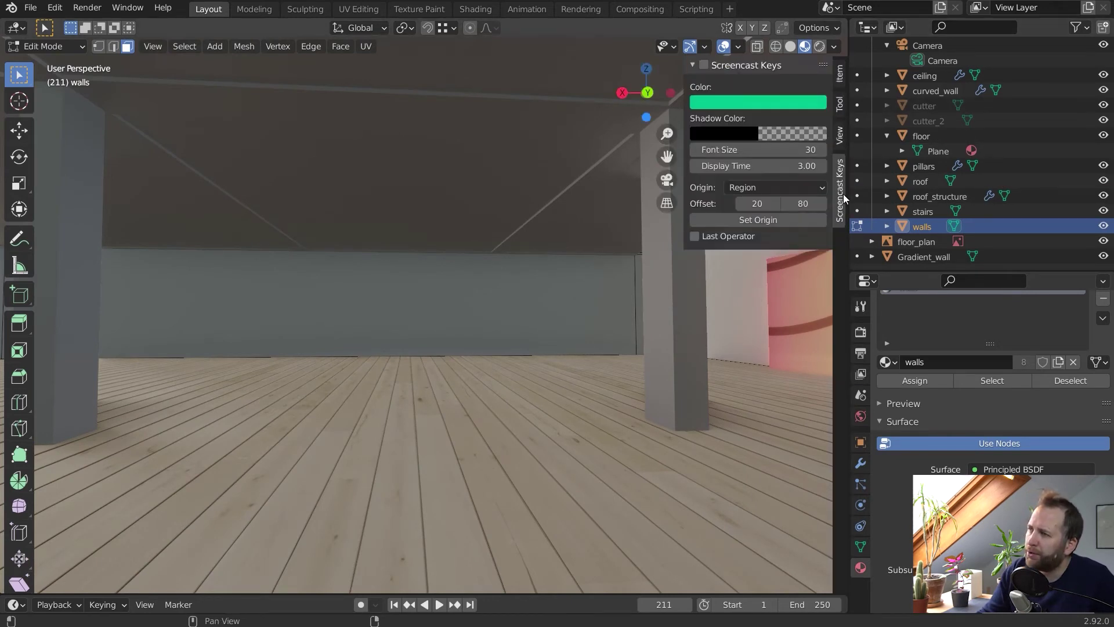
pyautogui.scroll(1, 415, 328)
pyautogui.scroll(-1, 433, 316)
pyautogui.click(692, 65)
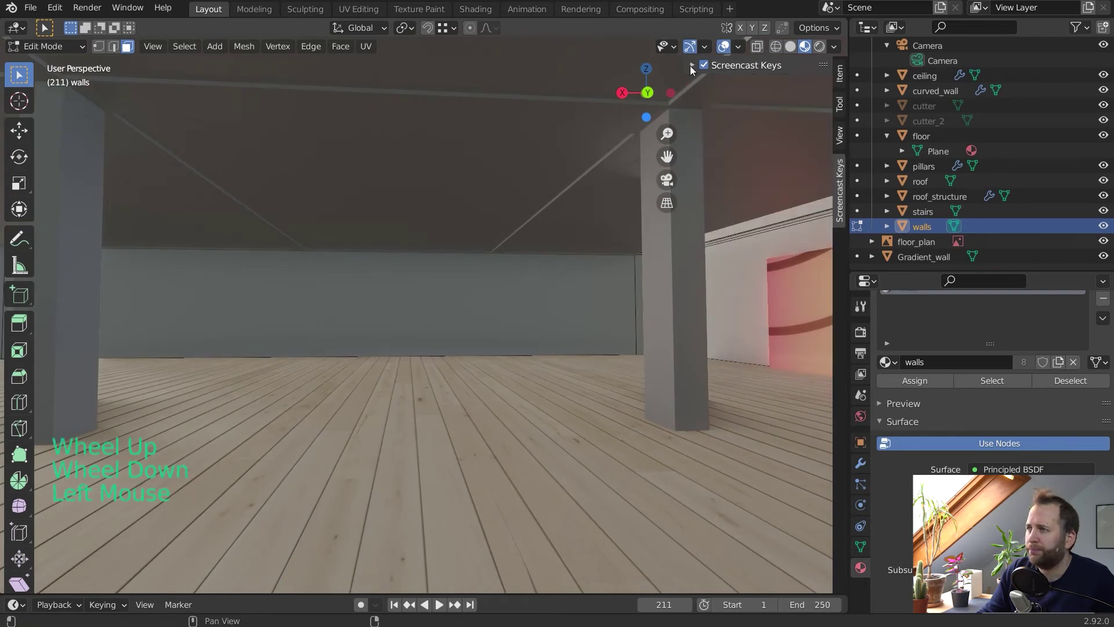
pyautogui.press('n')
# Snap the 3D cursor to the centre of the long far wall's face and return to Object Mode
pyautogui.keyDown('shift'); pyautogui.moveTo(543, 162); pyautogui.dragTo(623, 274, button='middle'); pyautogui.keyUp('shift')
pyautogui.click(482, 260)
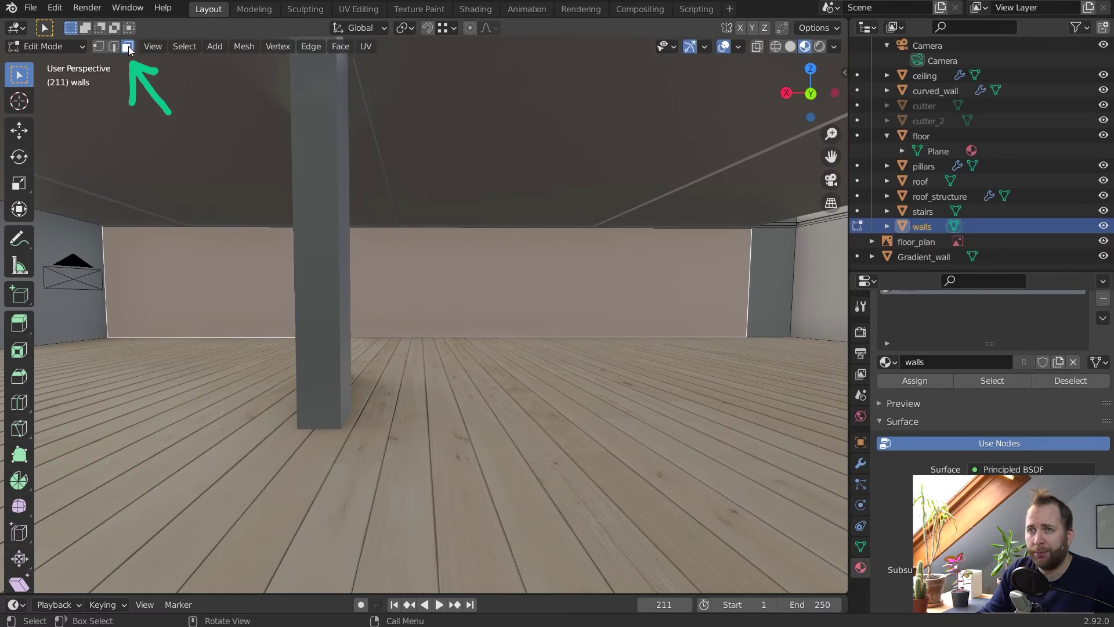
pyautogui.moveTo(614, 201); pyautogui.dragTo(597, 194, button='middle')
pyautogui.keyDown('shift'); pyautogui.moveTo(653, 244); pyautogui.dragTo(428, 226, button='middle'); pyautogui.keyUp('shift')
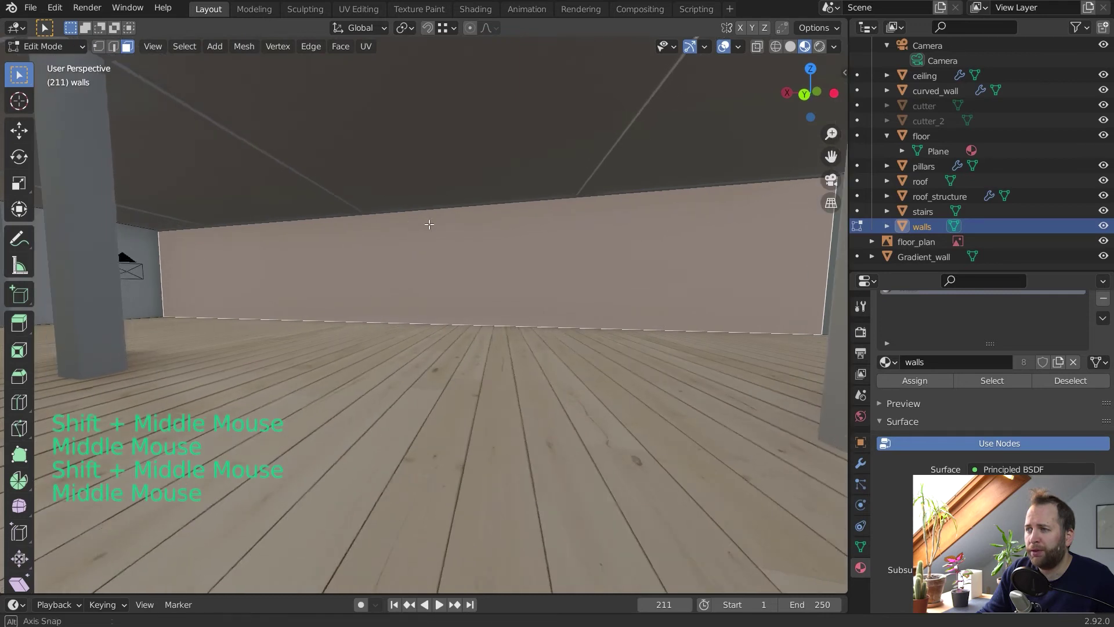
pyautogui.moveTo(460, 259); pyautogui.dragTo(475, 263, button='middle')
pyautogui.scroll(-2, 476, 264)
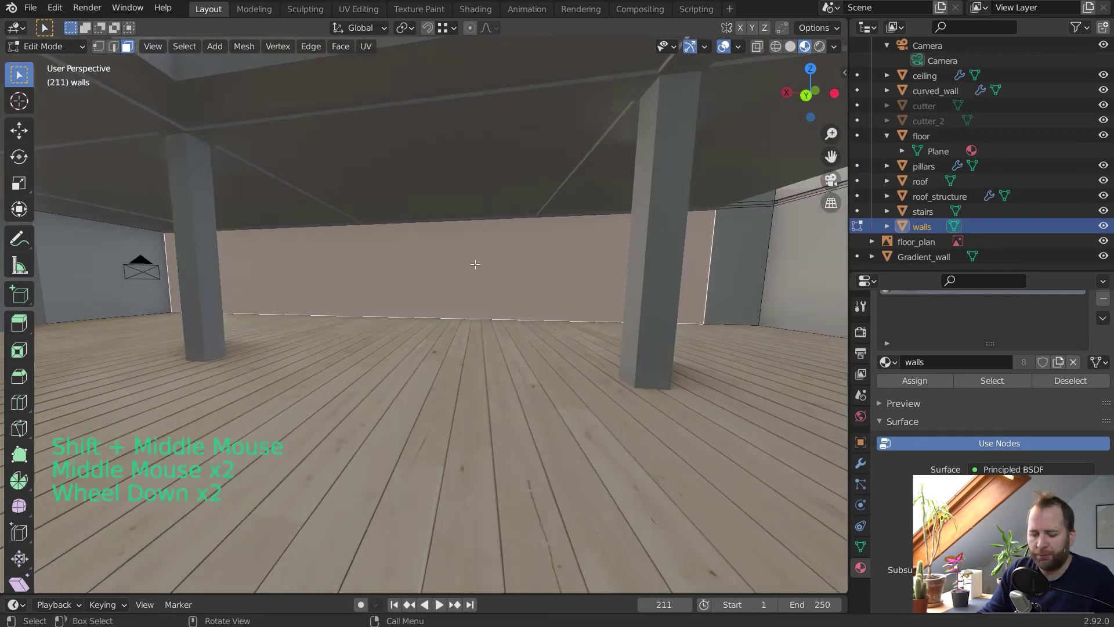
pyautogui.hotkey('shift', 's')
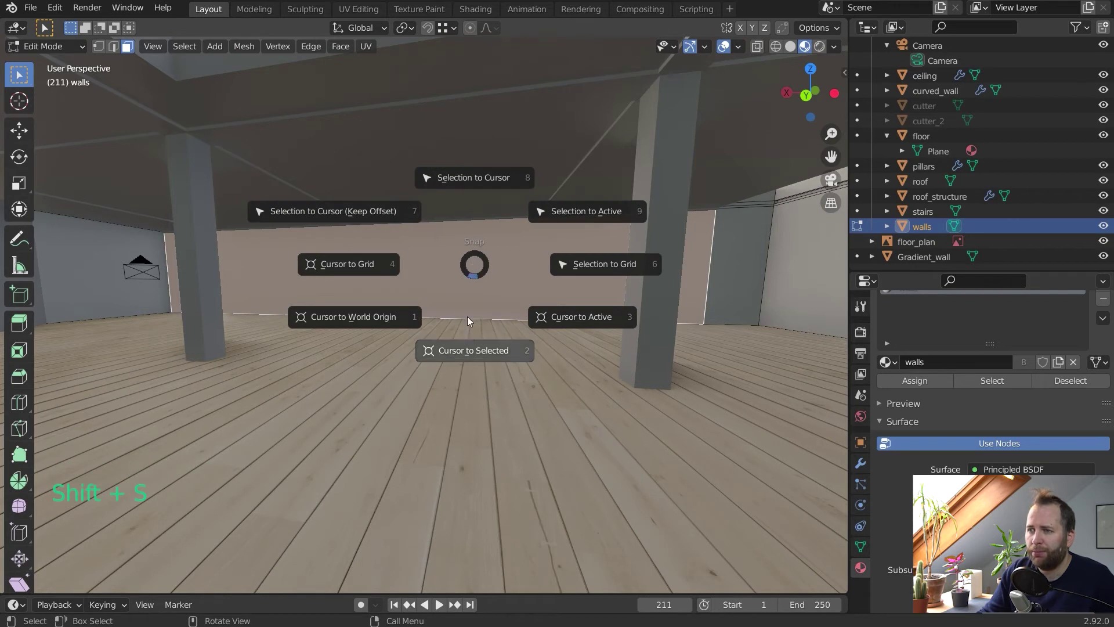
pyautogui.click(482, 355)
pyautogui.moveTo(481, 355); pyautogui.dragTo(412, 231, button='middle')
pyautogui.scroll(-3, 416, 271)
pyautogui.moveTo(416, 271); pyautogui.dragTo(522, 292, button='middle')
pyautogui.scroll(-3, 522, 292)
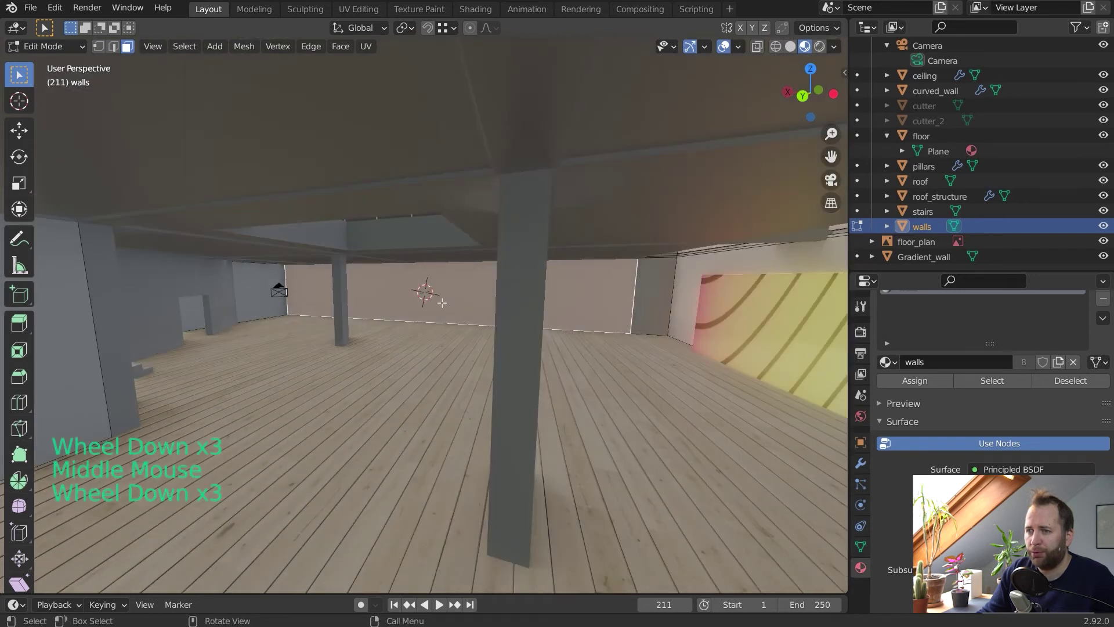
pyautogui.press('Tab')
# Import print_1.jpg as an image plane at the 3D cursor on the long wall, keeping the Principled material setting
pyautogui.moveTo(438, 312); pyautogui.dragTo(498, 304, button='middle')
pyautogui.scroll(3, 448, 300)
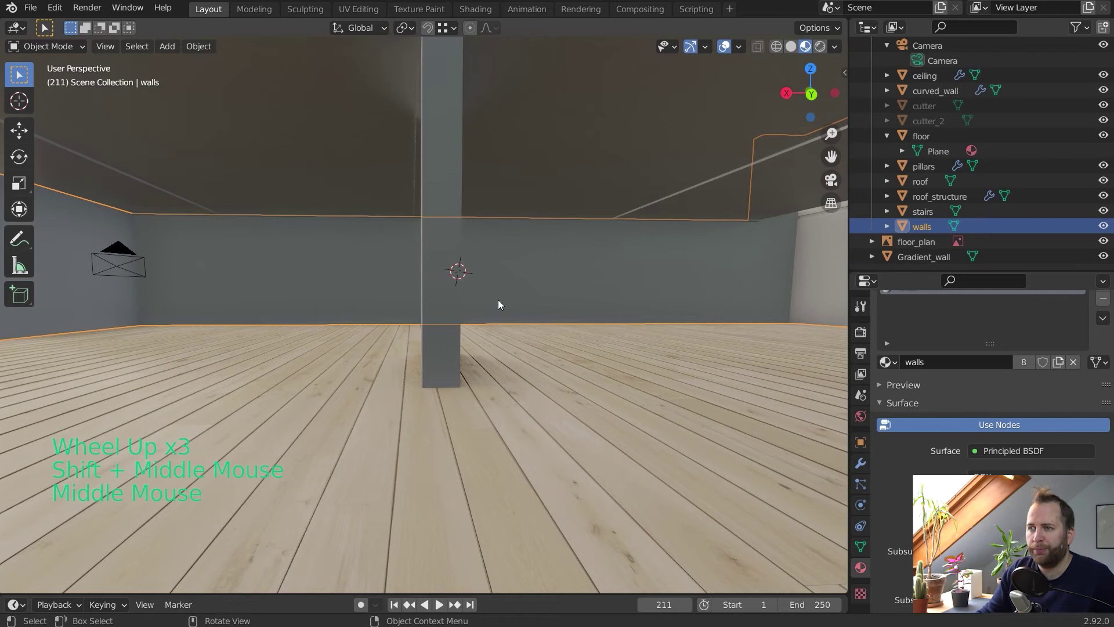
pyautogui.keyDown('shift'); pyautogui.moveTo(694, 243); pyautogui.dragTo(587, 256, button='middle'); pyautogui.keyUp('shift')
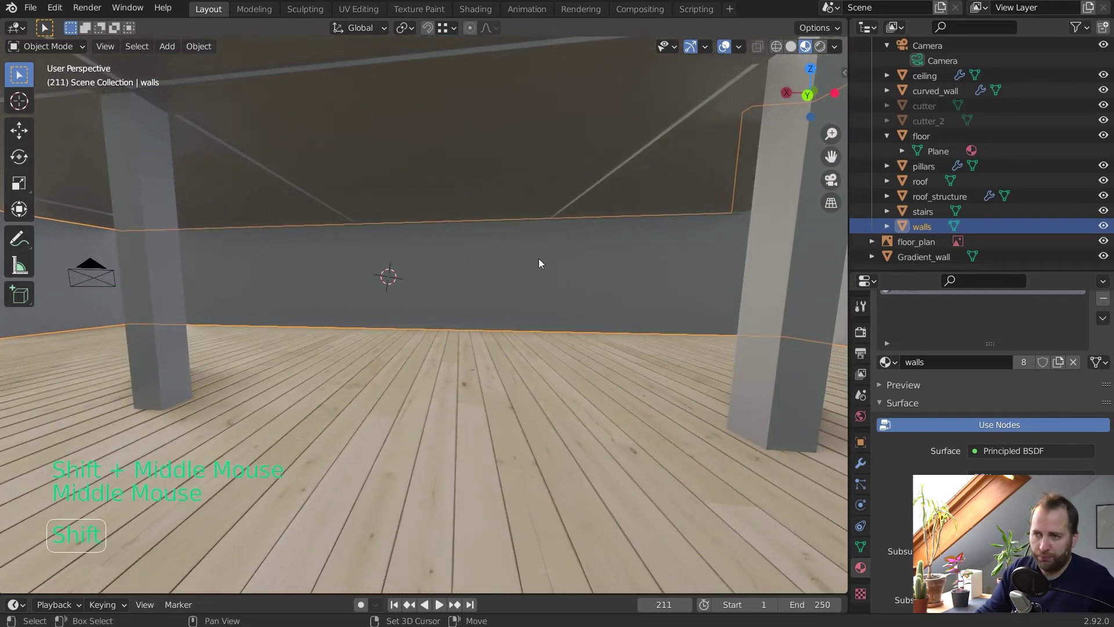
pyautogui.hotkey('shift', 'a')
pyautogui.moveTo(539, 259)
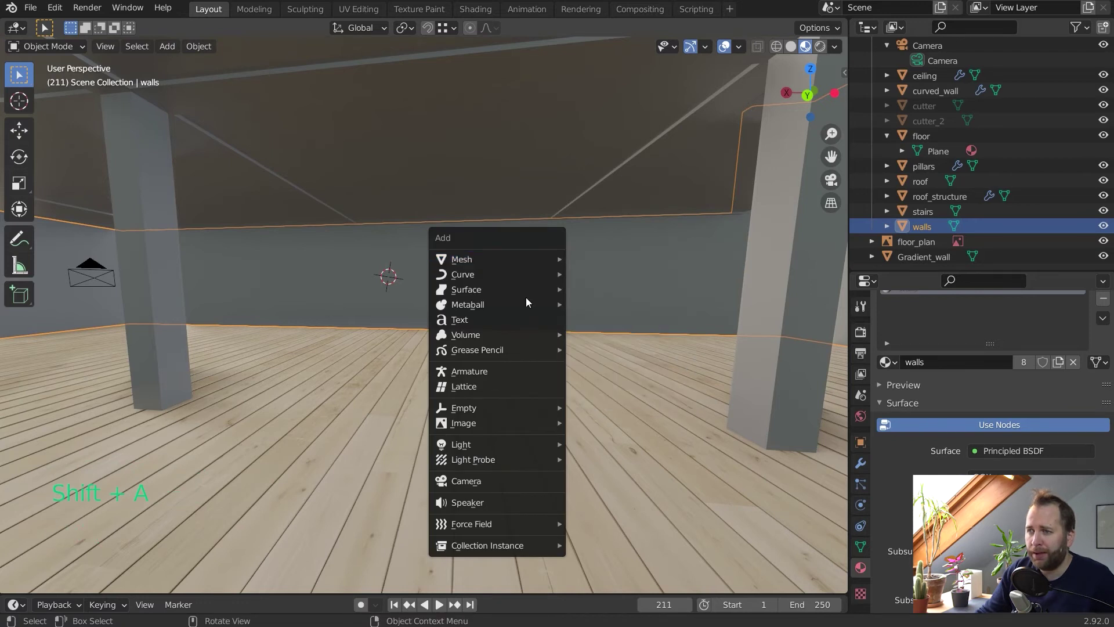
pyautogui.moveTo(485, 422)
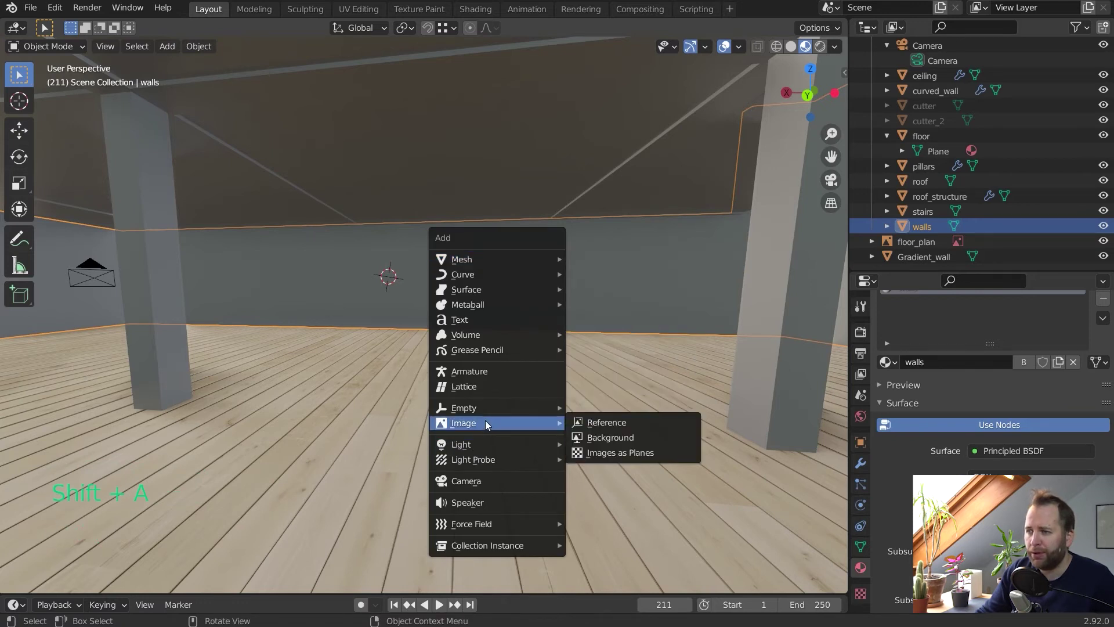
pyautogui.click(589, 454)
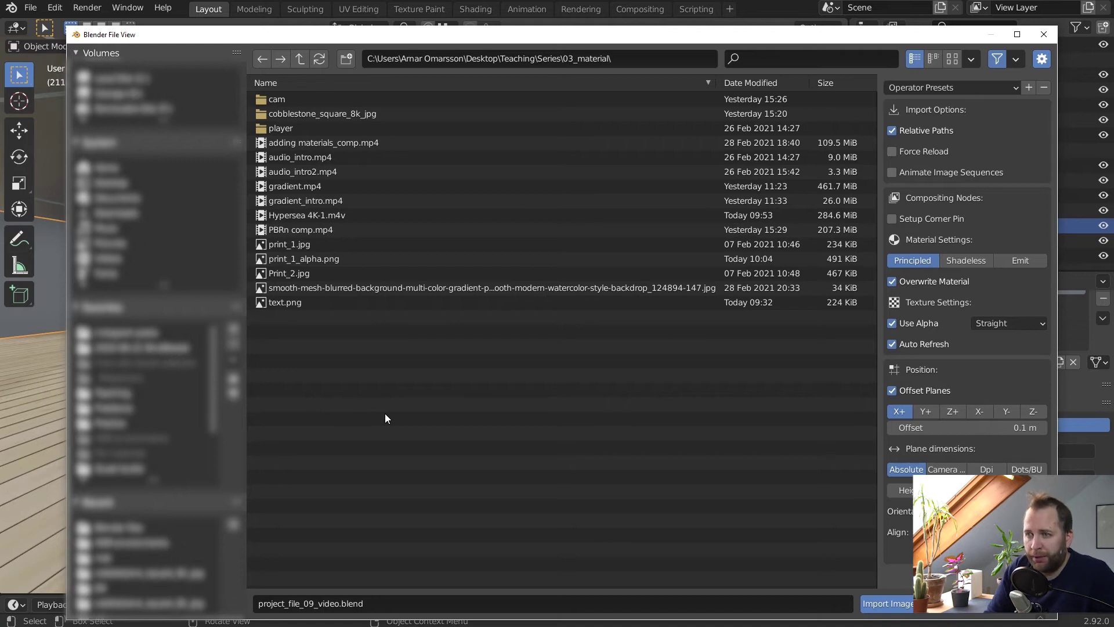
pyautogui.click(313, 247)
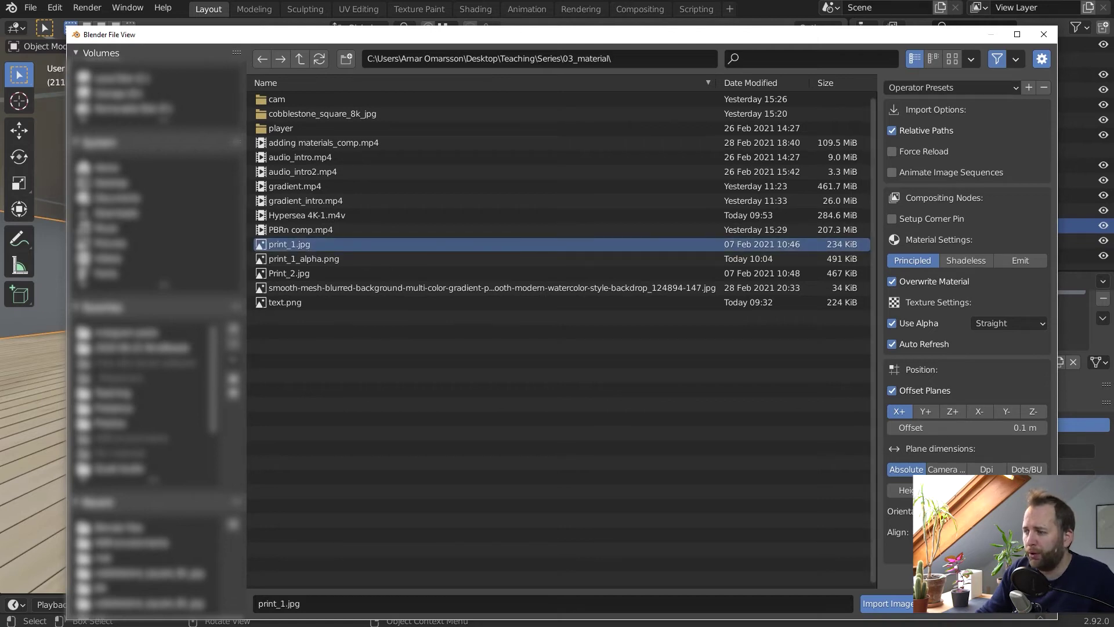
pyautogui.click(894, 605)
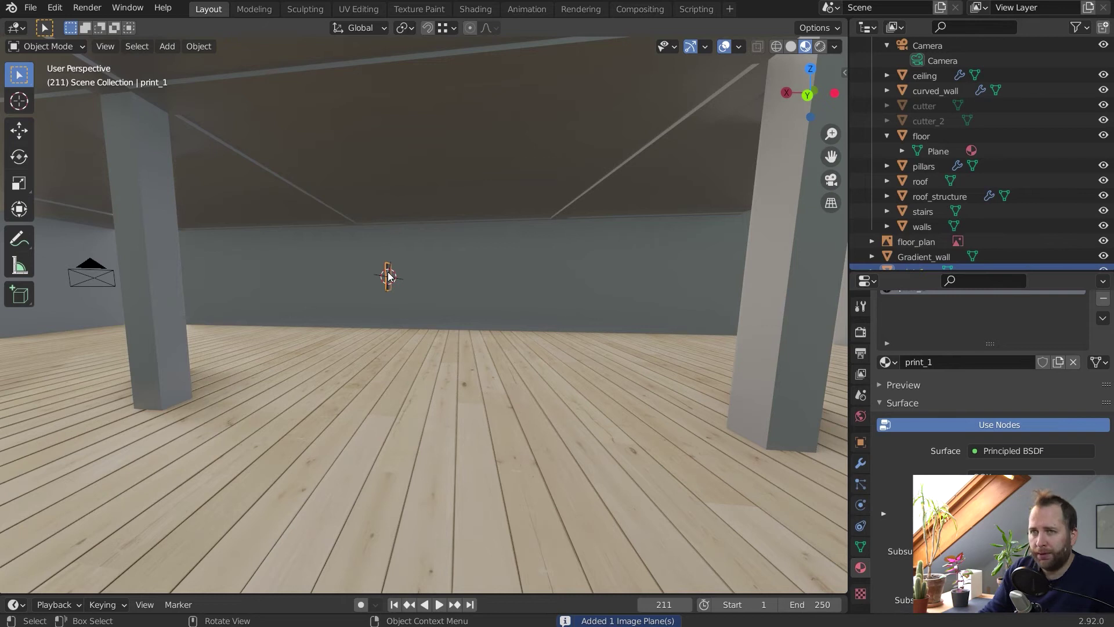
# Rotate the print_1 plane 90° about the global Z axis so it lies parallel to the wall
pyautogui.scroll(5, 387, 276)
pyautogui.keyDown('shift'); pyautogui.moveTo(377, 266); pyautogui.dragTo(368, 272, button='middle'); pyautogui.keyUp('shift')
pyautogui.moveTo(369, 271); pyautogui.dragTo(449, 290, button='middle')
pyautogui.scroll(4, 495, 281)
pyautogui.scroll(-1, 370, 288)
pyautogui.scroll(-2, 370, 288)
pyautogui.scroll(-2, 420, 289)
pyautogui.press('r')
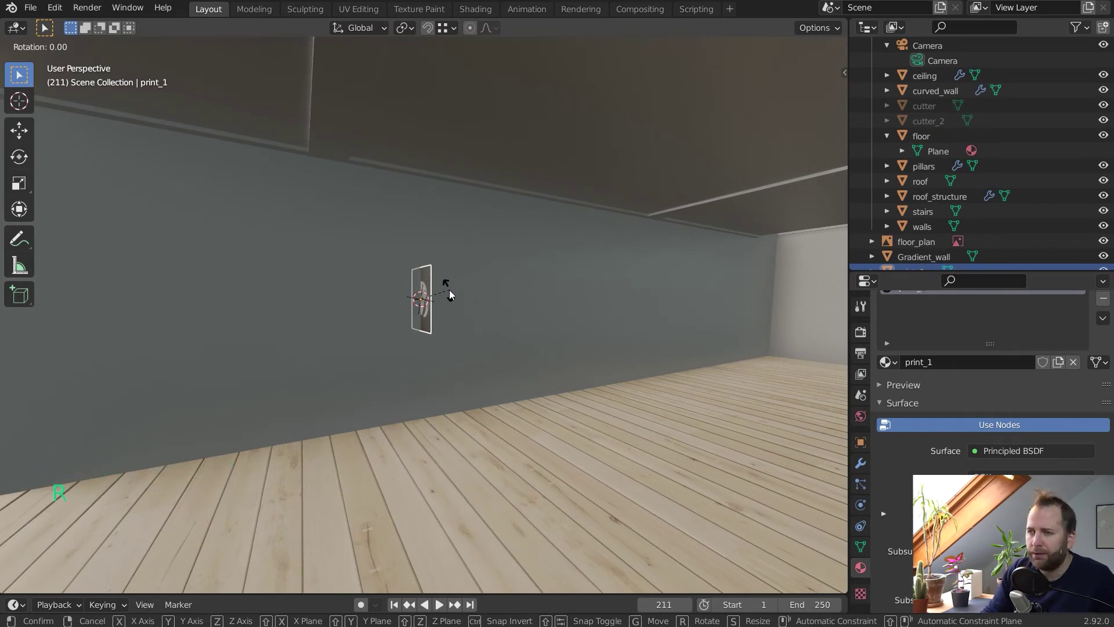
pyautogui.write('z')
pyautogui.write('90')
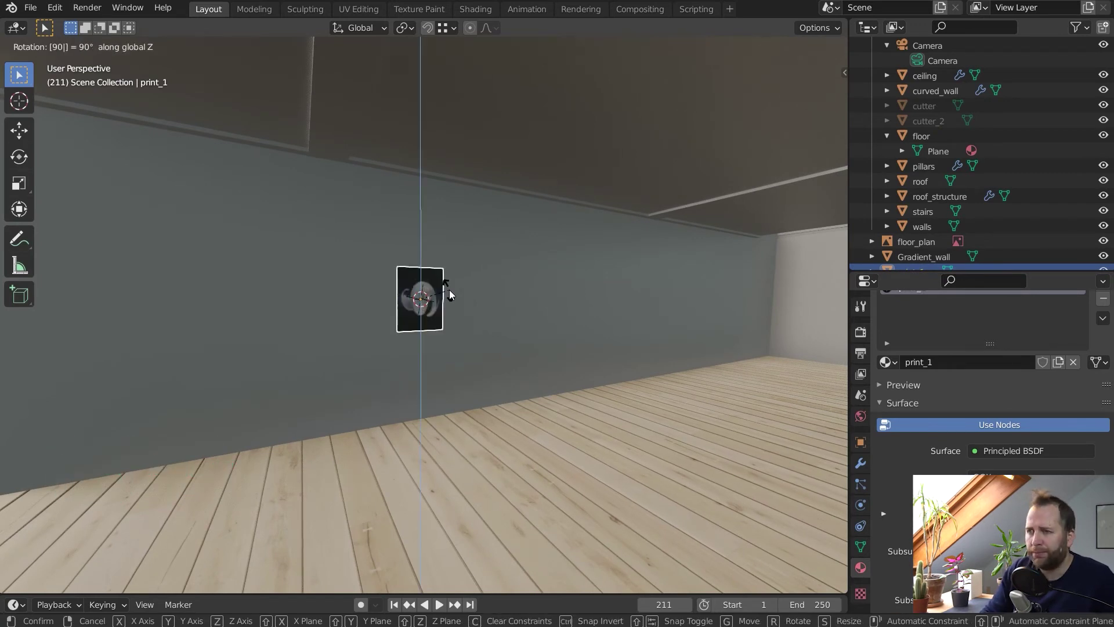
pyautogui.press('Return')
# Move the print_1 plane about 0.012 m along global Y so it sits just in front of the wall
pyautogui.scroll(4, 450, 287)
pyautogui.scroll(-3, 450, 280)
pyautogui.moveTo(450, 280); pyautogui.dragTo(441, 308, button='middle')
pyautogui.scroll(-3, 490, 279)
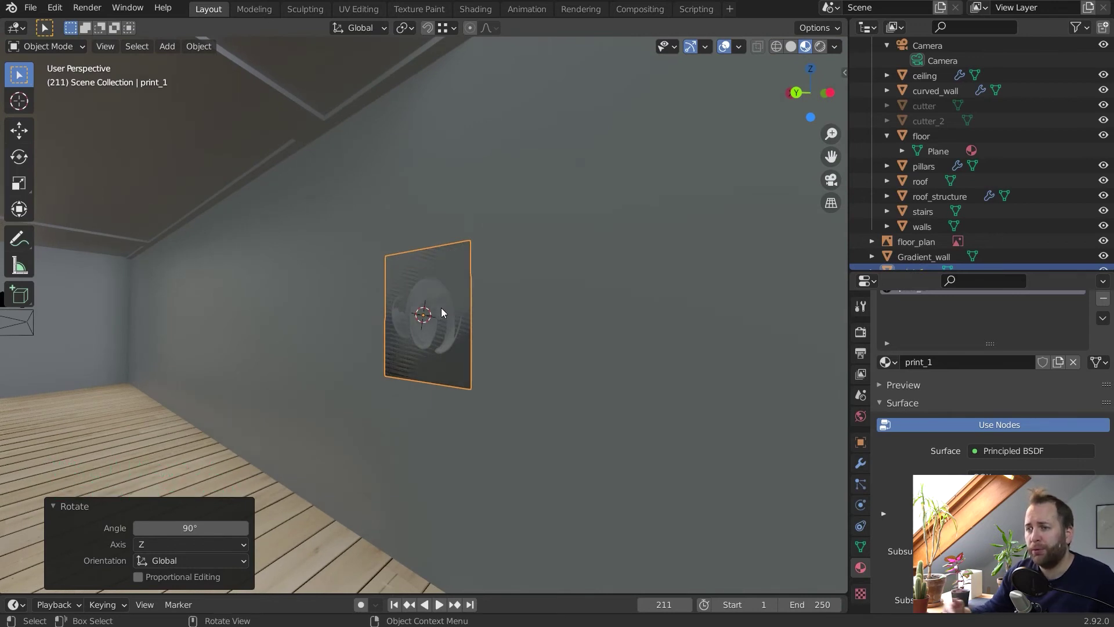
pyautogui.moveTo(441, 307); pyautogui.dragTo(470, 294, button='middle')
pyautogui.press('g')
pyautogui.press('y')
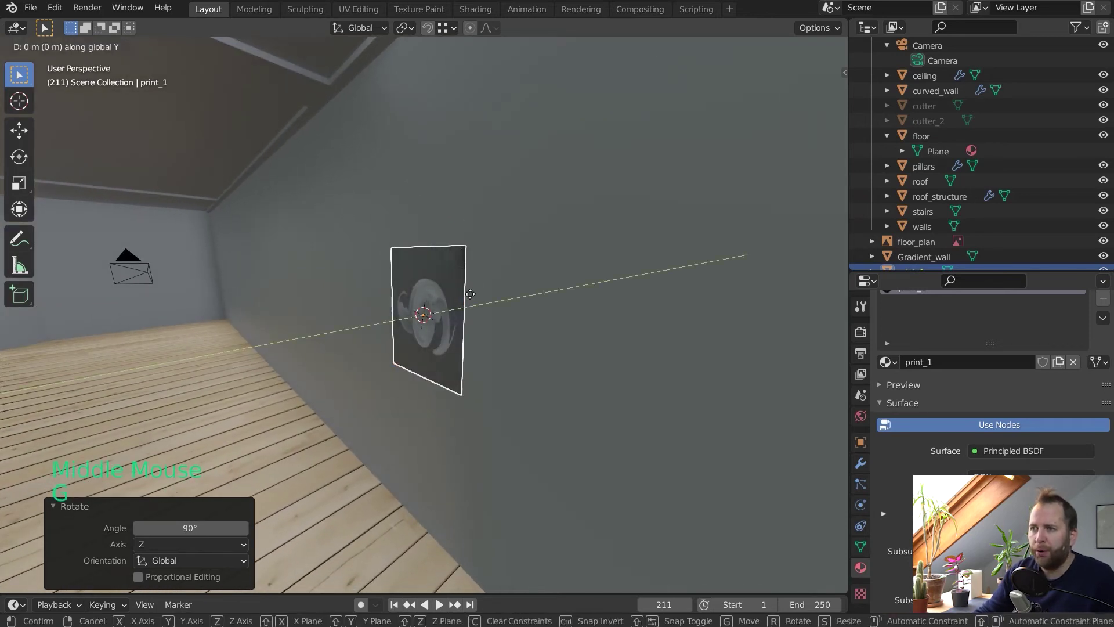
pyautogui.click(469, 299)
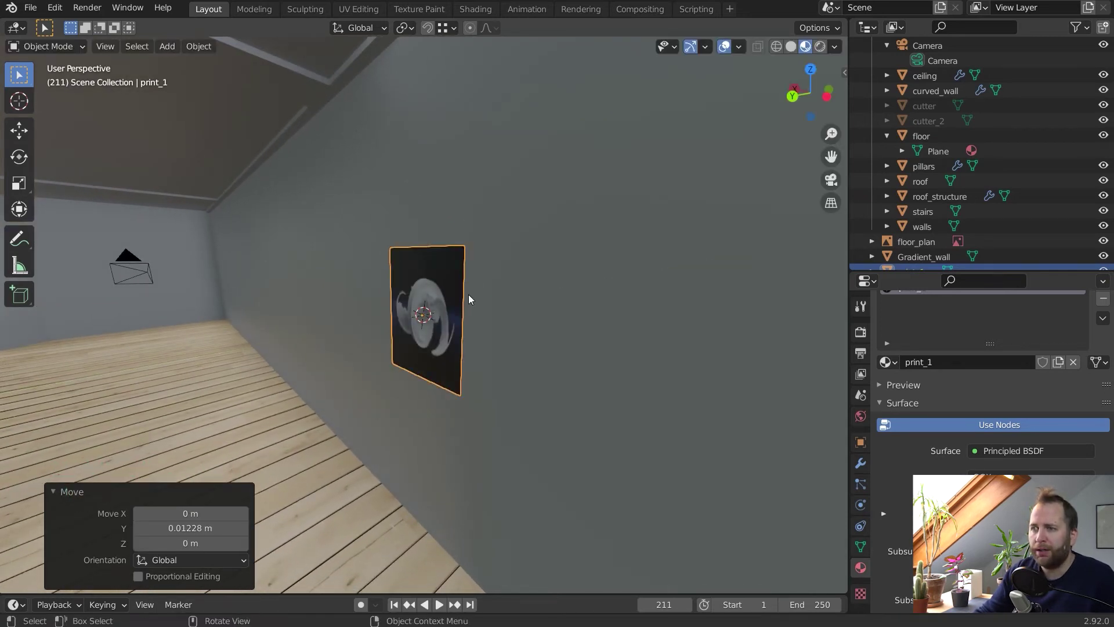
# Switch to the Shading workspace and frame the print_1 plane face-on in its viewport
pyautogui.moveTo(381, 311); pyautogui.dragTo(400, 270, button='middle')
pyautogui.scroll(5, 626, 323)
pyautogui.scroll(-3, 393, 316)
pyautogui.scroll(4, 462, 291)
pyautogui.moveTo(462, 292)
pyautogui.keyDown('shift'); pyautogui.mouseDown(button='middle')
pyautogui.moveTo(514, 253)
pyautogui.moveTo(439, 268)
pyautogui.mouseUp(button='middle'); pyautogui.keyUp('shift')
pyautogui.scroll(-3, 439, 268)
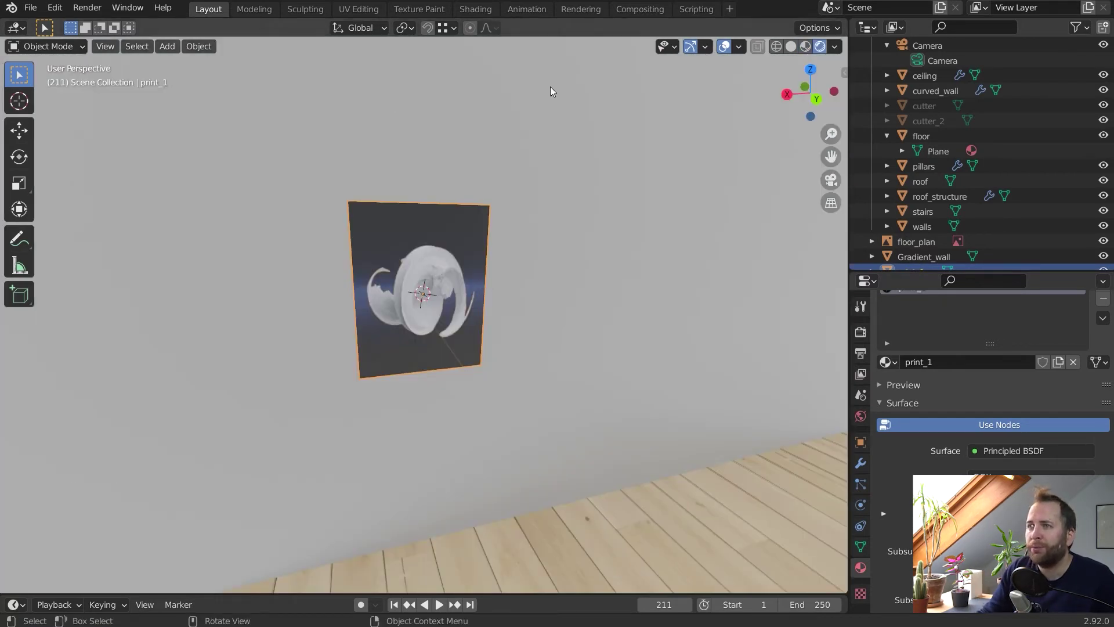
pyautogui.click(481, 10)
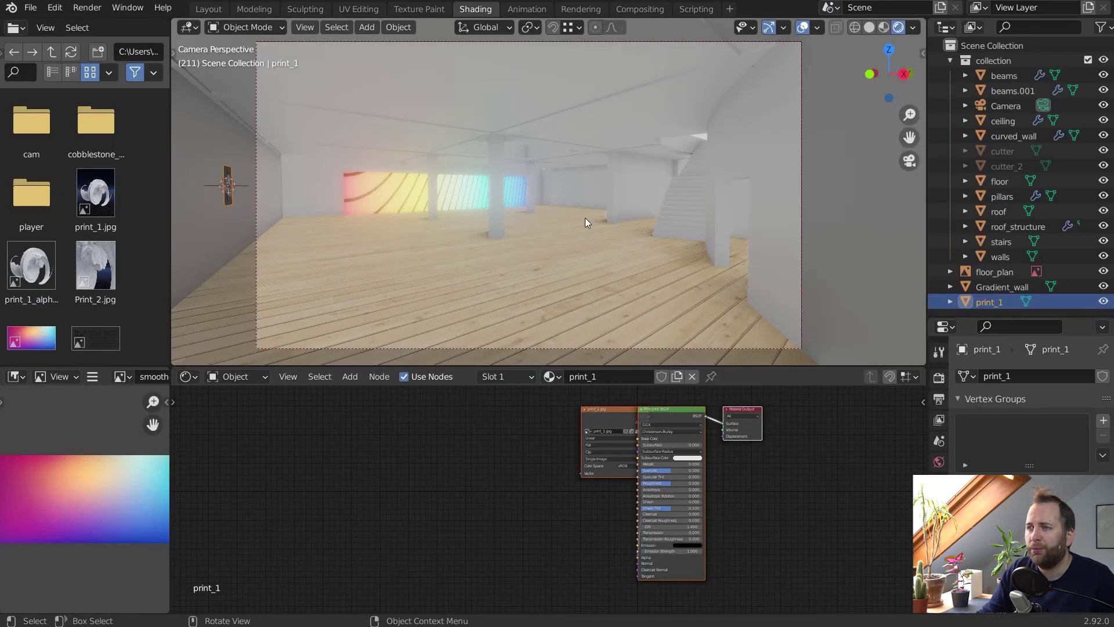
pyautogui.press('KP_Decimal')
pyautogui.moveTo(415, 175); pyautogui.dragTo(435, 198, button='middle')
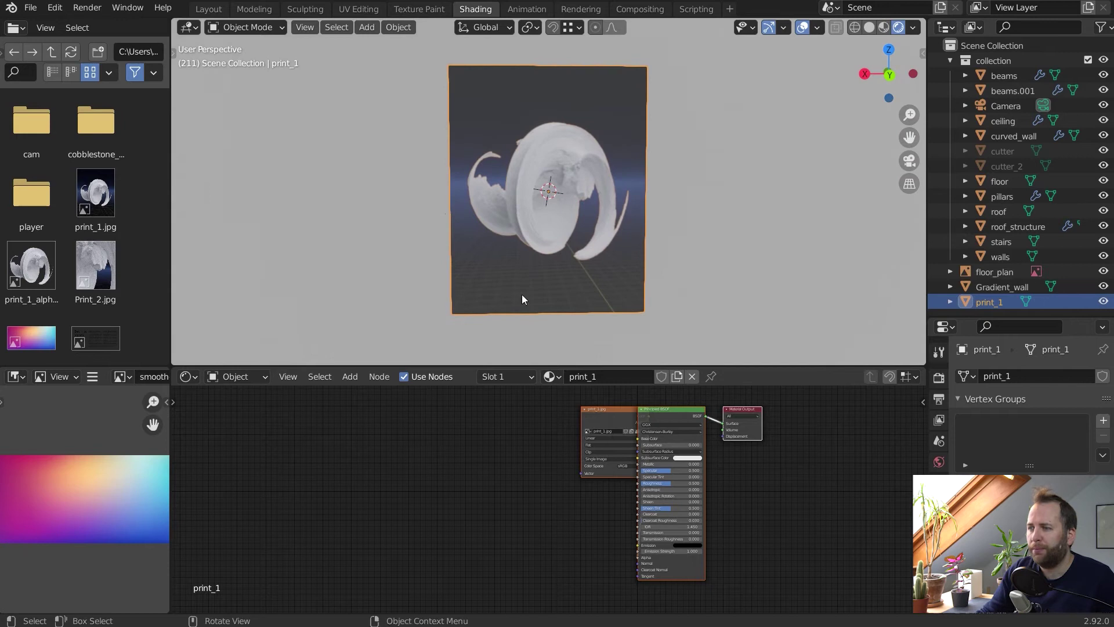
# Enlarge the shader editor and space the print_1.jpg image node away from the Principled BSDF node
pyautogui.moveTo(619, 370); pyautogui.dragTo(601, 268)
pyautogui.moveTo(614, 358); pyautogui.dragTo(501, 365)
pyautogui.scroll(3, 592, 398)
pyautogui.moveTo(627, 398); pyautogui.dragTo(454, 428, button='middle')
pyautogui.scroll(1, 521, 410)
pyautogui.moveTo(334, 372); pyautogui.dragTo(342, 352)
pyautogui.moveTo(719, 424); pyautogui.dragTo(723, 395, button='middle')
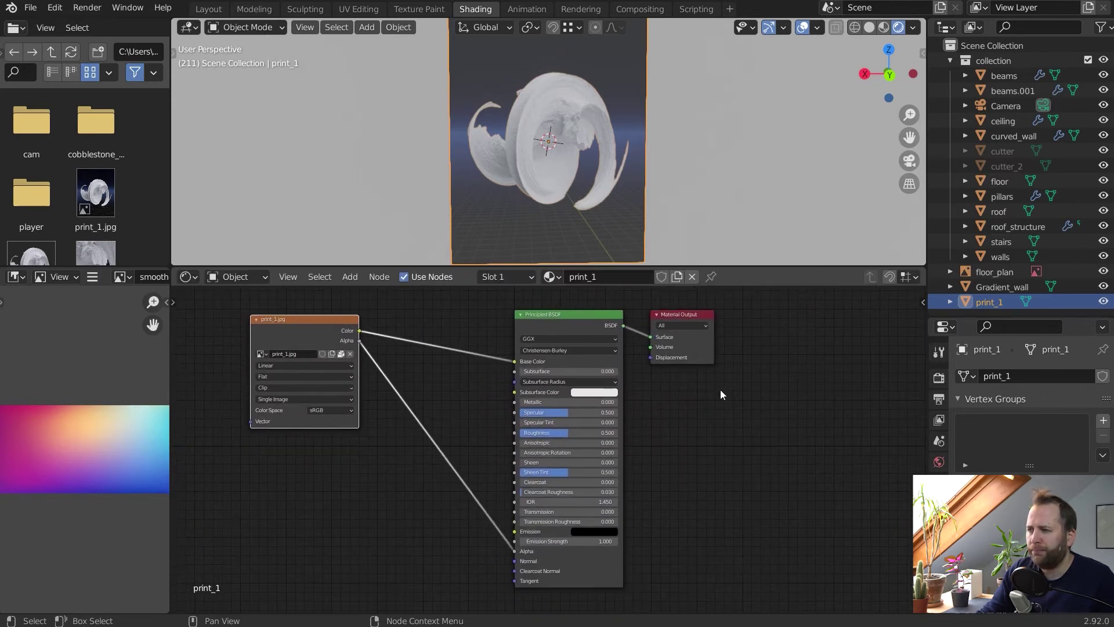
pyautogui.moveTo(594, 323); pyautogui.dragTo(588, 325)
pyautogui.moveTo(674, 377); pyautogui.dragTo(720, 376, button='middle')
pyautogui.moveTo(367, 323); pyautogui.dragTo(329, 324)
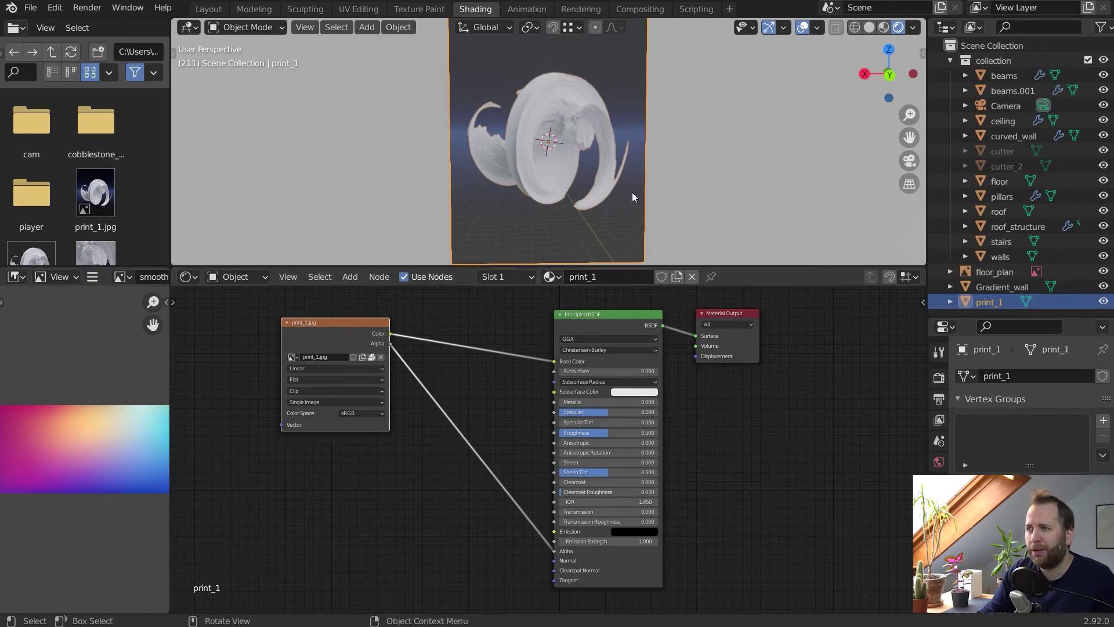
pyautogui.scroll(-1, 635, 161)
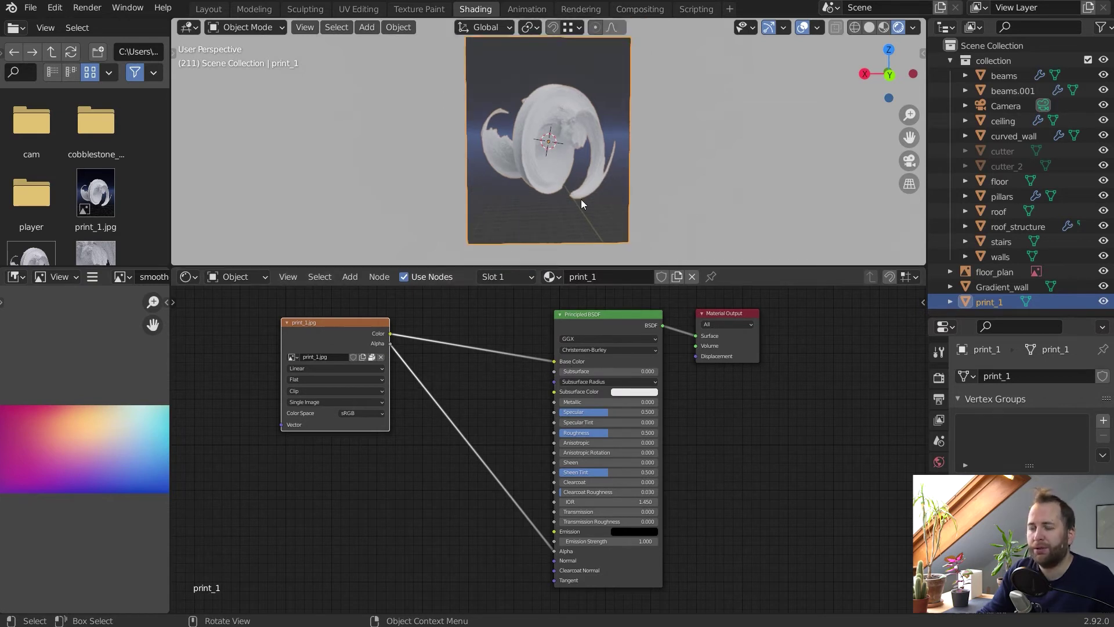
# Disconnect the print_1.jpg image's Alpha output from the Principled BSDF's Alpha input
pyautogui.moveTo(374, 332); pyautogui.dragTo(382, 335)
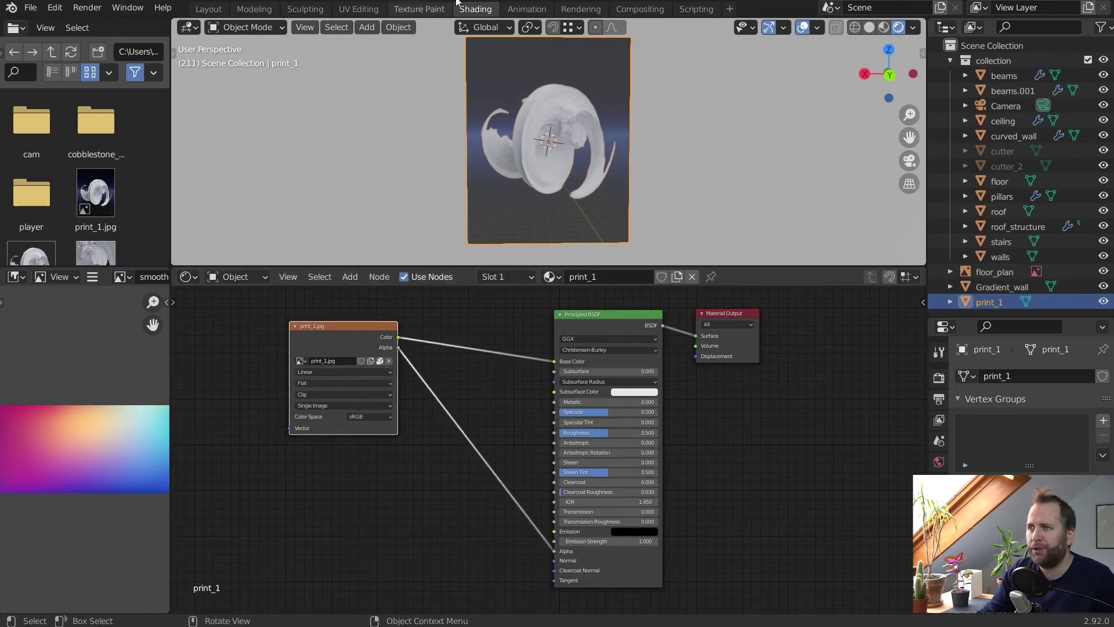
pyautogui.moveTo(554, 554); pyautogui.dragTo(475, 449)
pyautogui.moveTo(598, 174); pyautogui.dragTo(687, 130, button='middle')
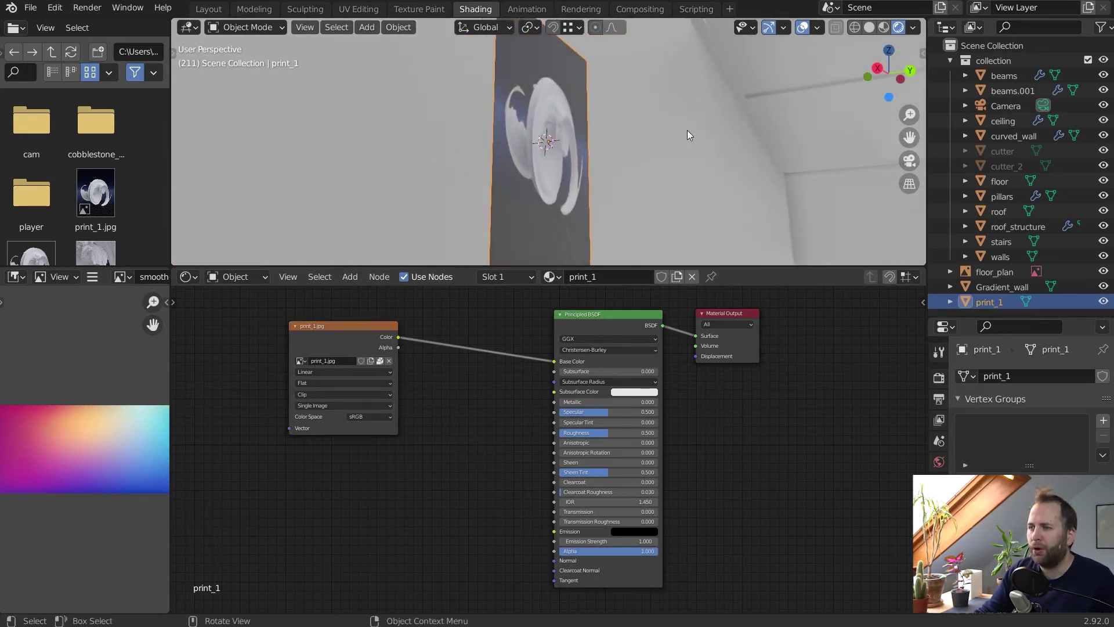
# Compare the print material's Roughness at 0 and 1, and leave it at 0.000
pyautogui.moveTo(607, 432); pyautogui.dragTo(522, 437)
pyautogui.moveTo(596, 444); pyautogui.dragTo(740, 459)
pyautogui.moveTo(684, 120); pyautogui.dragTo(635, 137, button='middle')
pyautogui.scroll(3, 635, 137)
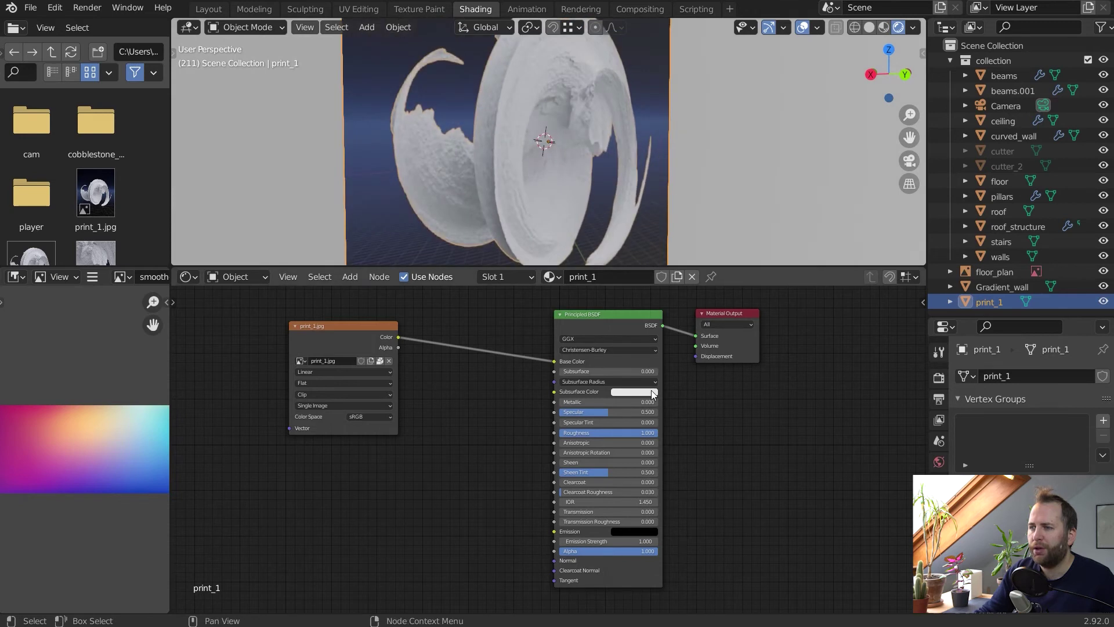
pyautogui.moveTo(632, 432); pyautogui.dragTo(551, 432)
pyautogui.moveTo(754, 152); pyautogui.dragTo(592, 152, button='middle')
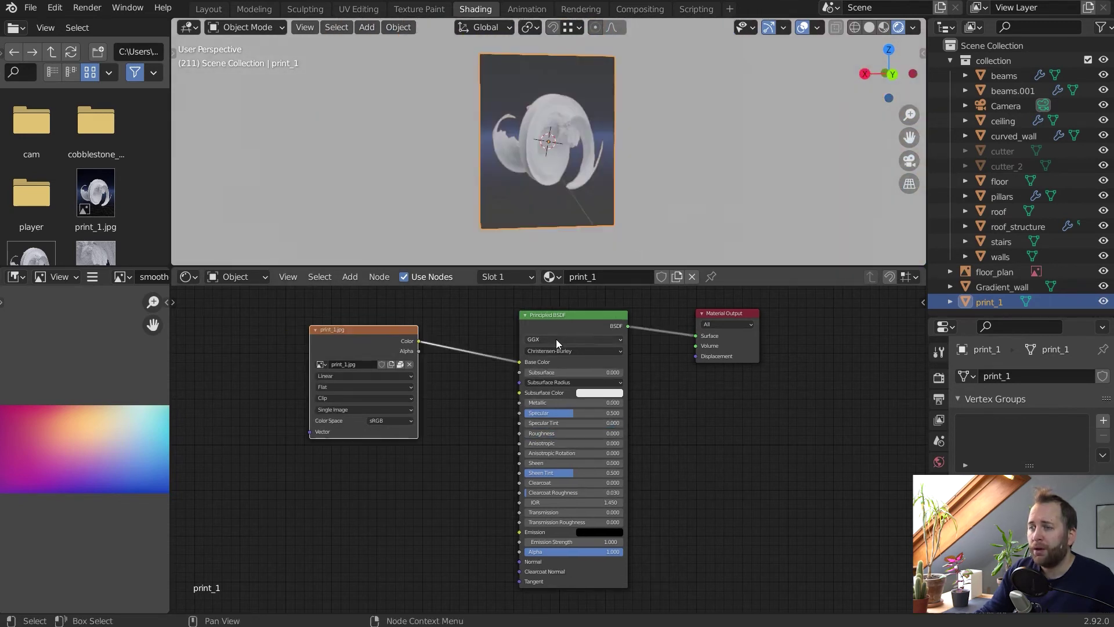
# Move the print_1.jpg image node further from the shader and connect its Color output to the Principled BSDF's Emission input
pyautogui.moveTo(405, 331); pyautogui.dragTo(373, 330)
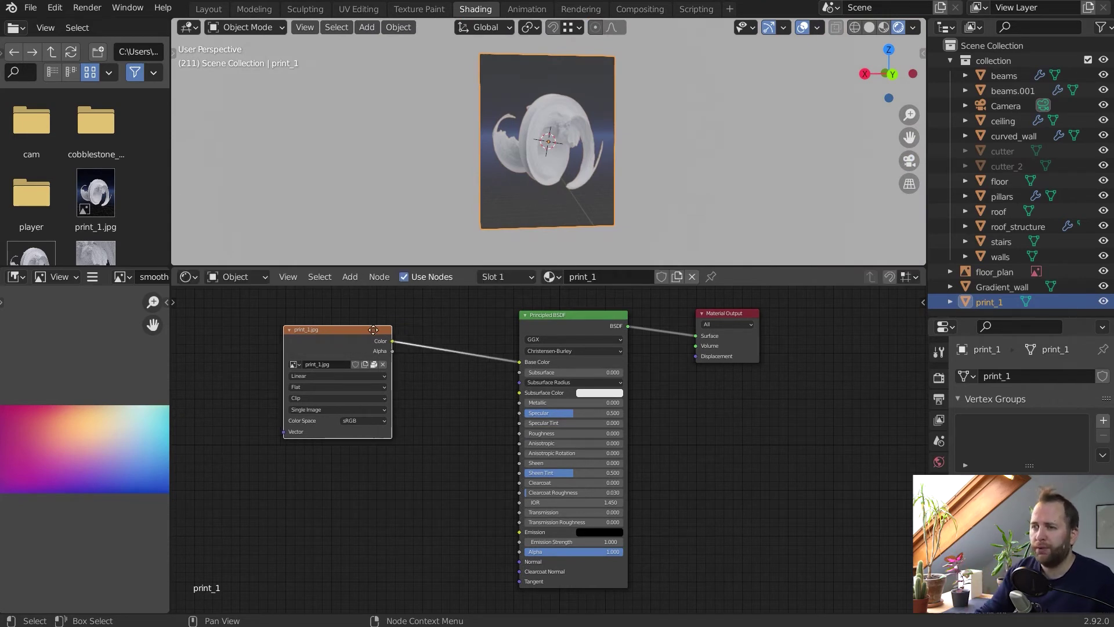
pyautogui.moveTo(371, 343); pyautogui.dragTo(518, 533)
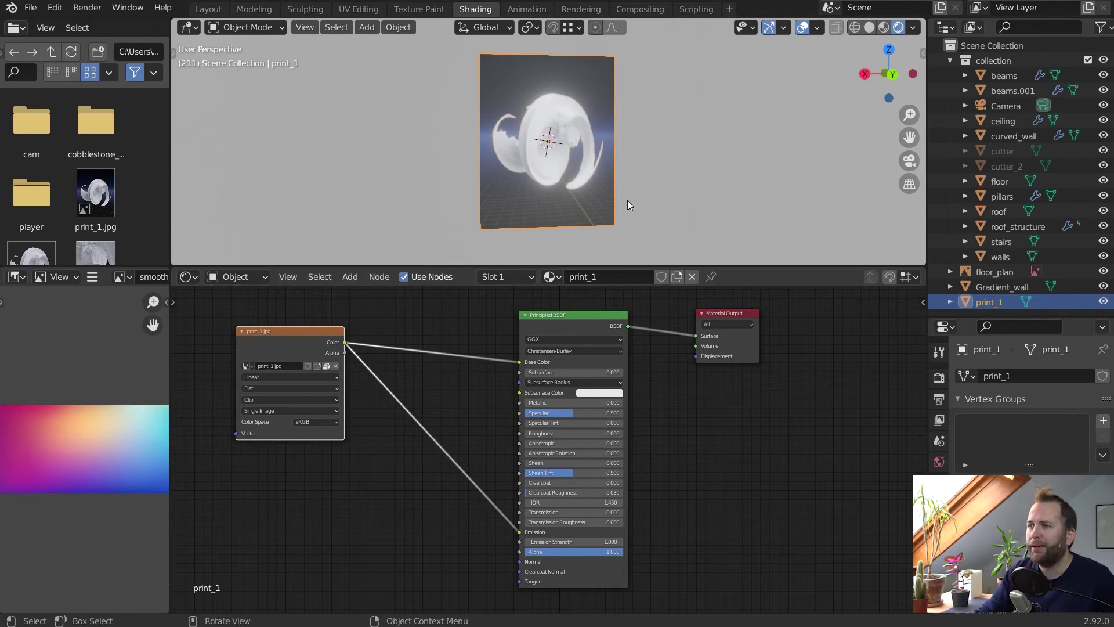
# Turn off Bloom in the Eevee render settings and inspect the print's brightness
pyautogui.moveTo(649, 154); pyautogui.dragTo(701, 149, button='middle')
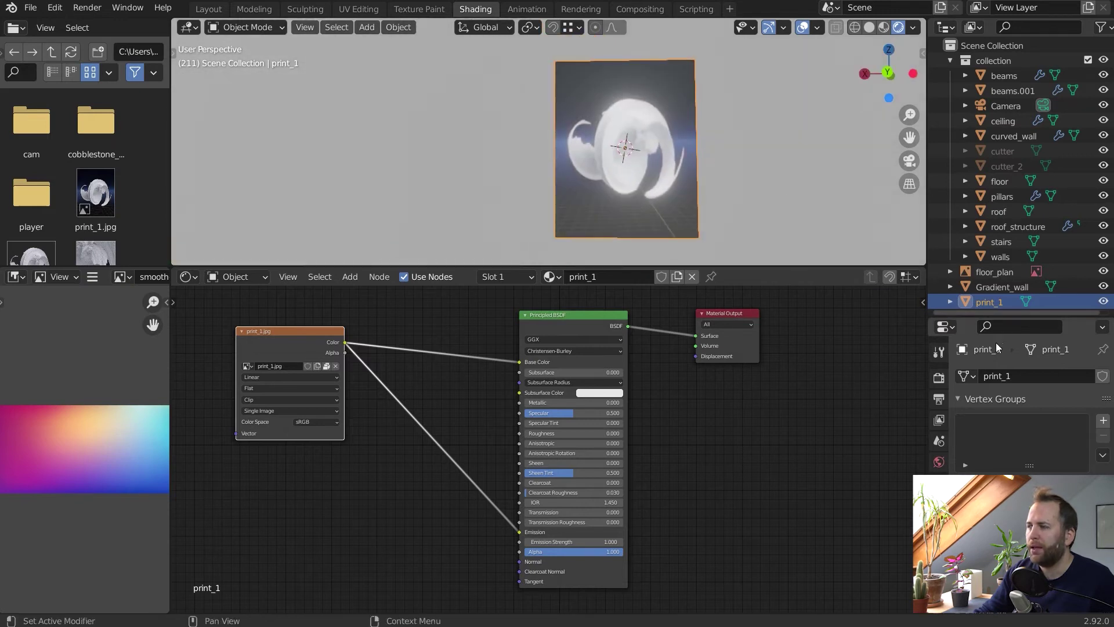
pyautogui.click(938, 378)
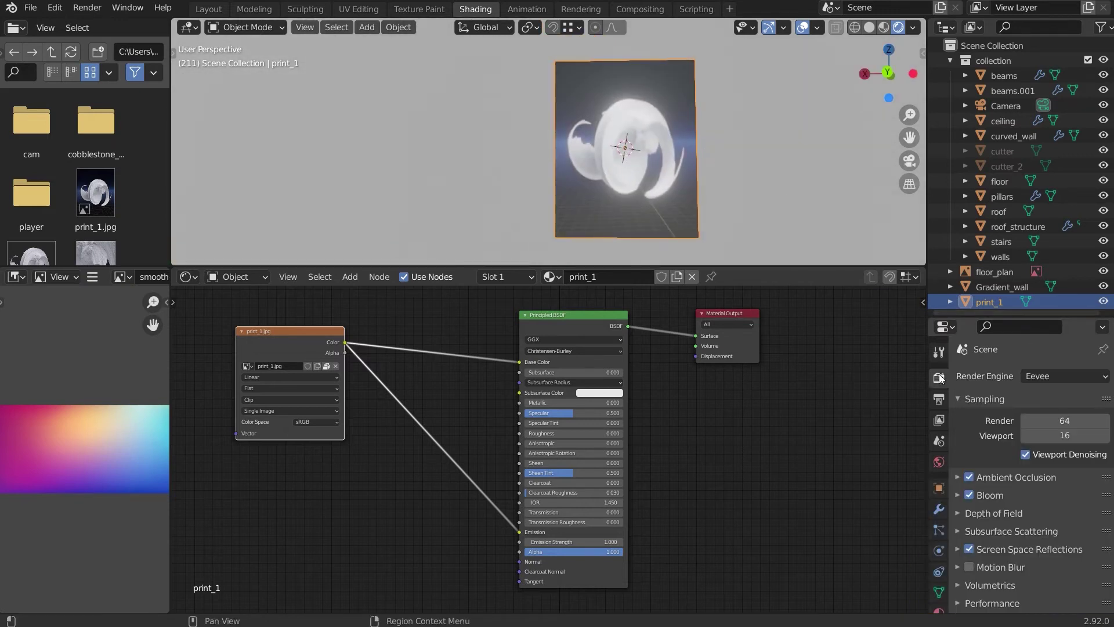
pyautogui.click(969, 494)
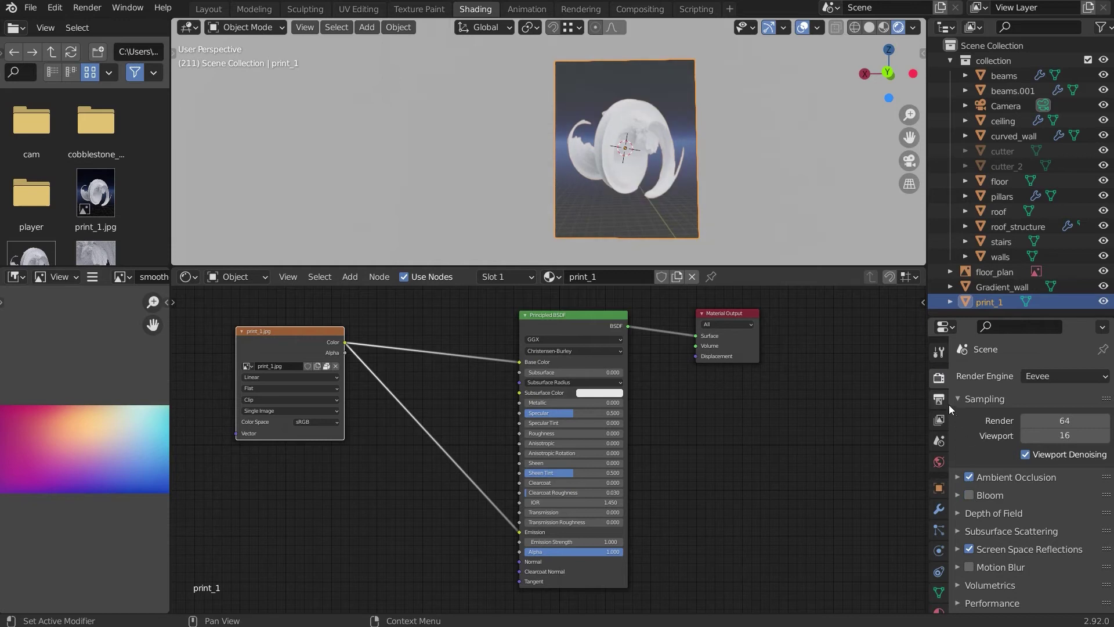
pyautogui.moveTo(725, 174); pyautogui.dragTo(667, 168, button='middle')
pyautogui.scroll(3, 625, 163)
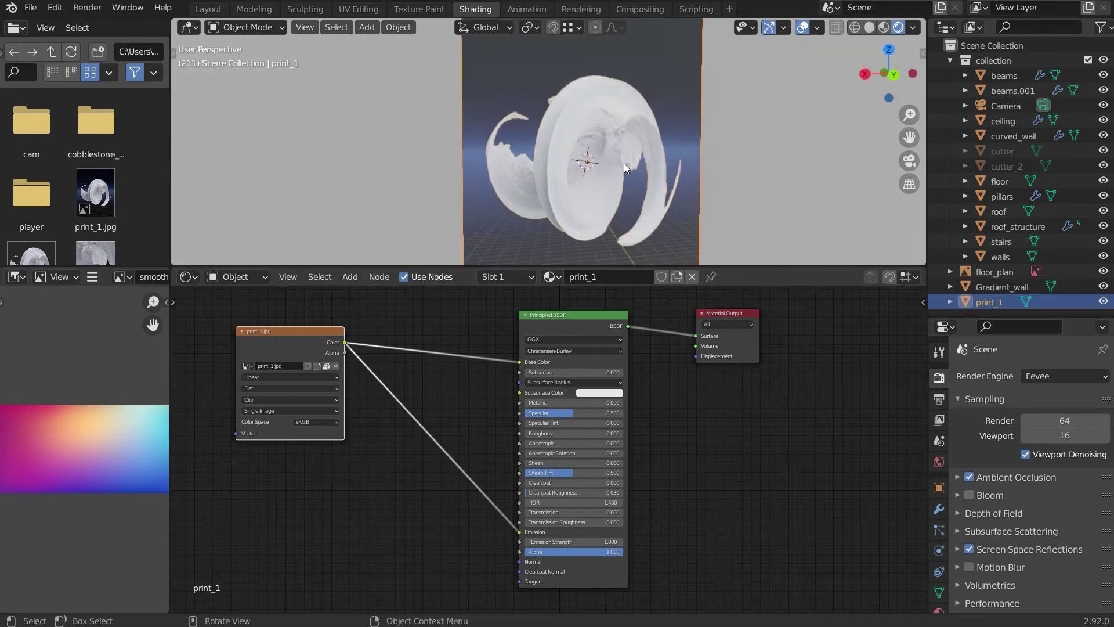
pyautogui.scroll(-2, 625, 163)
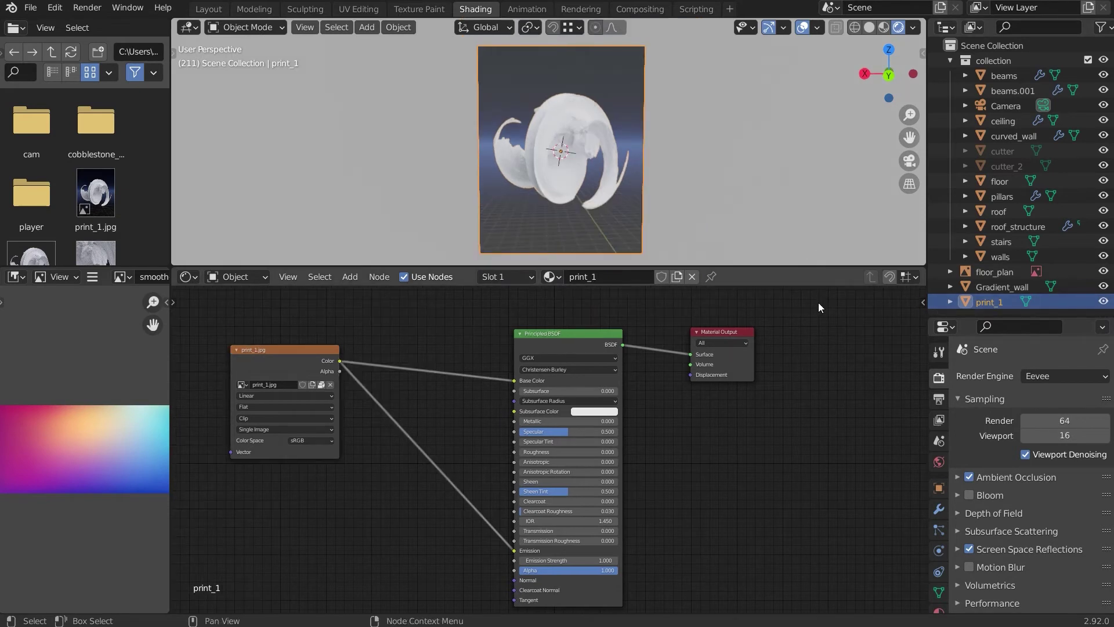
# Switch the render engine to Cycles and view the print at an angle
pyautogui.click(1047, 376)
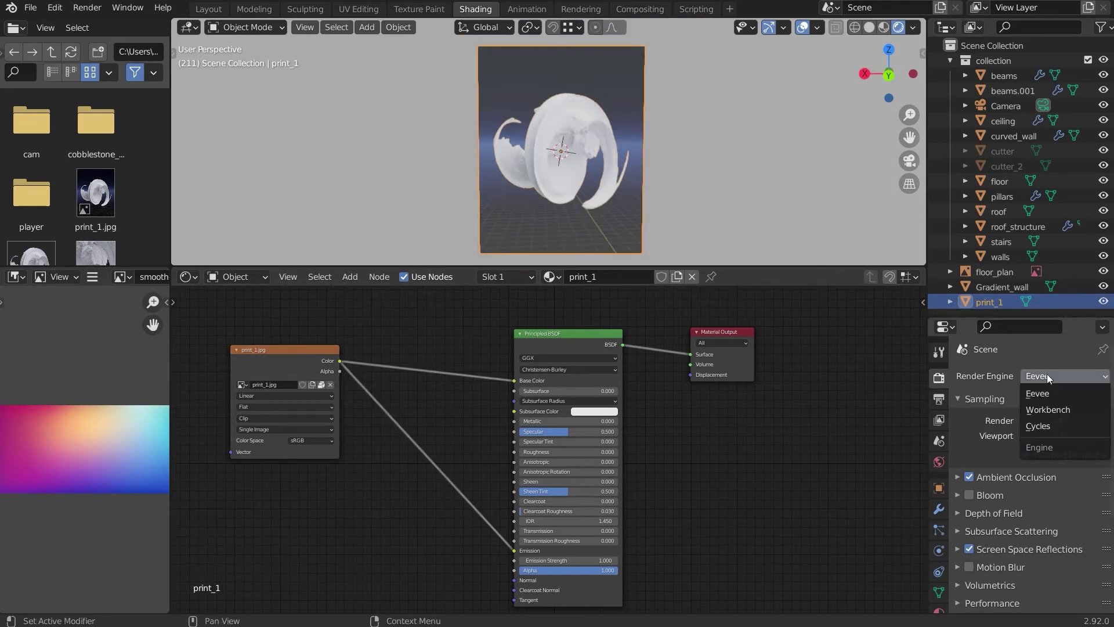
pyautogui.click(1040, 426)
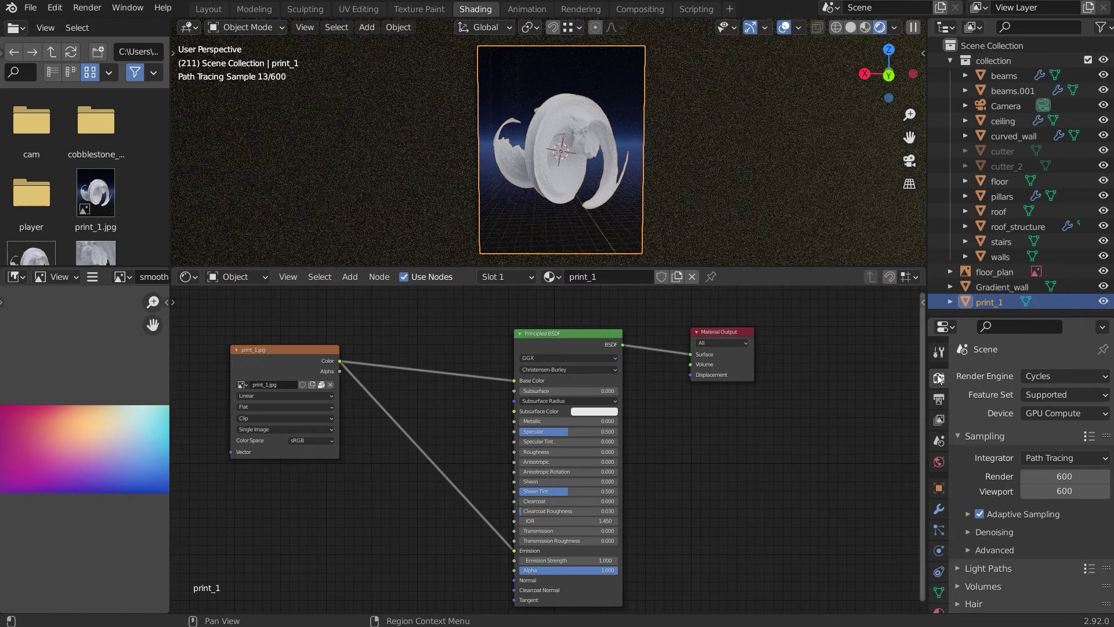
pyautogui.moveTo(538, 142)
pyautogui.mouseDown(button='middle')
pyautogui.moveTo(608, 141)
pyautogui.moveTo(604, 119)
pyautogui.moveTo(604, 141)
pyautogui.mouseUp(button='middle')
pyautogui.scroll(1, 611, 106)
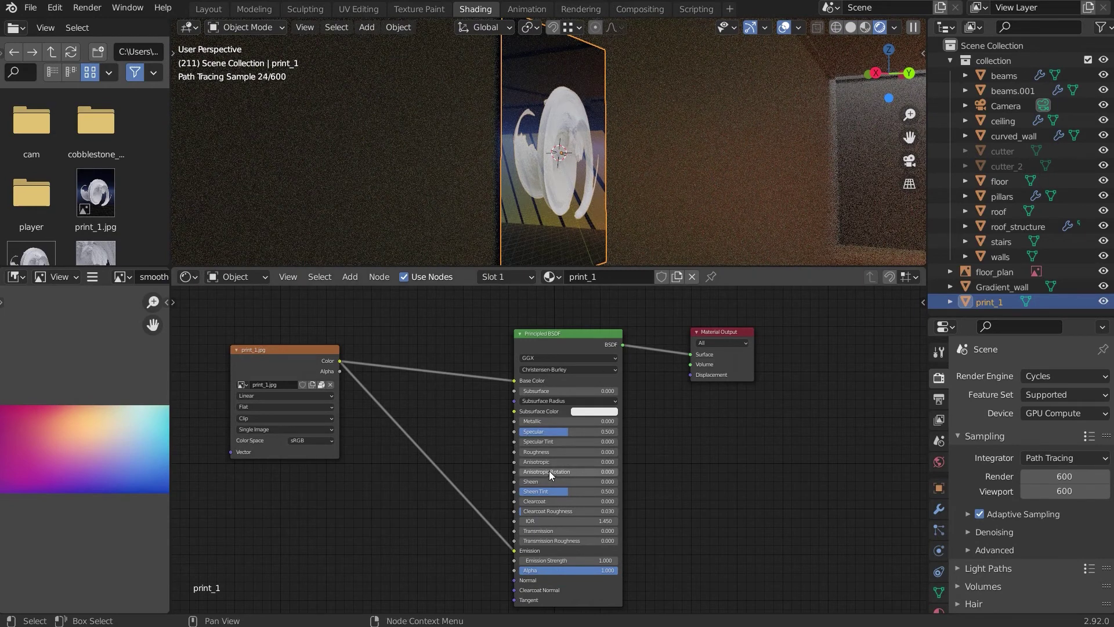
# Compare the print without its Emission link, and reconnect the print_1.jpg Color output to the Principled BSDF's Emission input
pyautogui.moveTo(537, 452)
pyautogui.mouseDown()
pyautogui.moveTo(648, 458)
pyautogui.moveTo(525, 461)
pyautogui.moveTo(519, 546)
pyautogui.moveTo(474, 512)
pyautogui.mouseUp()
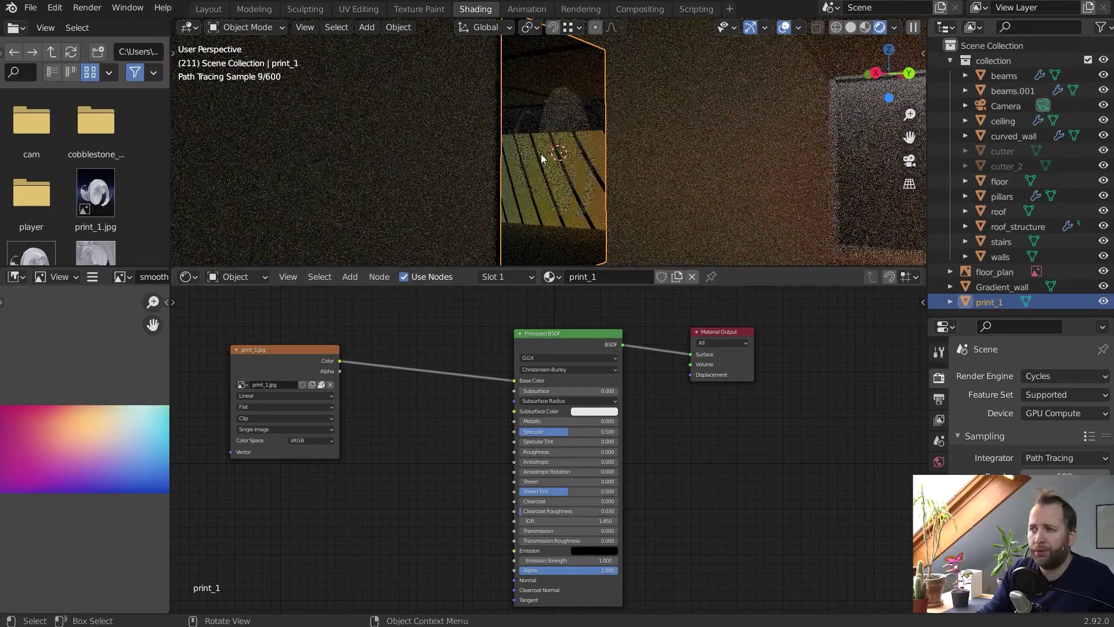
pyautogui.moveTo(592, 124)
pyautogui.mouseDown(button='middle')
pyautogui.moveTo(632, 125)
pyautogui.moveTo(587, 139)
pyautogui.moveTo(595, 161)
pyautogui.moveTo(618, 123)
pyautogui.mouseUp(button='middle')
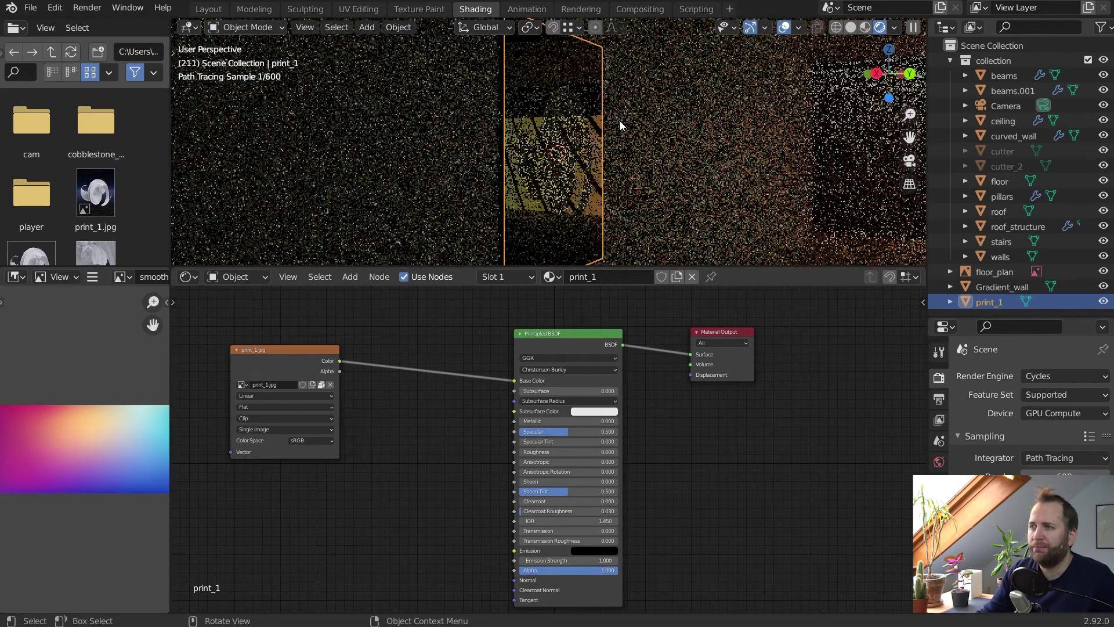
pyautogui.moveTo(339, 361); pyautogui.dragTo(515, 550)
# Add an Emission shader node above the Principled BSDF in the print_1 material
pyautogui.hotkey('shift', 'a')
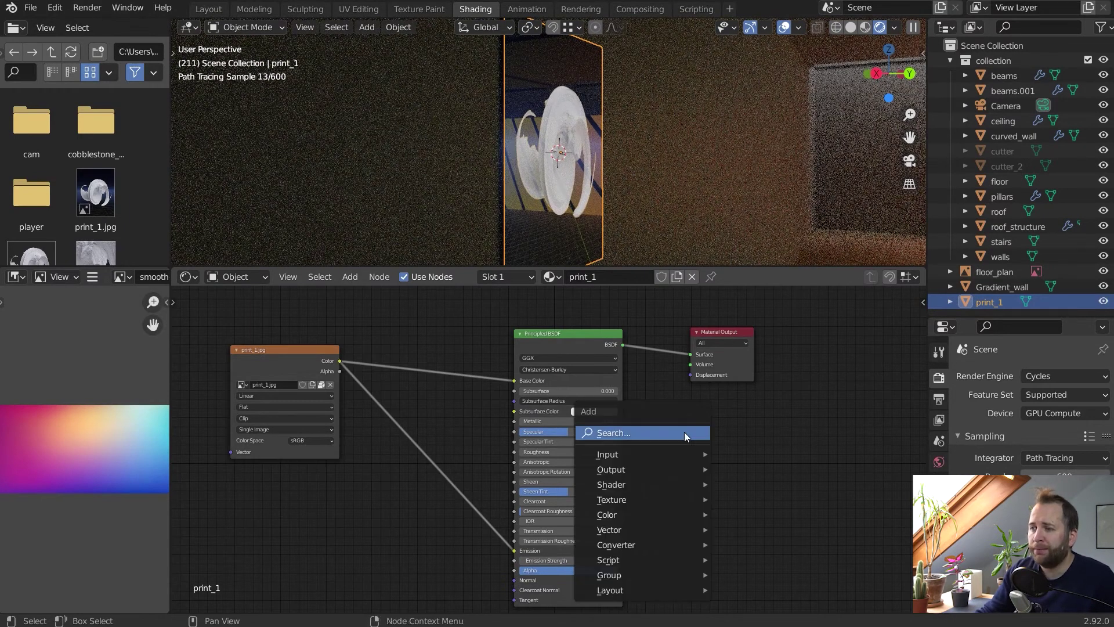
pyautogui.click(684, 432)
pyautogui.write('es')
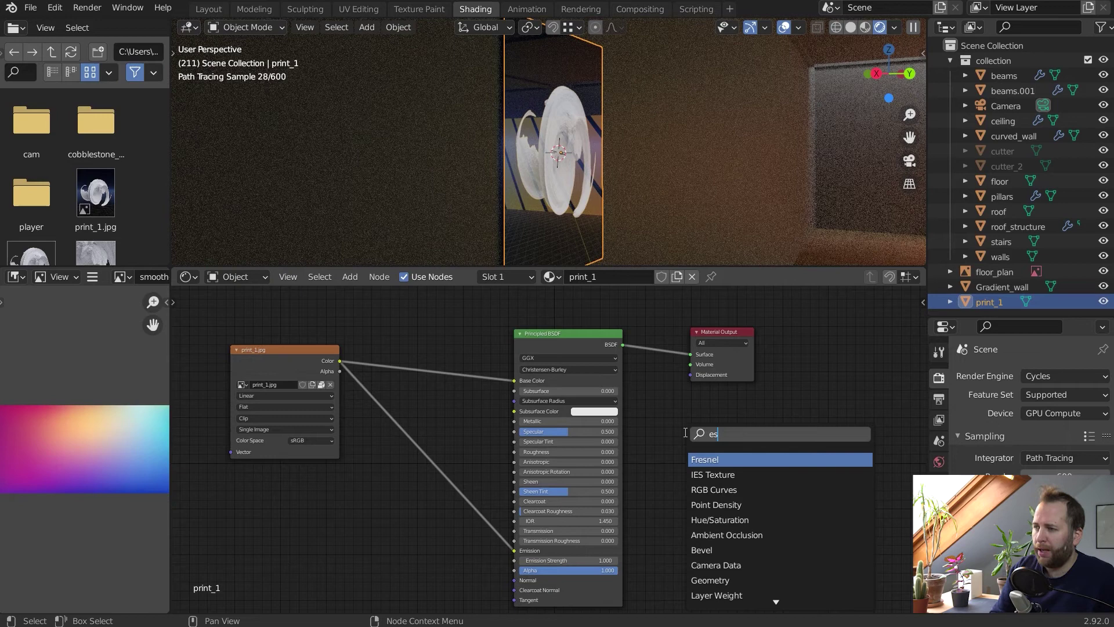
pyautogui.press('BackSpace')
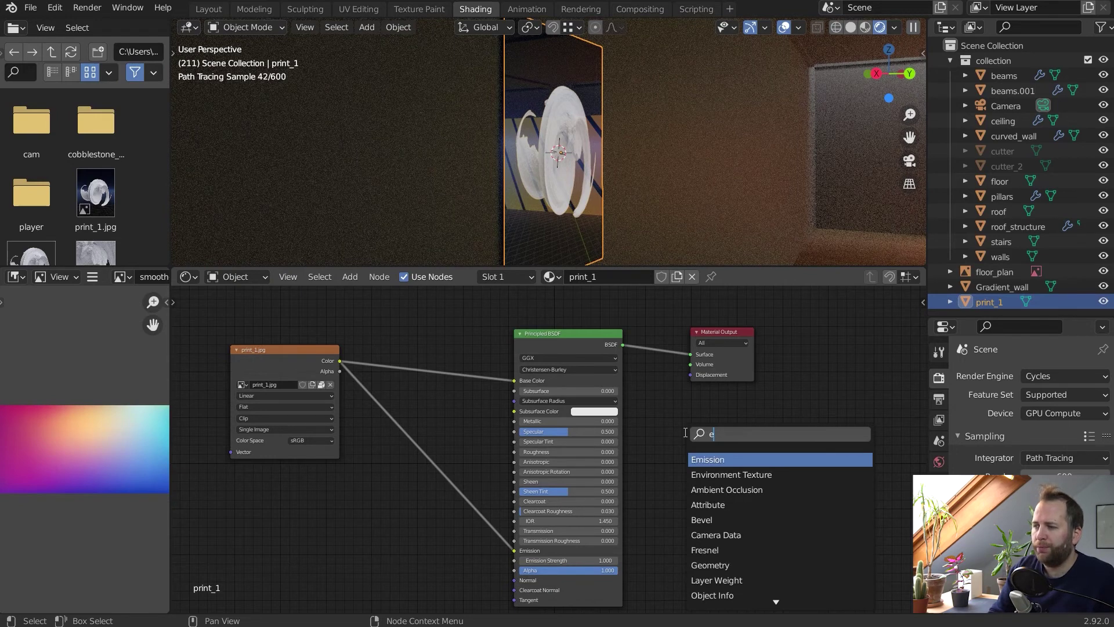
pyautogui.press('Return')
pyautogui.click(612, 336)
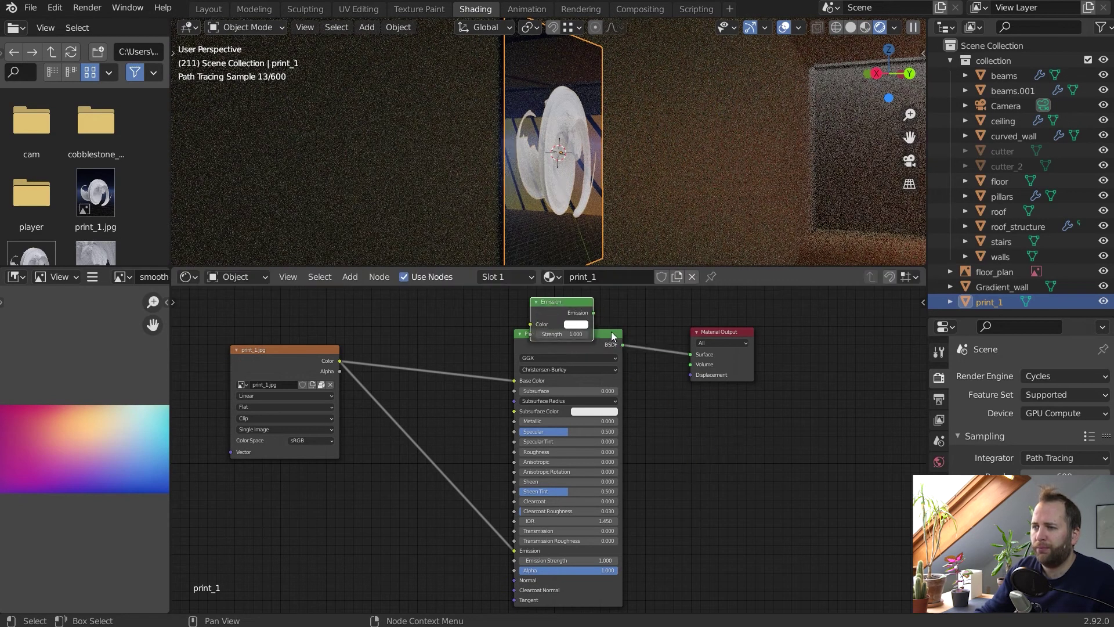
# Route the print_1.jpg Color through the Emission node to the Material Output's Surface, and delete the Principled BSDF
pyautogui.moveTo(612, 336); pyautogui.dragTo(604, 381)
pyautogui.moveTo(507, 426); pyautogui.dragTo(531, 323)
pyautogui.moveTo(593, 311); pyautogui.dragTo(691, 354)
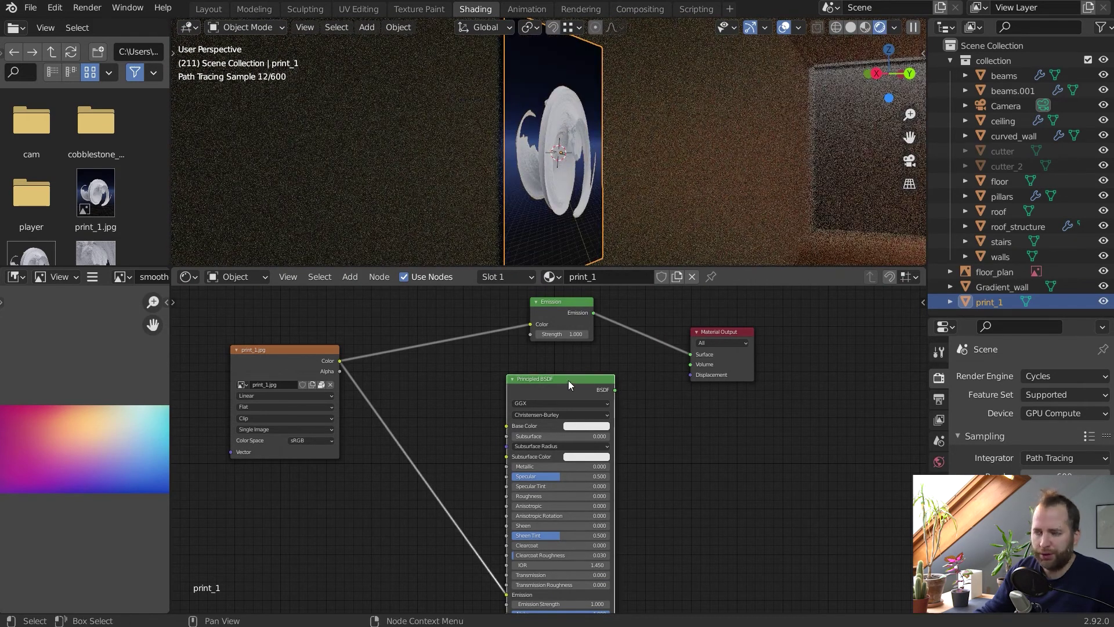
pyautogui.press('x')
# Arrange the print_1.jpg, Emission and Material Output nodes closely in a row
pyautogui.moveTo(568, 301); pyautogui.dragTo(550, 358)
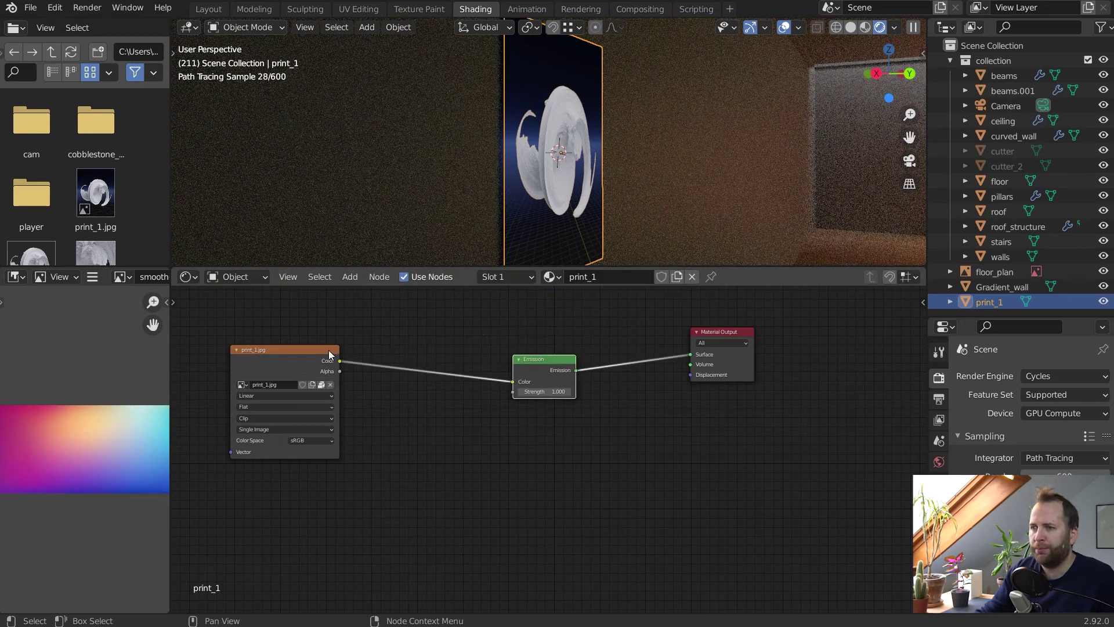
pyautogui.moveTo(329, 350); pyautogui.dragTo(445, 370)
pyautogui.moveTo(723, 330); pyautogui.dragTo(647, 348)
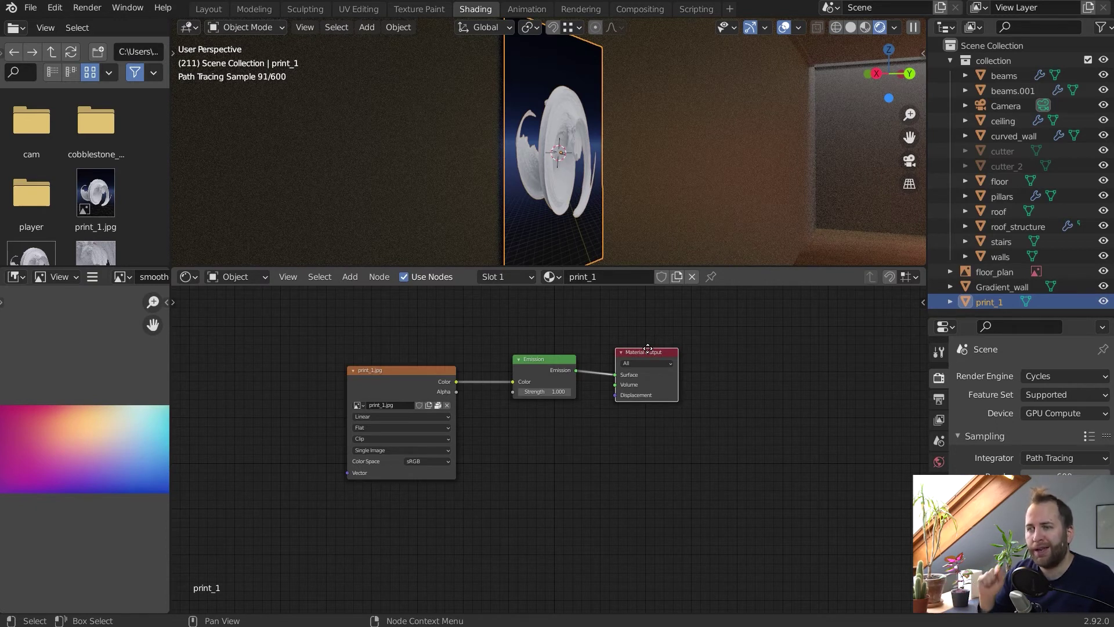
pyautogui.moveTo(650, 168)
pyautogui.mouseDown(button='middle')
pyautogui.moveTo(694, 158)
pyautogui.moveTo(510, 159)
pyautogui.moveTo(574, 183)
pyautogui.moveTo(679, 160)
pyautogui.moveTo(543, 157)
pyautogui.mouseUp(button='middle')
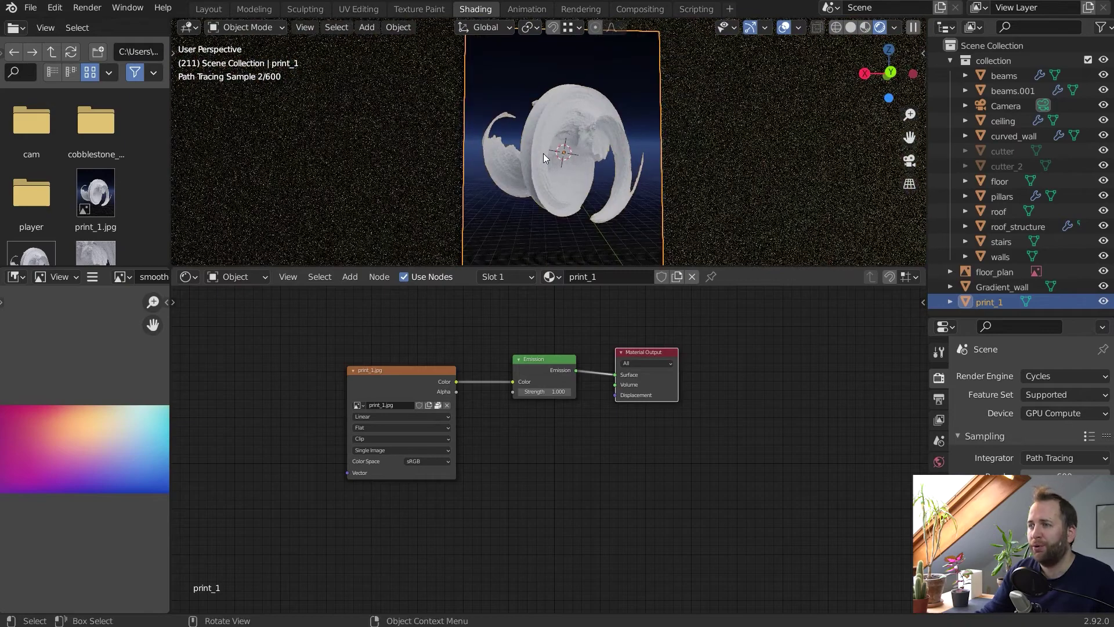
pyautogui.moveTo(663, 123)
pyautogui.mouseDown(button='middle')
pyautogui.moveTo(638, 152)
pyautogui.moveTo(486, 155)
pyautogui.moveTo(660, 148)
pyautogui.mouseUp(button='middle')
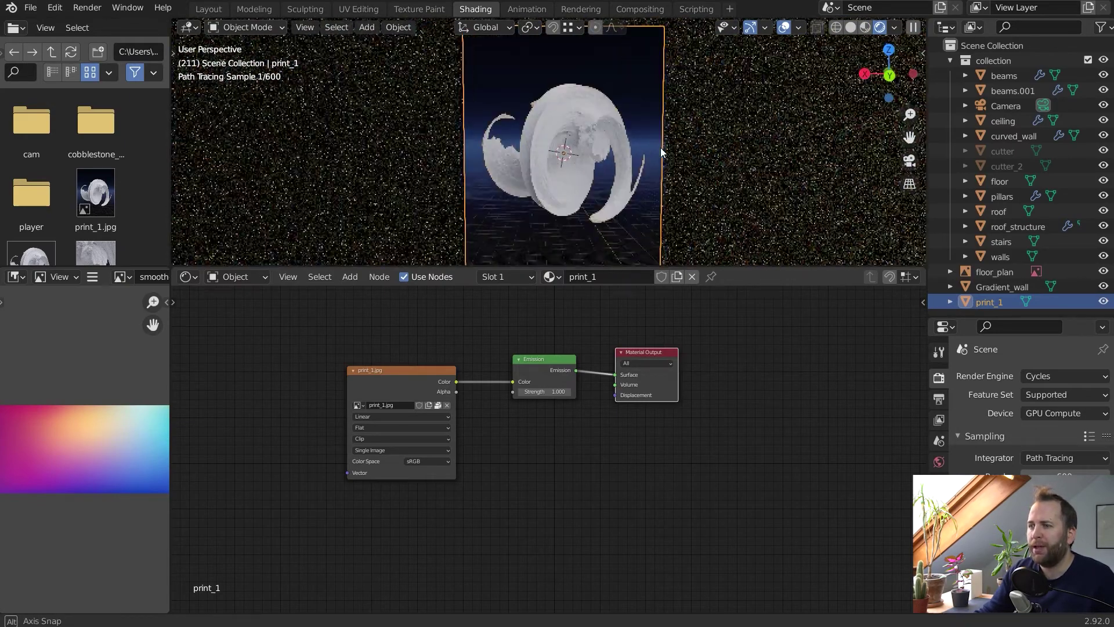
# Try a Strength of 5 on the print's Emission node, and undo the change
pyautogui.moveTo(551, 364)
pyautogui.mouseDown()
pyautogui.moveTo(533, 363)
pyautogui.moveTo(545, 359)
pyautogui.mouseUp()
pyautogui.click(543, 387)
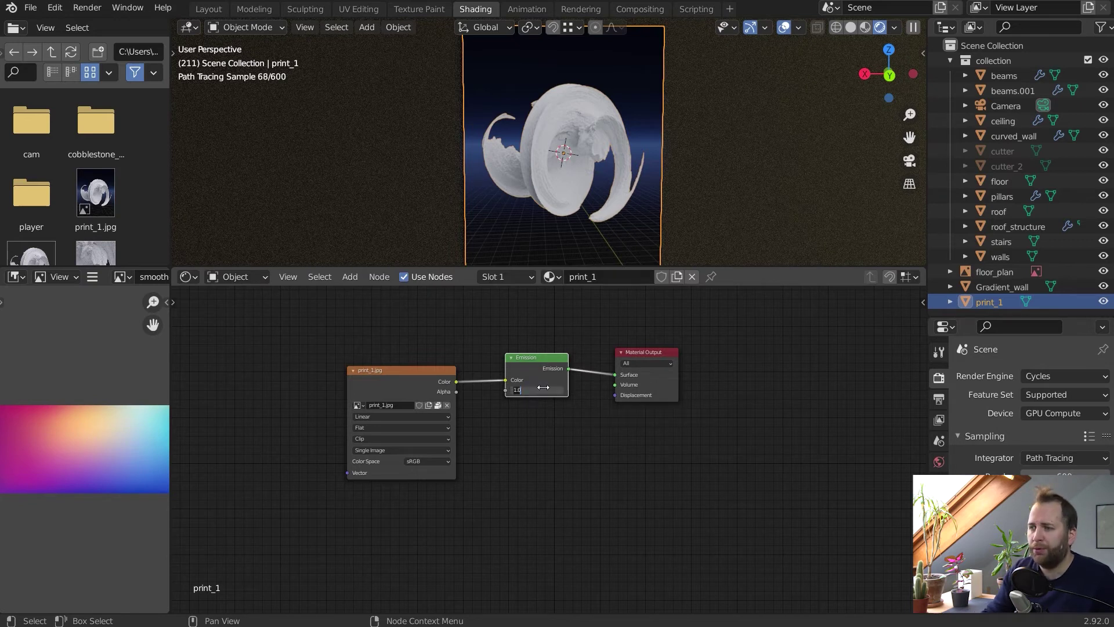
pyautogui.write('5')
pyautogui.press('Return')
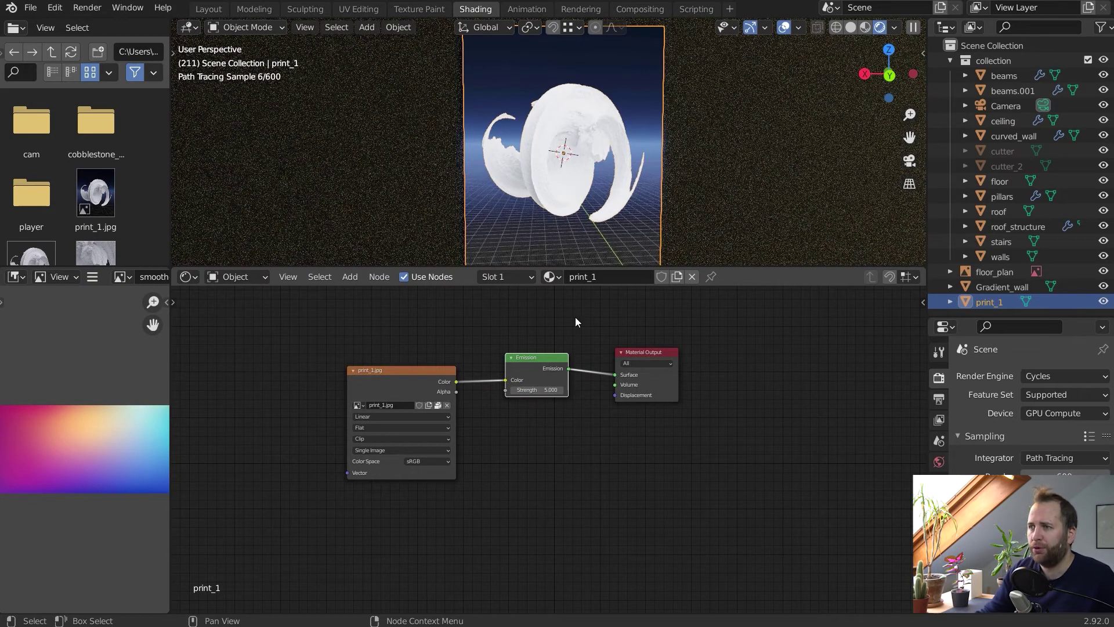
pyautogui.moveTo(722, 75); pyautogui.dragTo(577, 342, button='middle')
pyautogui.hotkey('ctrl', 'z')
# Switch the Emission node's type to Principled BSDF and space it apart from the Material Output node
pyautogui.hotkey('shift', 's')
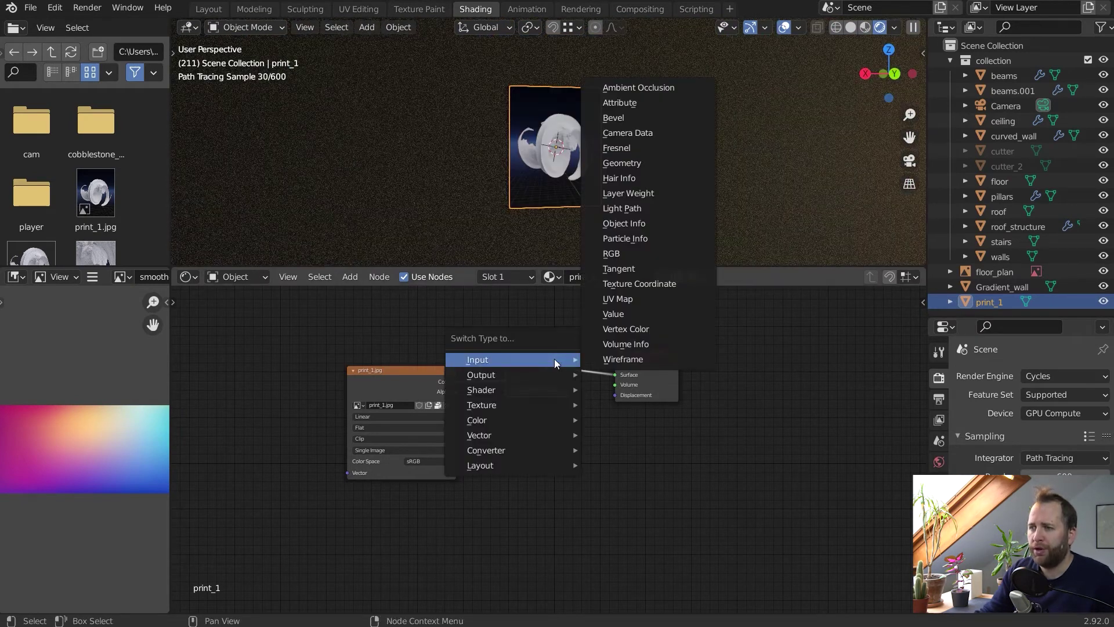
pyautogui.moveTo(513, 388)
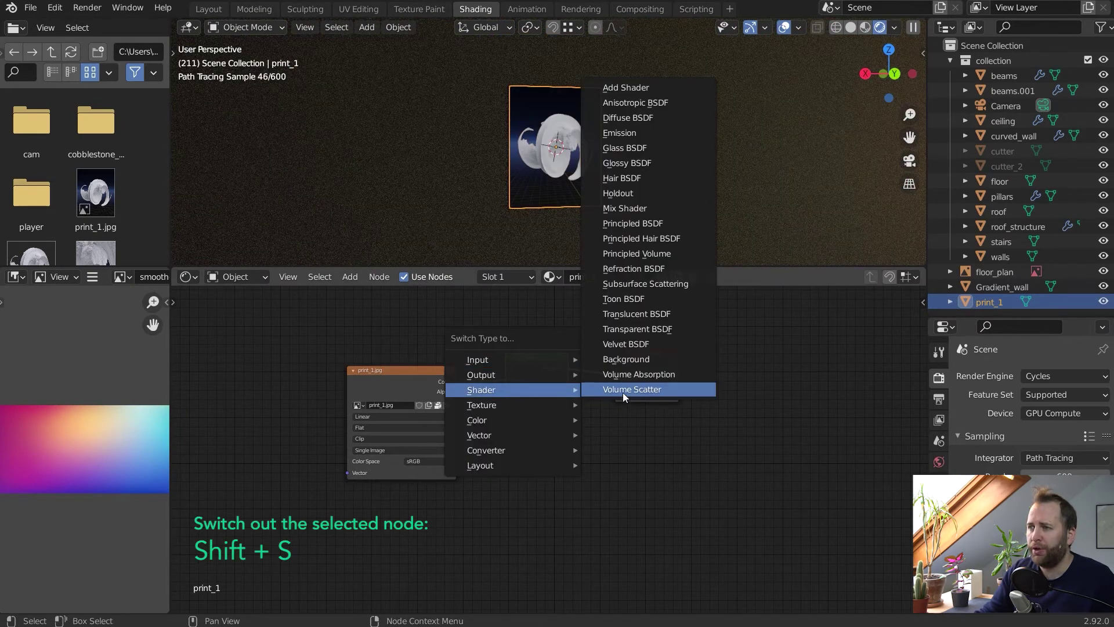
pyautogui.click(664, 225)
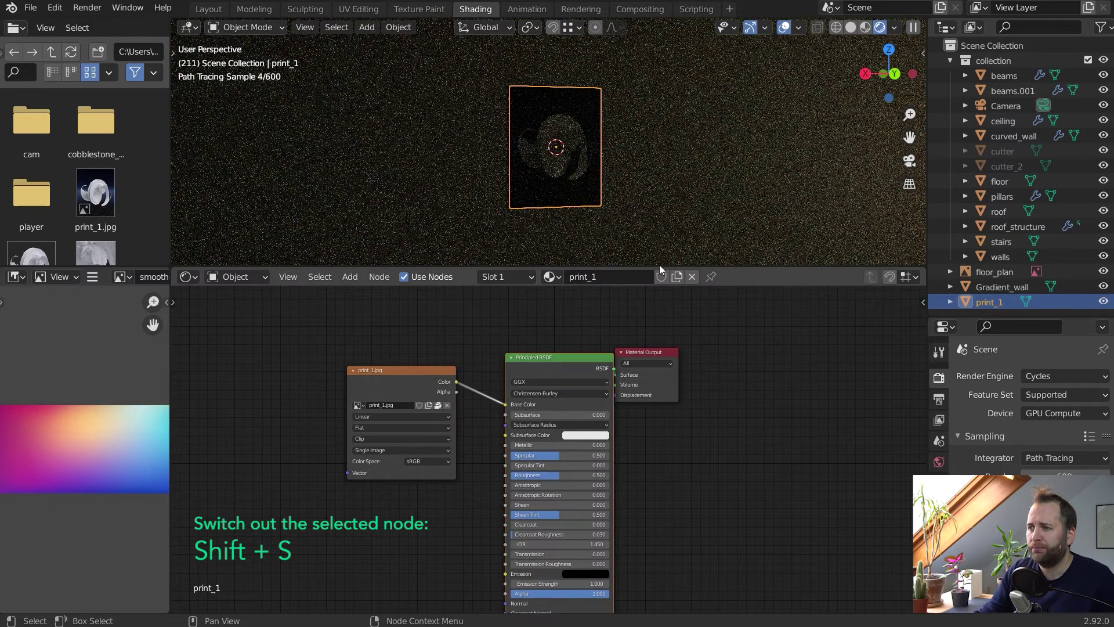
pyautogui.moveTo(654, 352); pyautogui.dragTo(700, 350)
pyautogui.moveTo(578, 359); pyautogui.dragTo(576, 357)
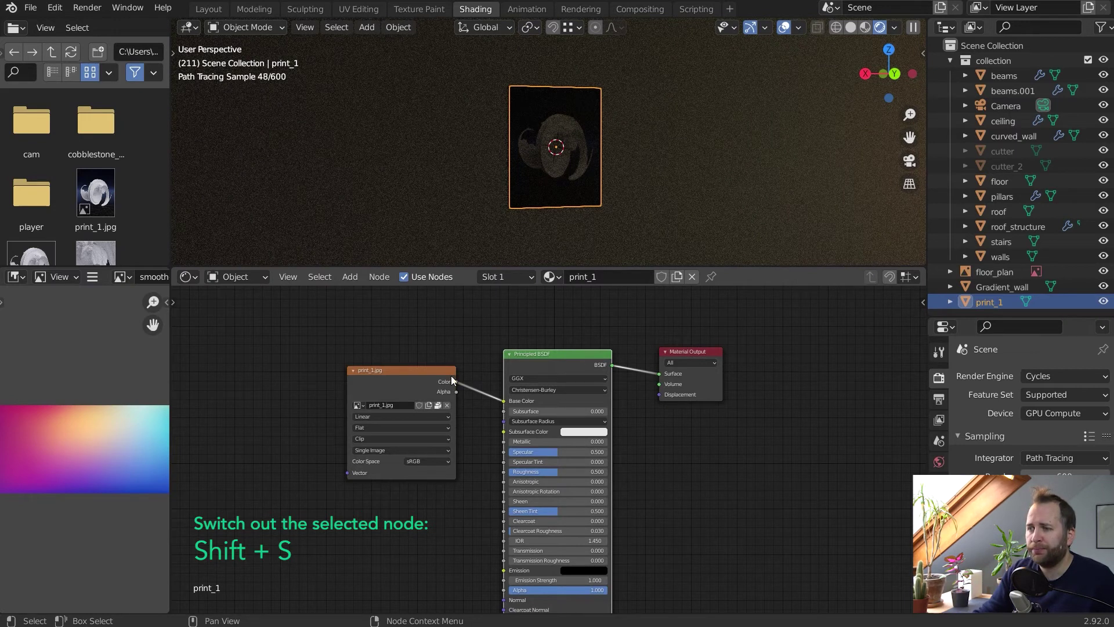
# Connect the print_1.jpg Color output to the Principled BSDF's Emission input and set Roughness to 0.000
pyautogui.moveTo(439, 372); pyautogui.dragTo(359, 389)
pyautogui.press('Home')
pyautogui.moveTo(434, 350); pyautogui.dragTo(555, 513)
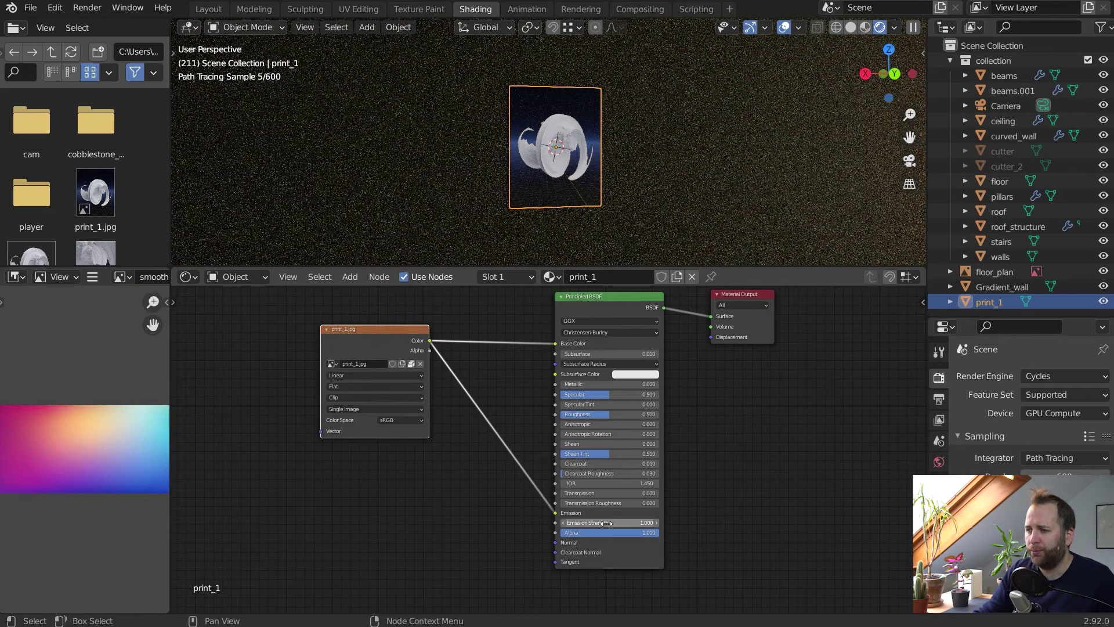
pyautogui.moveTo(610, 414); pyautogui.dragTo(553, 416)
# Scale the print on the wall up uniformly by a factor of about 1.79
pyautogui.moveTo(589, 109); pyautogui.dragTo(679, 138, button='middle')
pyautogui.scroll(3, 666, 127)
pyautogui.scroll(-3, 556, 151)
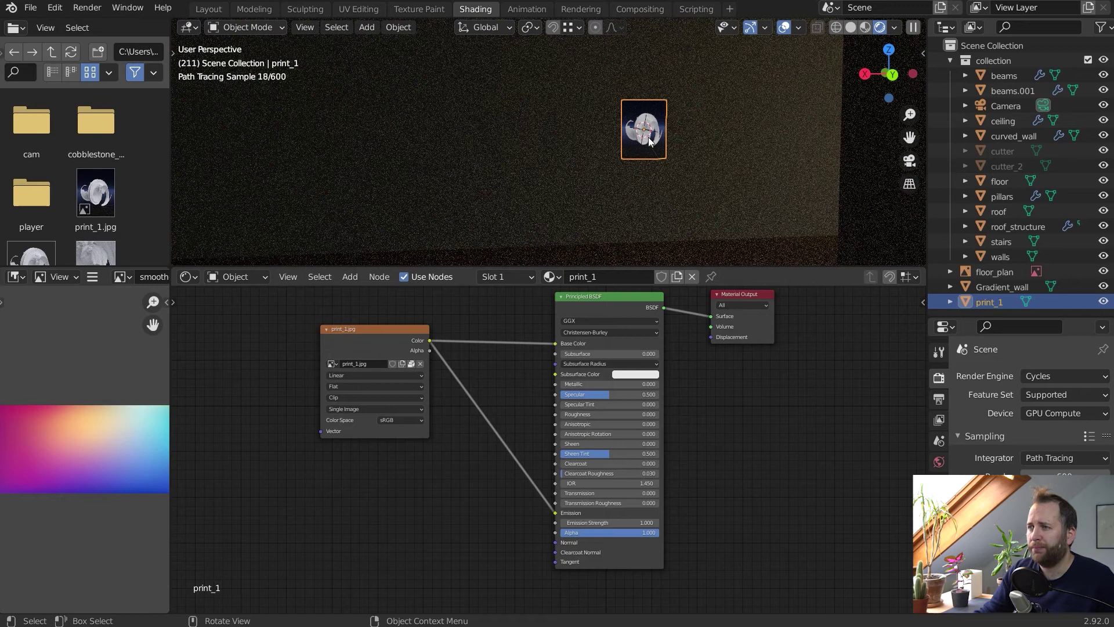
pyautogui.press('s')
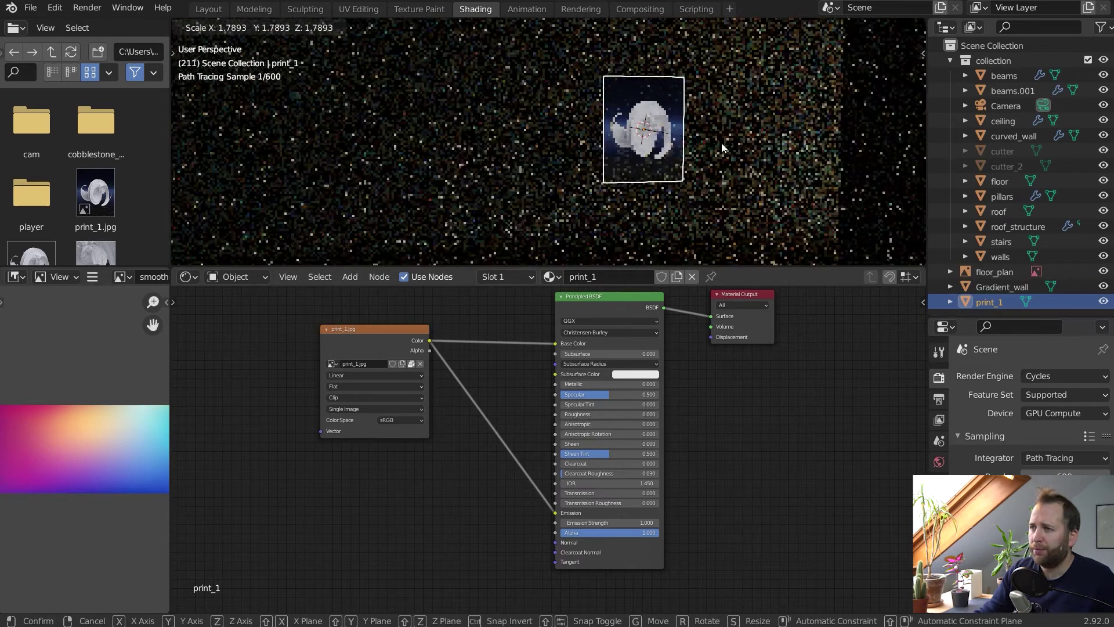
pyautogui.click(722, 143)
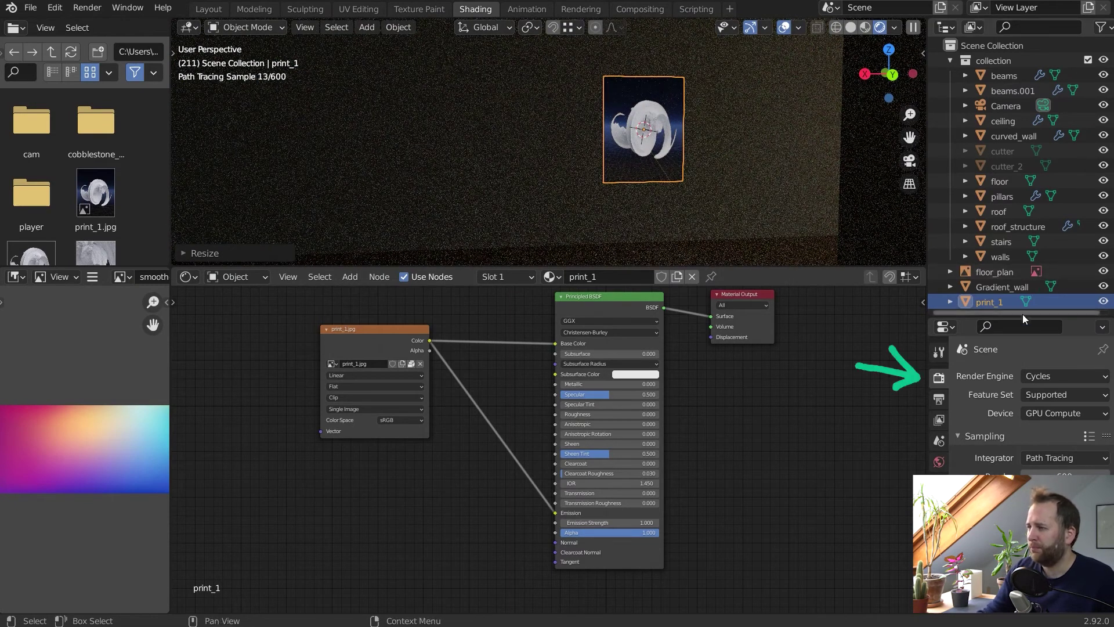
# Switch the render engine to Eevee
pyautogui.click(1050, 377)
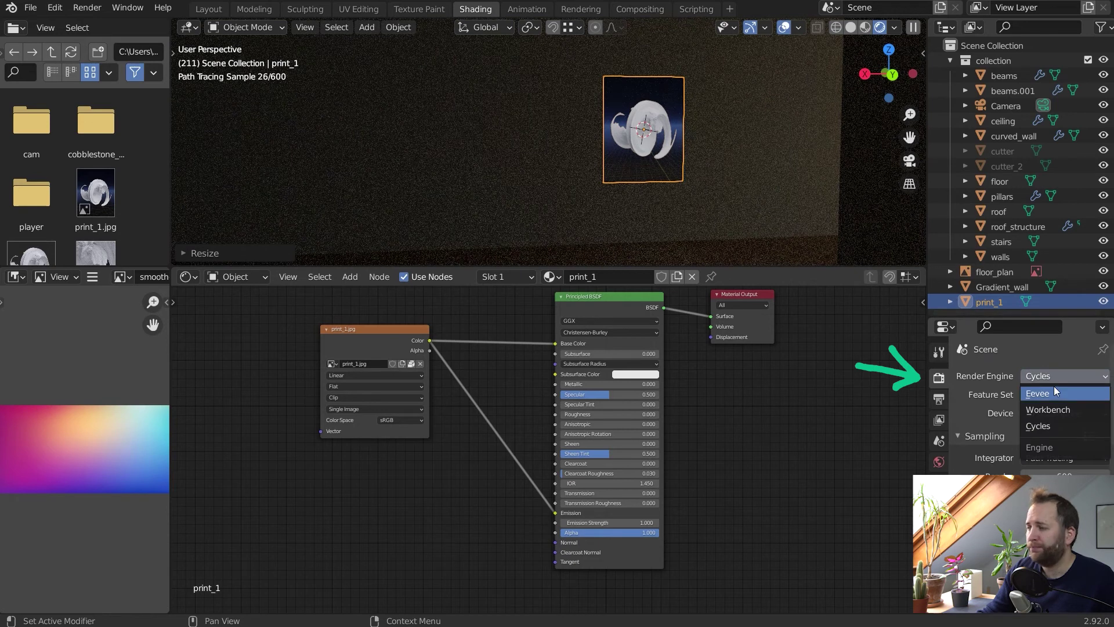
pyautogui.click(1054, 392)
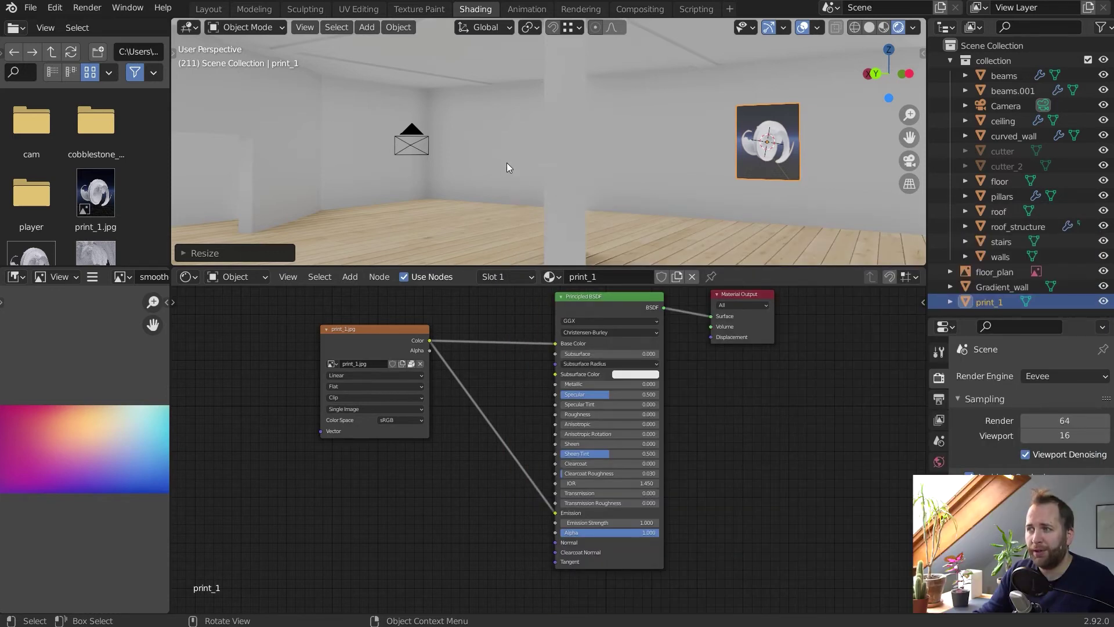
# Import print_1_alpha.png as an image plane with a Principled material and space its texture node away from the Principled BSDF
pyautogui.hotkey('shift', 'a')
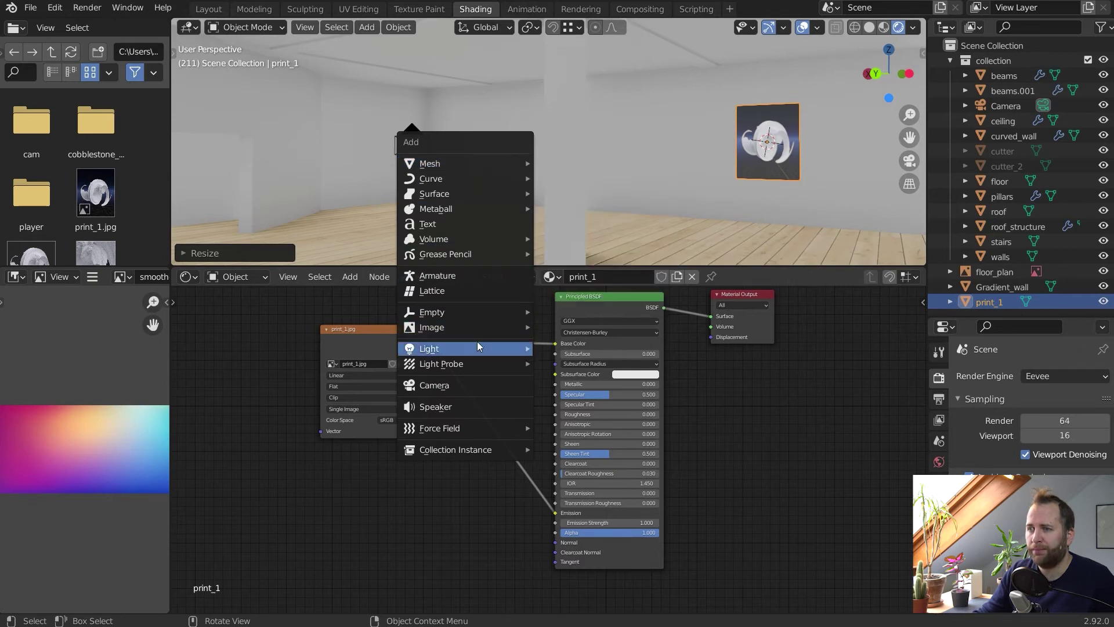
pyautogui.moveTo(470, 326)
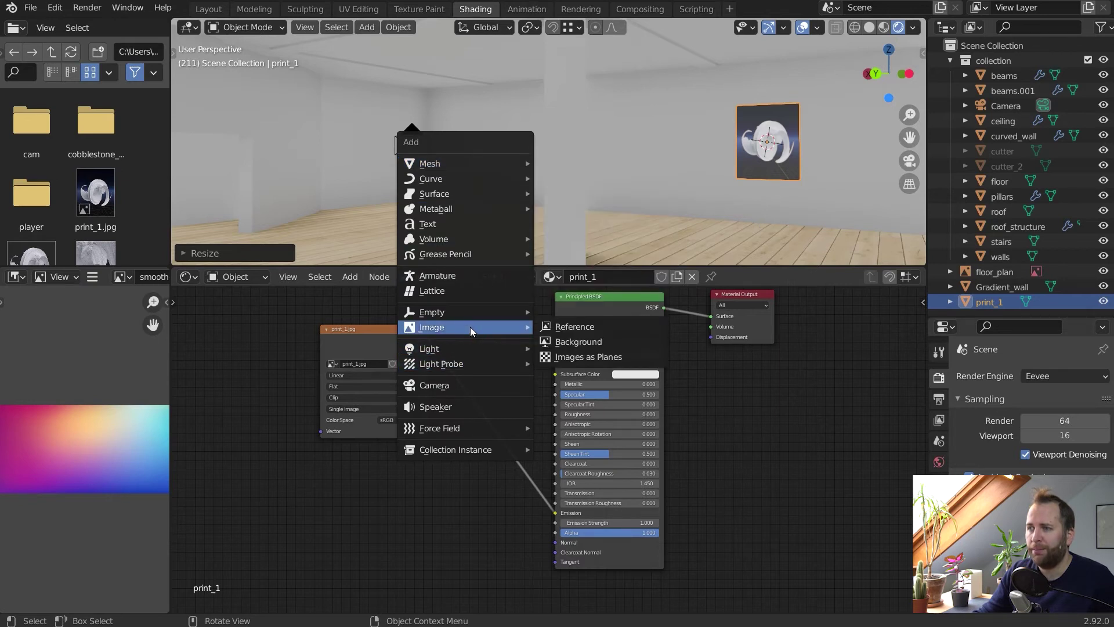
pyautogui.click(578, 357)
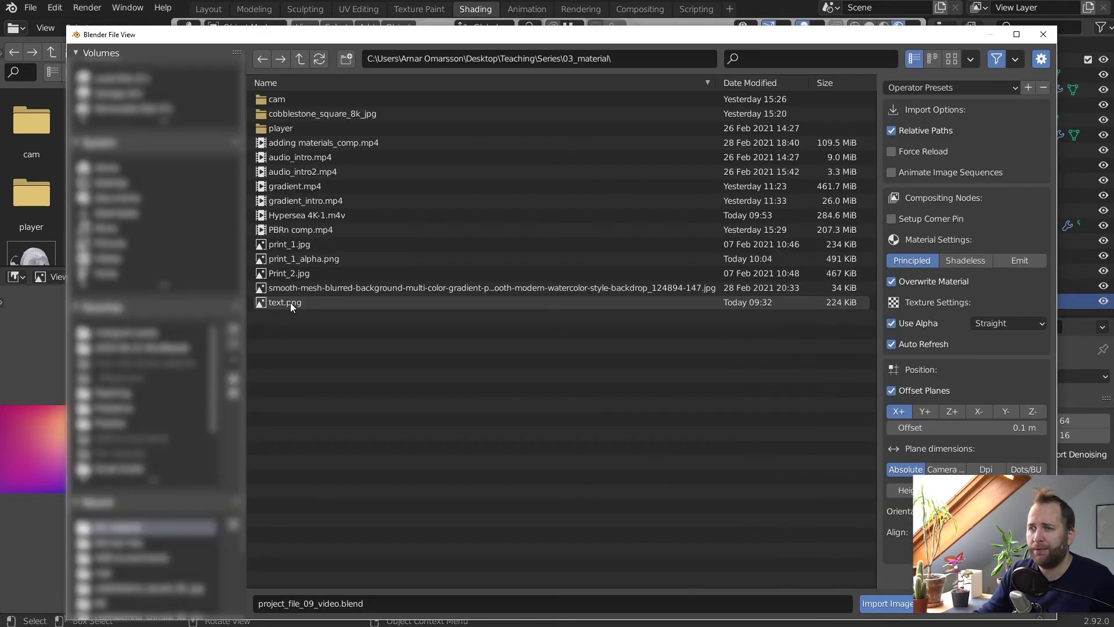
pyautogui.click(299, 259)
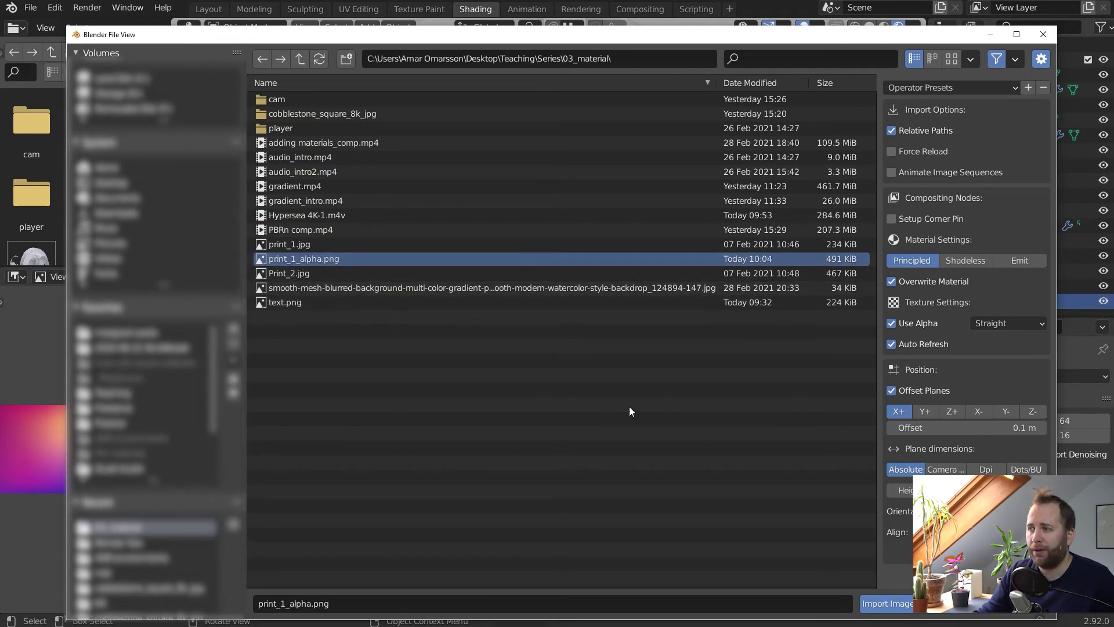
pyautogui.click(903, 604)
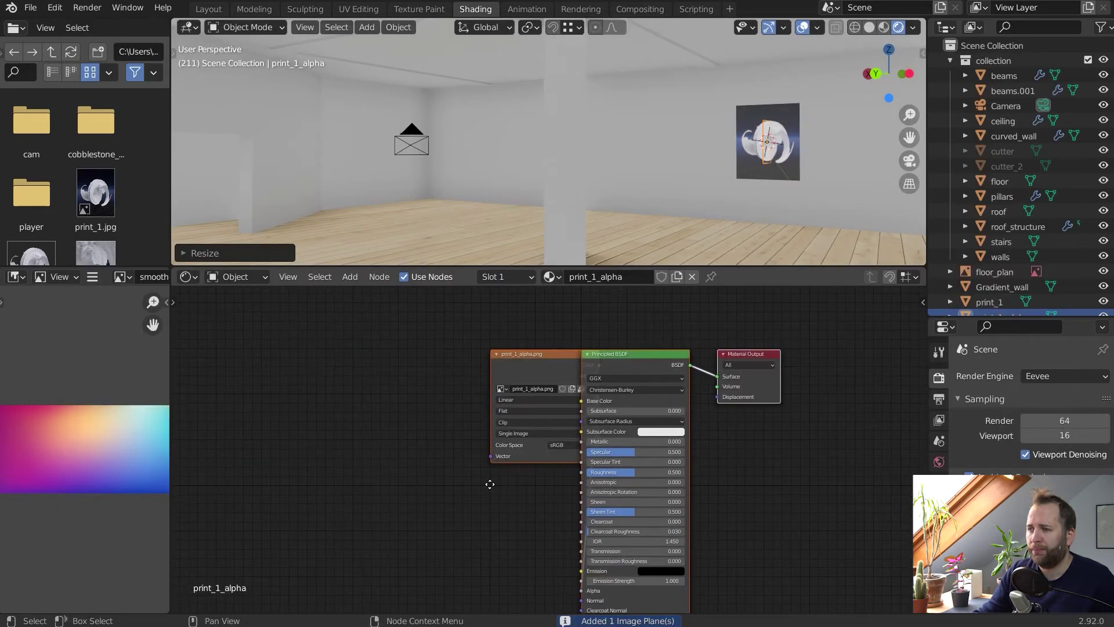
pyautogui.moveTo(557, 353); pyautogui.dragTo(404, 372)
# Rotate the print_1_alpha plane to lie parallel to the wall and shift it slightly along global Y
pyautogui.click(765, 123)
pyautogui.click(765, 124)
pyautogui.press('r')
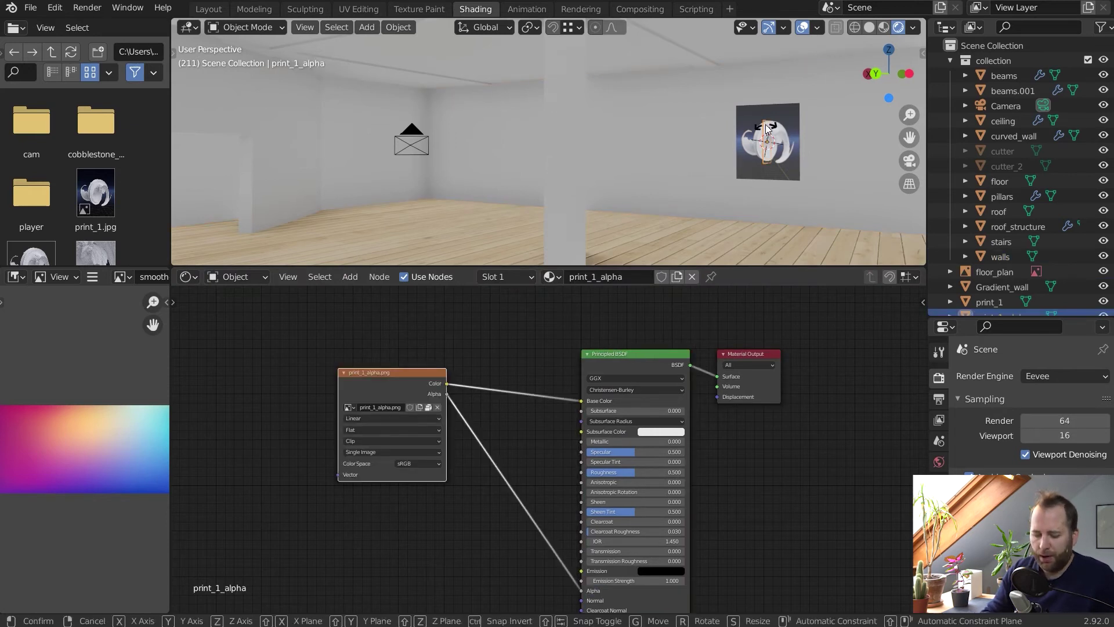
pyautogui.click(766, 129)
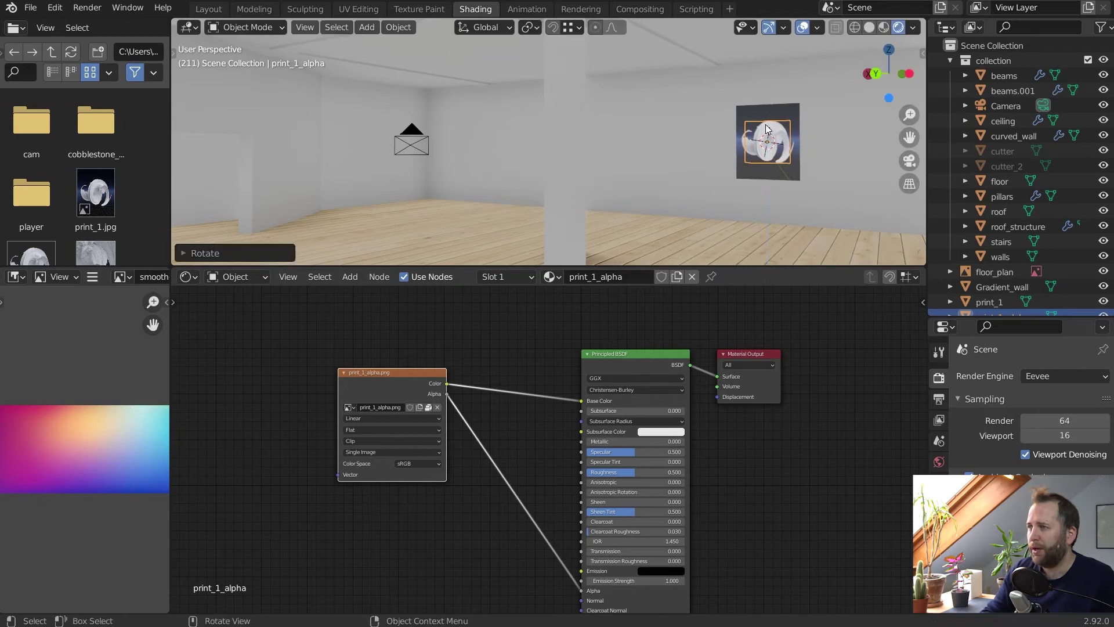
pyautogui.press('g')
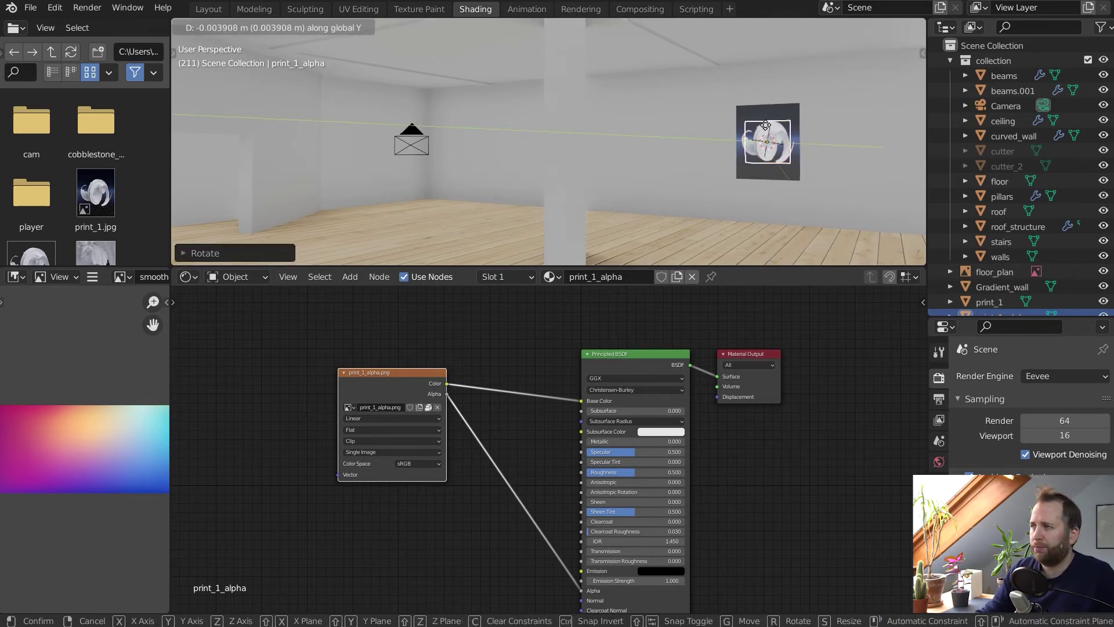
pyautogui.click(765, 126)
# Move the print_1_alpha plane along global X to sit beside print_1, and scale it up by about 1.5
pyautogui.press('x')
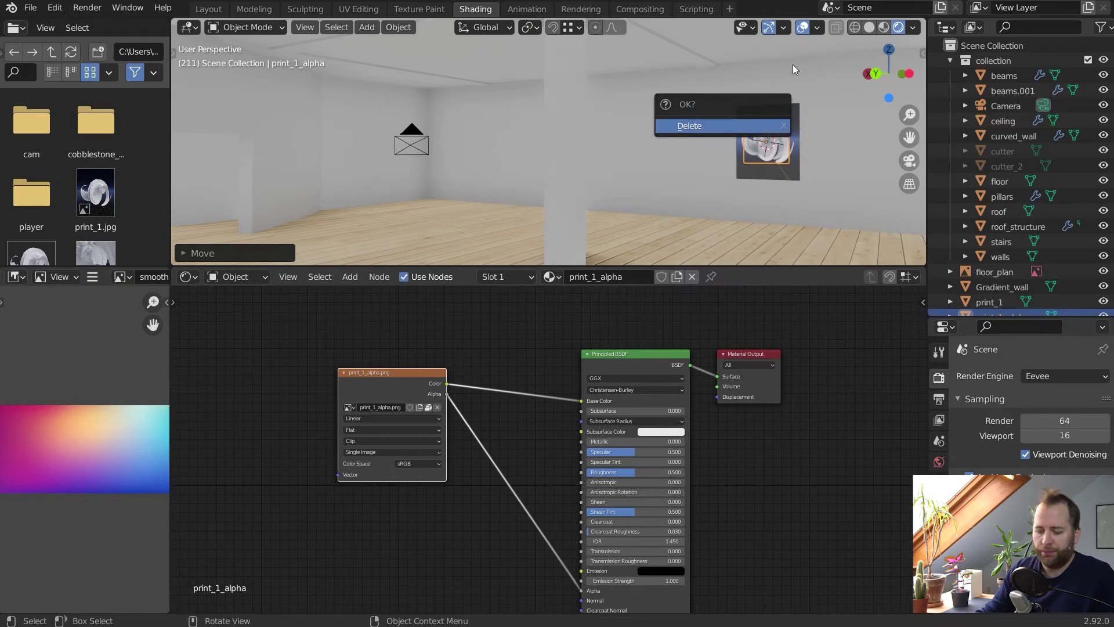
pyautogui.press('Escape')
pyautogui.press('g')
pyautogui.press('x')
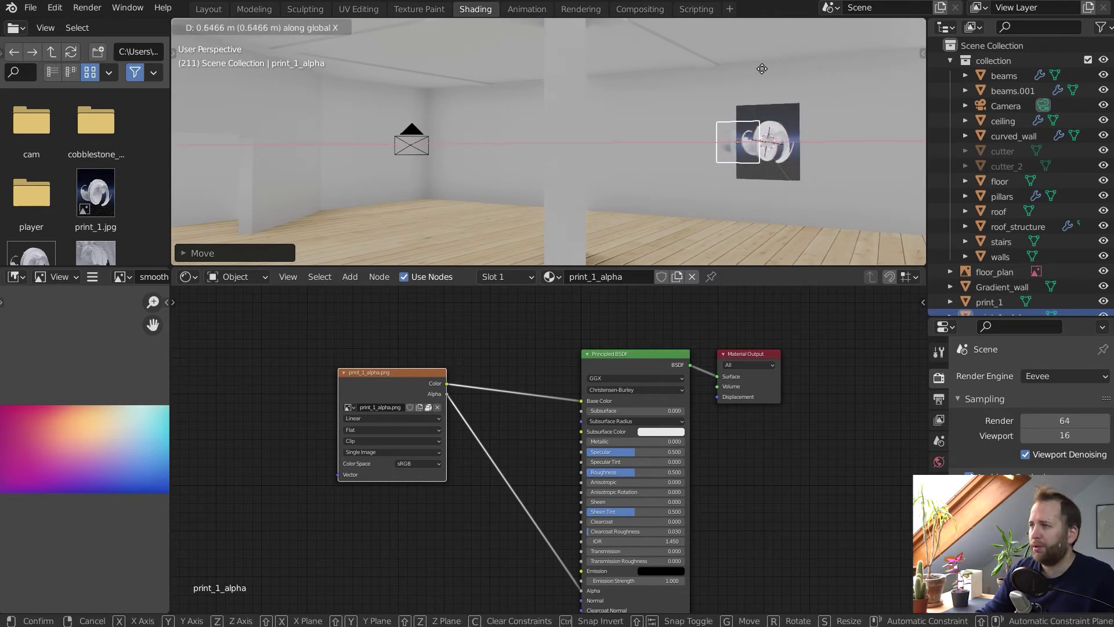
pyautogui.click(720, 97)
pyautogui.press('s')
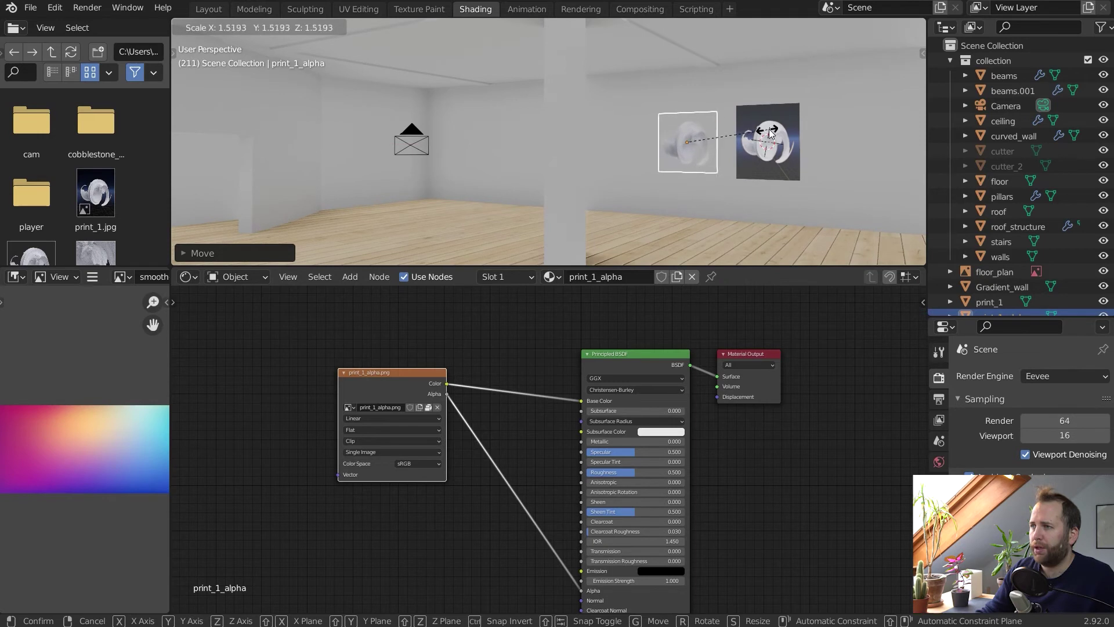
pyautogui.click(765, 132)
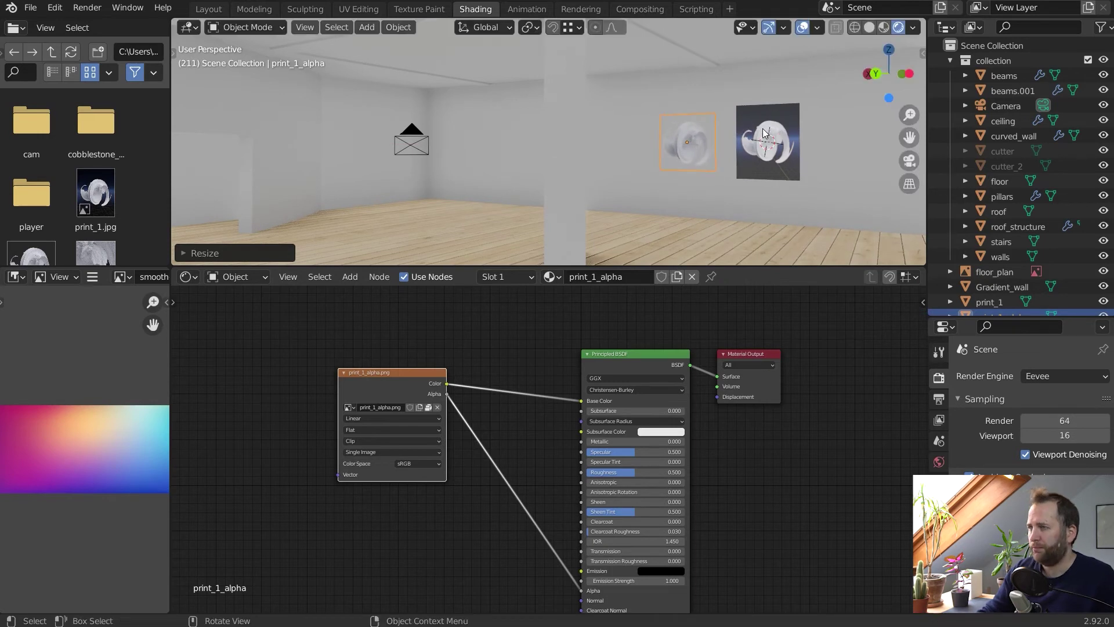
# Select the print_1 plane and move its print_1.jpg texture node closer to the Principled BSDF
pyautogui.press('KP_Decimal')
pyautogui.moveTo(561, 153); pyautogui.dragTo(700, 105, button='middle')
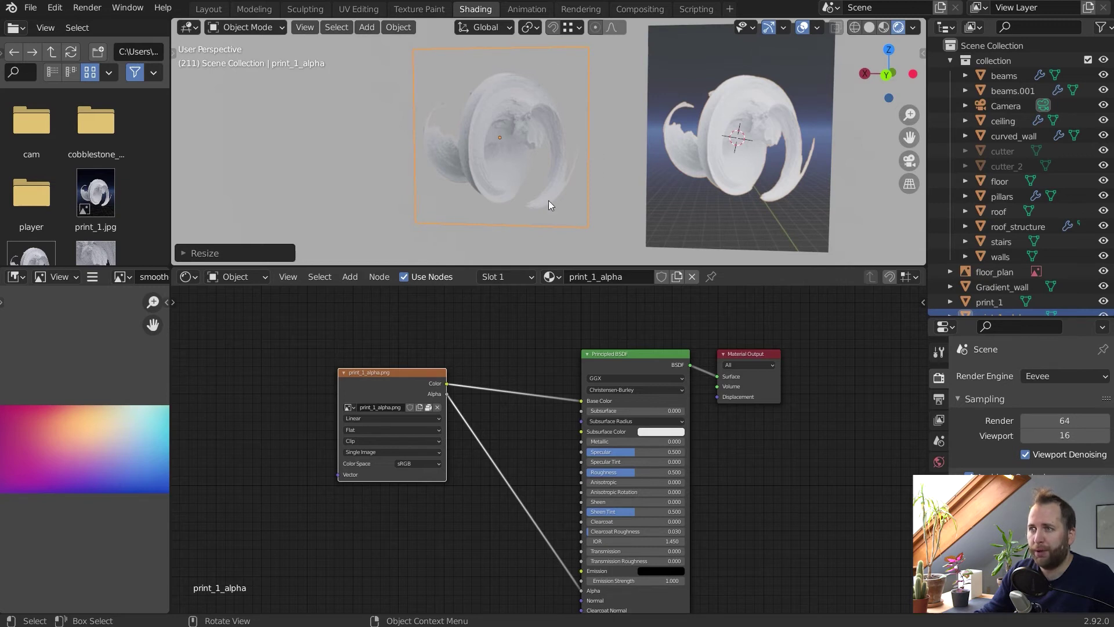
pyautogui.click(695, 106)
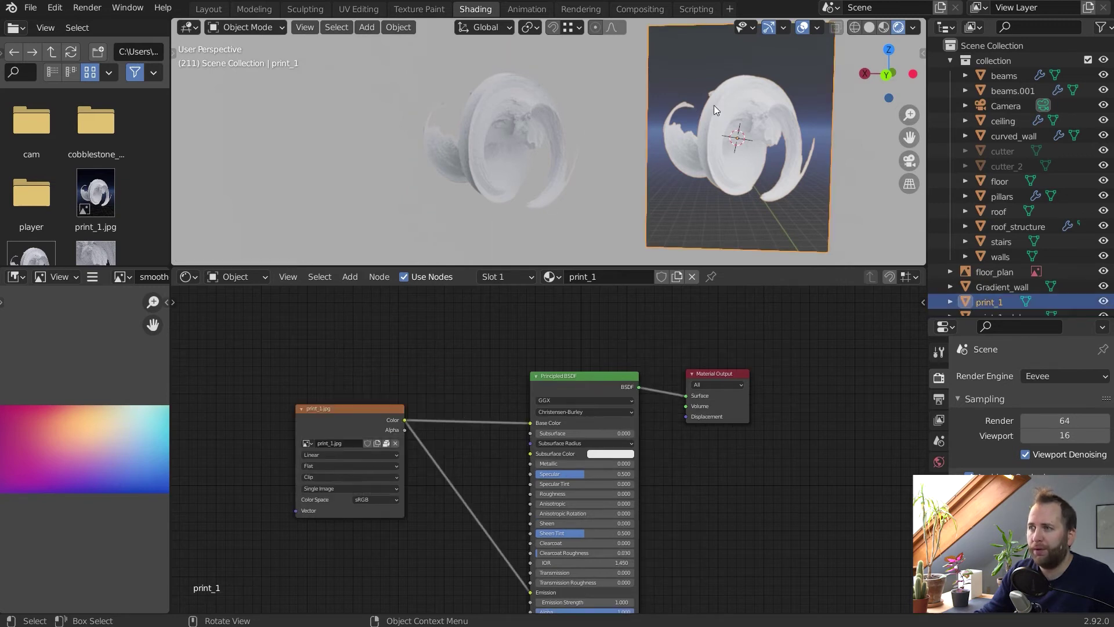
pyautogui.moveTo(367, 414); pyautogui.dragTo(416, 373)
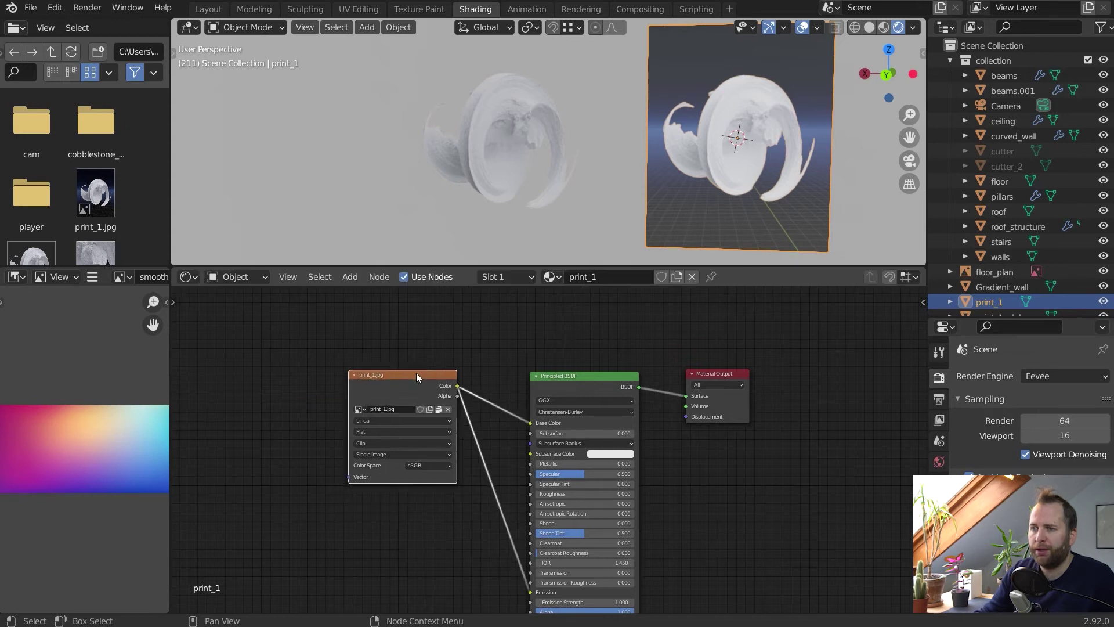
pyautogui.press('KP_Decimal')
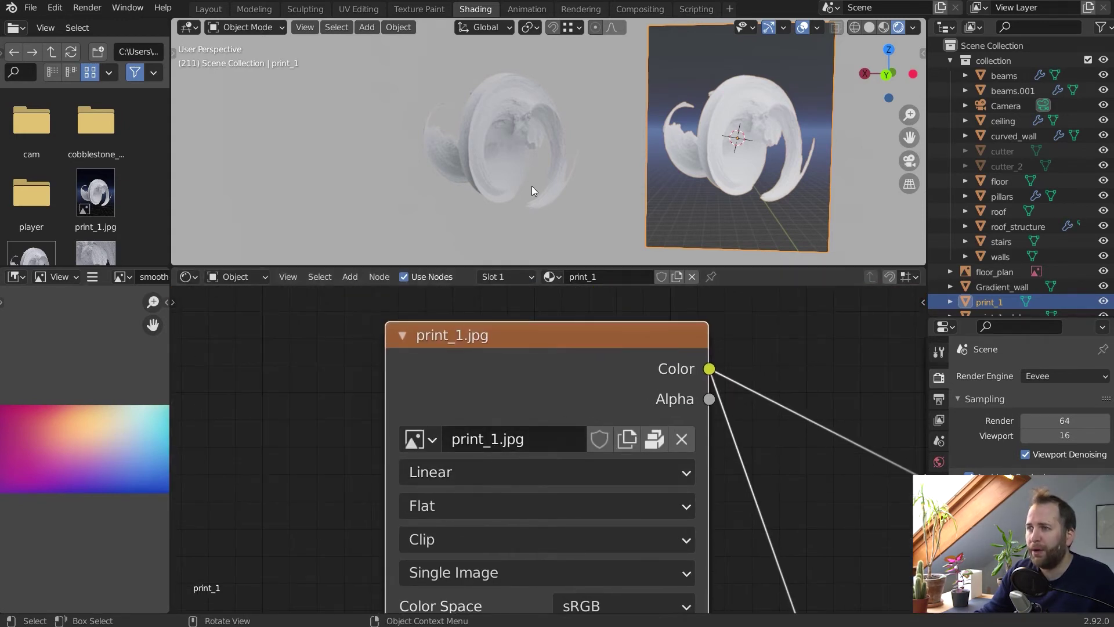
# Examine how the print_1_alpha.png node's Color and Alpha outputs connect to the Principled BSDF
pyautogui.click(496, 123)
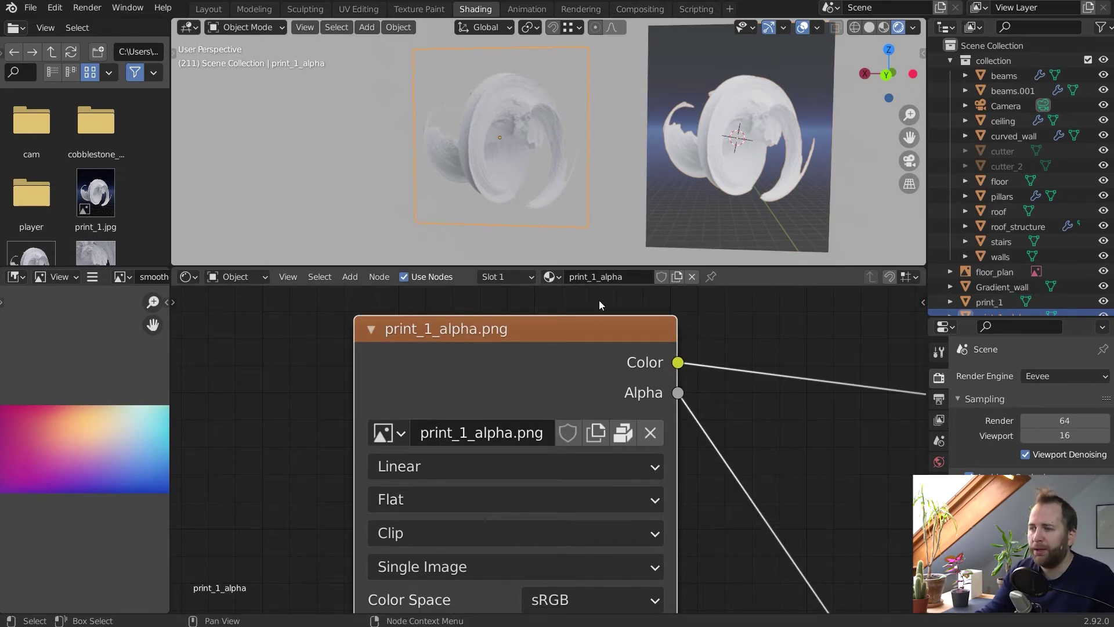
pyautogui.moveTo(592, 250); pyautogui.dragTo(582, 197, button='middle')
pyautogui.scroll(-4, 585, 197)
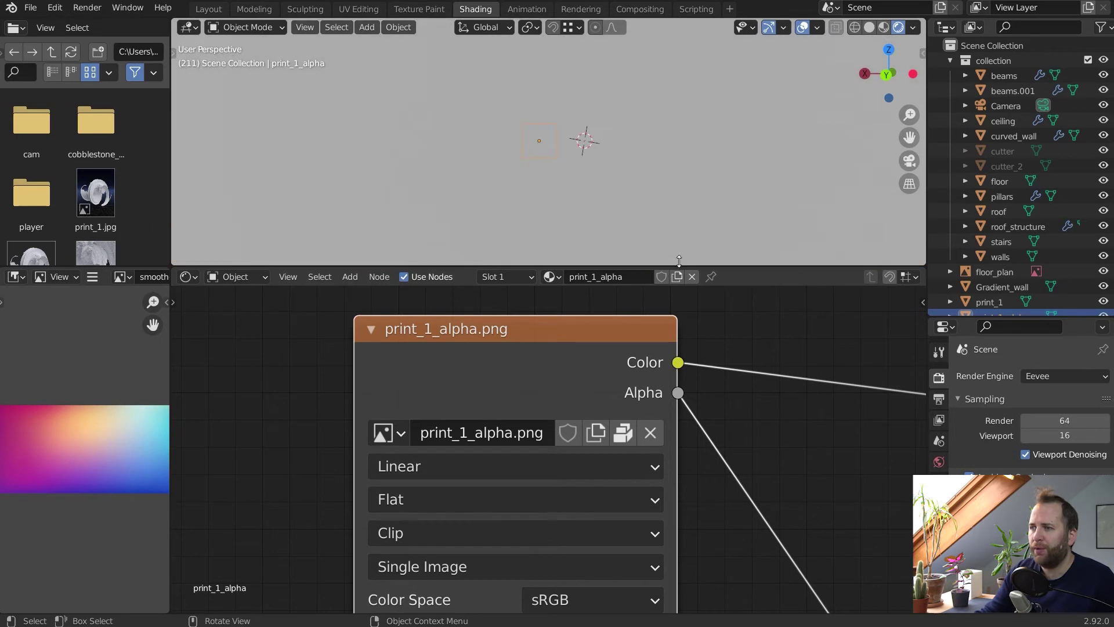
pyautogui.scroll(-4, 765, 416)
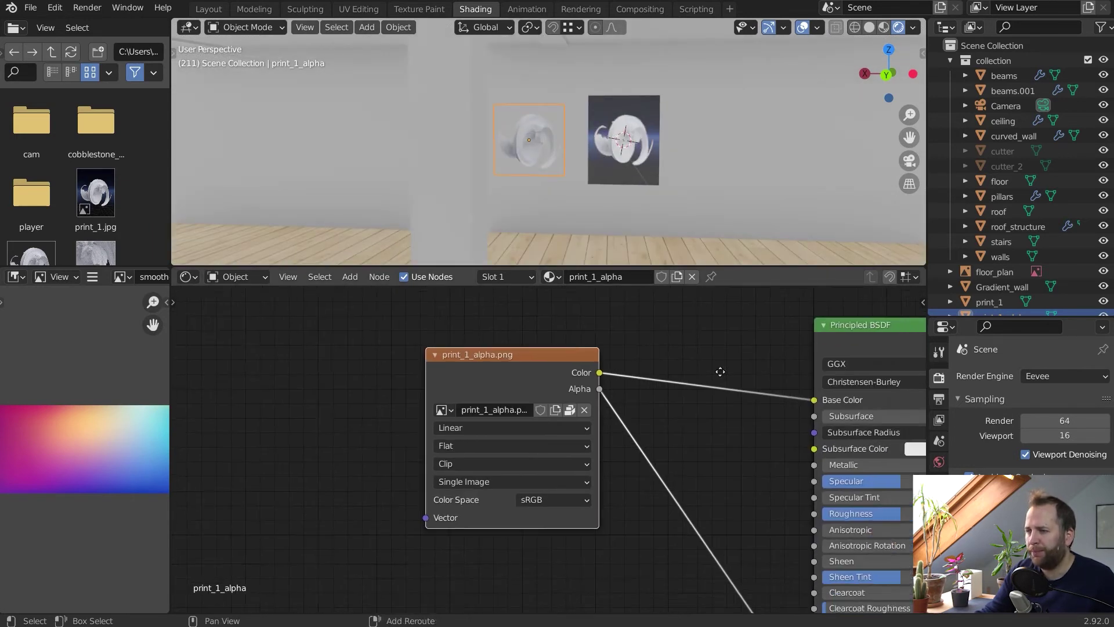
pyautogui.scroll(-1, 691, 369)
pyautogui.moveTo(753, 421); pyautogui.dragTo(694, 429, button='middle')
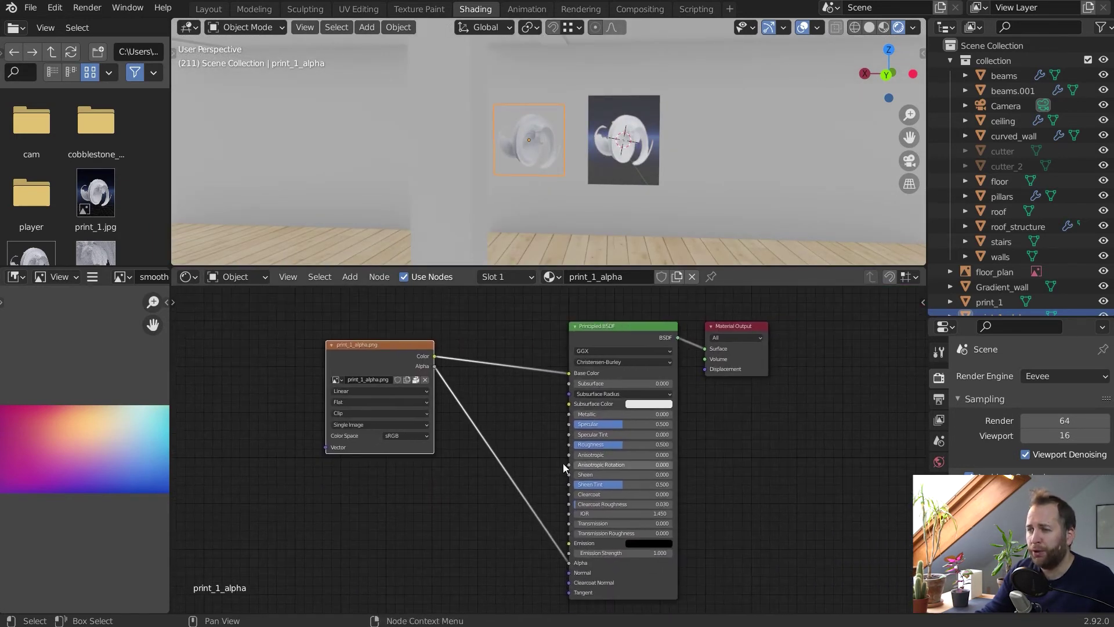
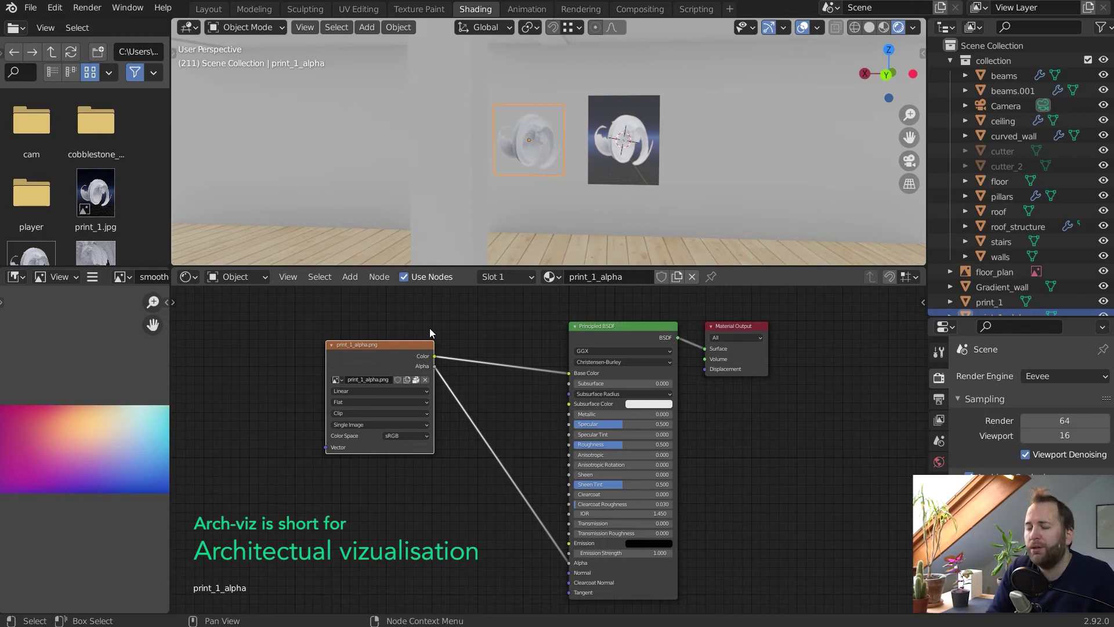
# Enlarge the Properties editor and show the Settings section of the print_1_alpha material, with the Surface section collapsed
pyautogui.moveTo(583, 147); pyautogui.dragTo(694, 150, button='middle')
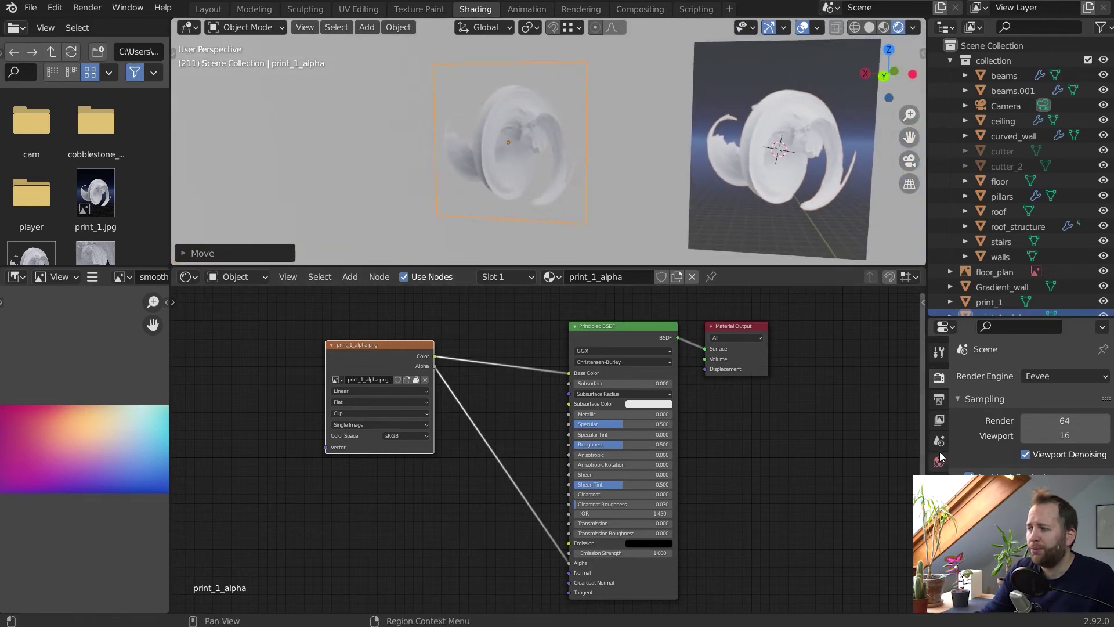
pyautogui.moveTo(992, 316); pyautogui.dragTo(982, 158)
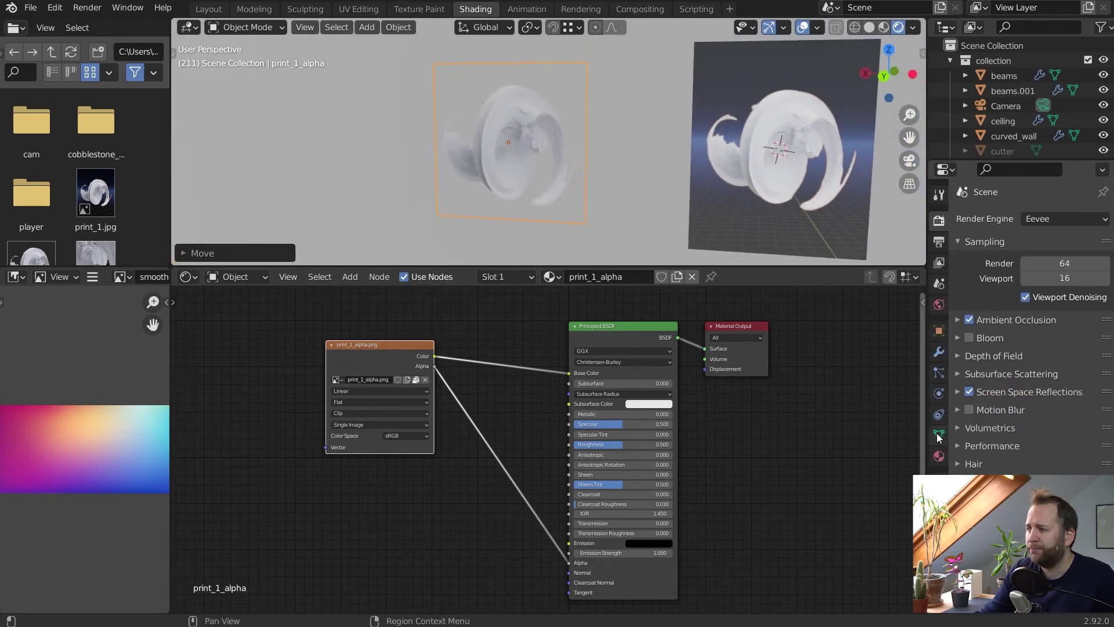
pyautogui.click(938, 456)
pyautogui.moveTo(928, 350); pyautogui.dragTo(875, 356)
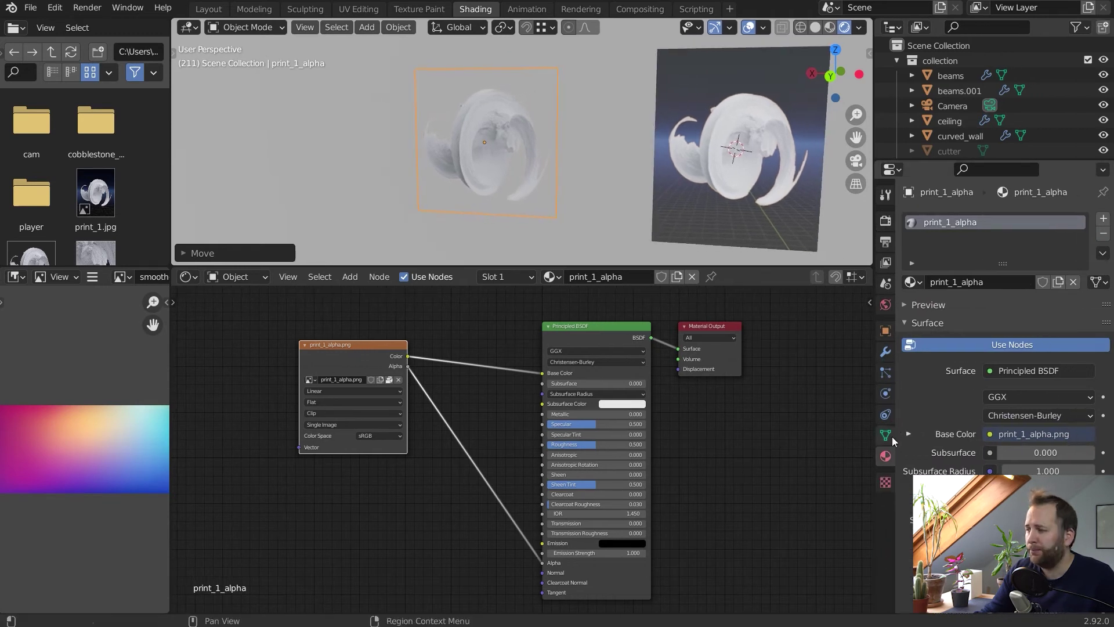
pyautogui.click(903, 322)
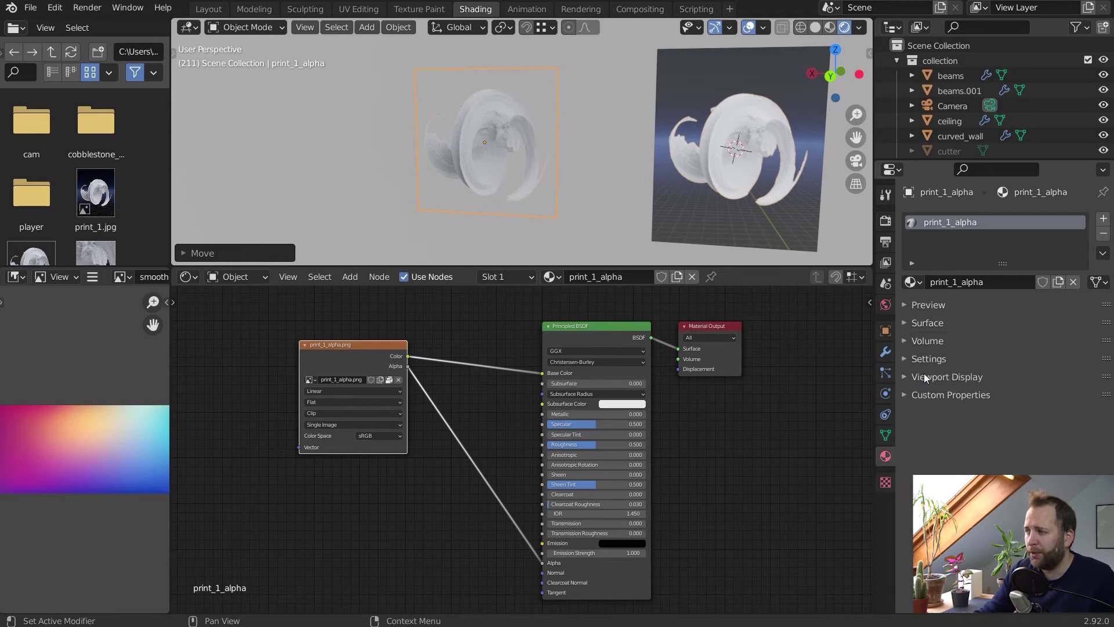
pyautogui.click(904, 359)
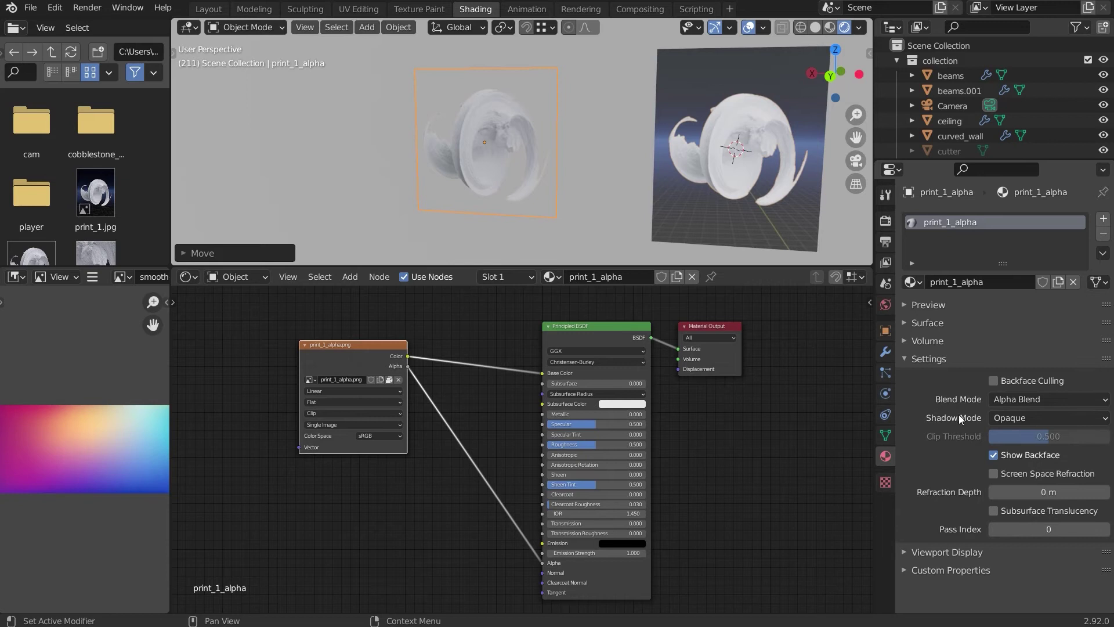
# Try the Opaque blend mode on the print_1_alpha material and return it to Alpha Blend
pyautogui.click(1005, 399)
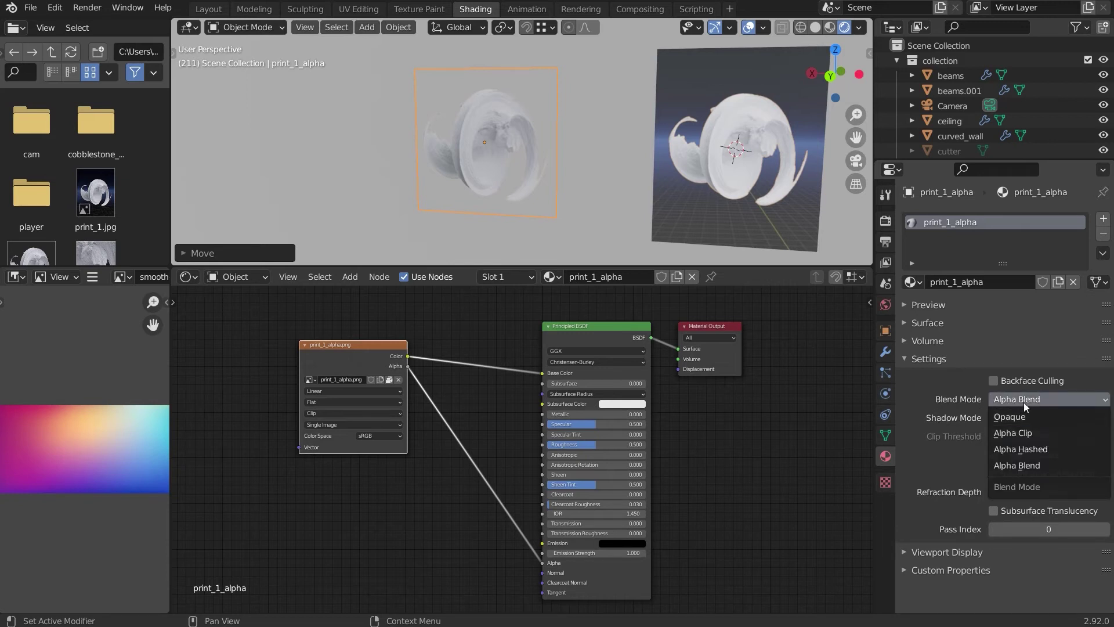
pyautogui.click(1031, 401)
pyautogui.click(1032, 415)
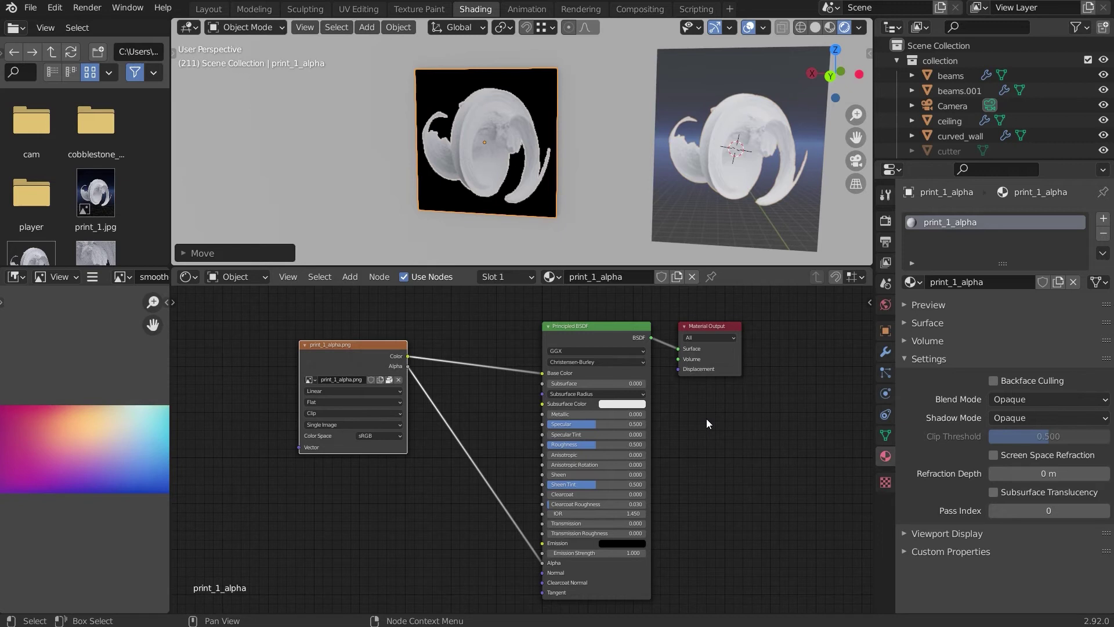
pyautogui.moveTo(546, 174); pyautogui.dragTo(629, 129, button='middle')
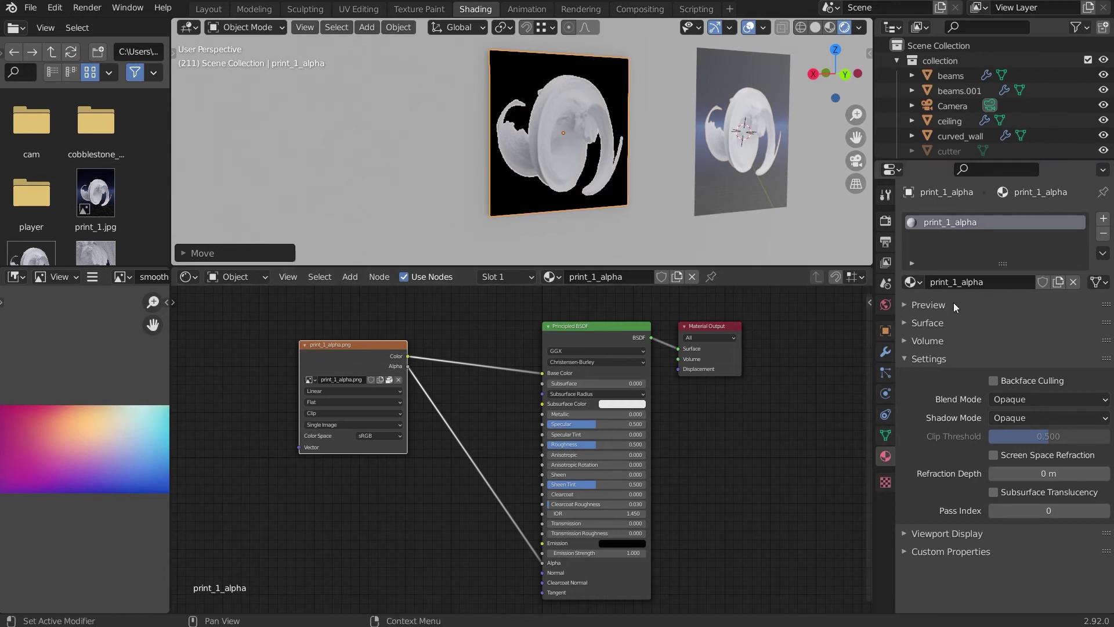
pyautogui.click(1012, 399)
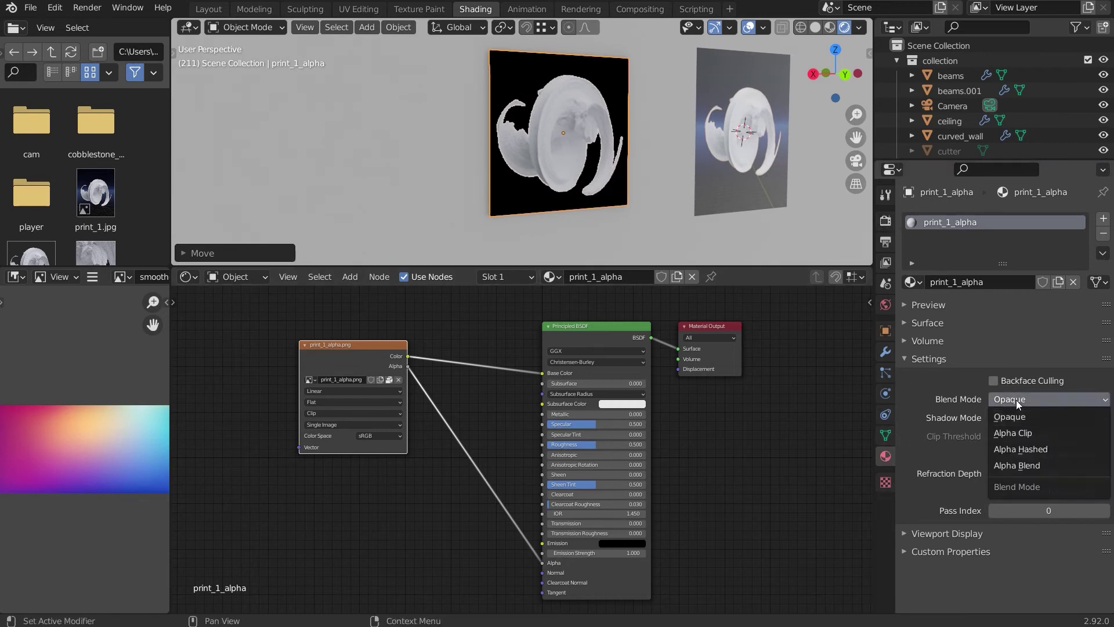
pyautogui.click(1035, 465)
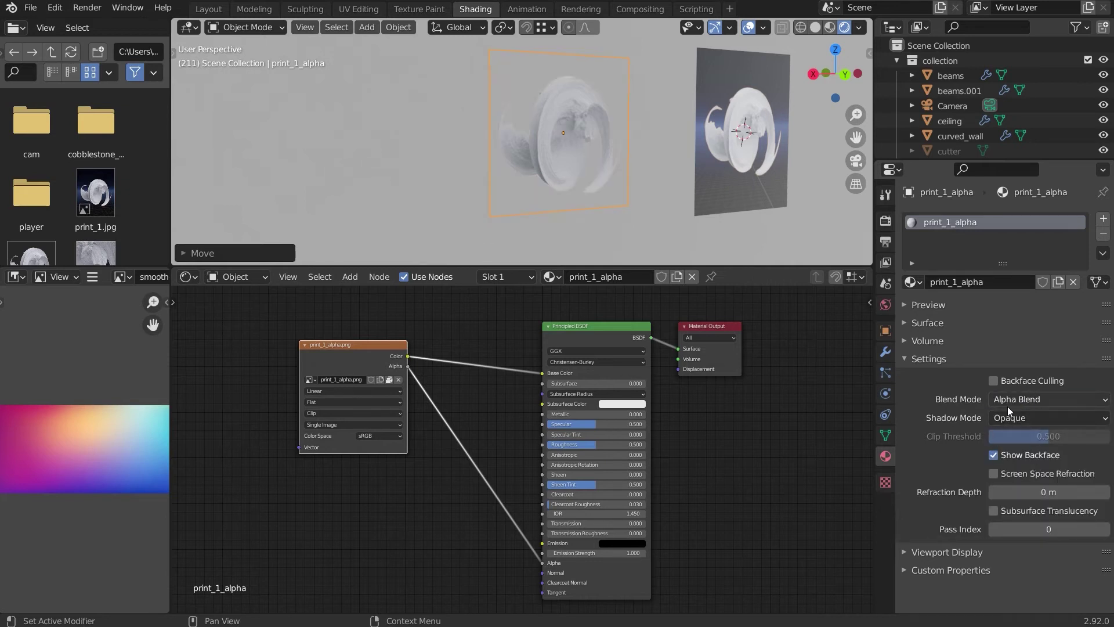
# Set the print_1_alpha material's Shadow Mode to Alpha Hashed
pyautogui.click(1029, 418)
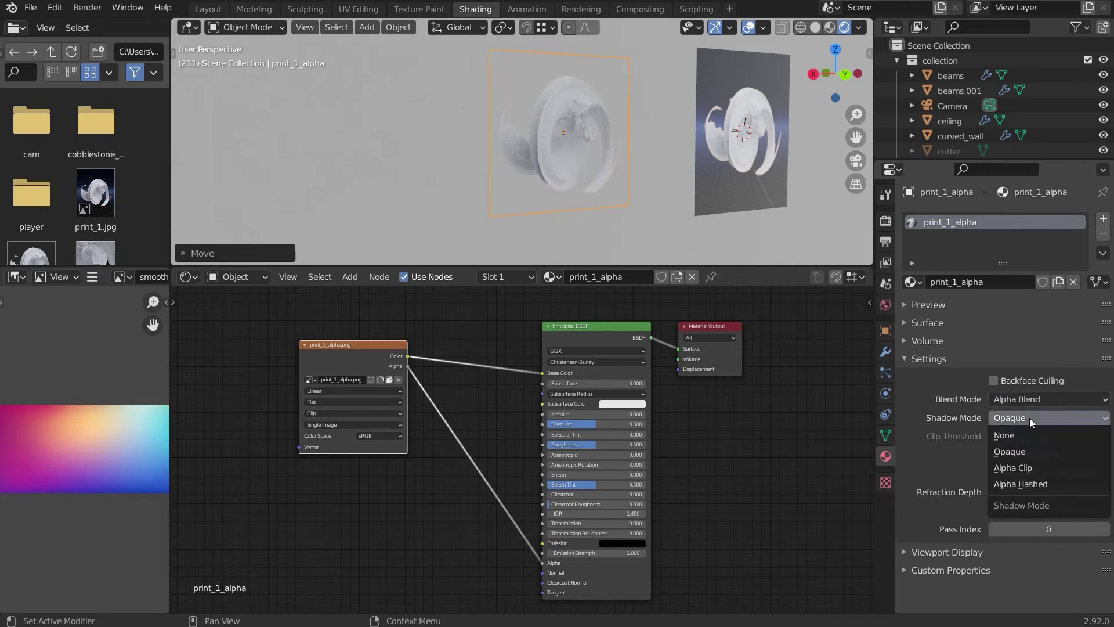
pyautogui.click(1033, 483)
pyautogui.moveTo(591, 159)
pyautogui.mouseDown(button='middle')
pyautogui.moveTo(692, 183)
pyautogui.moveTo(615, 145)
pyautogui.moveTo(661, 147)
pyautogui.moveTo(593, 126)
pyautogui.moveTo(365, 134)
pyautogui.moveTo(568, 133)
pyautogui.moveTo(690, 148)
pyautogui.moveTo(392, 142)
pyautogui.moveTo(514, 140)
pyautogui.mouseUp(button='middle')
pyautogui.press('g')
pyautogui.rightClick(664, 146)
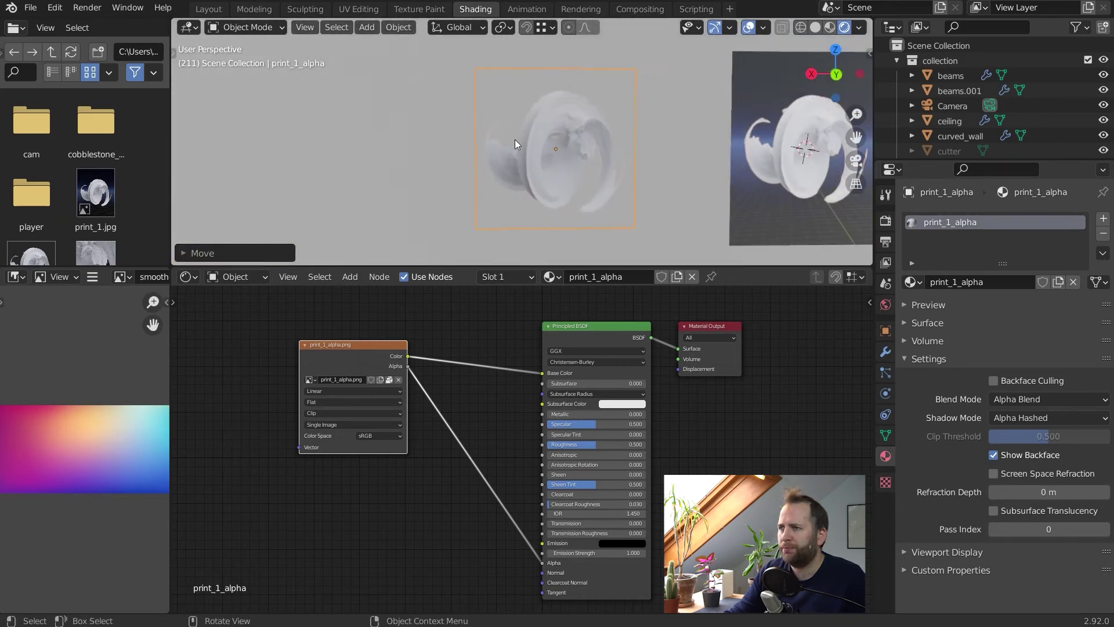
# Snap the 3D cursor to the print_1_alpha plane and add a point light there to test its shadow
pyautogui.hotkey('shift', 's')
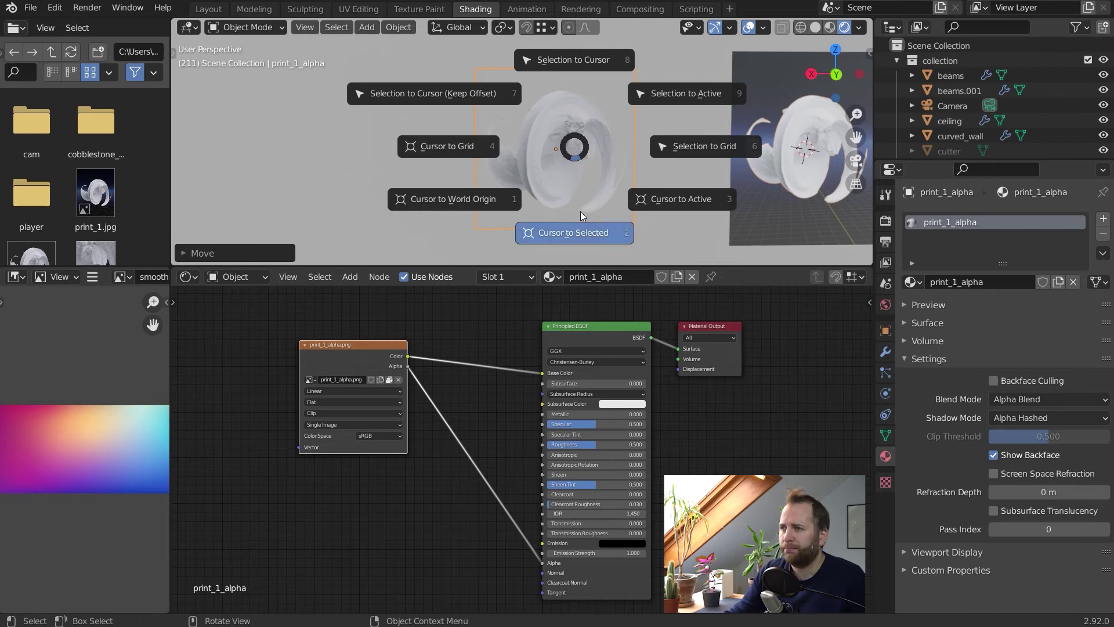
pyautogui.click(576, 229)
pyautogui.hotkey('shift', 'a')
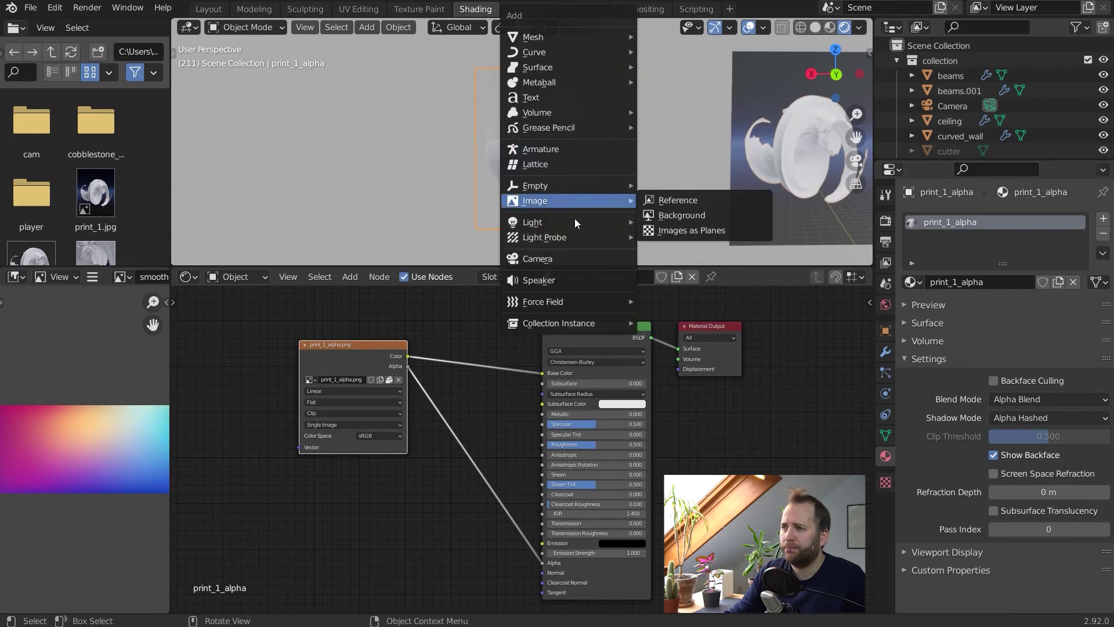
pyautogui.moveTo(574, 221)
pyautogui.click(679, 225)
pyautogui.moveTo(532, 162); pyautogui.dragTo(564, 126, button='middle')
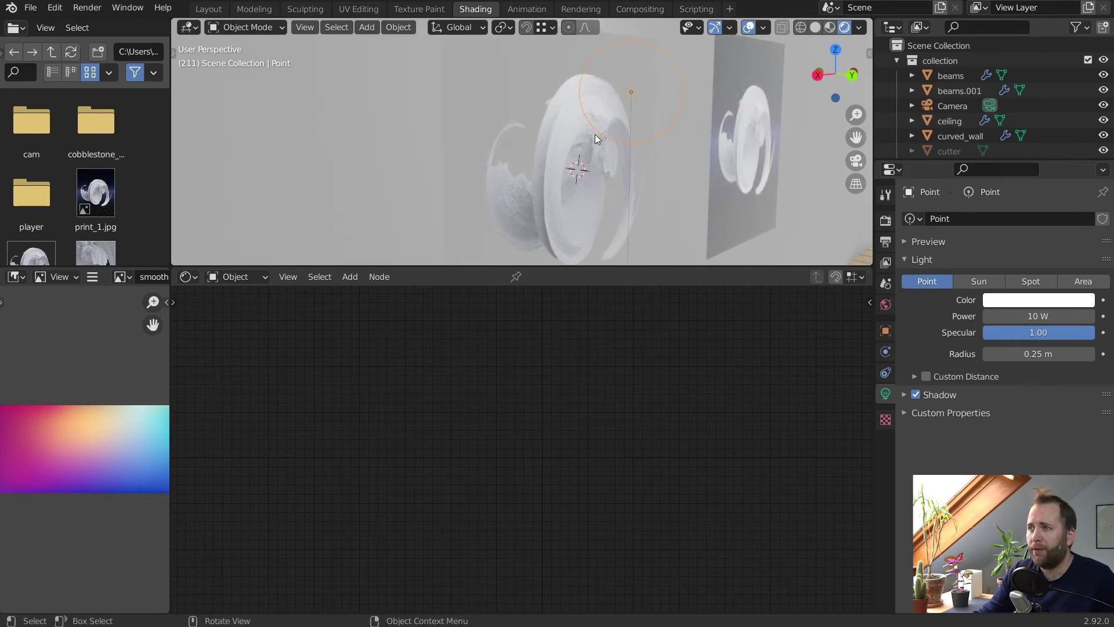
pyautogui.moveTo(628, 95)
pyautogui.mouseDown(button='middle')
pyautogui.moveTo(643, 93)
pyautogui.moveTo(628, 97)
pyautogui.mouseUp(button='middle')
# Select the print_1_alpha plane and try the Alpha Clip shadow mode on its material
pyautogui.click(562, 121)
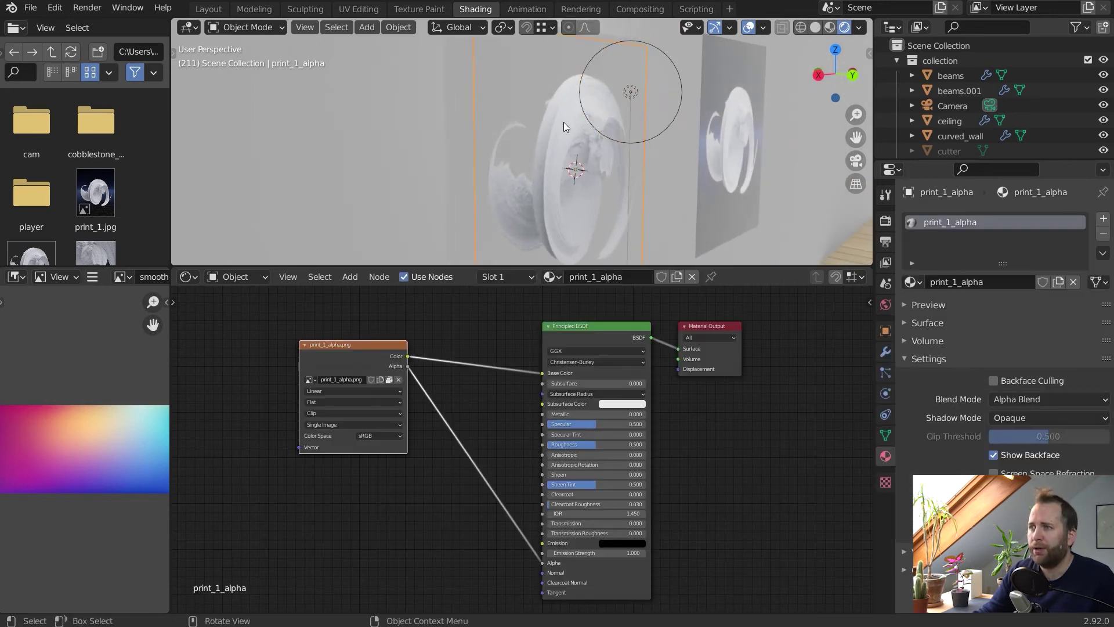
pyautogui.moveTo(565, 122); pyautogui.dragTo(555, 80, button='middle')
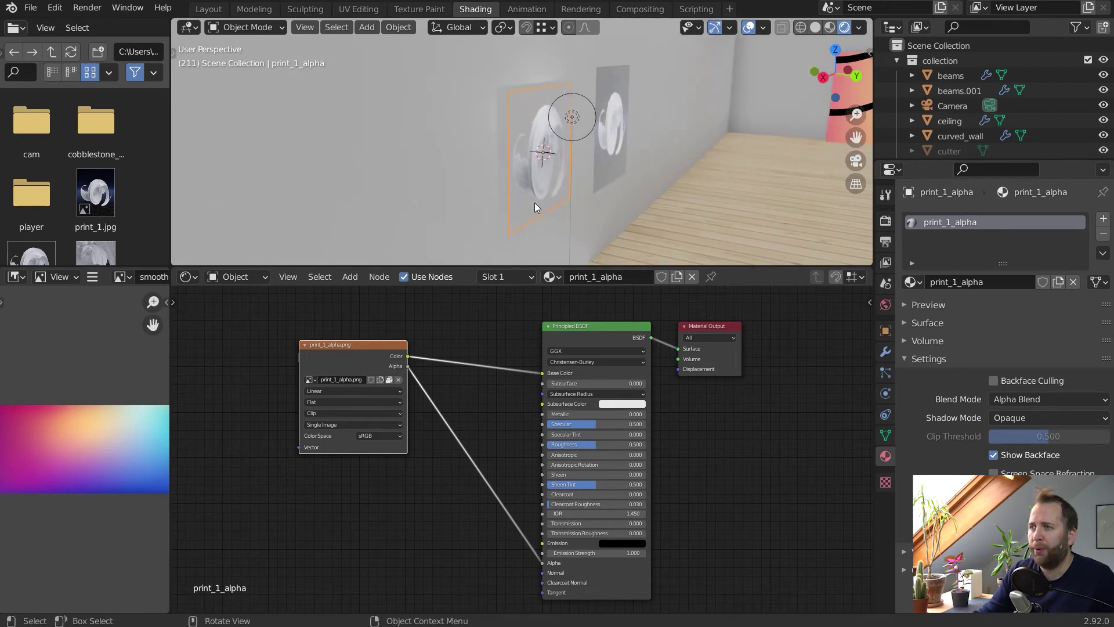
pyautogui.click(1025, 419)
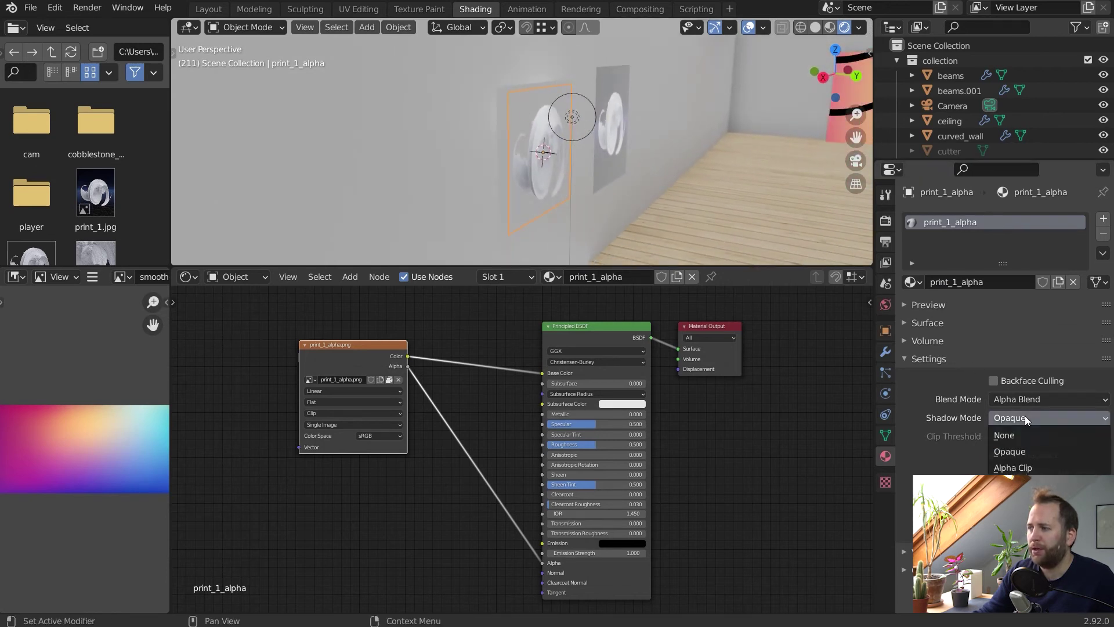
pyautogui.click(1032, 467)
pyautogui.click(700, 223)
pyautogui.click(550, 159)
pyautogui.moveTo(589, 132); pyautogui.dragTo(565, 86, button='middle')
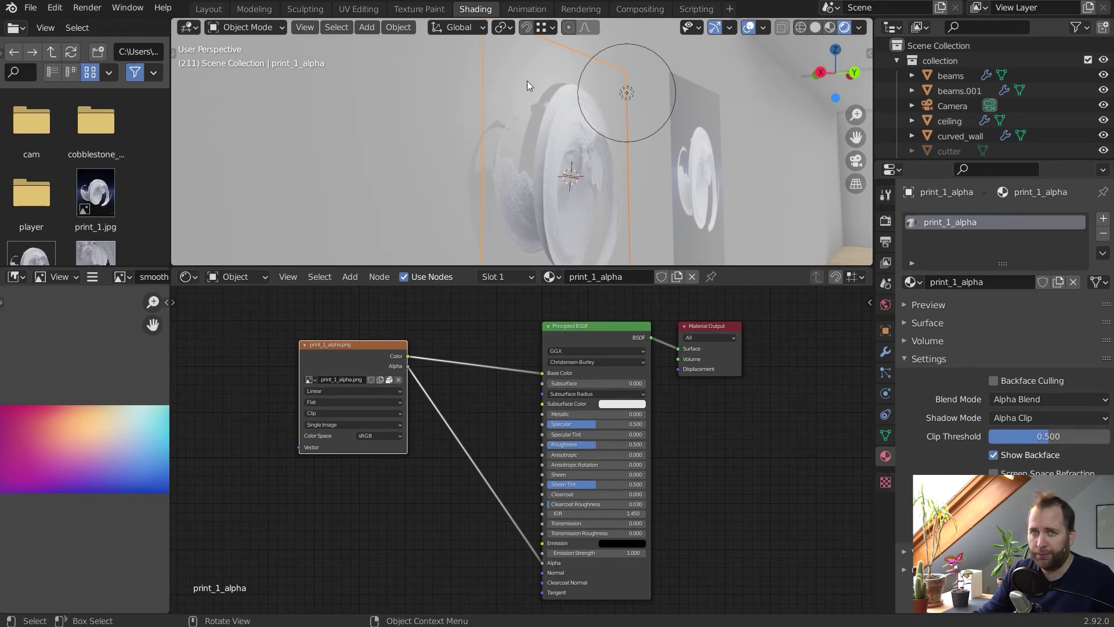
# Set the print_1_alpha material's Shadow Mode to Alpha Hashed and collapse its Settings section
pyautogui.click(1039, 415)
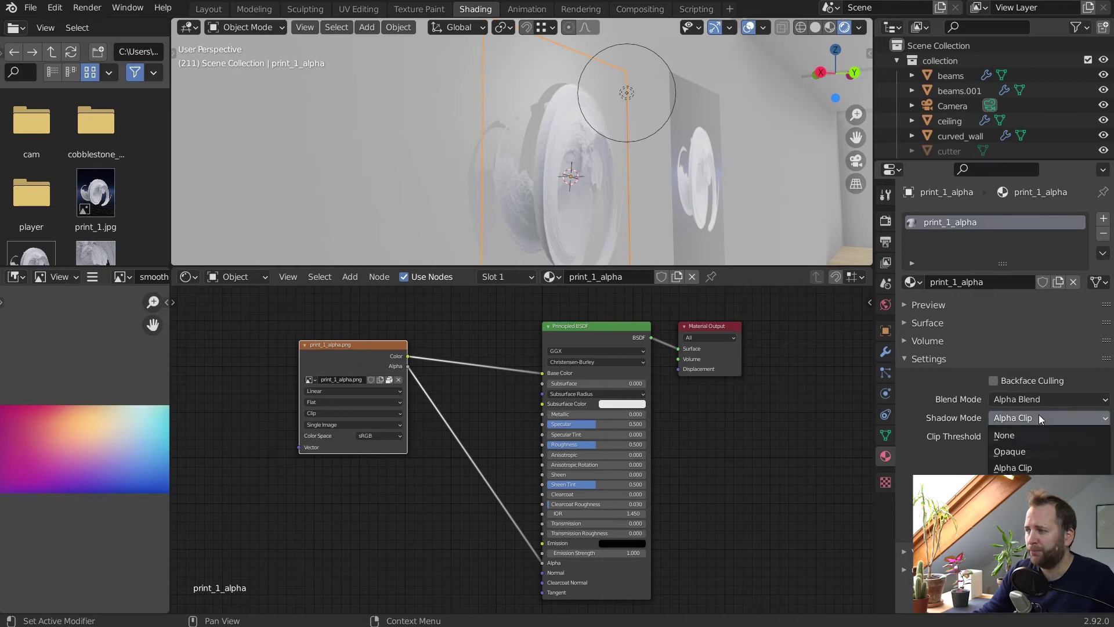
pyautogui.click(1039, 446)
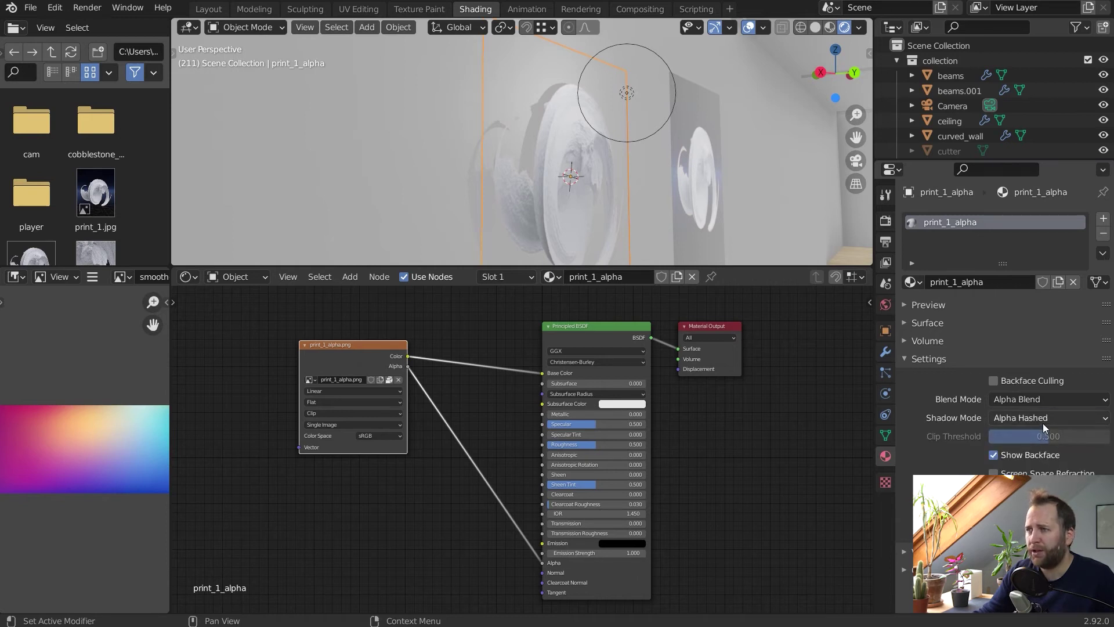
pyautogui.scroll(-3, 760, 132)
pyautogui.click(622, 148)
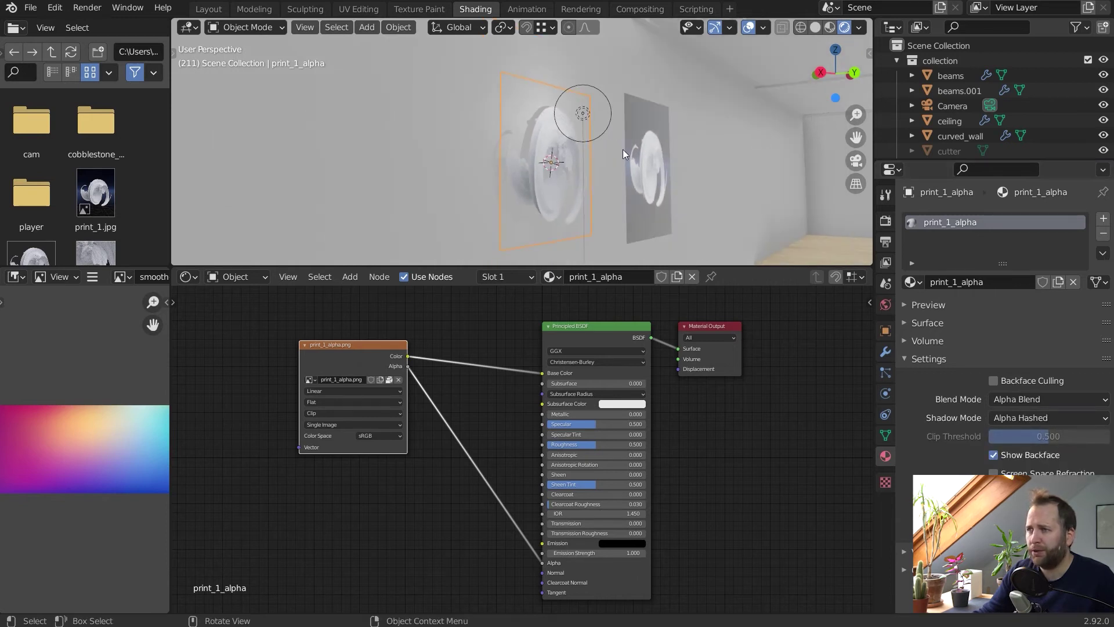
pyautogui.click(545, 120)
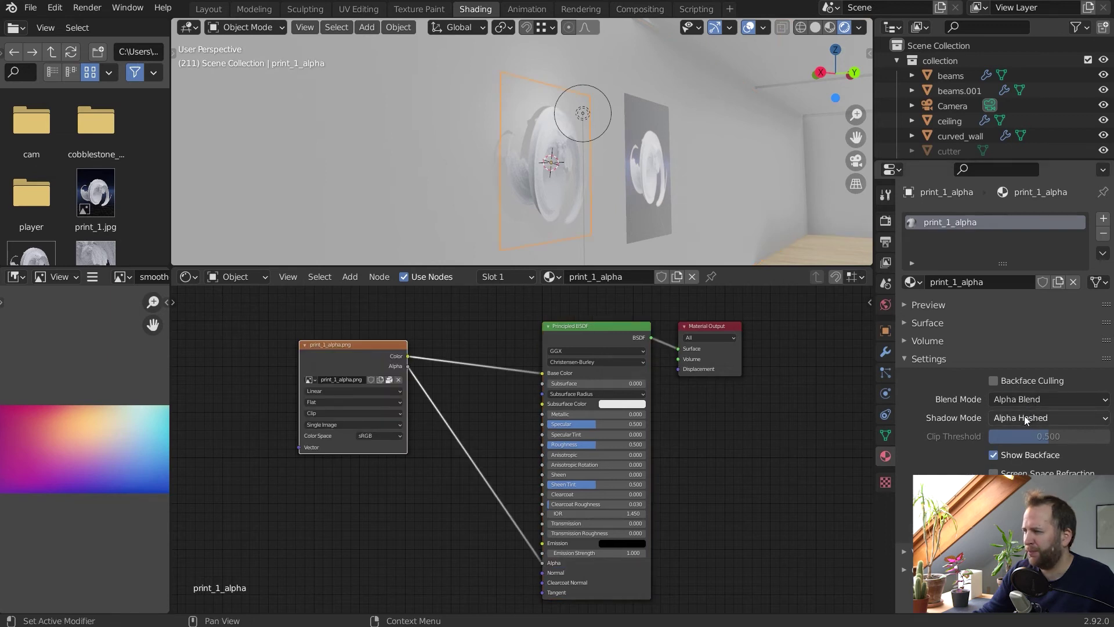
pyautogui.moveTo(632, 130); pyautogui.dragTo(604, 154, button='middle')
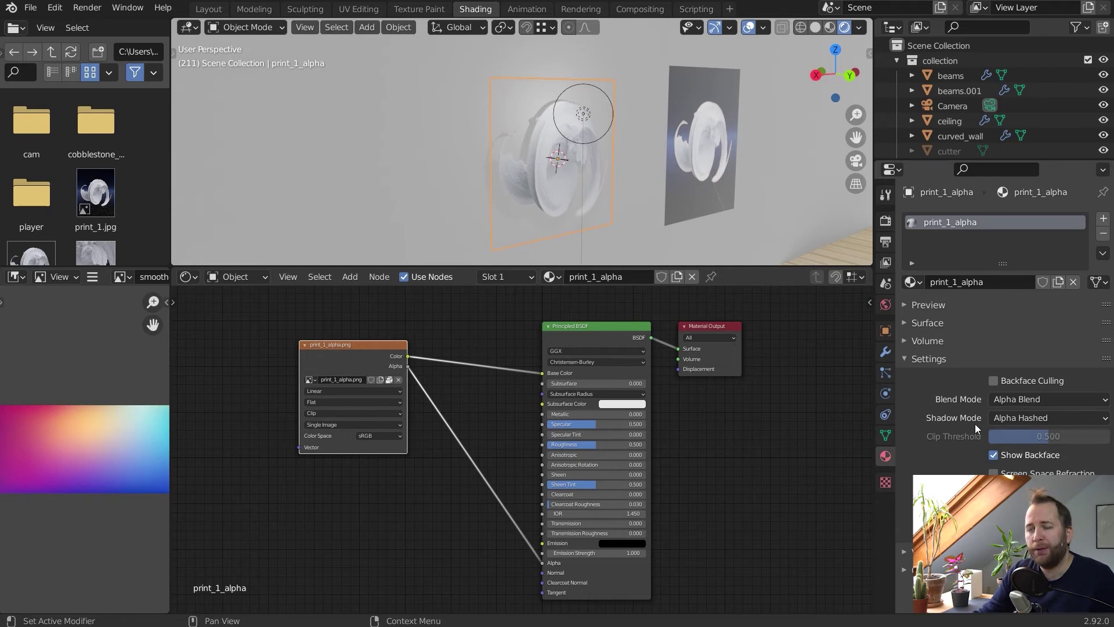
pyautogui.click(906, 359)
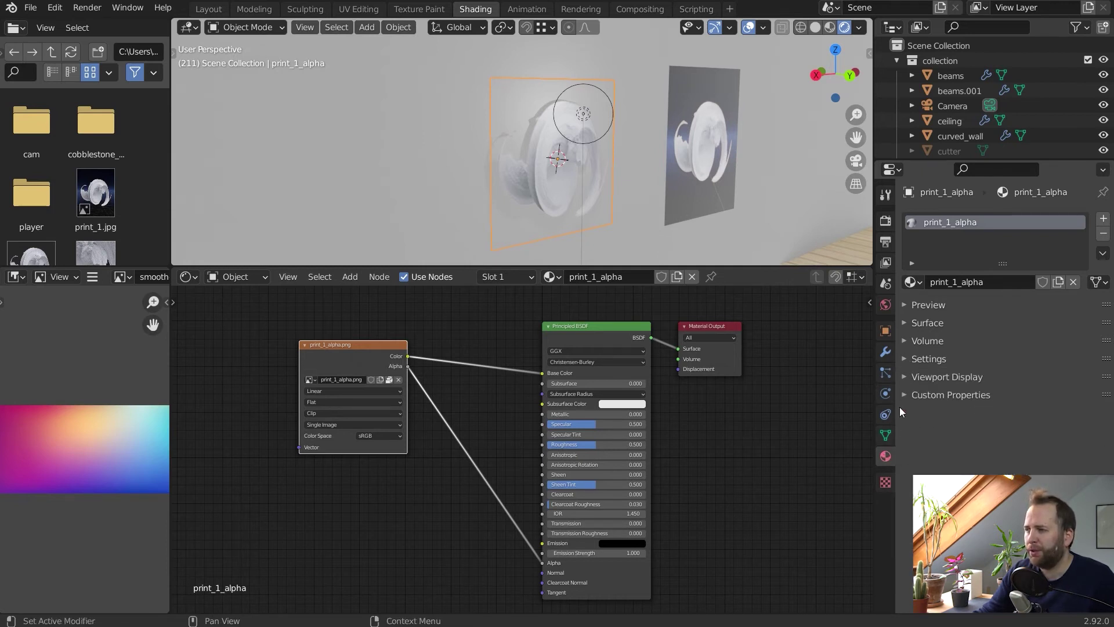
pyautogui.click(905, 359)
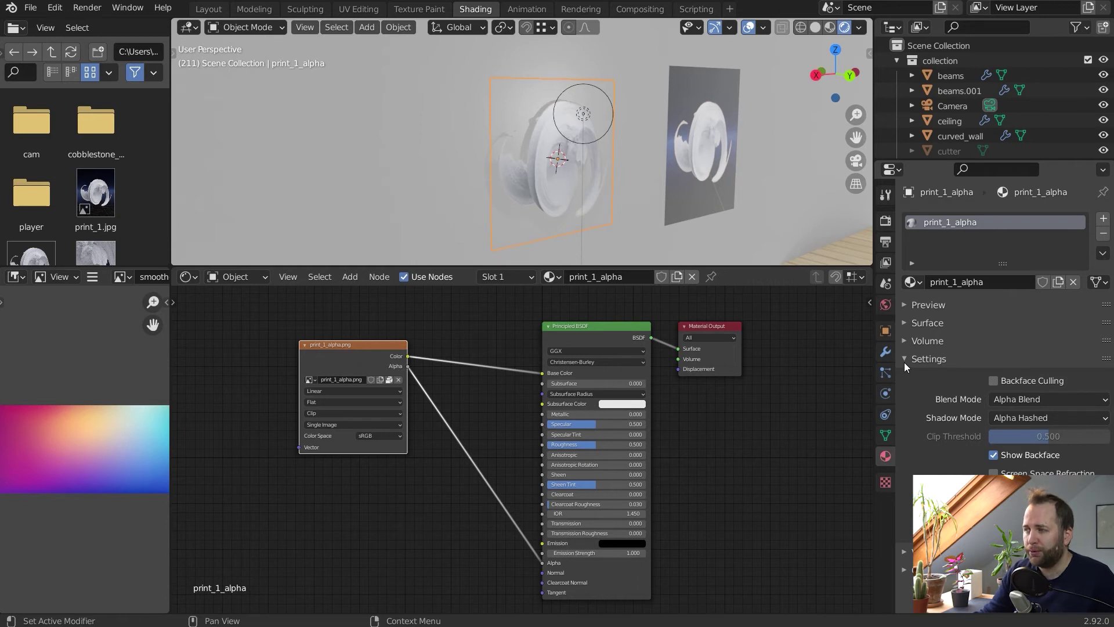
pyautogui.click(904, 362)
# Move the point light around the print_1_alpha plane to test its shadow, leaving it between the two prints
pyautogui.moveTo(816, 210); pyautogui.dragTo(535, 179, button='middle')
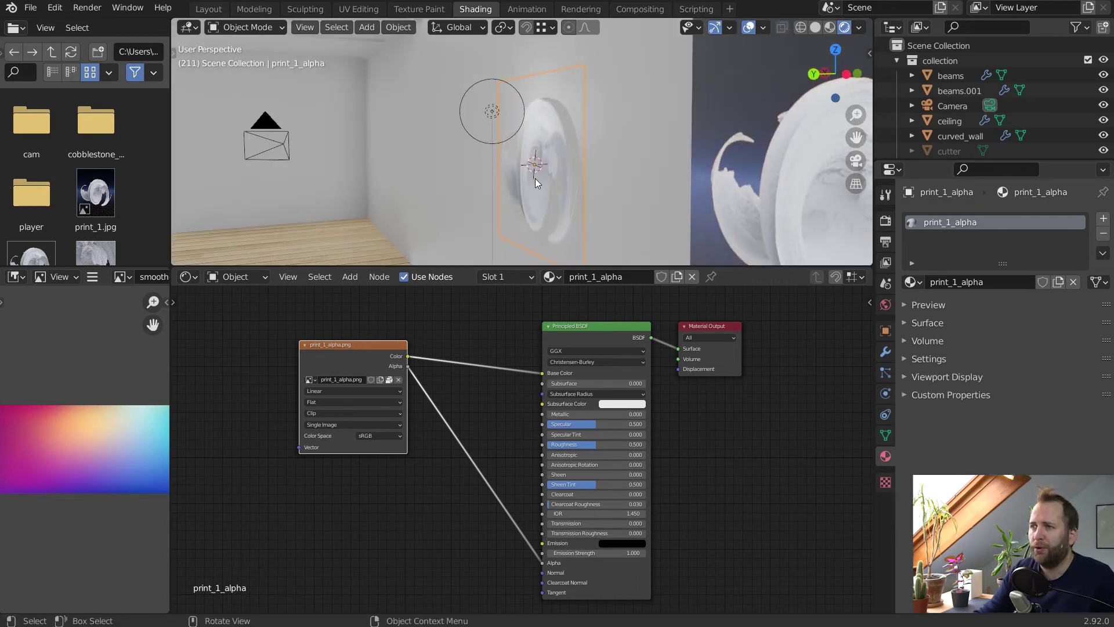
pyautogui.click(491, 113)
pyautogui.moveTo(491, 113)
pyautogui.mouseDown(button='middle')
pyautogui.moveTo(720, 117)
pyautogui.moveTo(466, 132)
pyautogui.moveTo(496, 127)
pyautogui.mouseUp(button='middle')
pyautogui.press('g')
pyautogui.click(672, 132)
pyautogui.press('g')
pyautogui.click(590, 120)
pyautogui.moveTo(589, 120); pyautogui.dragTo(609, 143, button='middle')
pyautogui.press('g')
pyautogui.click(626, 122)
pyautogui.press('g')
pyautogui.click(641, 128)
pyautogui.press('g')
pyautogui.click(565, 130)
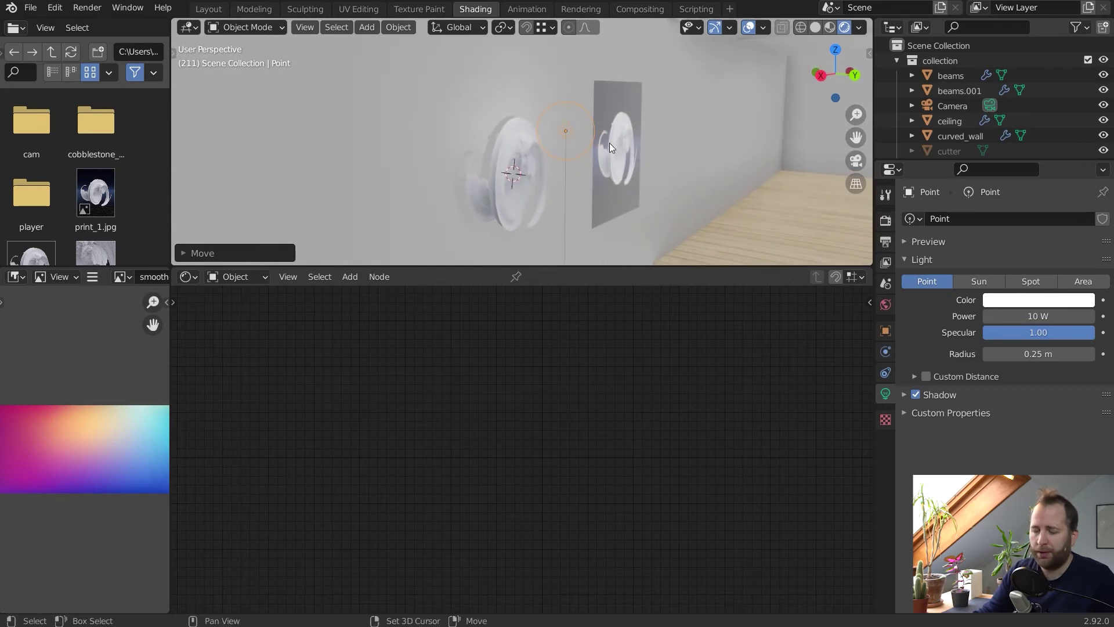
pyautogui.hotkey('shift', 'a')
pyautogui.moveTo(569, 220)
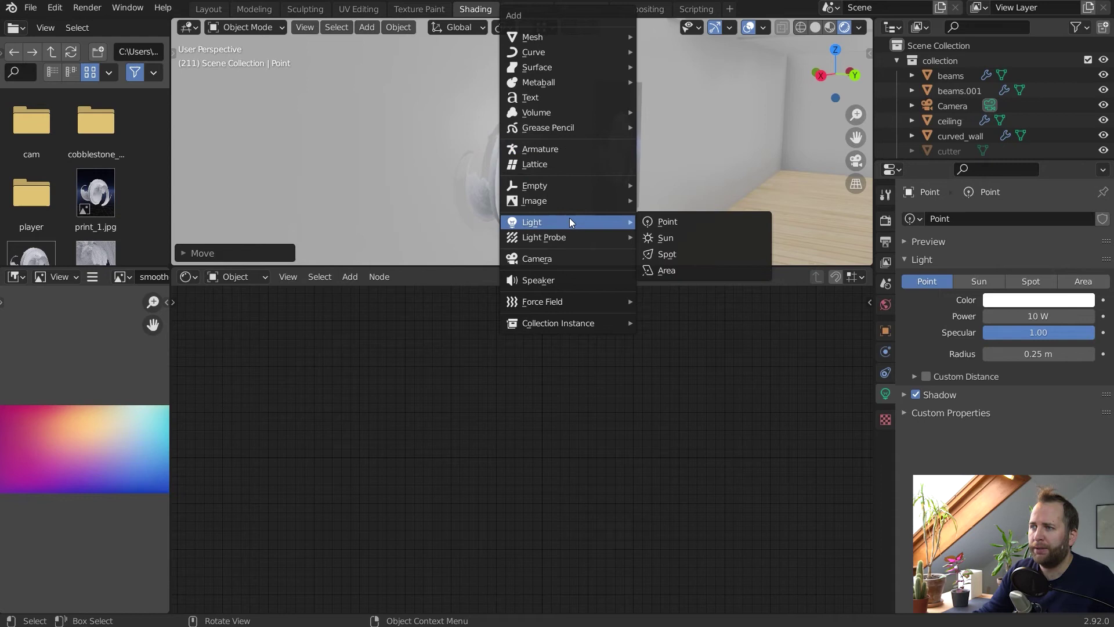
pyautogui.click(692, 222)
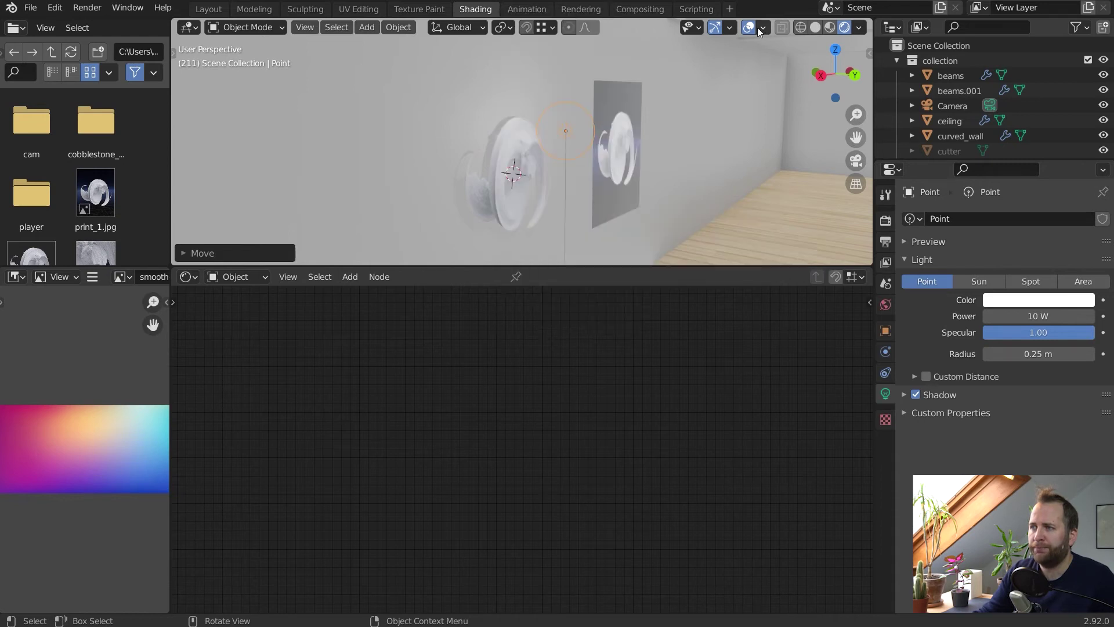
# Enlarge the 3D viewport and import the video Hypersea 4K-1.m4v with Images as Planes
pyautogui.moveTo(603, 174); pyautogui.dragTo(509, 128, button='middle')
pyautogui.keyDown('shift'); pyautogui.moveTo(521, 166); pyautogui.dragTo(614, 147, button='middle'); pyautogui.keyUp('shift')
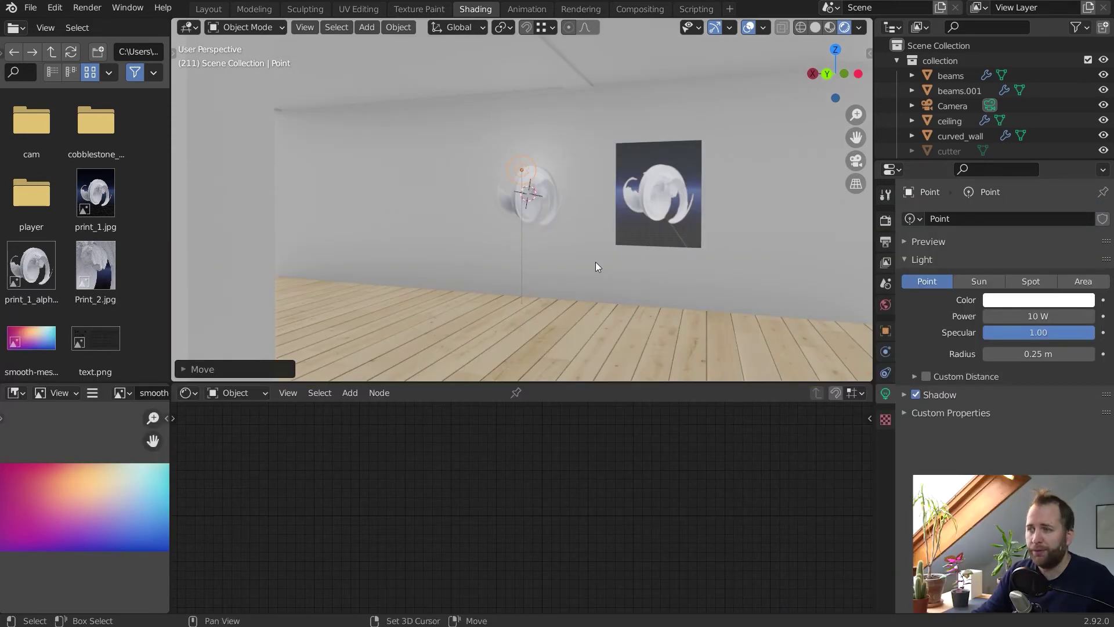
pyautogui.hotkey('shift', 'a')
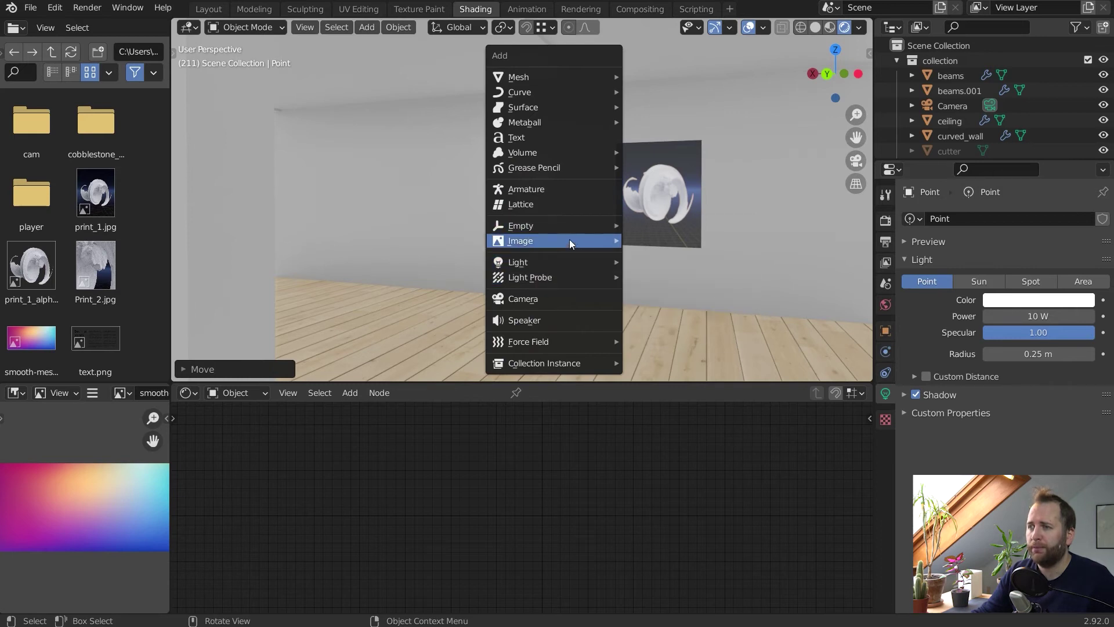
pyautogui.moveTo(570, 240)
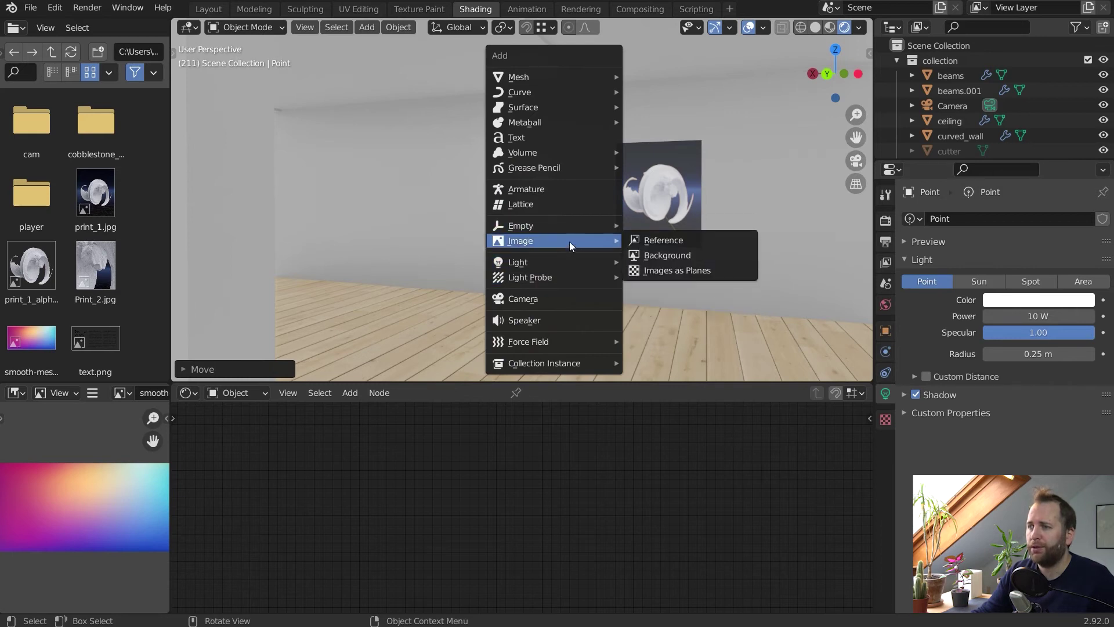
pyautogui.click(684, 272)
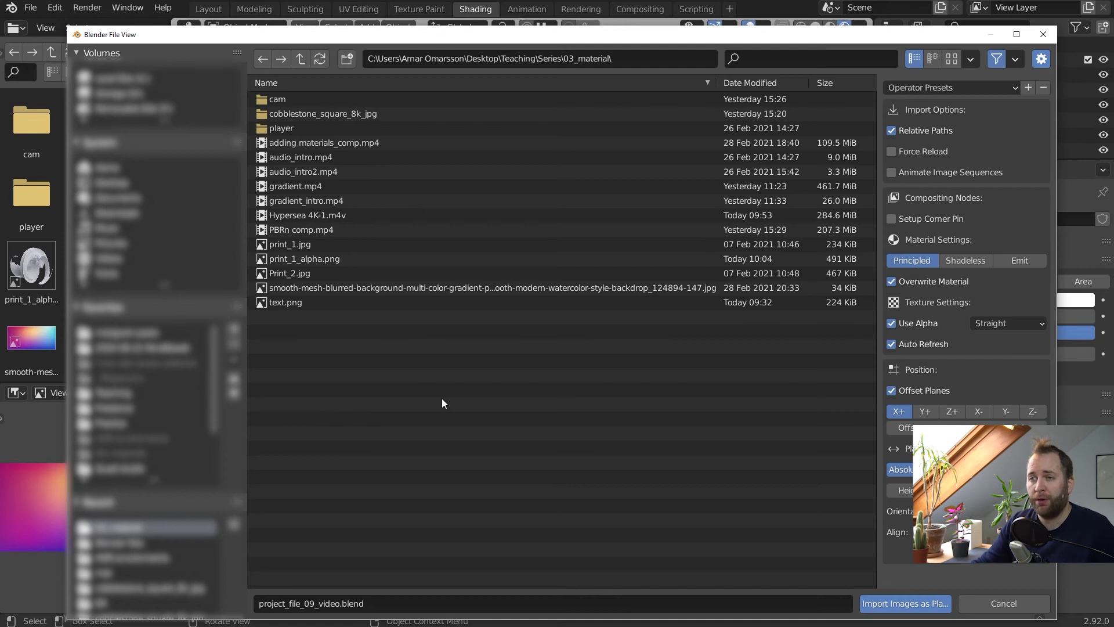
pyautogui.click(312, 215)
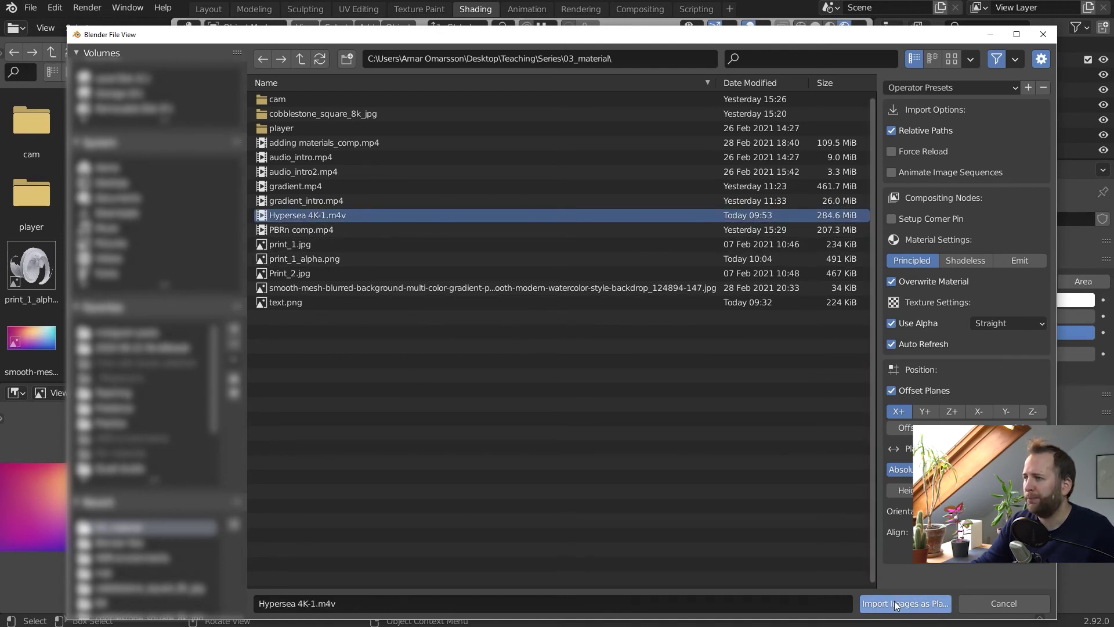
pyautogui.click(905, 603)
# Move the Hypersea 4K-1 video plane across the gallery to the room beyond the pillars, adjusting its position along X
pyautogui.moveTo(532, 194); pyautogui.dragTo(823, 205, button='middle')
pyautogui.press('g')
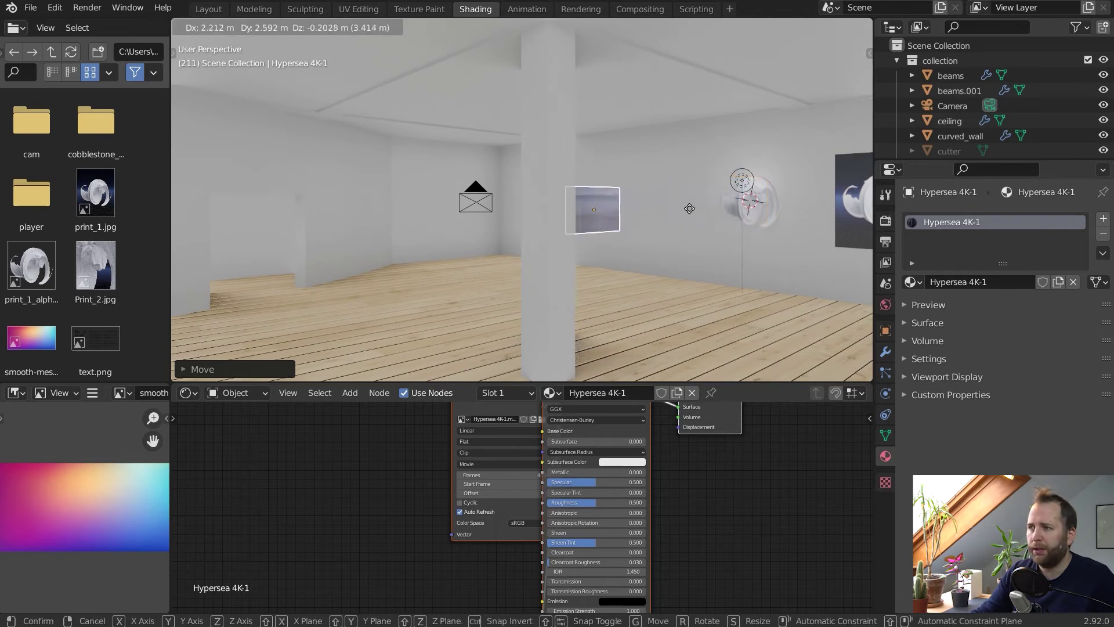
pyautogui.click(346, 238)
pyautogui.moveTo(346, 238); pyautogui.dragTo(184, 246, button='middle')
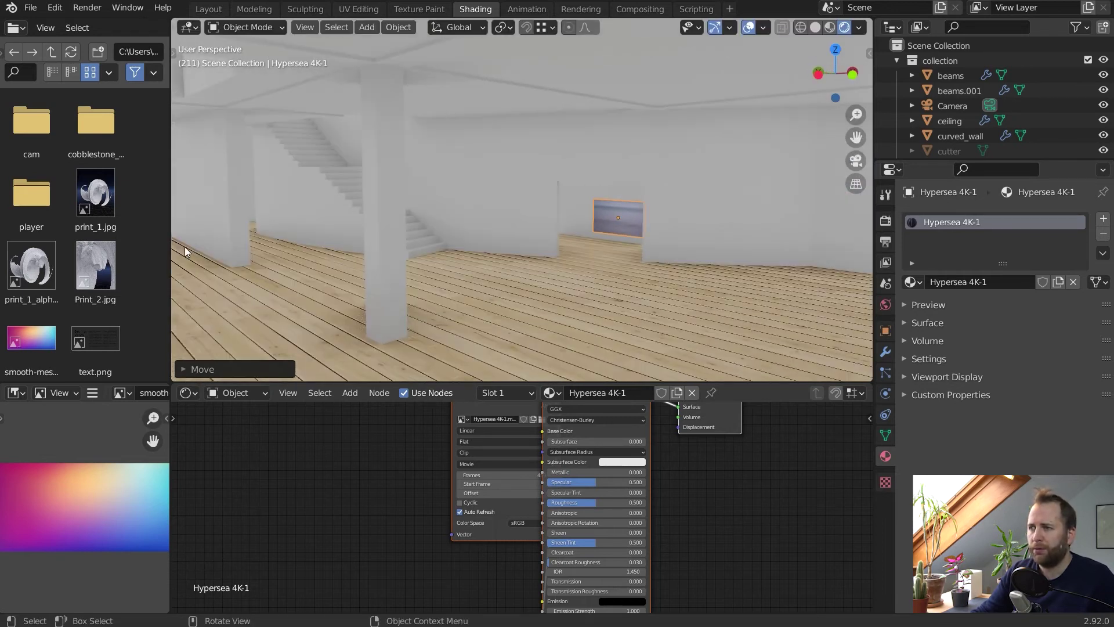
pyautogui.press('KP_Decimal')
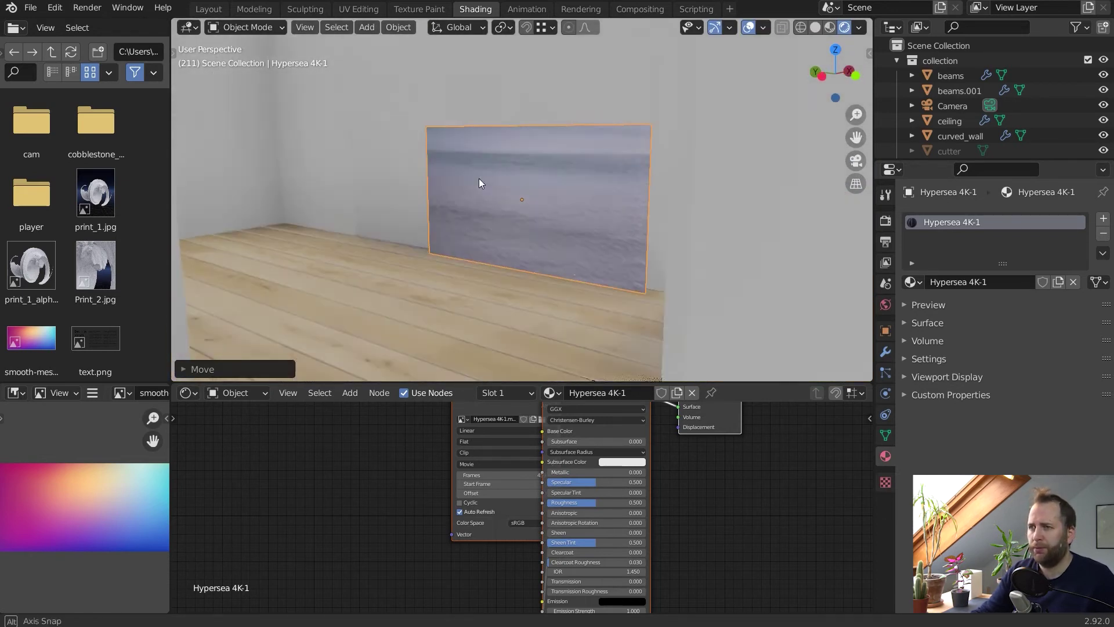
pyautogui.press('g')
pyautogui.press('x')
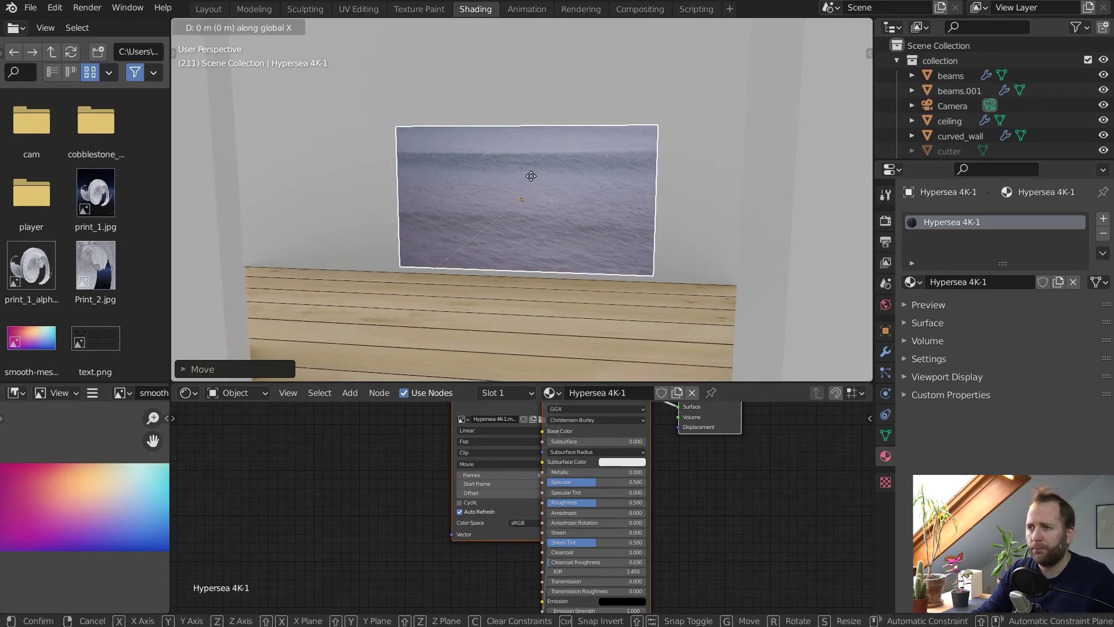
pyautogui.click(465, 161)
# Rotate the Hypersea 4K-1 video plane 90° about the global Z axis
pyautogui.press('r')
pyautogui.write('xz90')
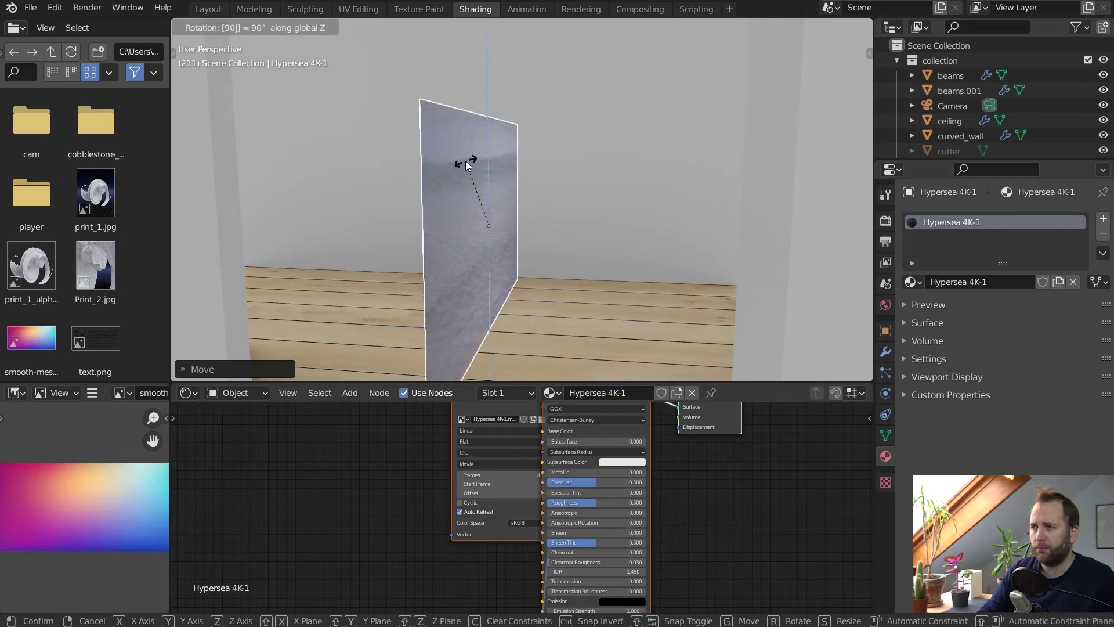
pyautogui.press('Return')
# Move the Hypersea 4K-1 plane along Y until it sits just in front of the room's end wall
pyautogui.moveTo(548, 173); pyautogui.dragTo(518, 210, button='middle')
pyautogui.press('g')
pyautogui.press('y')
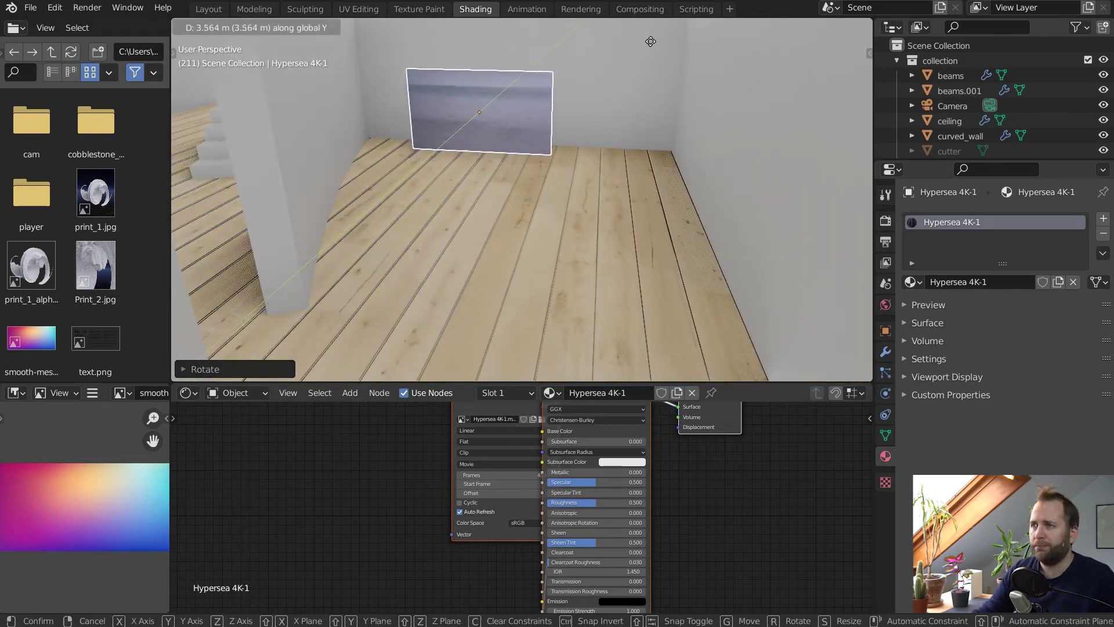
pyautogui.click(664, 347)
pyautogui.moveTo(663, 346); pyautogui.dragTo(653, 184, button='middle')
pyautogui.scroll(8, 651, 180)
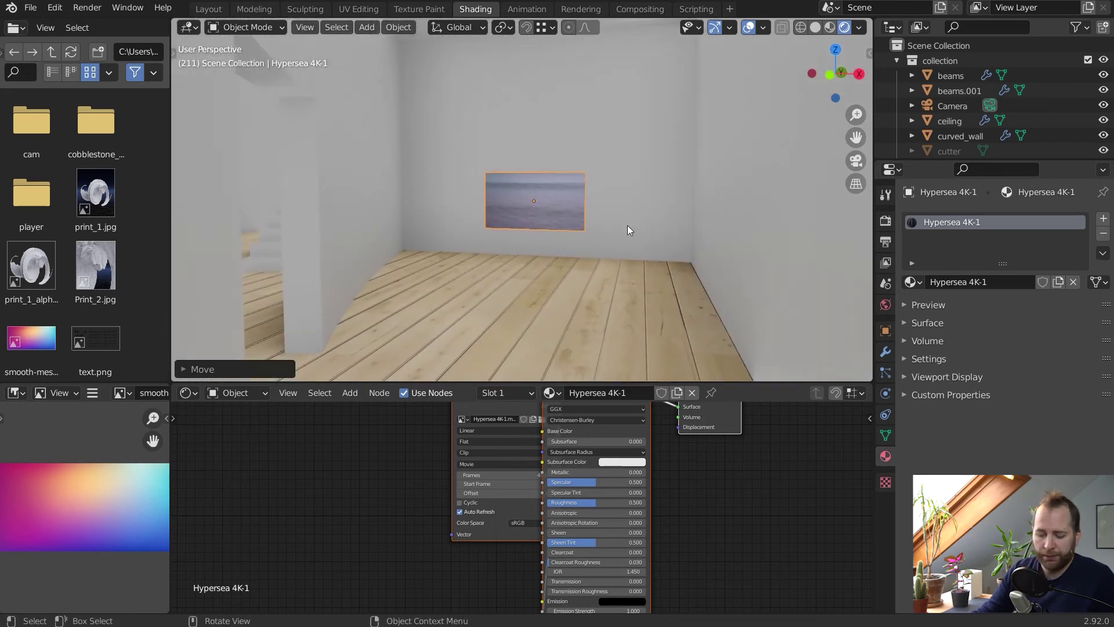
pyautogui.press('g')
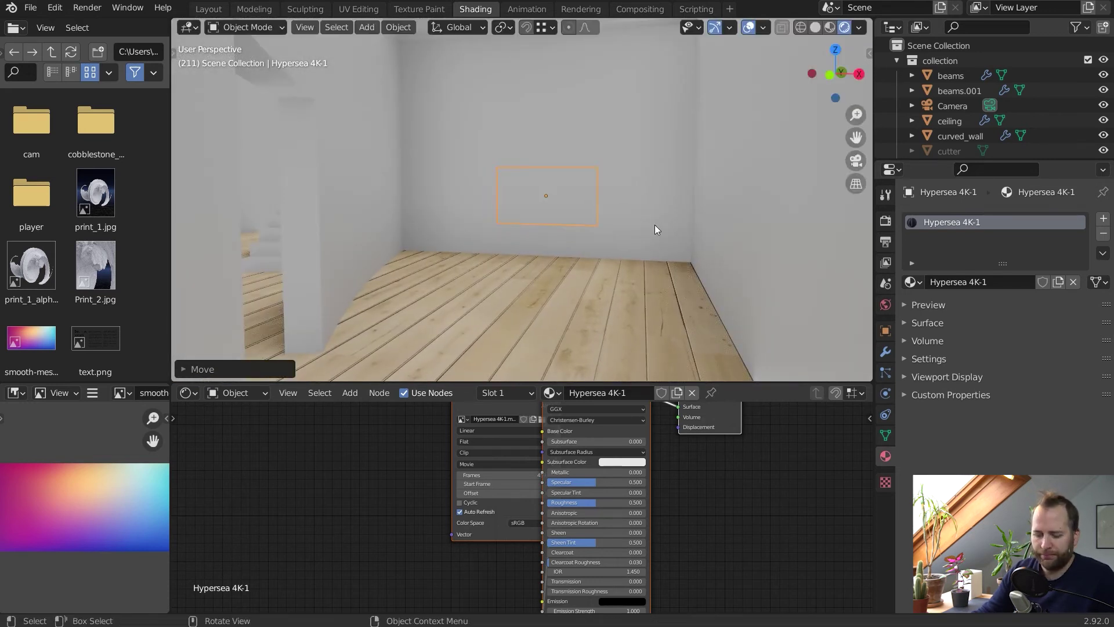
pyautogui.press('y')
pyautogui.click(654, 227)
# Scale up the Hypersea 4K-1 plane and reposition it so the video nearly fills the width of the end wall
pyautogui.press('s')
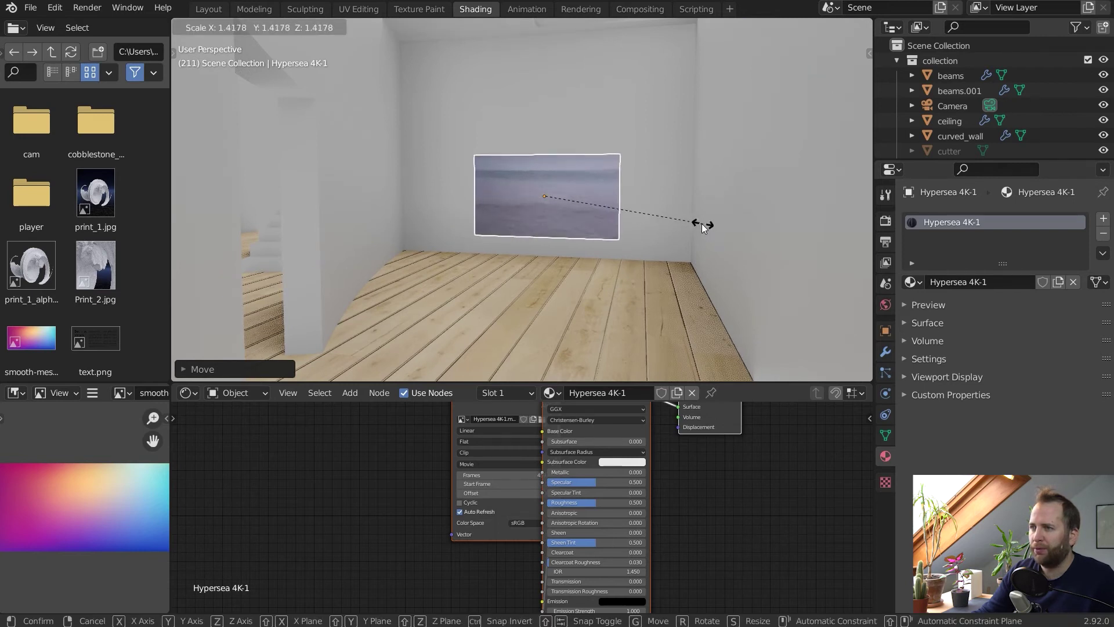
pyautogui.click(854, 207)
pyautogui.press('g')
pyautogui.click(846, 182)
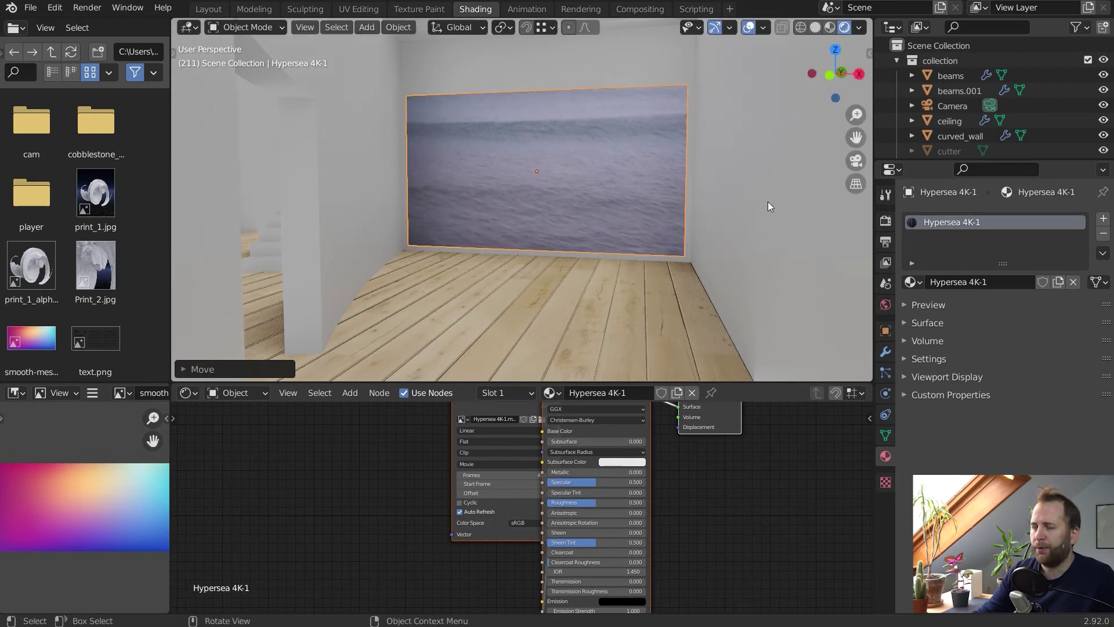
pyautogui.scroll(-1, 716, 210)
pyautogui.scroll(2, 712, 207)
pyautogui.scroll(2, 718, 216)
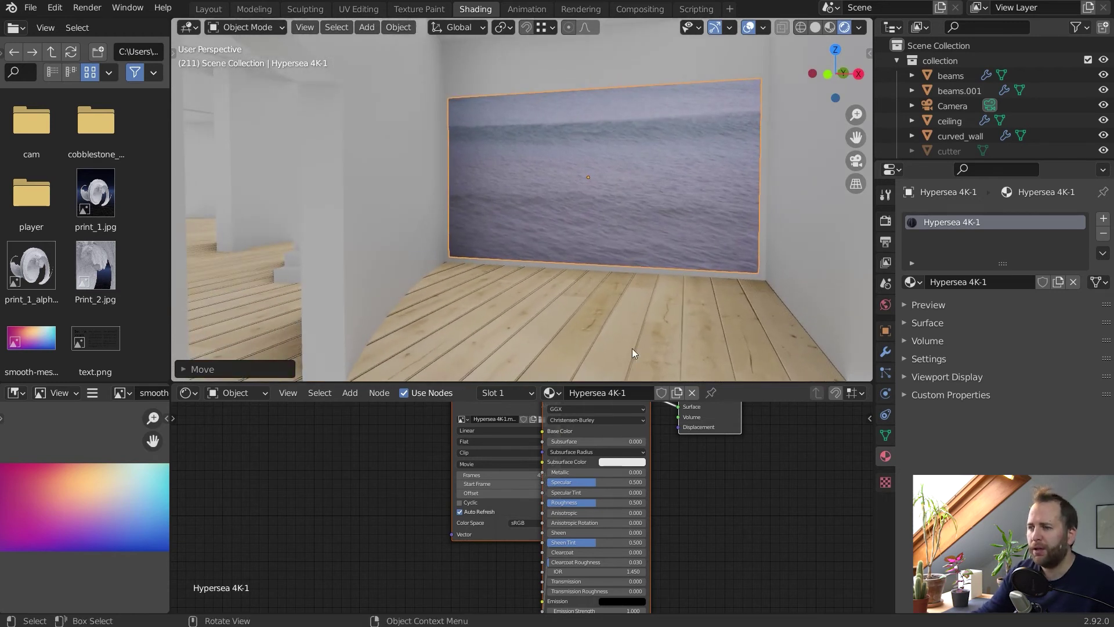
pyautogui.scroll(-3, 726, 469)
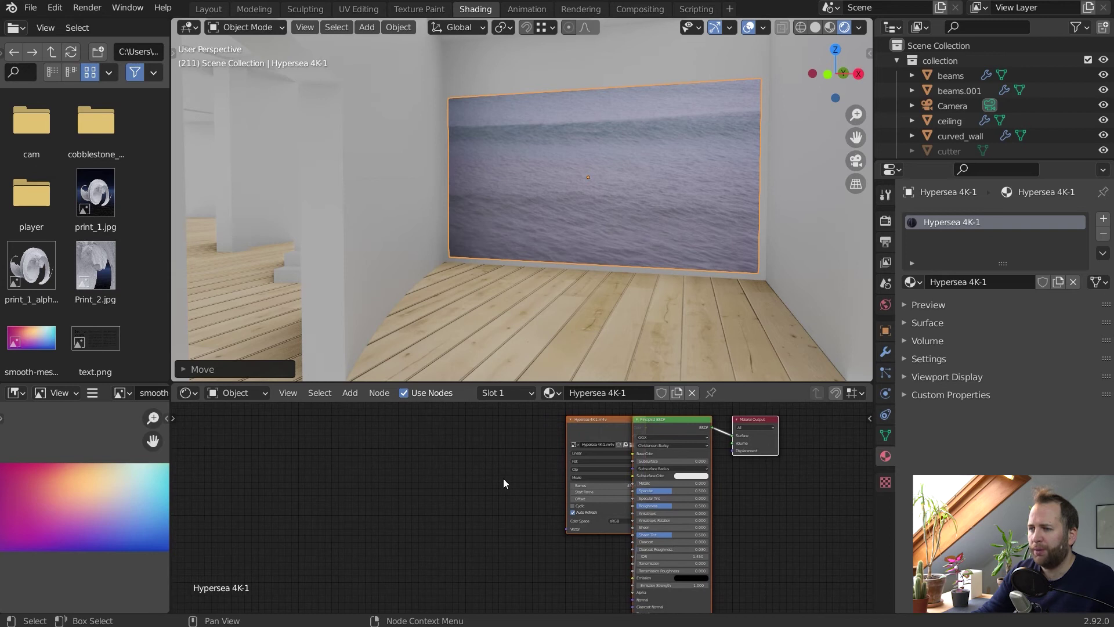
# Move the movie texture node away from the Principled BSDF and disconnect its link to the shader's Alpha input
pyautogui.click(585, 418)
pyautogui.moveTo(585, 418); pyautogui.dragTo(482, 433)
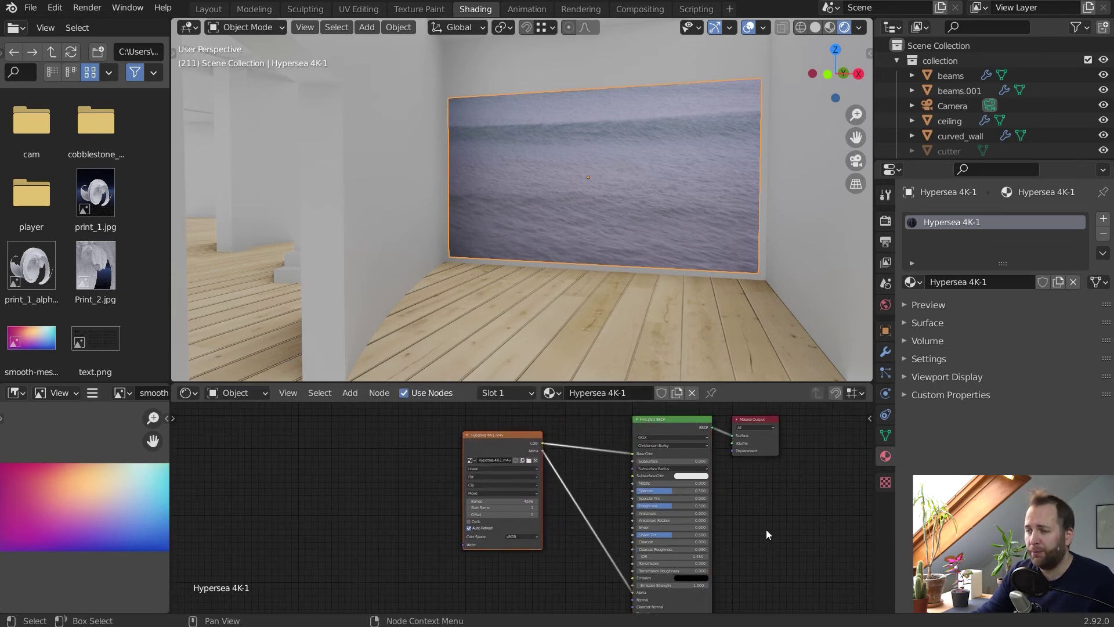
pyautogui.moveTo(766, 529); pyautogui.dragTo(790, 493, button='middle')
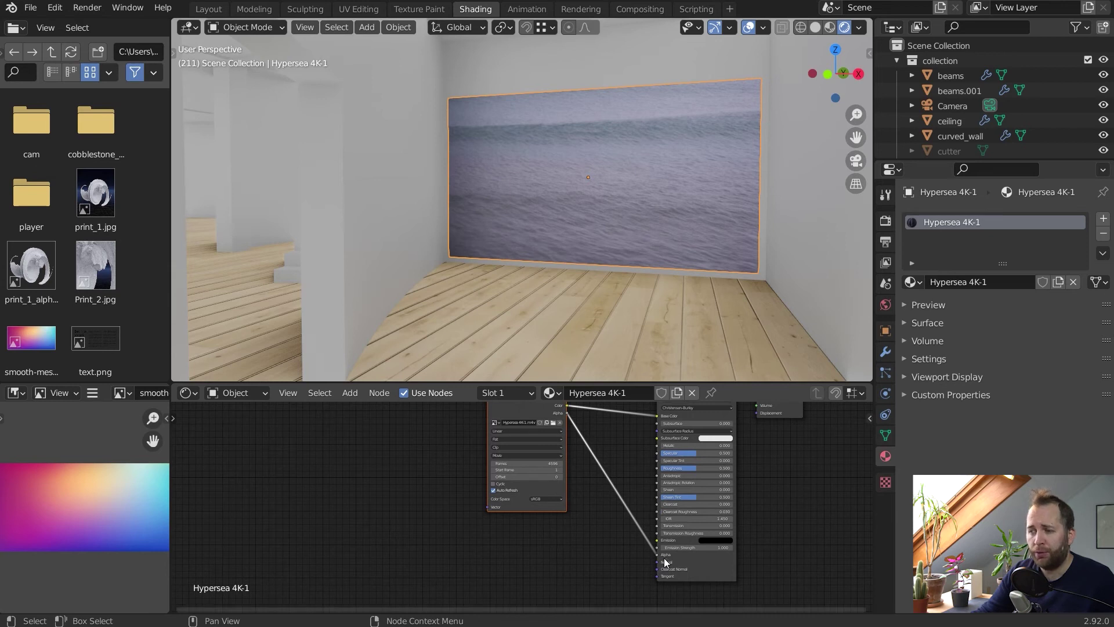
pyautogui.moveTo(656, 555); pyautogui.dragTo(622, 505)
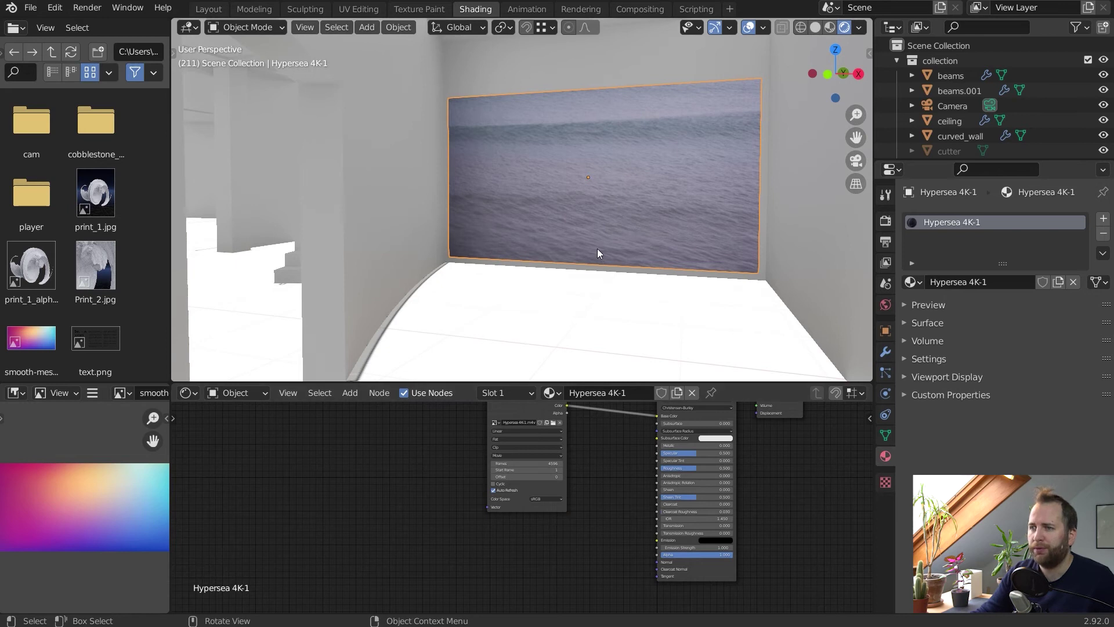
pyautogui.scroll(-1, 597, 248)
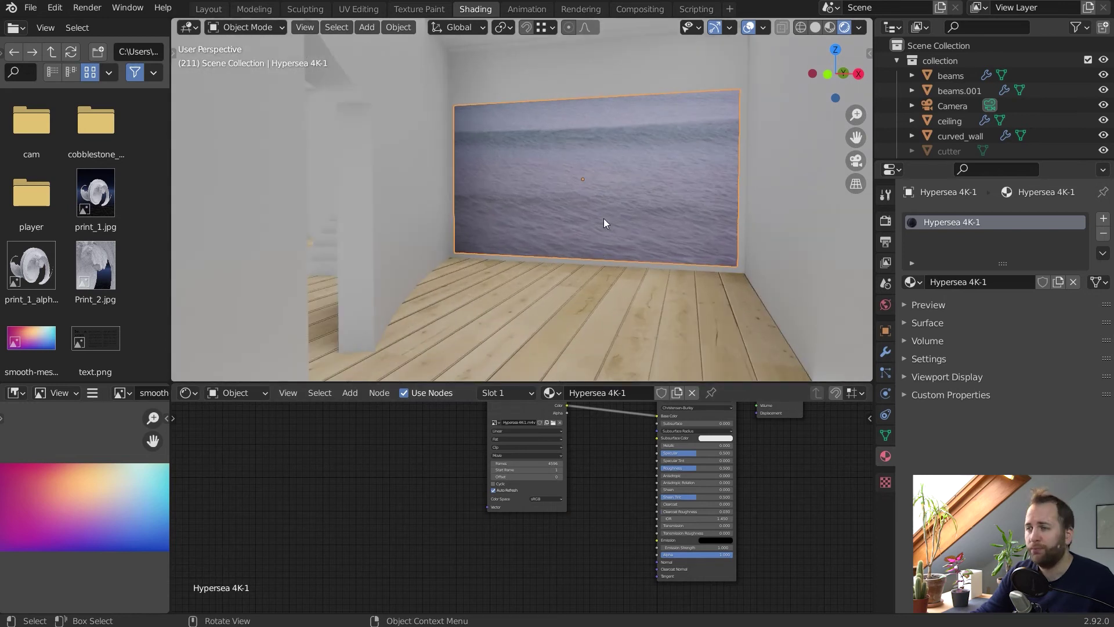
pyautogui.scroll(1, 588, 215)
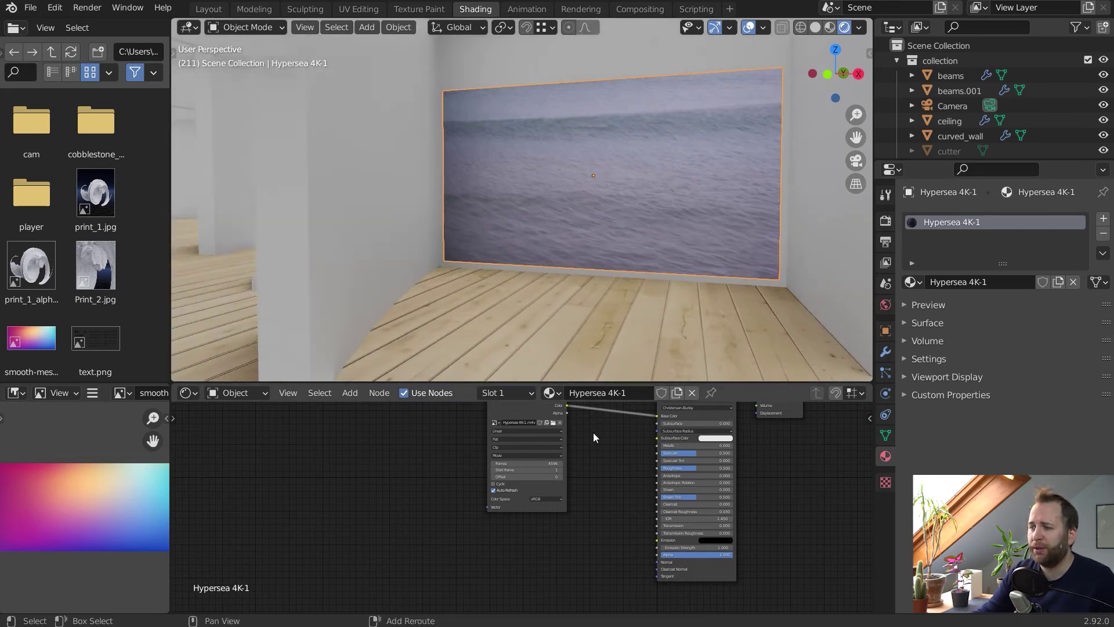
# Examine the frame count, start frame and offset settings of the Hypersea 4K-1 movie texture node
pyautogui.scroll(2, 594, 434)
pyautogui.scroll(3, 595, 435)
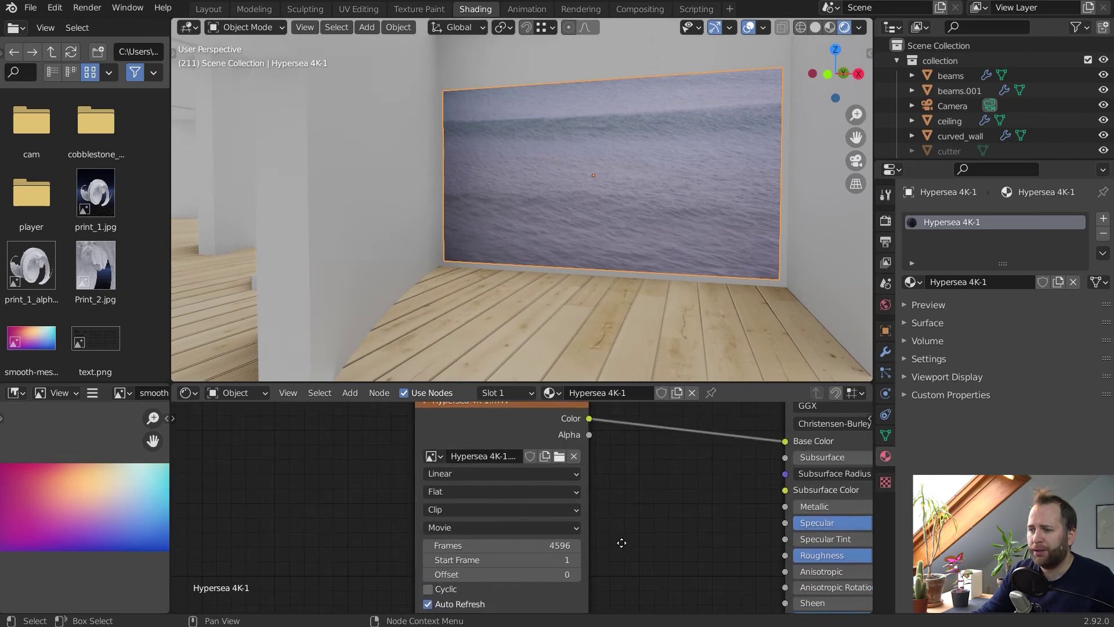
pyautogui.scroll(2, 619, 542)
pyautogui.moveTo(618, 542); pyautogui.dragTo(642, 503, button='middle')
pyautogui.scroll(1, 642, 504)
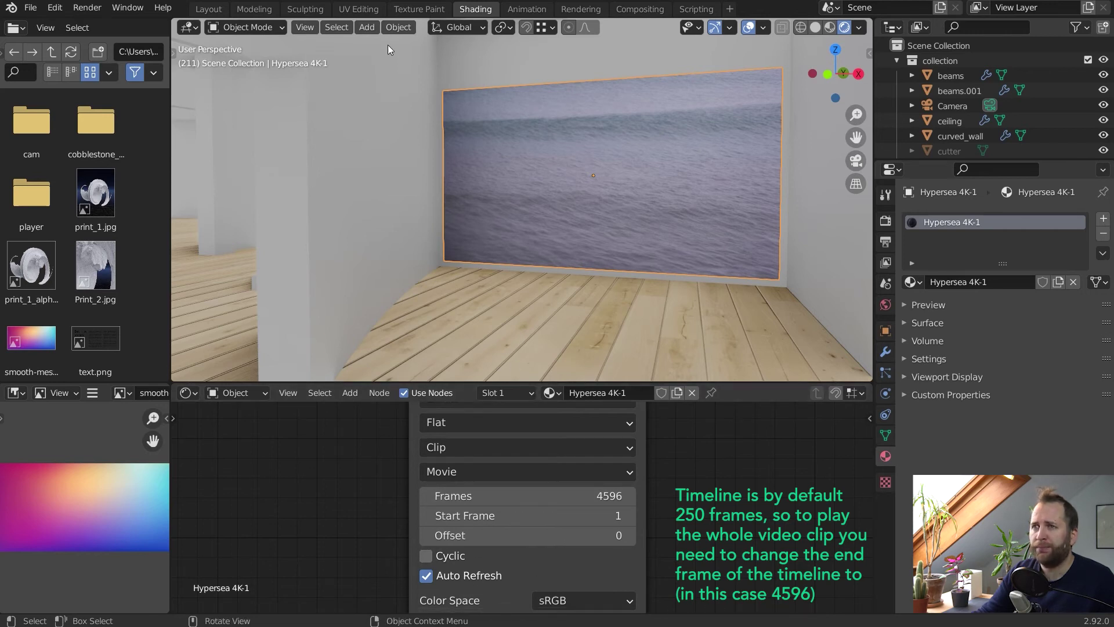
# Play the timeline in the Layout workspace with the view framed on the video plane on the end wall
pyautogui.click(210, 9)
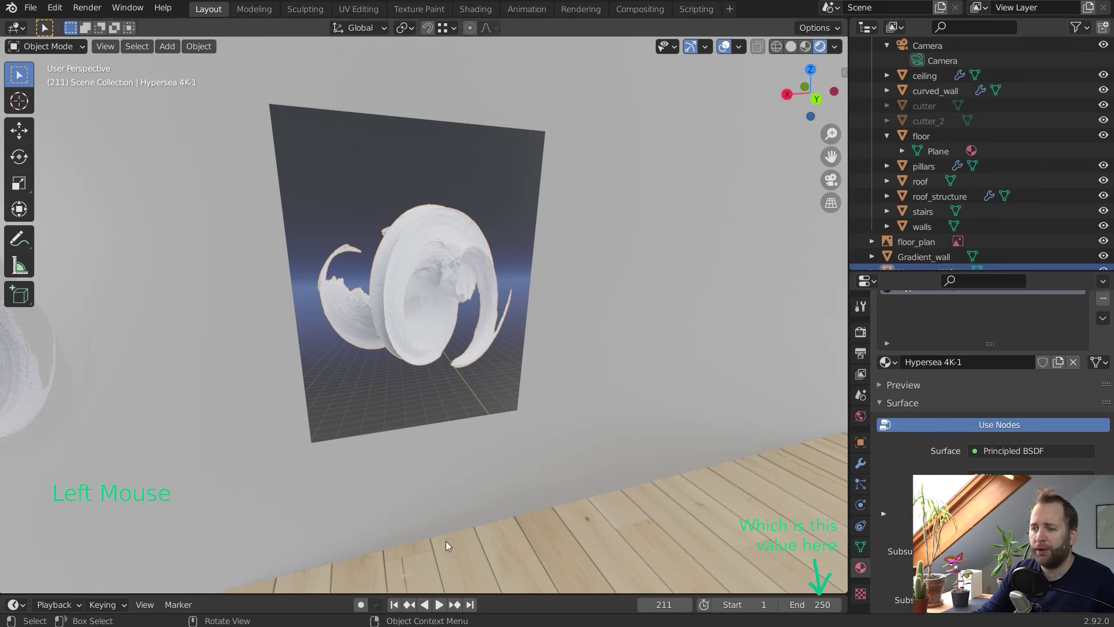
pyautogui.click(438, 605)
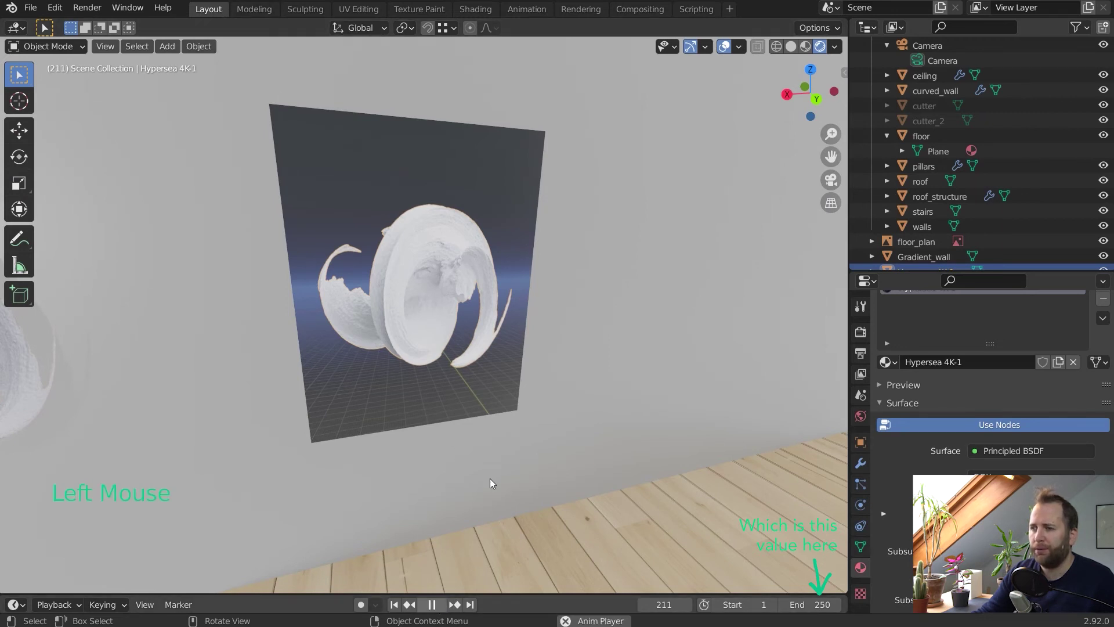
pyautogui.keyDown('shift'); pyautogui.moveTo(505, 346); pyautogui.dragTo(561, 313, button='middle'); pyautogui.keyUp('shift')
pyautogui.keyDown('shift'); pyautogui.moveTo(368, 302); pyautogui.dragTo(552, 313, button='middle'); pyautogui.keyUp('shift')
pyautogui.scroll(4, 219, 301)
pyautogui.press('KP_Decimal')
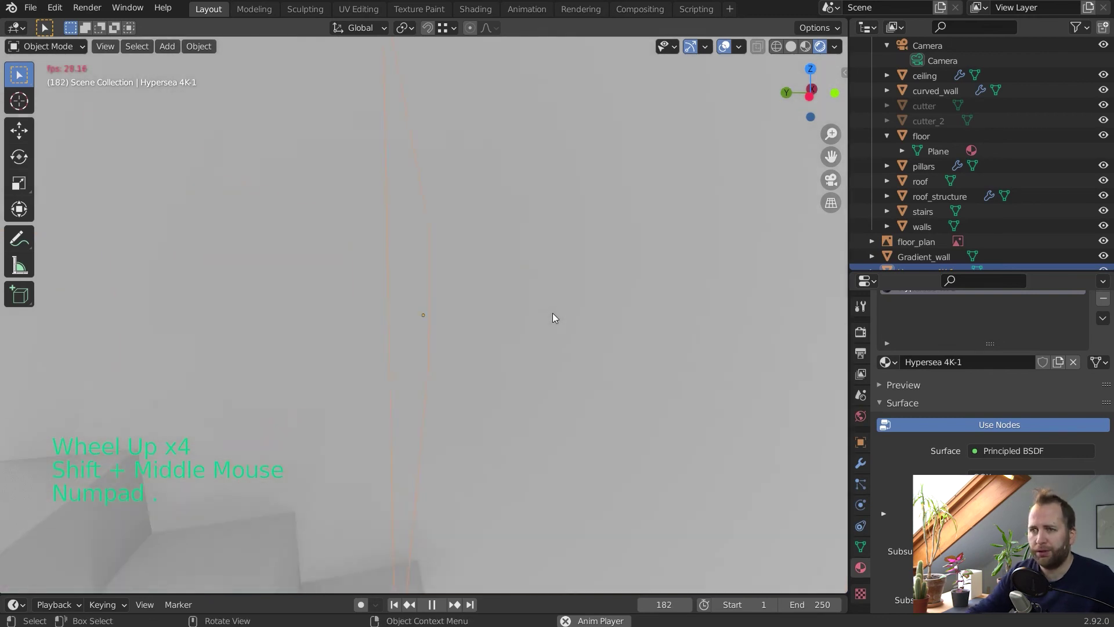
pyautogui.moveTo(716, 276); pyautogui.dragTo(577, 249, button='middle')
pyautogui.scroll(1, 593, 268)
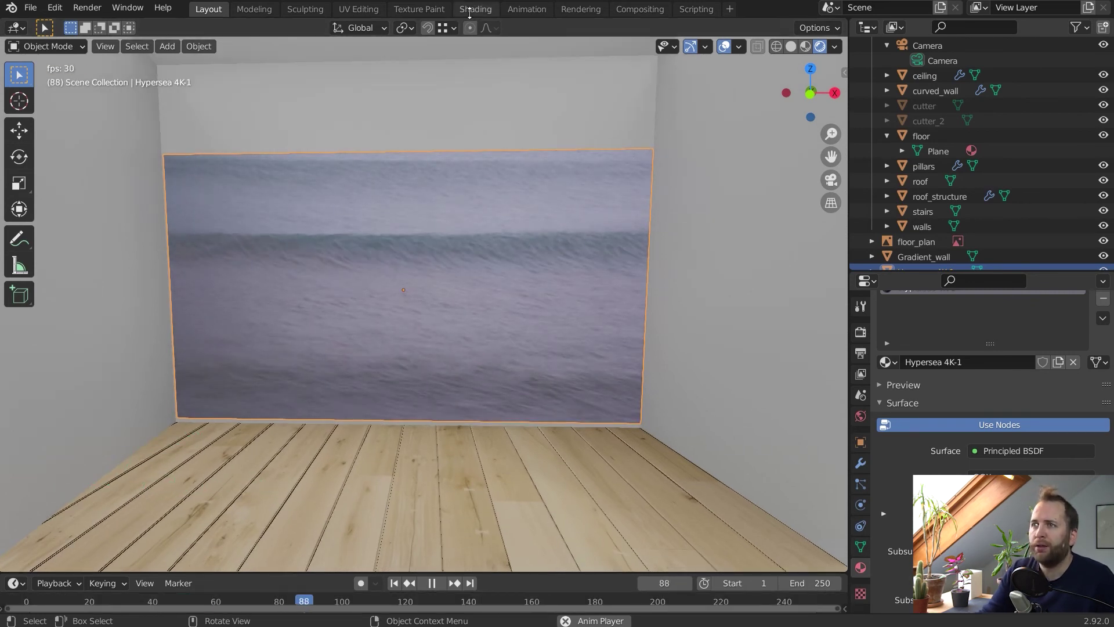
# In the Shading workspace, connect the movie texture's Color output to the Principled BSDF's Emission input and tidy the node layout
pyautogui.click(474, 9)
pyautogui.press('Home')
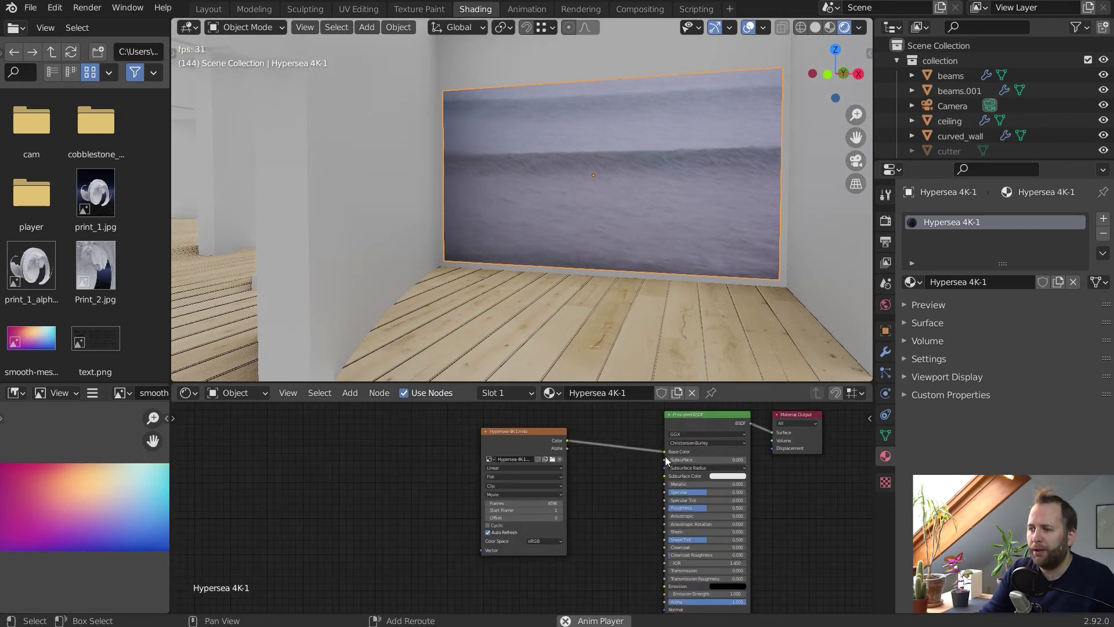
pyautogui.moveTo(393, 438); pyautogui.dragTo(490, 584)
pyautogui.moveTo(613, 413); pyautogui.dragTo(647, 417)
pyautogui.moveTo(498, 454); pyautogui.dragTo(483, 453)
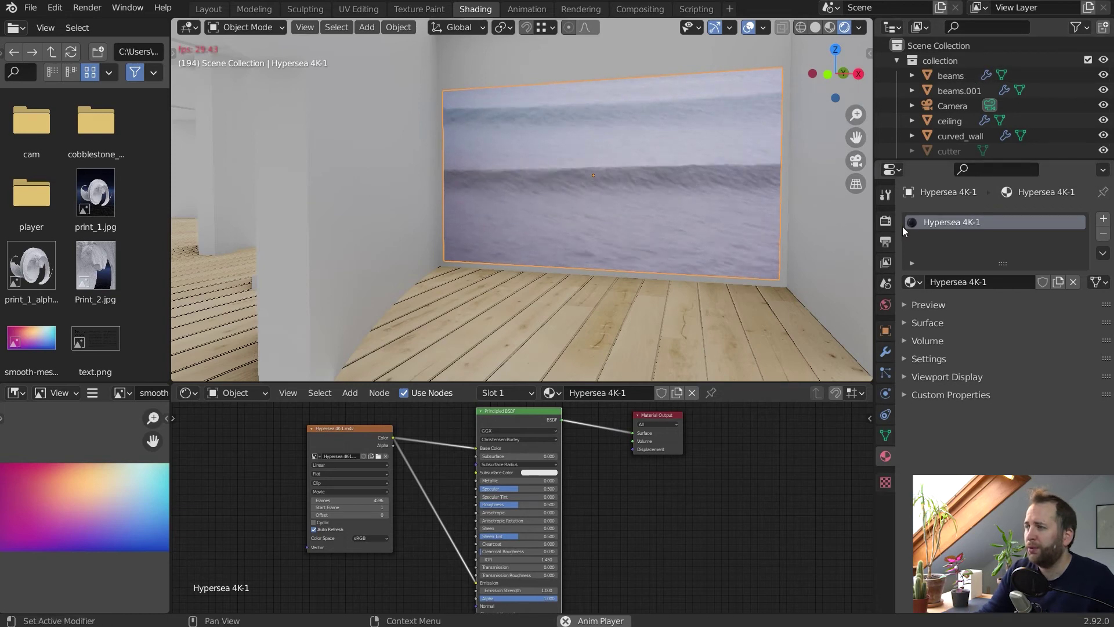
# Switch the scene's render engine from Eevee to Cycles
pyautogui.click(885, 221)
pyautogui.click(1026, 219)
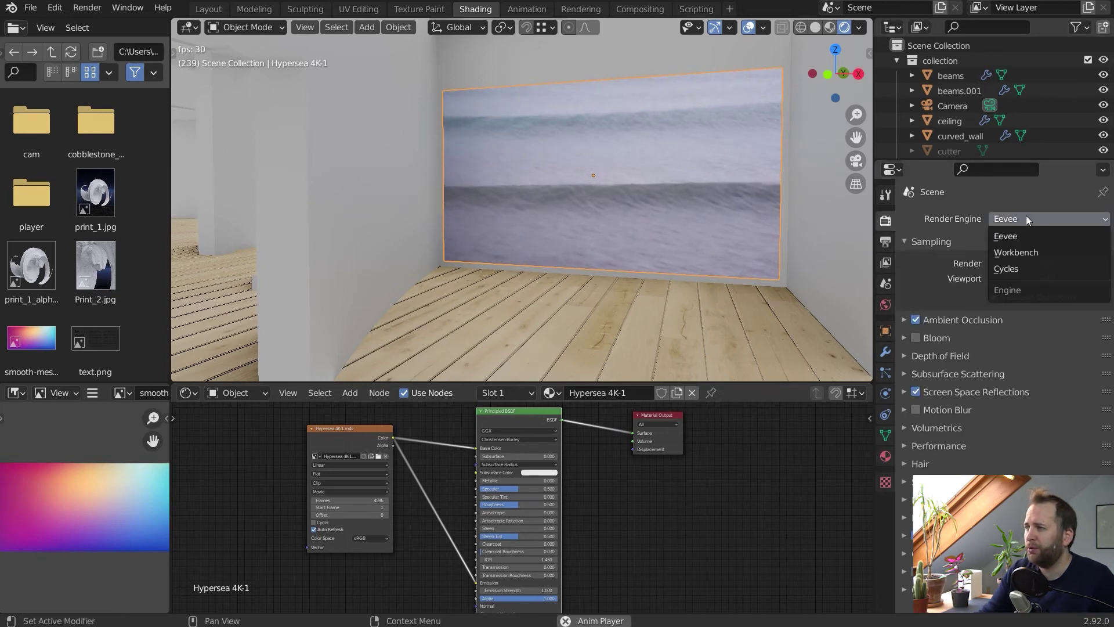
pyautogui.click(1032, 266)
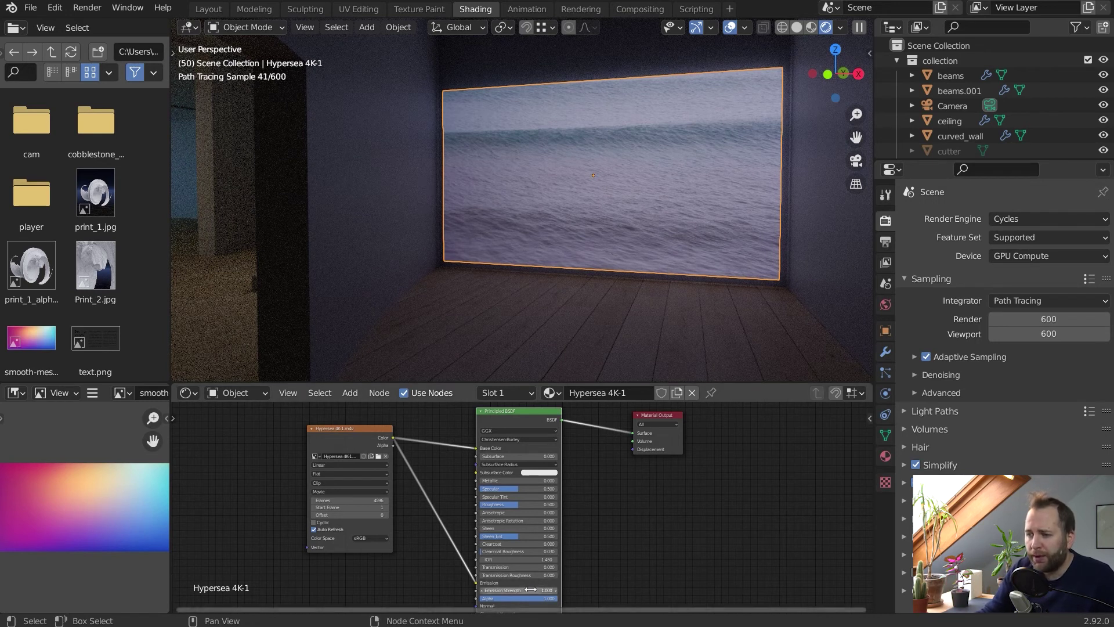
# Try an emission strength of 10 on the video material's Principled BSDF and settle on 2
pyautogui.scroll(5, 653, 462)
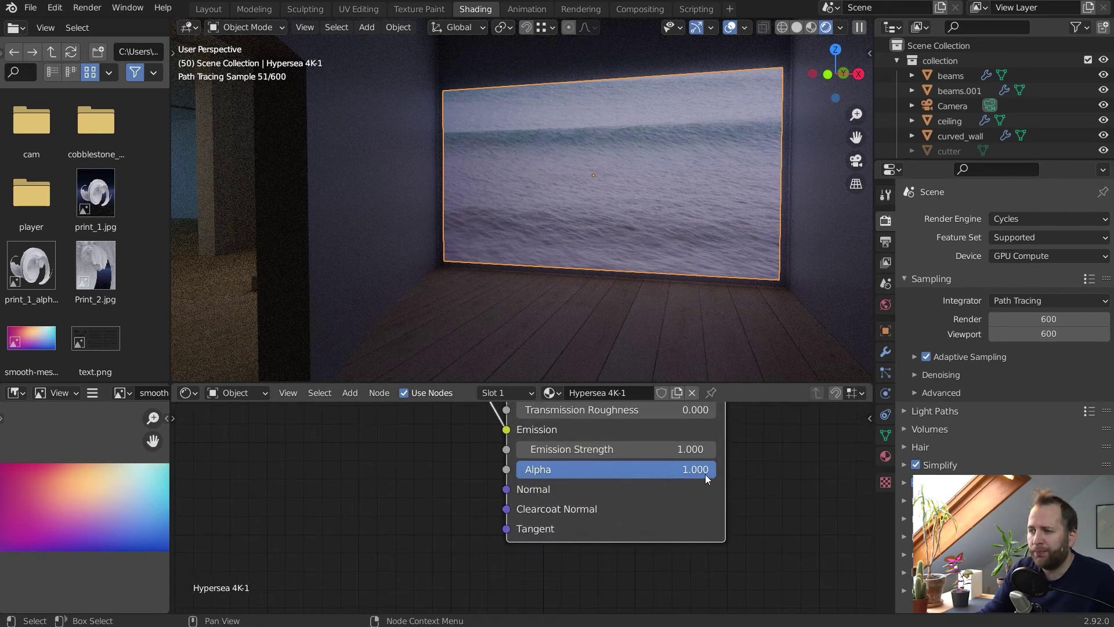
pyautogui.click(628, 503)
pyautogui.write('10')
pyautogui.press('Return')
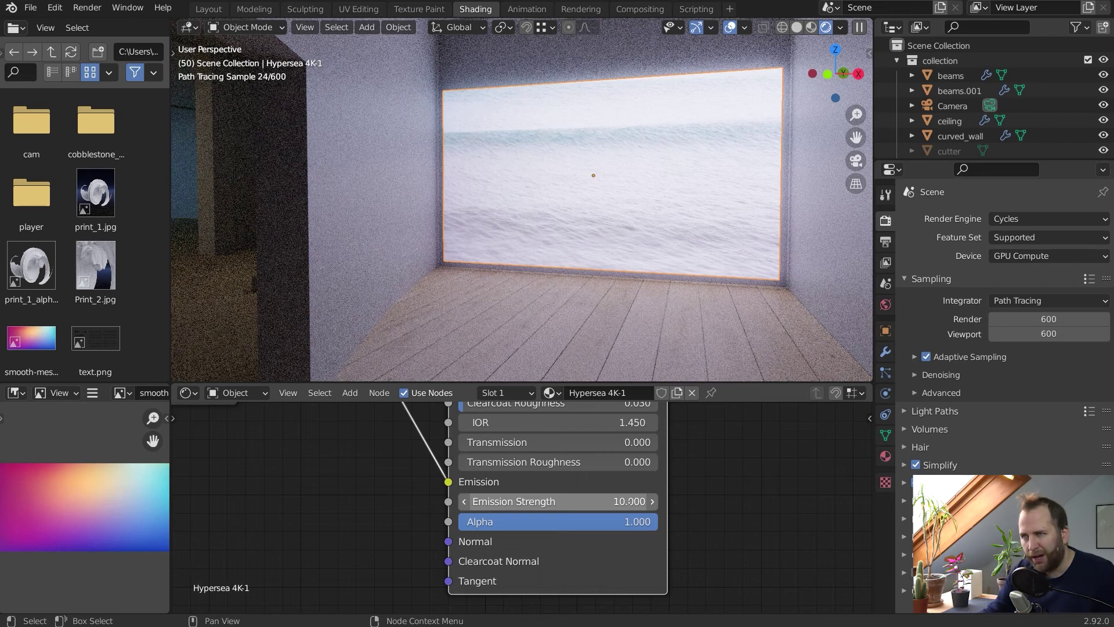
pyautogui.click(613, 506)
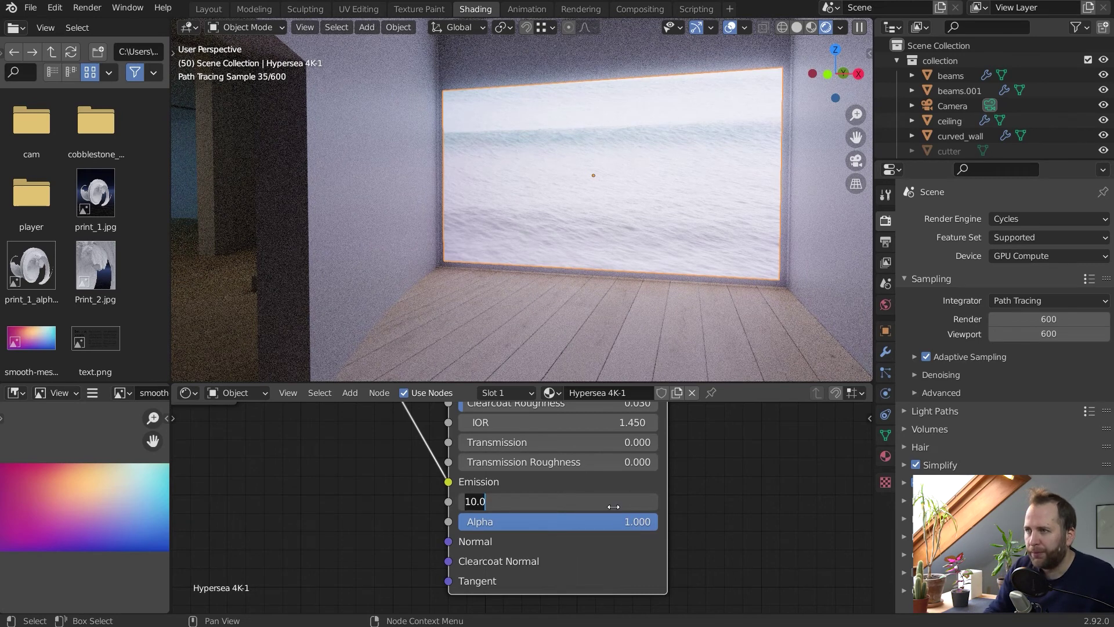
pyautogui.press('Return')
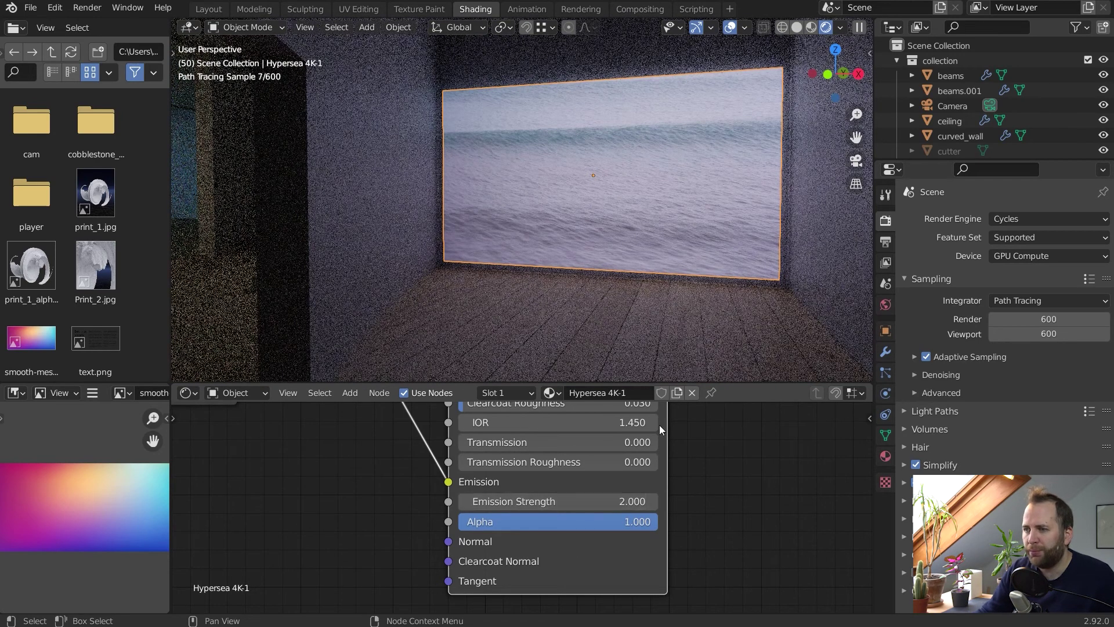
pyautogui.press('Home')
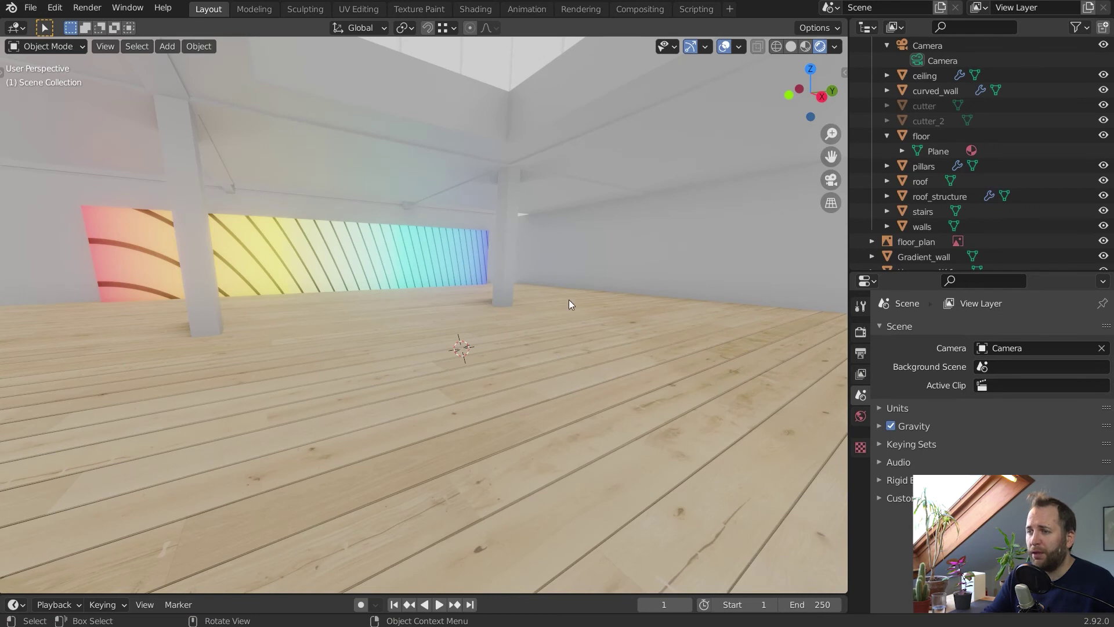
# Place the 3D cursor on the open gallery floor in front of the gradient wall and add a mesh plane there
pyautogui.moveTo(618, 312); pyautogui.dragTo(409, 338, button='middle')
pyautogui.scroll(-2, 451, 343)
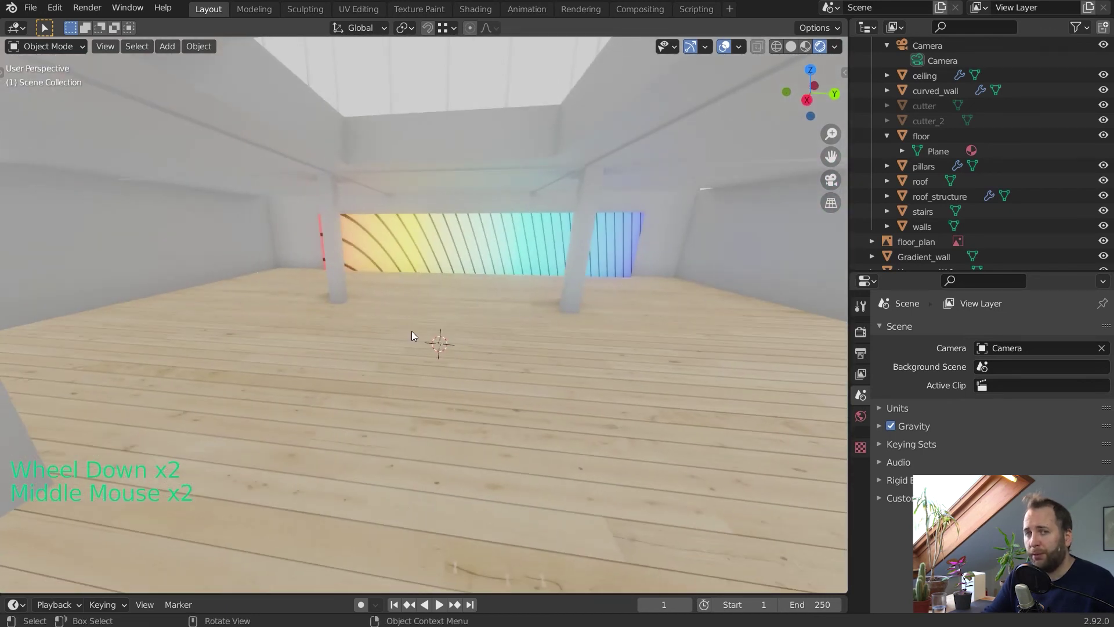
pyautogui.keyDown('shift'); pyautogui.rightClick(519, 327); pyautogui.keyUp('shift')
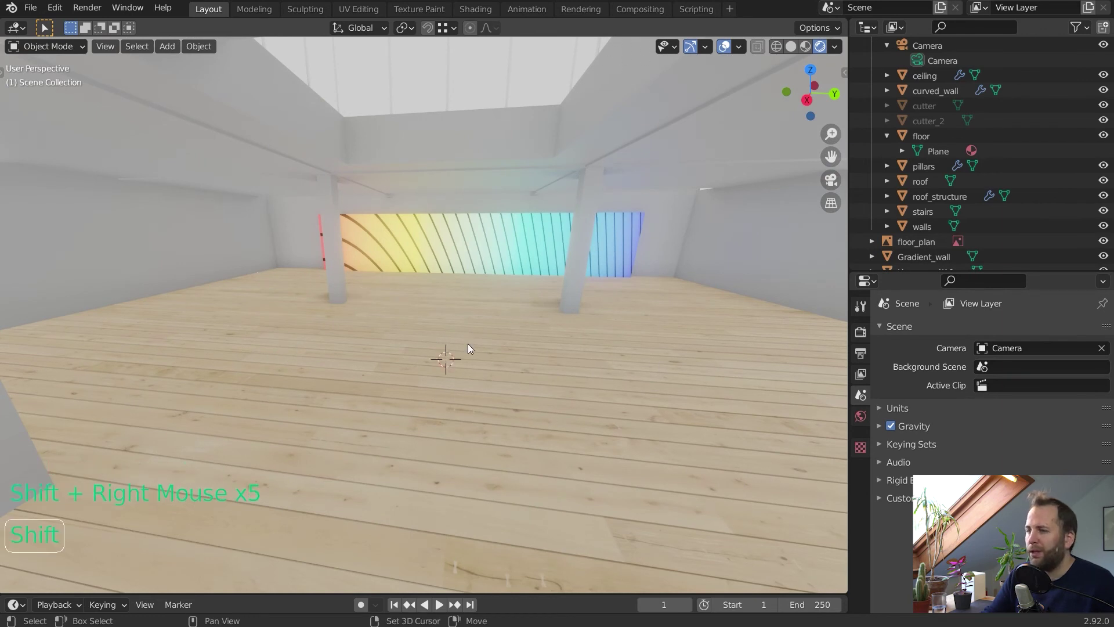
pyautogui.moveTo(433, 343); pyautogui.dragTo(535, 322, button='middle')
pyautogui.scroll(2, 531, 325)
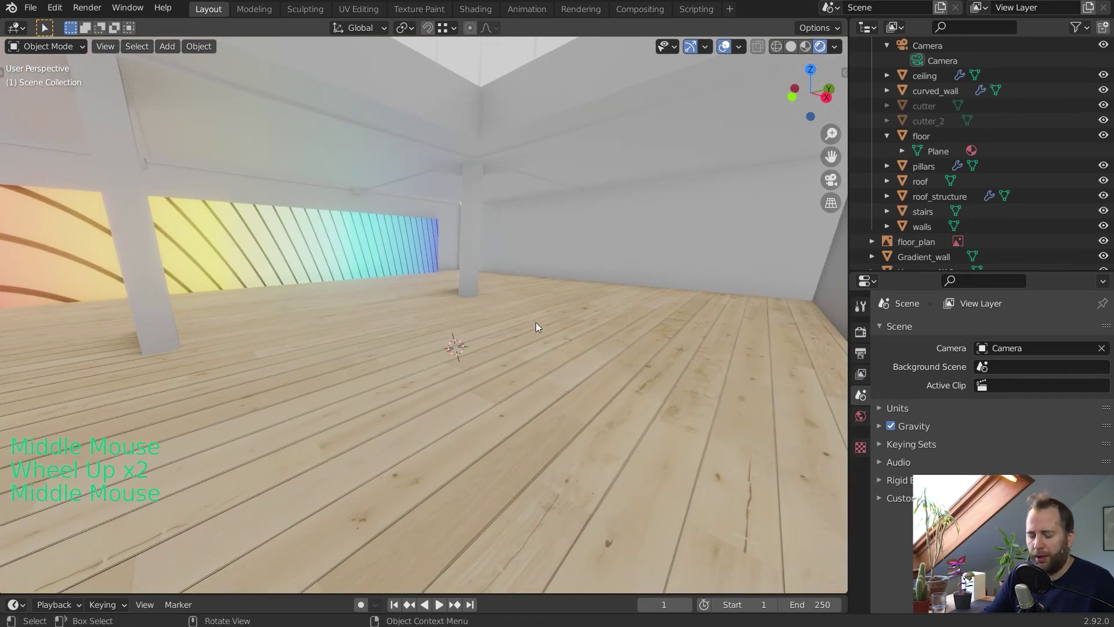
pyautogui.hotkey('shift', 'a')
pyautogui.moveTo(535, 322)
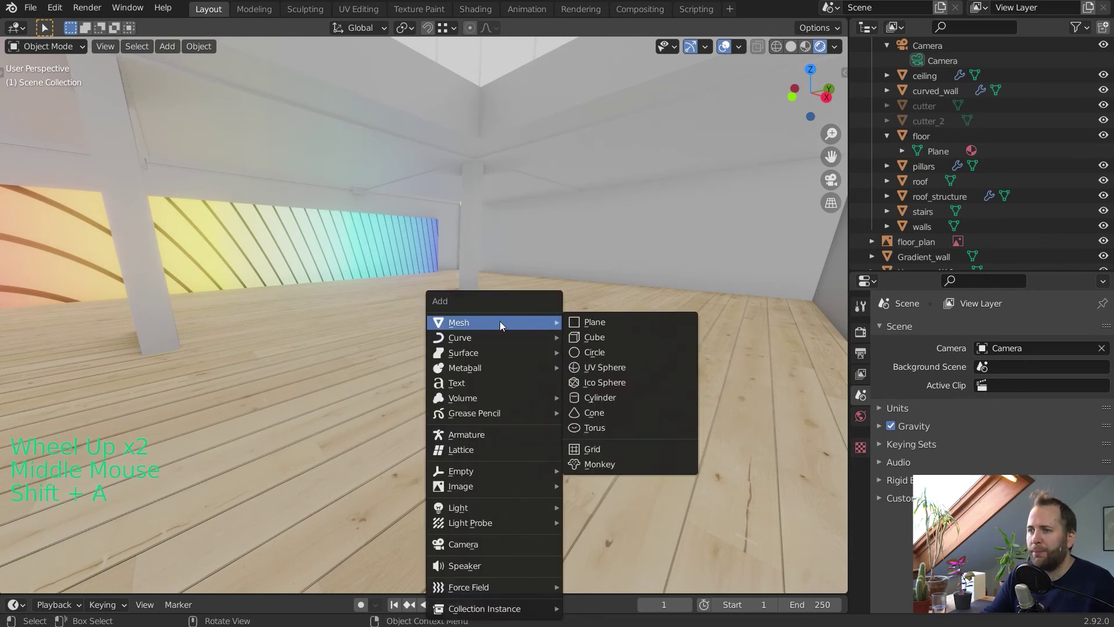
pyautogui.click(583, 323)
# Raise the new plane about 0.52 m above the floor along the global Z axis
pyautogui.moveTo(526, 361); pyautogui.dragTo(503, 335, button='middle')
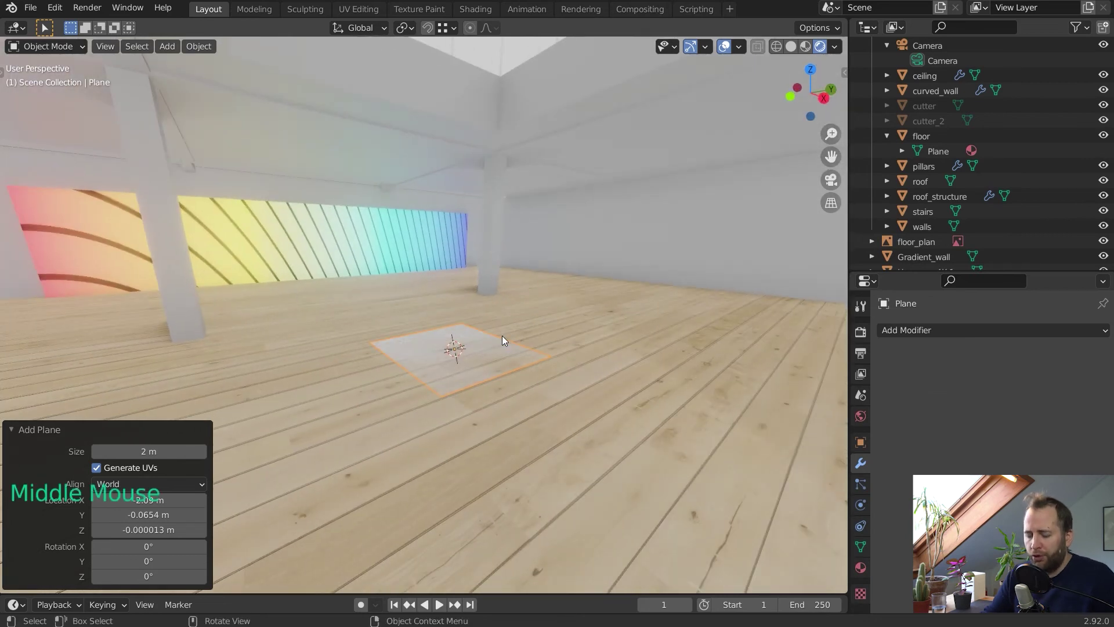
pyautogui.press('g')
pyautogui.press('z')
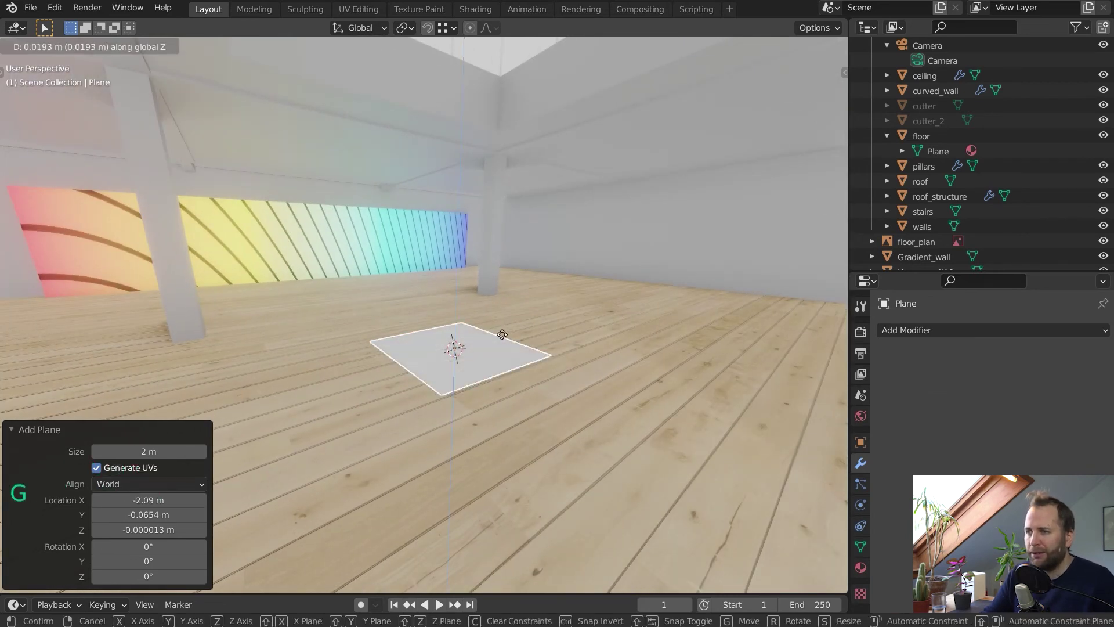
pyautogui.click(508, 307)
pyautogui.moveTo(508, 308); pyautogui.dragTo(769, 349, button='middle')
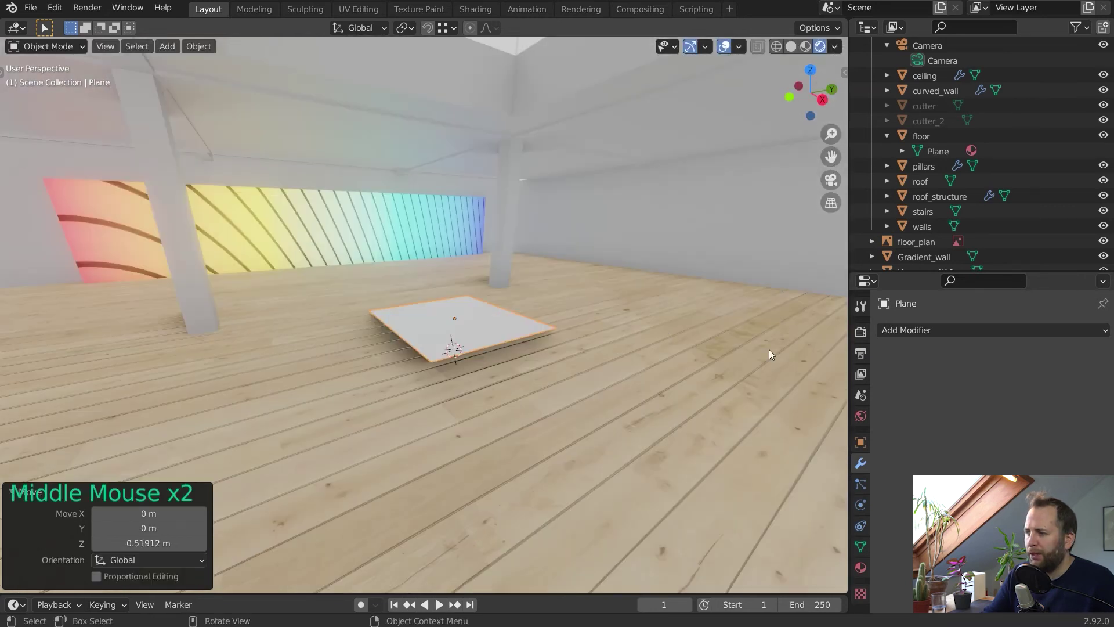
# Add an Ocean modifier to the raised plane
pyautogui.click(862, 463)
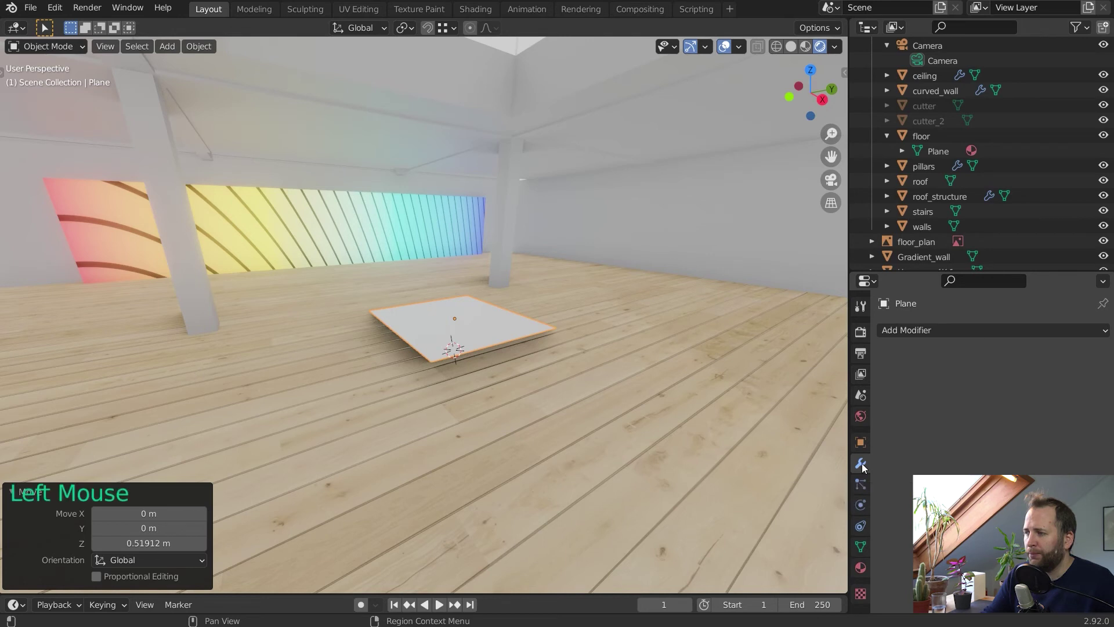
pyautogui.click(969, 329)
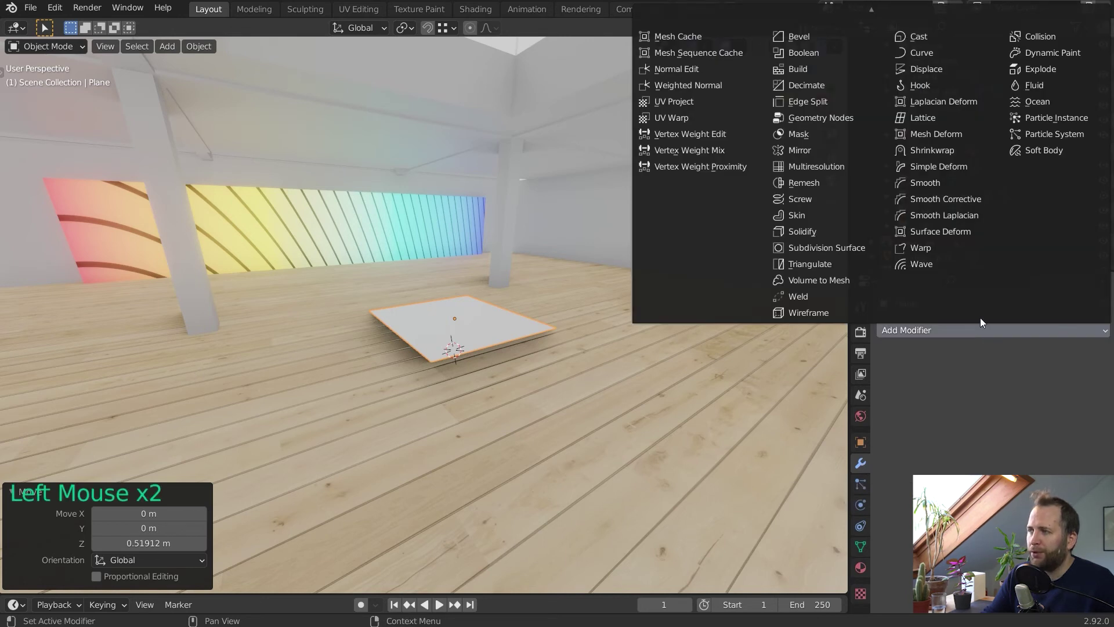
pyautogui.click(1038, 101)
# Set the Ocean modifier's spatial size to 5 so the surface fits within the gallery
pyautogui.scroll(-13, 403, 197)
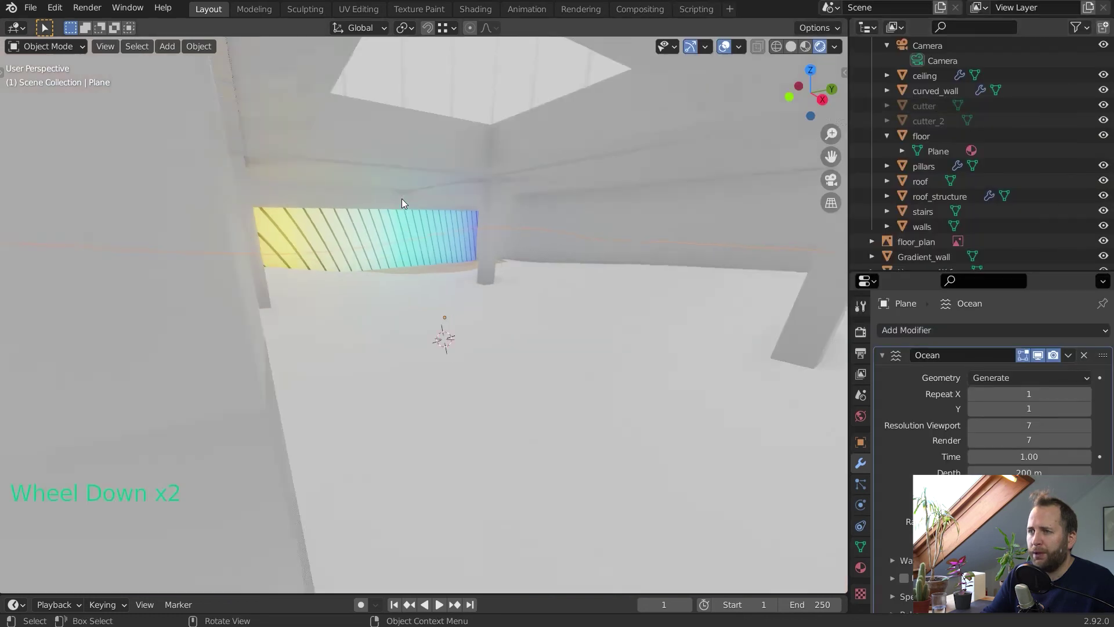
pyautogui.scroll(-4, 409, 199)
pyautogui.moveTo(413, 203); pyautogui.dragTo(513, 242, button='middle')
pyautogui.scroll(19, 435, 258)
pyautogui.scroll(-4, 494, 232)
pyautogui.scroll(-2, 515, 244)
pyautogui.scroll(-1, 924, 433)
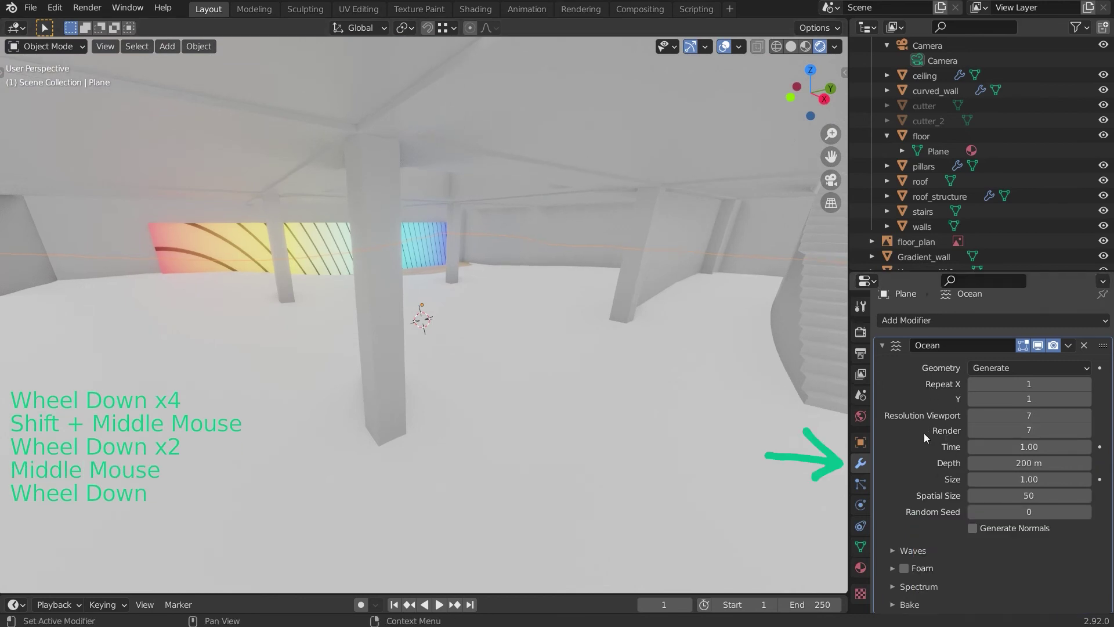
pyautogui.scroll(1, 930, 434)
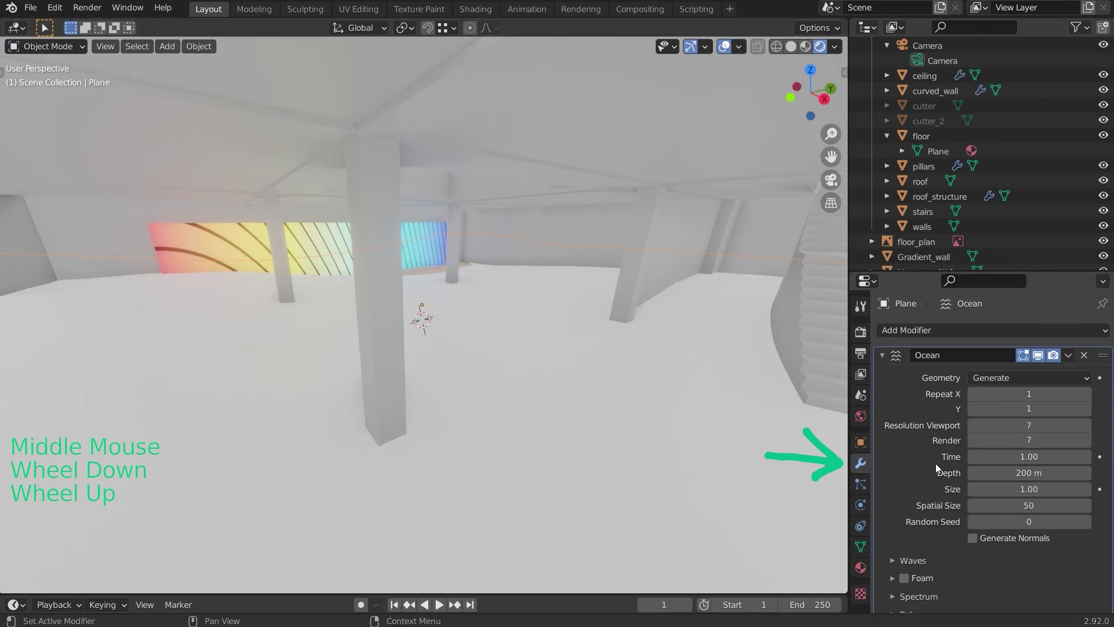
pyautogui.click(1014, 505)
pyautogui.moveTo(1011, 505); pyautogui.dragTo(985, 513)
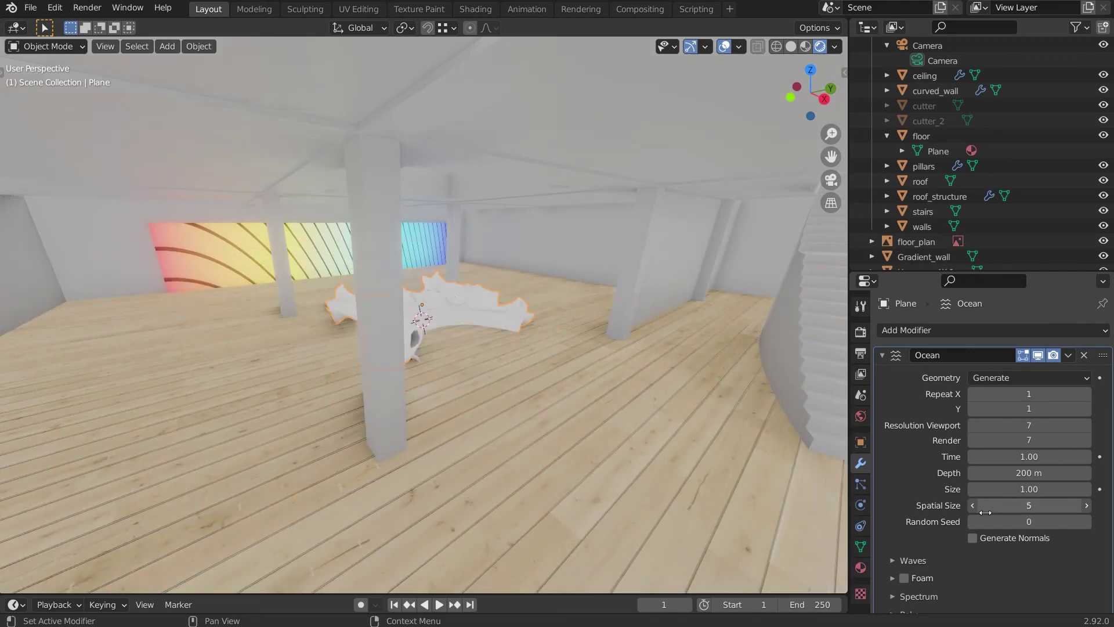
# Reduce the wave scale of the plane's Ocean modifier to 0.14 to get gentle, low waves
pyautogui.scroll(5, 498, 319)
pyautogui.moveTo(498, 320); pyautogui.dragTo(523, 325, button='middle')
pyautogui.scroll(-5, 625, 315)
pyautogui.scroll(2, 432, 309)
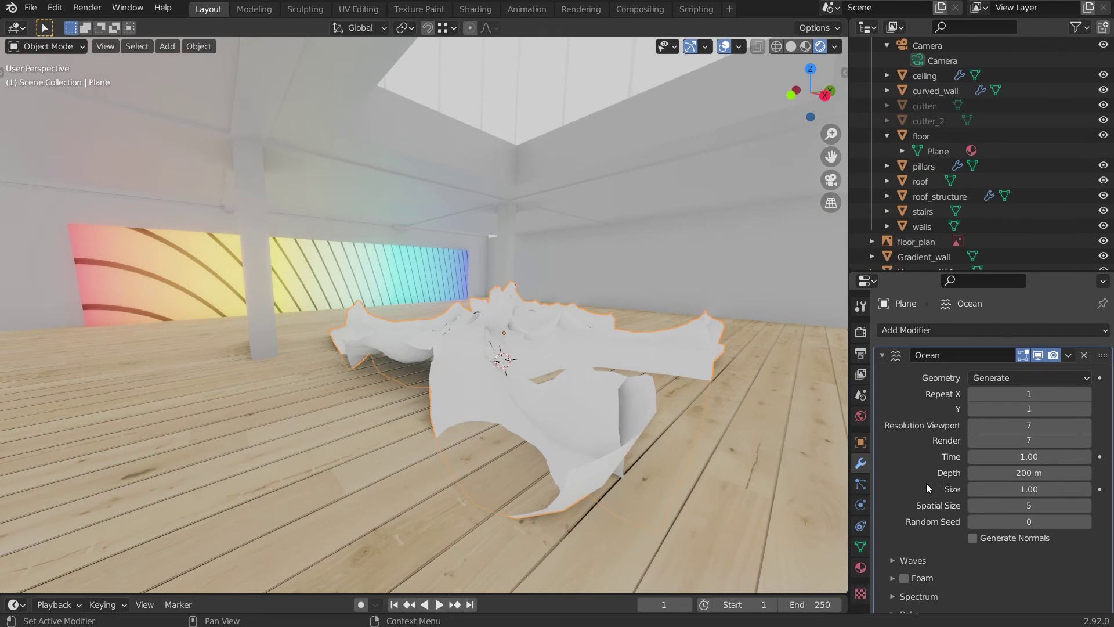
pyautogui.scroll(-3, 923, 499)
pyautogui.click(893, 548)
pyautogui.scroll(-3, 938, 463)
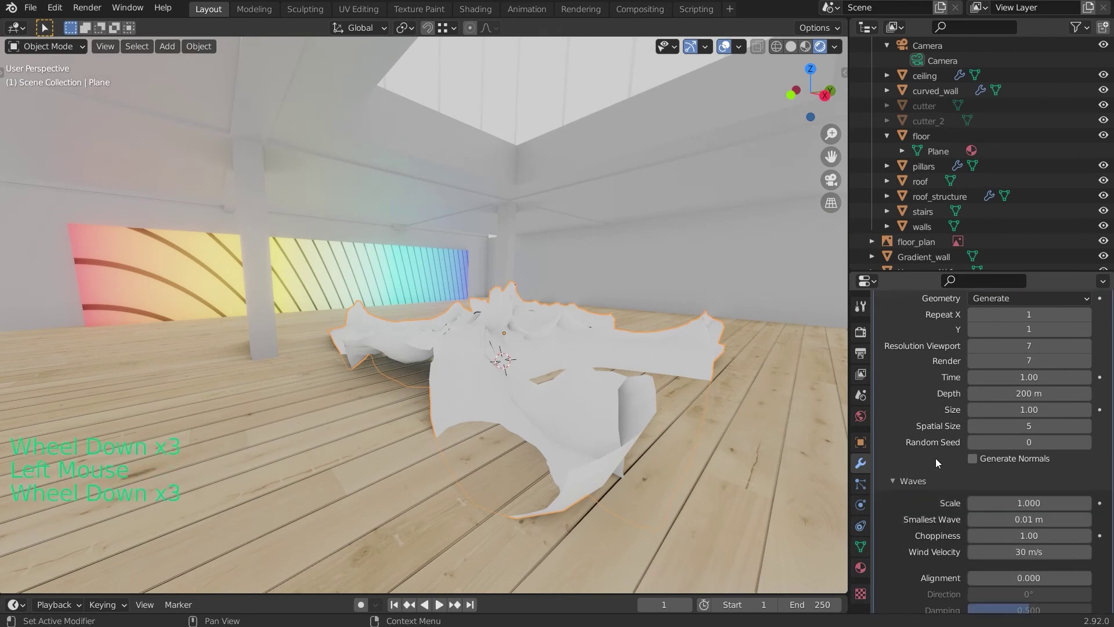
pyautogui.scroll(-2, 938, 463)
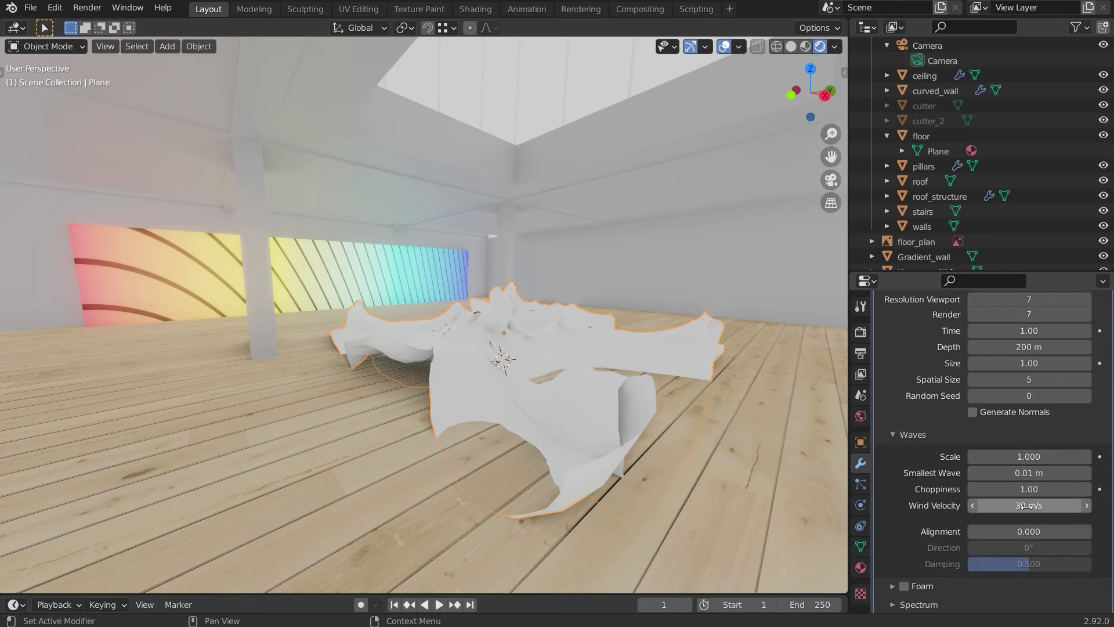
pyautogui.click(1032, 457)
pyautogui.keyDown('shift'); pyautogui.moveTo(1026, 457); pyautogui.dragTo(982, 465); pyautogui.keyUp('shift')
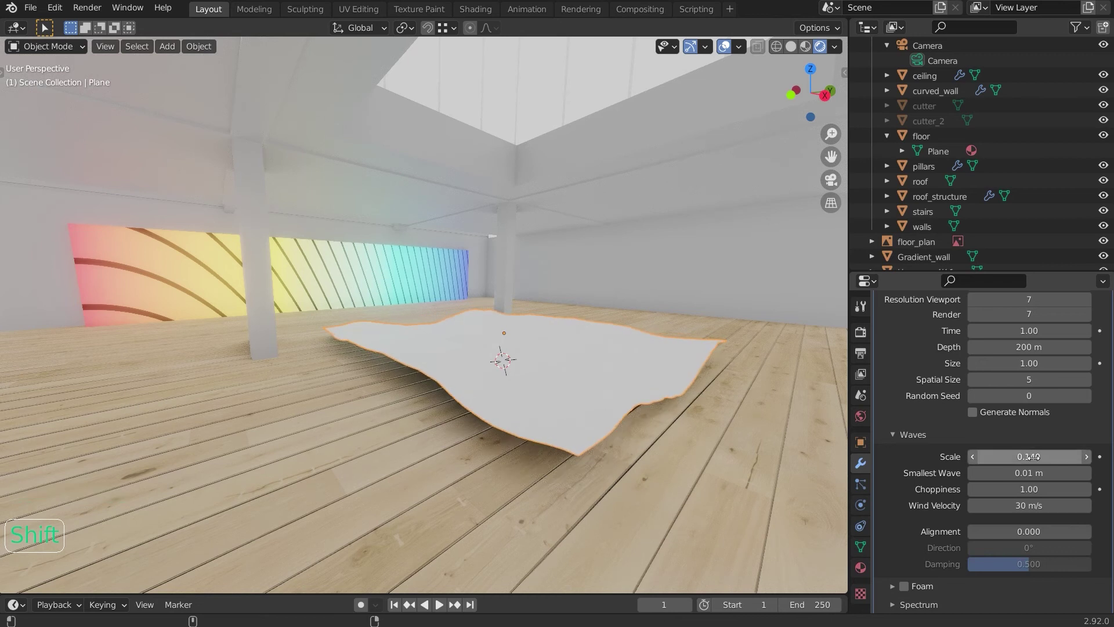
# Give the ocean plane a new material with a dark grey base color
pyautogui.click(860, 568)
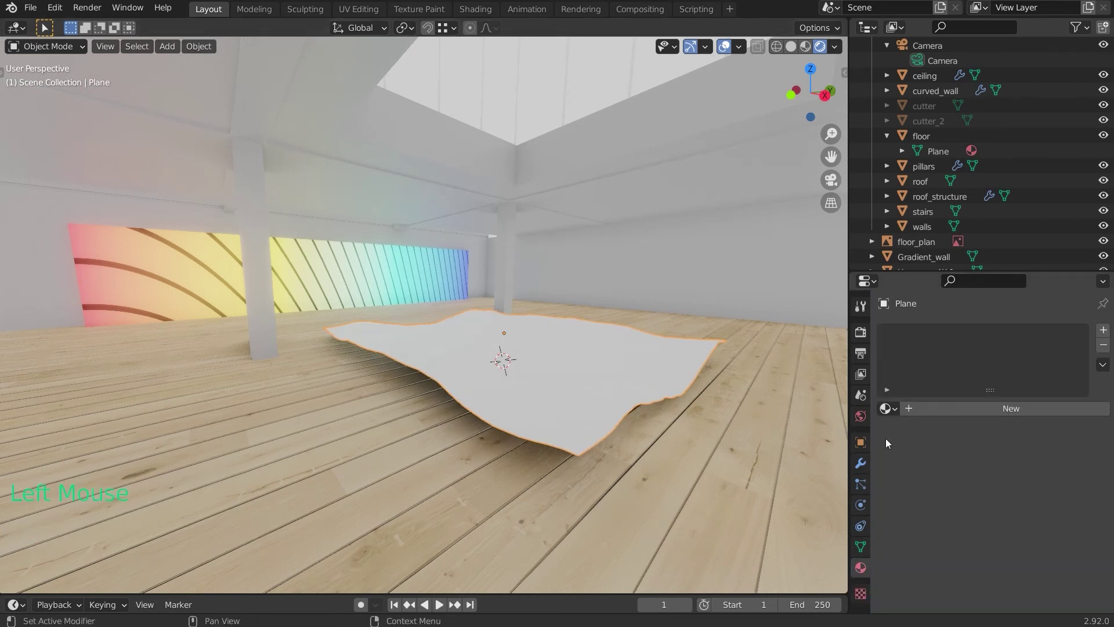
pyautogui.click(924, 406)
pyautogui.click(1017, 559)
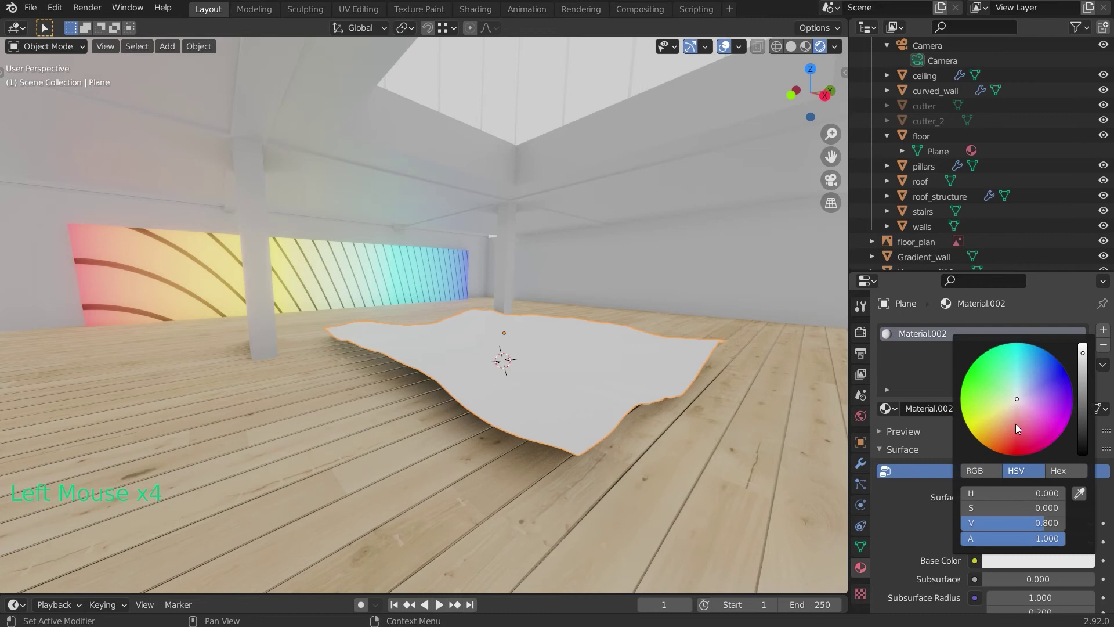
pyautogui.moveTo(1078, 413)
pyautogui.mouseDown()
pyautogui.moveTo(1082, 441)
pyautogui.moveTo(1082, 426)
pyautogui.mouseUp()
pyautogui.moveTo(585, 258); pyautogui.dragTo(510, 232, button='middle')
pyautogui.scroll(4, 557, 251)
pyautogui.scroll(-2, 492, 208)
# Try viewport resolutions of 20 and 50 on the Ocean modifier and inspect the surface detail up close
pyautogui.click(861, 464)
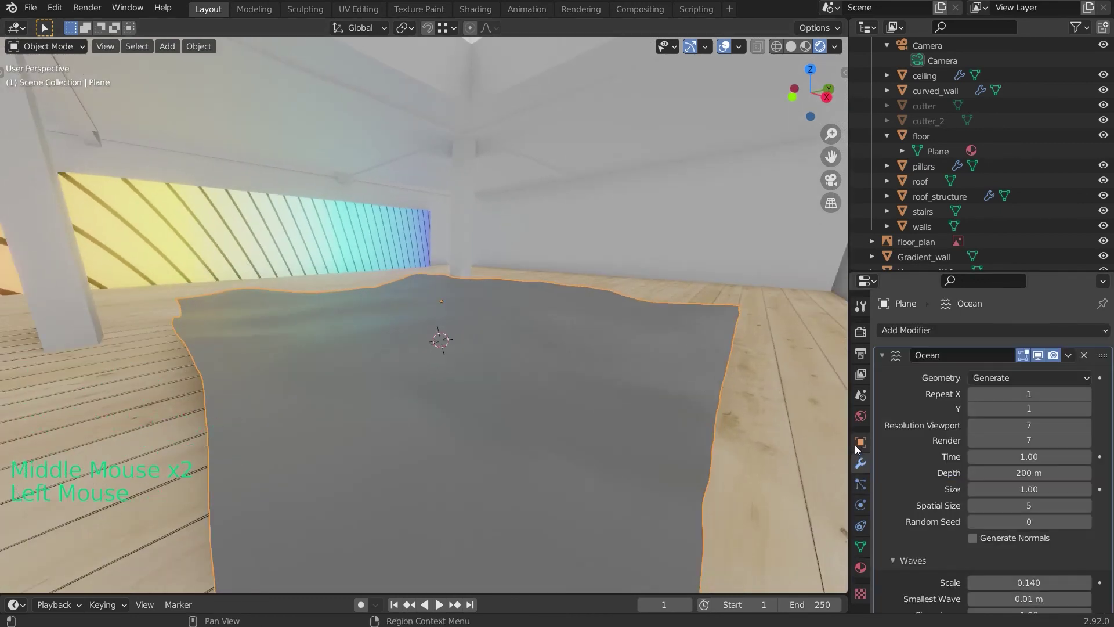
pyautogui.click(1087, 425)
pyautogui.click(1086, 426)
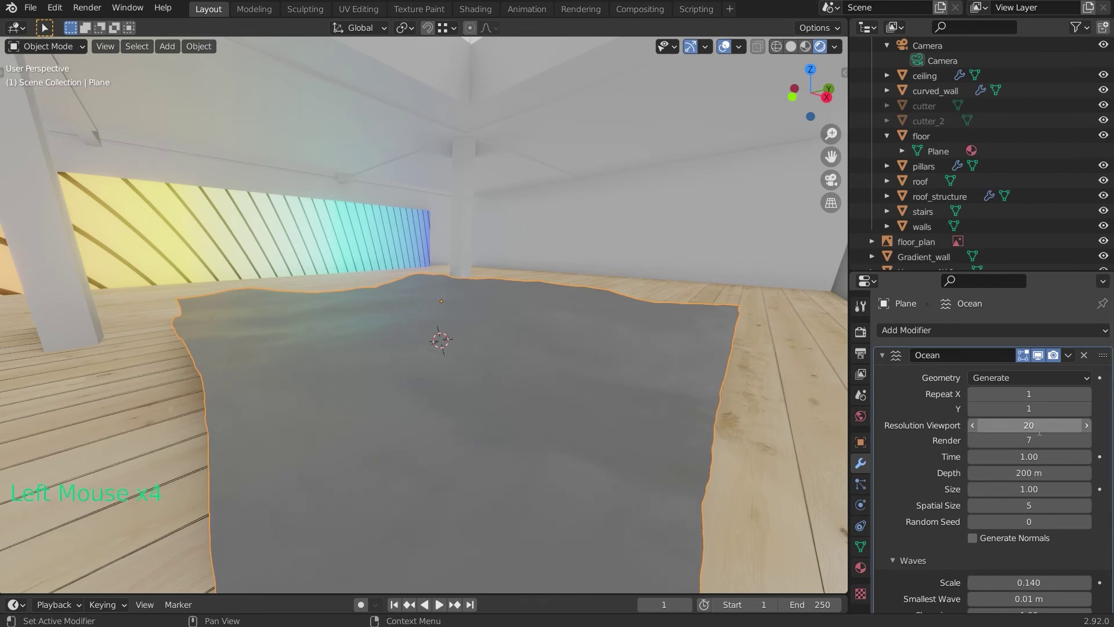
pyautogui.moveTo(754, 401); pyautogui.dragTo(530, 342, button='middle')
pyautogui.scroll(5, 546, 380)
pyautogui.scroll(1, 530, 342)
pyautogui.click(1024, 425)
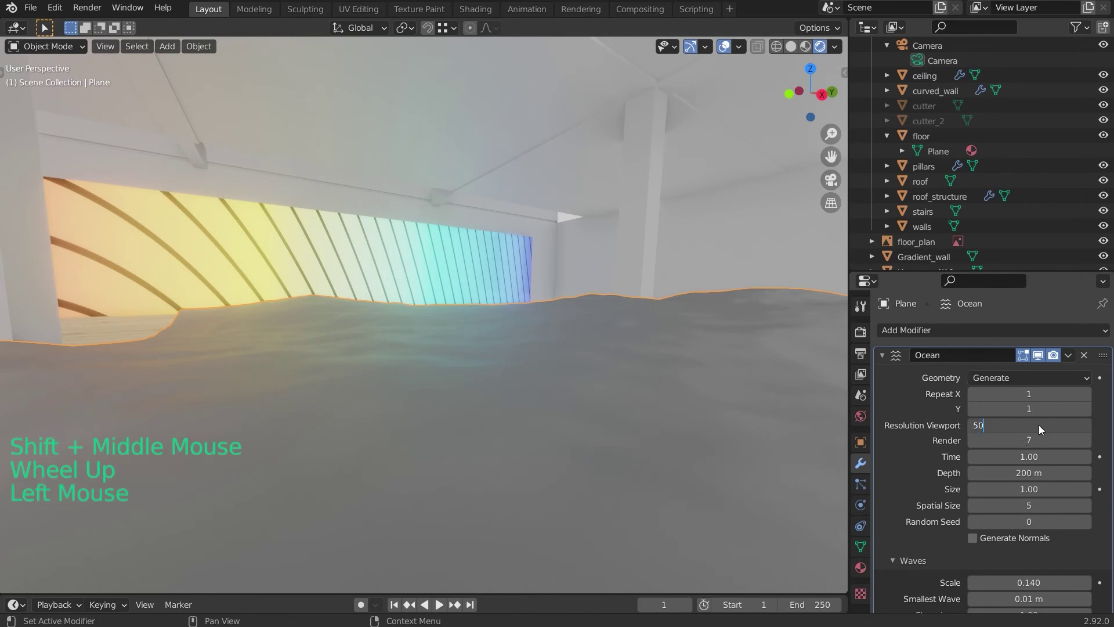
pyautogui.write('50')
pyautogui.press('Return')
pyautogui.moveTo(466, 318); pyautogui.dragTo(534, 334, button='middle')
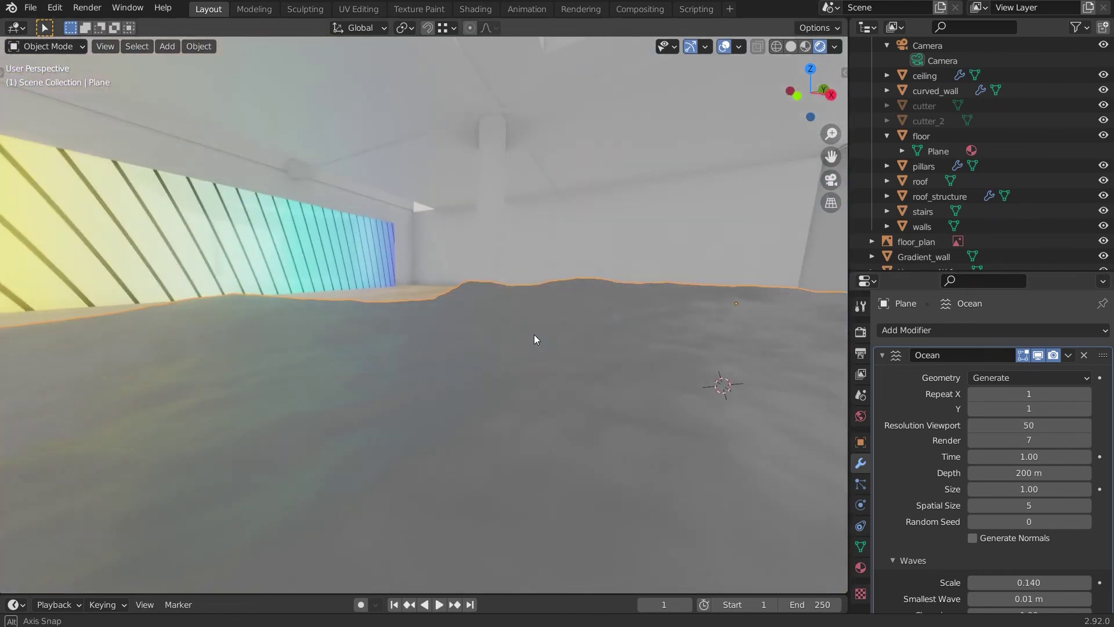
# Set both the viewport and render resolution of the Ocean modifier to 15
pyautogui.click(1018, 426)
pyautogui.write('15')
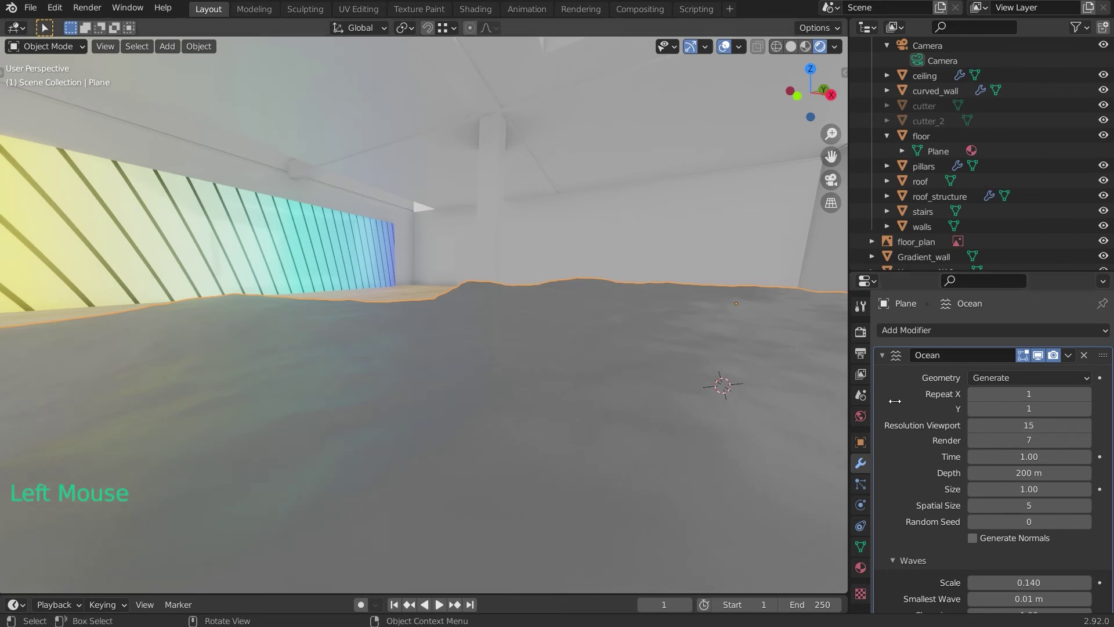
pyautogui.scroll(-5, 373, 270)
pyautogui.moveTo(373, 270); pyautogui.dragTo(427, 263, button='middle')
pyautogui.scroll(-2, 388, 270)
pyautogui.scroll(2, 411, 250)
pyautogui.scroll(-2, 434, 270)
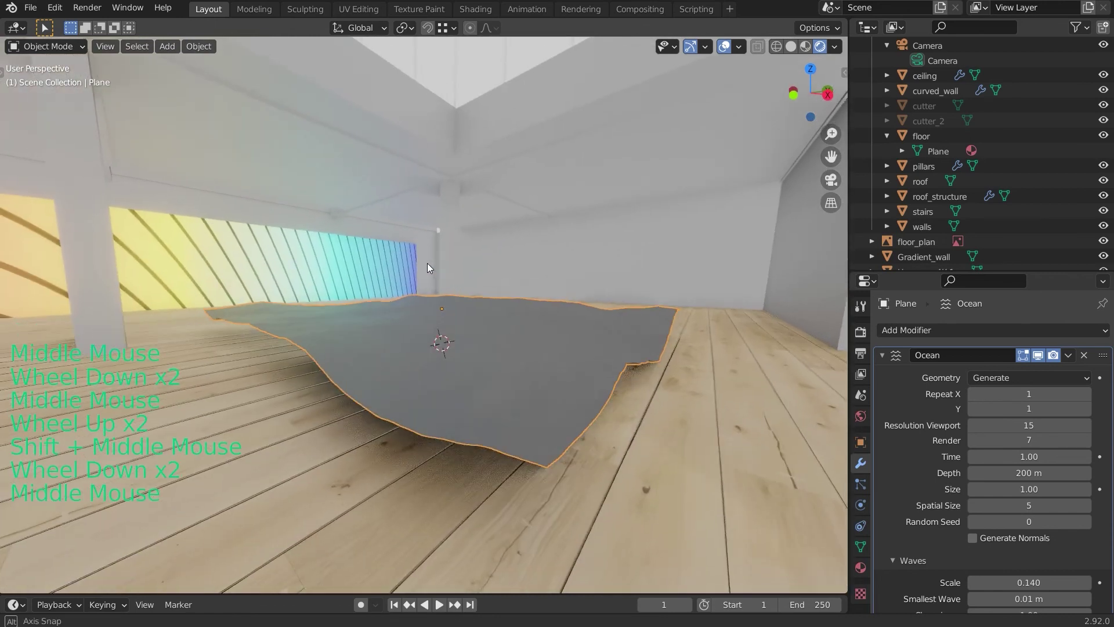
pyautogui.click(994, 436)
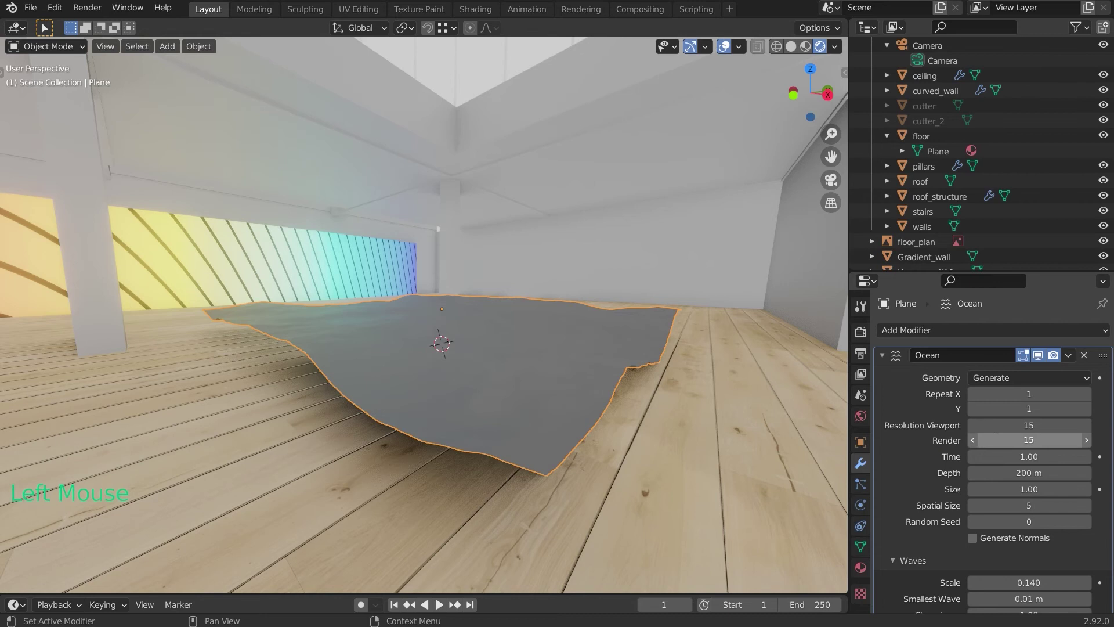
# Compare the surface at a viewport resolution of 7, and return the Ocean modifier's viewport resolution to 15
pyautogui.click(1037, 427)
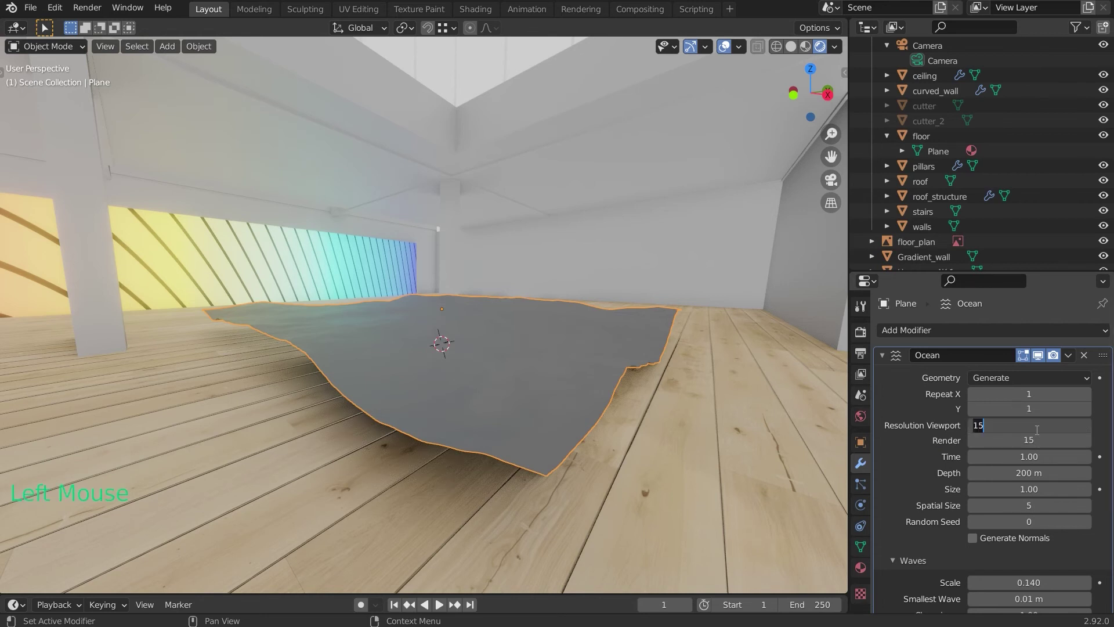
pyautogui.moveTo(541, 365); pyautogui.dragTo(560, 368, button='middle')
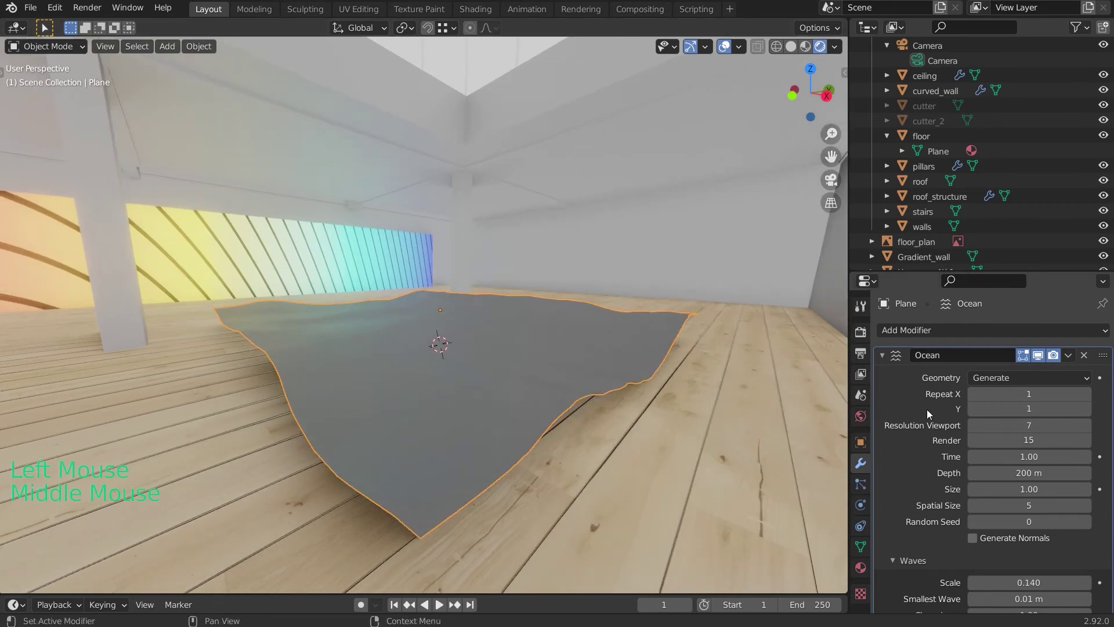
pyautogui.click(1032, 426)
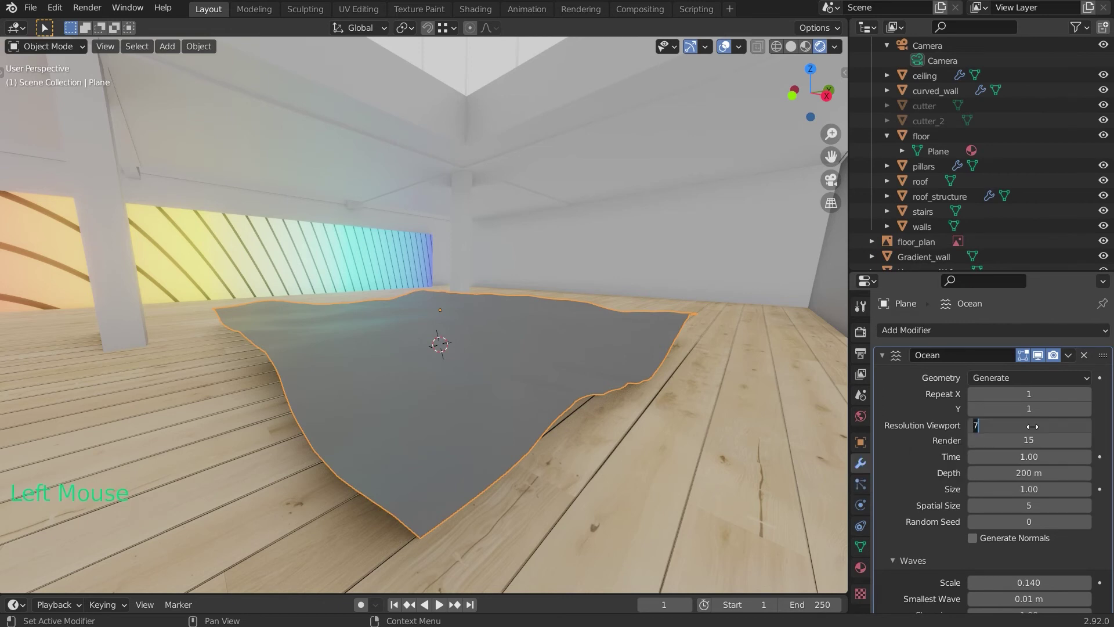
pyautogui.write('15')
pyautogui.press('Return')
pyautogui.moveTo(504, 284)
pyautogui.mouseDown(button='middle')
pyautogui.moveTo(513, 276)
pyautogui.moveTo(496, 298)
pyautogui.moveTo(502, 285)
pyautogui.mouseUp(button='middle')
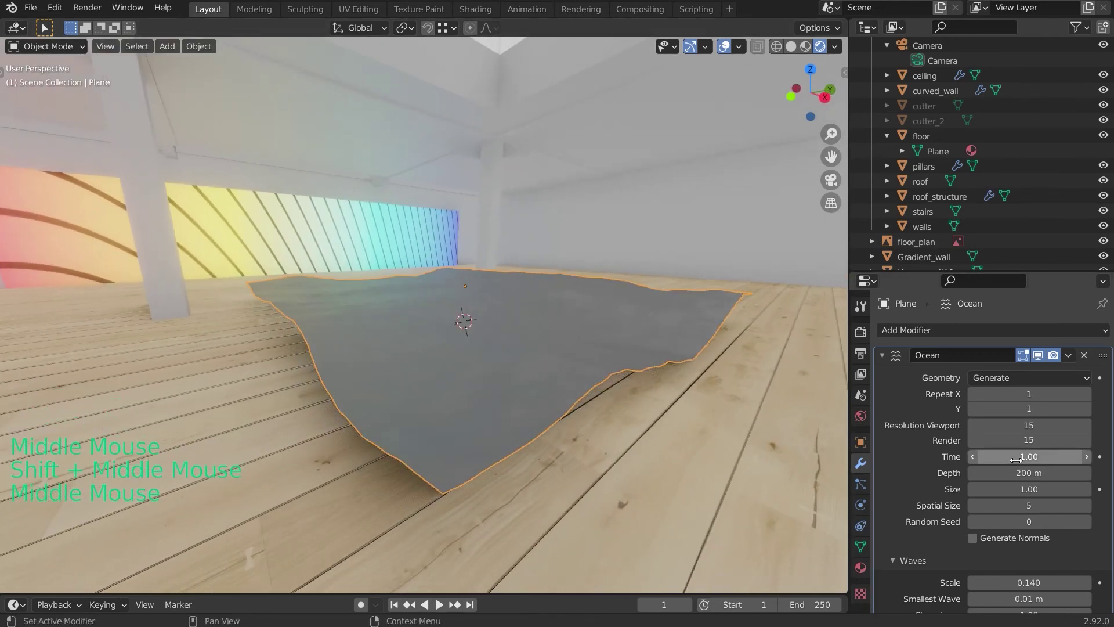
# Test how the Ocean modifier's Time value moves the waves, and keyframe it at 1.00 on frame 1
pyautogui.moveTo(1016, 459); pyautogui.dragTo(1101, 478)
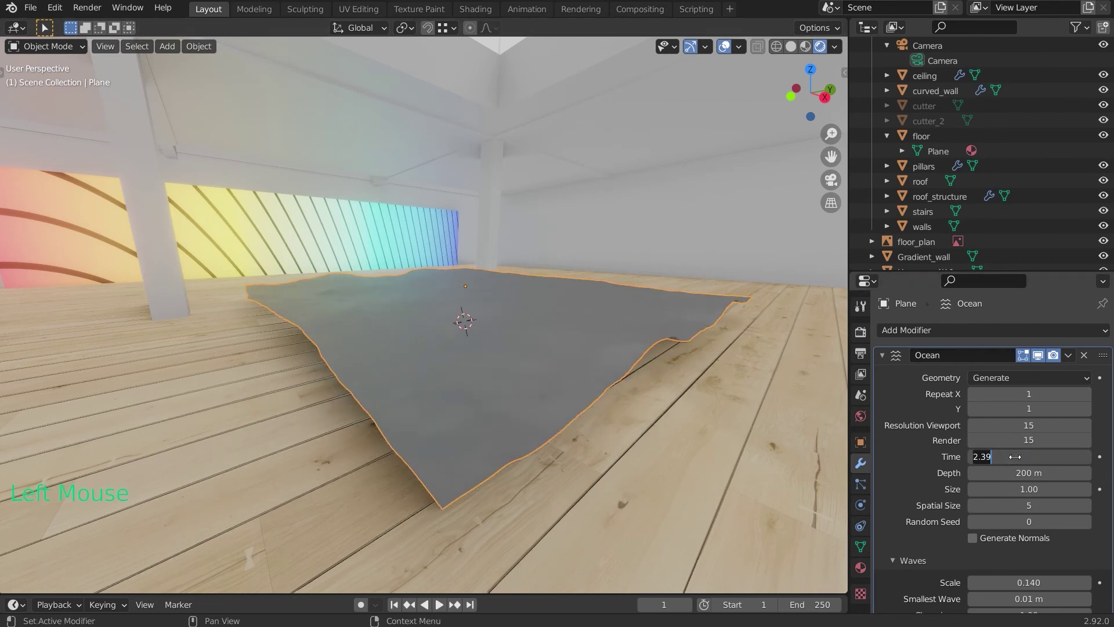
pyautogui.press('Return')
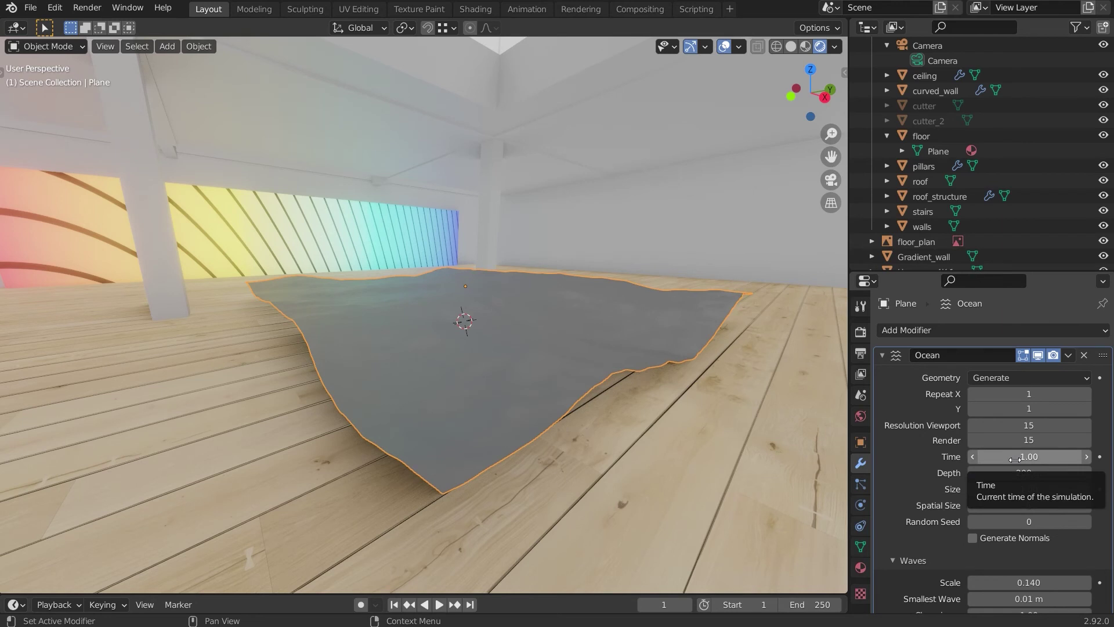
pyautogui.press('i')
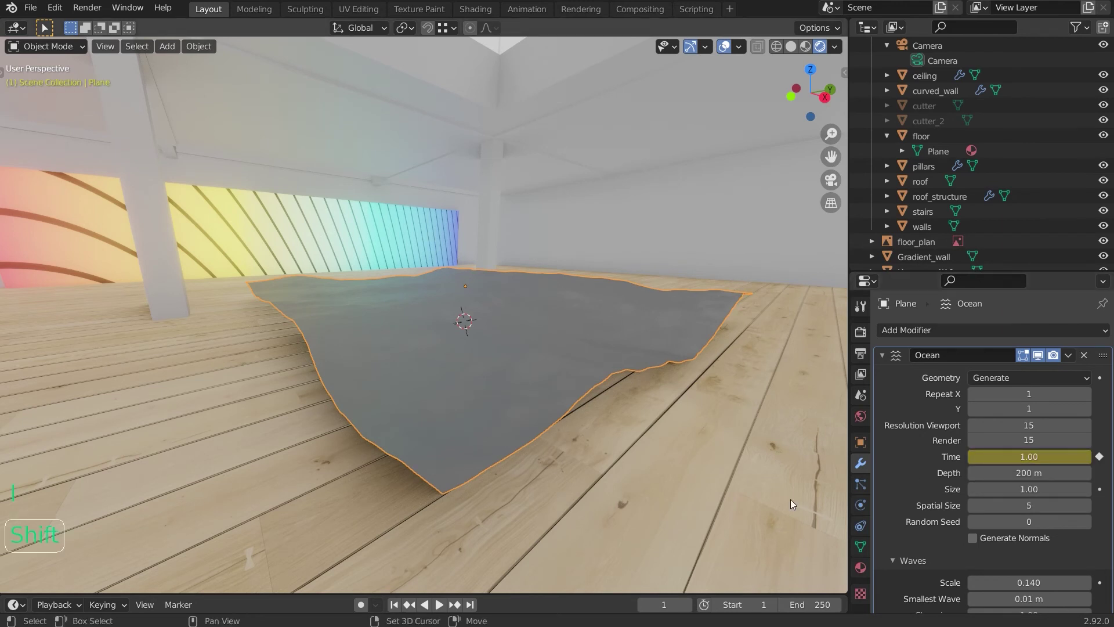
# Keyframe the Ocean modifier's Time at 2.00 on the last frame, 250
pyautogui.hotkey('shift', 'Right')
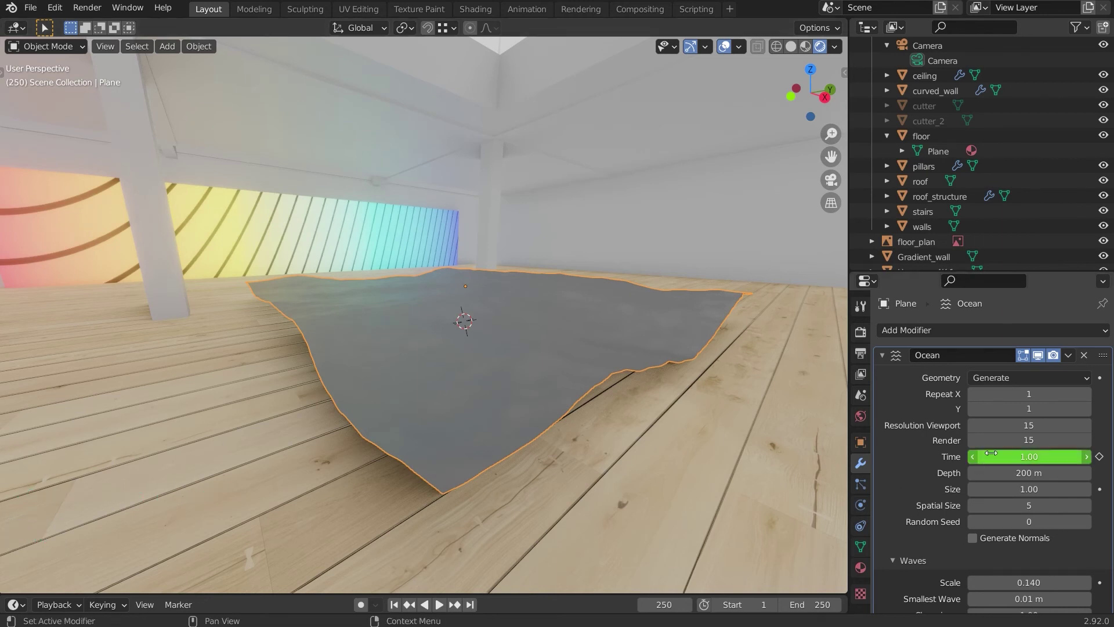
pyautogui.moveTo(1004, 458); pyautogui.dragTo(1067, 458)
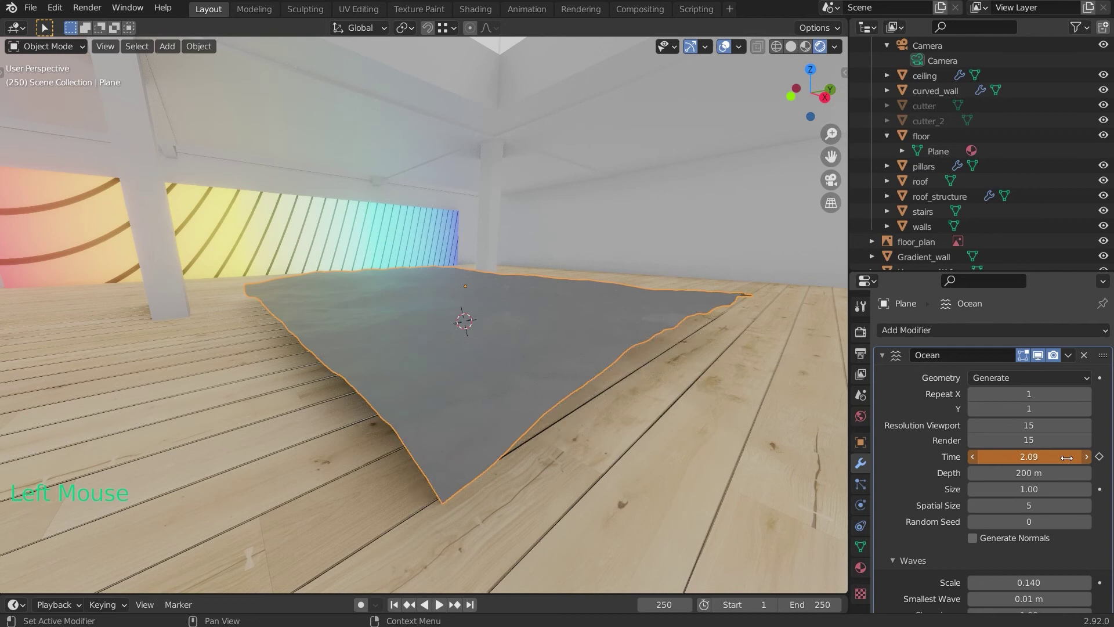
pyautogui.press('Return')
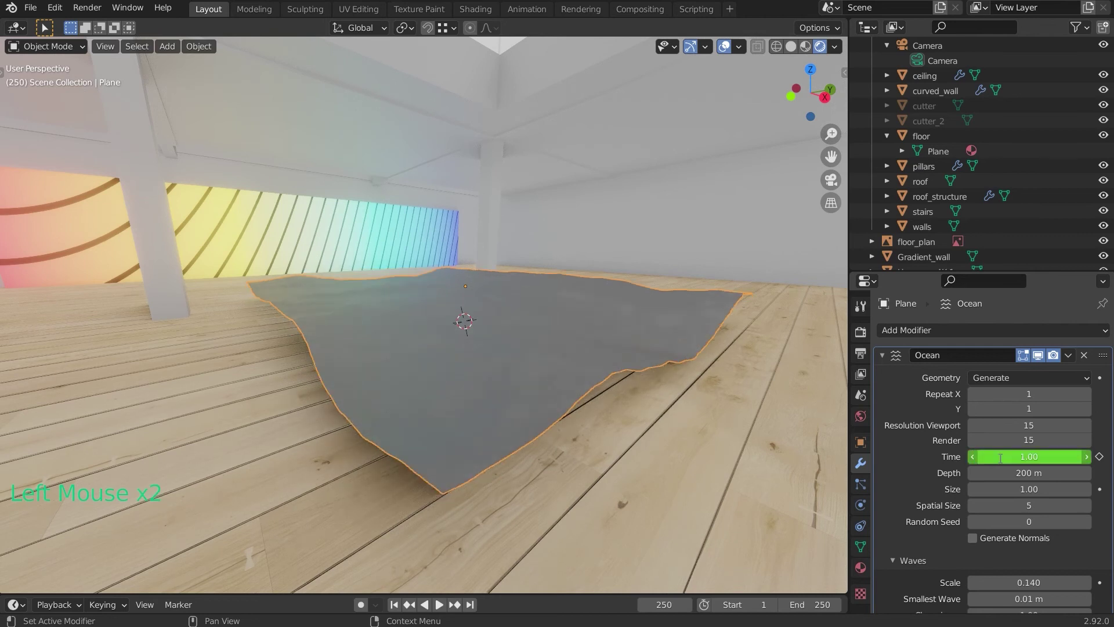
pyautogui.write('2')
pyautogui.press('Return')
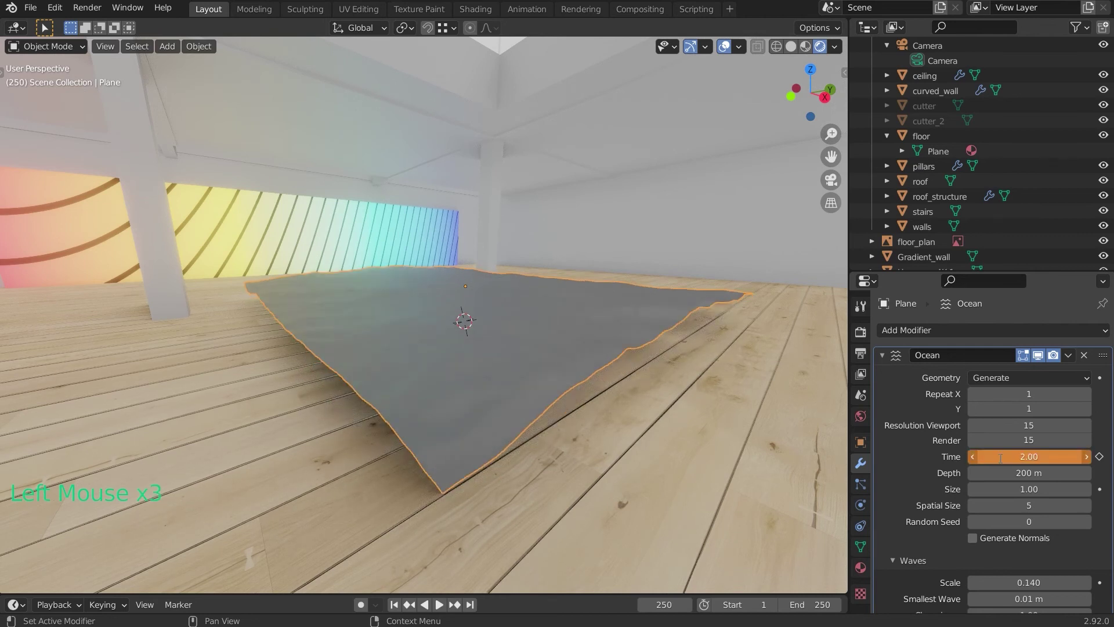
pyautogui.press('i')
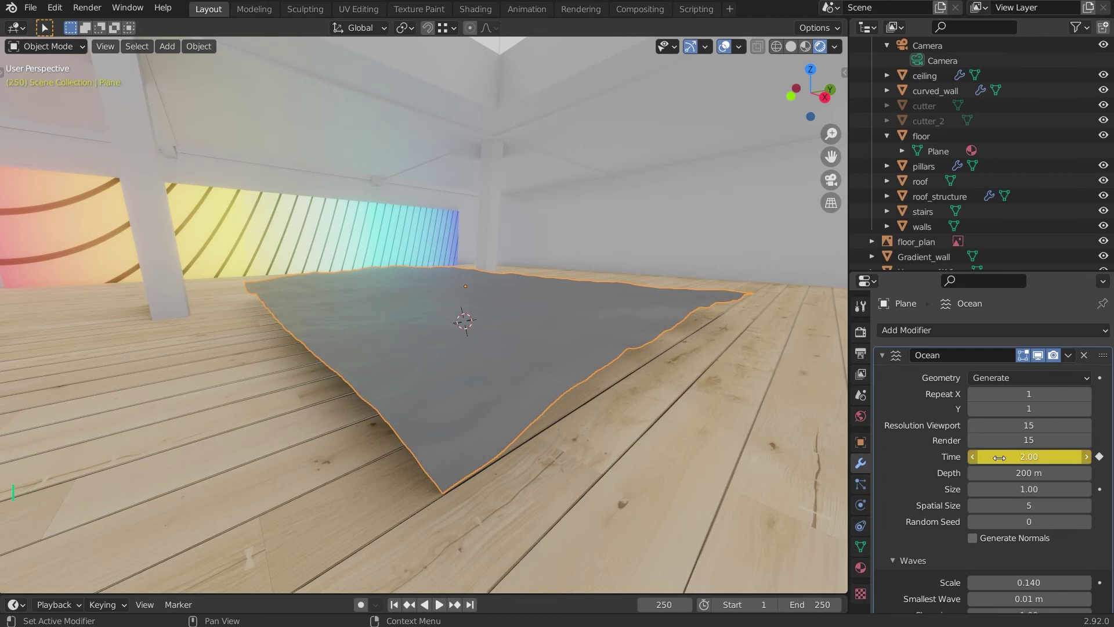
# Play the animation and examine the moving ocean surface up close, facing the gradient wall
pyautogui.click(440, 604)
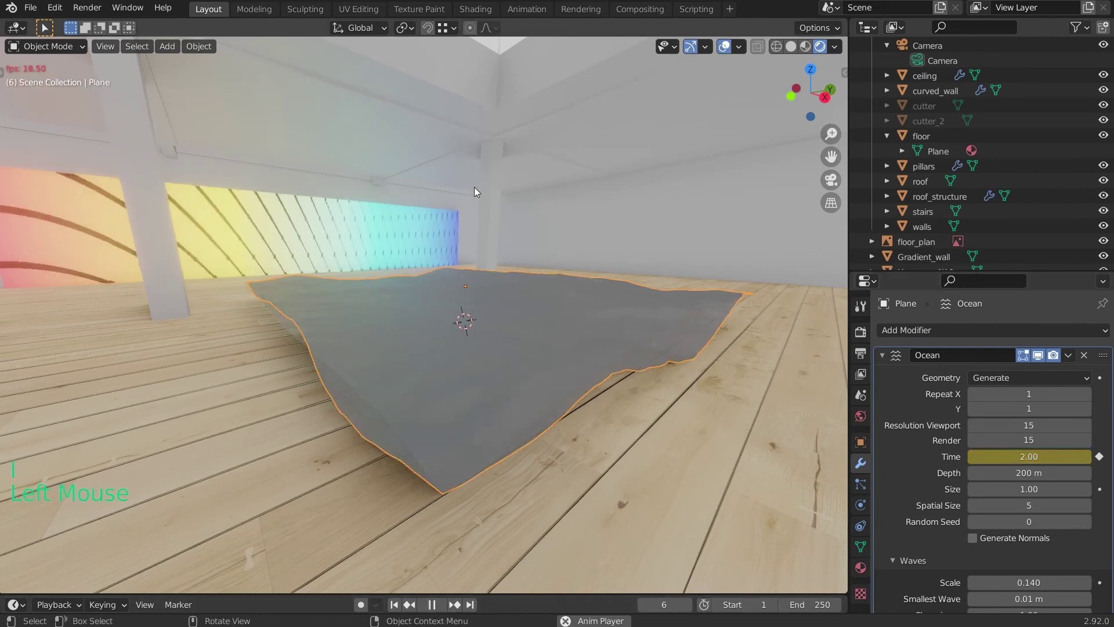
pyautogui.moveTo(579, 207); pyautogui.dragTo(525, 261, button='middle')
pyautogui.scroll(4, 512, 218)
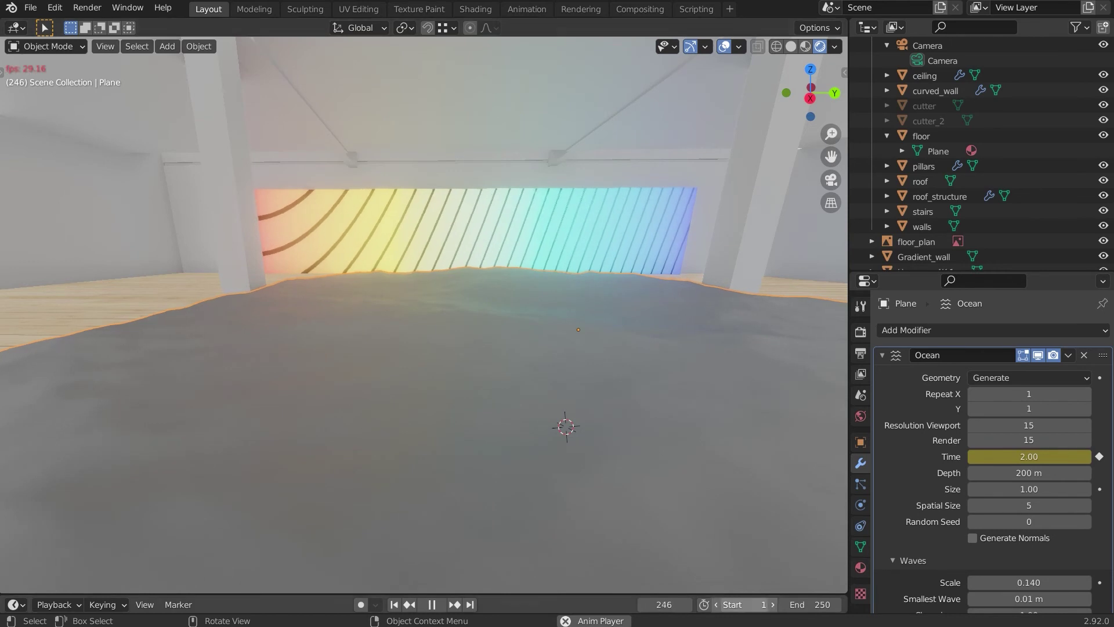
# Reduce the ocean material's roughness to 0 so the surface reflects the gradient wall sharply
pyautogui.click(861, 567)
pyautogui.scroll(-14, 911, 530)
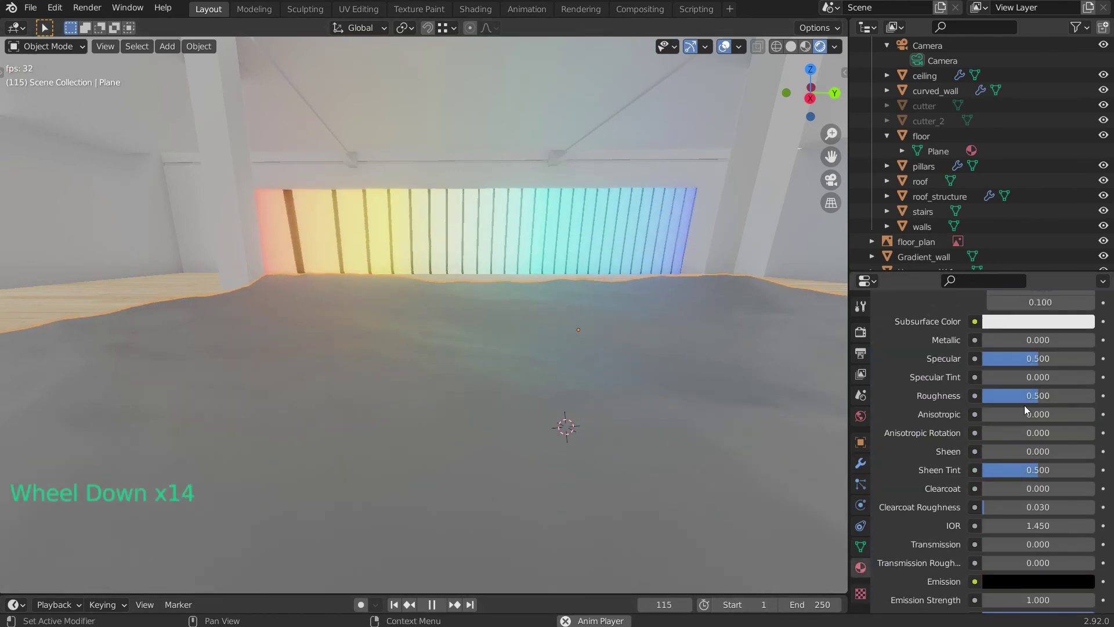
pyautogui.moveTo(1038, 398); pyautogui.dragTo(553, 308)
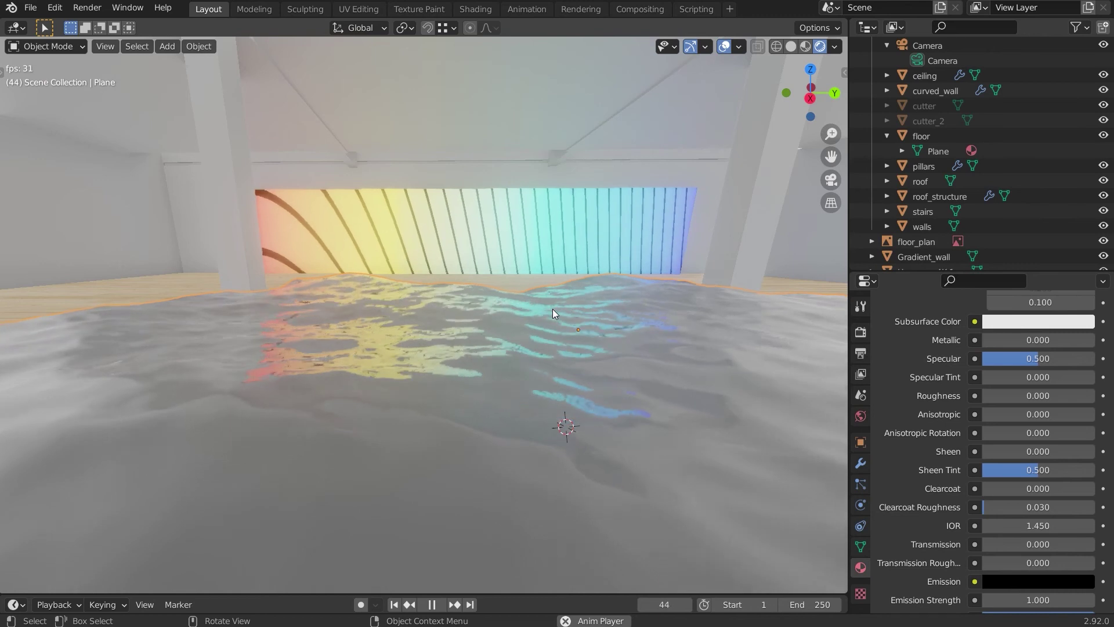
# Enlarge the timeline, set the ocean keyframes' interpolation to Linear, and shrink the timeline back
pyautogui.moveTo(514, 593); pyautogui.dragTo(509, 533)
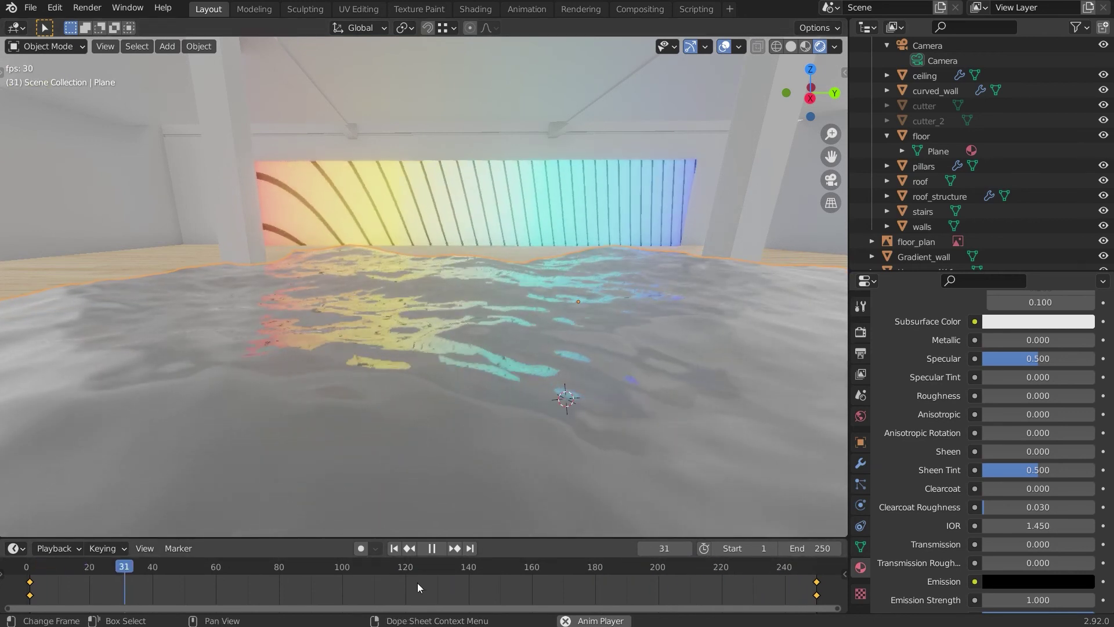
pyautogui.moveTo(486, 538); pyautogui.dragTo(507, 513)
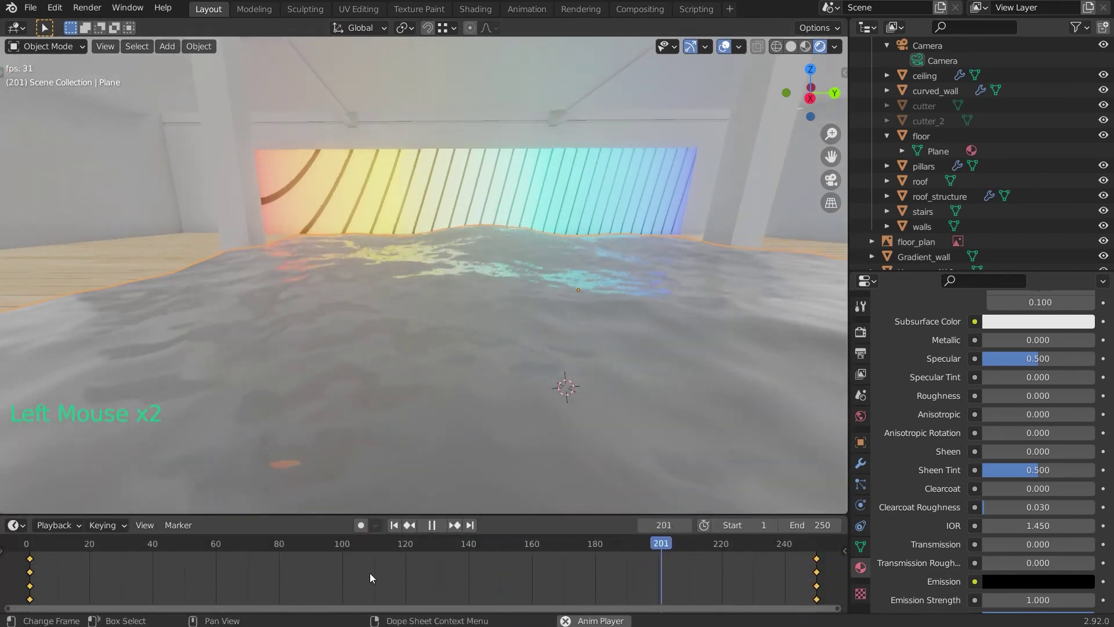
pyautogui.press('t')
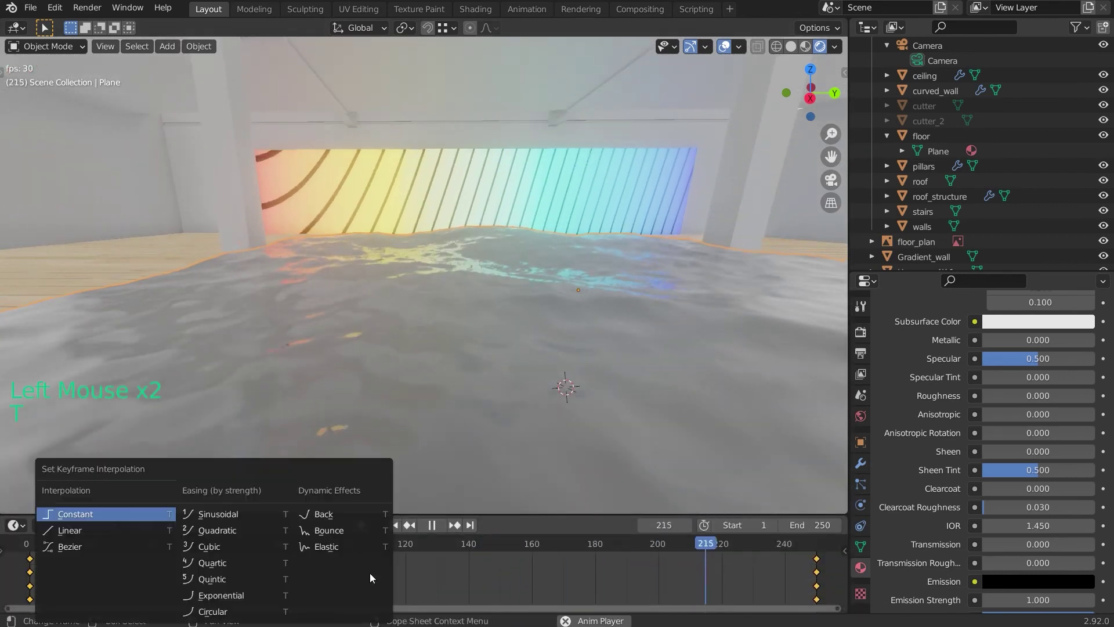
pyautogui.click(77, 531)
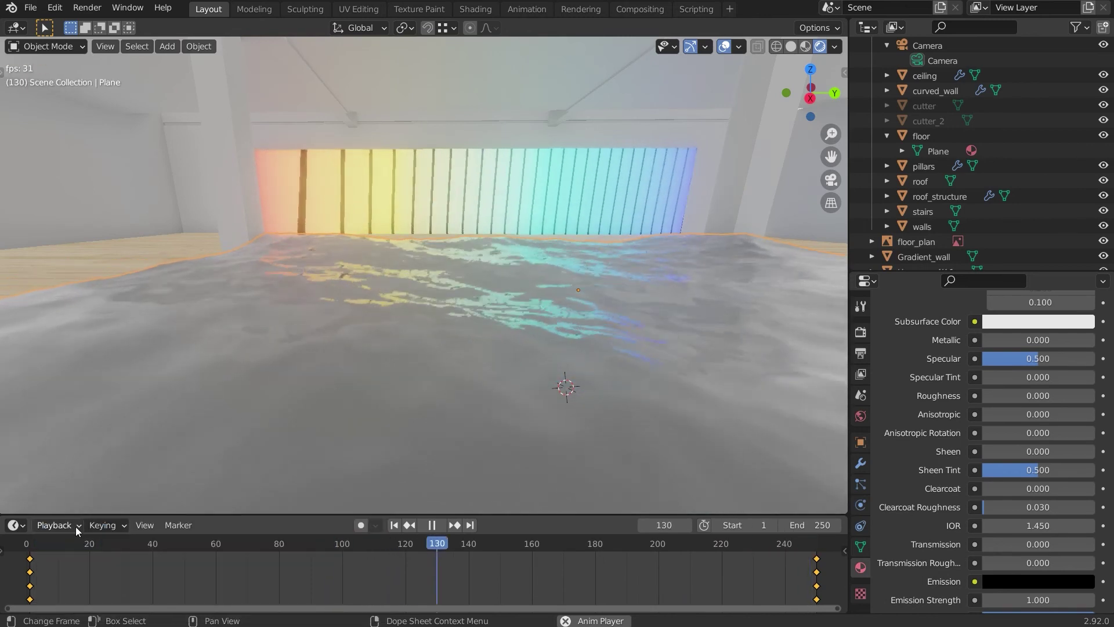
pyautogui.moveTo(75, 515); pyautogui.dragTo(75, 594)
# Review the whole animated ocean surface from the side, and collapse the Ocean modifier's settings
pyautogui.moveTo(493, 348)
pyautogui.mouseDown(button='middle')
pyautogui.moveTo(575, 333)
pyautogui.moveTo(533, 324)
pyautogui.moveTo(533, 340)
pyautogui.moveTo(700, 346)
pyautogui.mouseUp(button='middle')
pyautogui.scroll(-4, 539, 342)
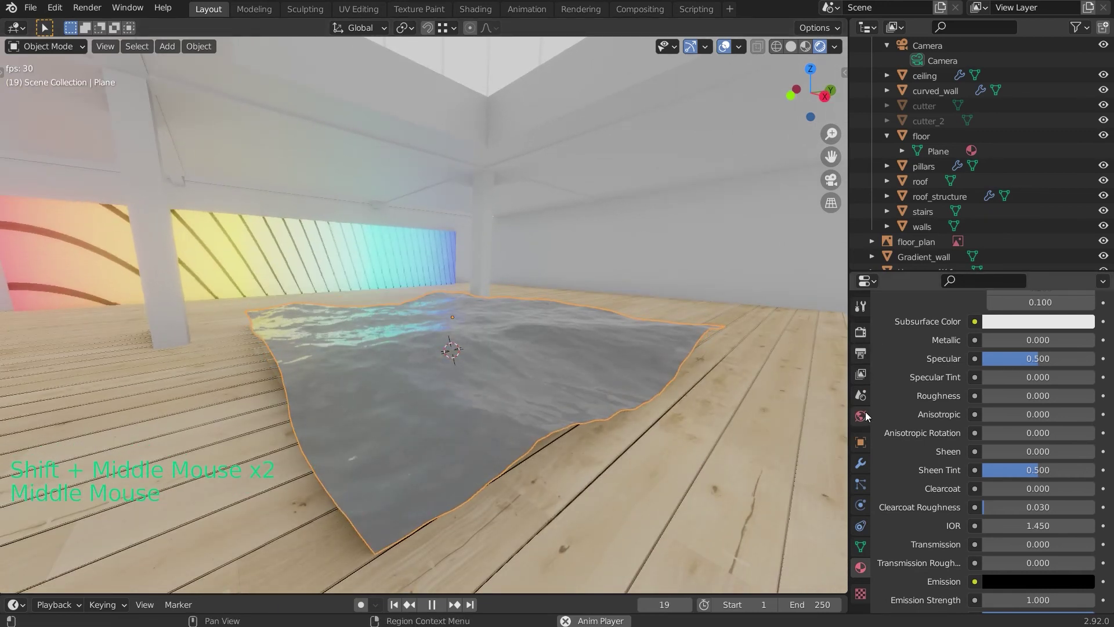
pyautogui.click(859, 464)
pyautogui.scroll(9, 923, 347)
pyautogui.click(881, 355)
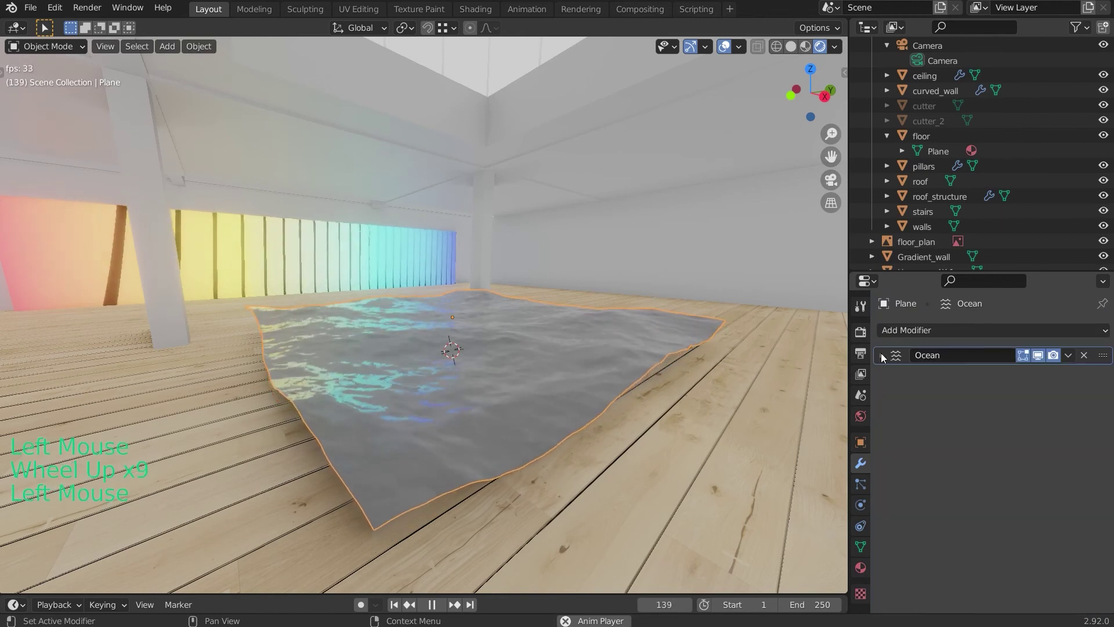
# Add a Solidify modifier to the ocean plane with a thickness of 0.02 m and collapse its settings
pyautogui.click(882, 355)
pyautogui.click(882, 355)
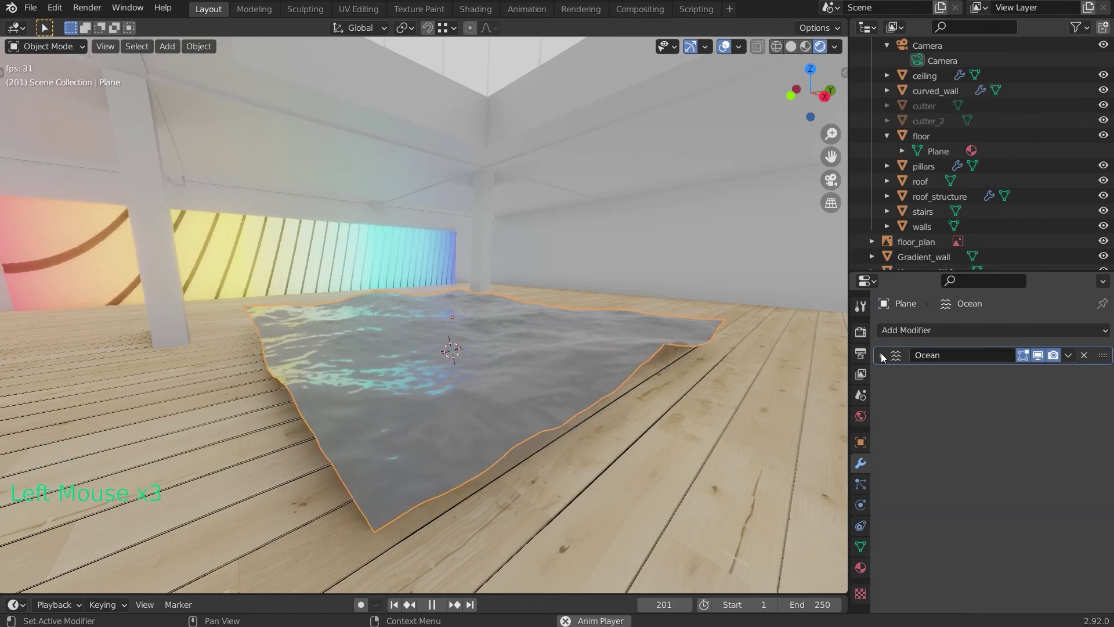
pyautogui.click(949, 329)
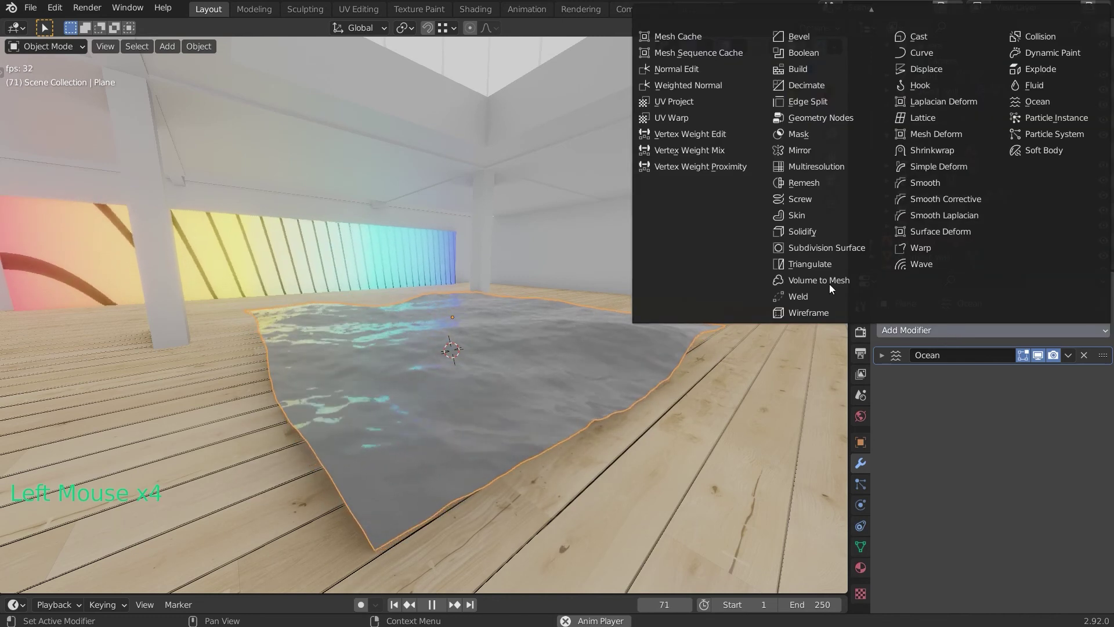
pyautogui.click(820, 235)
pyautogui.moveTo(550, 386); pyautogui.dragTo(580, 362, button='middle')
pyautogui.moveTo(988, 414); pyautogui.dragTo(1000, 415)
pyautogui.click(1000, 416)
pyautogui.write('0.05')
pyautogui.press('Return')
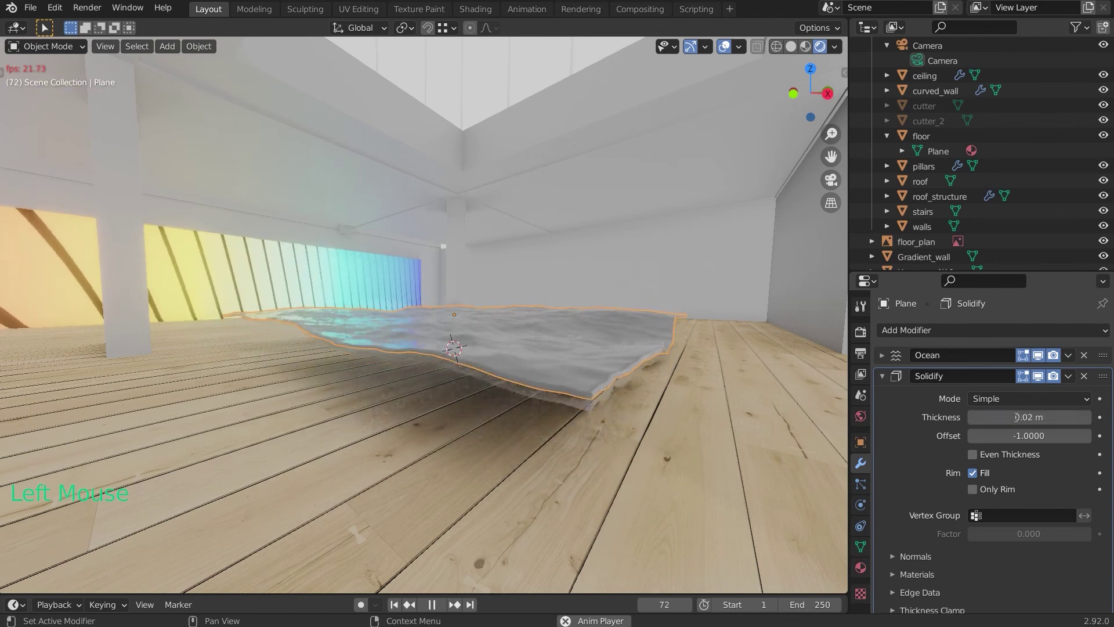
pyautogui.moveTo(659, 349); pyautogui.dragTo(642, 336, button='middle')
pyautogui.scroll(3, 643, 336)
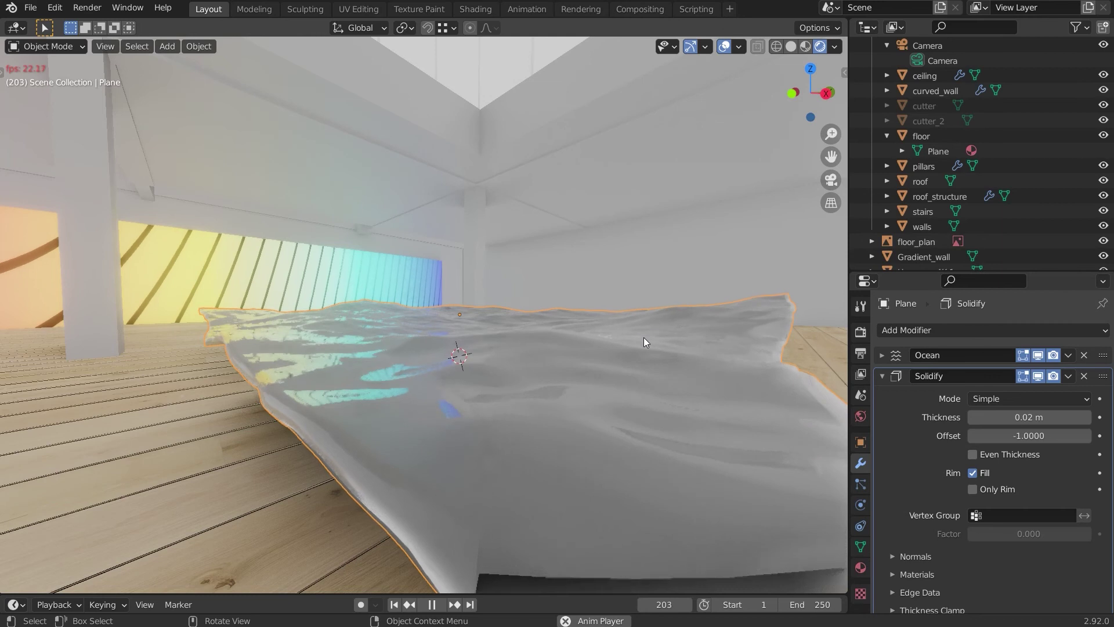
pyautogui.scroll(-2, 632, 325)
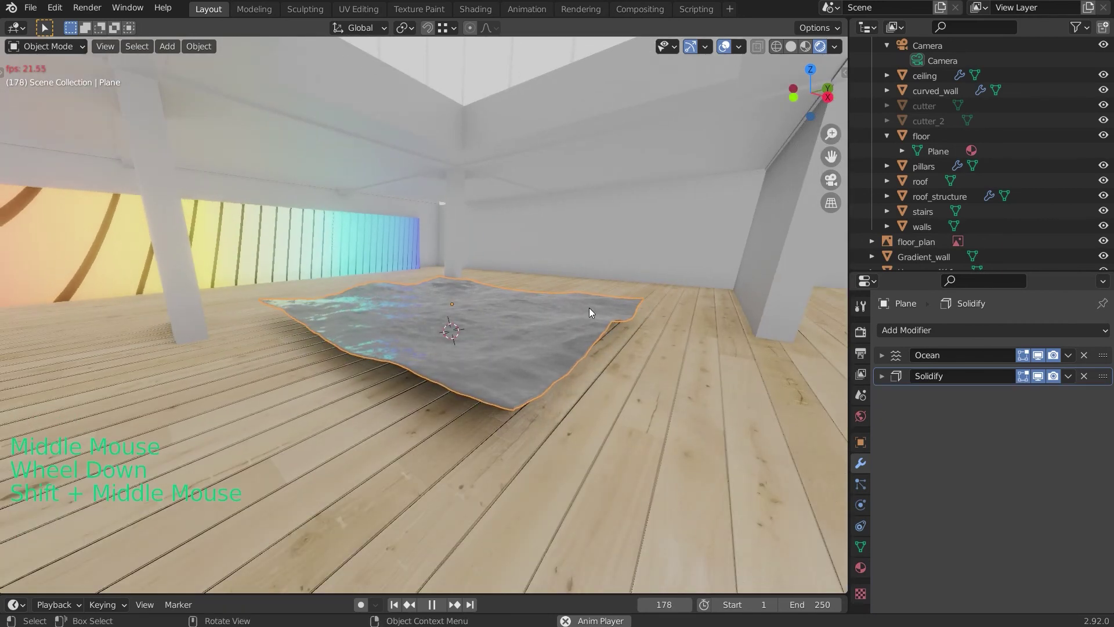
# Stop the animation playback and switch the viewport to Material Preview shading around the ocean surface
pyautogui.hotkey('shift', 'space')
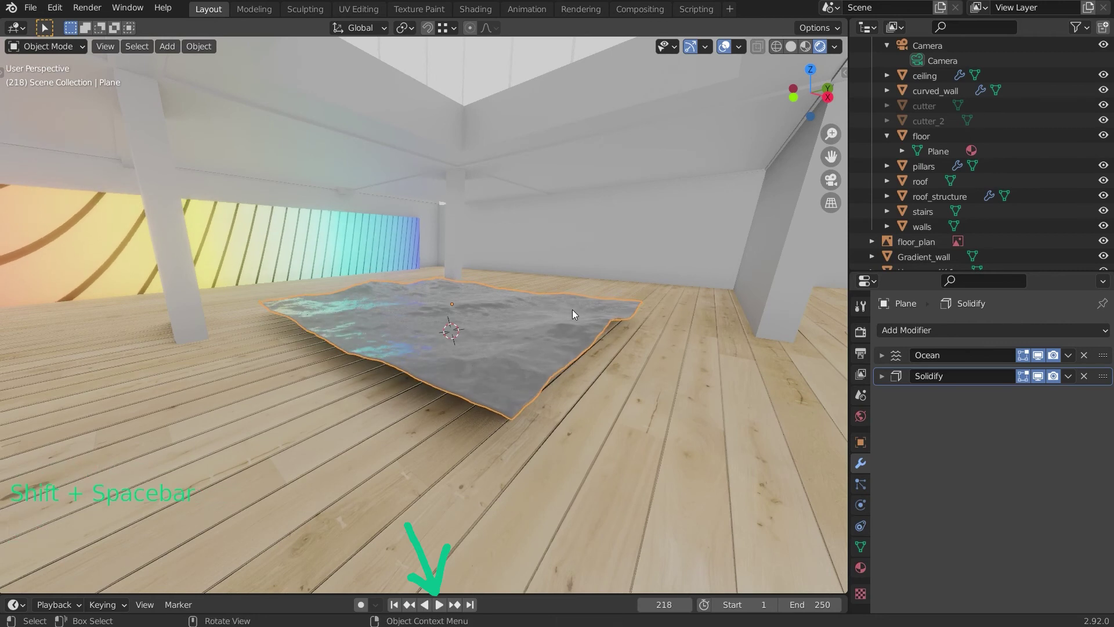
pyautogui.scroll(2, 581, 302)
pyautogui.moveTo(597, 294); pyautogui.dragTo(569, 271, button='middle')
pyautogui.scroll(1, 580, 301)
pyautogui.scroll(-1, 583, 268)
pyautogui.scroll(-1, 569, 273)
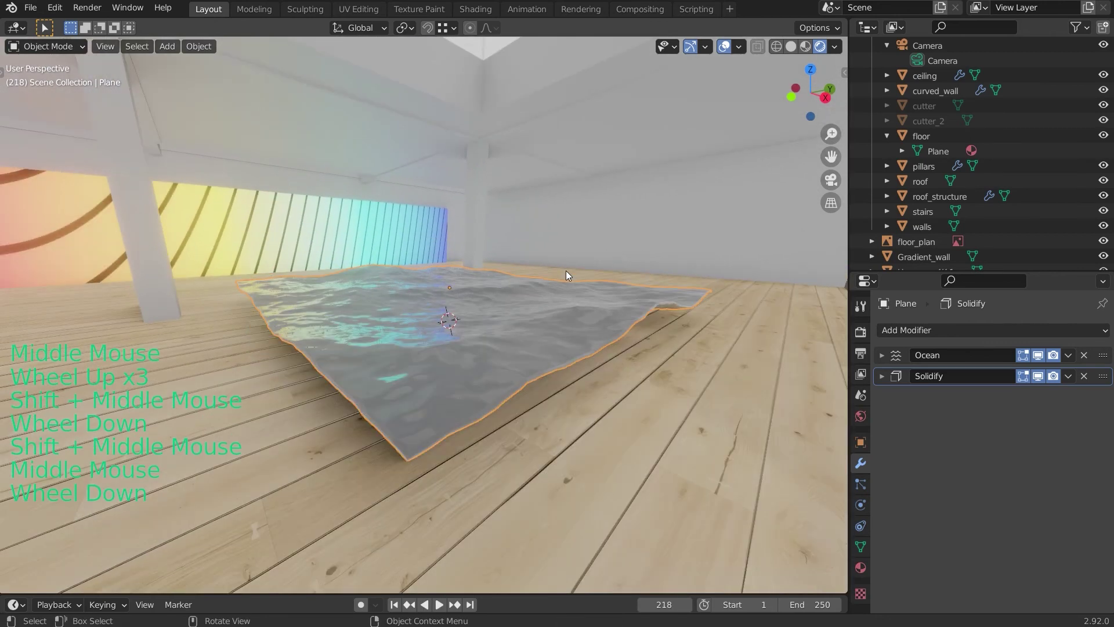
pyautogui.click(810, 47)
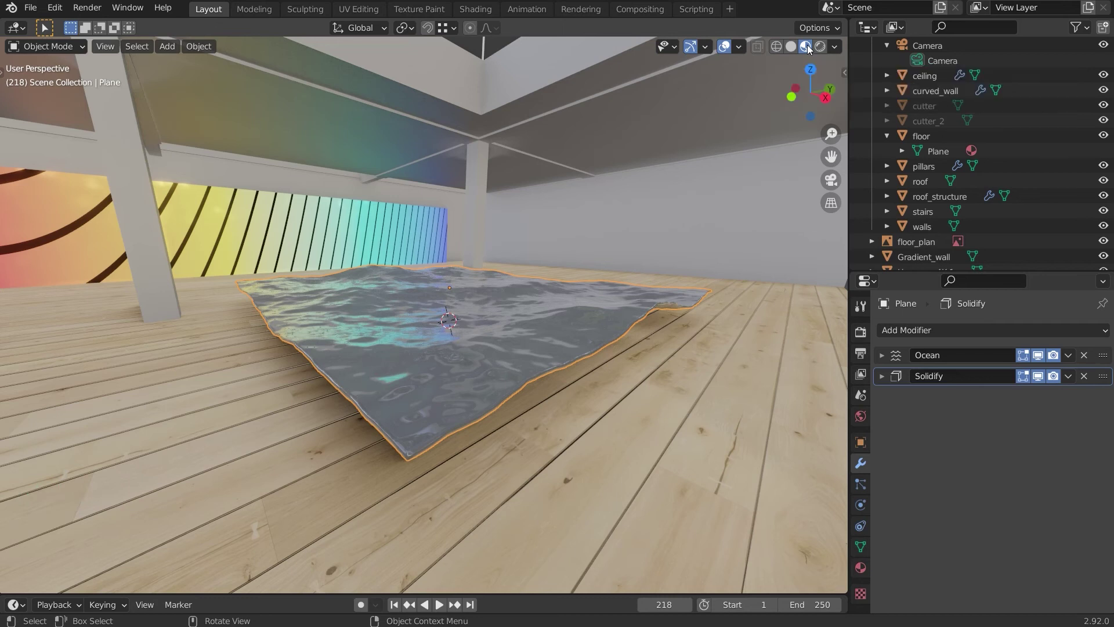
pyautogui.moveTo(579, 260); pyautogui.dragTo(577, 263, button='middle')
pyautogui.moveTo(577, 263)
pyautogui.keyDown('shift'); pyautogui.mouseDown(button='middle')
pyautogui.moveTo(595, 269)
pyautogui.moveTo(600, 256)
pyautogui.moveTo(571, 251)
pyautogui.mouseUp(button='middle'); pyautogui.keyUp('shift')
pyautogui.moveTo(571, 251)
pyautogui.mouseDown(button='middle')
pyautogui.moveTo(542, 245)
pyautogui.moveTo(555, 242)
pyautogui.mouseUp(button='middle')
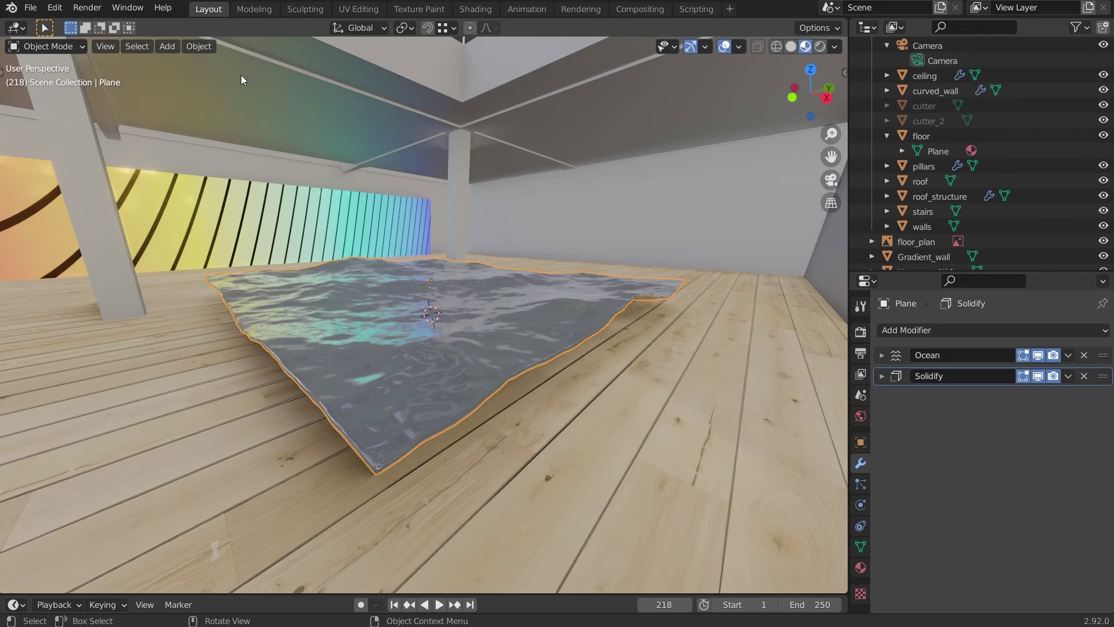
# Start appending data and open the file HOLOGRPHX by VEX (v1.0).blend in the 03_material folder
pyautogui.click(30, 13)
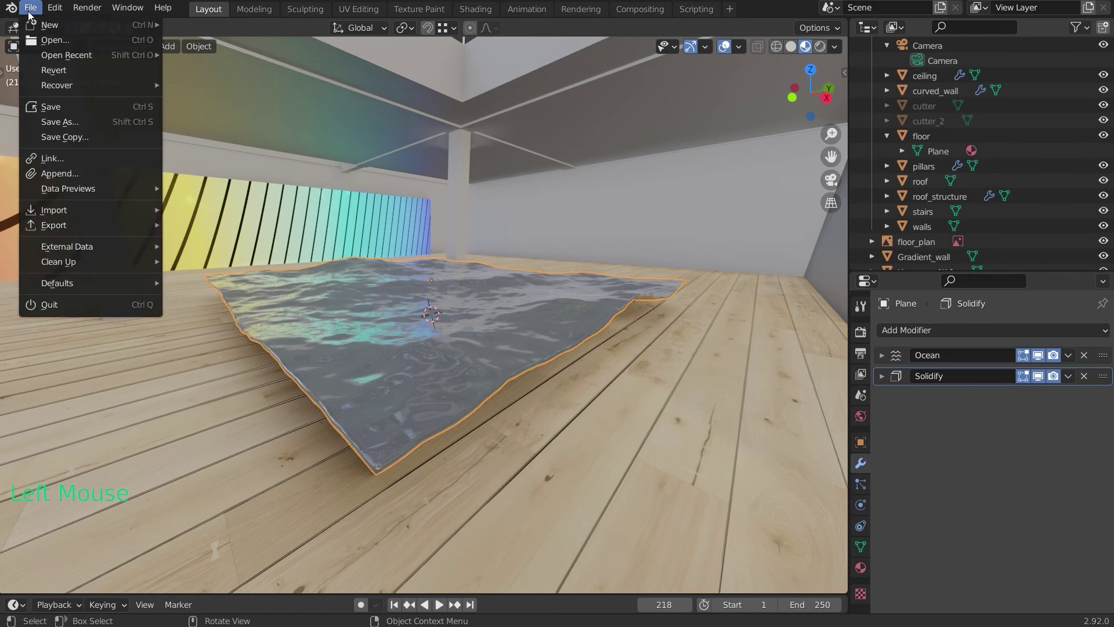
pyautogui.click(63, 175)
pyautogui.click(321, 145)
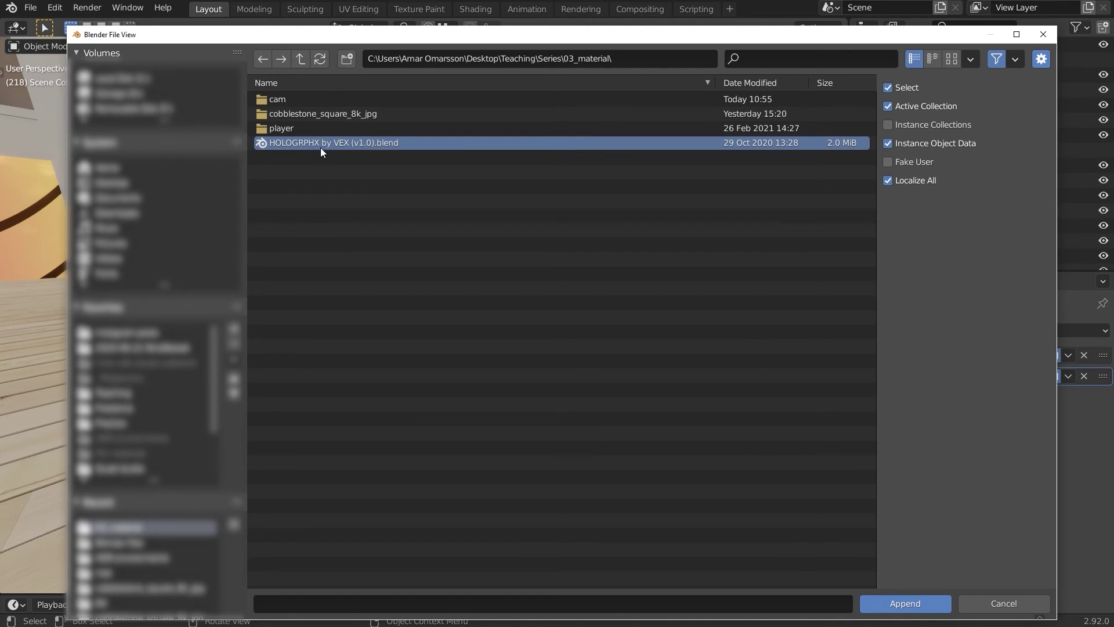
pyautogui.doubleClick(321, 148)
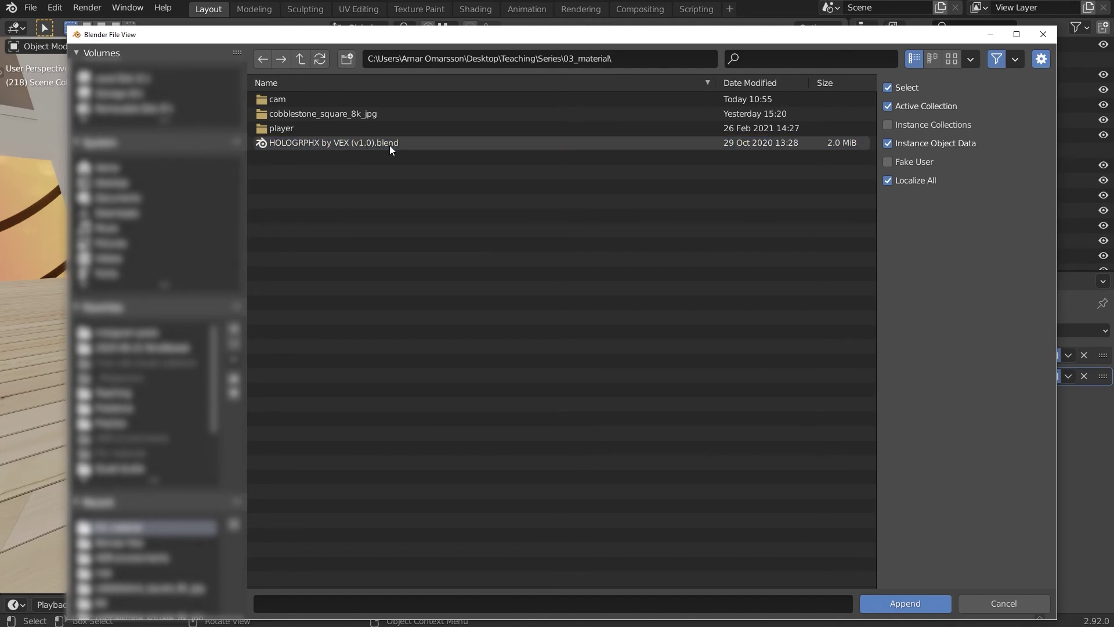
pyautogui.doubleClick(322, 142)
pyautogui.moveTo(384, 366); pyautogui.dragTo(261, 98)
pyautogui.click(360, 363)
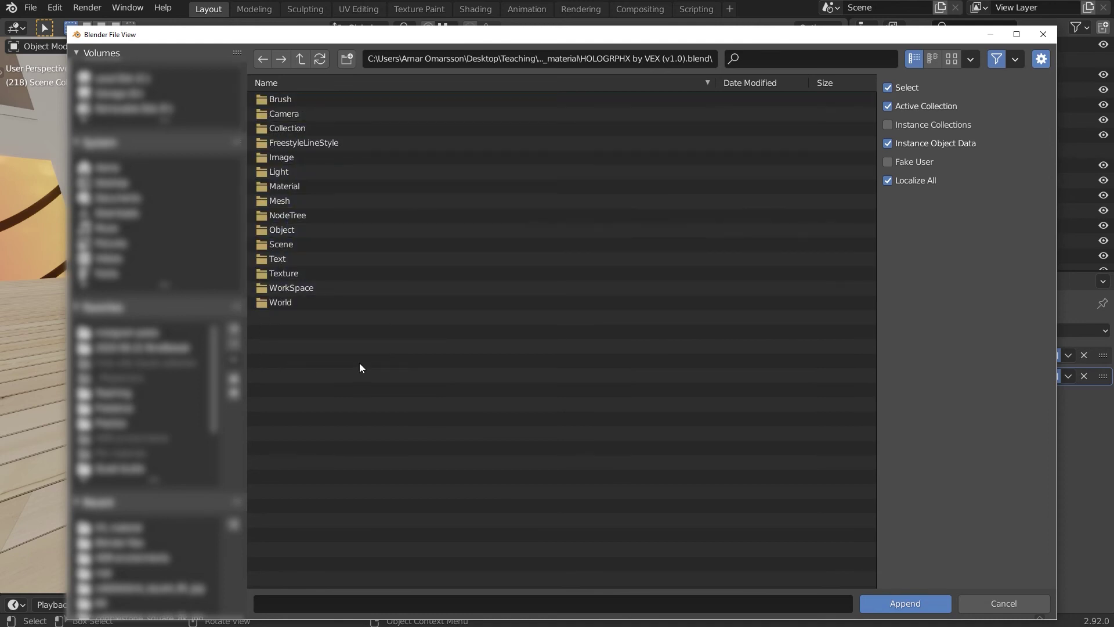
# Append the material "HOLOGRPHX by VEX [v1.0]" from the file's Material category
pyautogui.click(304, 114)
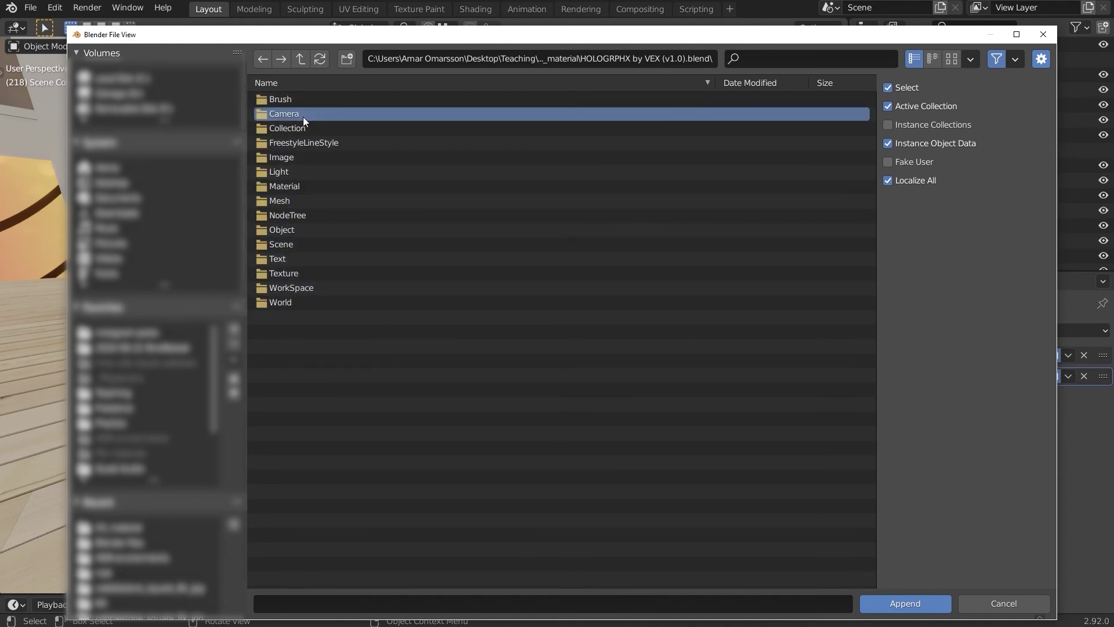
pyautogui.click(302, 128)
pyautogui.click(302, 174)
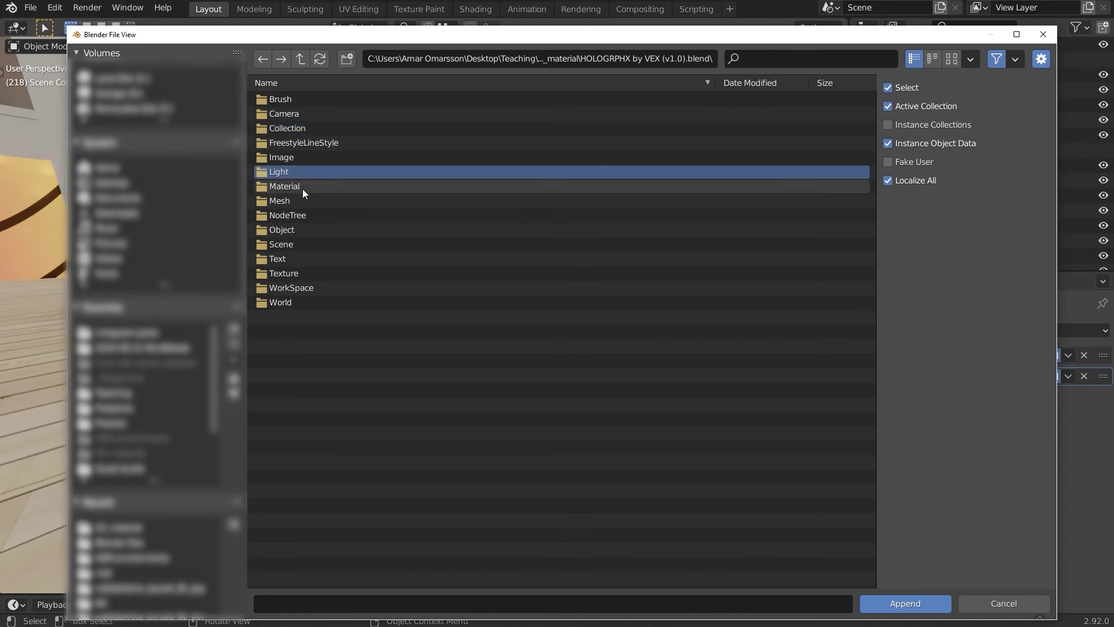
pyautogui.click(308, 229)
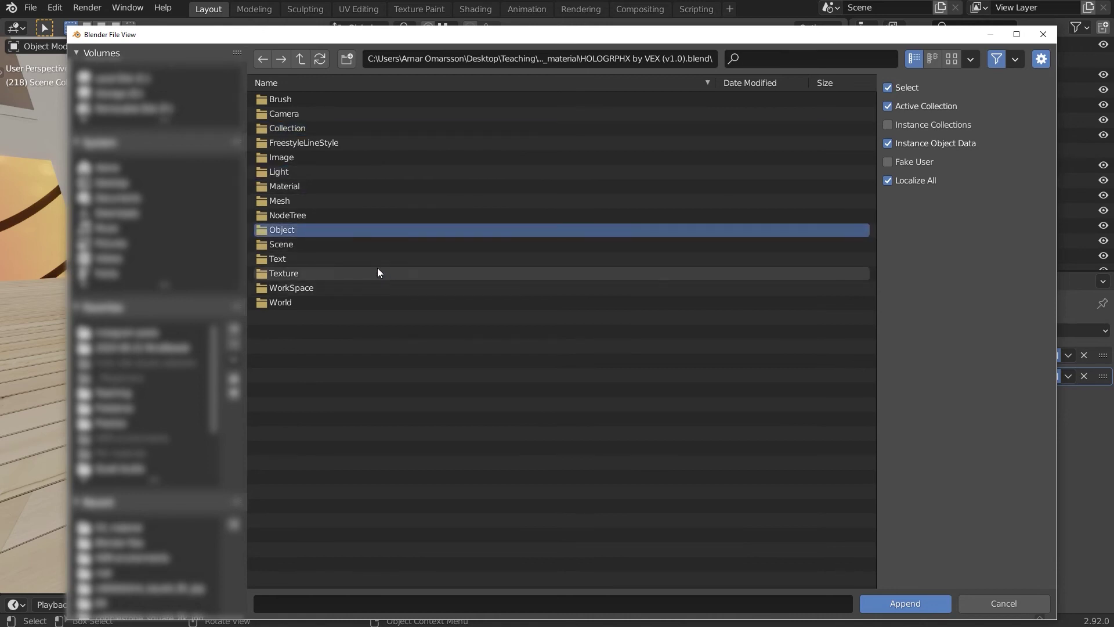
pyautogui.click(295, 186)
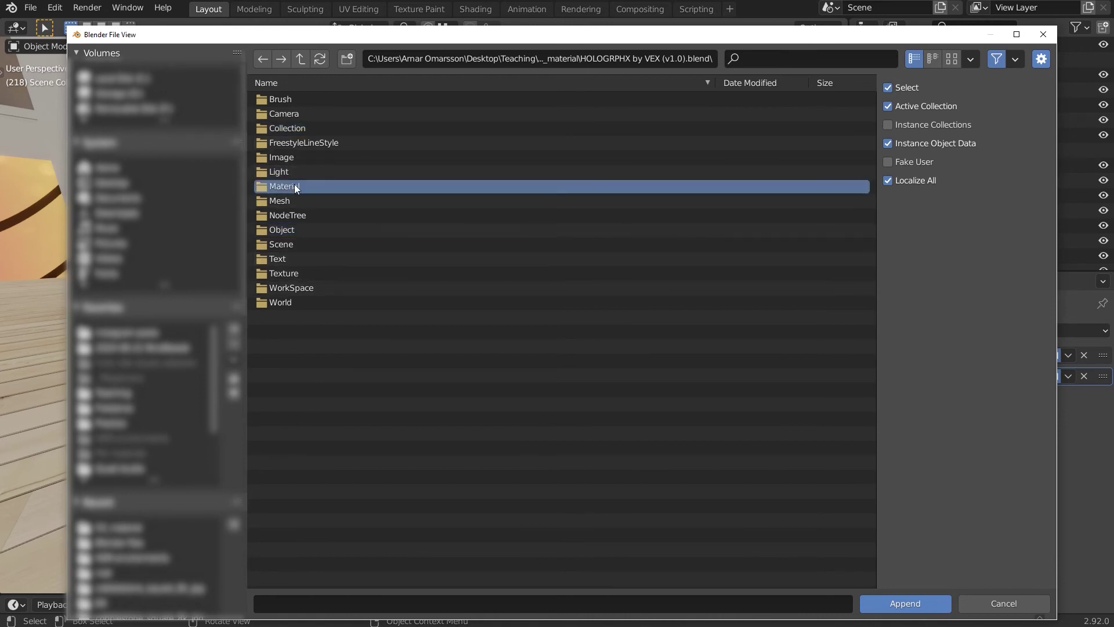
pyautogui.doubleClick(294, 183)
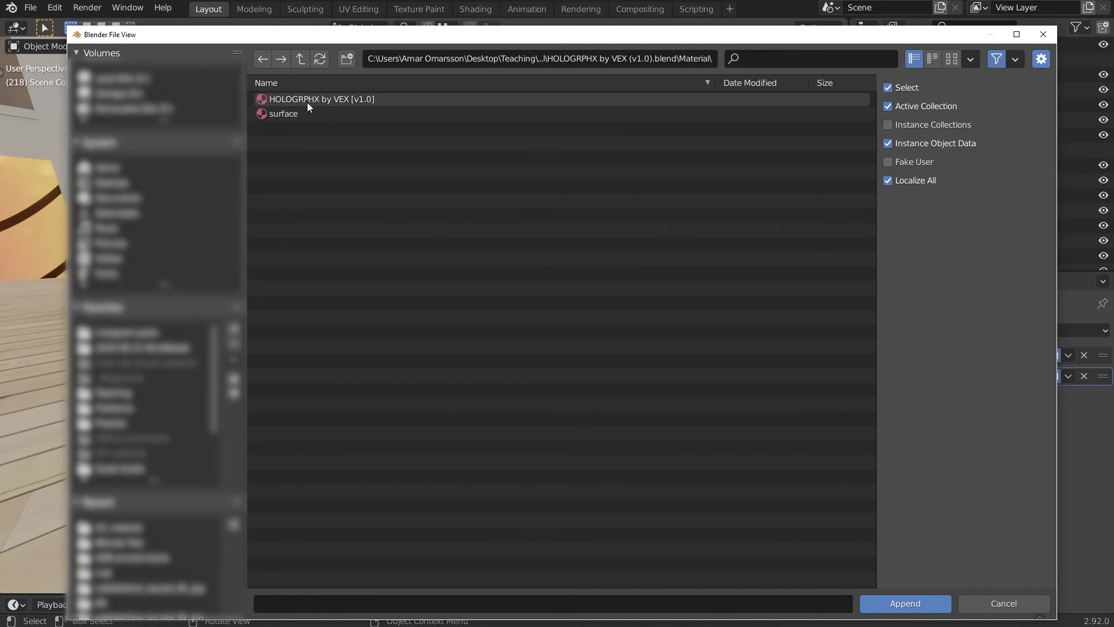
pyautogui.click(343, 102)
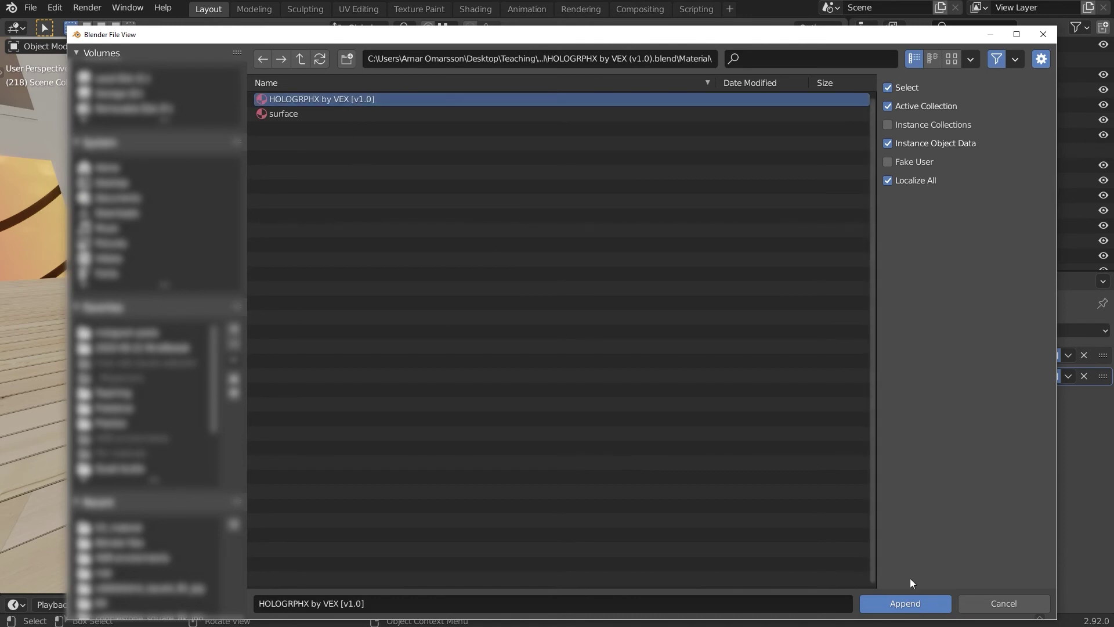
pyautogui.click(896, 605)
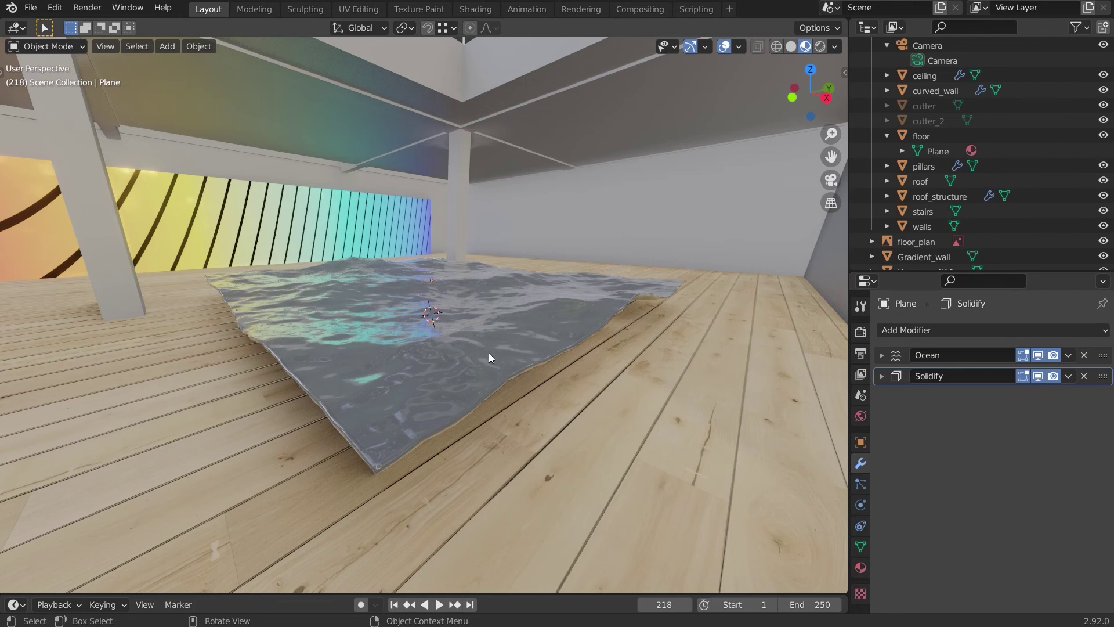
# Assign the "HOLOGRPHX by VEX [v1.0]" material to the ocean plane in place of Material.002 and view the surface up close
pyautogui.click(513, 302)
pyautogui.moveTo(490, 281); pyautogui.dragTo(689, 426, button='middle')
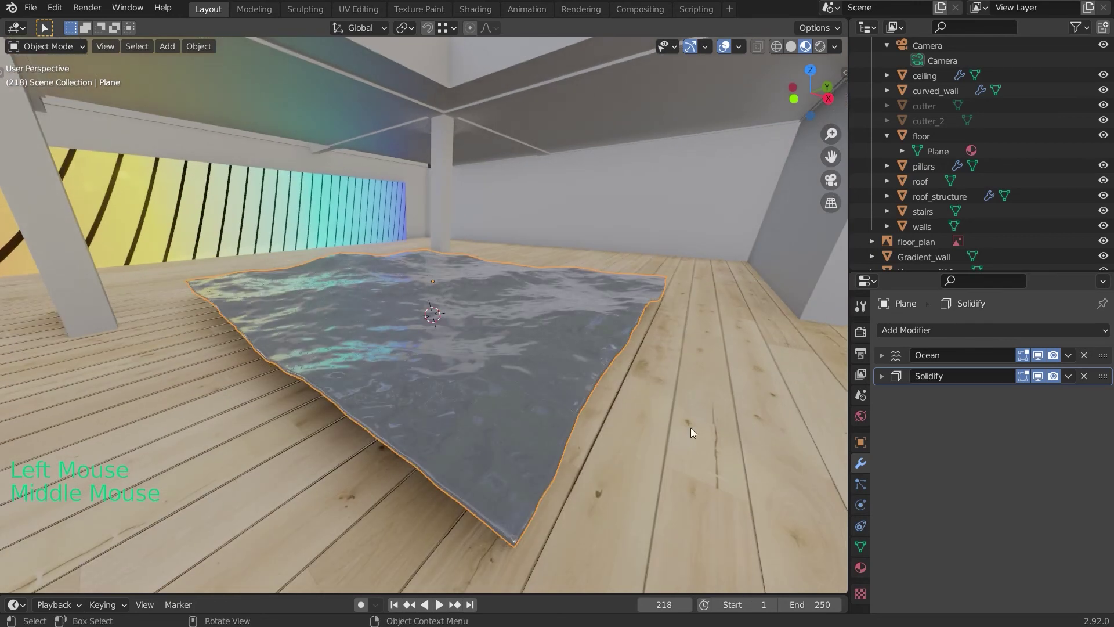
pyautogui.click(860, 568)
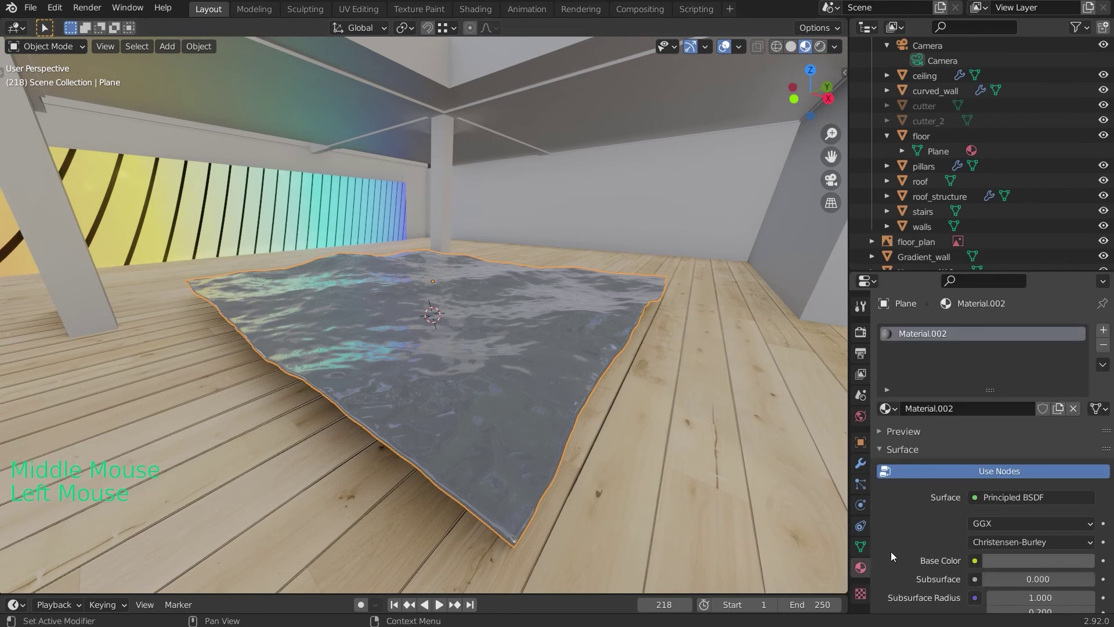
pyautogui.click(888, 409)
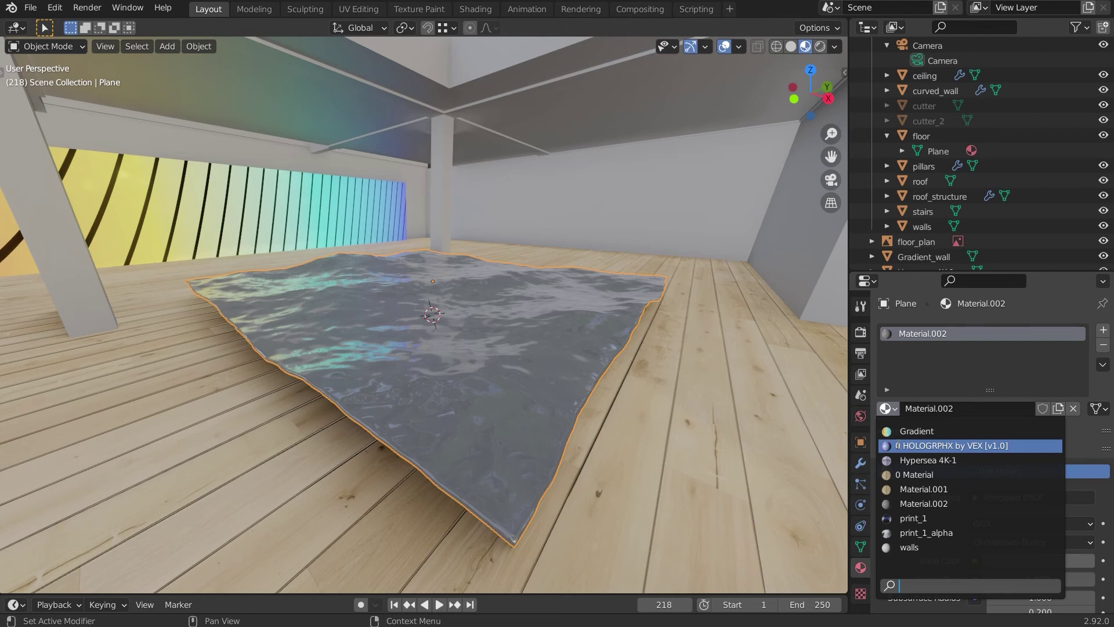
pyautogui.click(928, 445)
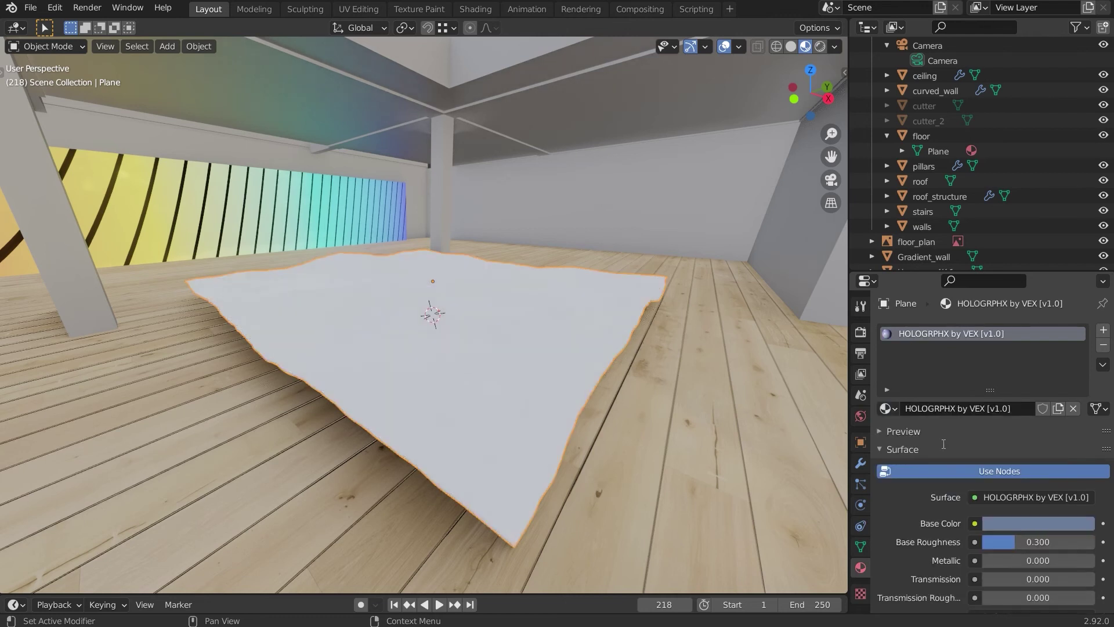
pyautogui.moveTo(562, 294); pyautogui.dragTo(504, 273, button='middle')
pyautogui.scroll(2, 444, 288)
pyautogui.moveTo(444, 288); pyautogui.dragTo(534, 271, button='middle')
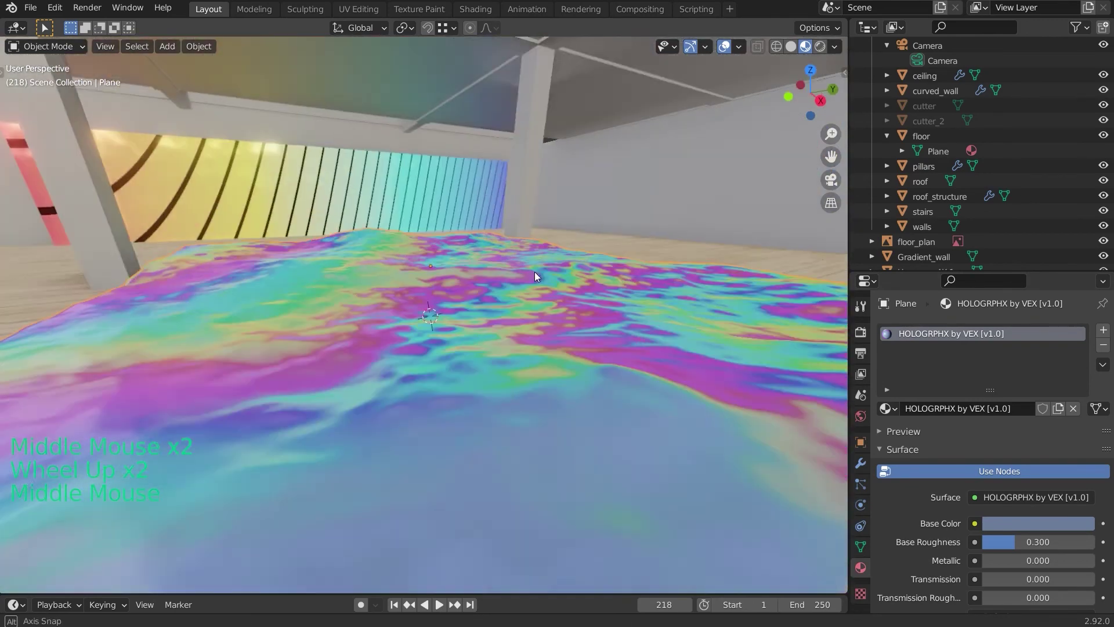
pyautogui.scroll(-2, 535, 271)
# Switch to the Shading workspace, frame the ocean plane in the viewport, and enlarge the node editor
pyautogui.click(478, 9)
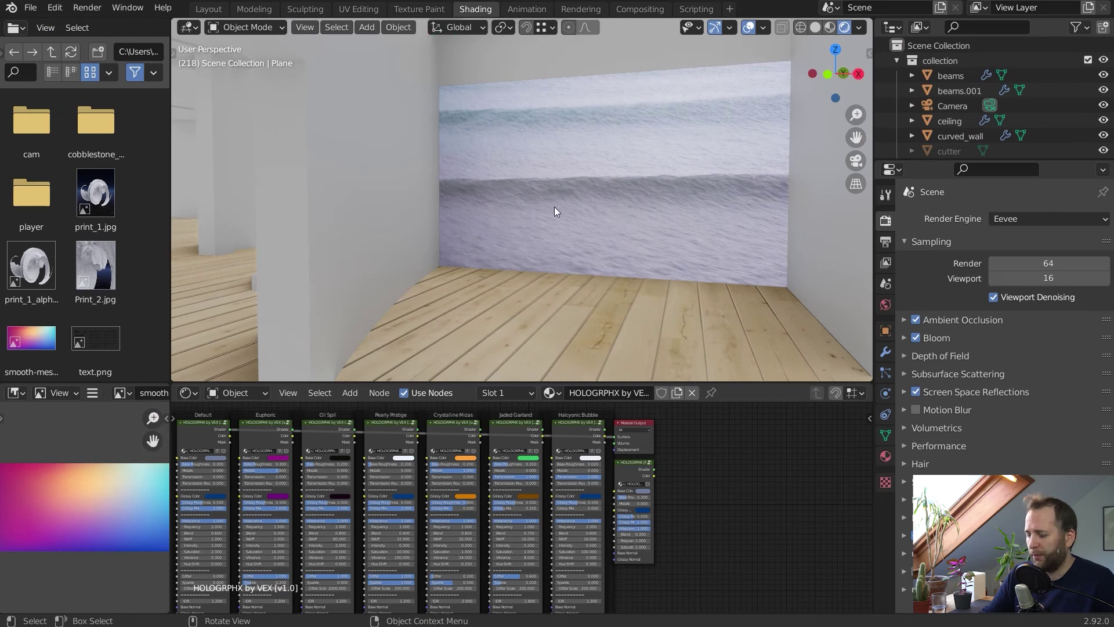
pyautogui.press('KP_Decimal')
pyautogui.moveTo(555, 207); pyautogui.dragTo(638, 223, button='middle')
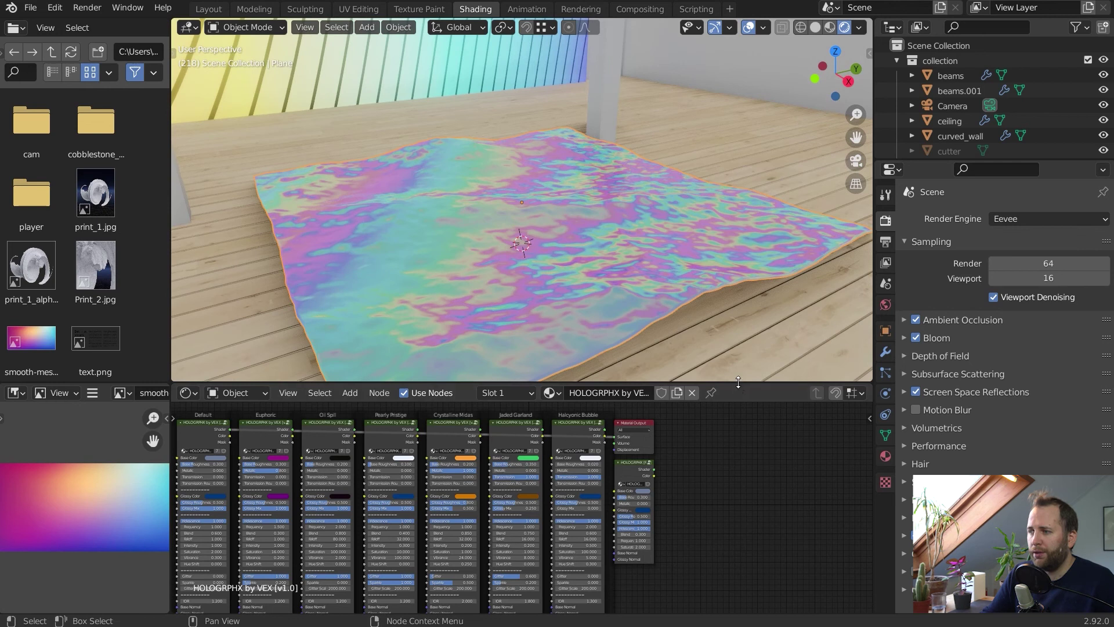
pyautogui.moveTo(736, 383); pyautogui.dragTo(667, 214)
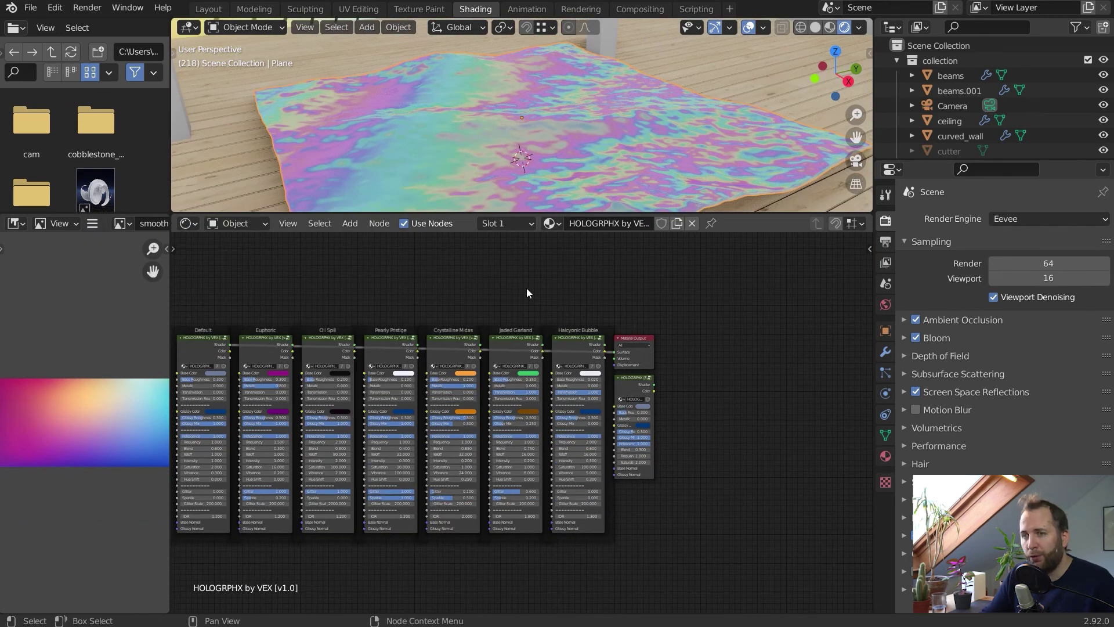
# Move the Material Output and the free HOLOGRPHX node clear of the presets, and connect that node's Shader to the Surface input
pyautogui.moveTo(494, 313); pyautogui.dragTo(604, 294, button='middle')
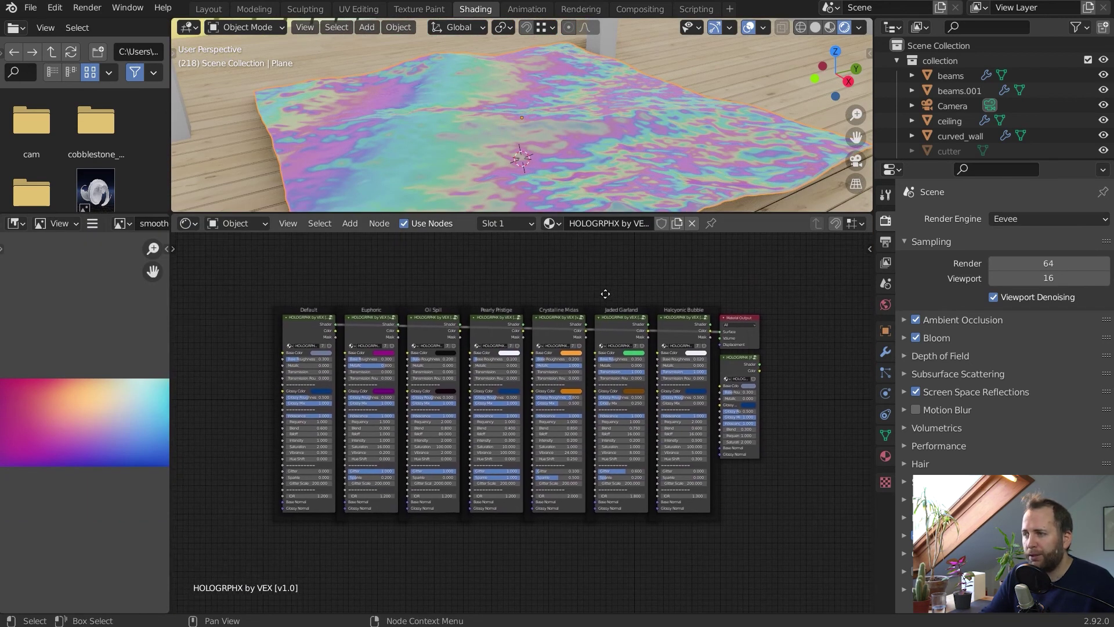
pyautogui.moveTo(785, 315); pyautogui.dragTo(510, 316, button='middle')
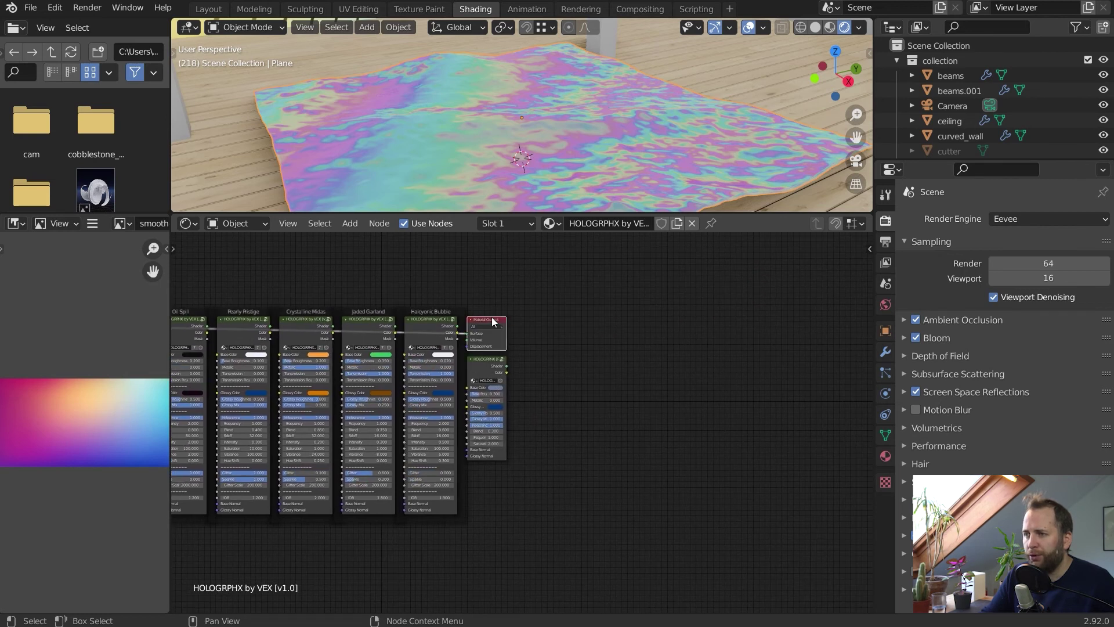
pyautogui.moveTo(492, 319); pyautogui.dragTo(662, 295)
pyautogui.moveTo(482, 364); pyautogui.dragTo(690, 256)
pyautogui.scroll(2, 513, 349)
pyautogui.moveTo(506, 305); pyautogui.dragTo(567, 252)
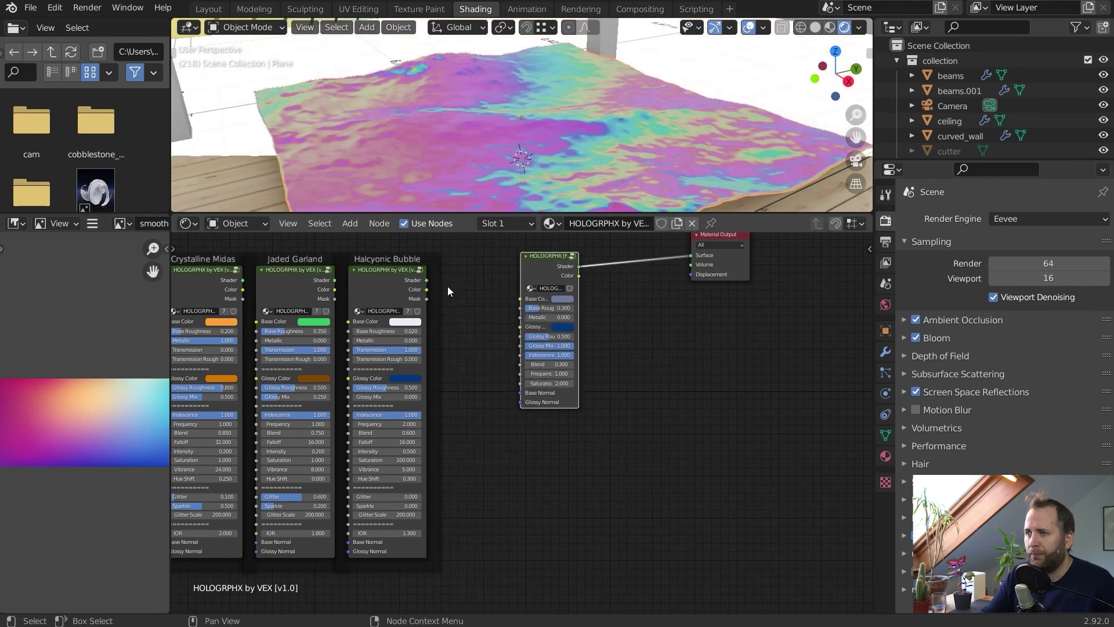
# Move the free HOLOGRPHX node closer to the Material Output and look over the layout beside the preset nodes
pyautogui.scroll(-2, 618, 310)
pyautogui.moveTo(618, 310); pyautogui.dragTo(615, 408, button='middle')
pyautogui.scroll(3, 319, 340)
pyautogui.scroll(-2, 564, 388)
pyautogui.scroll(3, 562, 388)
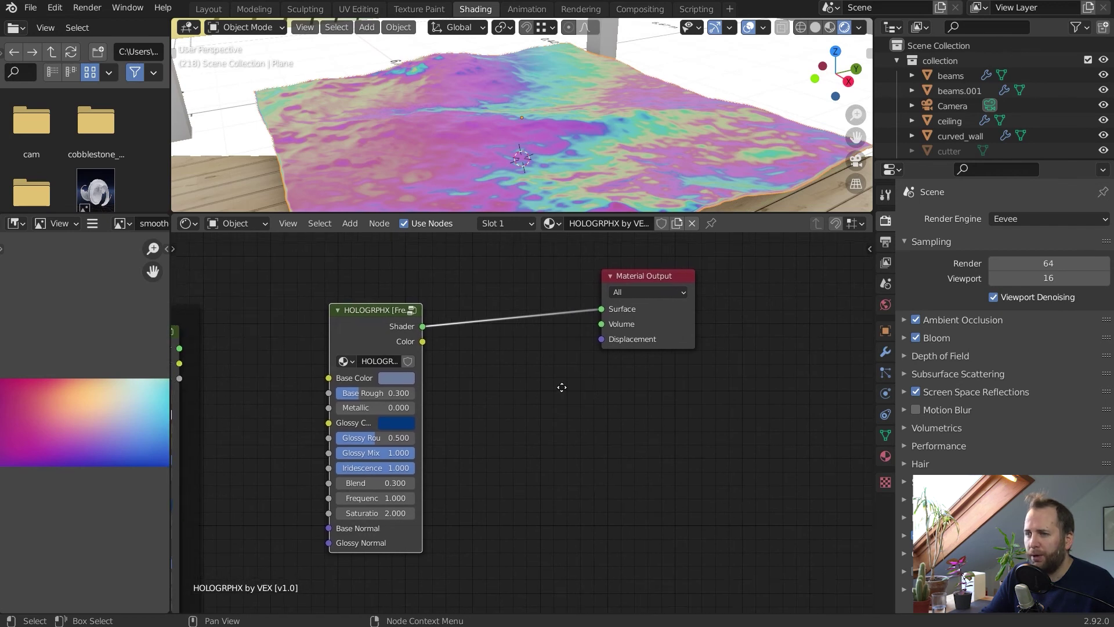
pyautogui.moveTo(329, 298); pyautogui.dragTo(464, 273)
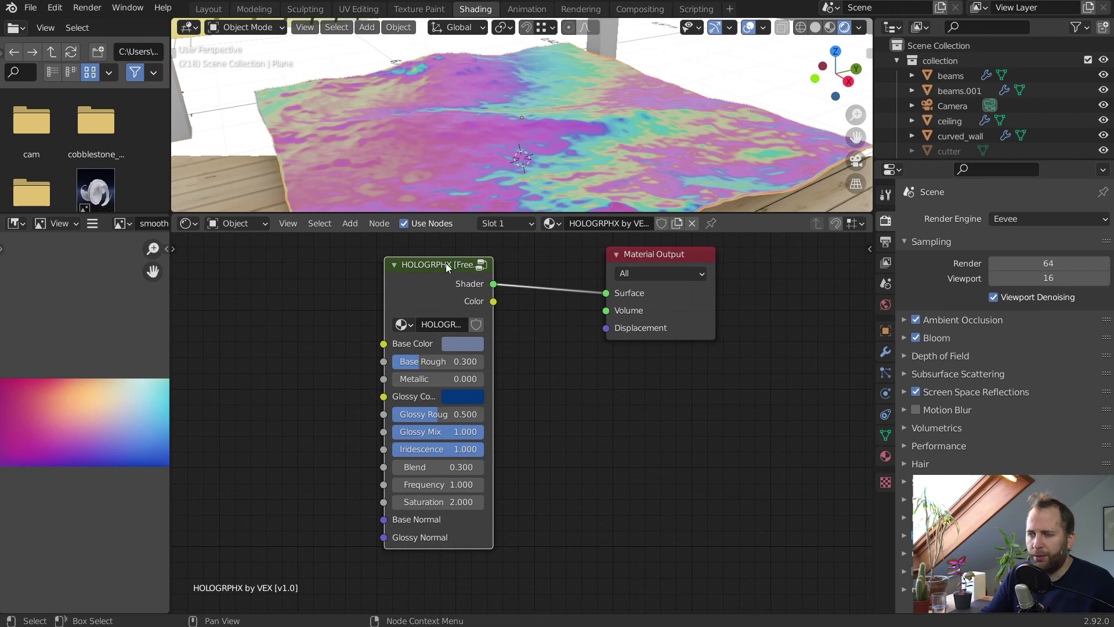
pyautogui.scroll(-1, 539, 317)
pyautogui.scroll(-3, 539, 317)
pyautogui.keyDown('ctrl'); pyautogui.hscroll(-3, 652, 432); pyautogui.keyUp('ctrl')
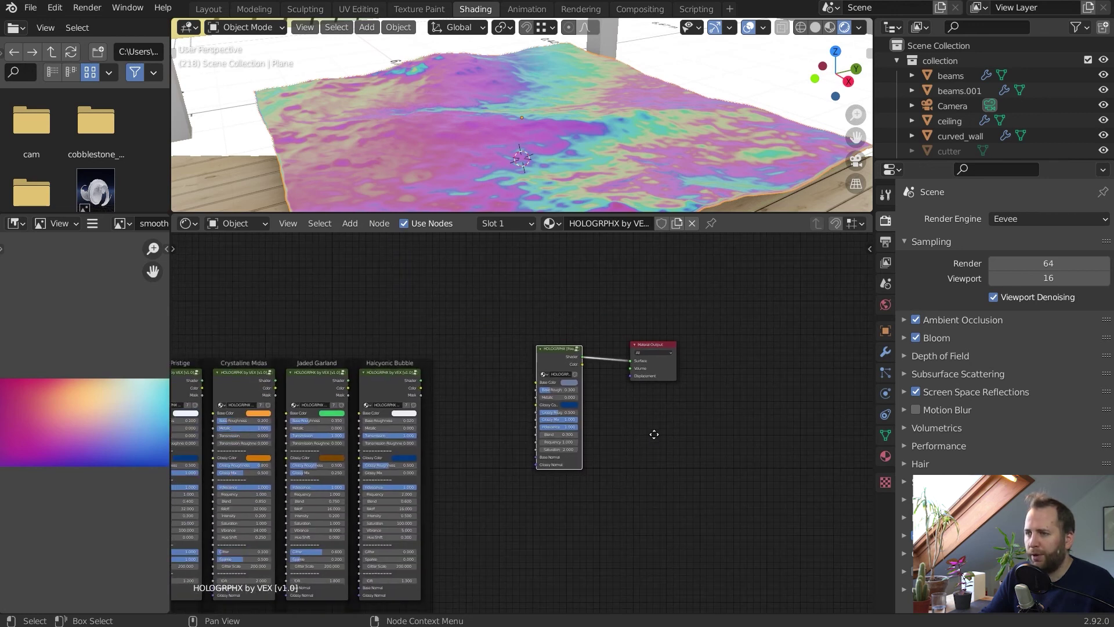
pyautogui.scroll(1, 652, 430)
pyautogui.keyDown('ctrl'); pyautogui.hscroll(2, 506, 297); pyautogui.keyUp('ctrl')
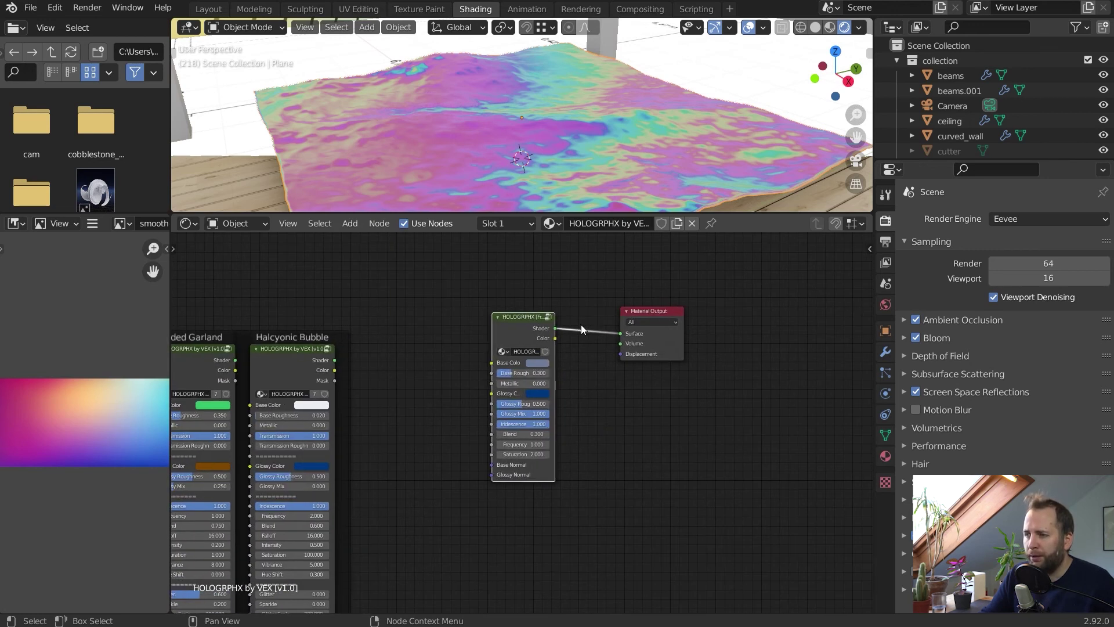
# Set the free HOLOGRPHX node's Glossy Roughness to 0.526 and try a Frequency of 0.300
pyautogui.scroll(4, 582, 348)
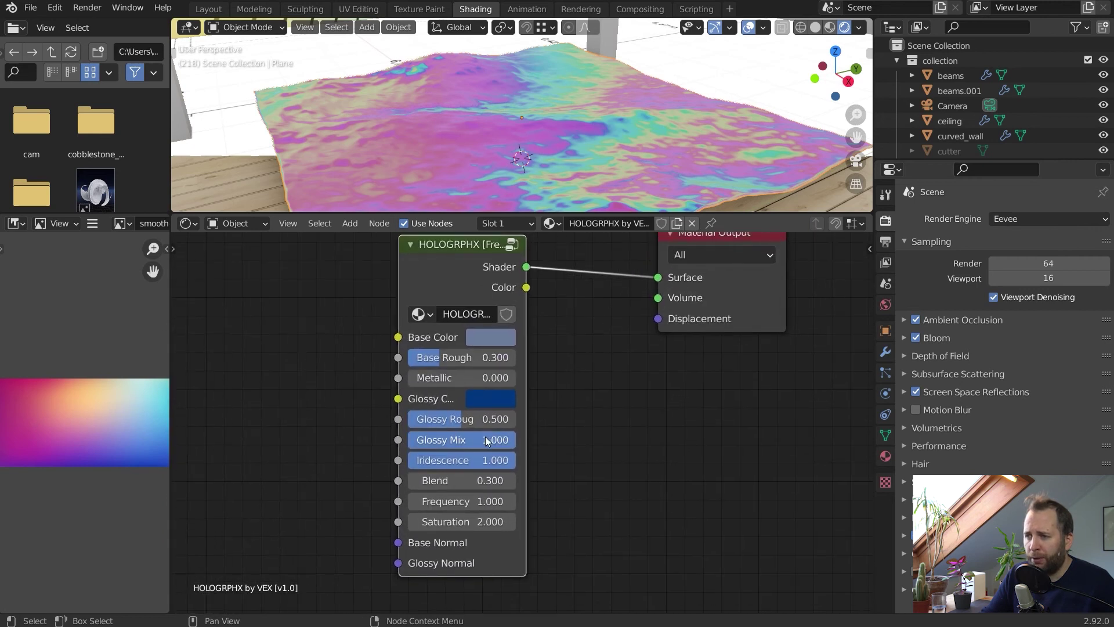
pyautogui.moveTo(561, 379); pyautogui.dragTo(555, 398, button='middle')
pyautogui.moveTo(449, 429)
pyautogui.mouseDown()
pyautogui.moveTo(513, 440)
pyautogui.moveTo(461, 434)
pyautogui.mouseUp()
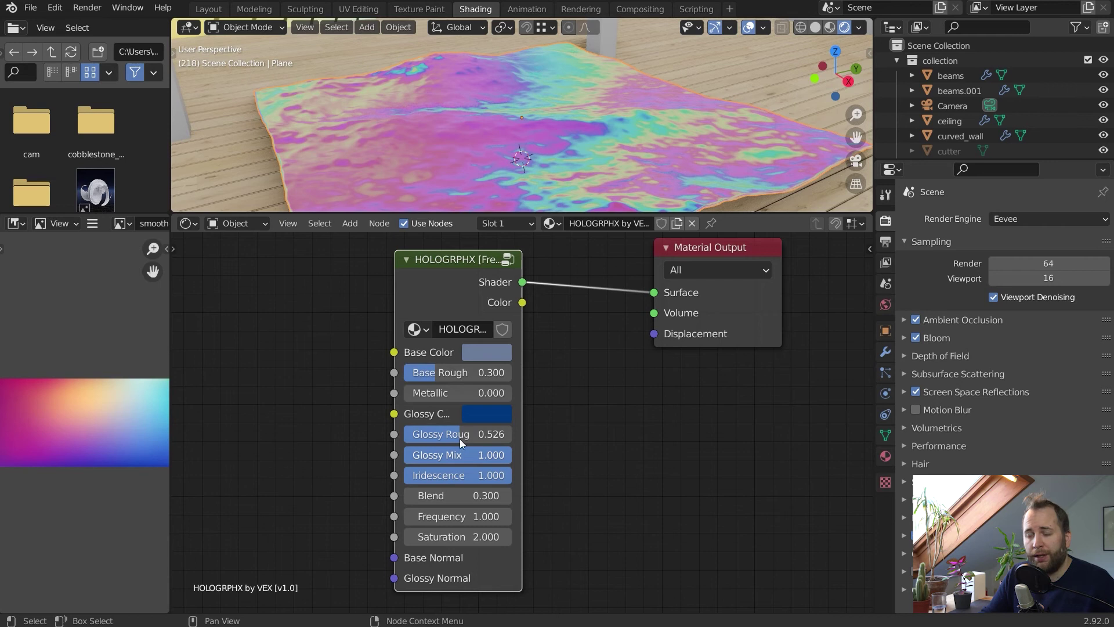
pyautogui.moveTo(444, 517)
pyautogui.mouseDown()
pyautogui.moveTo(418, 518)
pyautogui.moveTo(437, 522)
pyautogui.mouseUp()
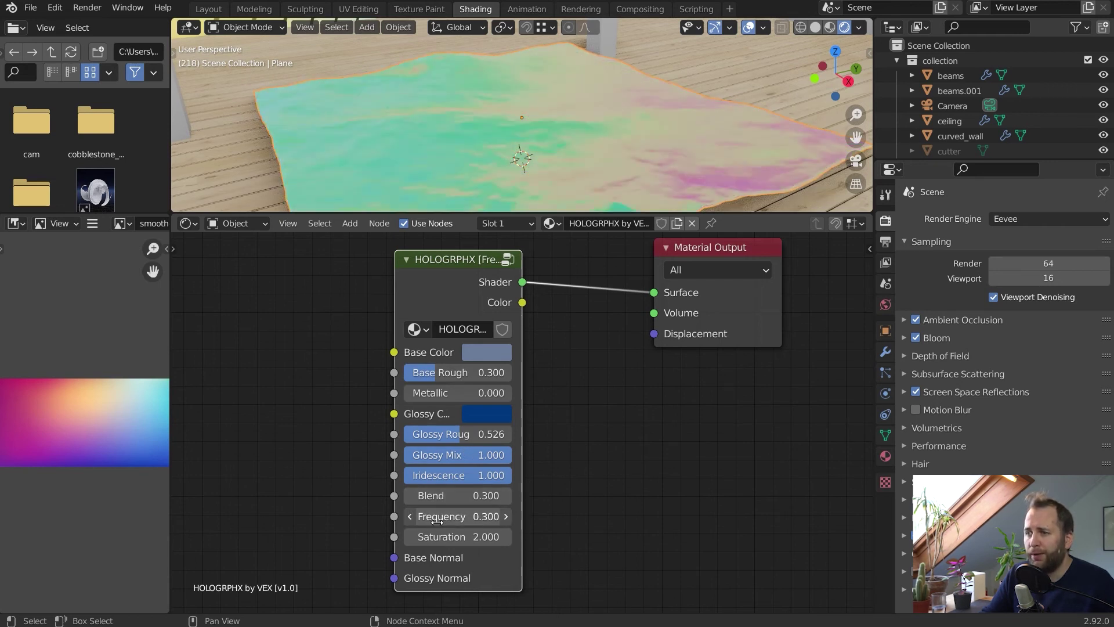
pyautogui.press('Escape')
# Change the free HOLOGRPHX node's Base Color to a muted red and its Glossy Color to a muted green
pyautogui.click(491, 352)
pyautogui.moveTo(549, 192)
pyautogui.mouseDown()
pyautogui.moveTo(590, 121)
pyautogui.moveTo(505, 126)
pyautogui.moveTo(540, 173)
pyautogui.moveTo(507, 193)
pyautogui.moveTo(527, 210)
pyautogui.mouseUp()
pyautogui.click(488, 413)
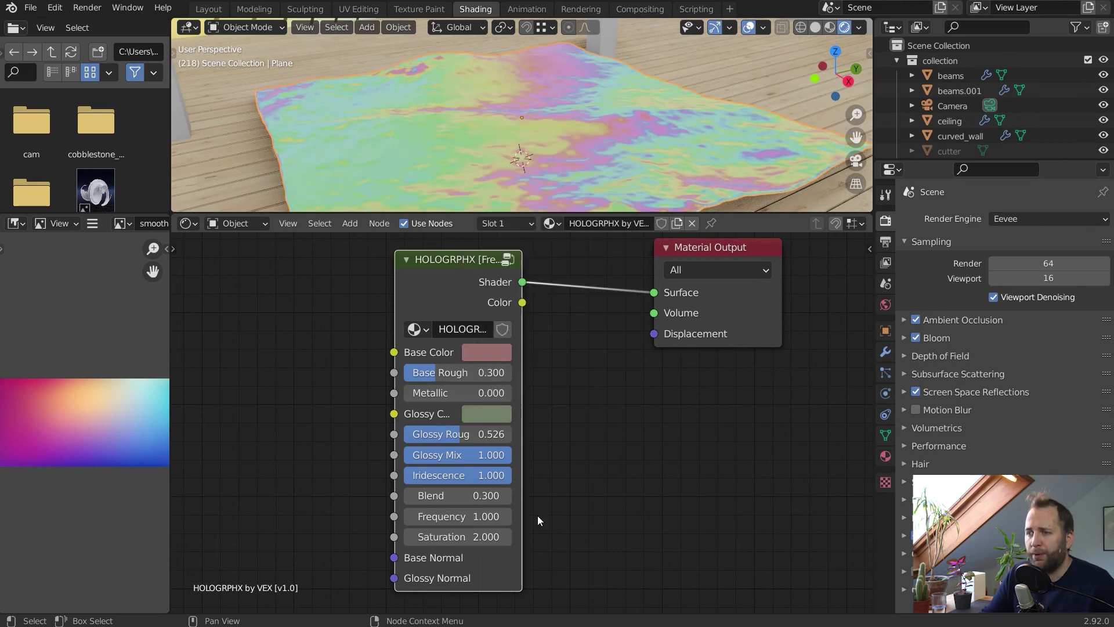
# Return to the Layout workspace and play the animation to examine the recoloured ocean surface up close
pyautogui.moveTo(684, 322); pyautogui.dragTo(676, 339, button='middle')
pyautogui.moveTo(594, 213); pyautogui.dragTo(611, 436)
pyautogui.moveTo(563, 284); pyautogui.dragTo(555, 217, button='middle')
pyautogui.press('space')
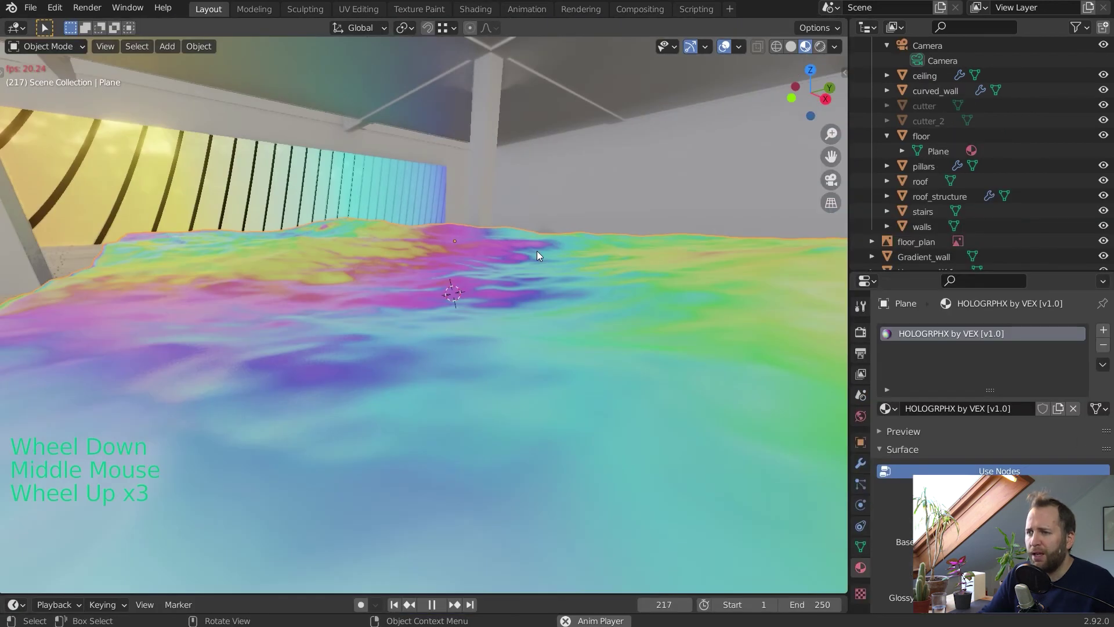
pyautogui.moveTo(538, 251); pyautogui.dragTo(563, 242, button='middle')
pyautogui.scroll(3, 551, 242)
pyautogui.scroll(-2, 555, 240)
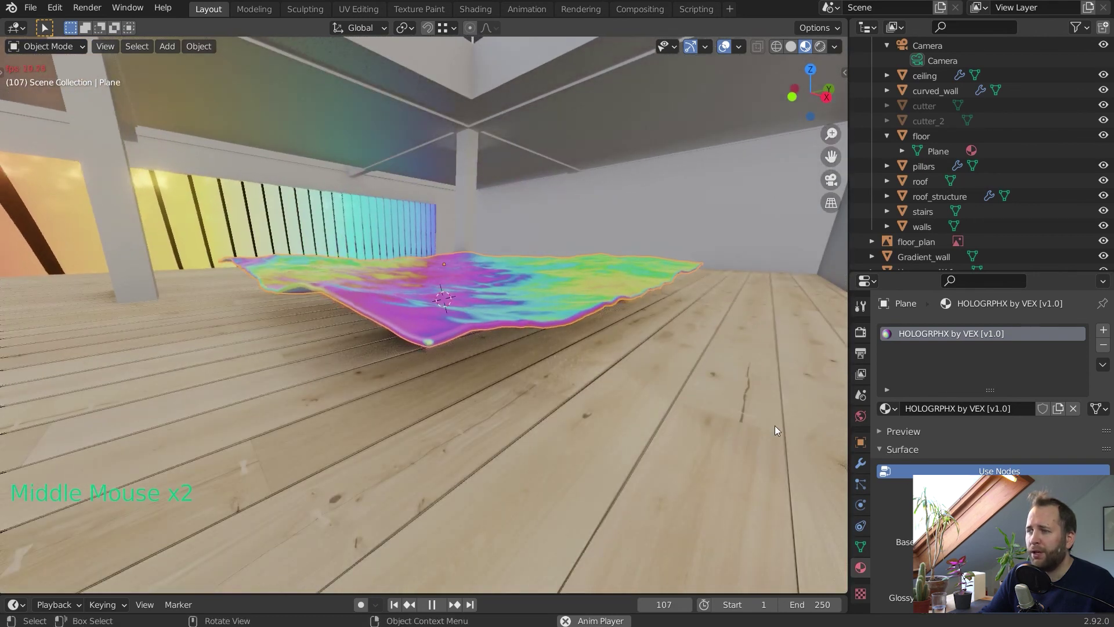
# In the ocean plane's Solidify modifier, set both the Material Offset and the Rim material offset to 1
pyautogui.click(861, 463)
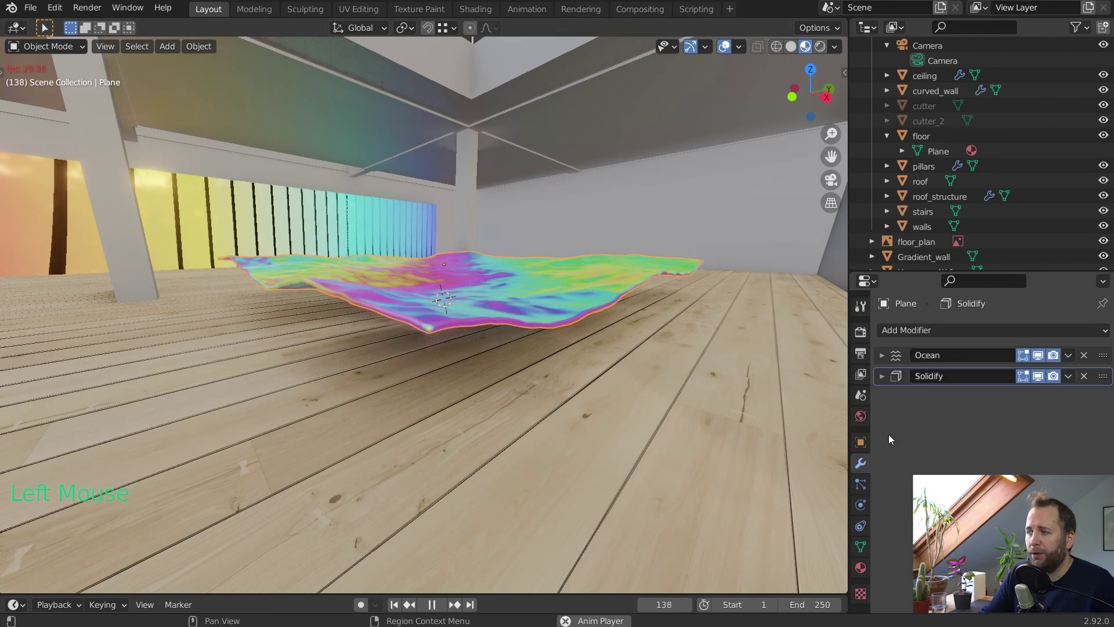
pyautogui.click(911, 378)
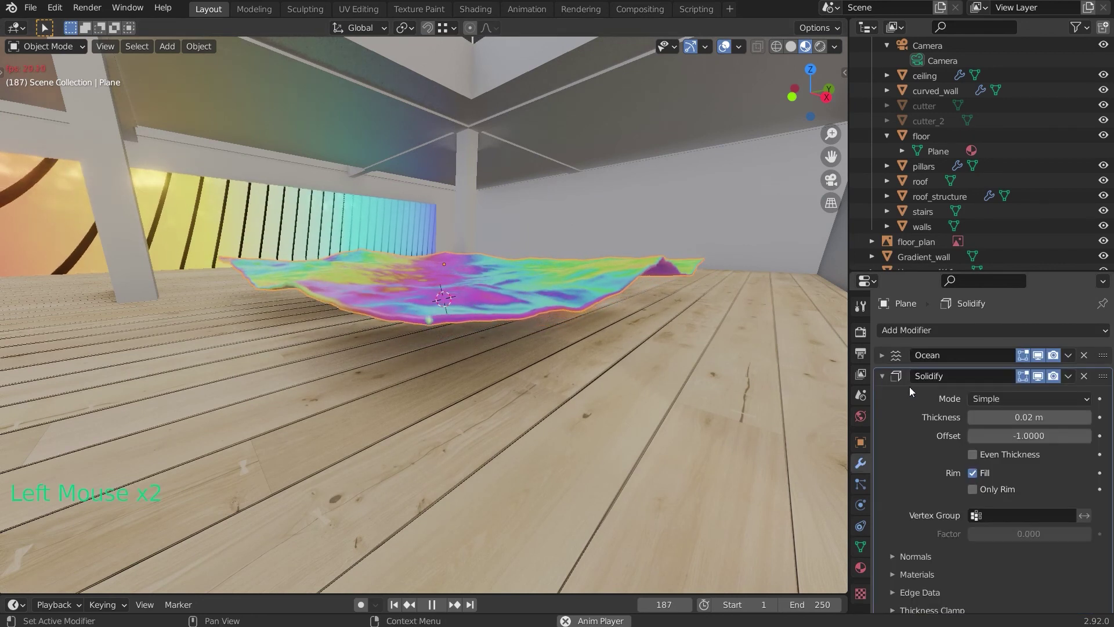
pyautogui.scroll(-3, 911, 405)
pyautogui.click(892, 549)
pyautogui.scroll(-5, 894, 546)
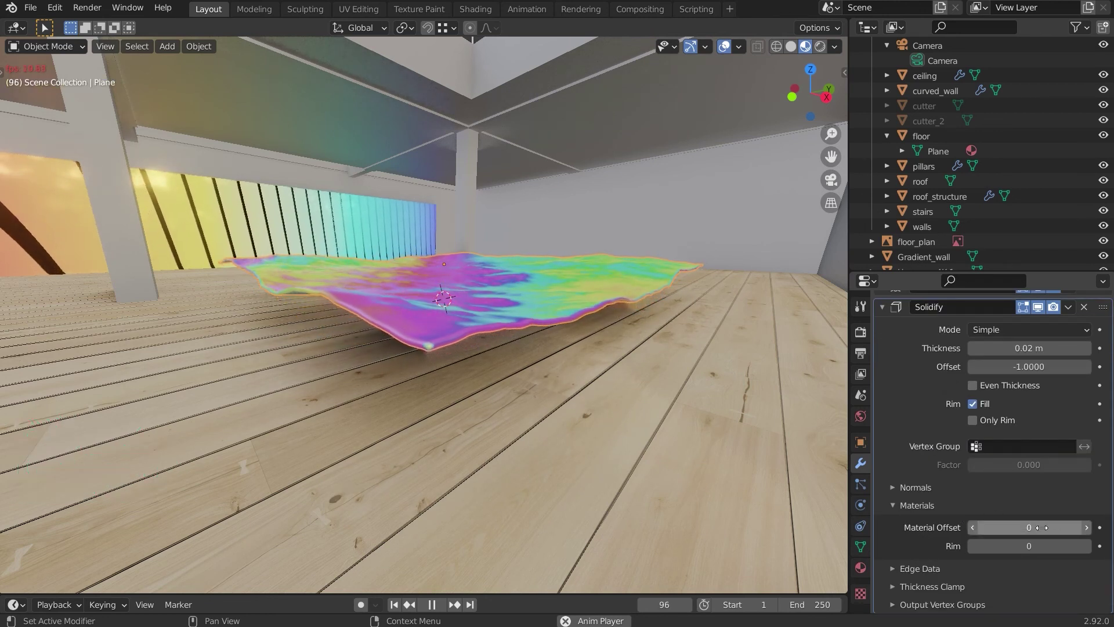
pyautogui.click(1087, 527)
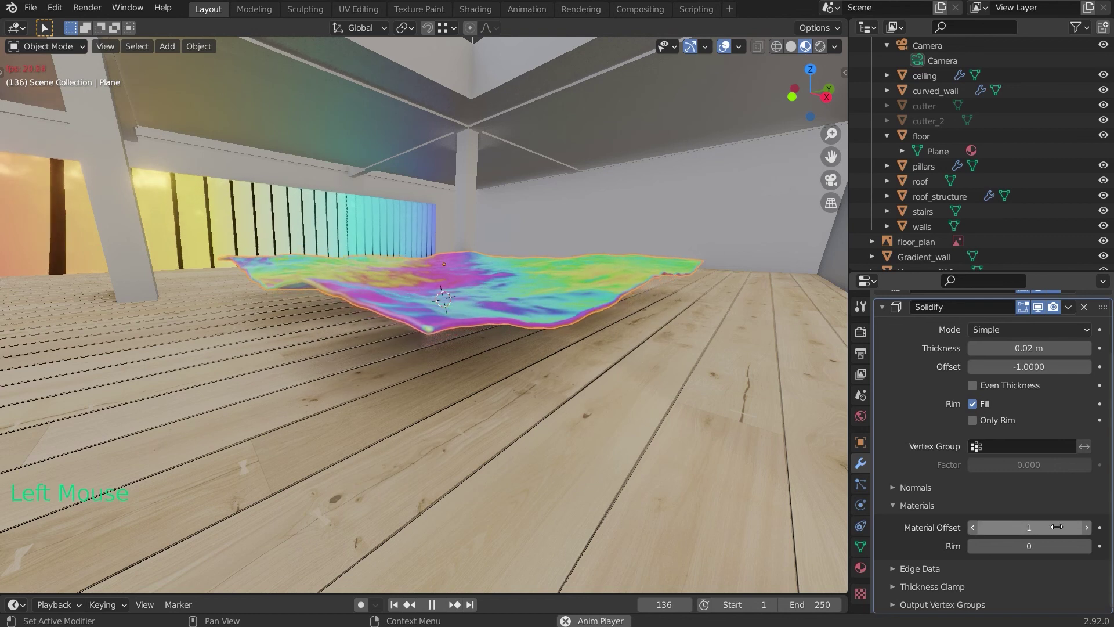
pyautogui.click(1088, 546)
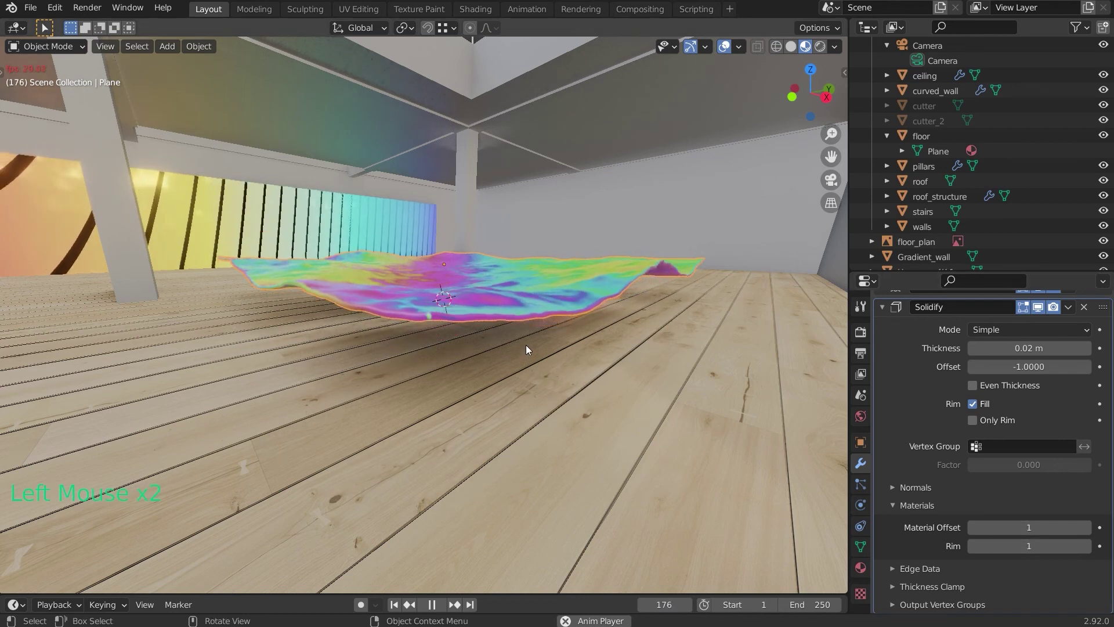
# Add a second material slot to the ocean plane and assign the existing "walls" material to it
pyautogui.moveTo(526, 345); pyautogui.dragTo(528, 332, button='middle')
pyautogui.scroll(3, 750, 311)
pyautogui.scroll(-1, 909, 357)
pyautogui.moveTo(908, 357); pyautogui.dragTo(913, 419, button='middle')
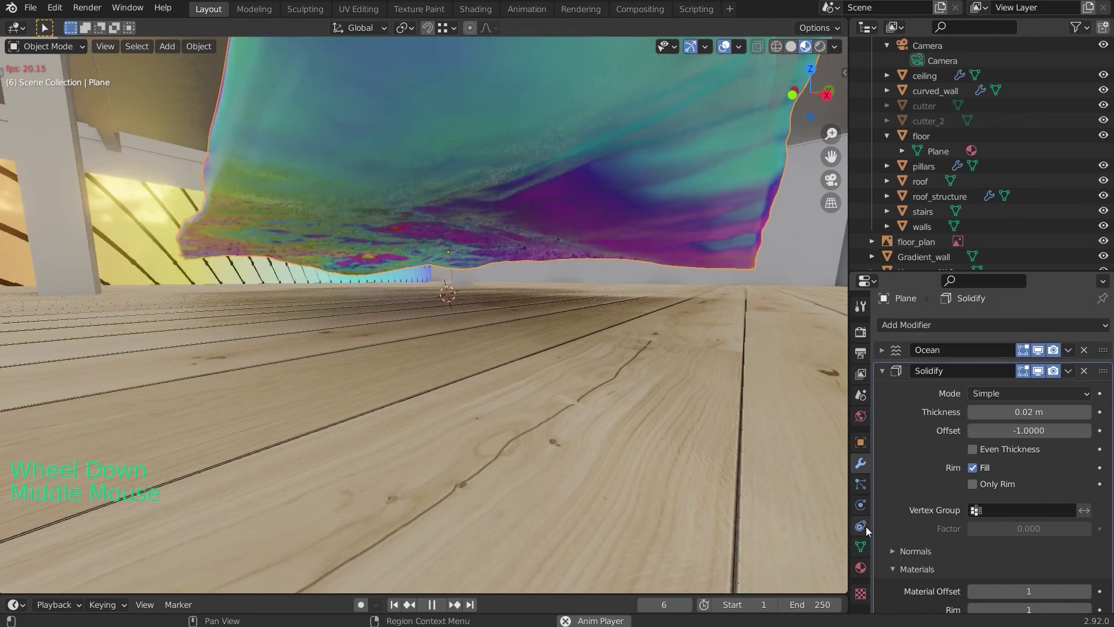
pyautogui.click(860, 567)
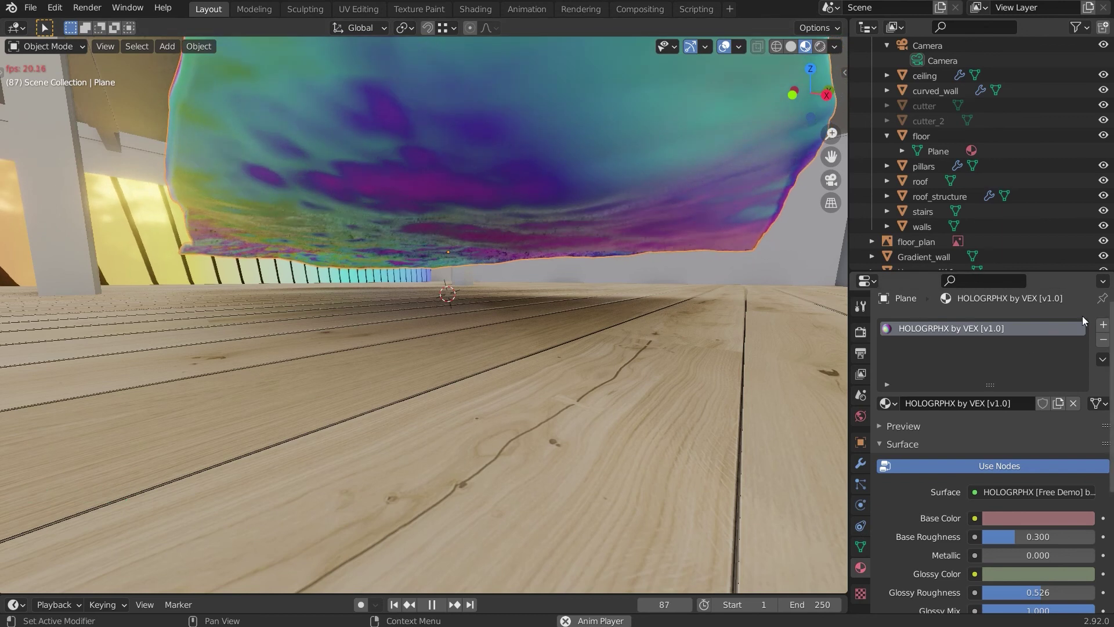
pyautogui.click(1104, 326)
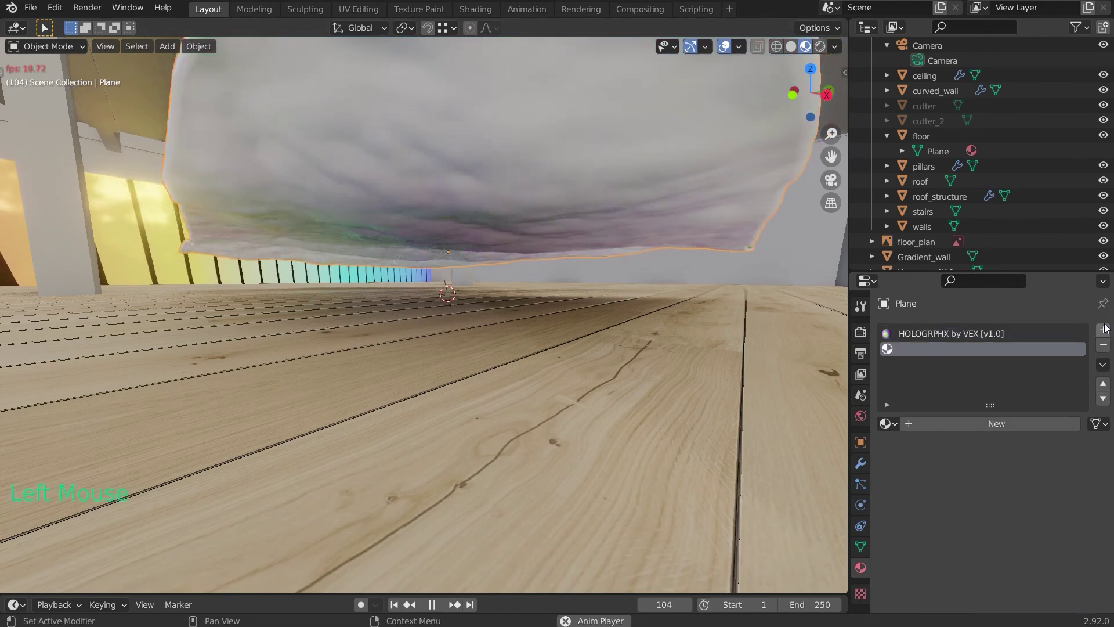
pyautogui.click(955, 421)
pyautogui.click(890, 425)
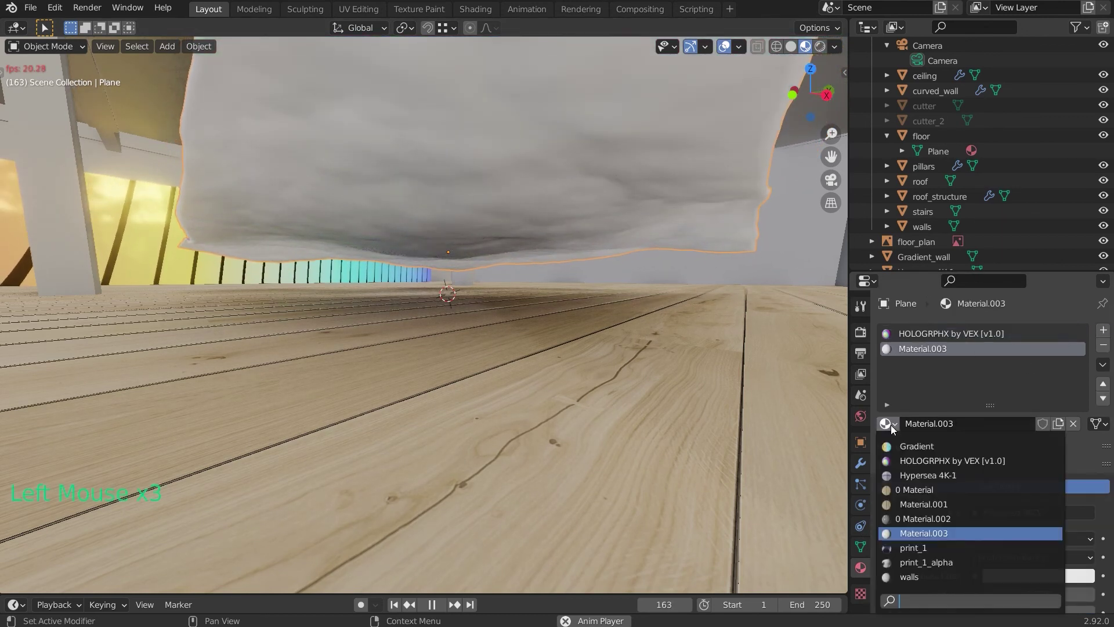
pyautogui.click(910, 576)
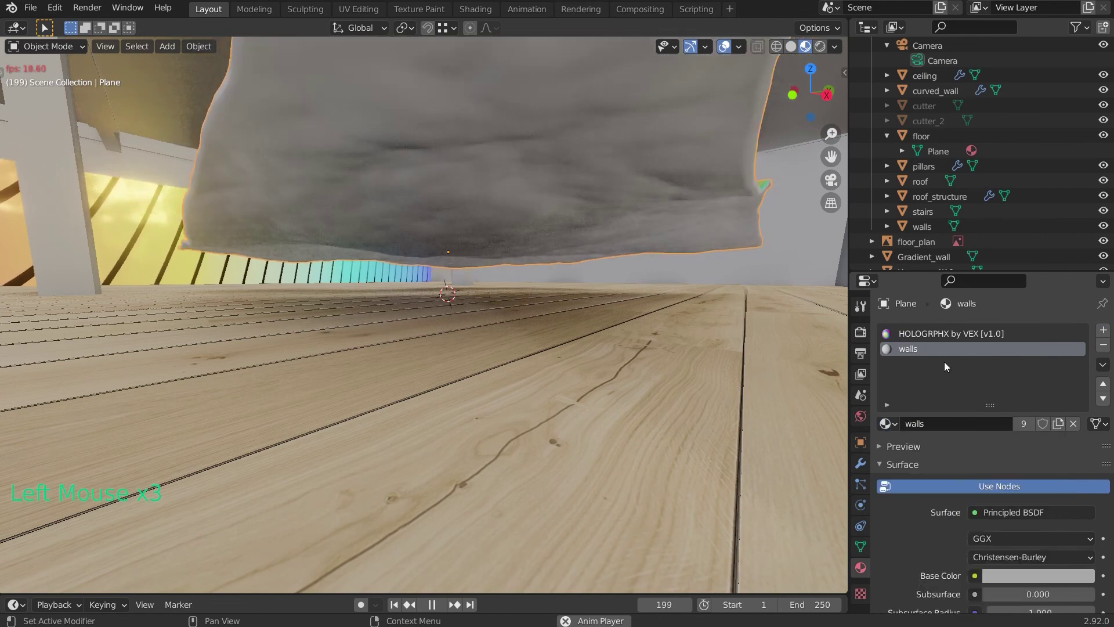
# Examine the sculpture's rim and underside and compare the Solidify material offsets with the order of the two material slots
pyautogui.moveTo(576, 244); pyautogui.dragTo(706, 311, button='middle')
pyautogui.scroll(-2, 557, 243)
pyautogui.click(861, 463)
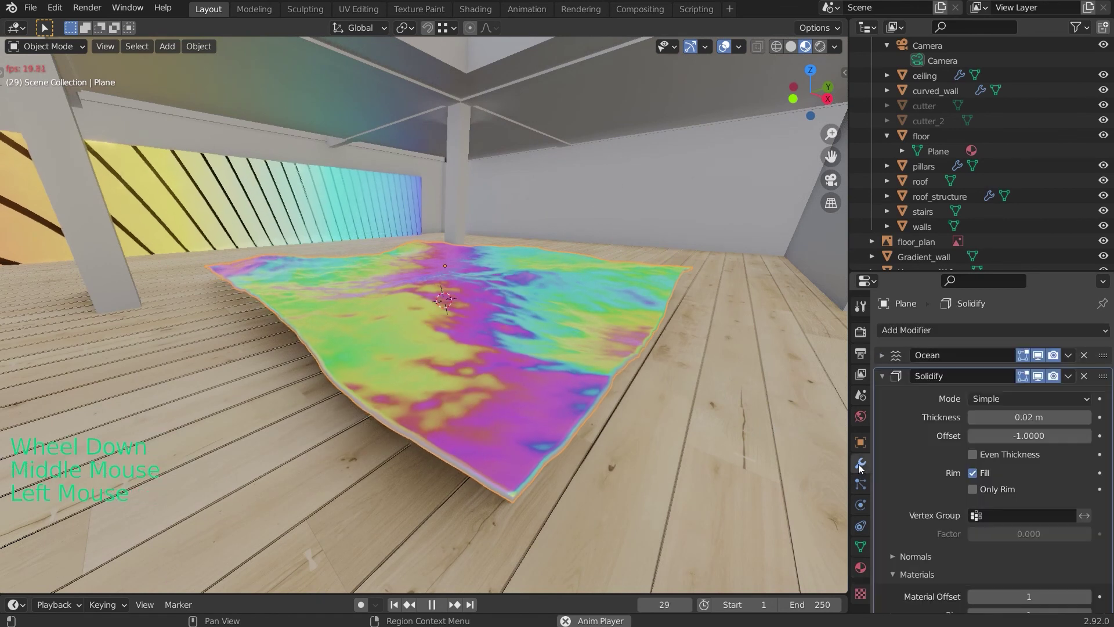
pyautogui.scroll(-4, 897, 481)
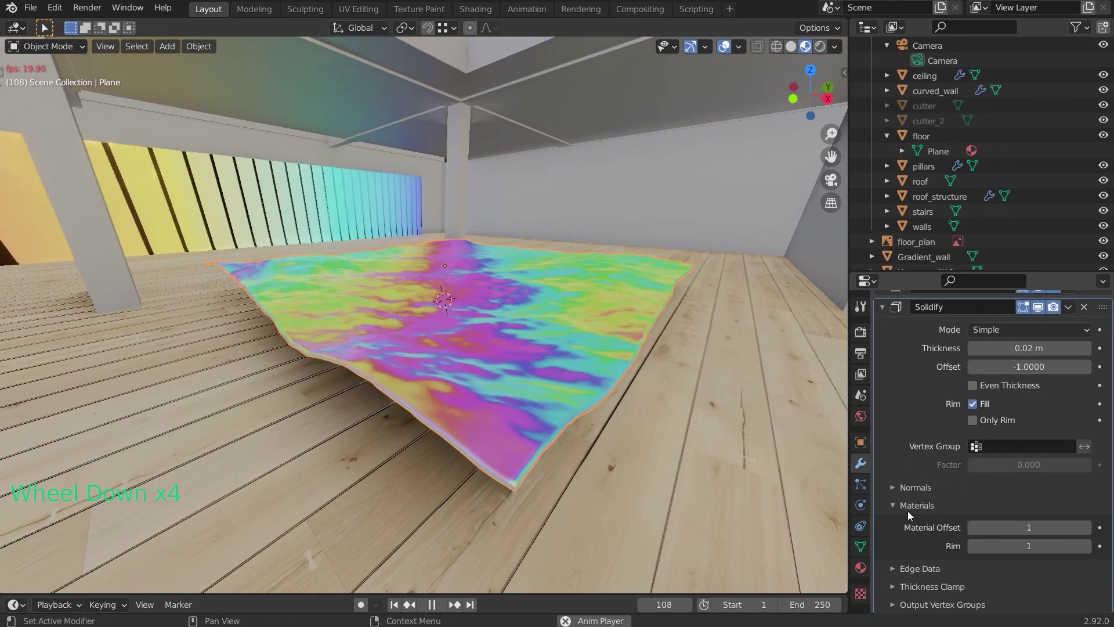
pyautogui.click(860, 566)
pyautogui.scroll(6, 929, 480)
pyautogui.moveTo(499, 302); pyautogui.dragTo(568, 299, button='middle')
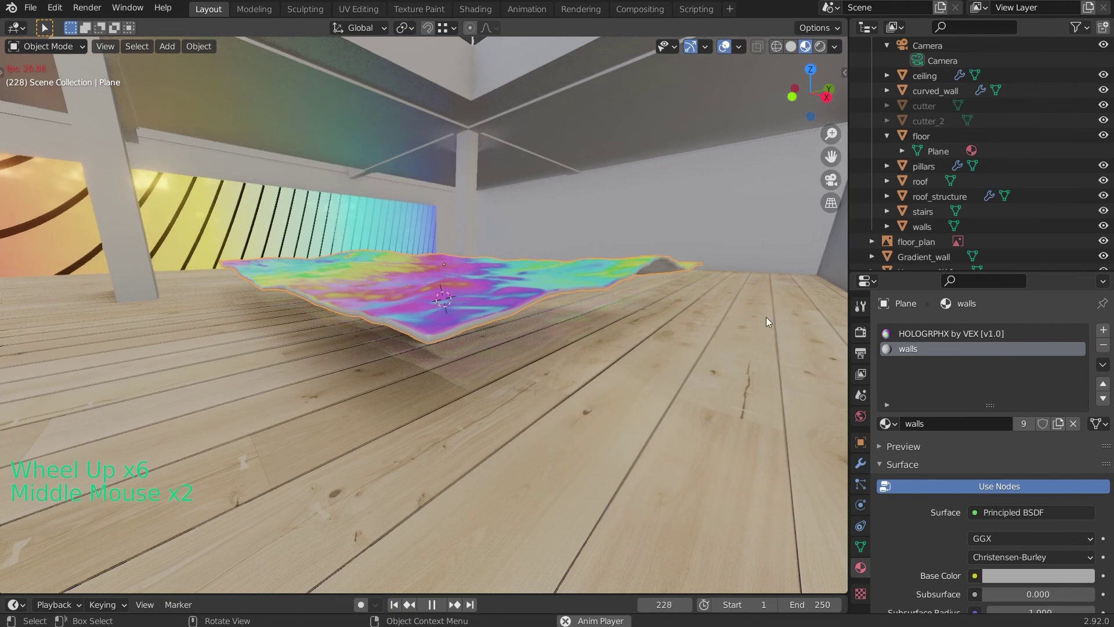
pyautogui.click(918, 333)
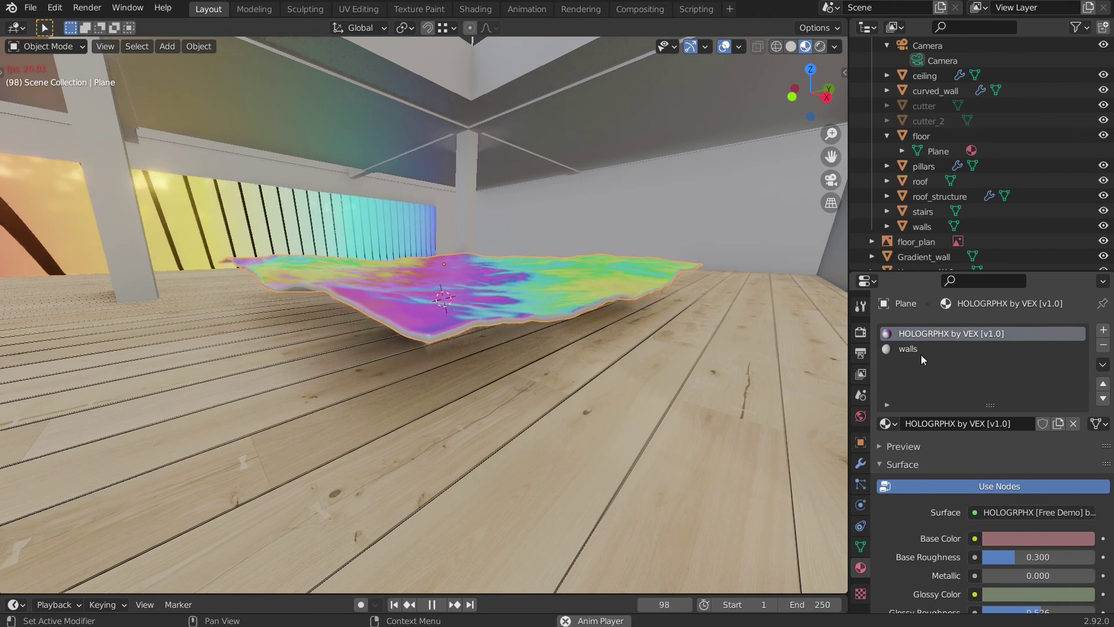
pyautogui.click(920, 350)
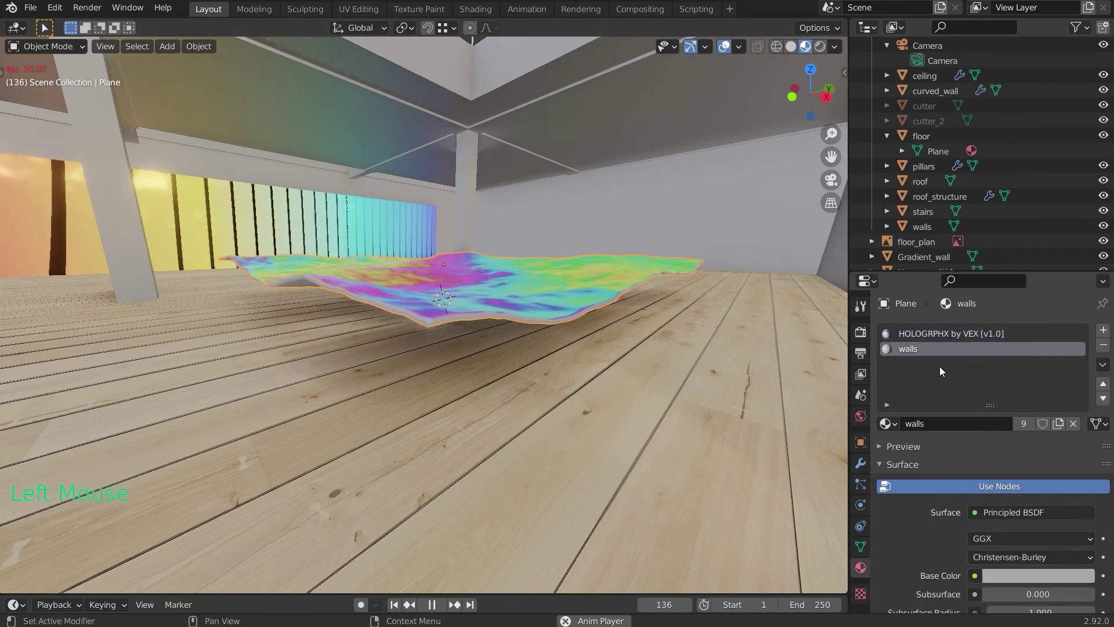
pyautogui.moveTo(717, 343); pyautogui.dragTo(502, 228, button='middle')
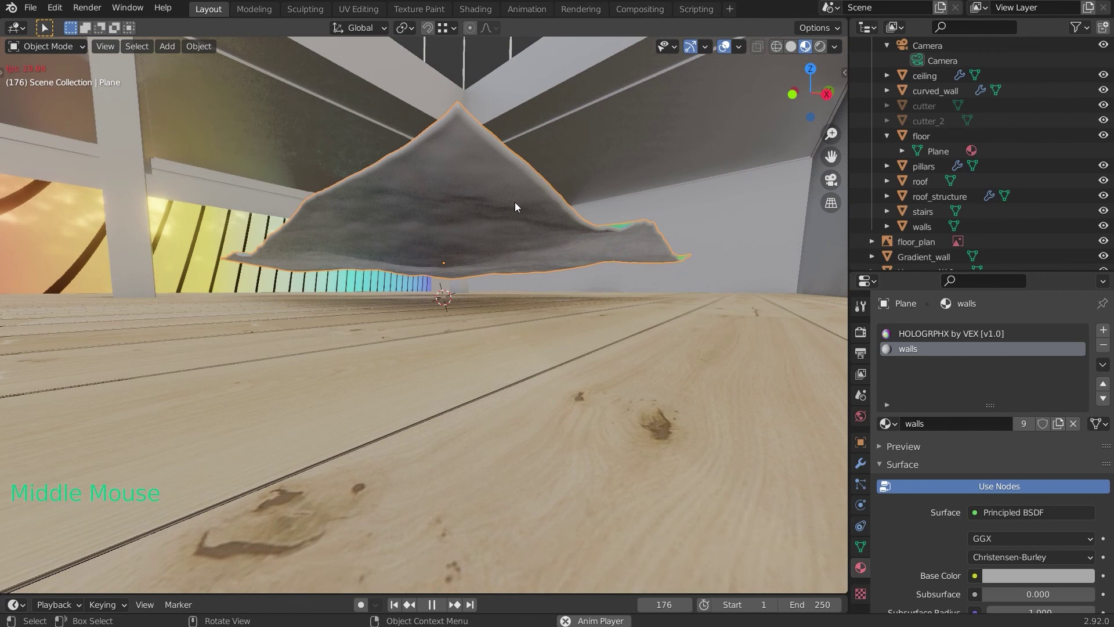
# Add a third material slot to the ocean plane and assign the "Hypersea 4K-1" material to it
pyautogui.click(1102, 330)
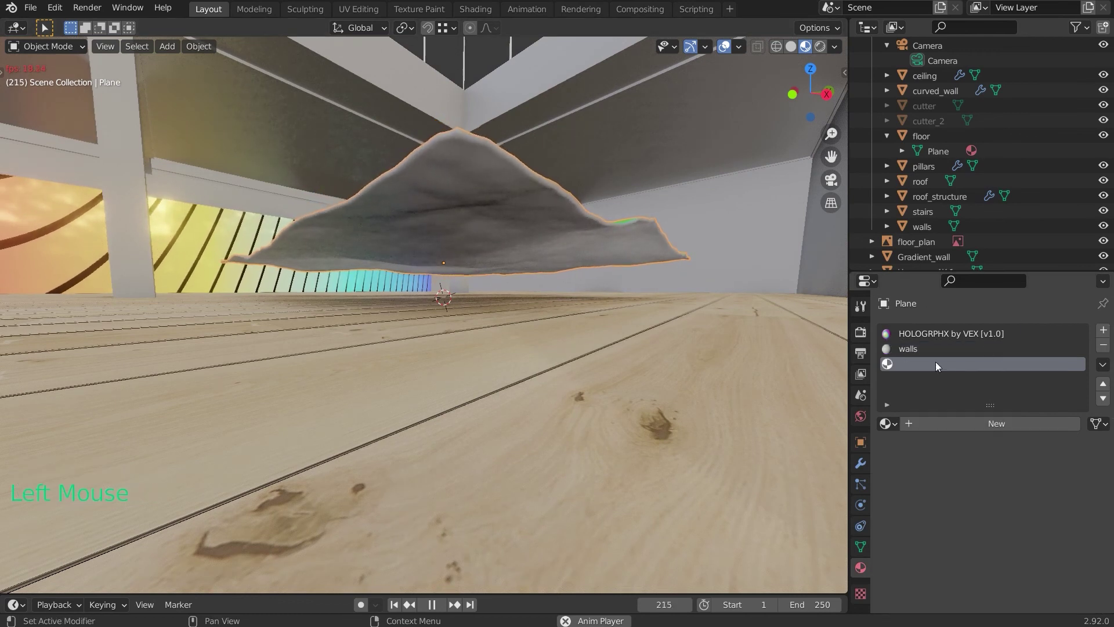
pyautogui.click(945, 422)
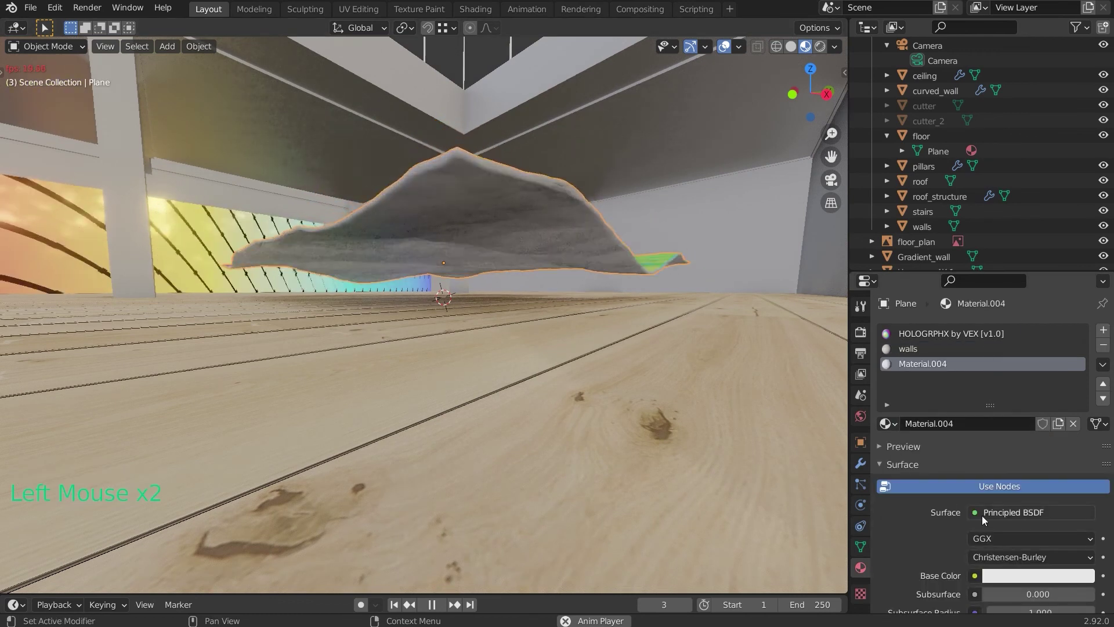
pyautogui.click(888, 423)
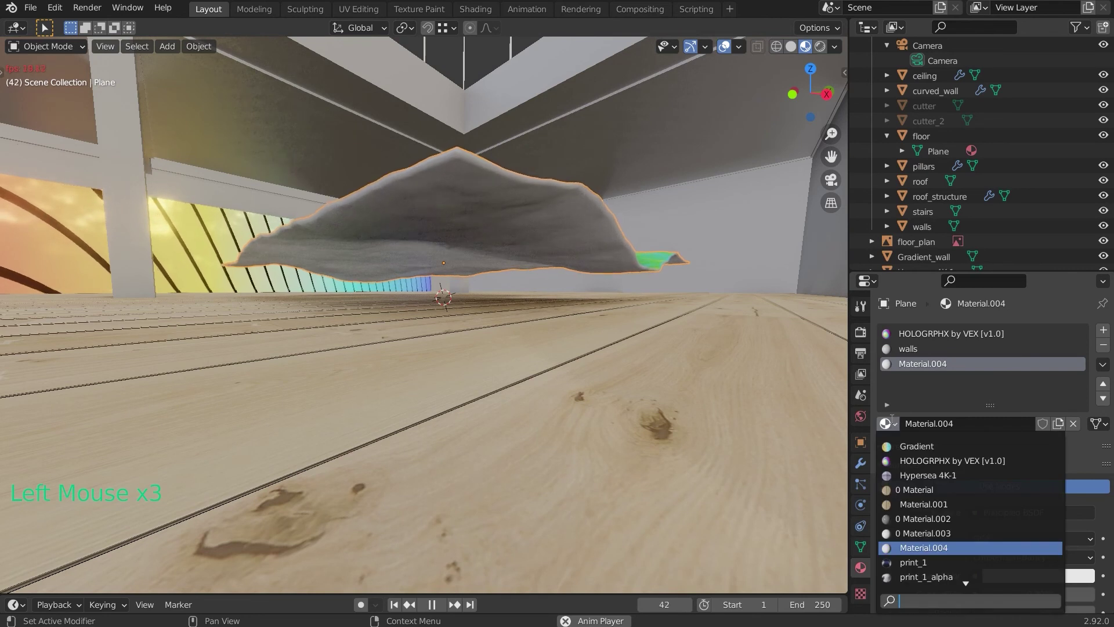
pyautogui.click(935, 476)
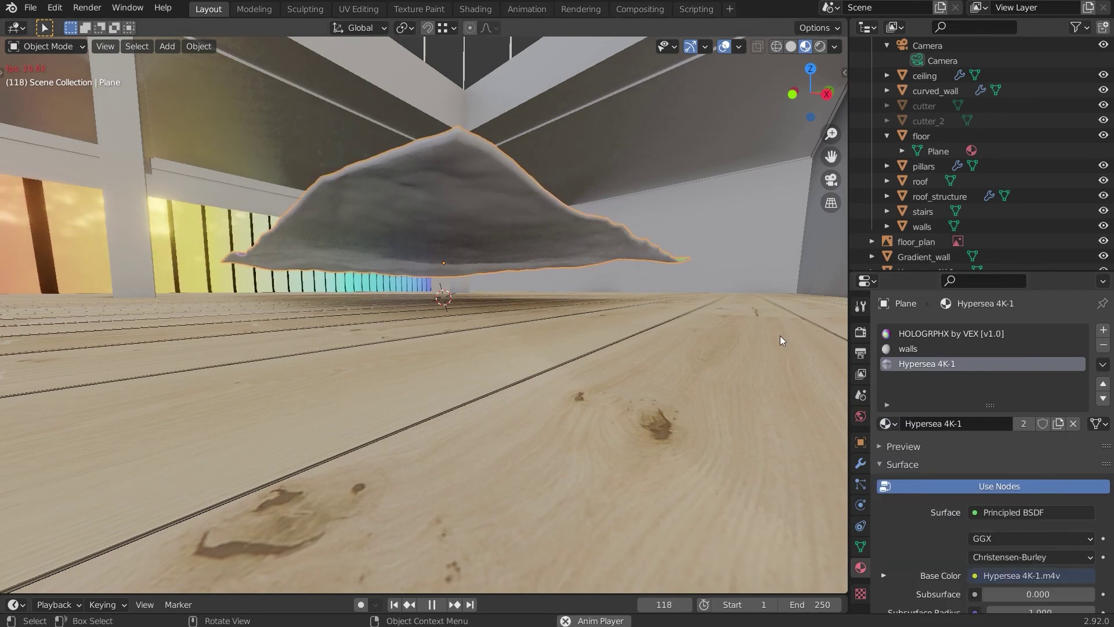
pyautogui.moveTo(657, 245); pyautogui.dragTo(673, 278, button='middle')
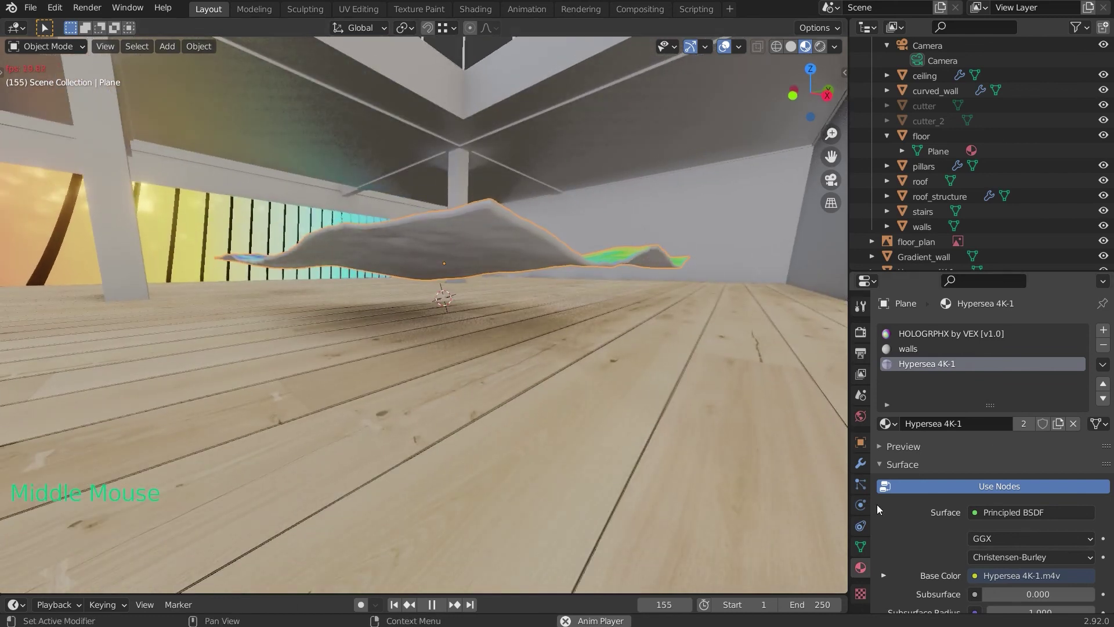
# Set the Solidify modifier's Material Offset to 2 and inspect the ocean plane from below and above
pyautogui.click(861, 462)
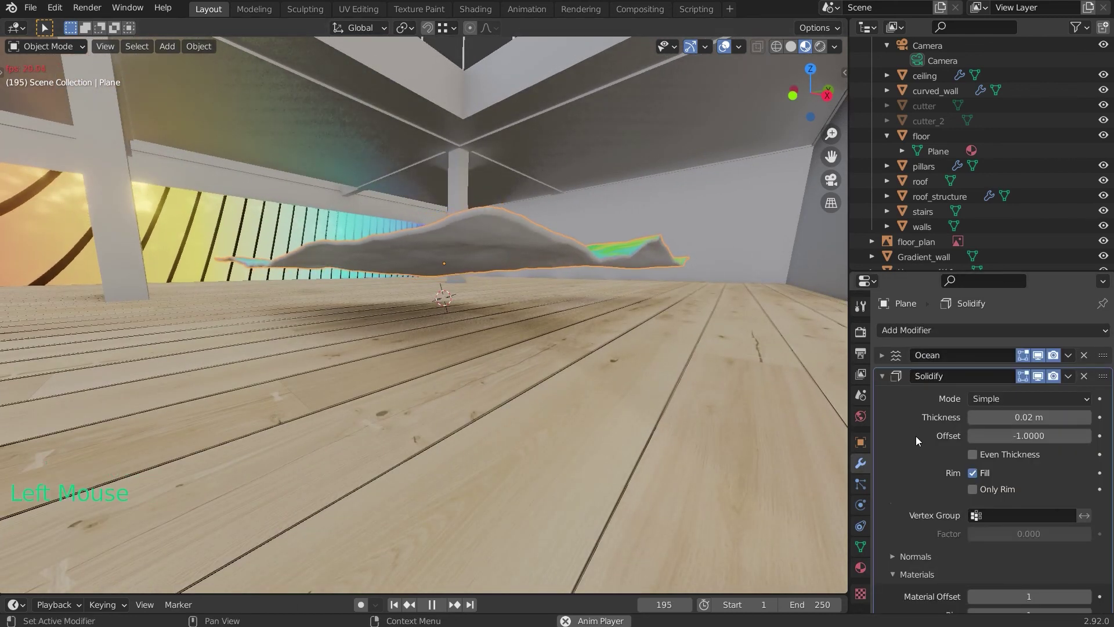
pyautogui.scroll(-3, 916, 437)
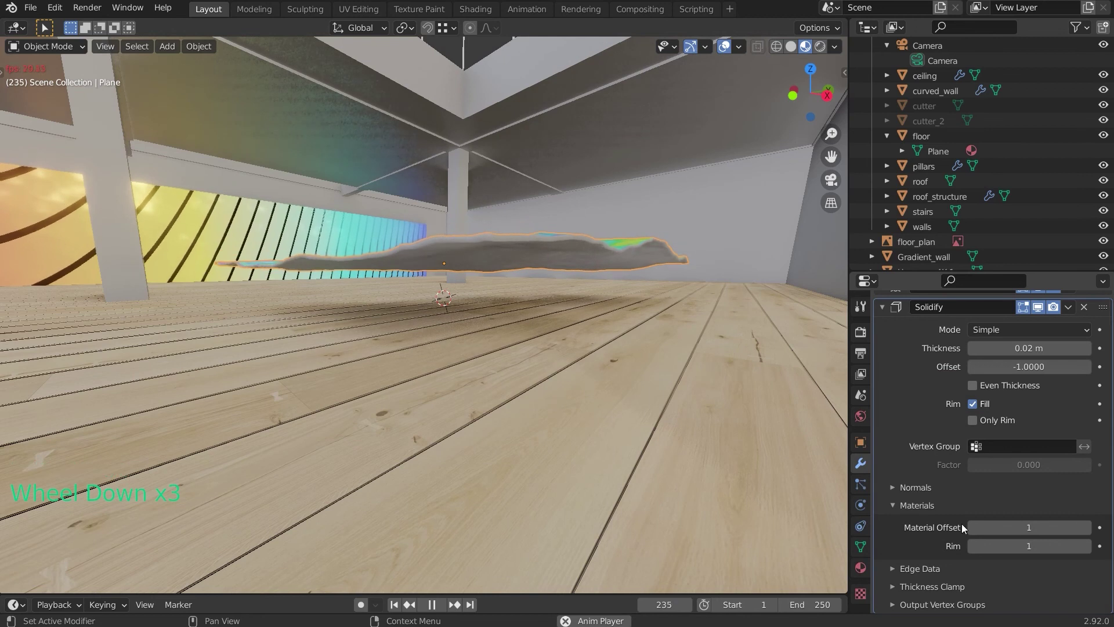
pyautogui.click(1088, 528)
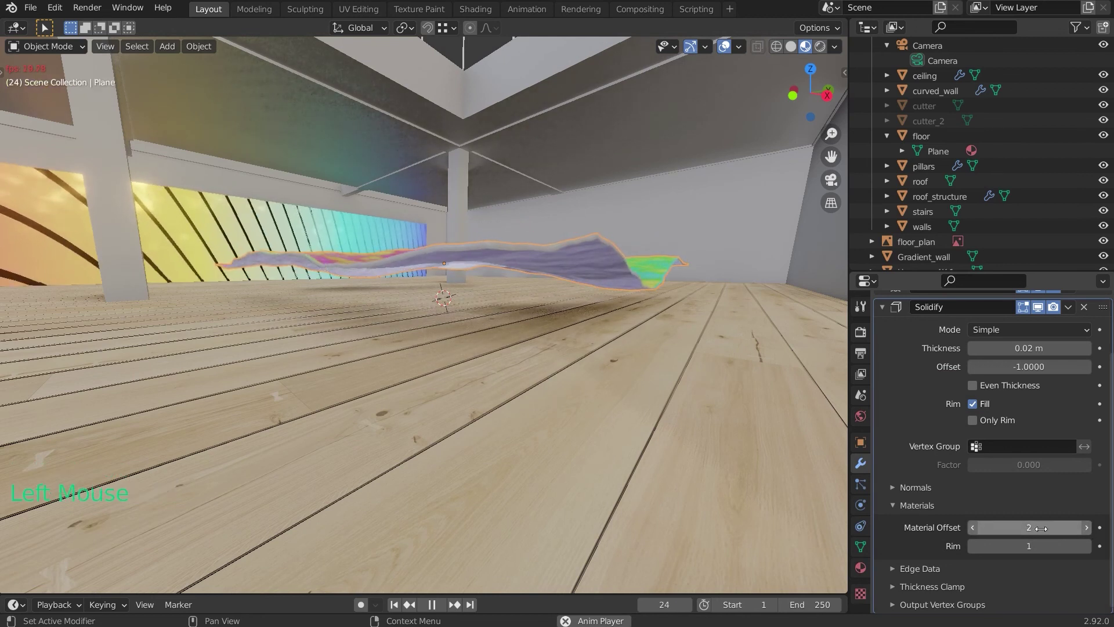
pyautogui.moveTo(489, 213); pyautogui.dragTo(443, 218, button='middle')
pyautogui.scroll(3, 526, 222)
pyautogui.scroll(-1, 546, 266)
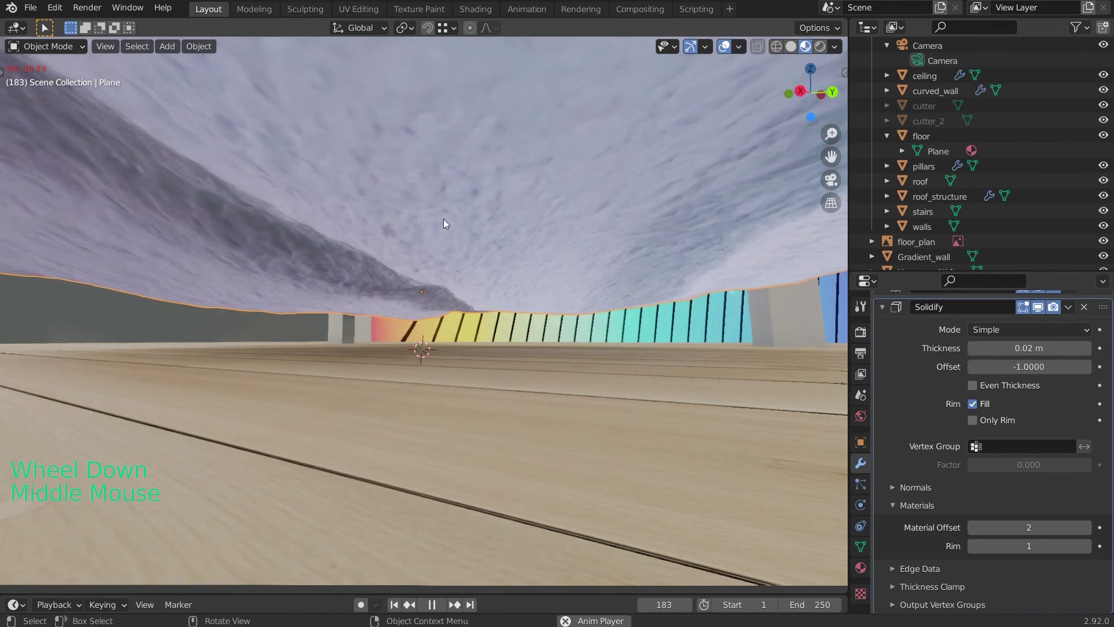
pyautogui.scroll(-3, 444, 218)
pyautogui.moveTo(504, 238); pyautogui.dragTo(539, 267, button='middle')
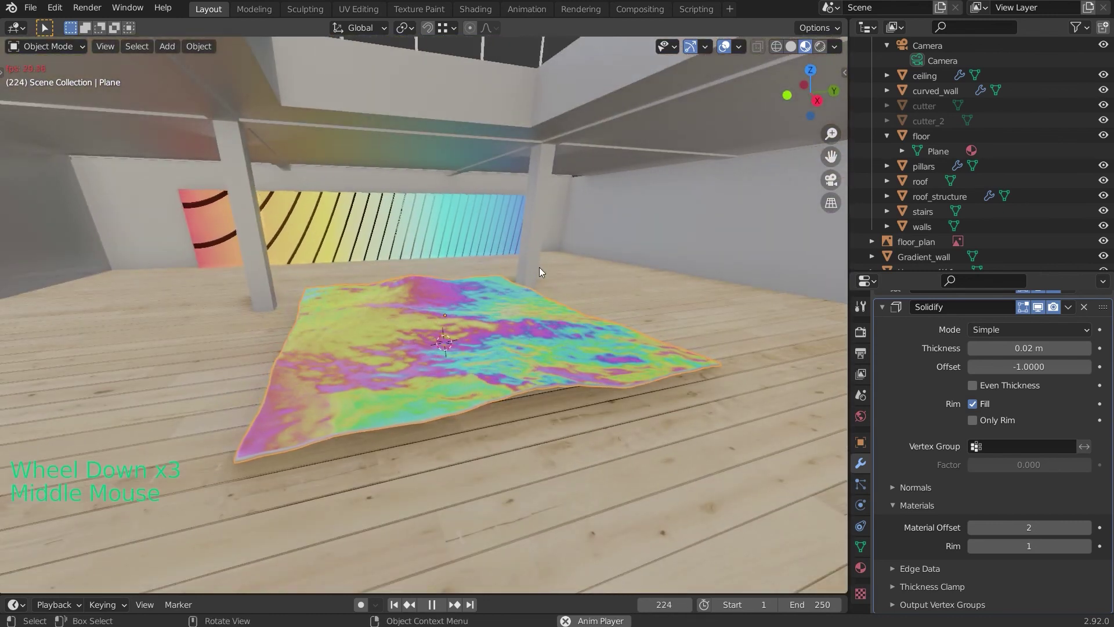
# Rotate the ocean plane 180° about the global X axis, view its flipped surface, and stop the animation playback
pyautogui.write('rx180')
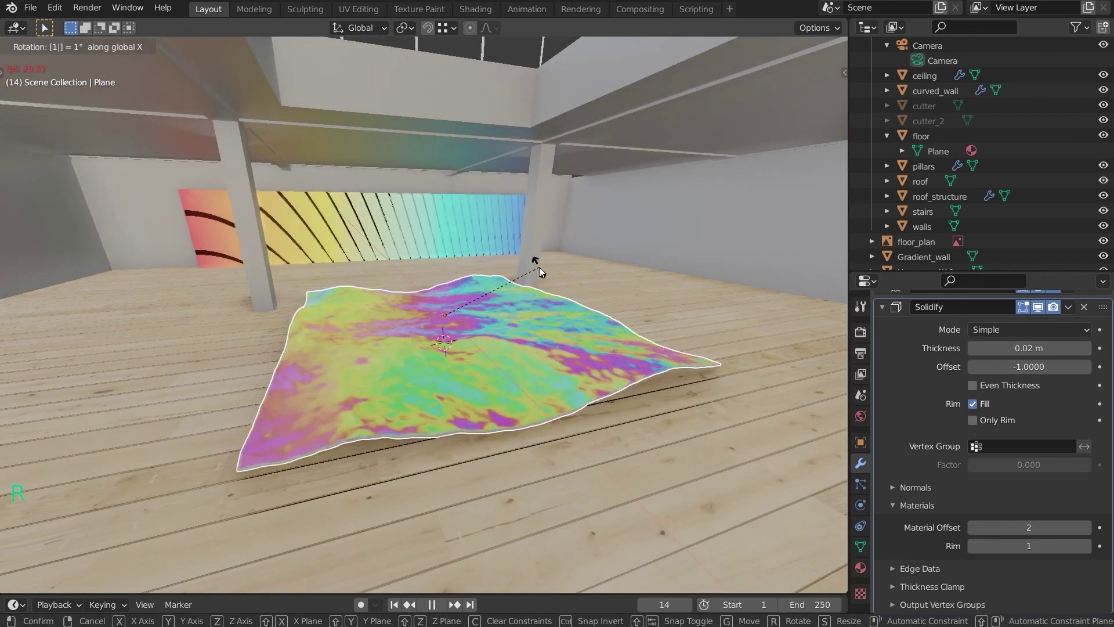
pyautogui.press('Return')
pyautogui.moveTo(527, 290); pyautogui.dragTo(587, 311, button='middle')
pyautogui.scroll(4, 487, 339)
pyautogui.scroll(-3, 586, 311)
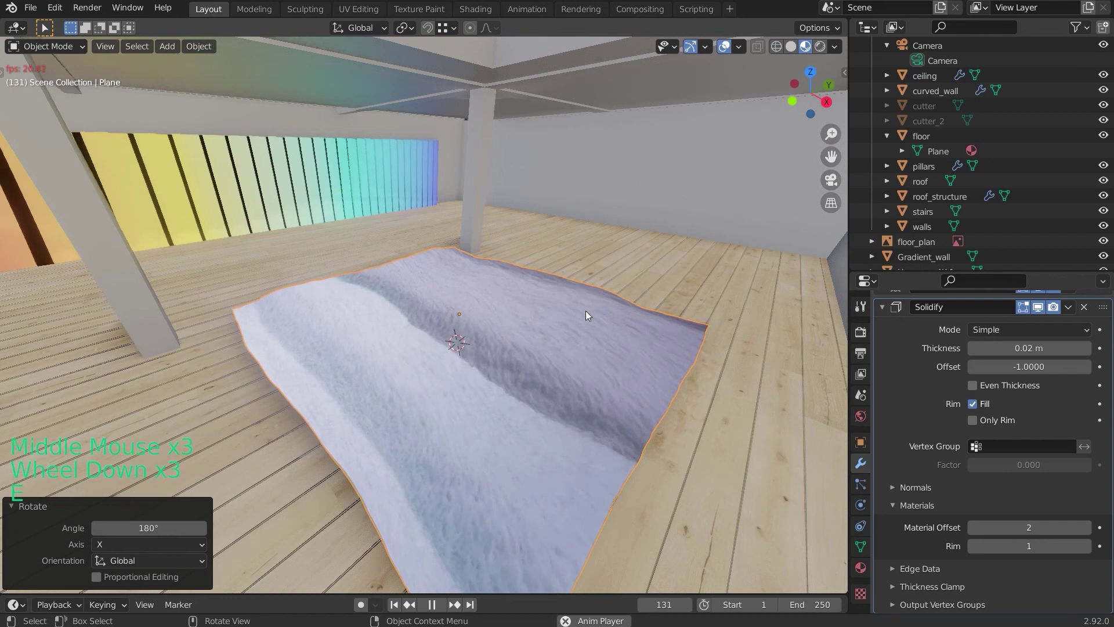
pyautogui.press('e')
pyautogui.press('Escape')
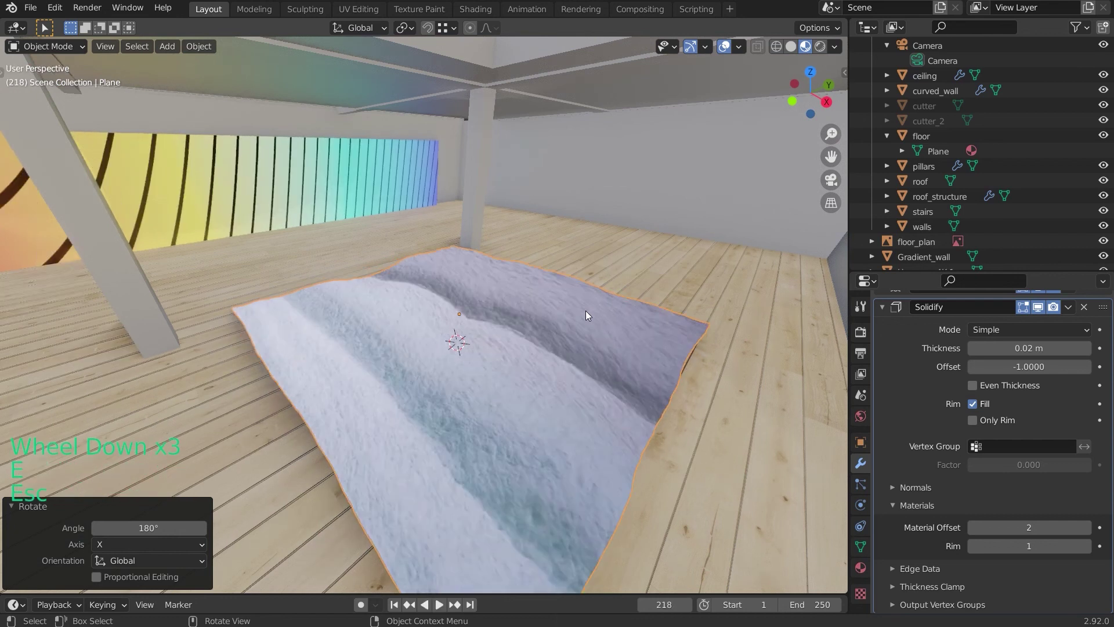
# Rotate the ocean plane another 180° about the global X axis and view it from floor level
pyautogui.click(559, 330)
pyautogui.click(561, 329)
pyautogui.press('r')
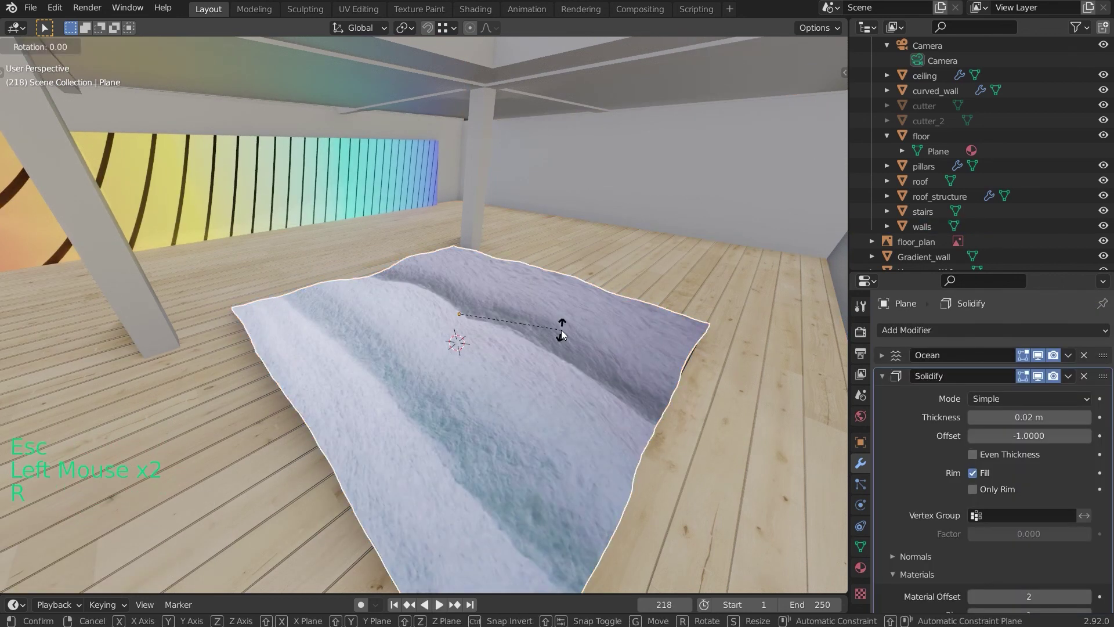
pyautogui.press('x')
pyautogui.press('1')
pyautogui.press('8')
pyautogui.press('0')
pyautogui.press('Return')
pyautogui.scroll(3, 562, 329)
pyautogui.scroll(-2, 590, 245)
pyautogui.keyDown('shift'); pyautogui.moveTo(562, 330); pyautogui.dragTo(576, 245, button='middle'); pyautogui.keyUp('shift')
pyautogui.scroll(-1, 577, 245)
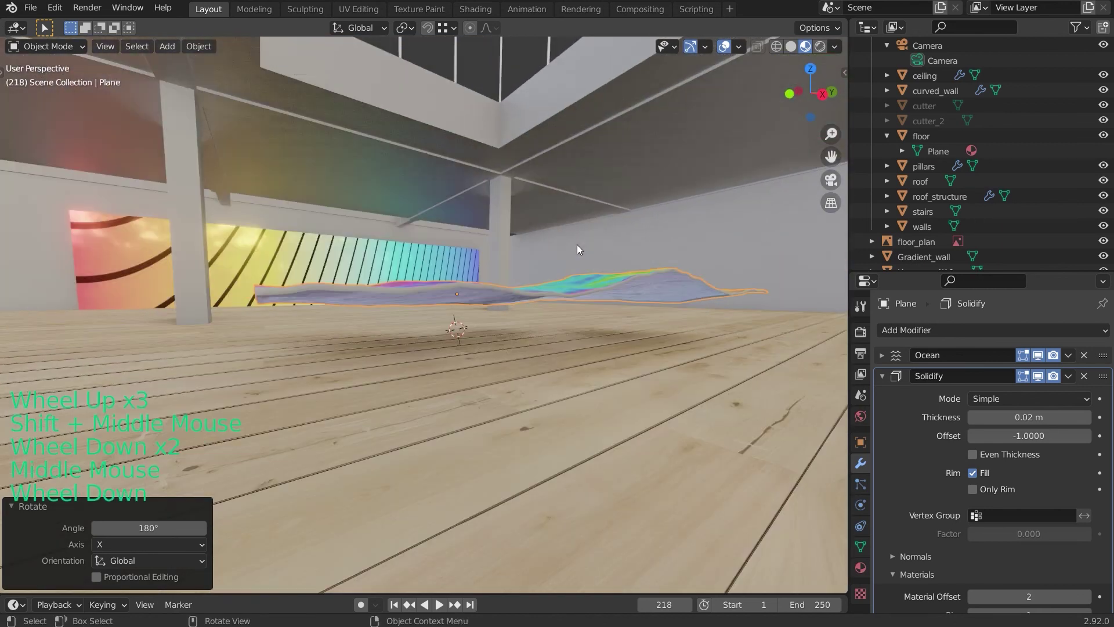
# Start the animation playback and remove the "Hypersea 4K-1" material slot from the ocean plane
pyautogui.click(899, 399)
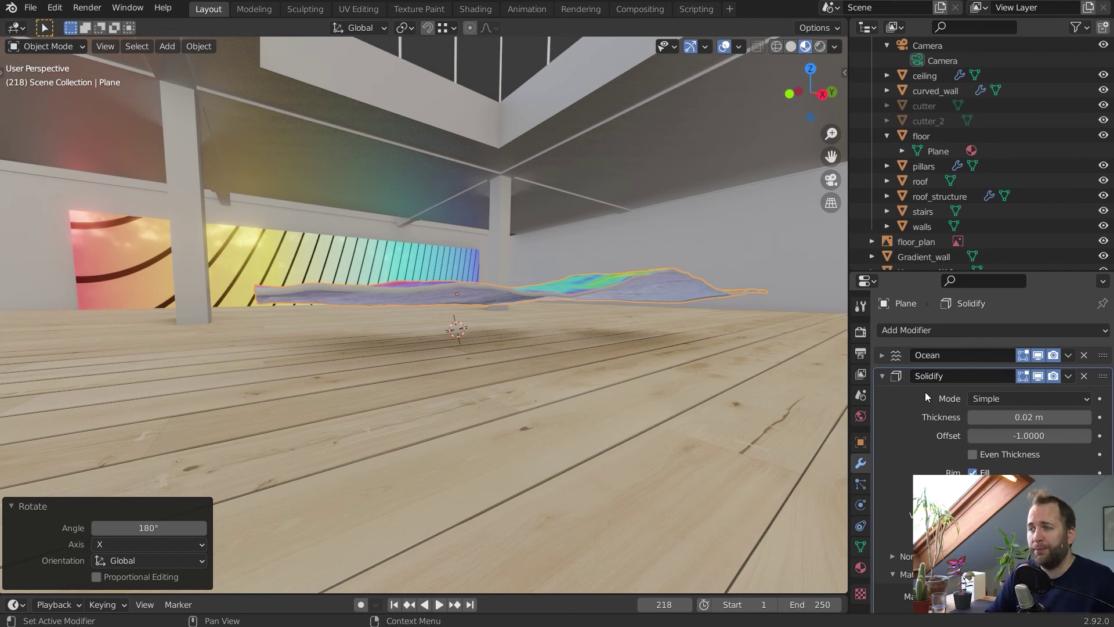
pyautogui.hotkey('shift', 'space')
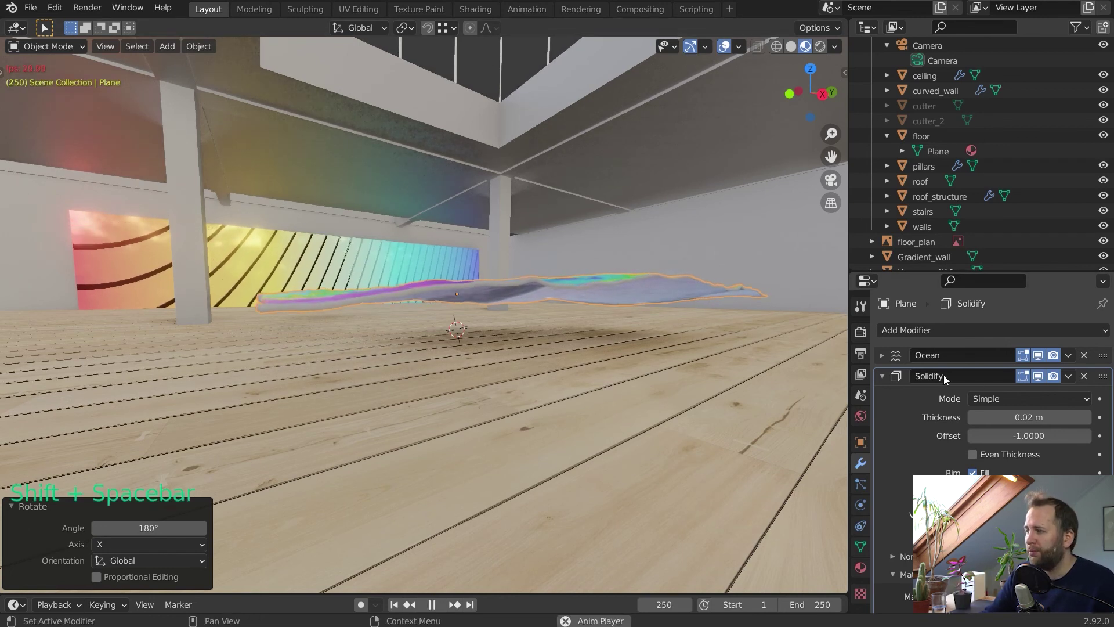
pyautogui.click(861, 567)
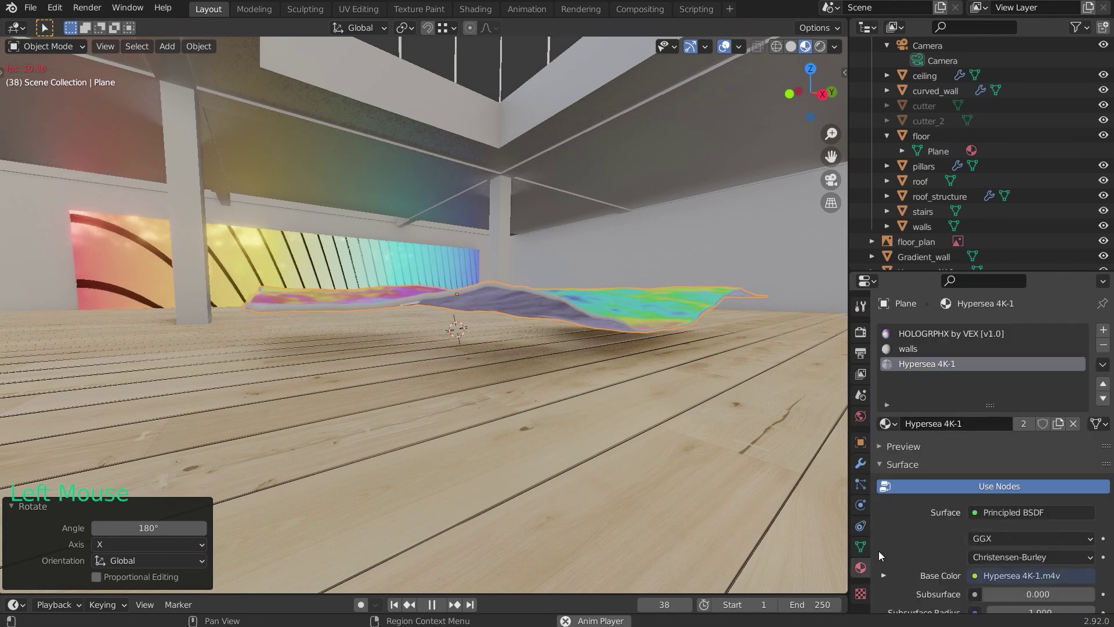
pyautogui.click(1006, 350)
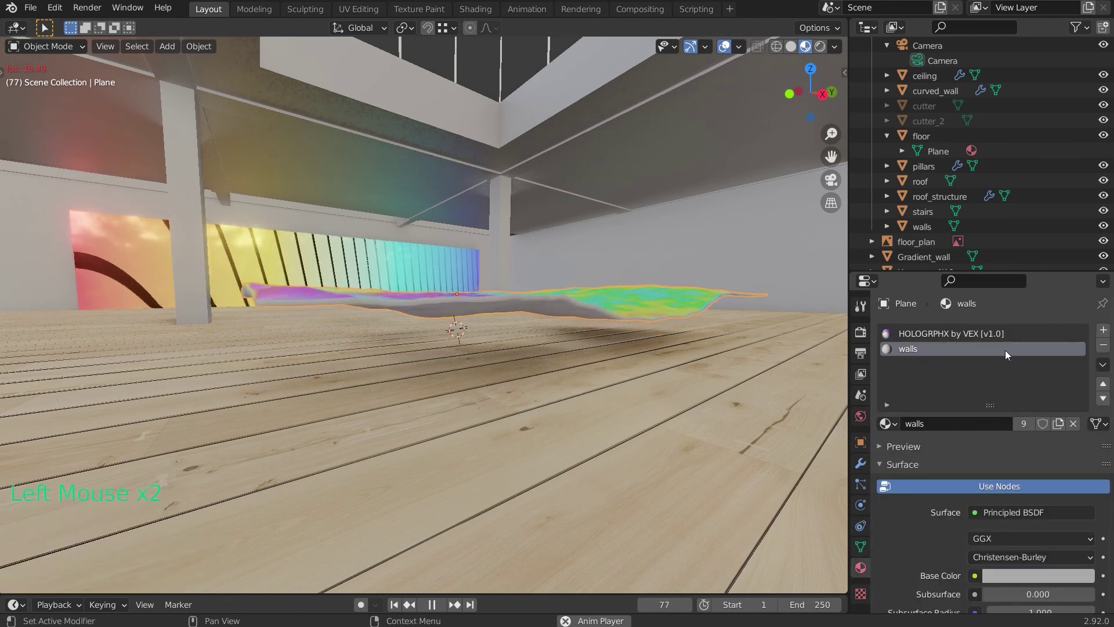
pyautogui.moveTo(535, 266); pyautogui.dragTo(574, 255, button='middle')
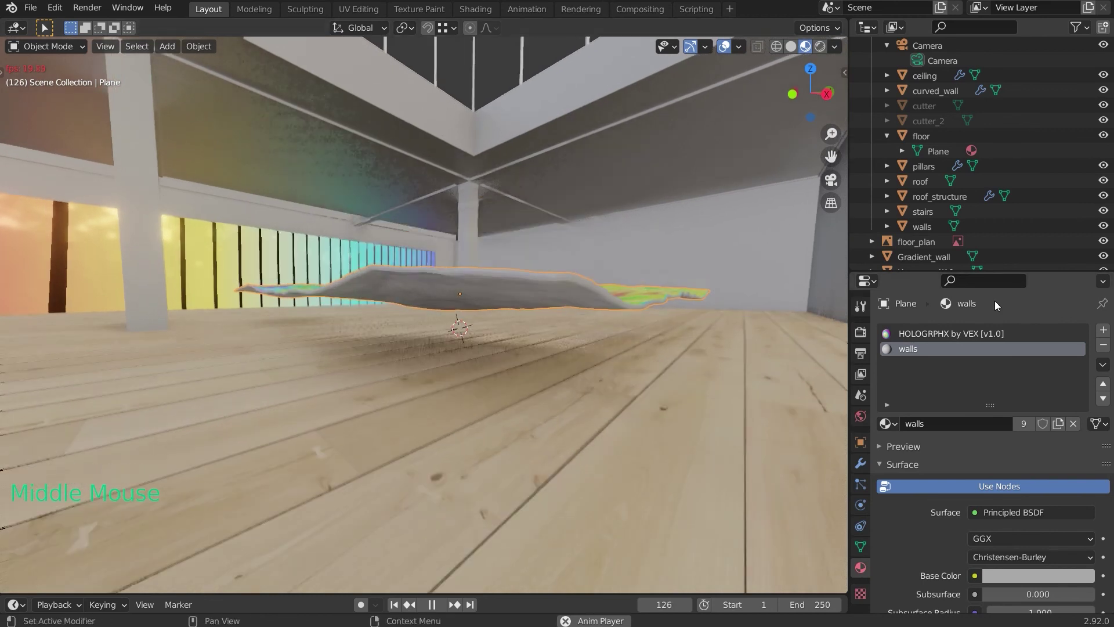
# Try Material.002 in the ocean plane's second material slot and inspect the rim and underside
pyautogui.click(884, 424)
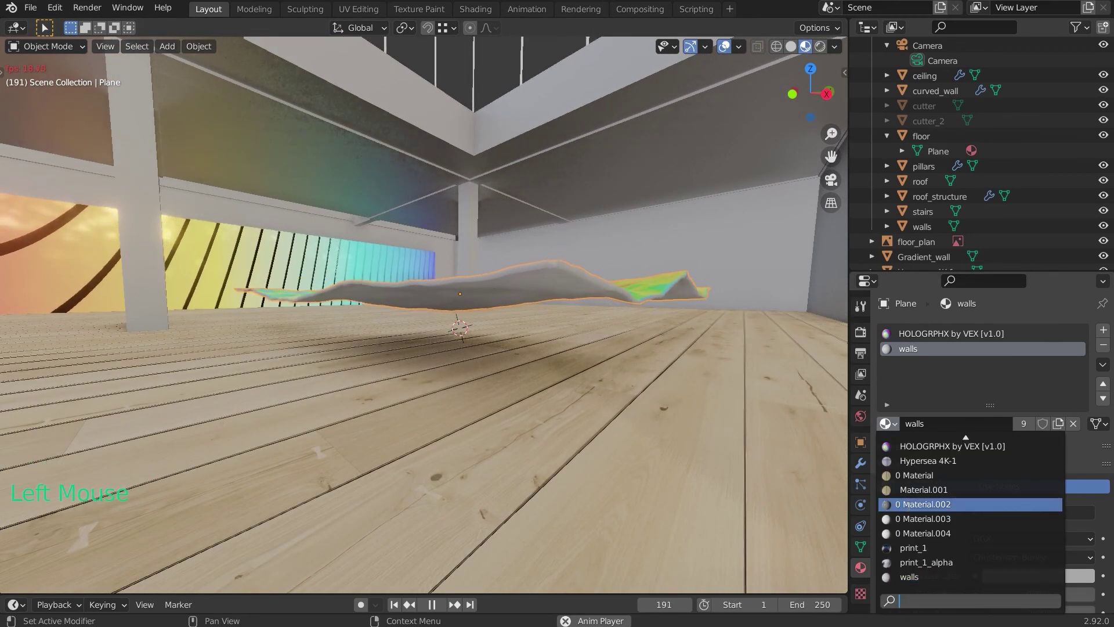
pyautogui.click(905, 504)
pyautogui.moveTo(631, 278)
pyautogui.mouseDown(button='middle')
pyautogui.moveTo(635, 264)
pyautogui.moveTo(609, 247)
pyautogui.moveTo(645, 234)
pyautogui.moveTo(644, 273)
pyautogui.mouseUp(button='middle')
pyautogui.scroll(4, 635, 265)
pyautogui.scroll(-4, 597, 246)
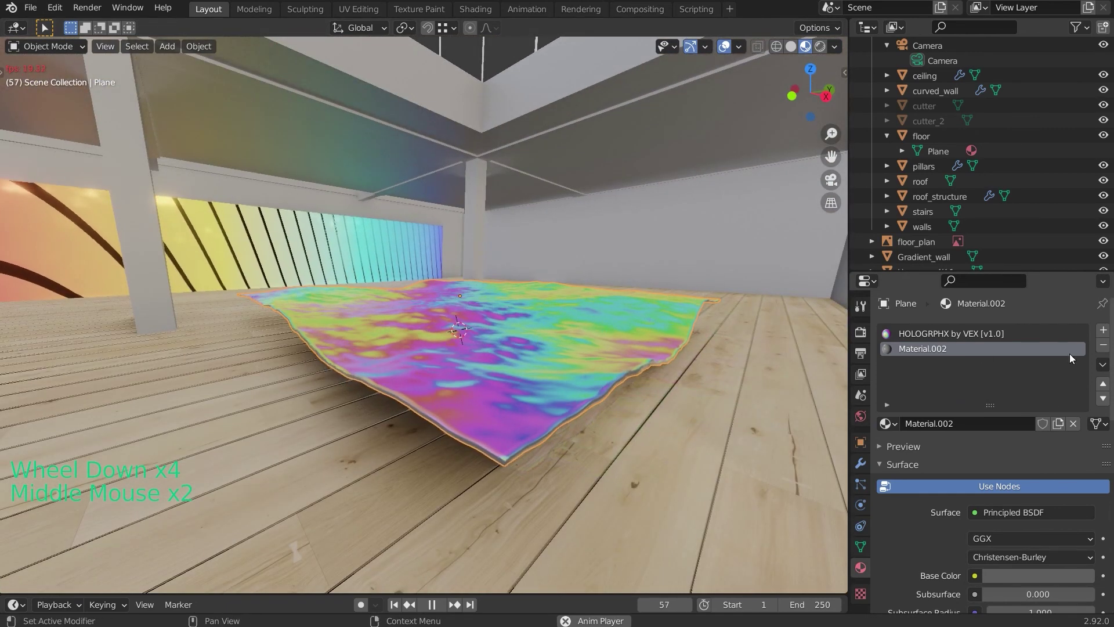
# Replace the ocean plane's second material slot with a new material named "ocean_bottom"
pyautogui.click(887, 423)
pyautogui.click(1103, 345)
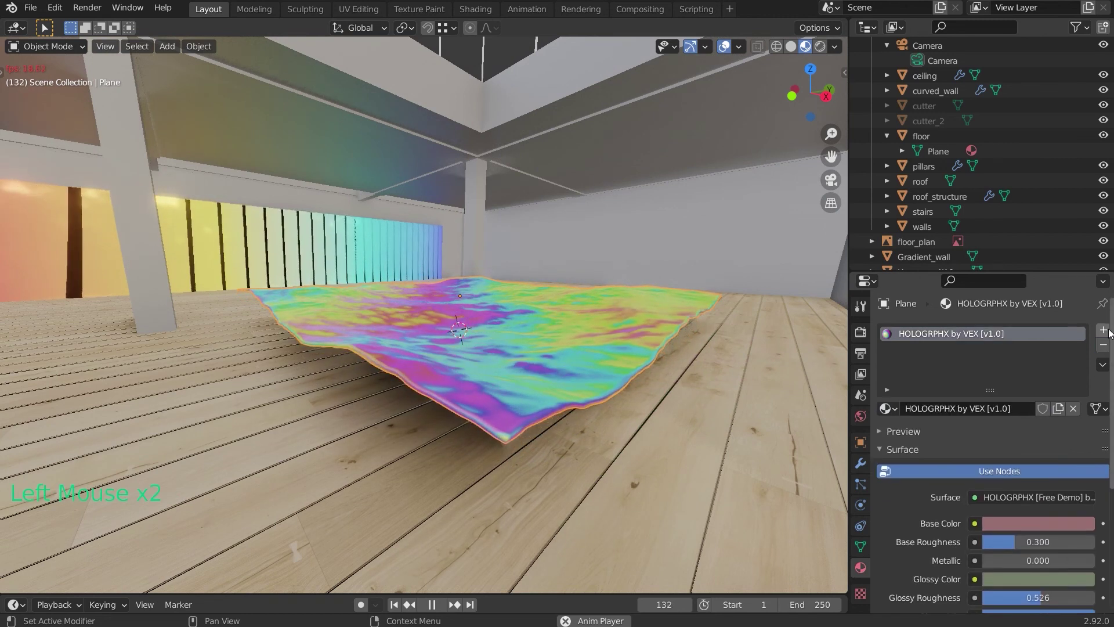
pyautogui.click(1104, 331)
pyautogui.click(955, 420)
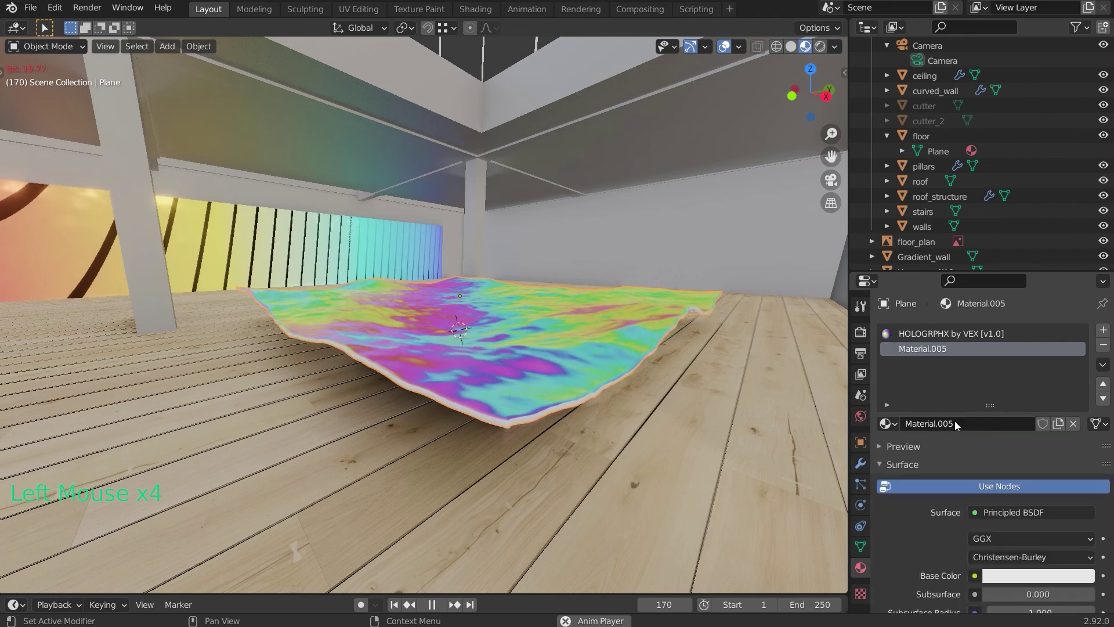
pyautogui.click(962, 424)
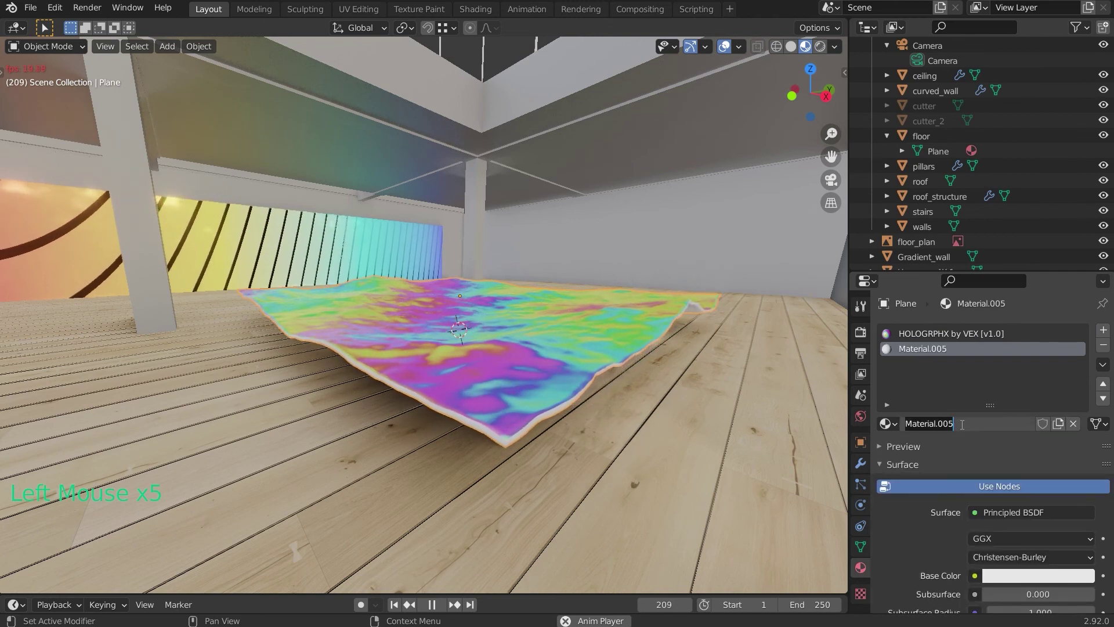
pyautogui.write('ocea')
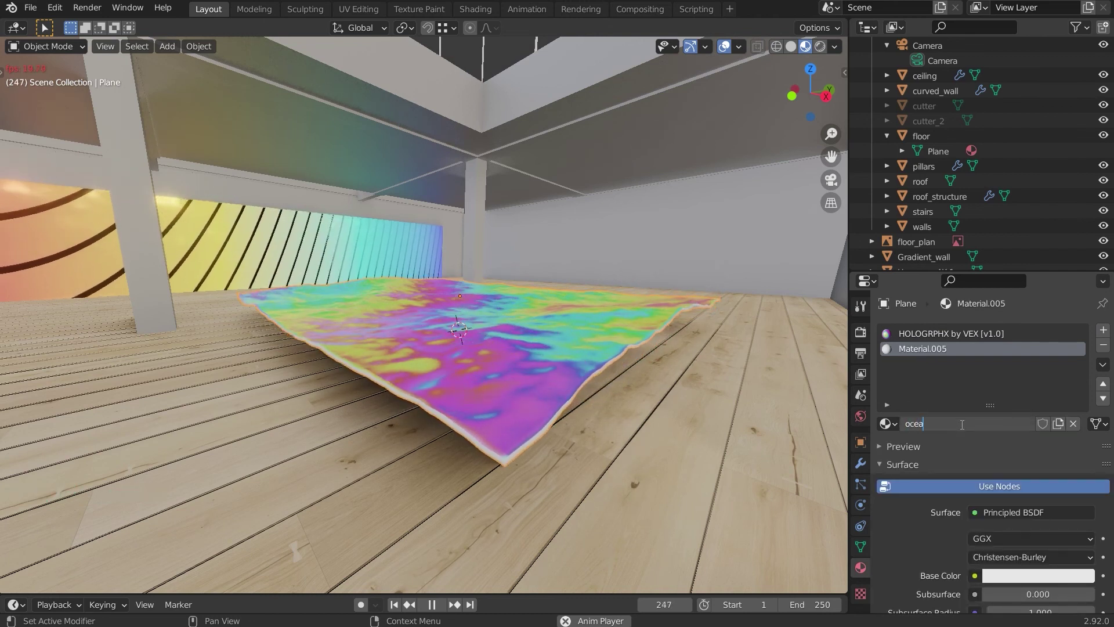
pyautogui.write('n_bottom')
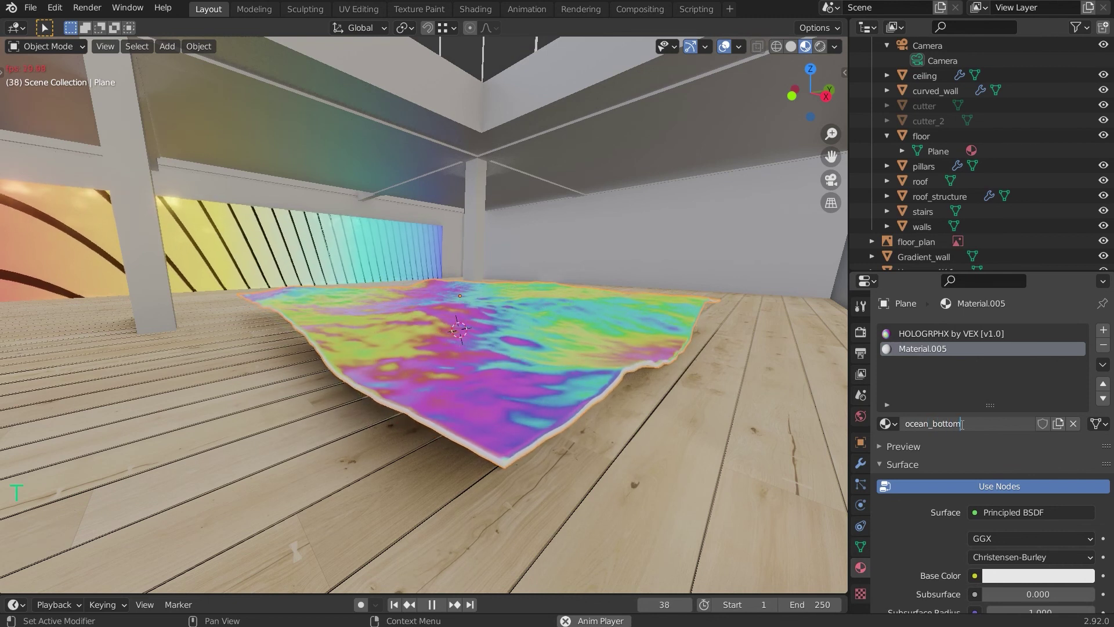
# Darken the ocean_bottom material's base color to near black
pyautogui.scroll(-3, 1027, 534)
pyautogui.click(1031, 508)
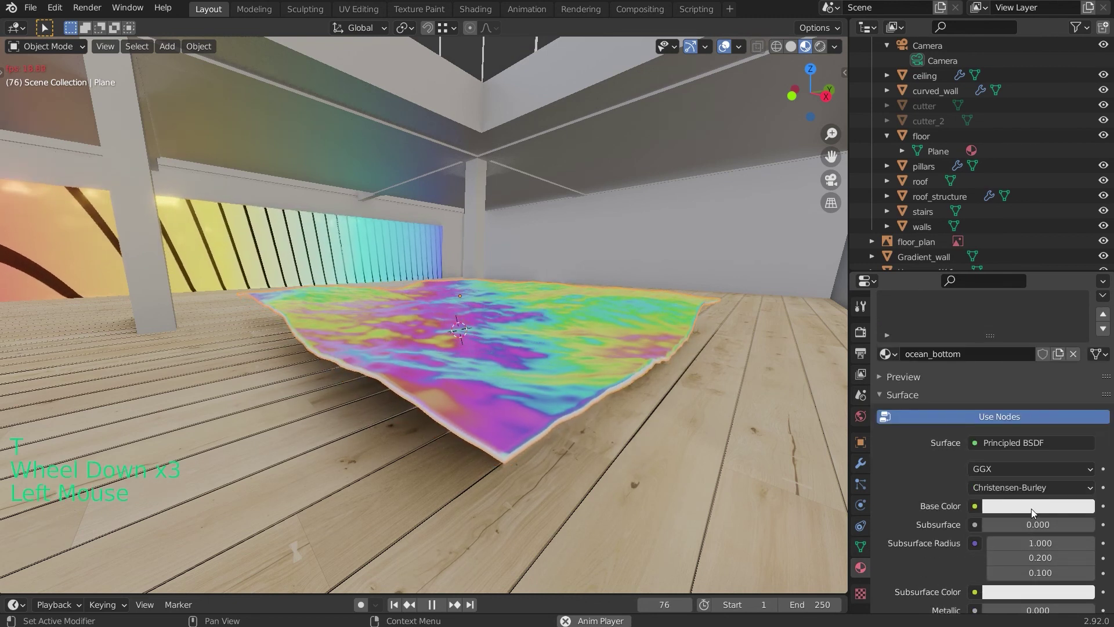
pyautogui.click(1084, 397)
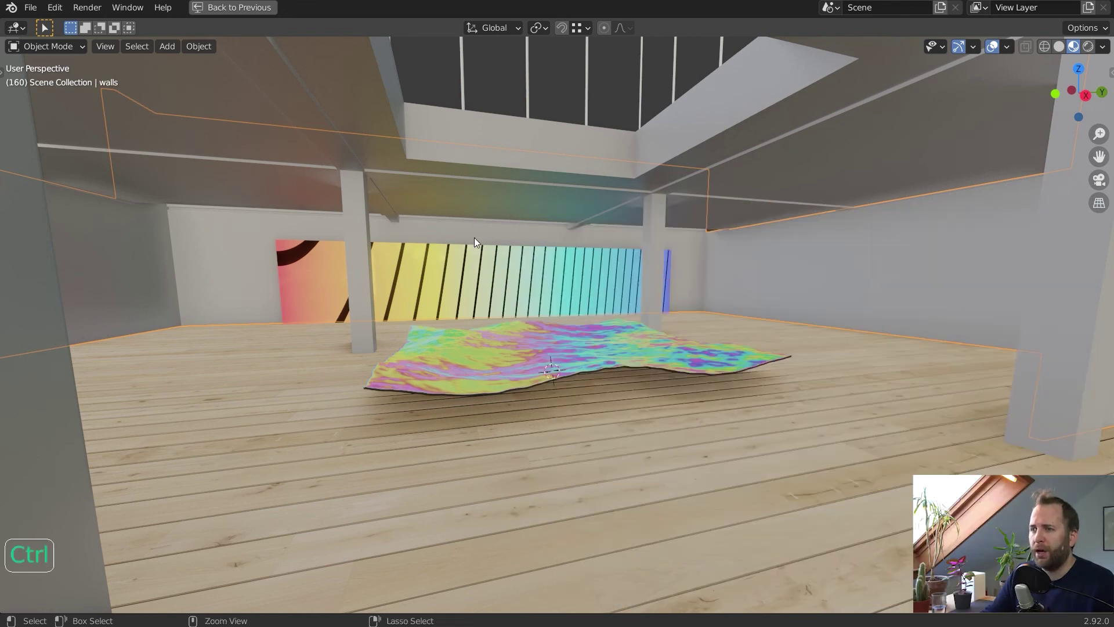
# Show the gallery in rendered shading through the scene camera and deselect all objects
pyautogui.hotkey('ctrl', 'space')
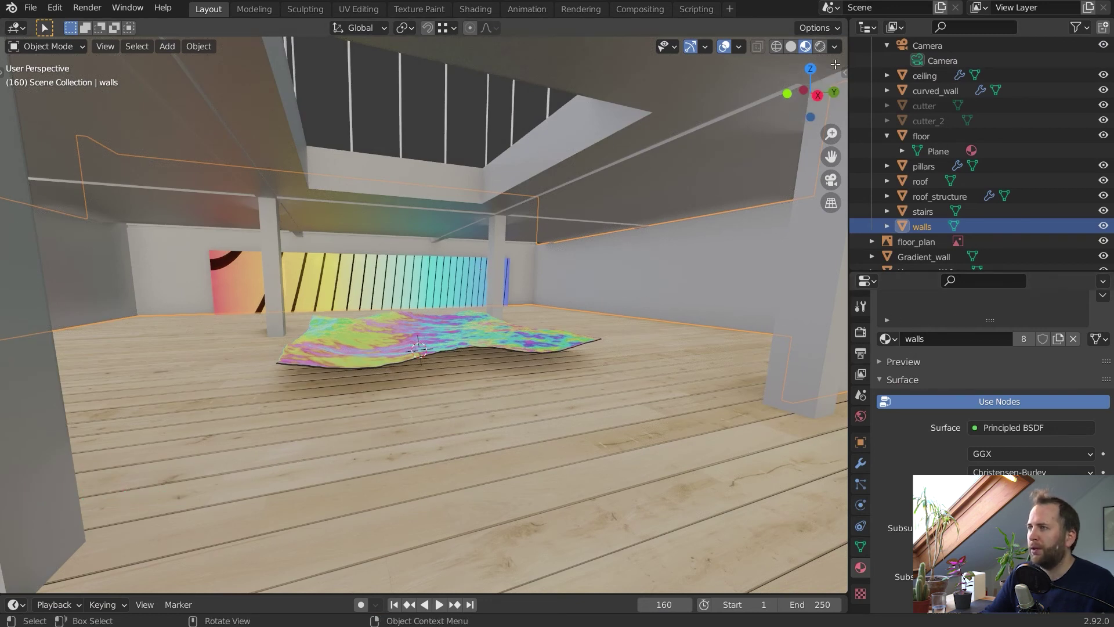
pyautogui.click(823, 49)
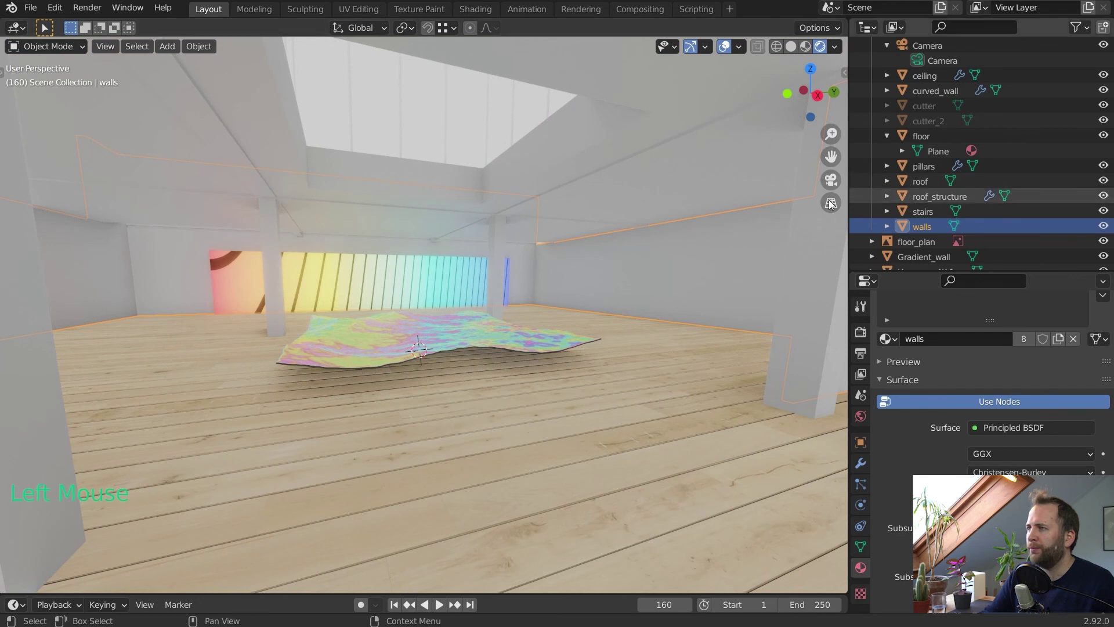
pyautogui.press('KP_0')
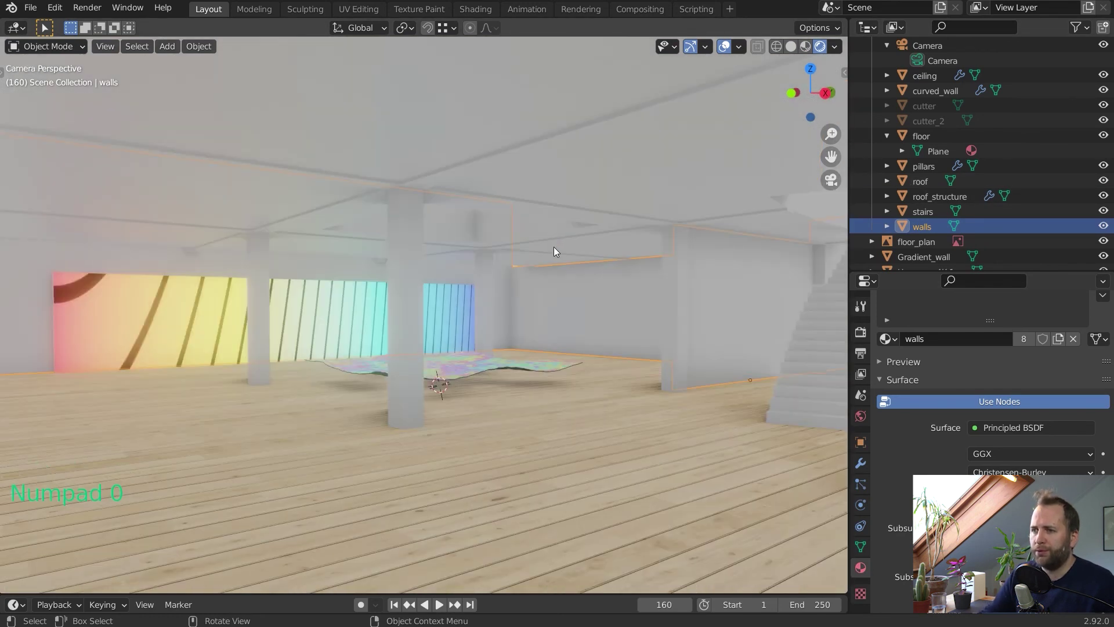
pyautogui.scroll(-5, 554, 246)
pyautogui.scroll(1, 555, 249)
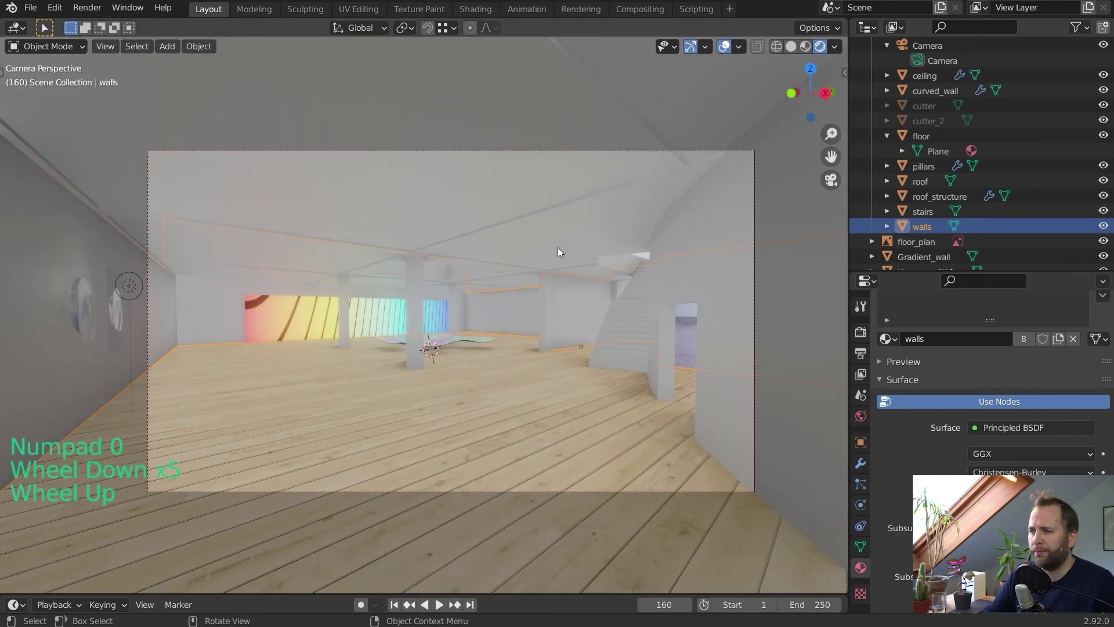
pyautogui.click(644, 191)
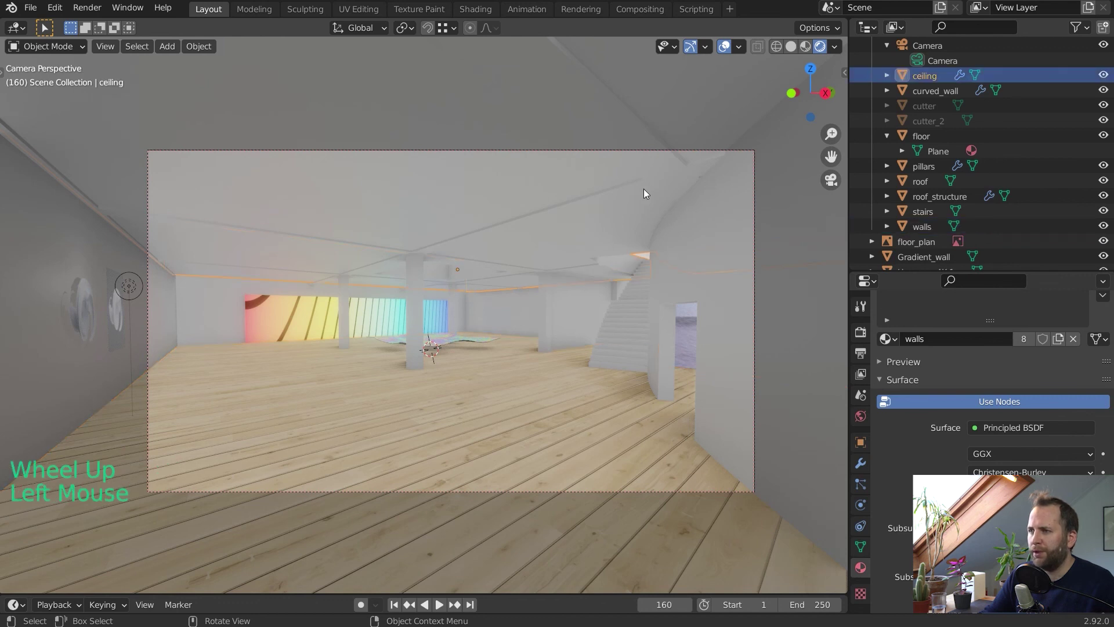
pyautogui.press('a')
pyautogui.press('a')
pyautogui.press('a')
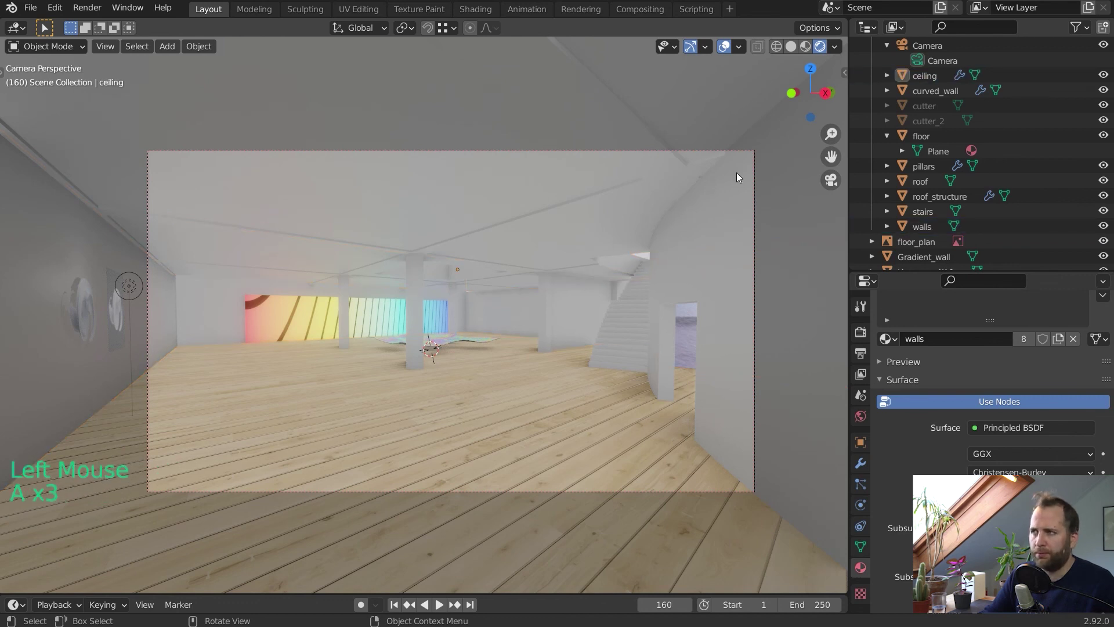
# Preview the animated artworks briefly in an enlarged, rendered camera view, and stop the playback
pyautogui.scroll(3, 628, 274)
pyautogui.scroll(-1, 628, 274)
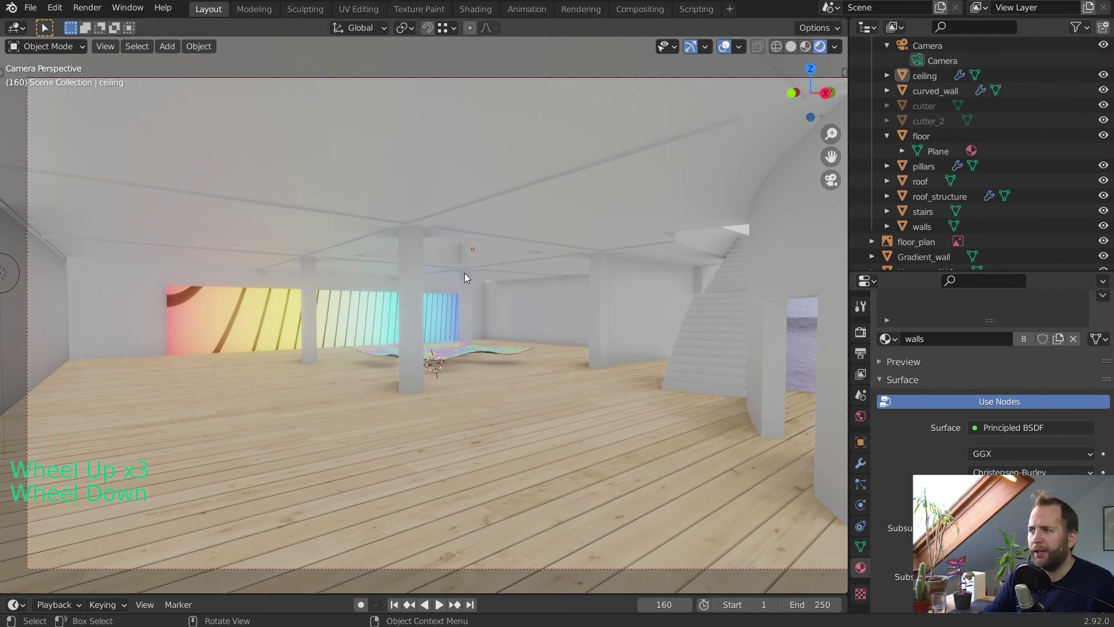
pyautogui.hotkey('ctrl', 'space')
pyautogui.keyDown('shift'); pyautogui.moveTo(597, 263); pyautogui.dragTo(560, 256, button='middle'); pyautogui.keyUp('shift')
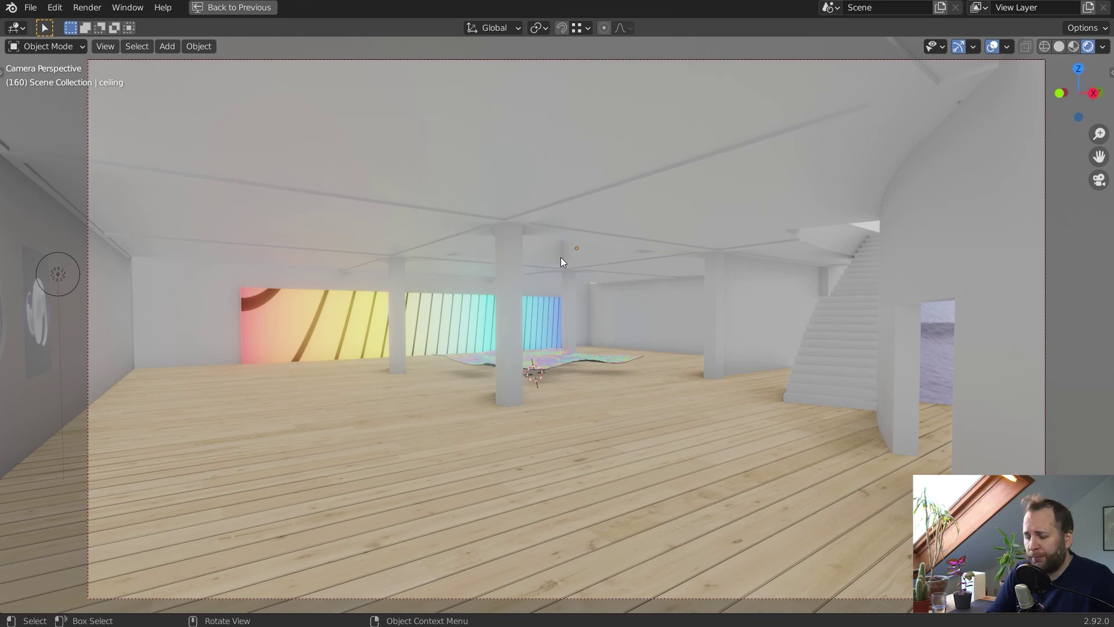
pyautogui.hotkey('shift', 'space')
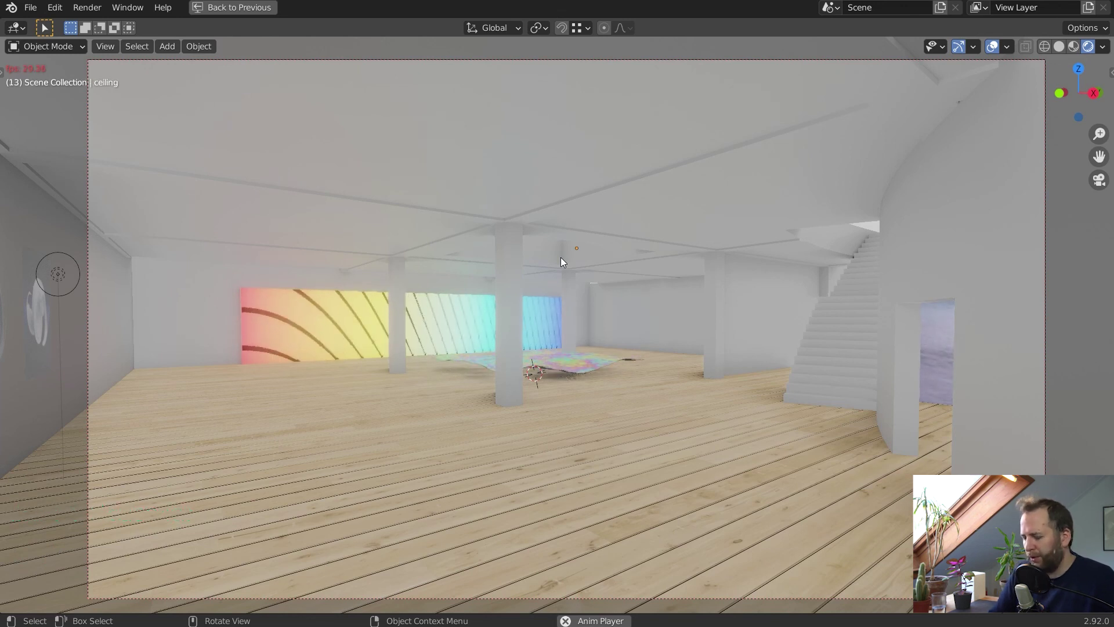
pyautogui.hotkey('shift', 'space')
pyautogui.hotkey('ctrl', 'space')
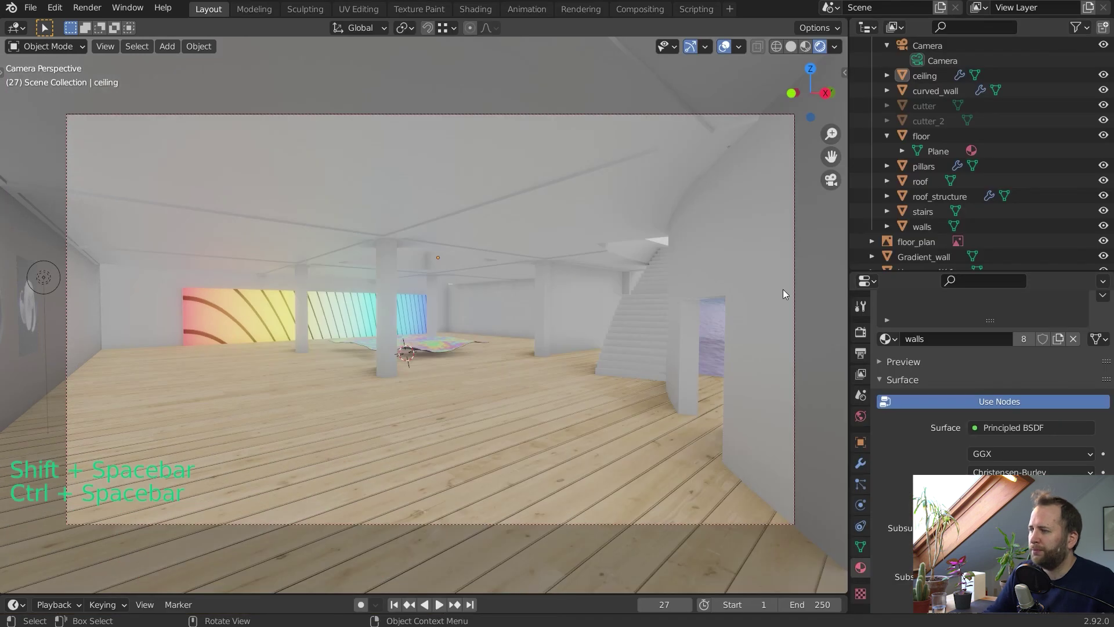
# Change the scene's render engine from Eevee to Cycles
pyautogui.click(860, 333)
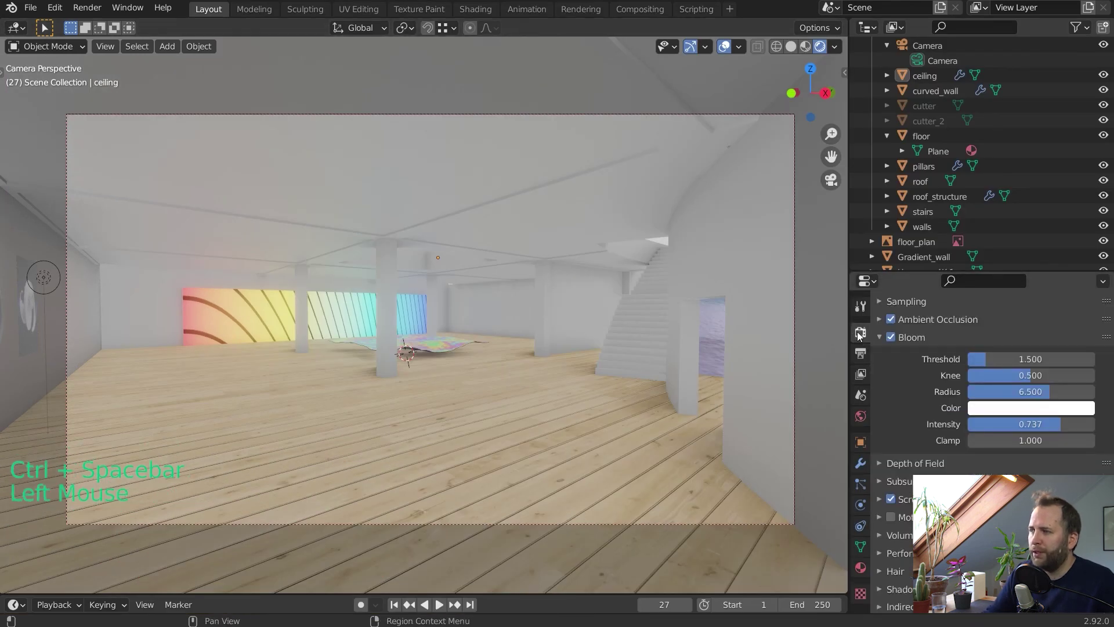
pyautogui.scroll(5, 859, 335)
pyautogui.scroll(6, 908, 368)
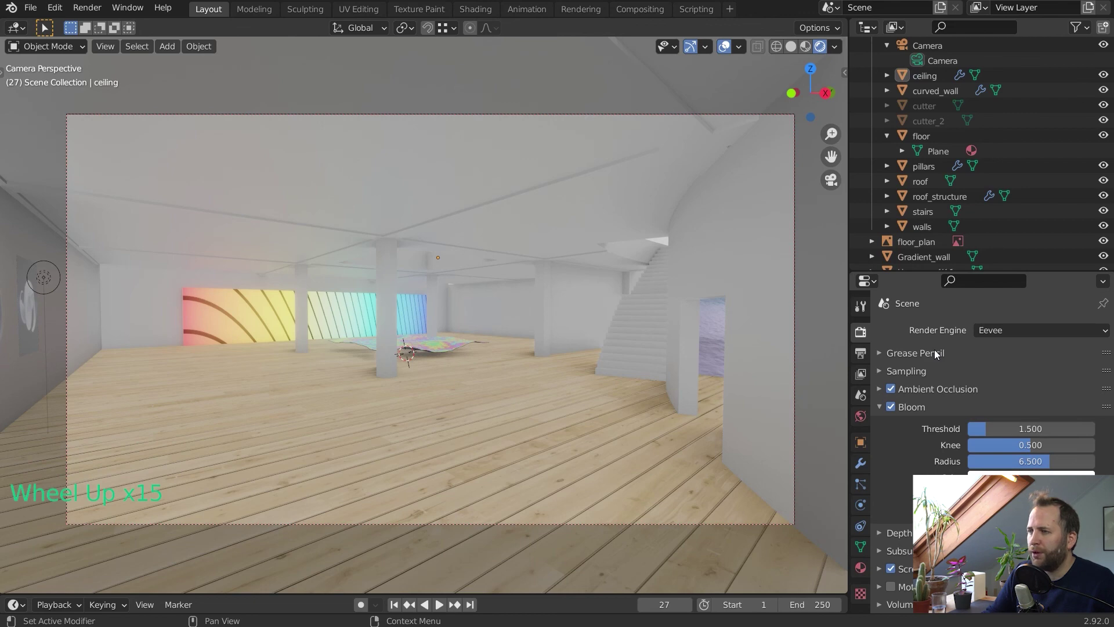
pyautogui.moveTo(1021, 329); pyautogui.dragTo(1021, 355)
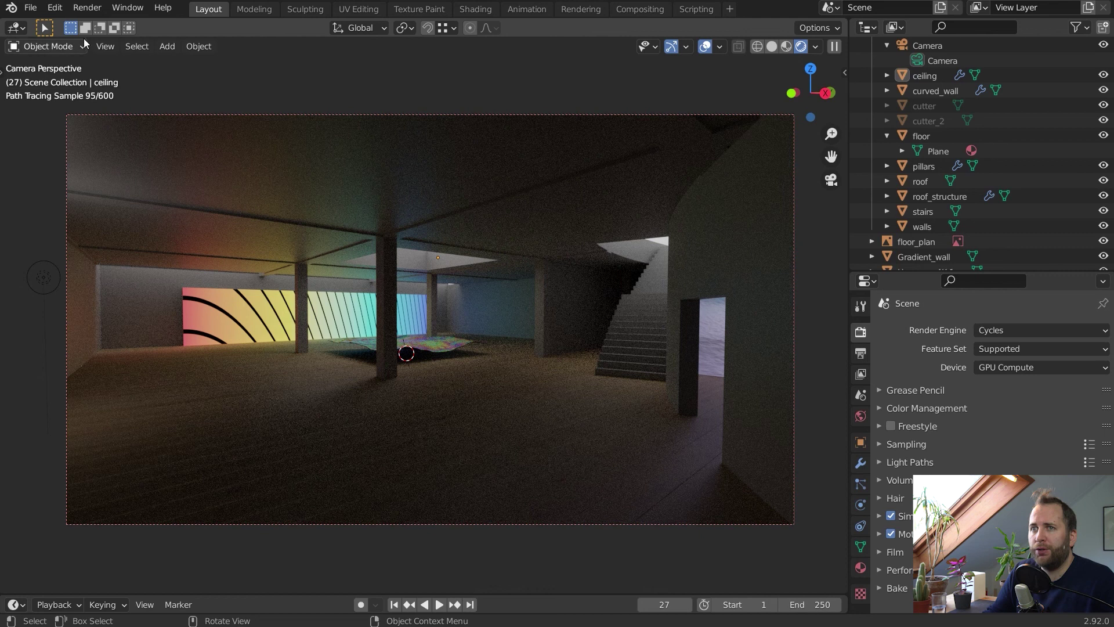
# Open the Cycles sampling settings and confirm 600 render samples
pyautogui.click(80, 11)
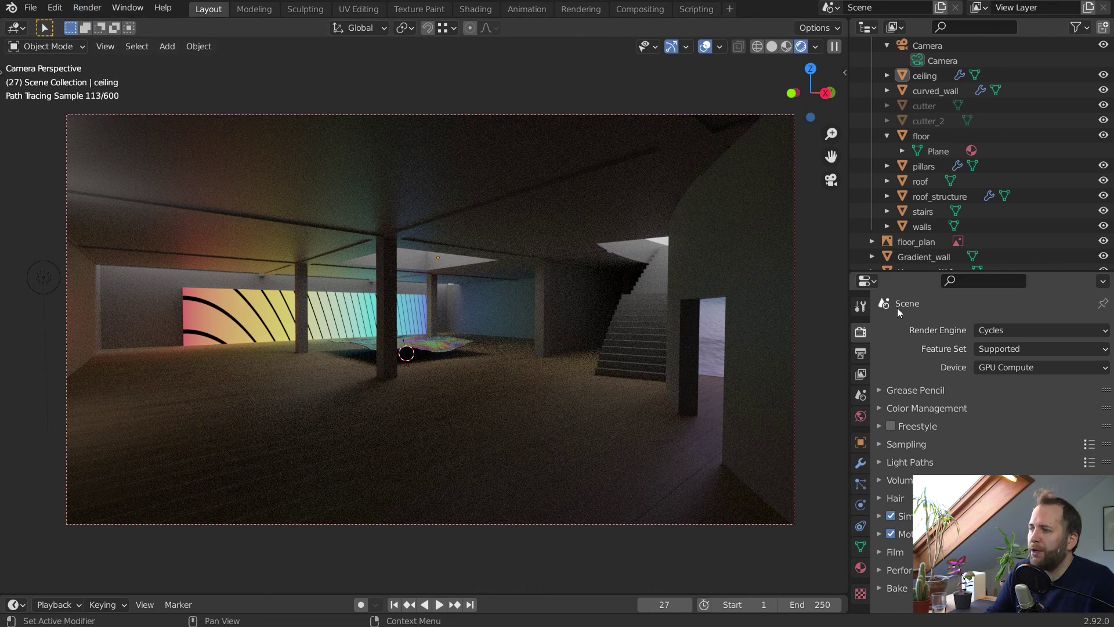
pyautogui.click(859, 333)
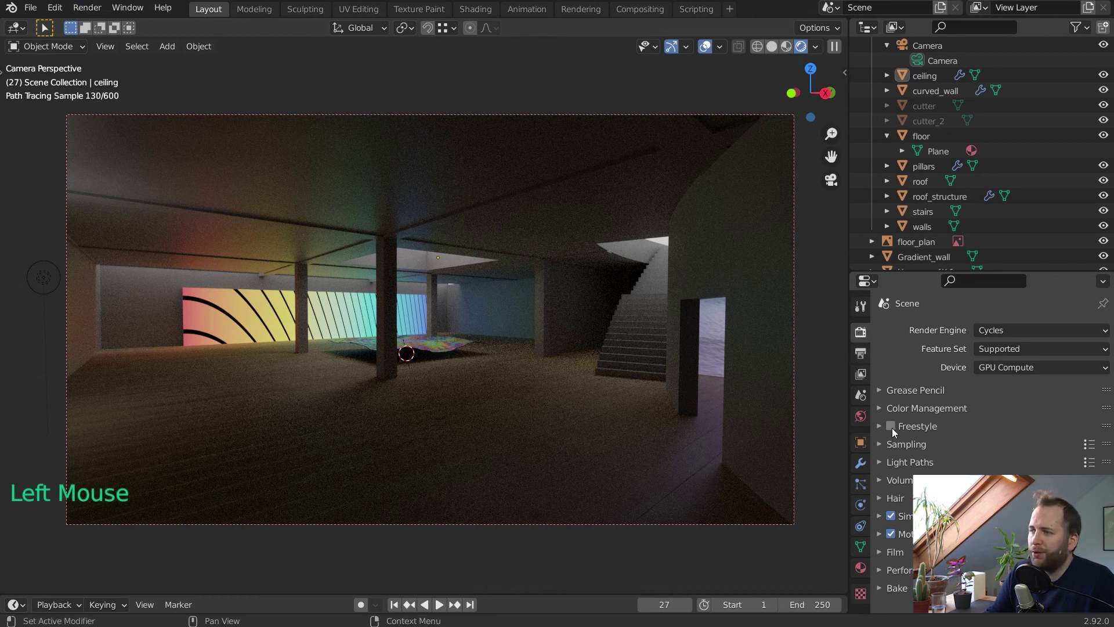
pyautogui.click(877, 443)
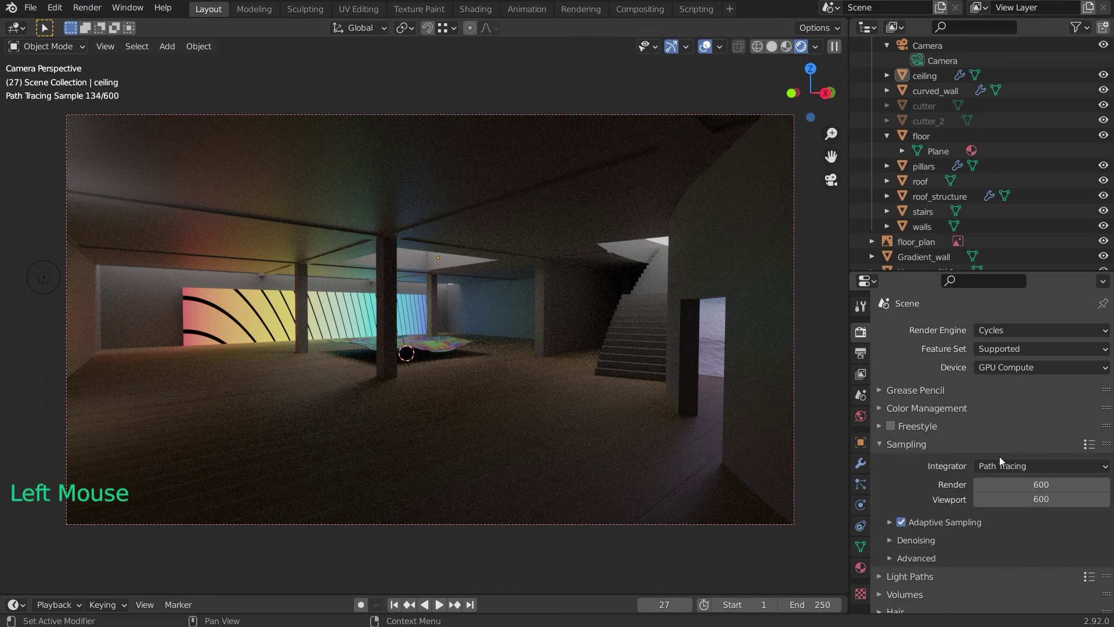
pyautogui.click(1031, 486)
pyautogui.doubleClick(1034, 483)
pyautogui.click(1029, 483)
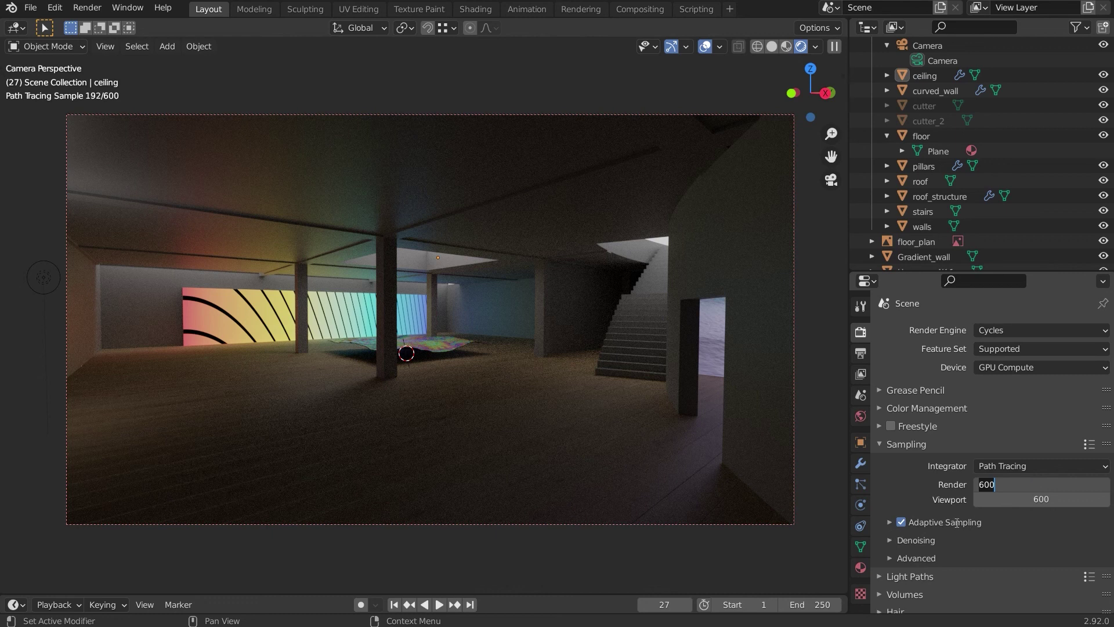
pyautogui.press('Return')
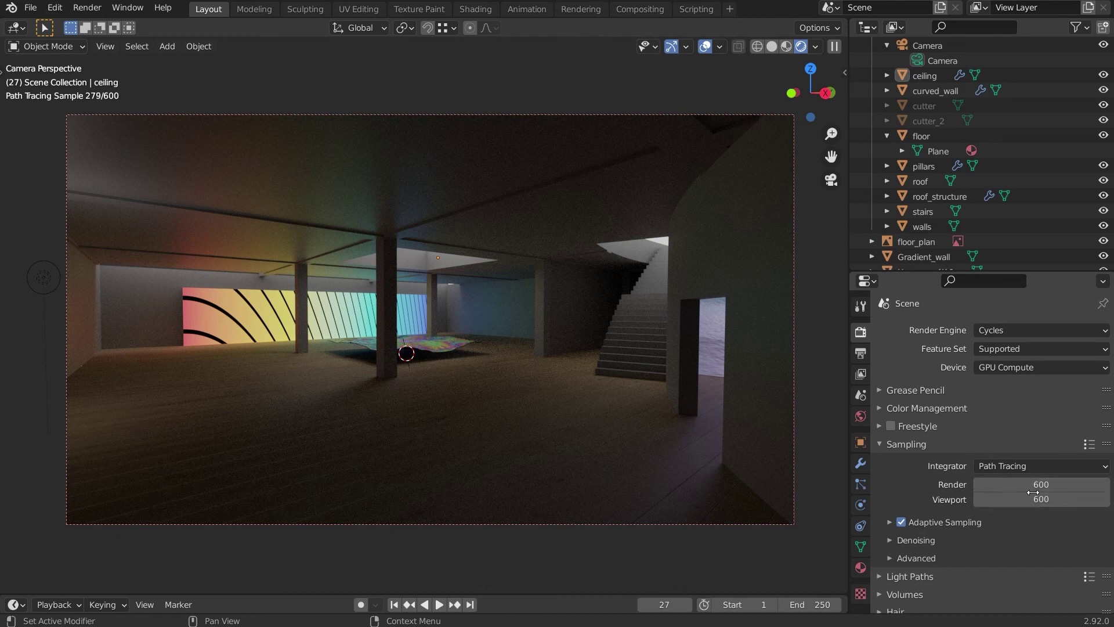
# Review the output resolution, frame range, frame rate, output folder and image file format settings
pyautogui.click(862, 353)
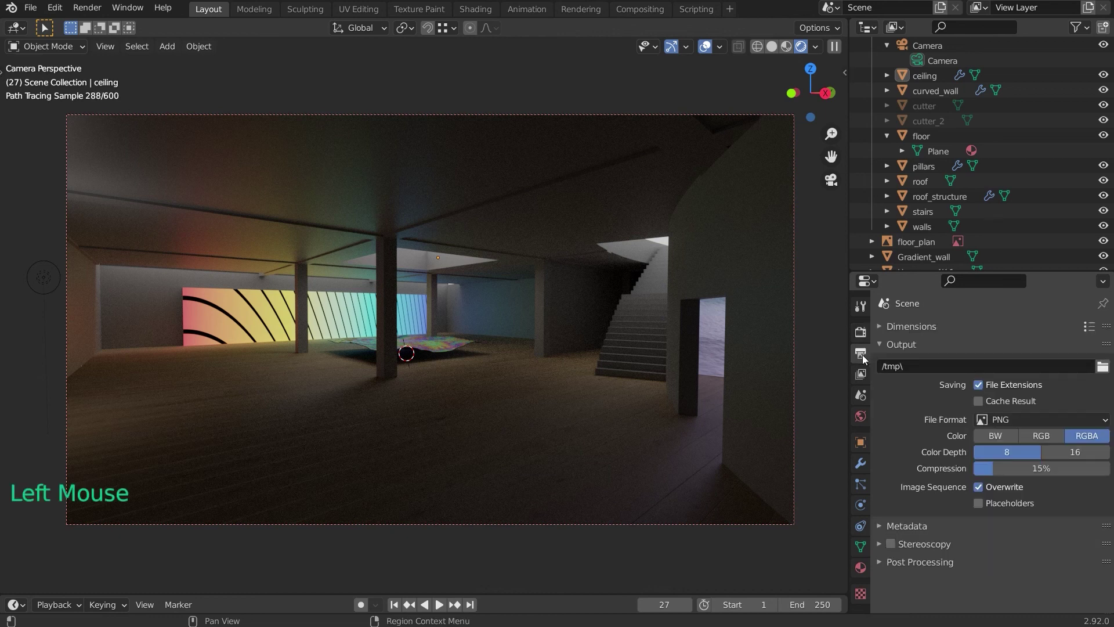
pyautogui.click(877, 326)
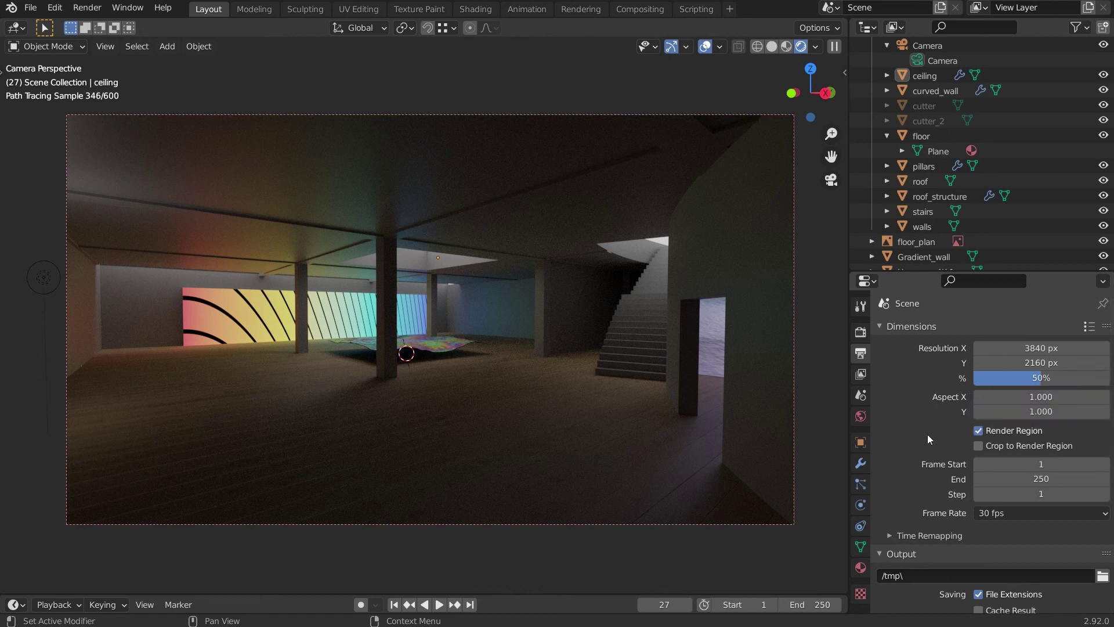
pyautogui.scroll(-3, 927, 434)
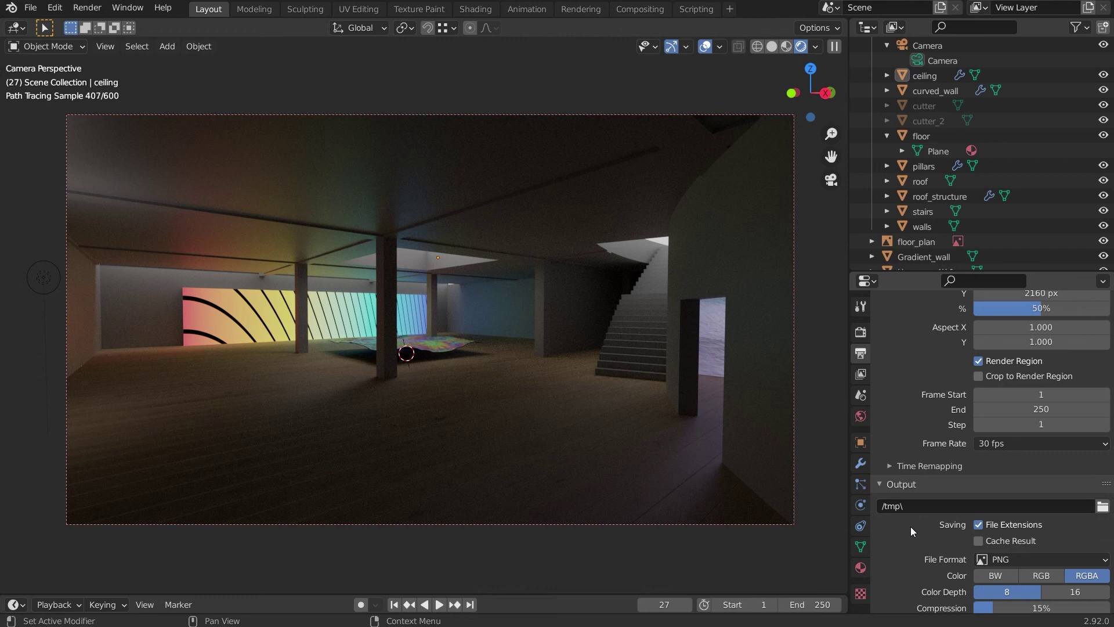
pyautogui.scroll(-3, 897, 532)
pyautogui.click(1022, 489)
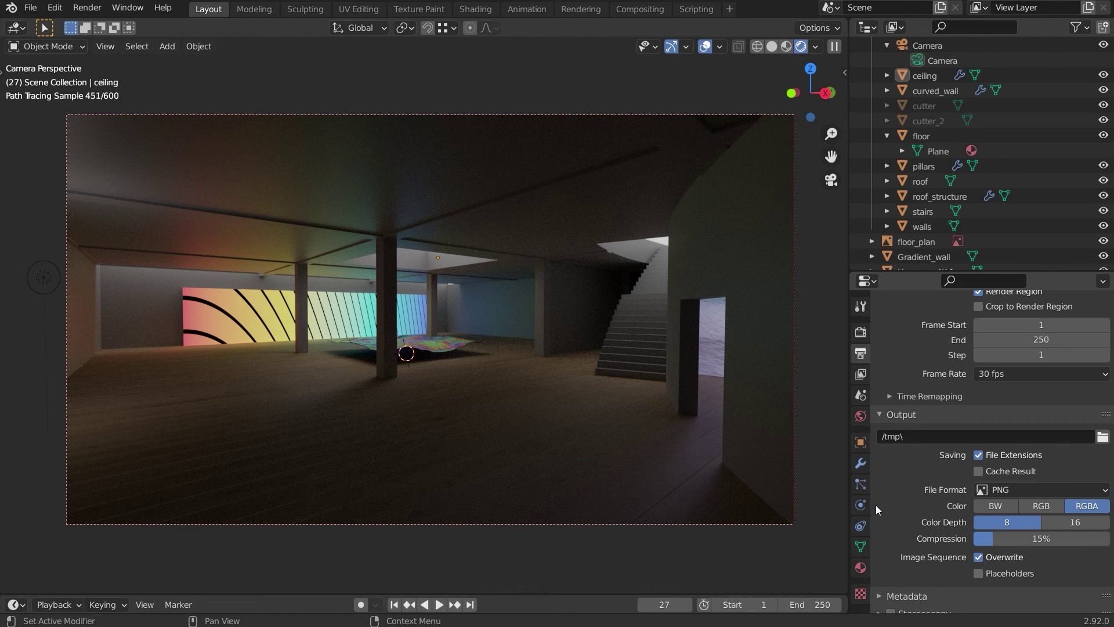
# Set both the Cycles render and viewport samples to 50 and return to the output dimension settings
pyautogui.click(860, 332)
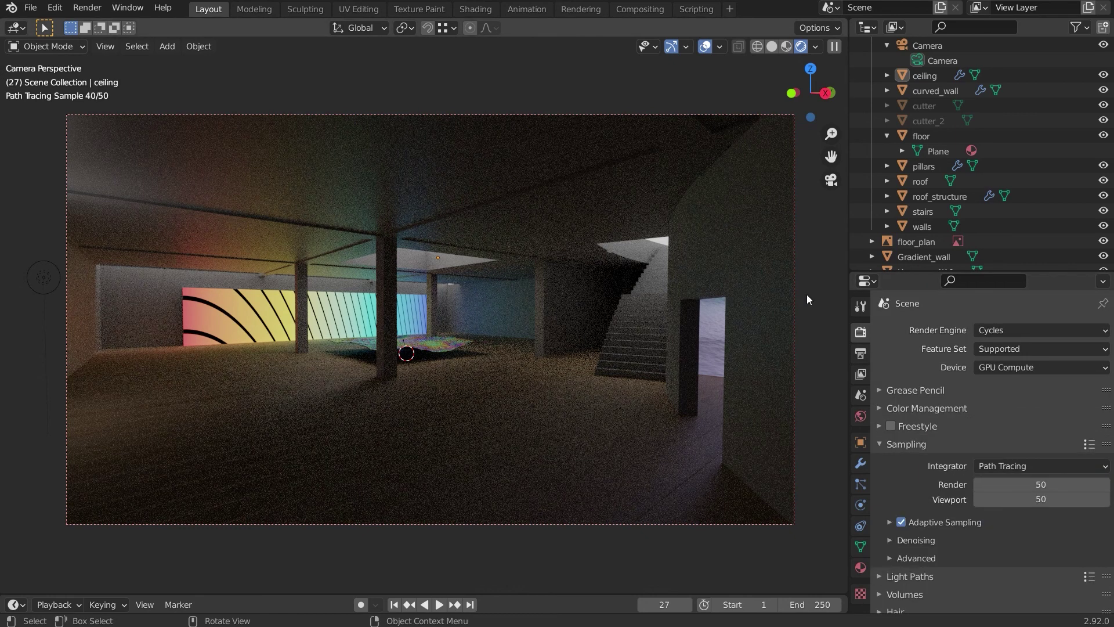
pyautogui.scroll(-4, 897, 452)
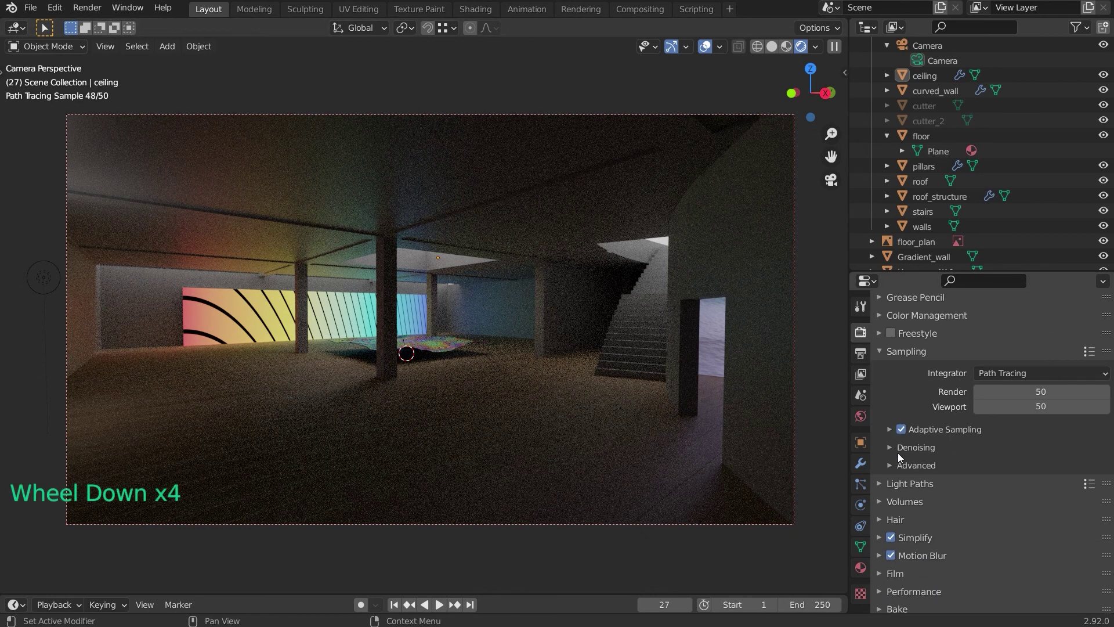
pyautogui.scroll(4, 879, 422)
pyautogui.click(861, 353)
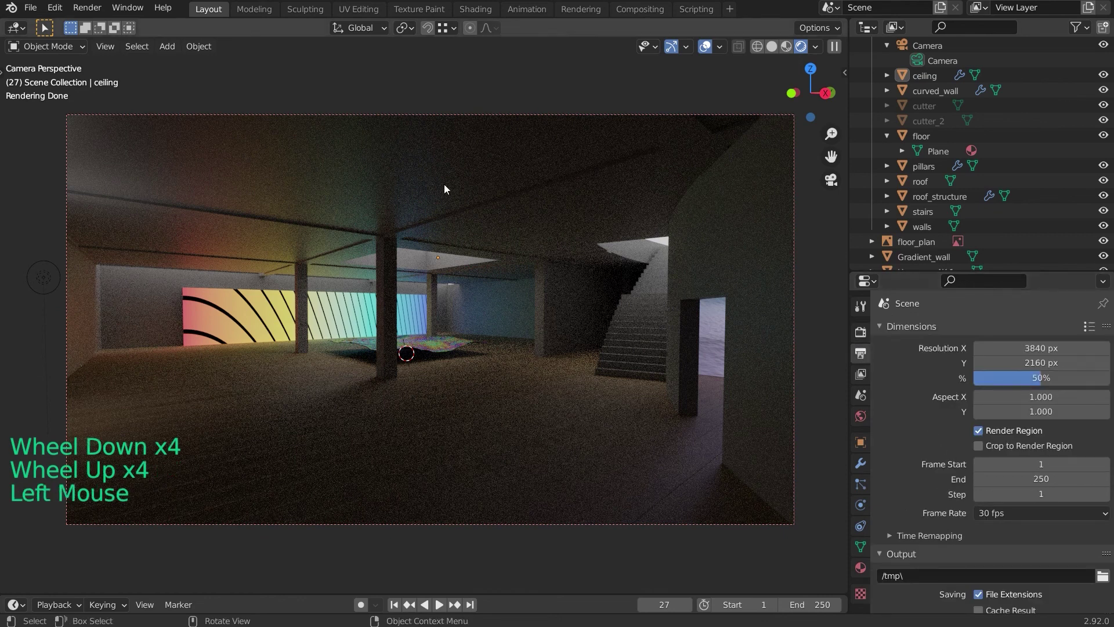
# Render the current frame as a still image, inspect the result, and close the render view
pyautogui.click(88, 7)
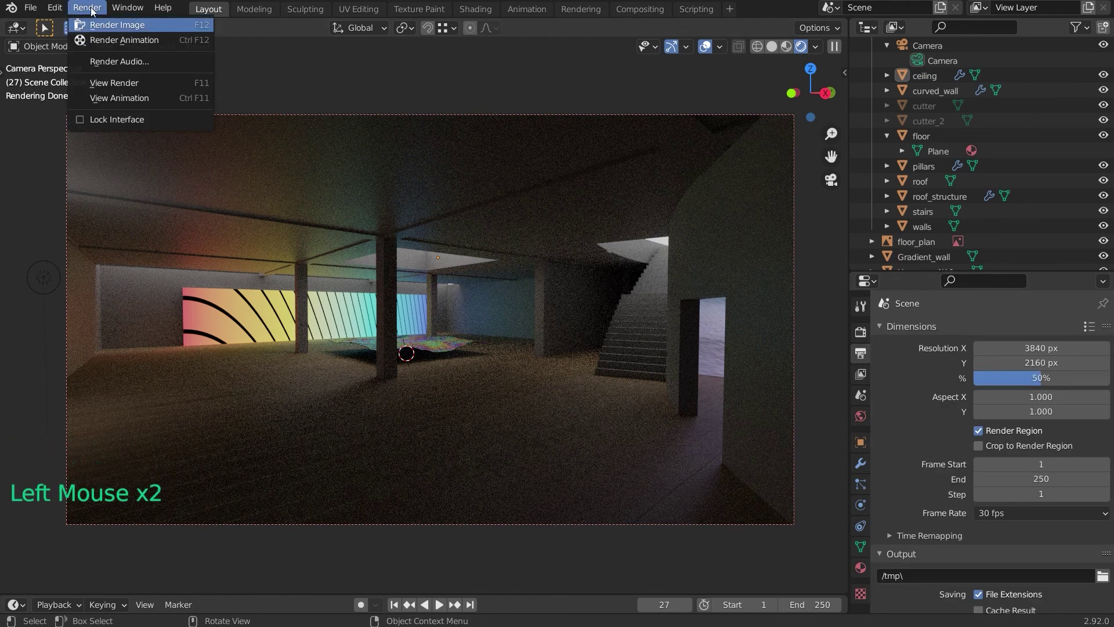
pyautogui.click(99, 25)
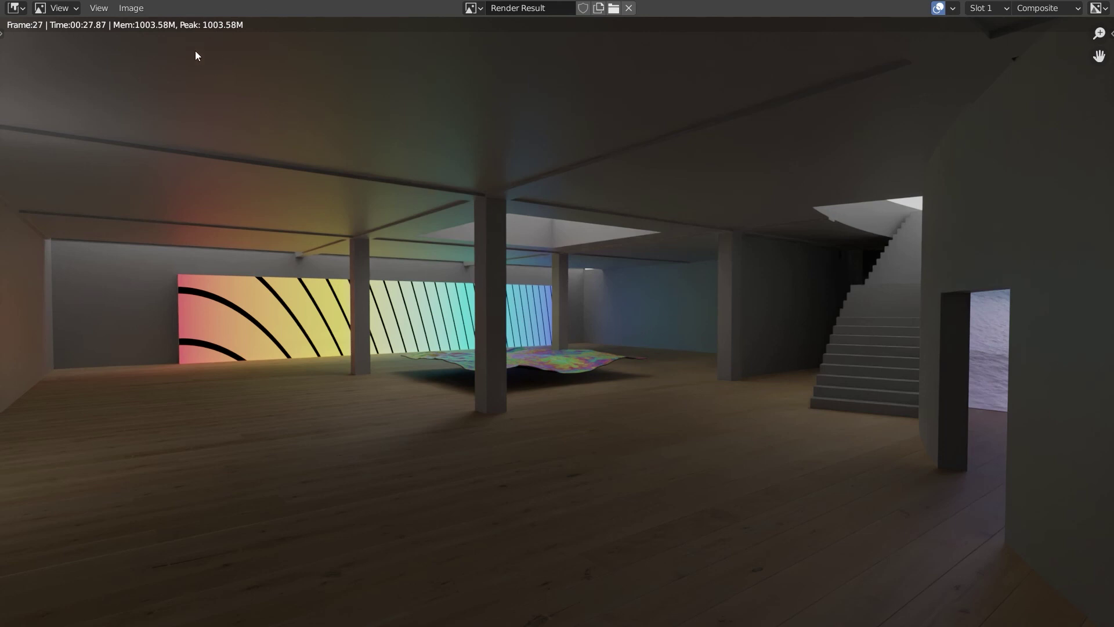
pyautogui.click(132, 8)
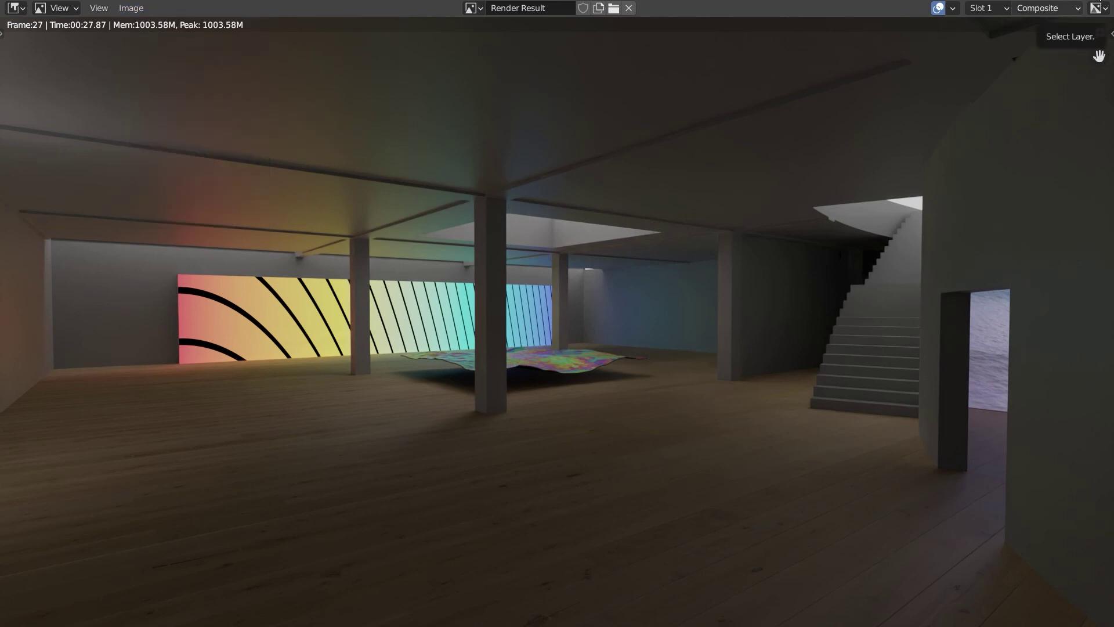
pyautogui.press('Escape')
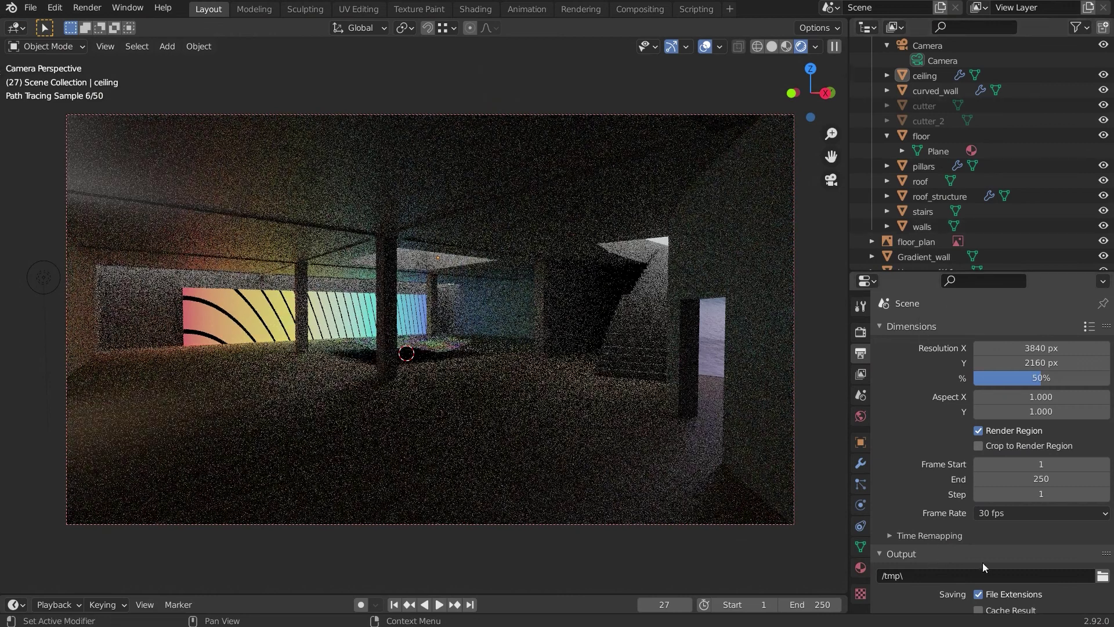
# Review the frame range, output path and file format settings along with the available render commands
pyautogui.scroll(-2, 982, 563)
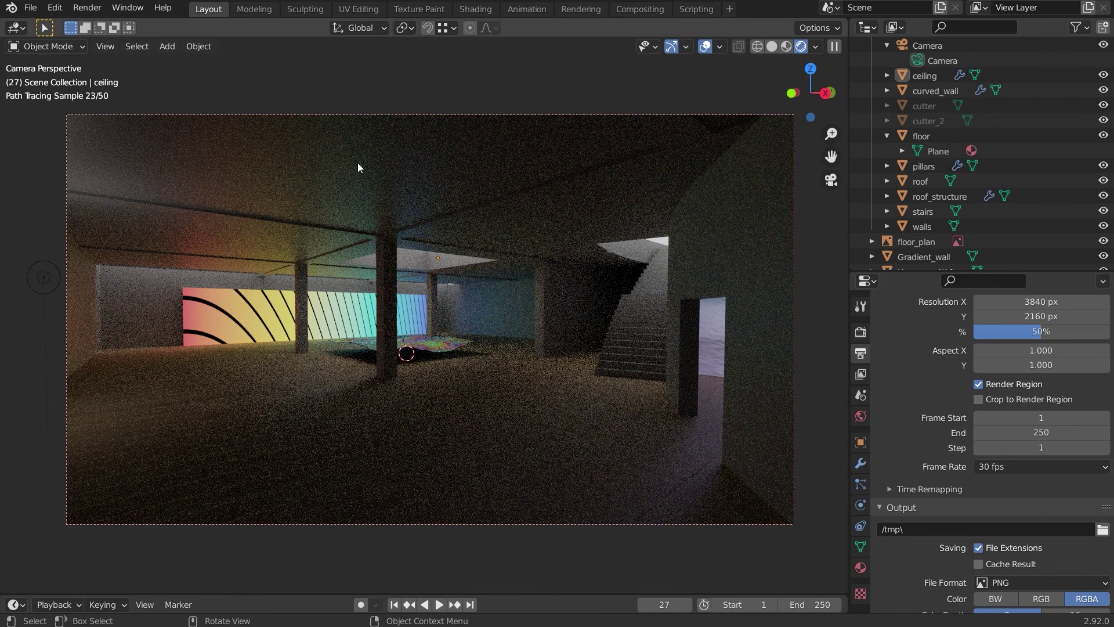
pyautogui.click(94, 7)
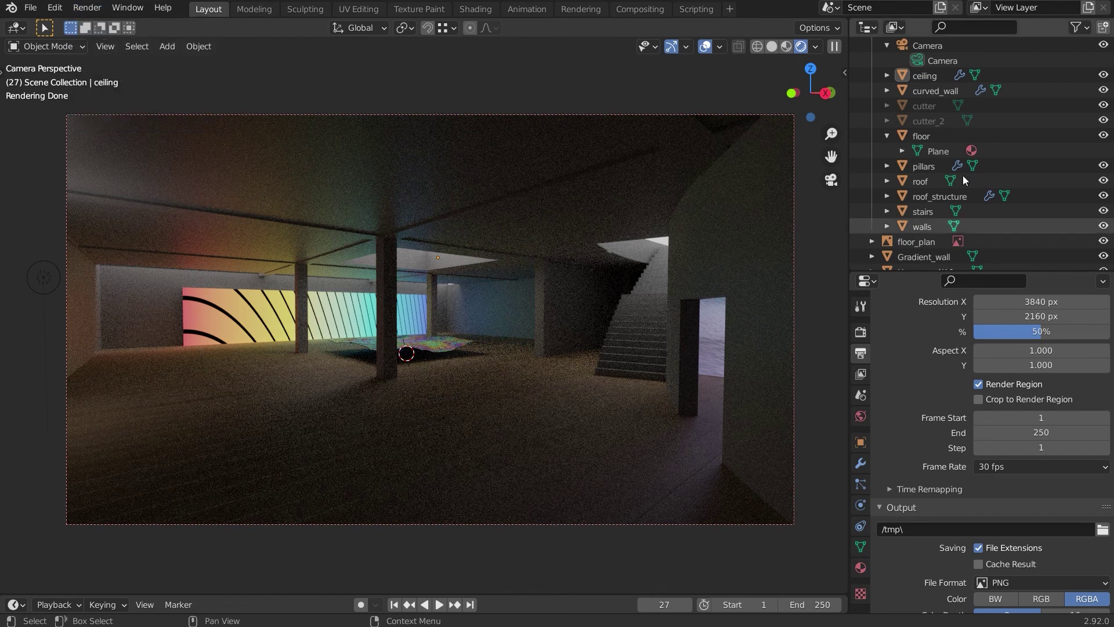
pyautogui.click(890, 339)
pyautogui.scroll(8, 890, 338)
pyautogui.scroll(4, 890, 338)
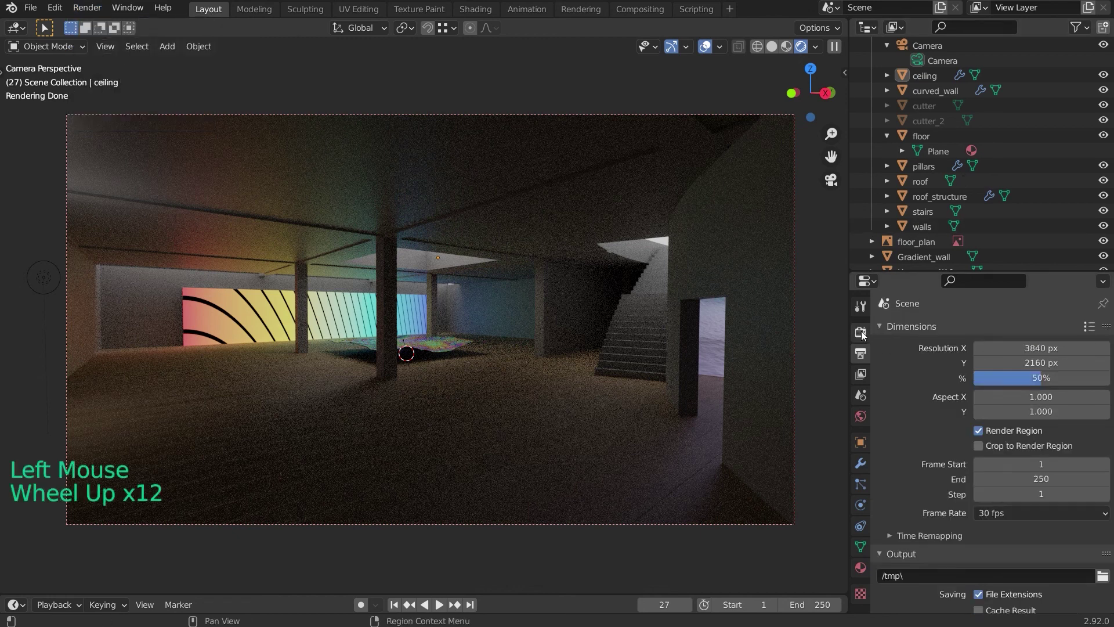
# Switch the scene's render engine to Eevee and show its sampling settings
pyautogui.click(860, 332)
pyautogui.click(1037, 328)
pyautogui.click(1035, 346)
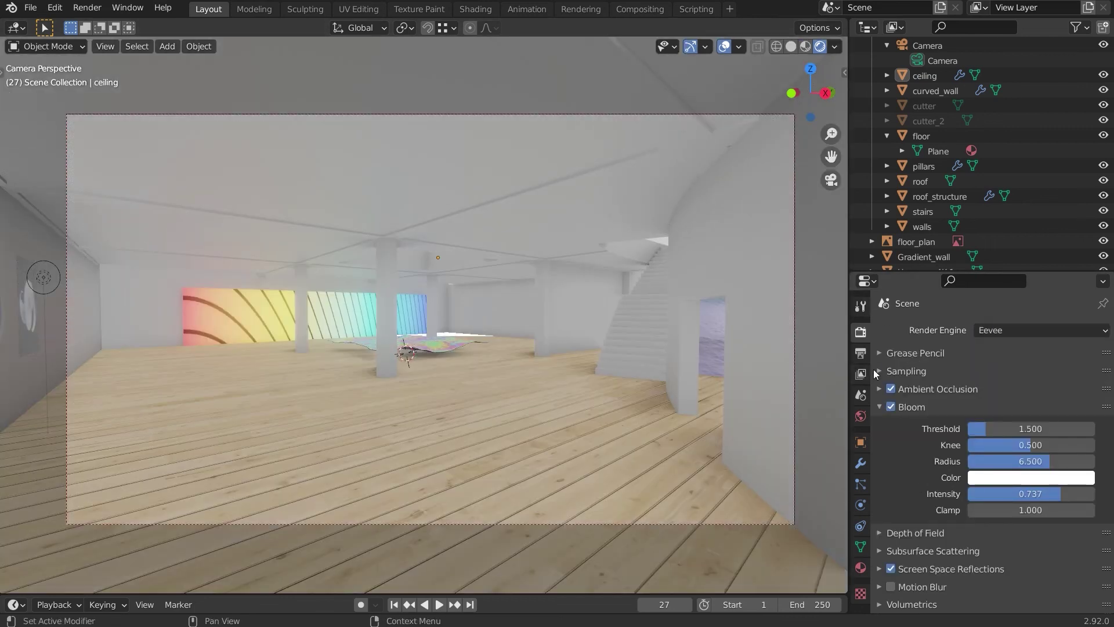
pyautogui.click(878, 371)
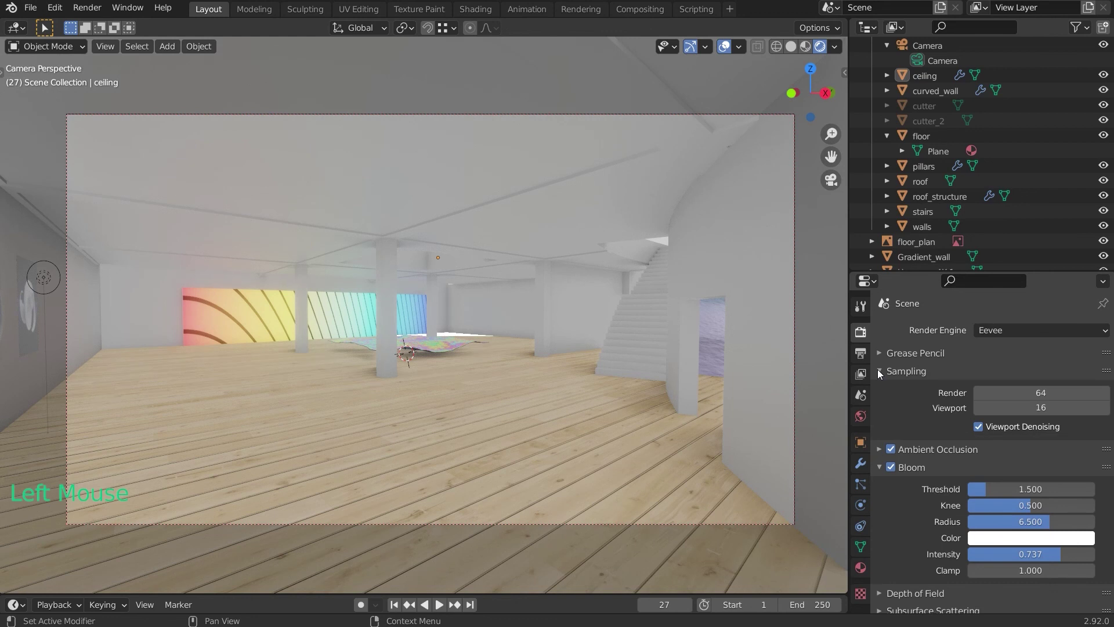